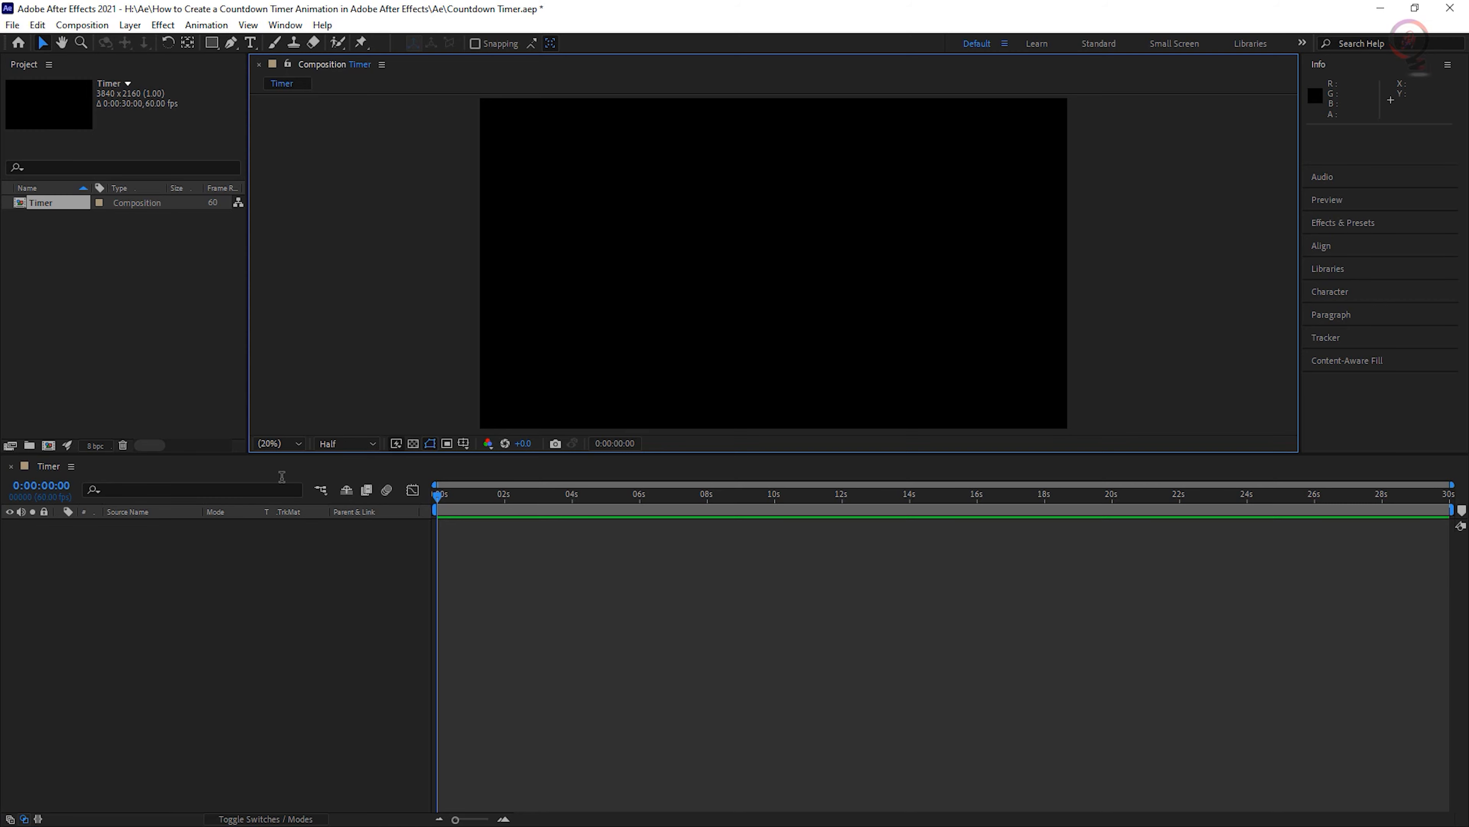
Create a text layer reading "05" in the Timer composition.
click(250, 43)
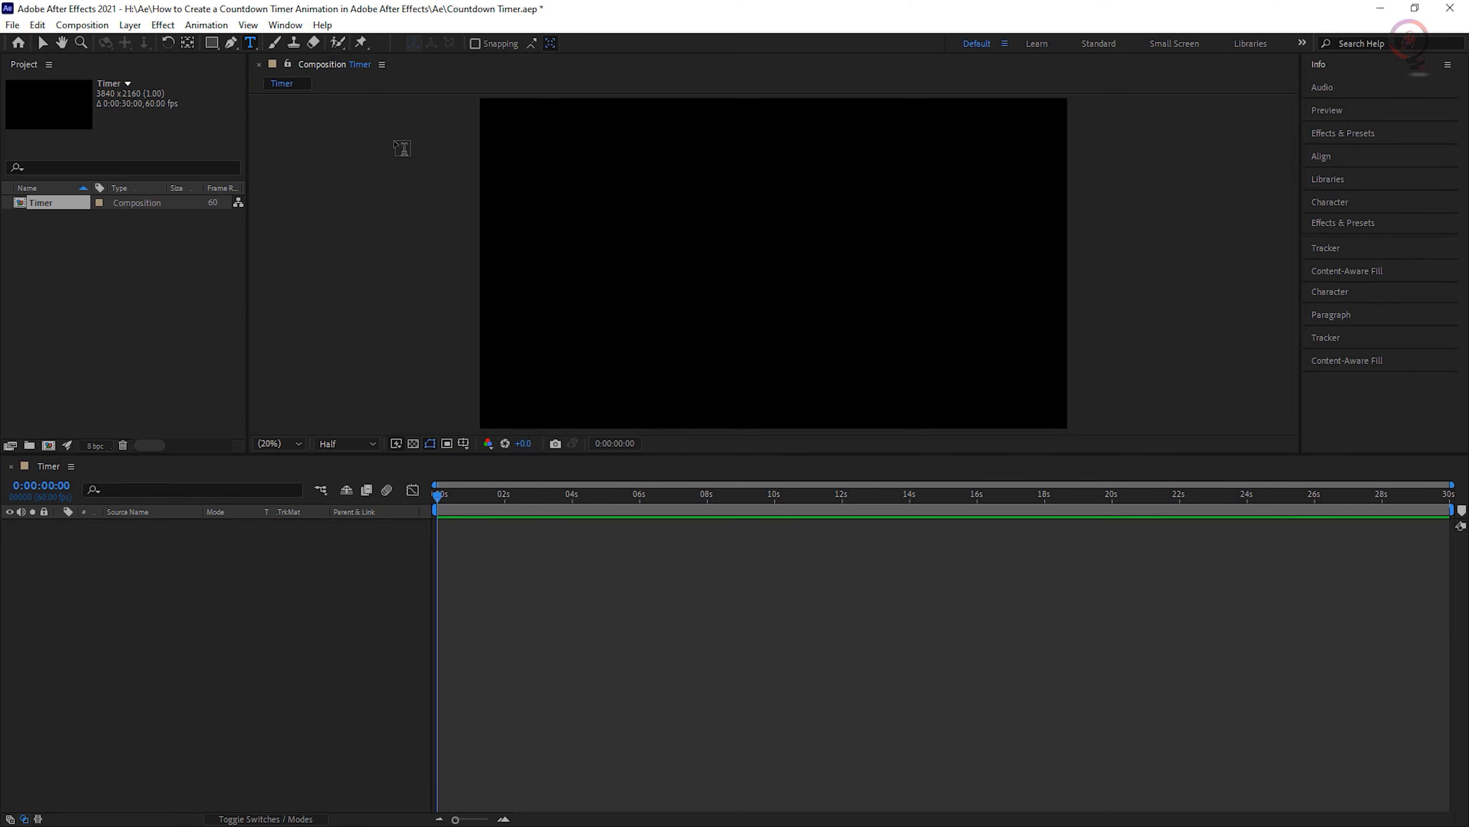
click(893, 242)
click(894, 242)
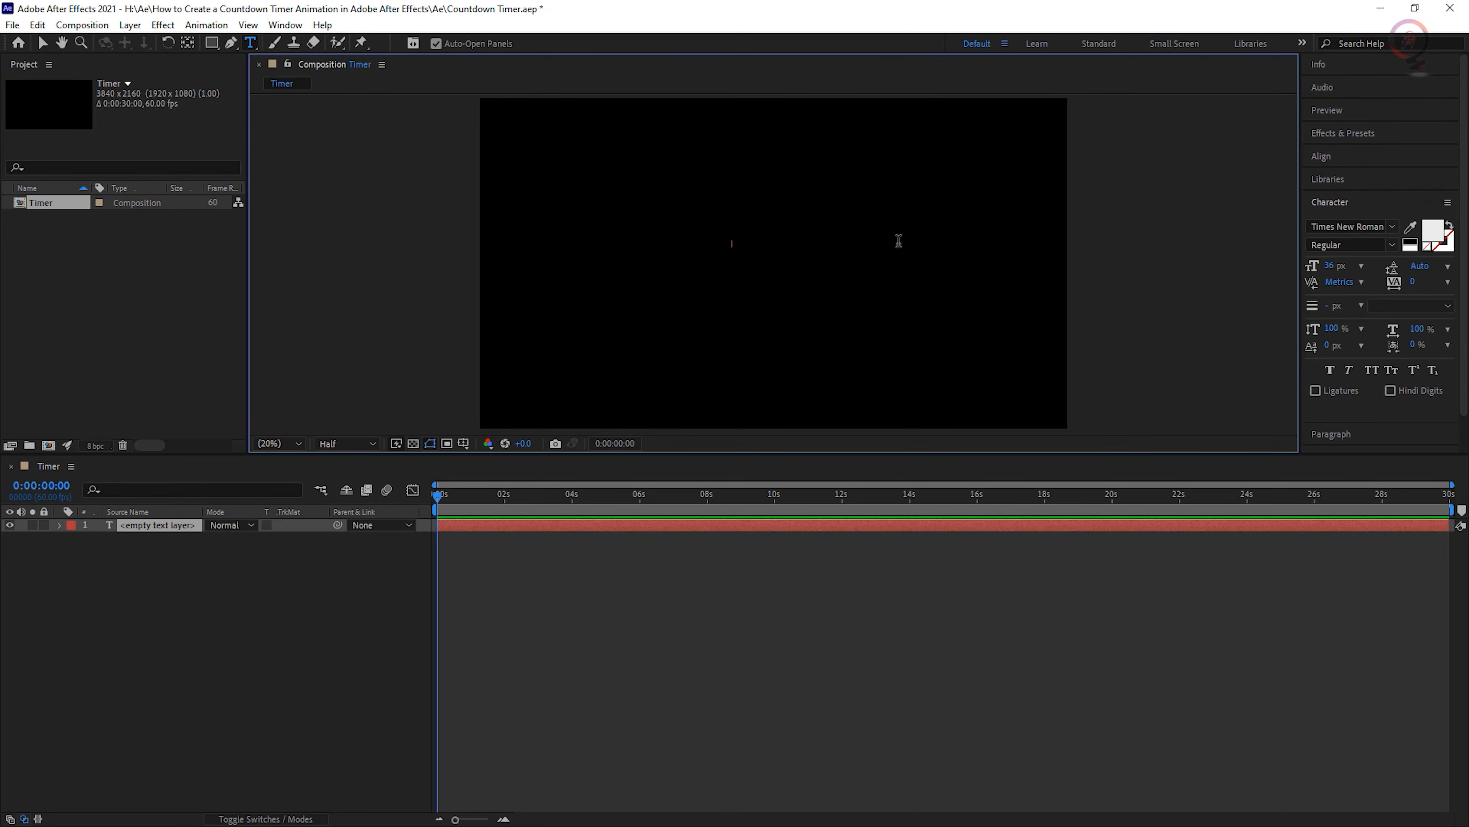
text(05)
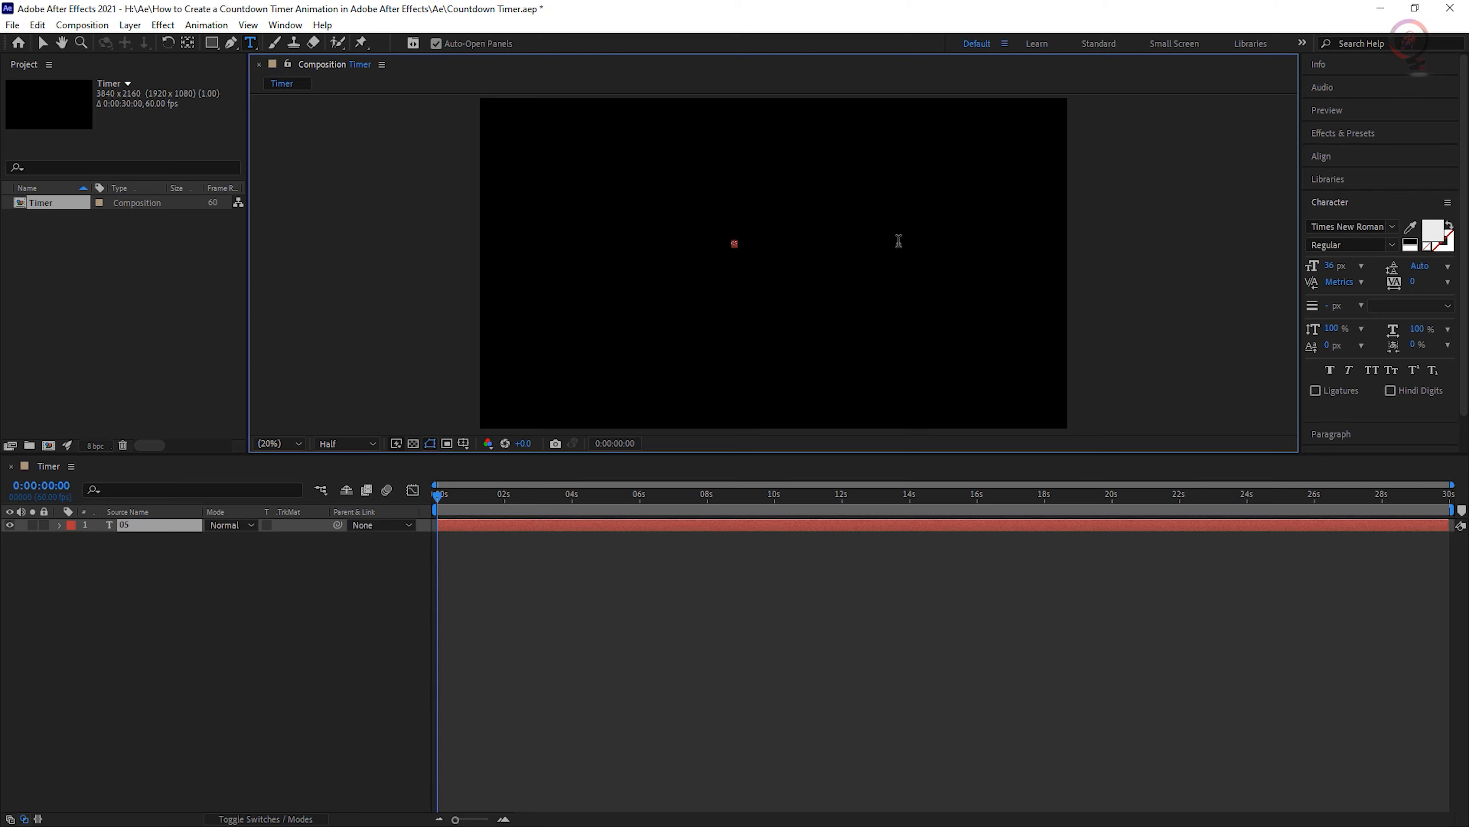
Set the "05" text to 410 px in Times New Roman Bold.
drag(1329, 265, 1433, 266)
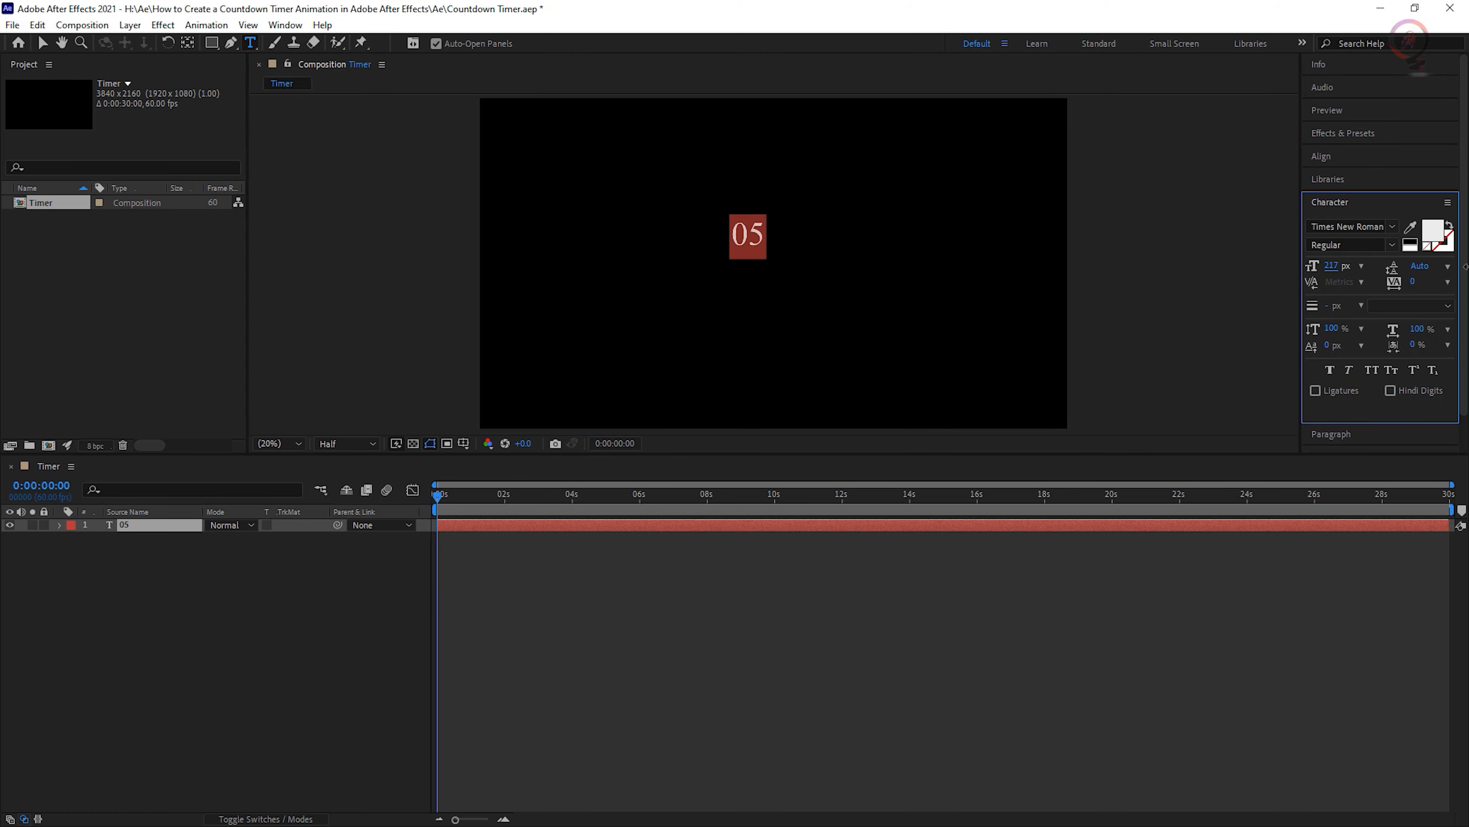
drag(1331, 265, 1363, 265)
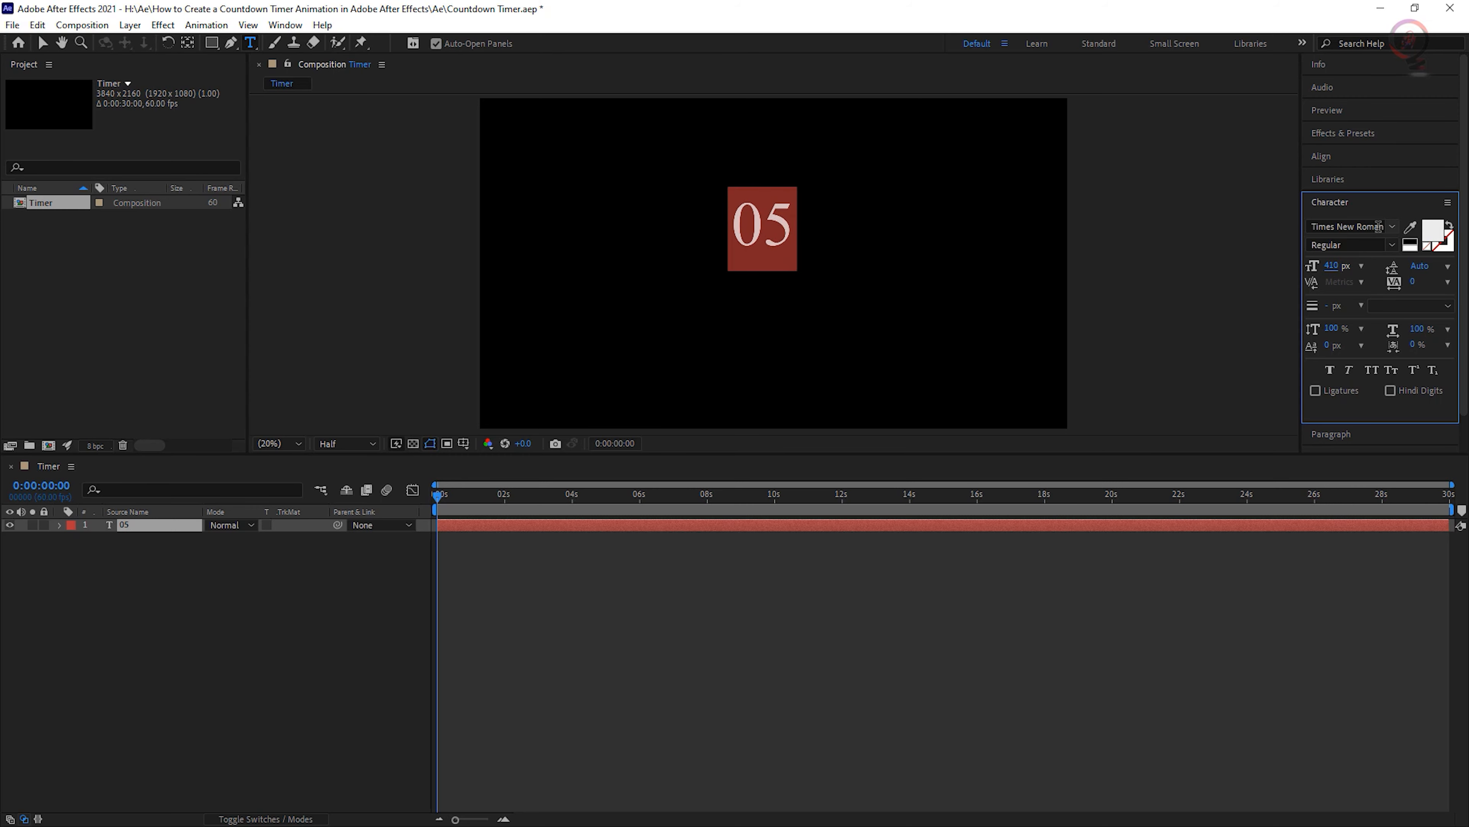
click(1393, 227)
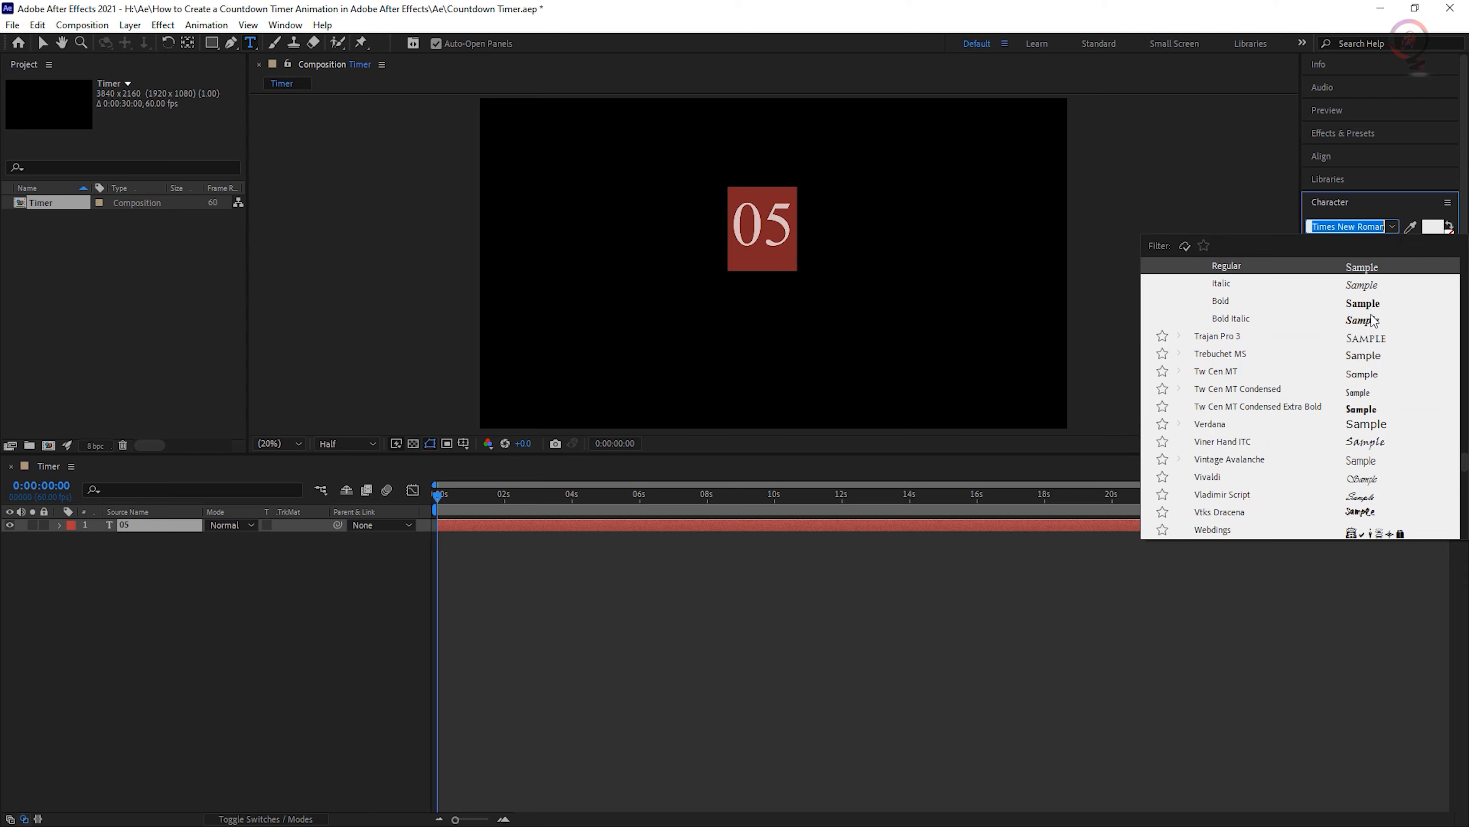
click(1345, 308)
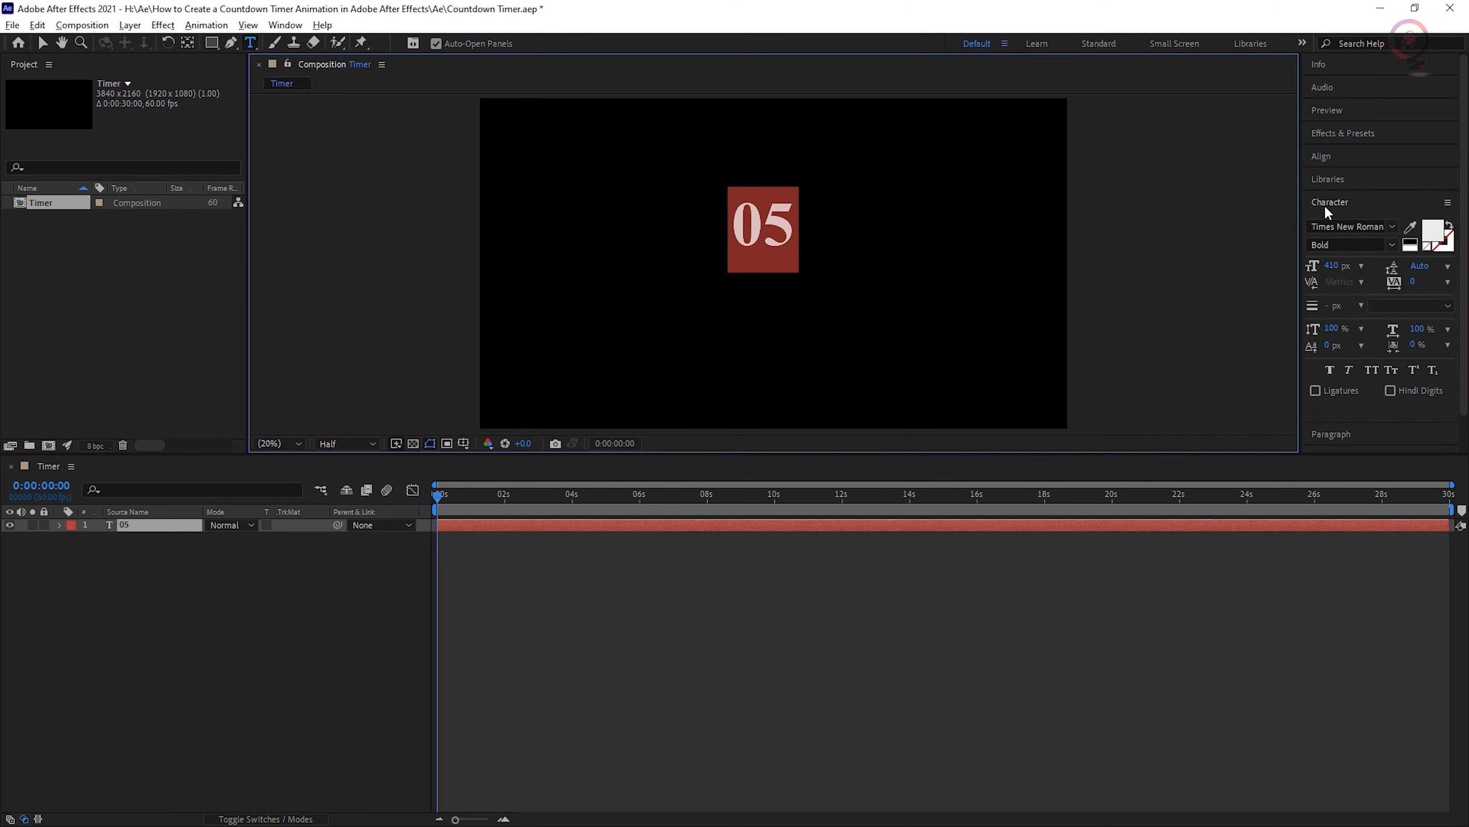
Center the "05" text horizontally and vertically in the composition.
click(1385, 162)
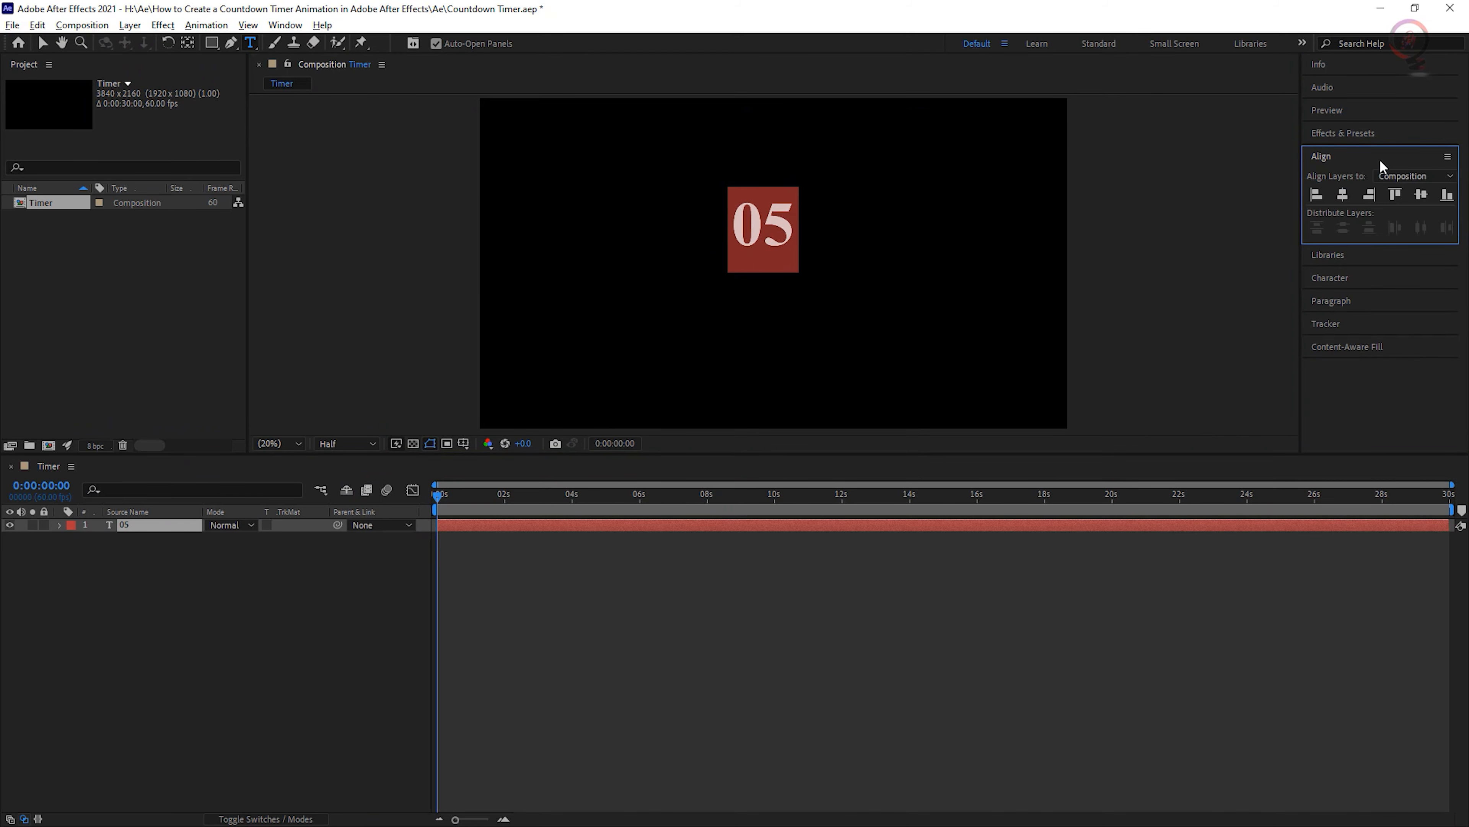
click(1342, 194)
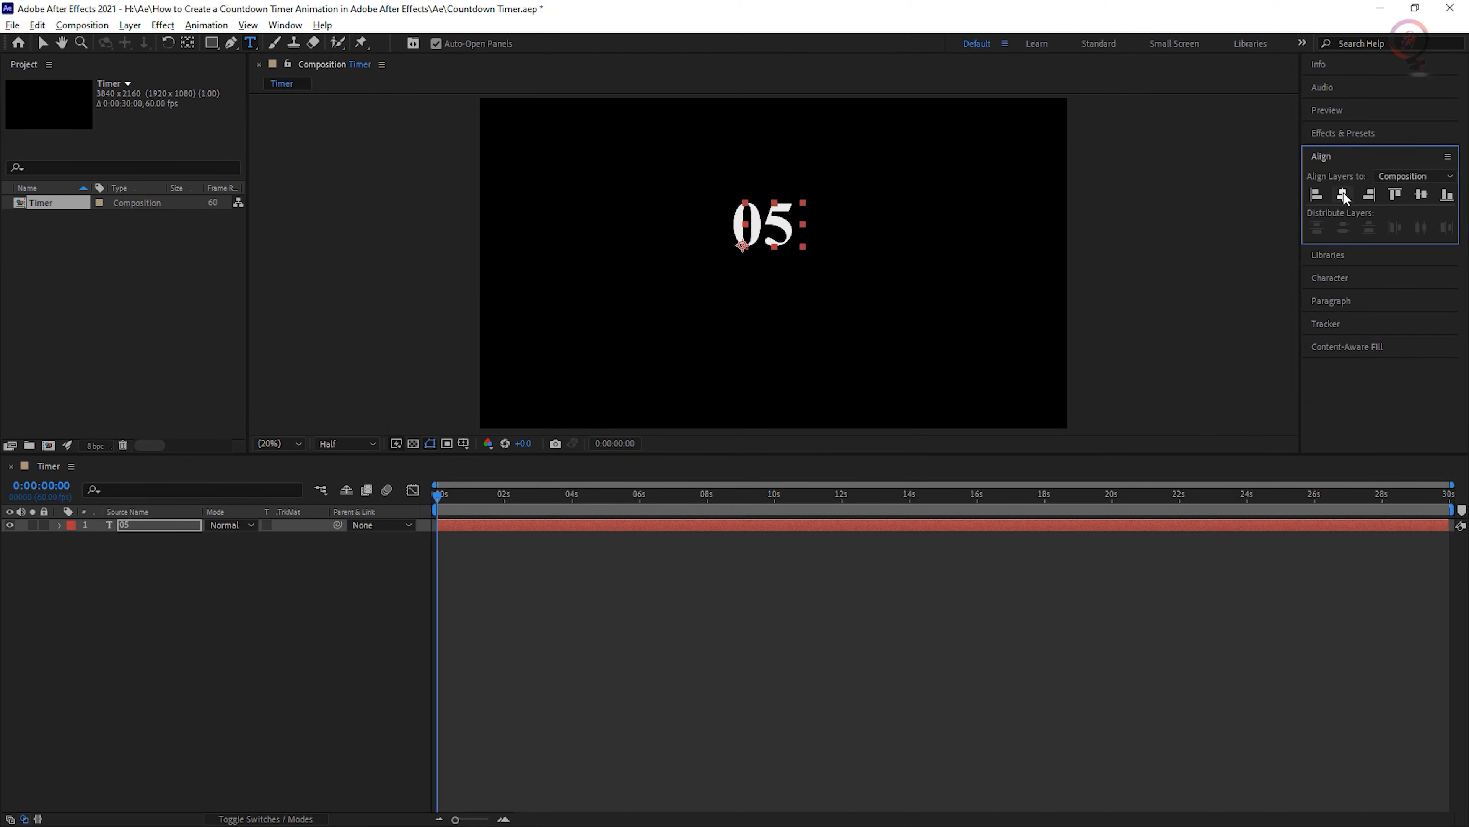
click(1421, 195)
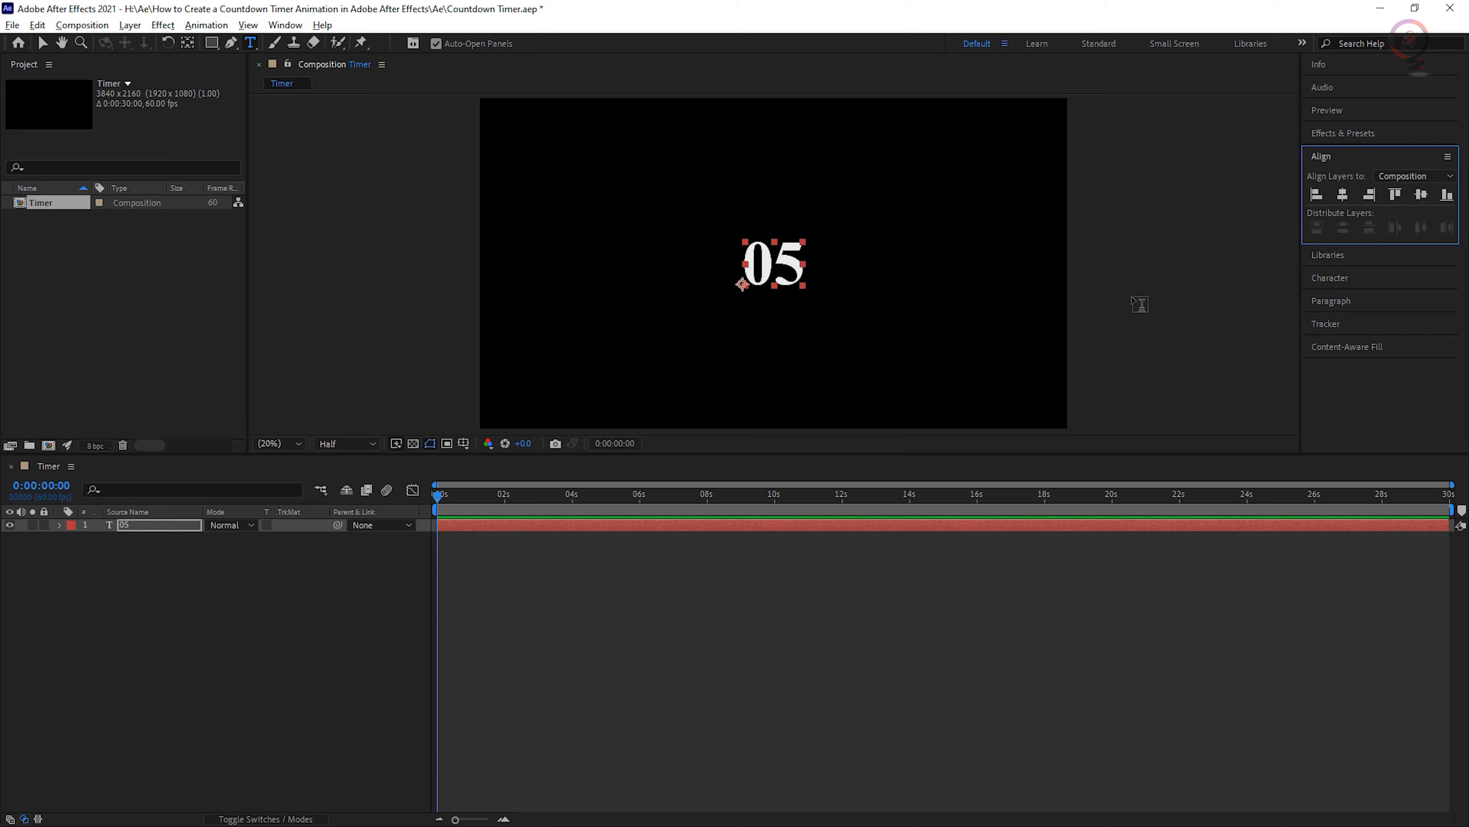
Add a new adjustment layer to the Timer composition and rename it Control.
right_click(116, 584)
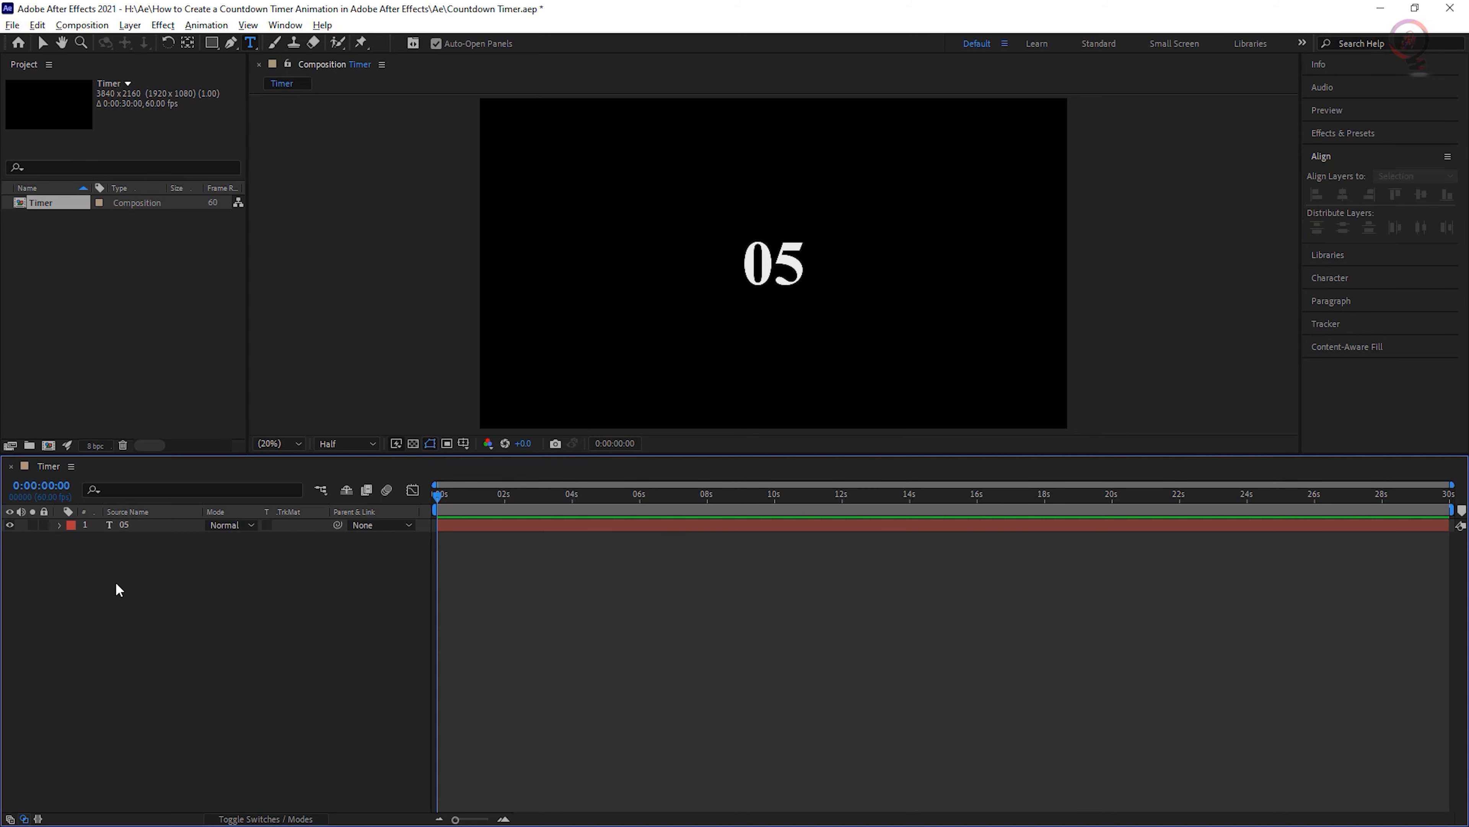
mouse_move(270, 598)
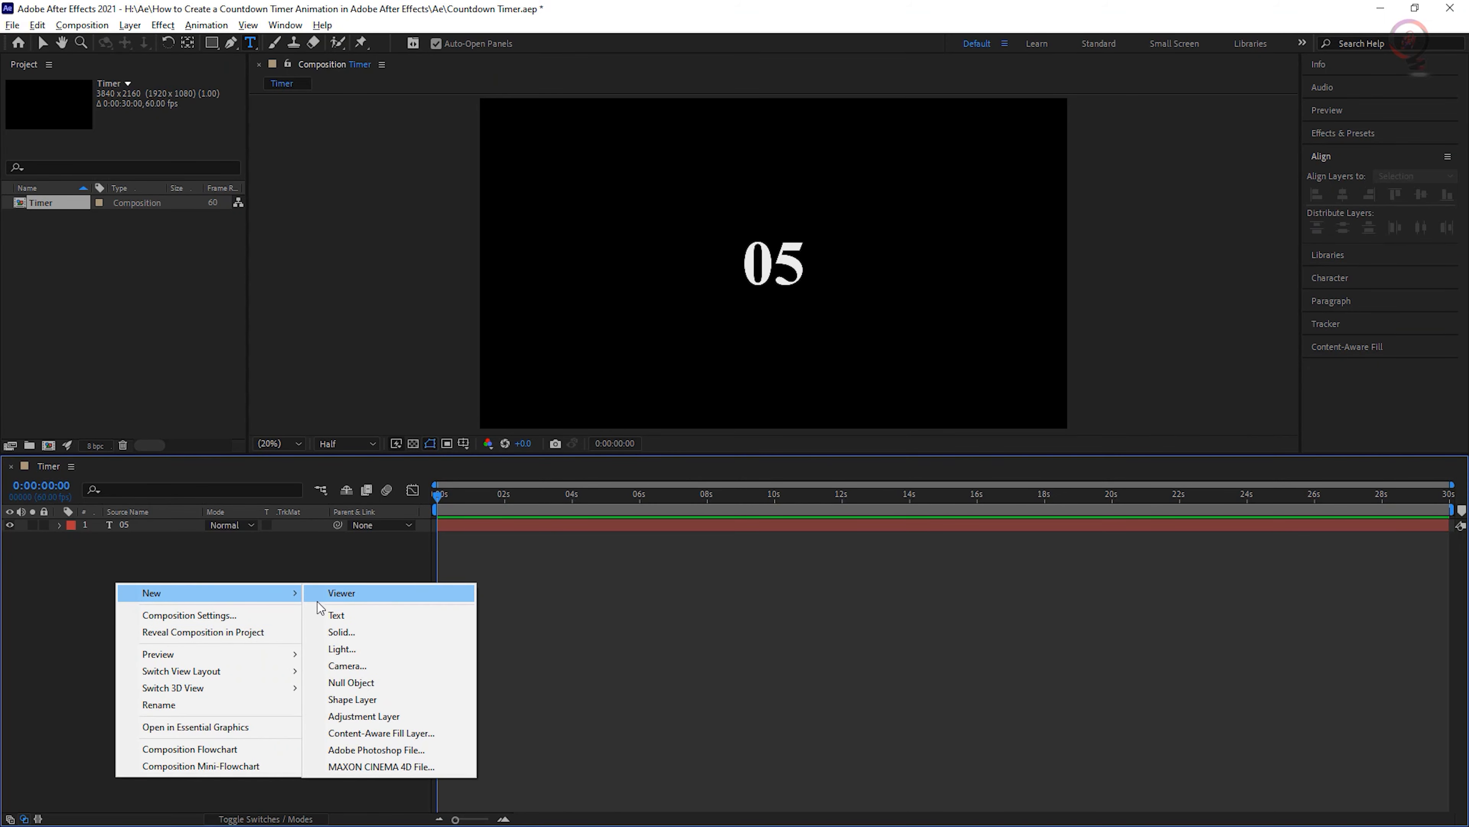
click(414, 717)
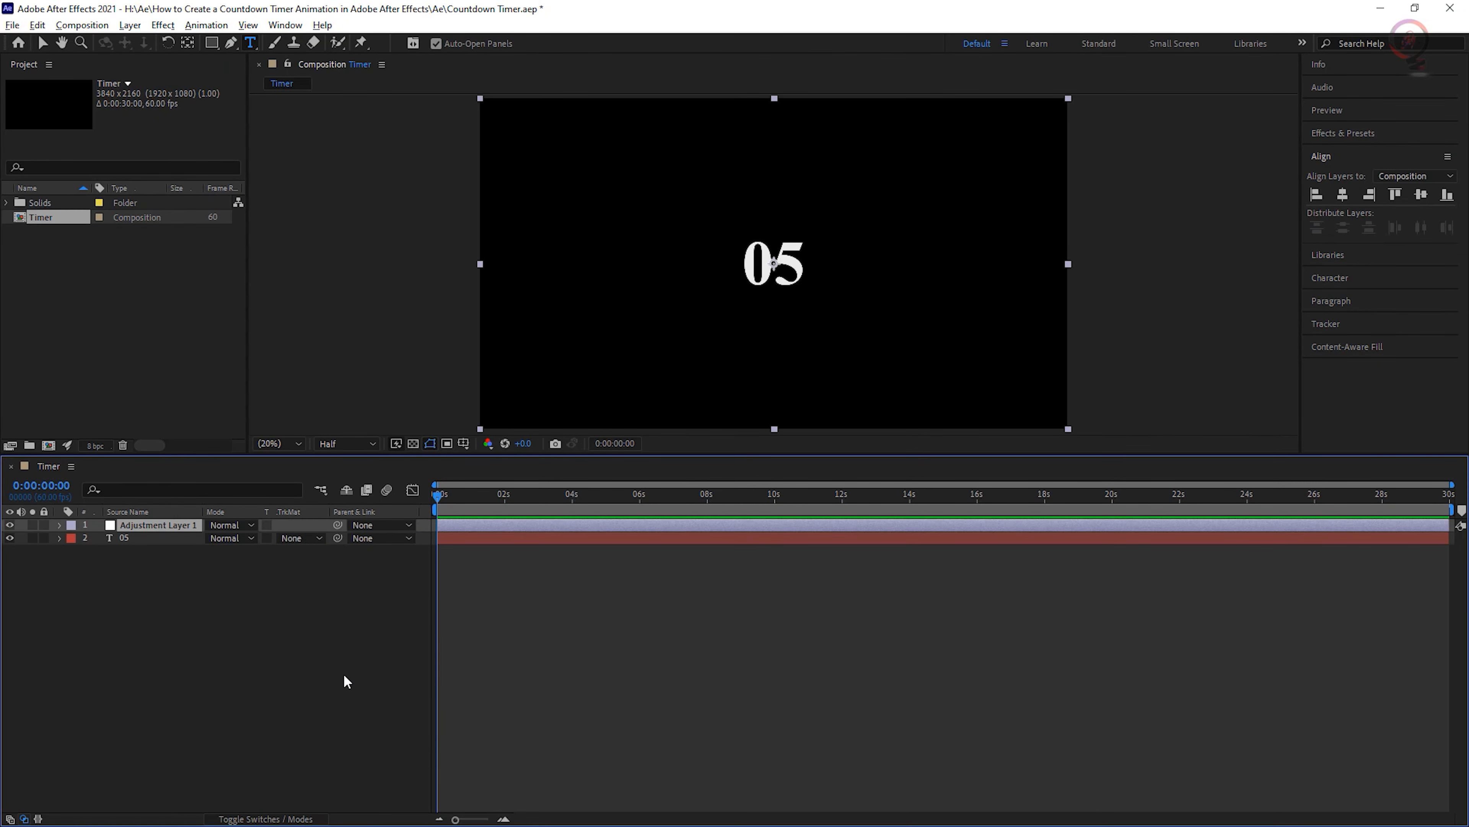
right_click(161, 525)
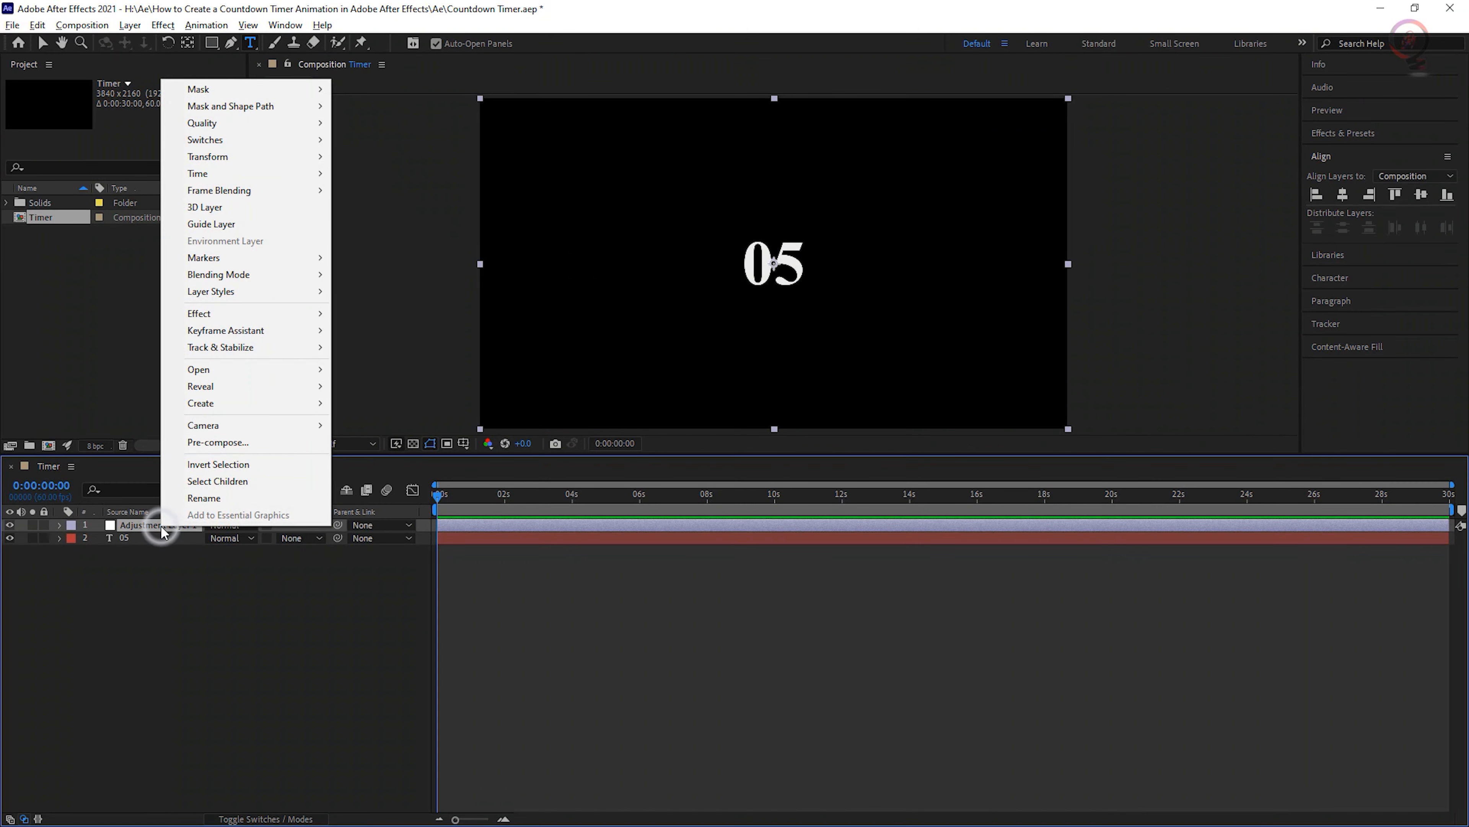
click(181, 500)
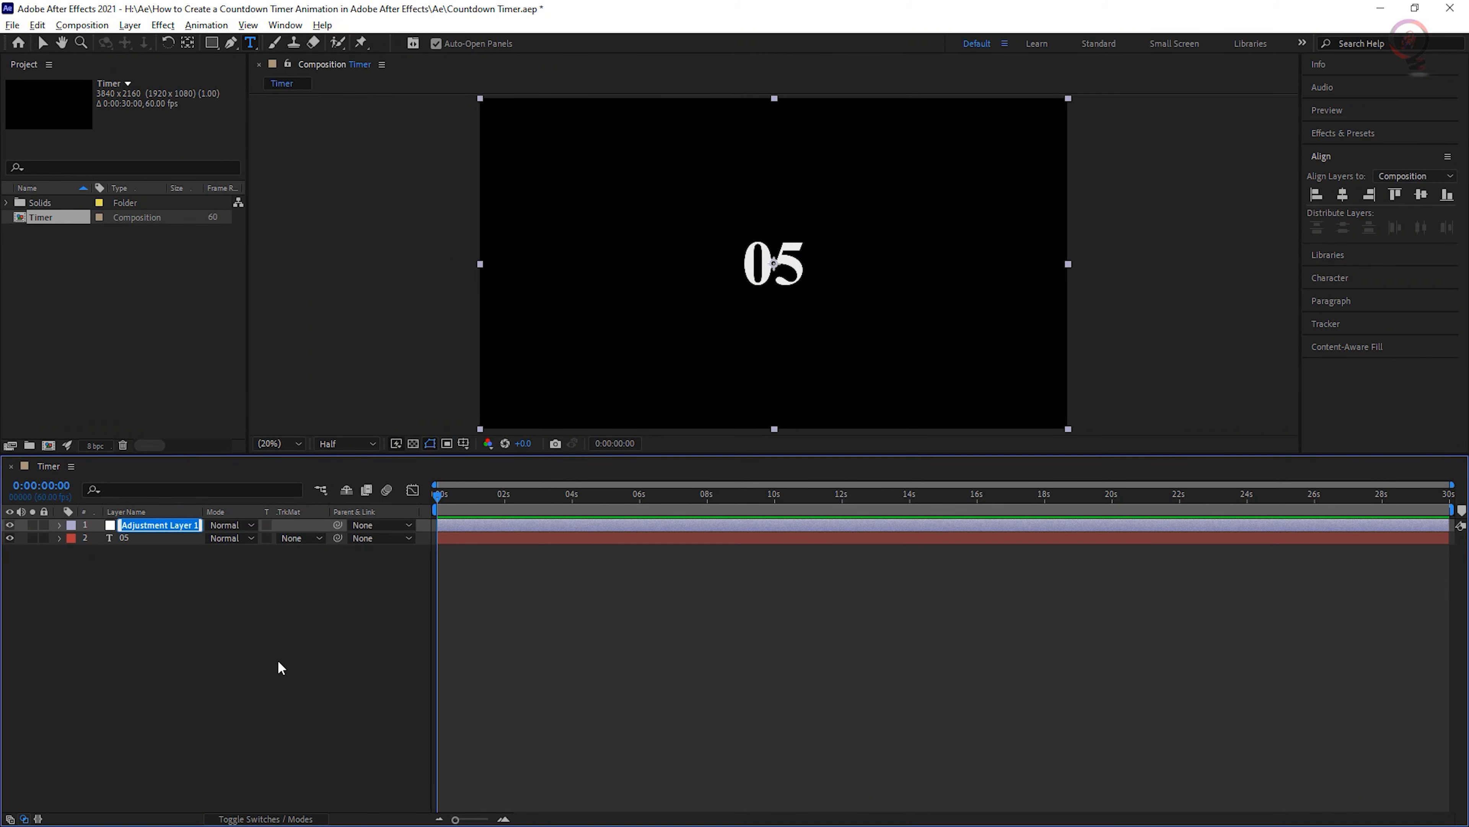
text(Control)
key(Return)
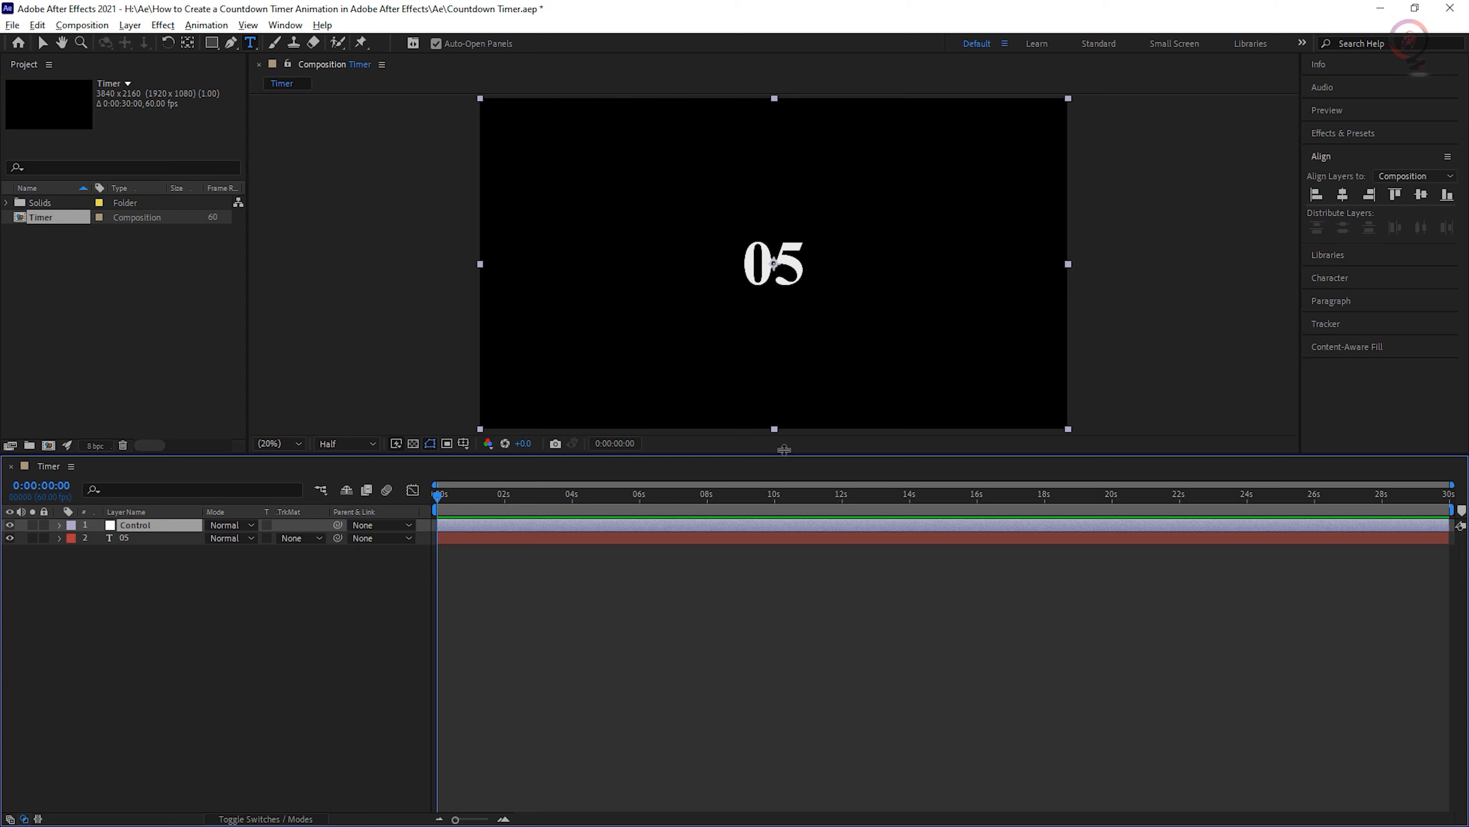
Find the Slider Control effect and apply it to the Control layer.
click(1348, 134)
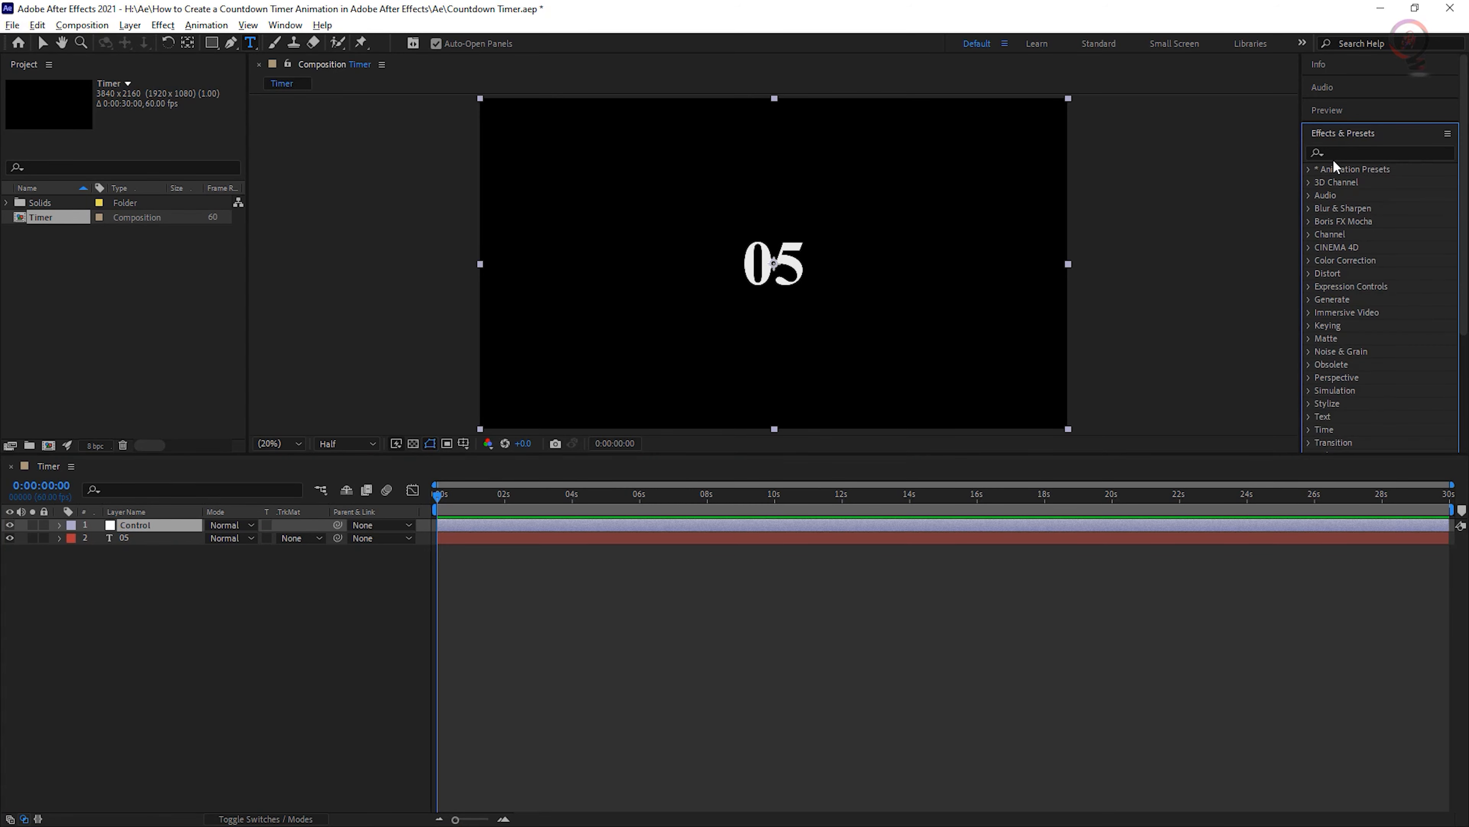
click(1368, 152)
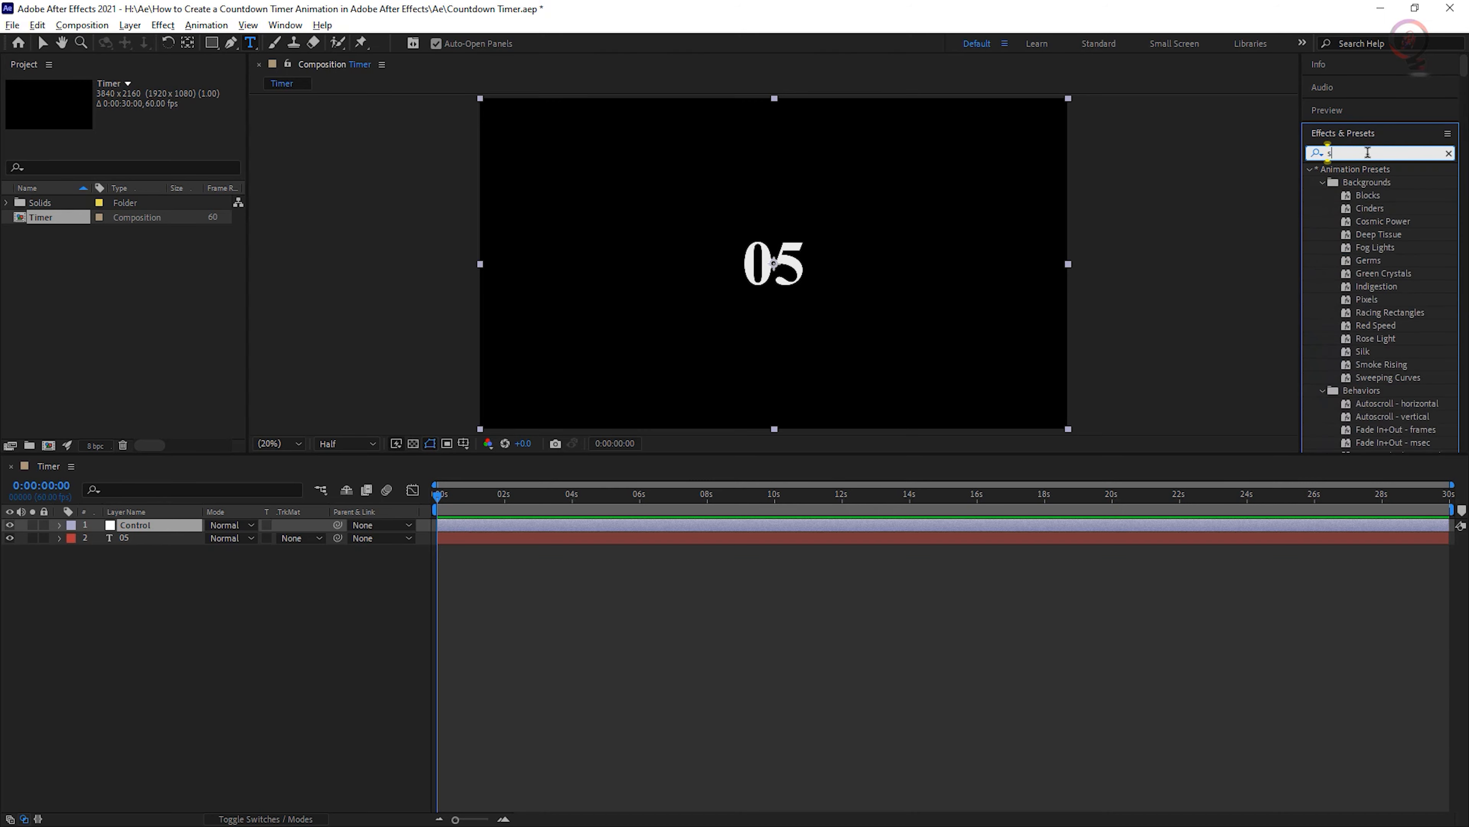
text(slider)
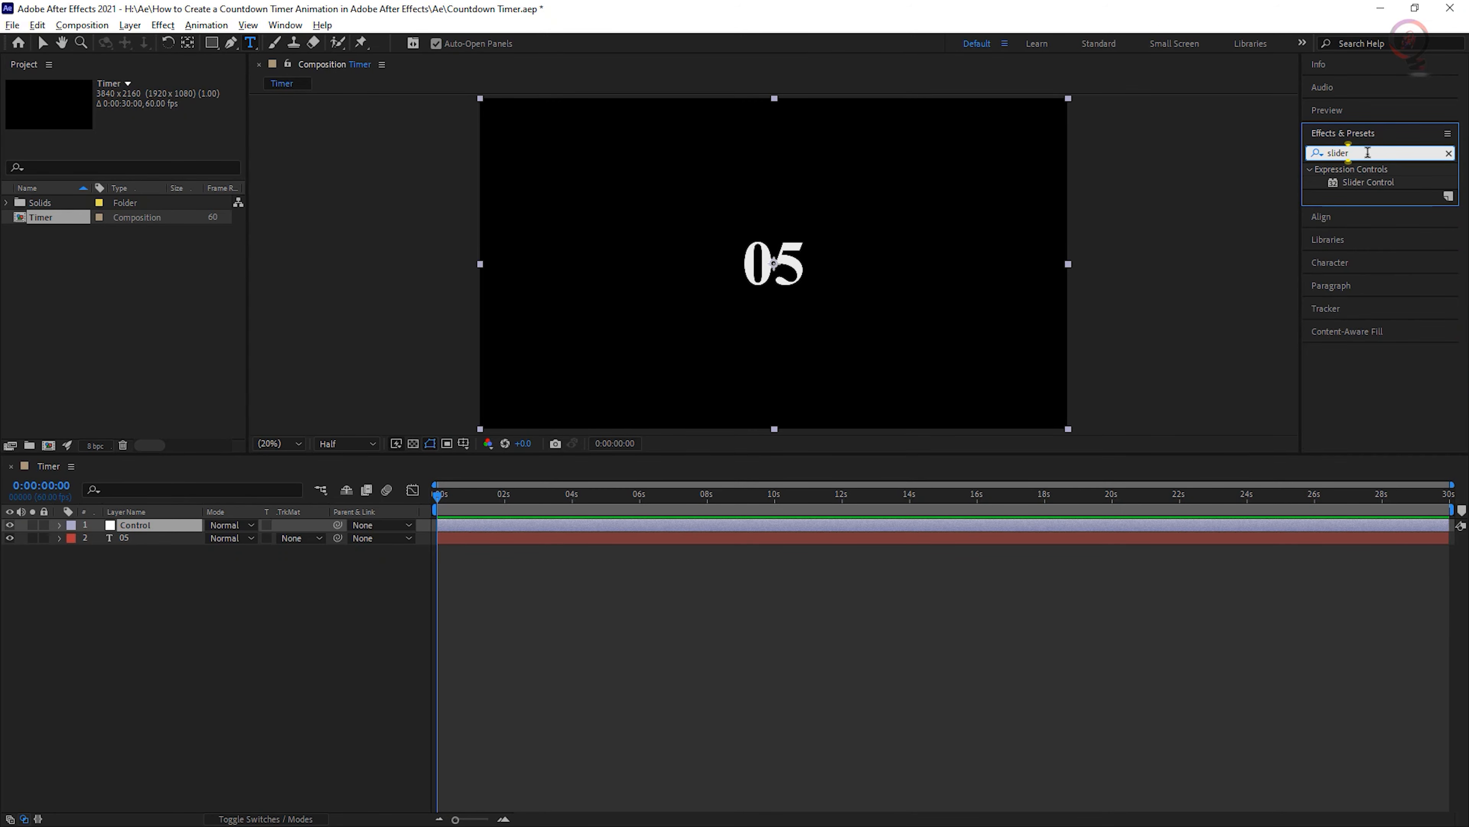
drag(1368, 182, 164, 526)
click(163, 524)
Rename the Control layer's Slider Control effect to Time Control.
click(59, 524)
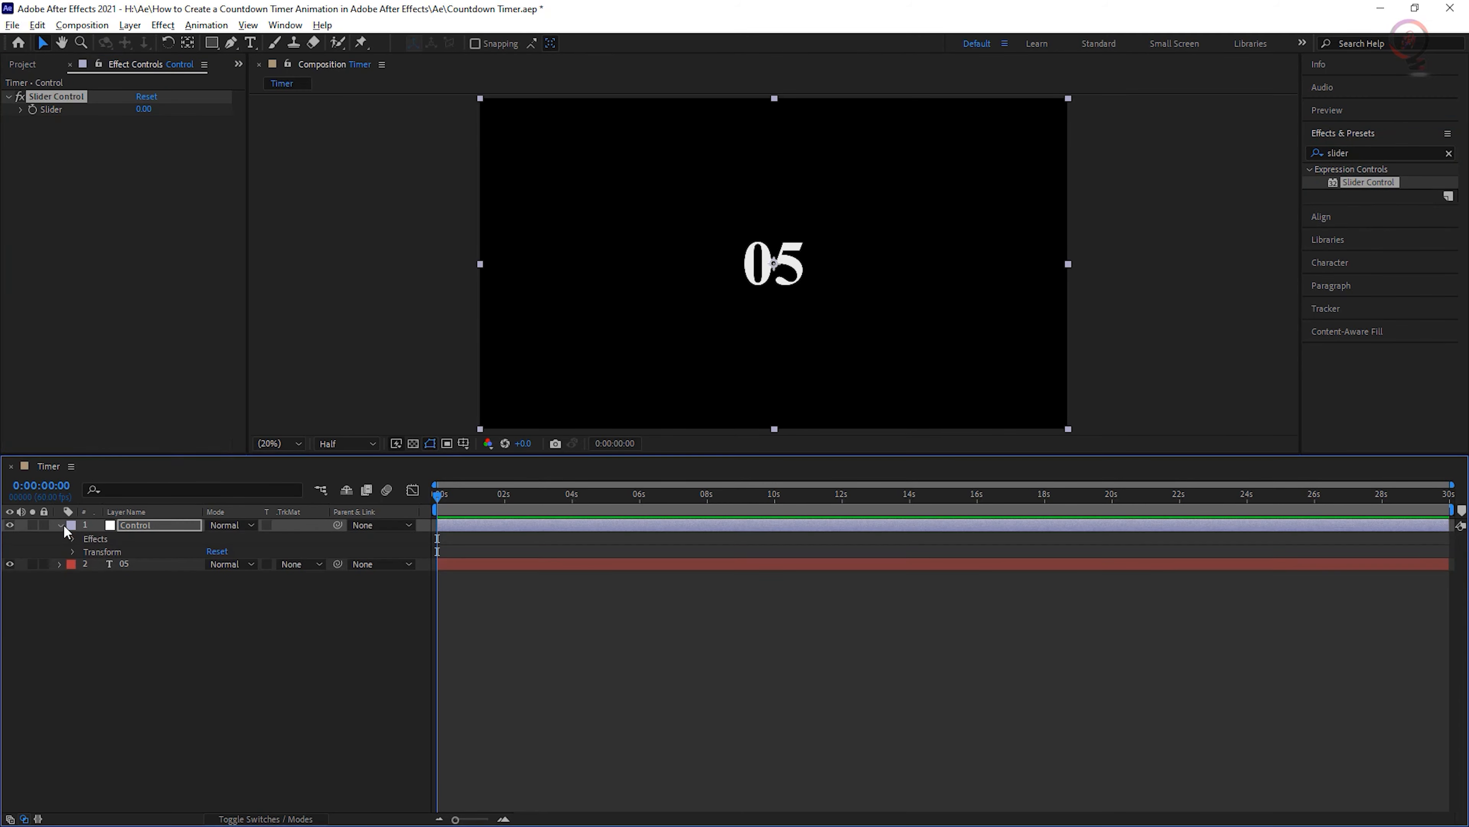
click(72, 538)
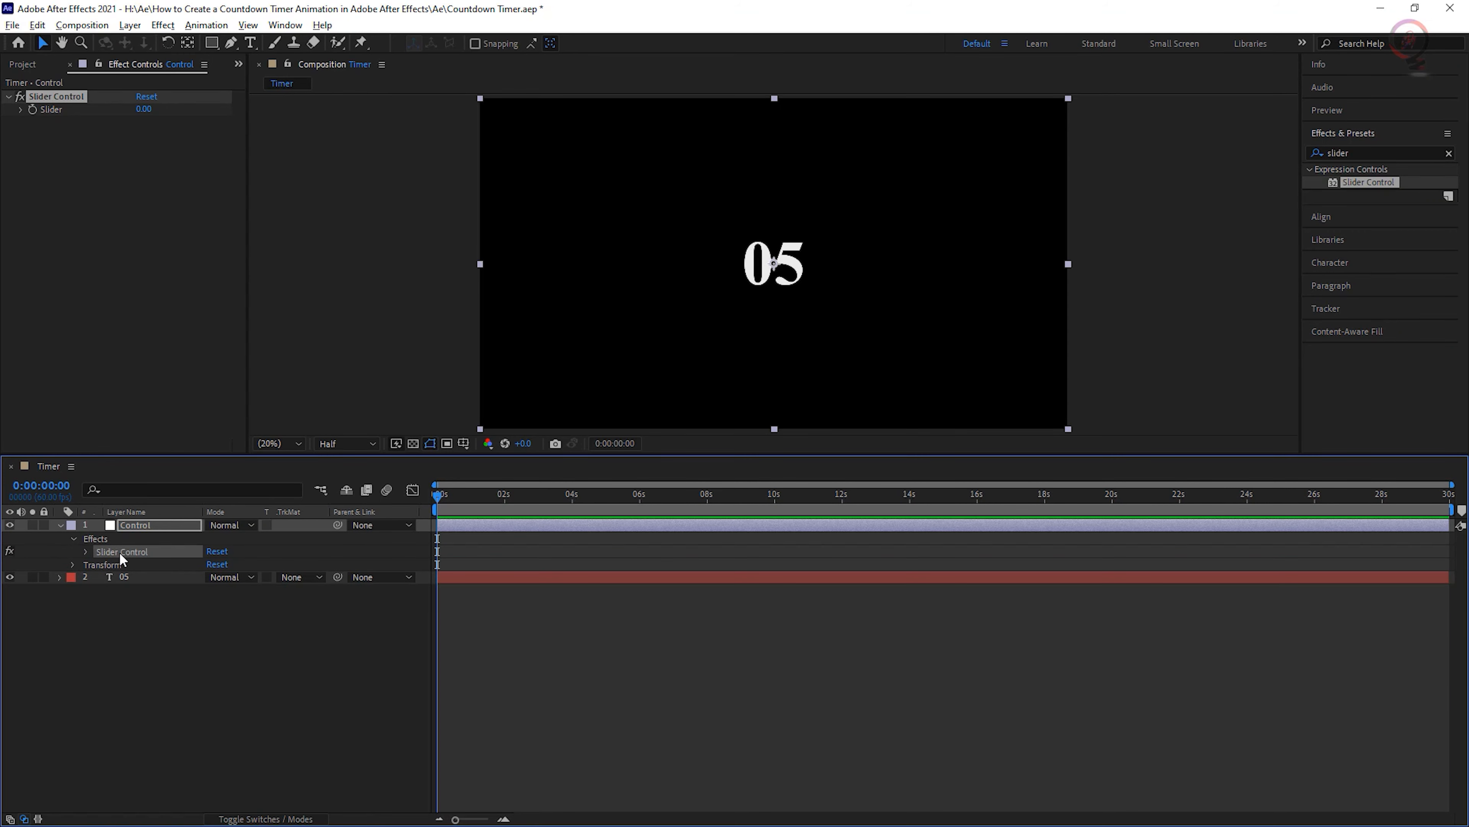
key(Return)
key(Left)
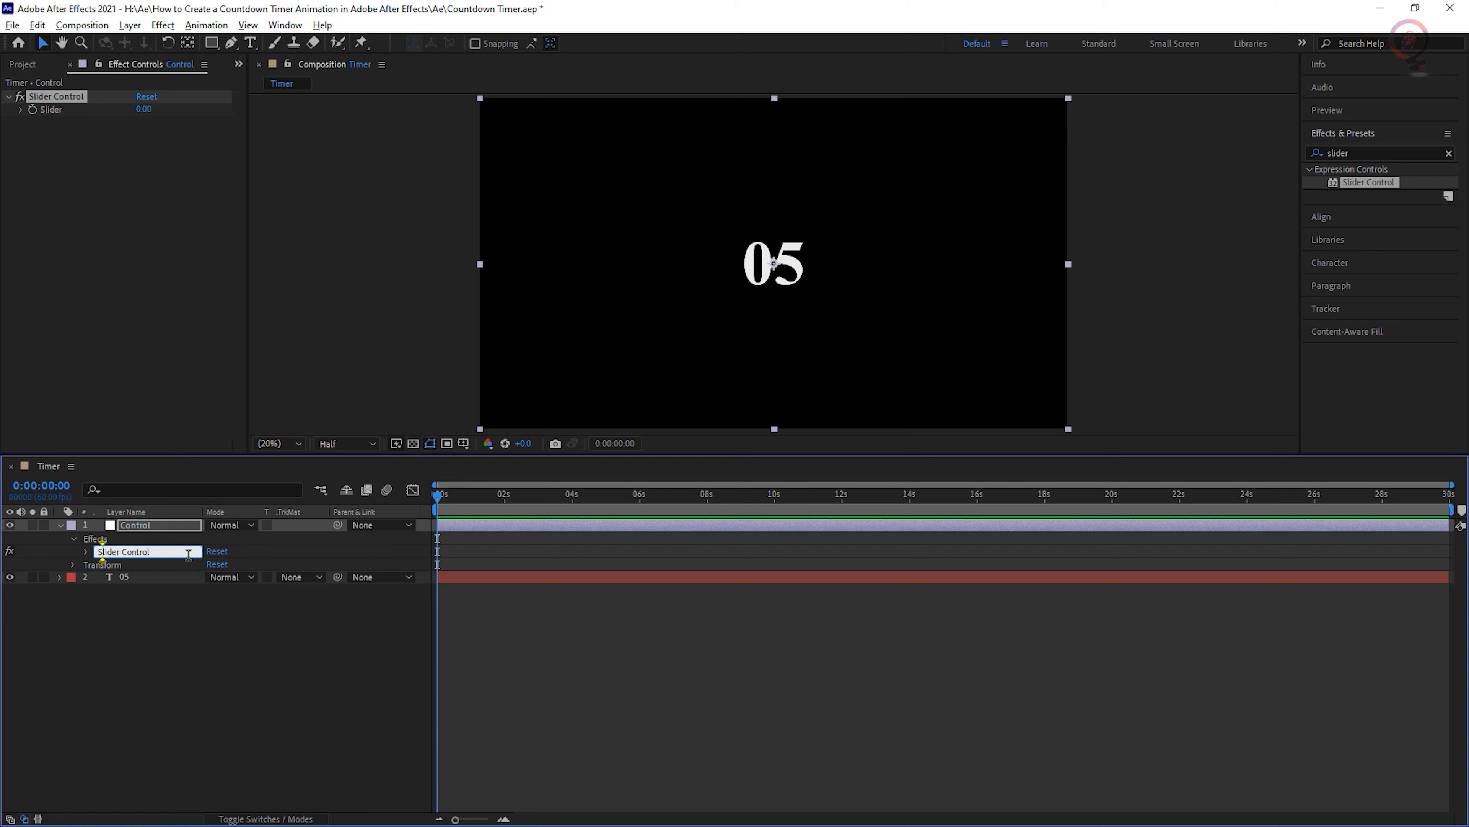
key(Right)
key(Right)
key(Right)
key(Right)
key(Right)
key(Right)
key(BackSpace)
key(BackSpace)
key(BackSpace)
key(BackSpace)
key(BackSpace)
key(BackSpace)
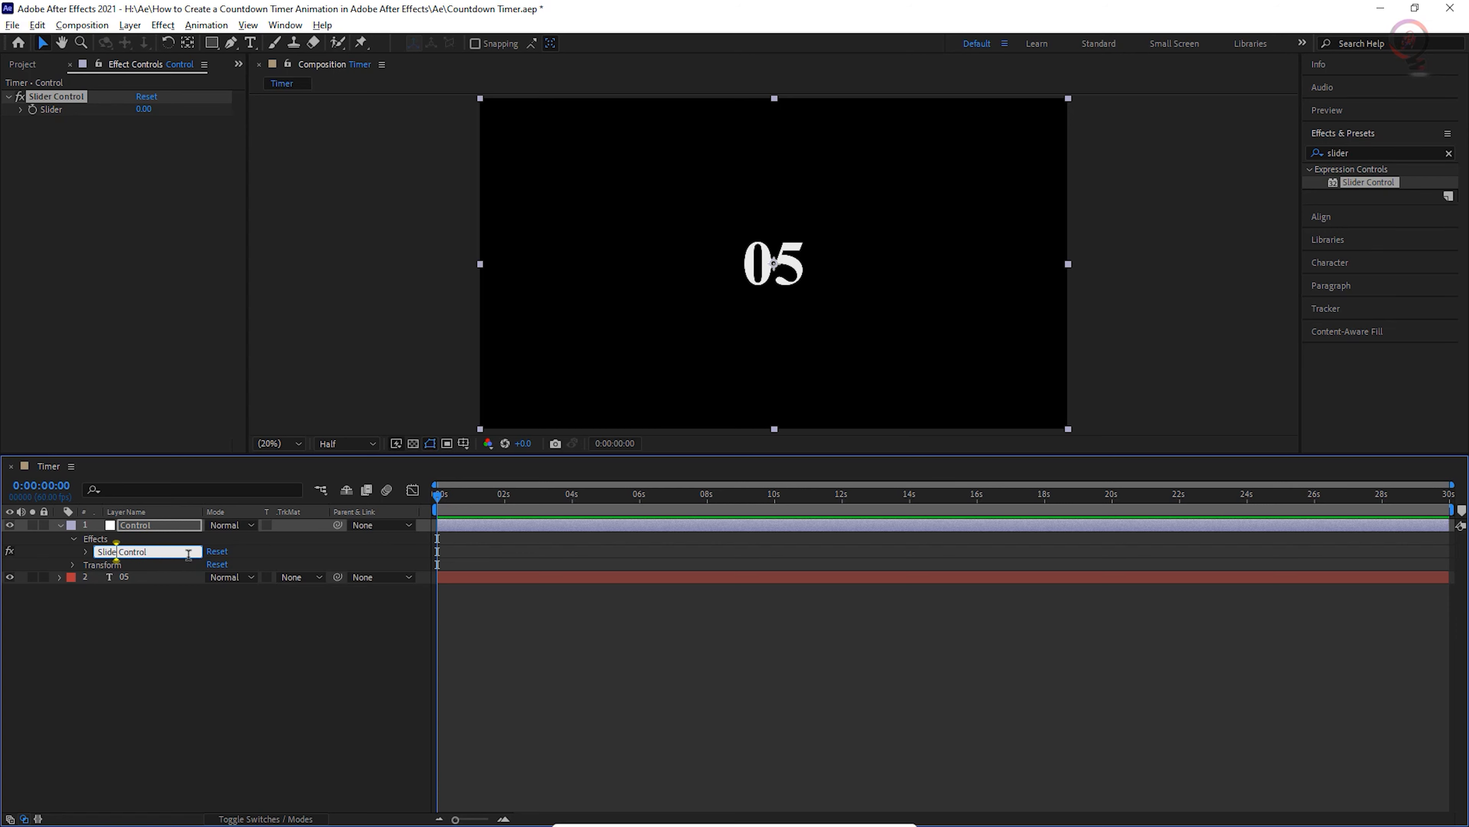
text(Time)
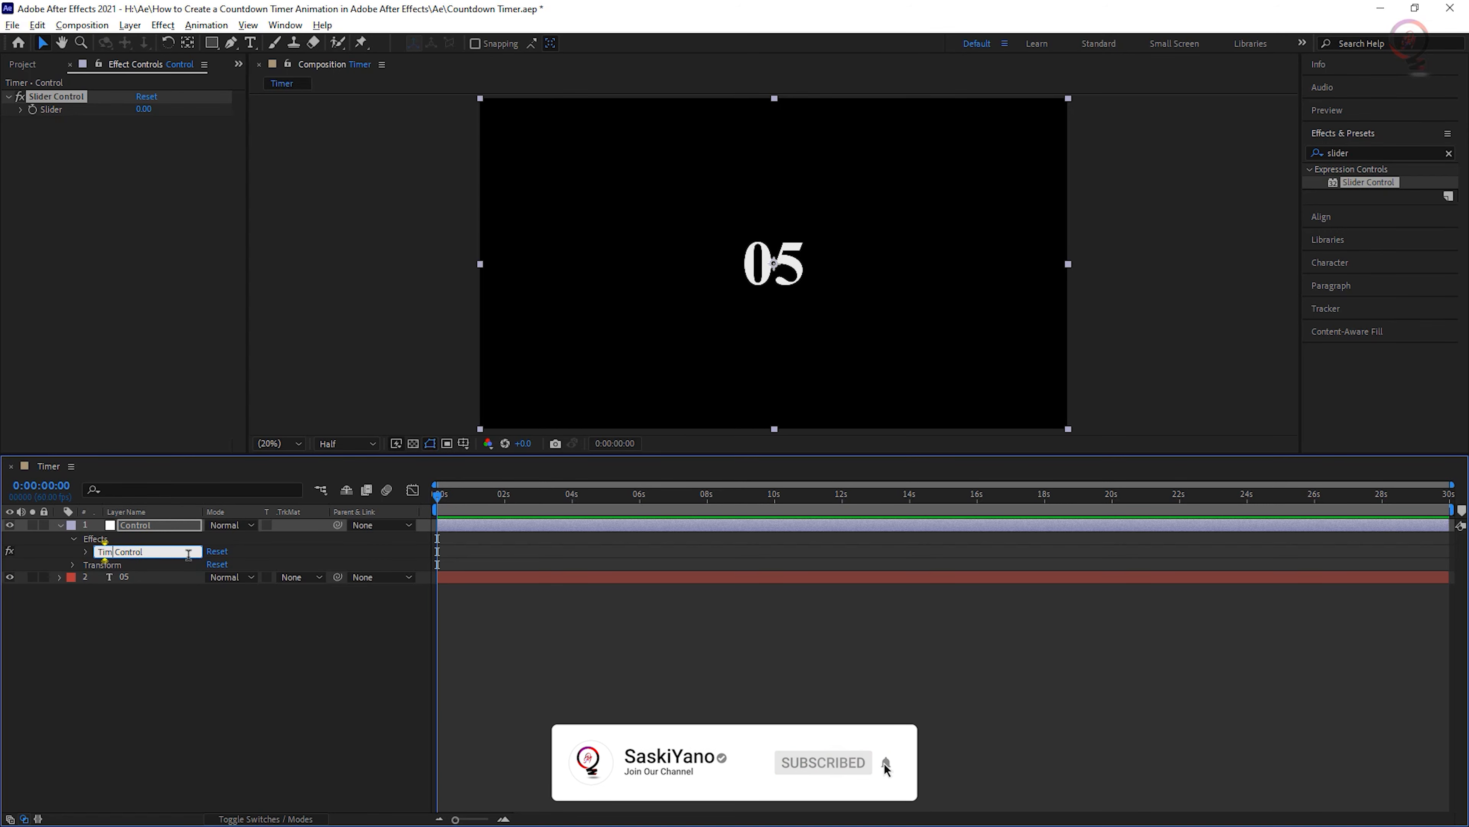
key(Return)
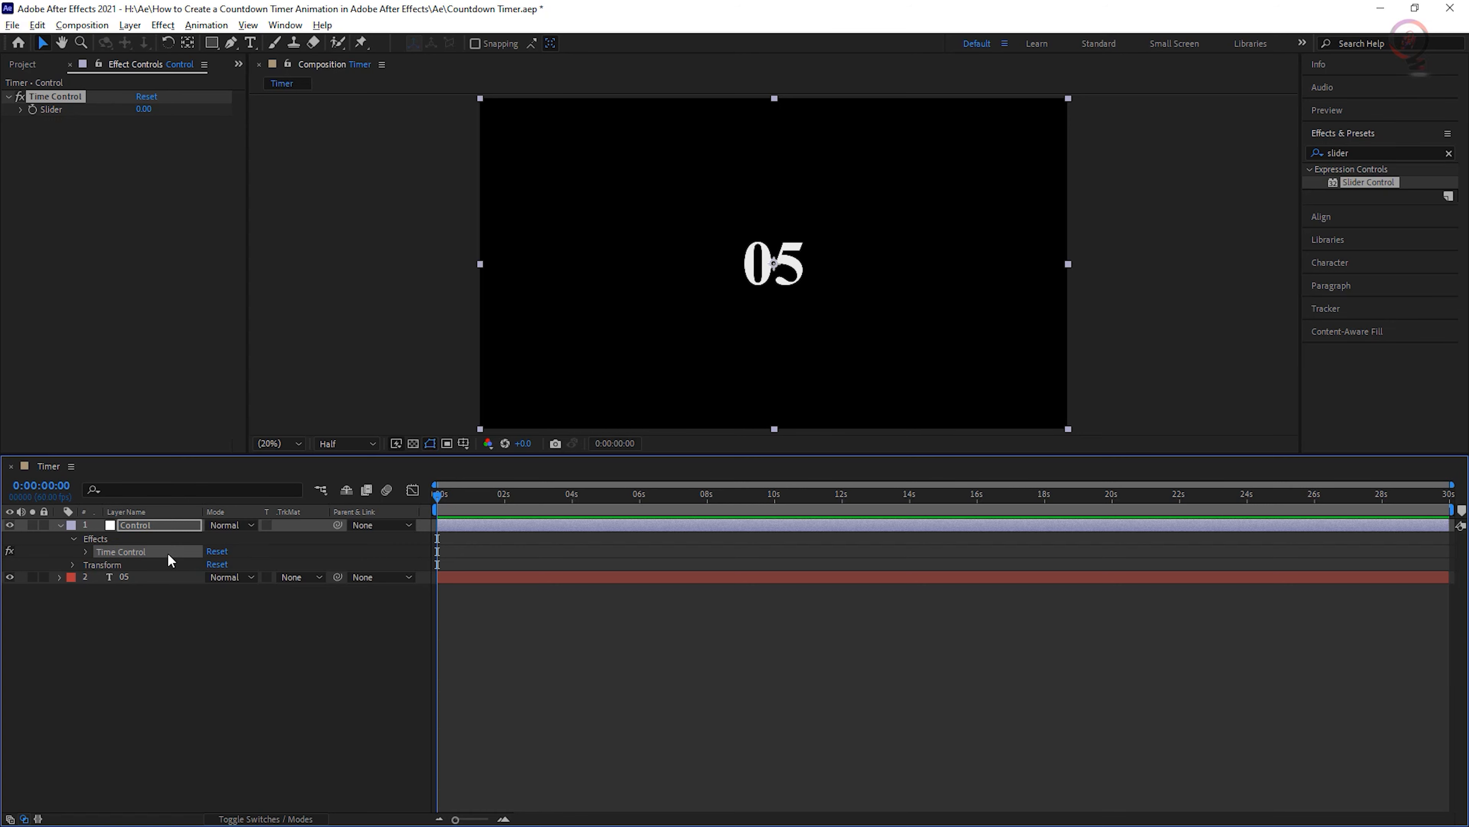
click(60, 525)
Find the Checkbox Control effect and apply it to the Control layer.
click(1377, 152)
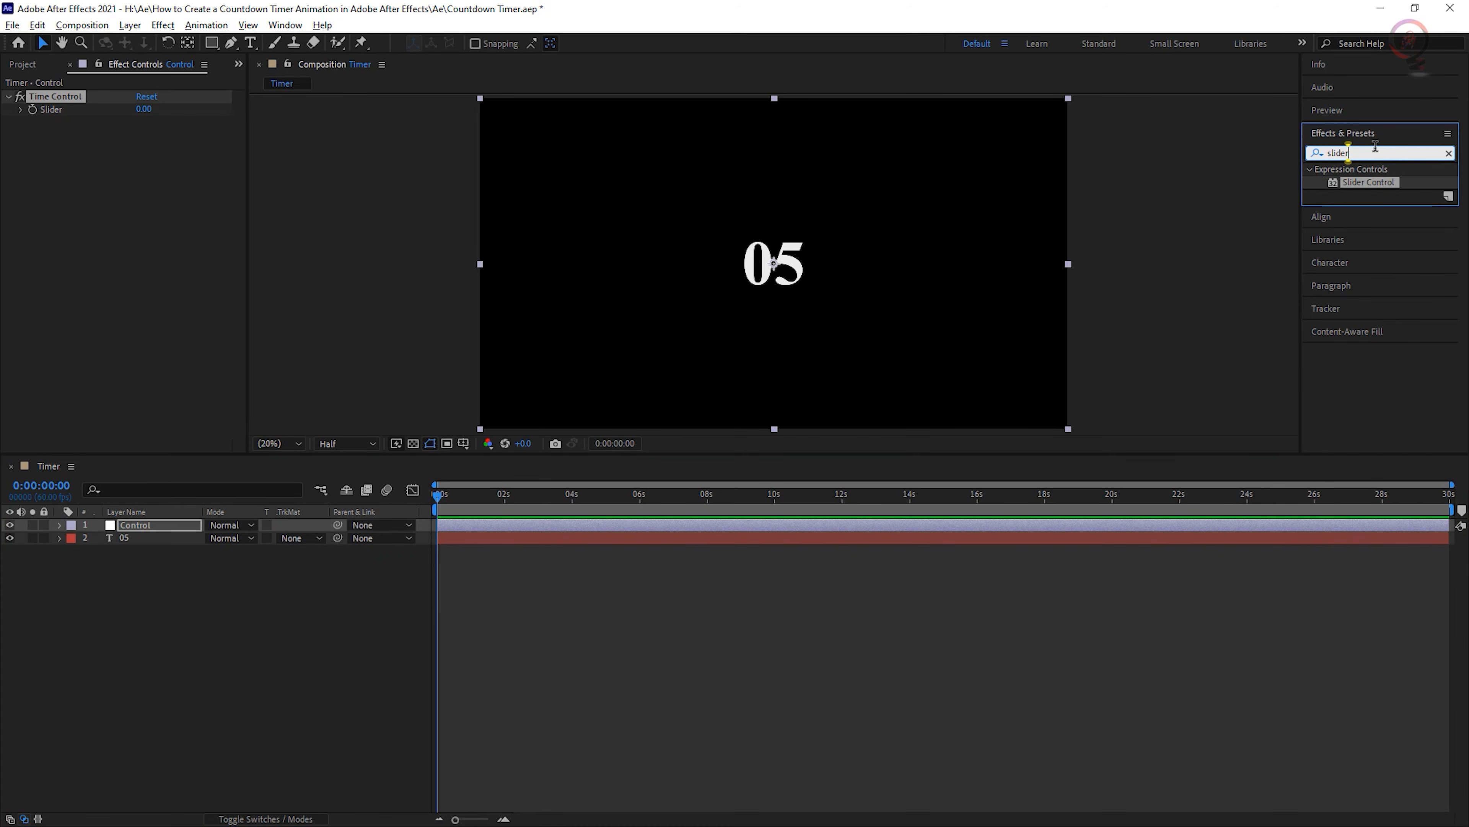
key(BackSpace)
key(BackSpace)
key(BackSpace)
key(BackSpace)
key(BackSpace)
key(BackSpace)
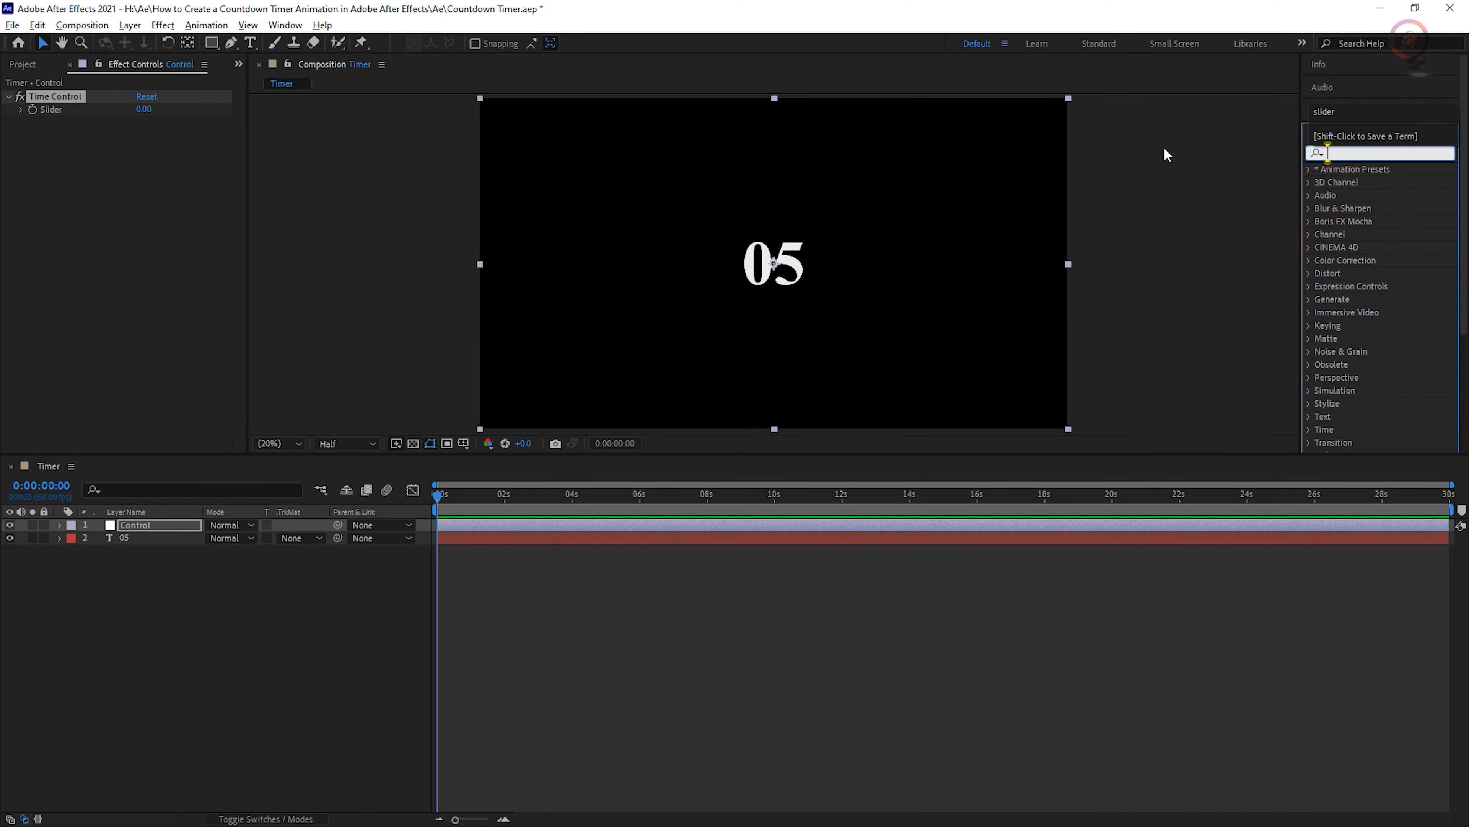
text(check)
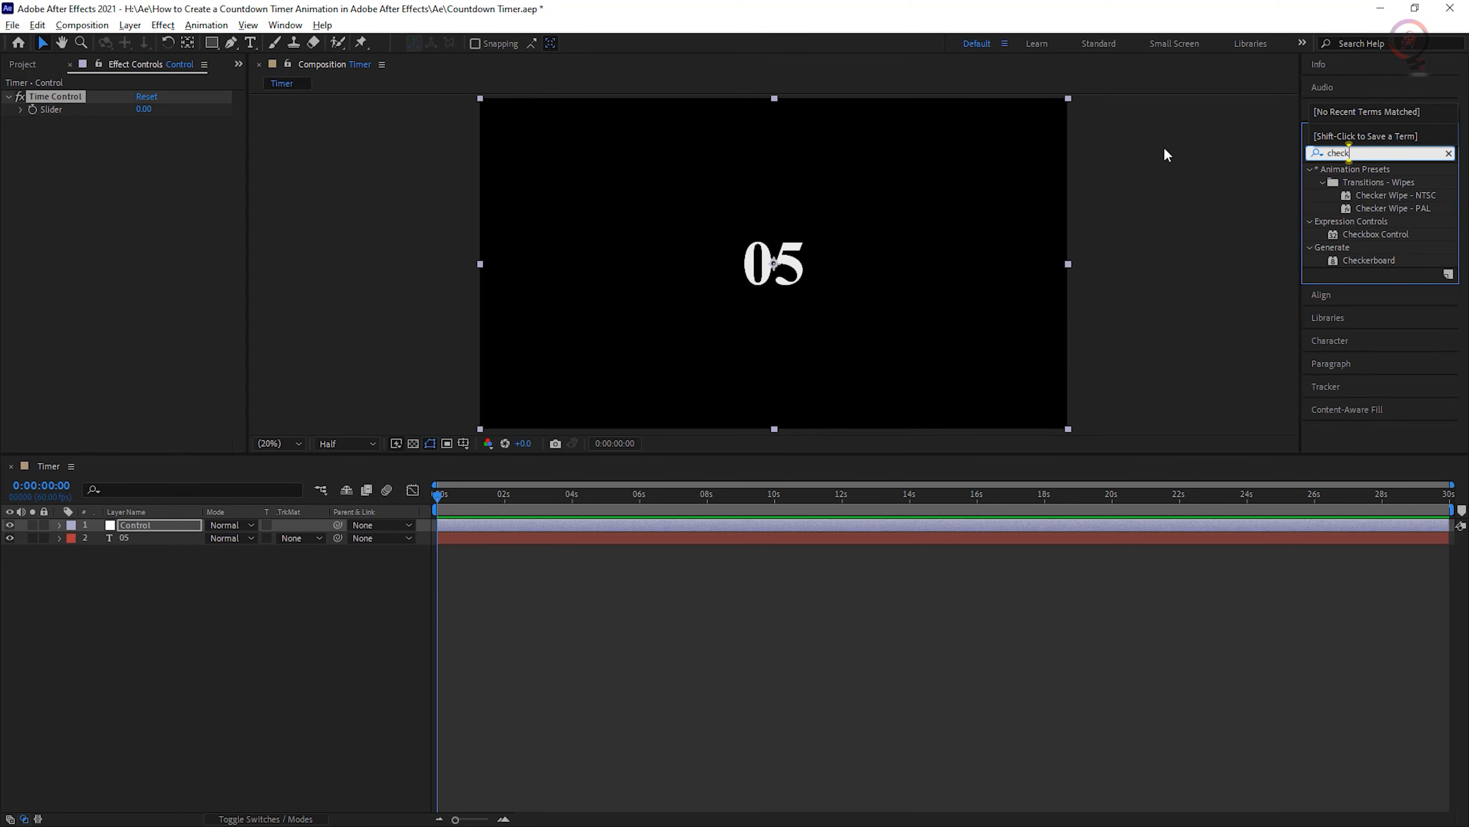
text(bo)
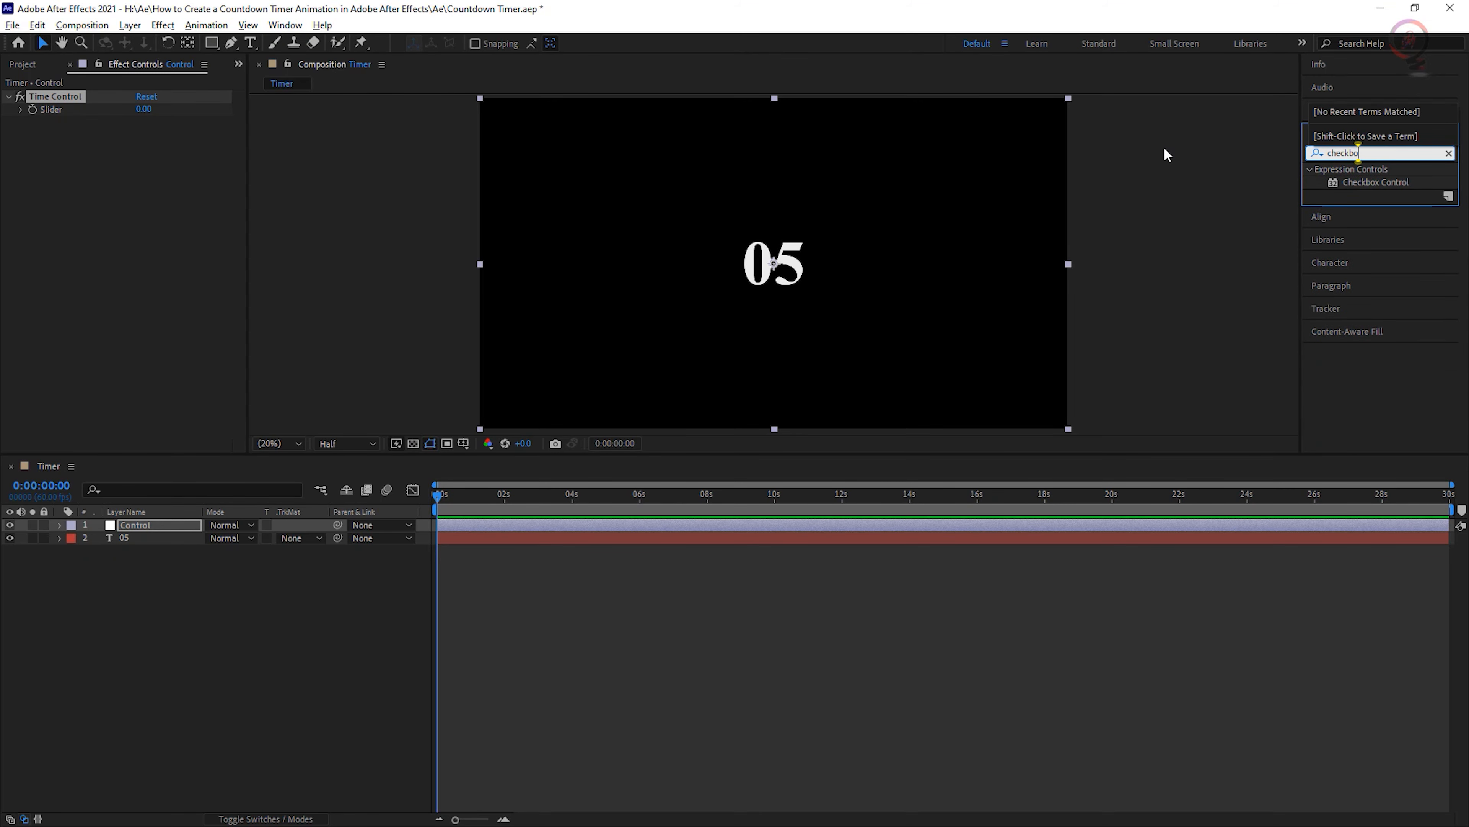
drag(1397, 185, 178, 524)
Rename the Control layer's Checkbox Control effect to Count Down.
click(59, 525)
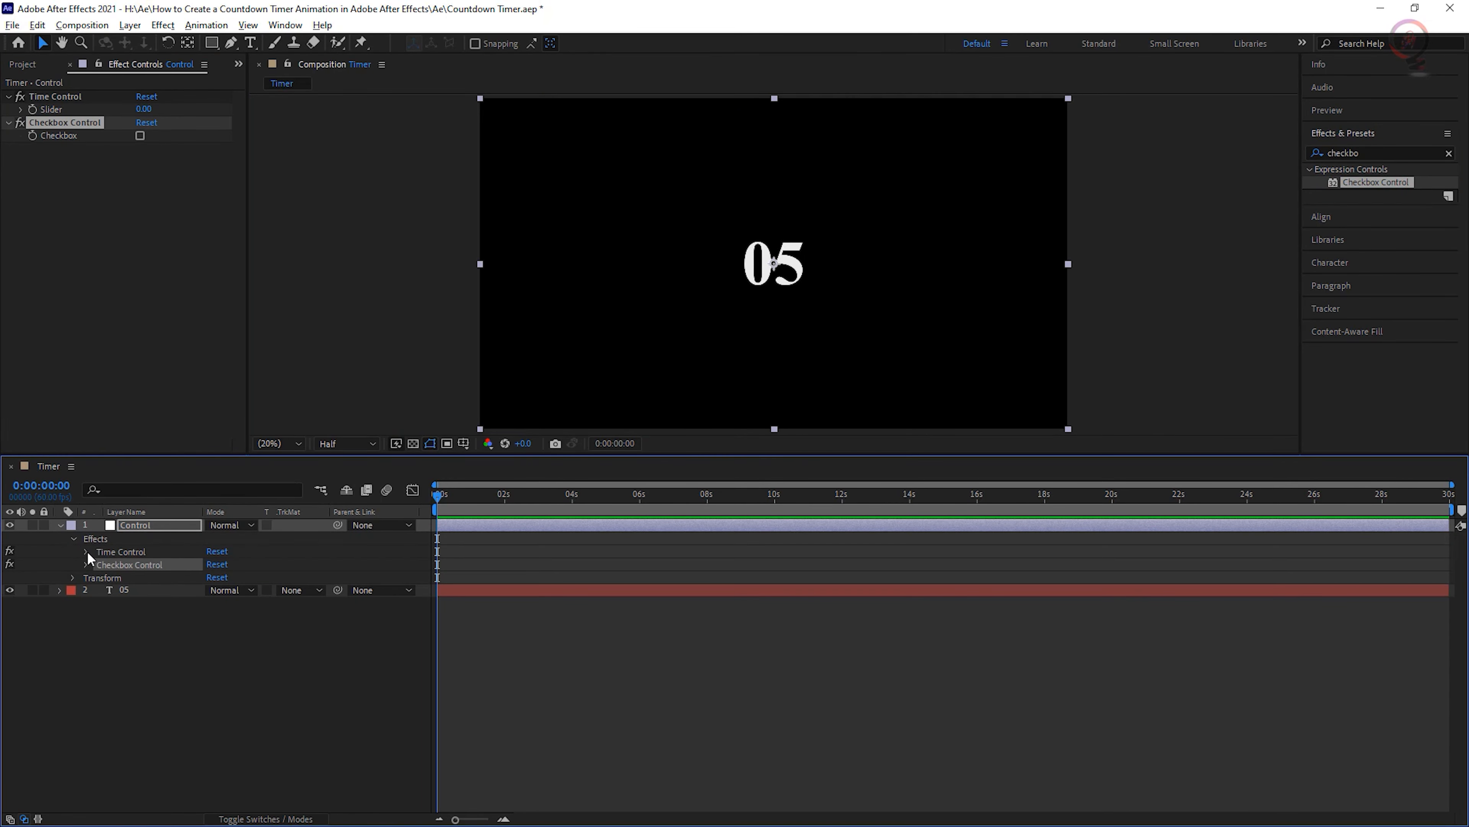
key(Return)
text(Co)
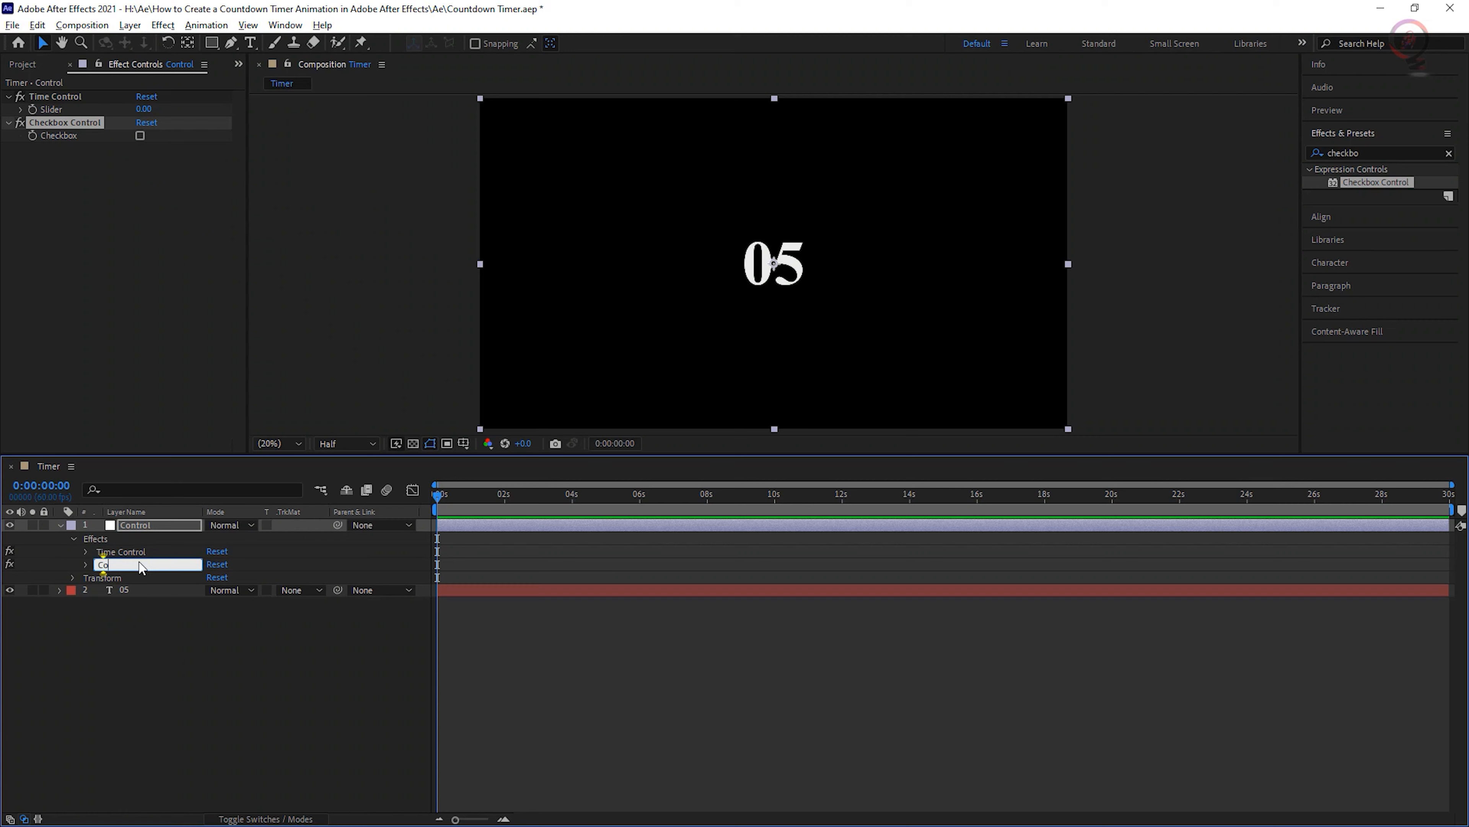
text(unt Dow)
key(Return)
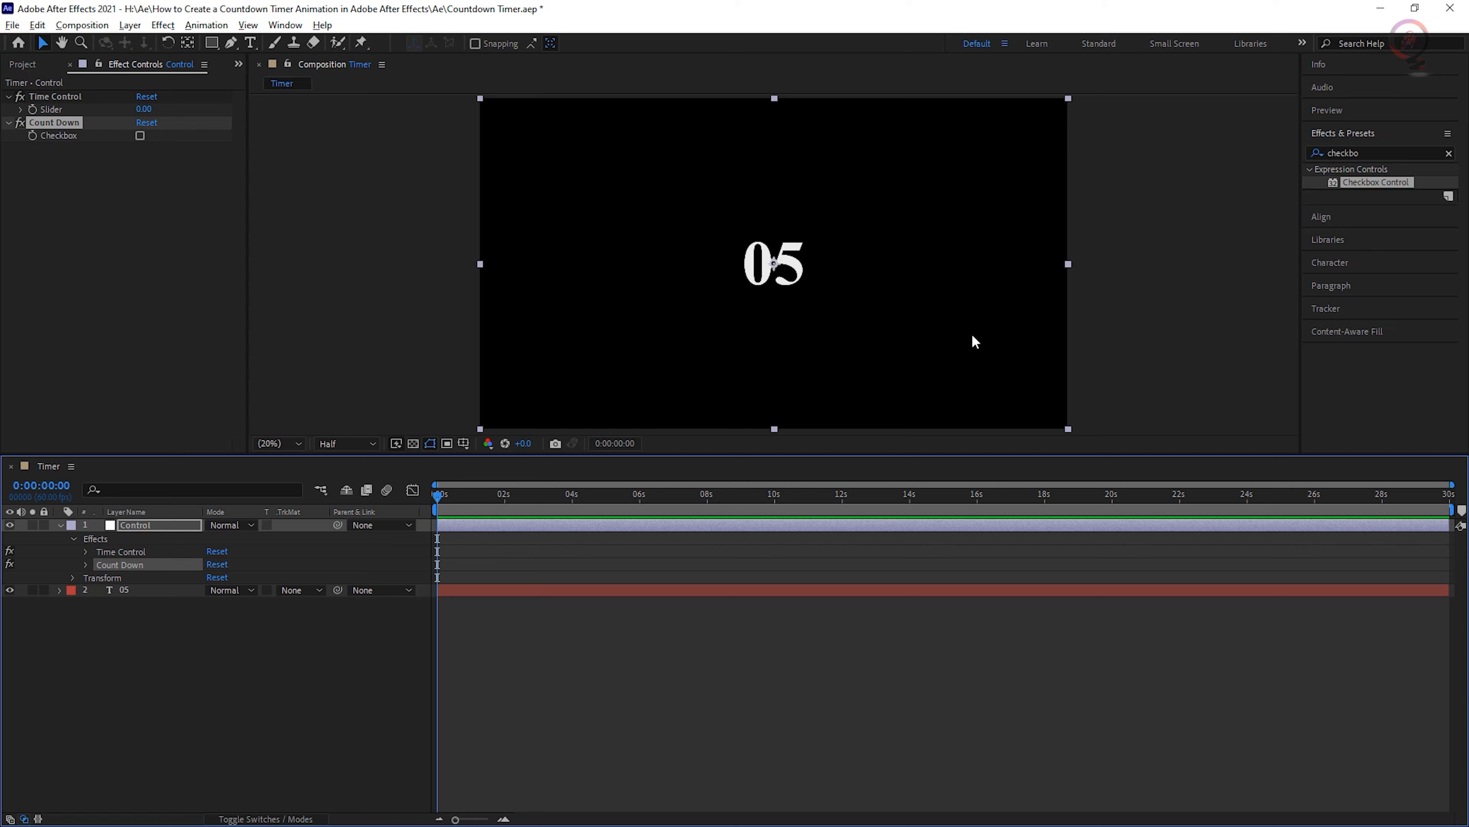
click(159, 550)
click(162, 565)
click(170, 548)
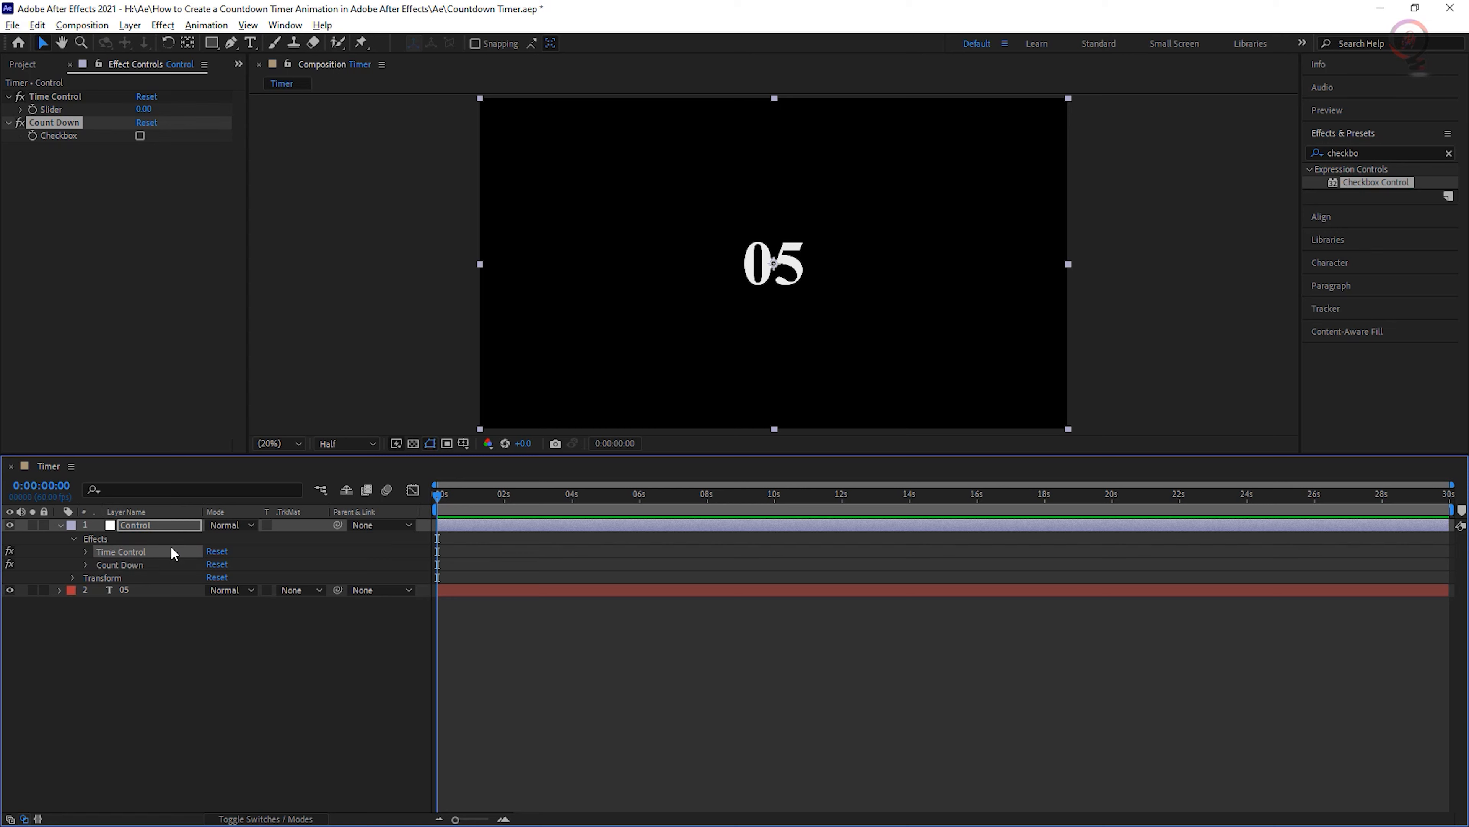
Add an expression to the Source Text property of the 05 text layer.
click(61, 526)
click(130, 537)
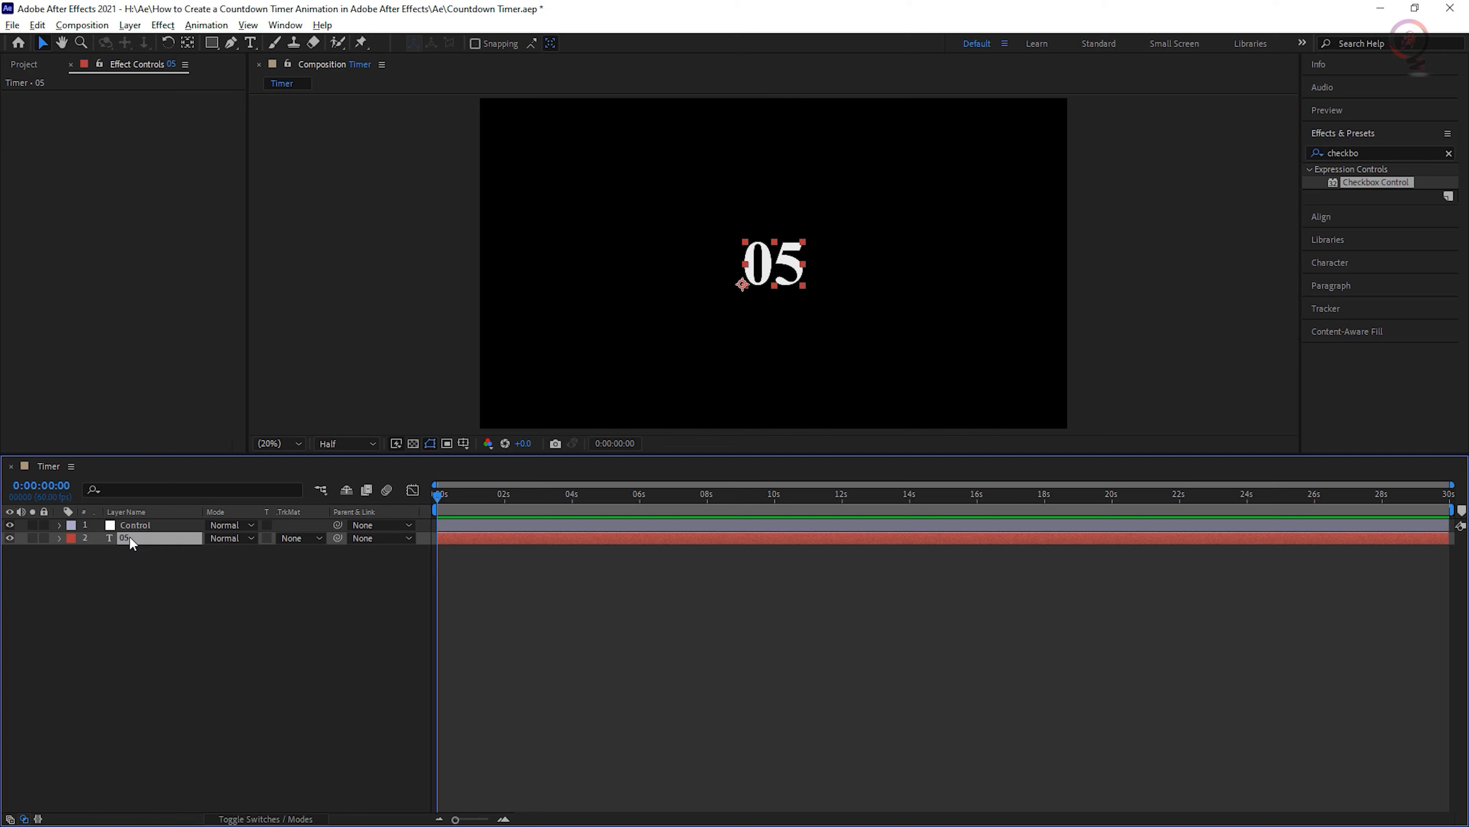
click(59, 538)
click(72, 552)
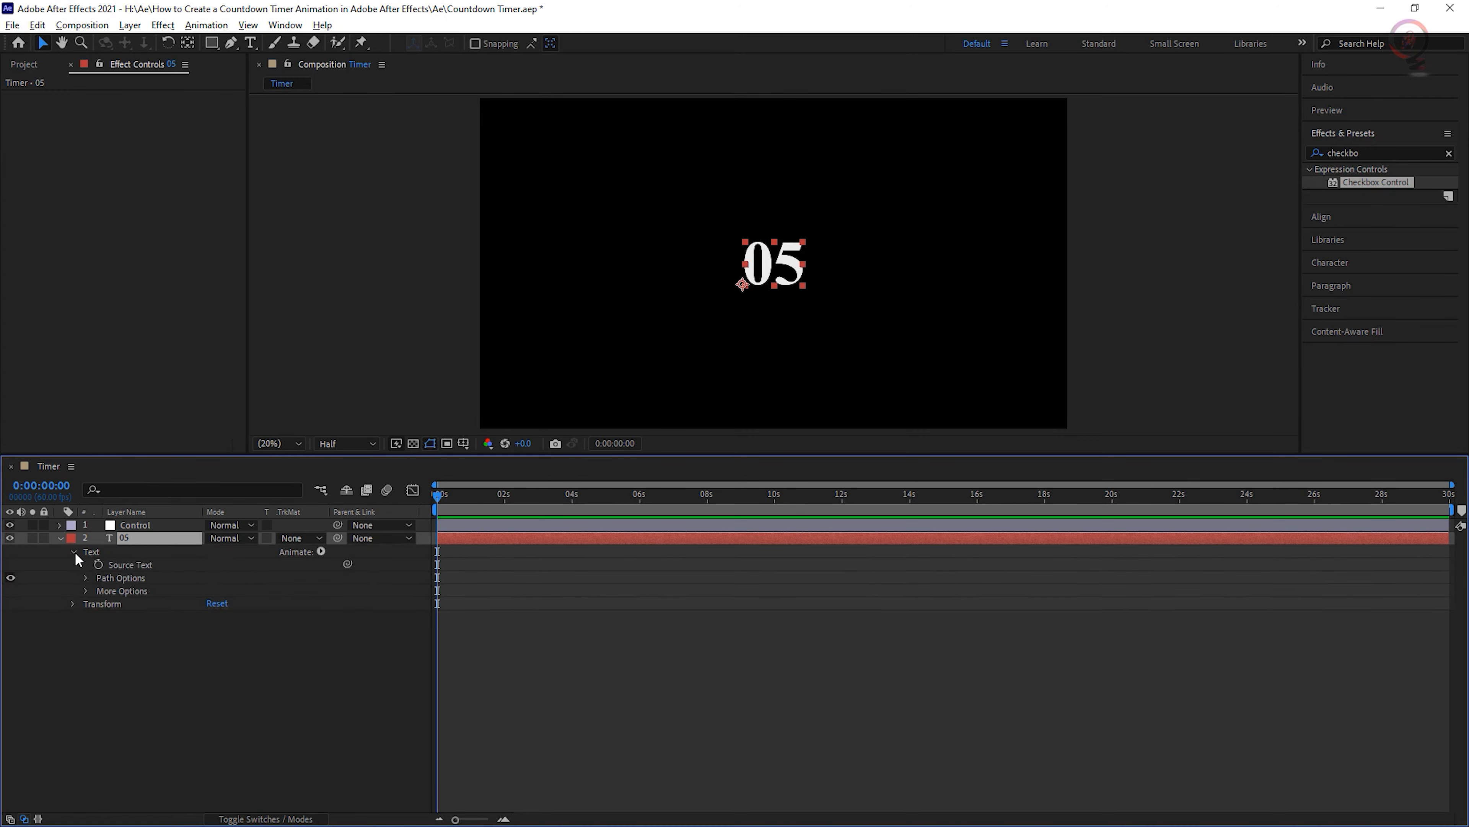
alt+click(99, 565)
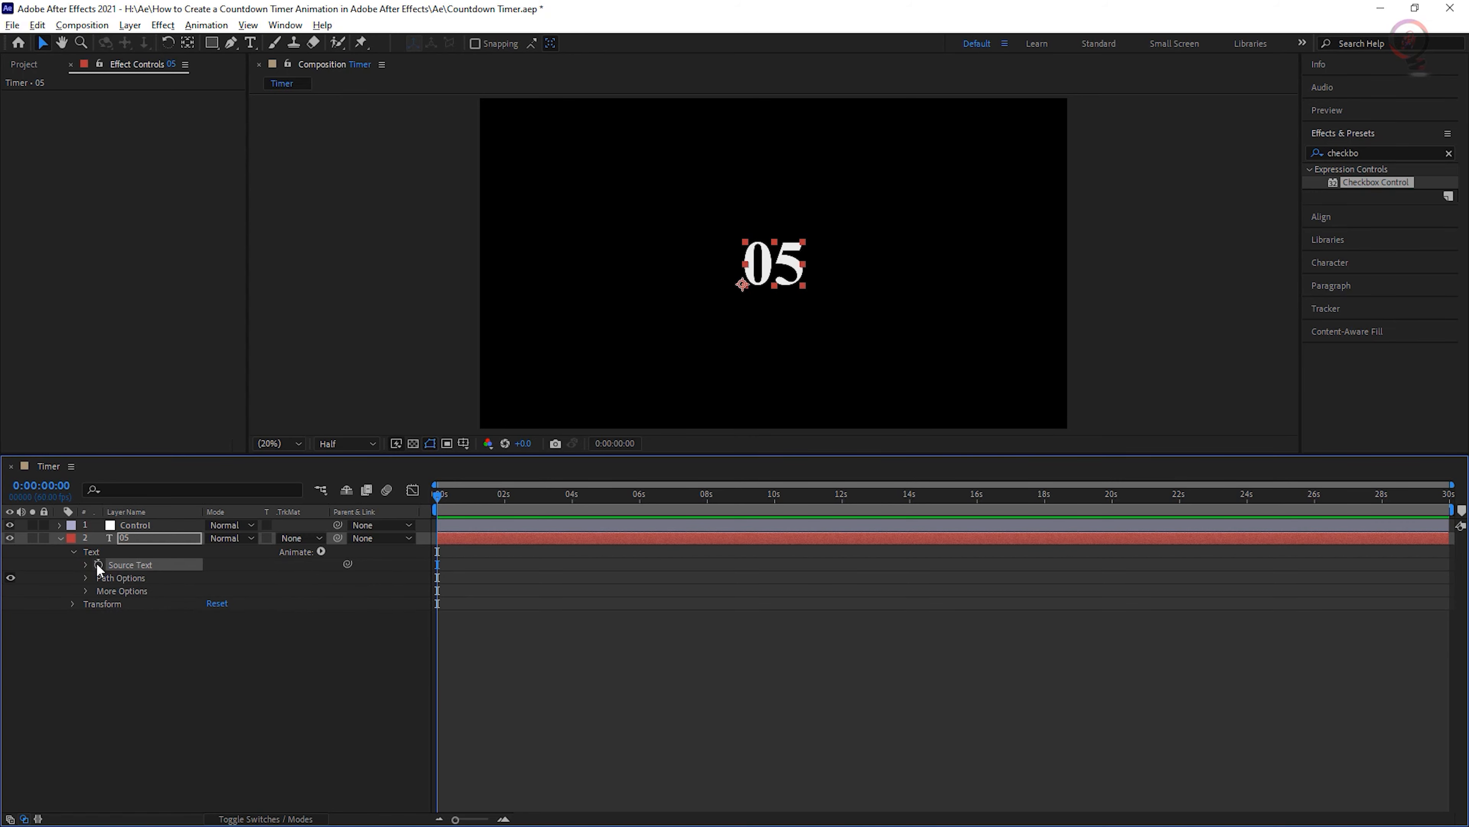
Copy the Expression_1 code from Expressions.txt in Notepad and replace the Source Text expression with it in After Effects.
key(alt+Tab)
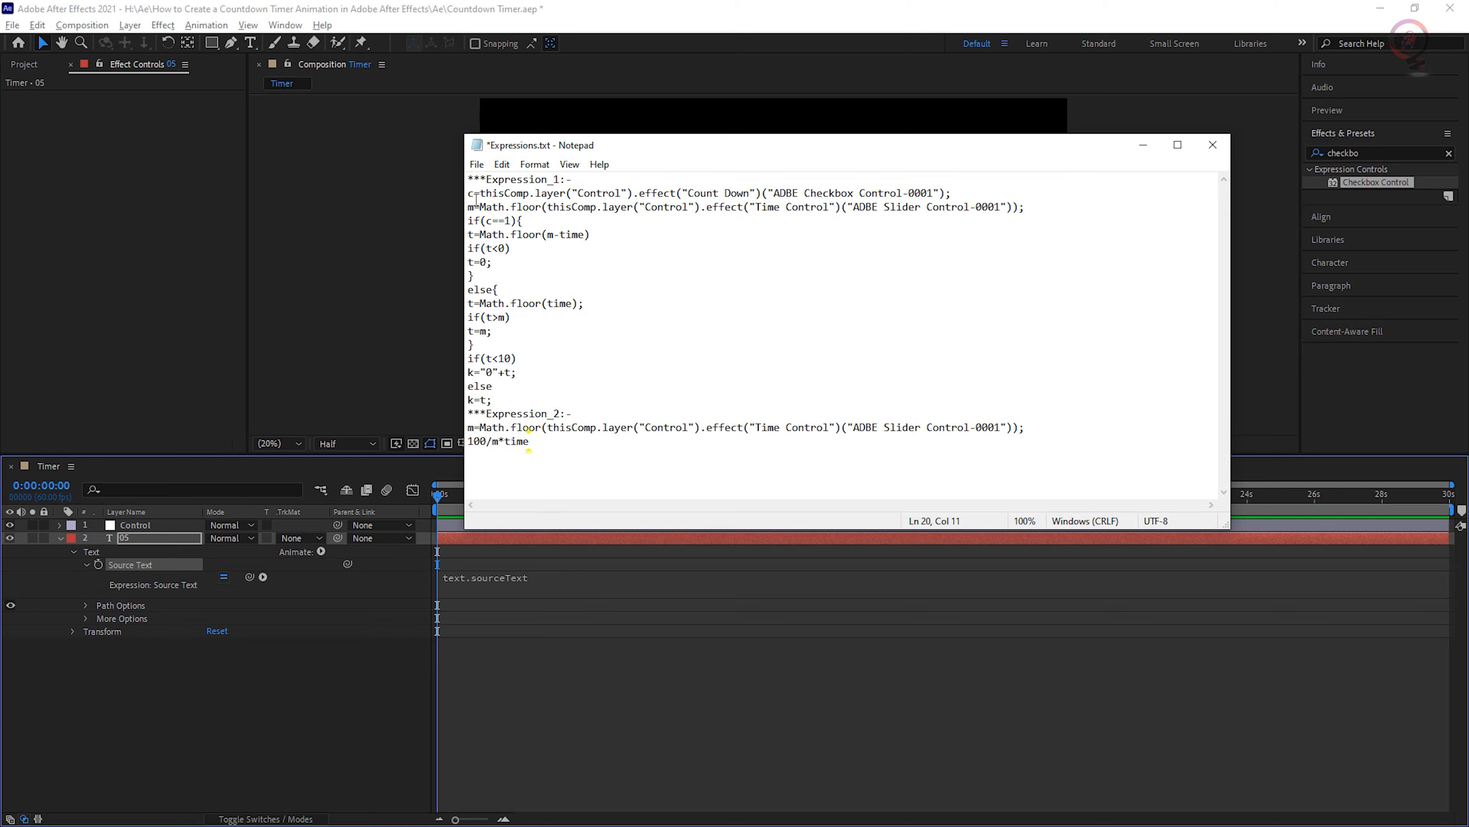
drag(469, 193, 496, 399)
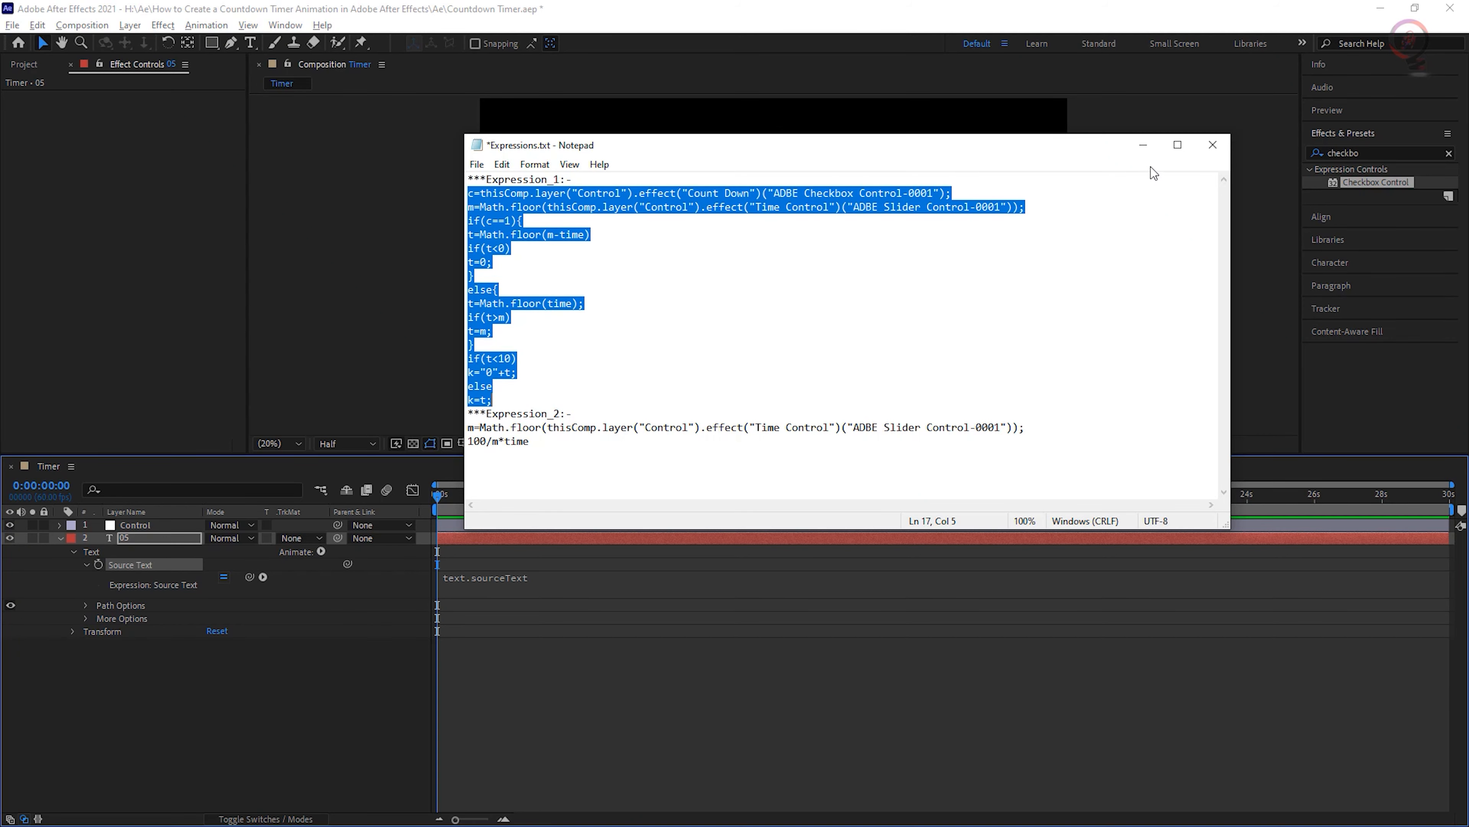
click(1143, 145)
click(503, 579)
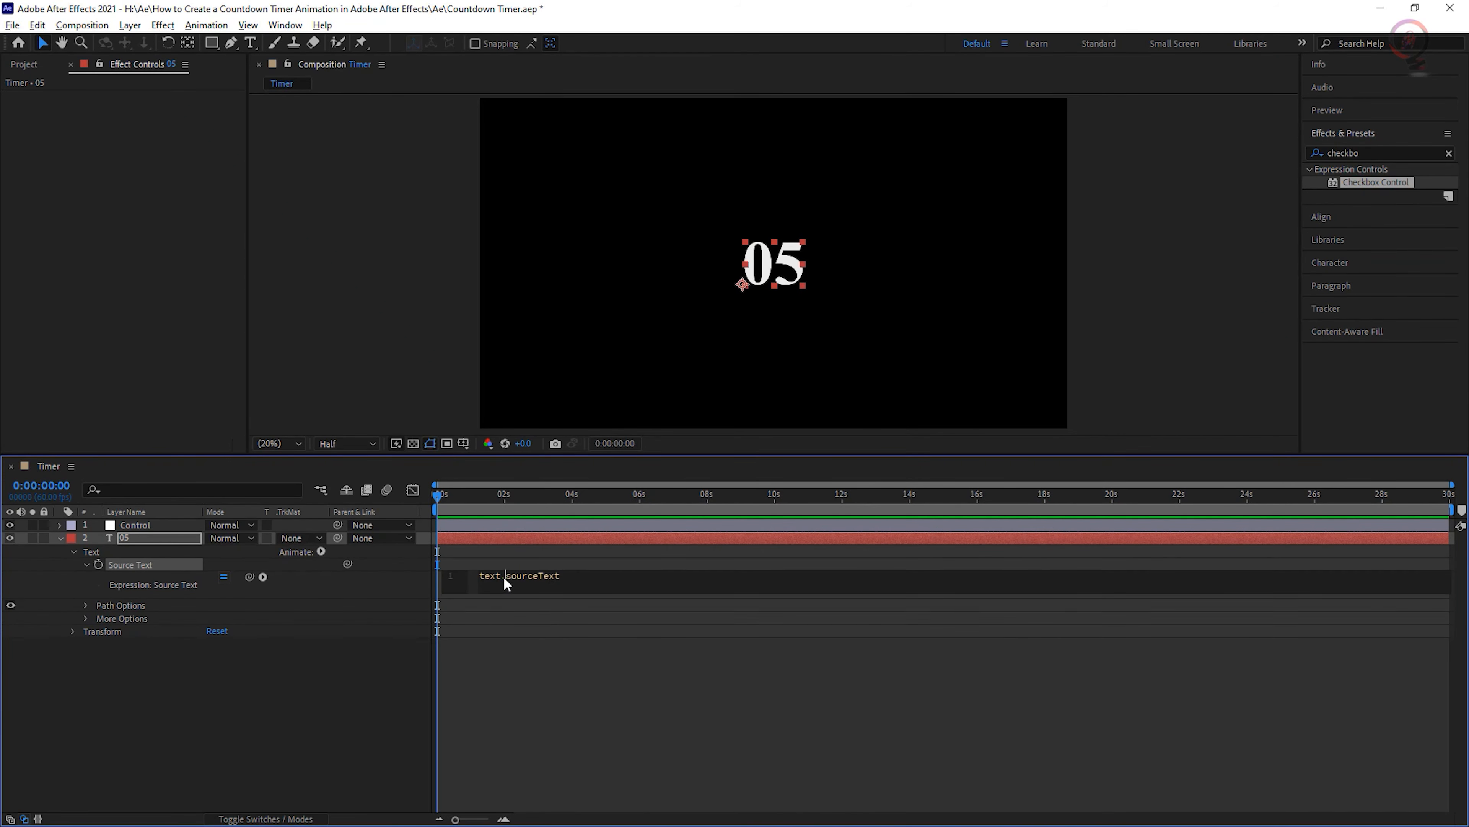
drag(560, 576, 476, 578)
key(ctrl+v)
key(KP_Enter)
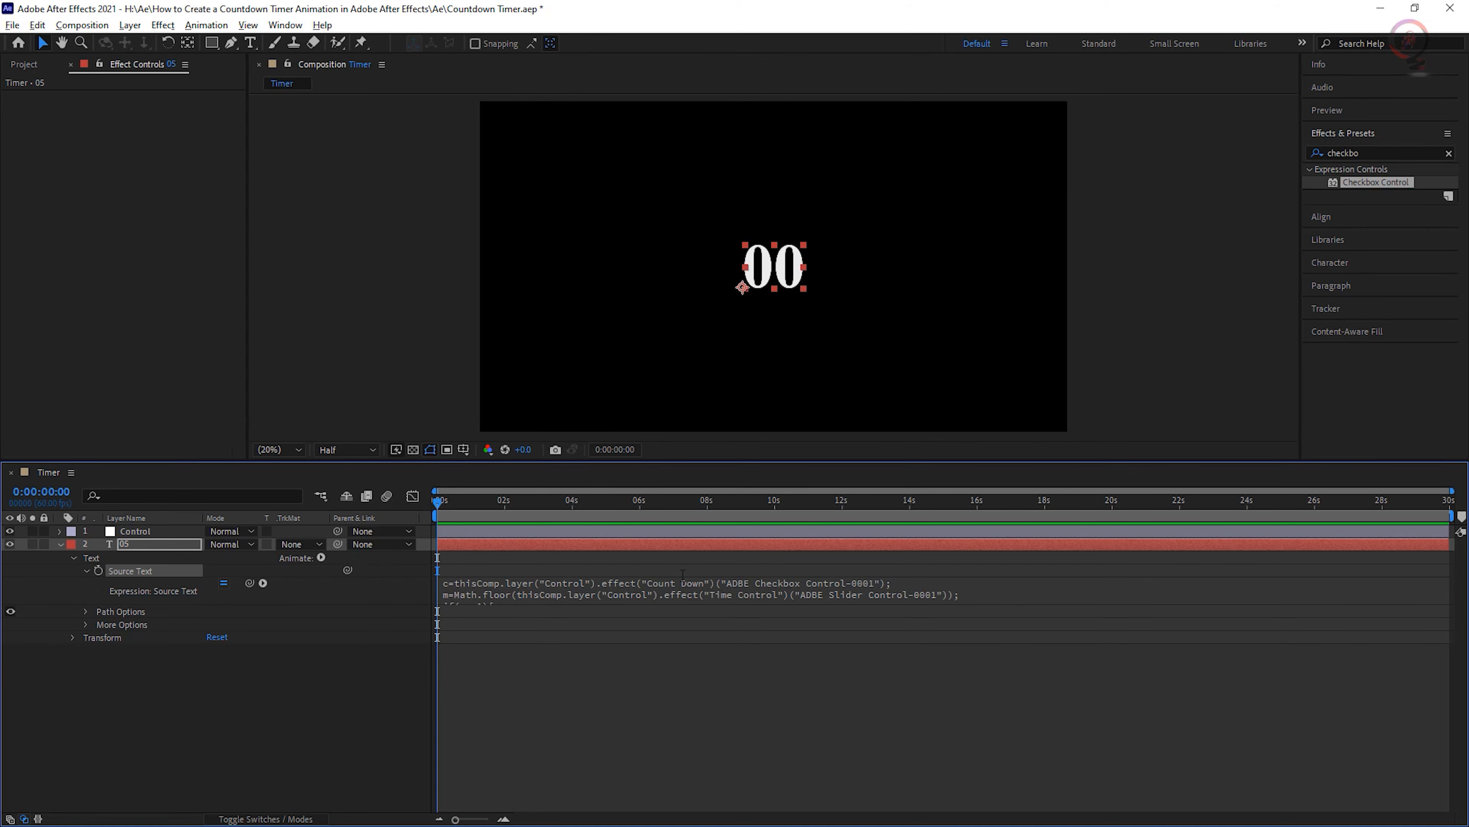
Enlarge the timeline area and review the full Source Text expression of the 05 layer, collapsing it when done.
click(994, 587)
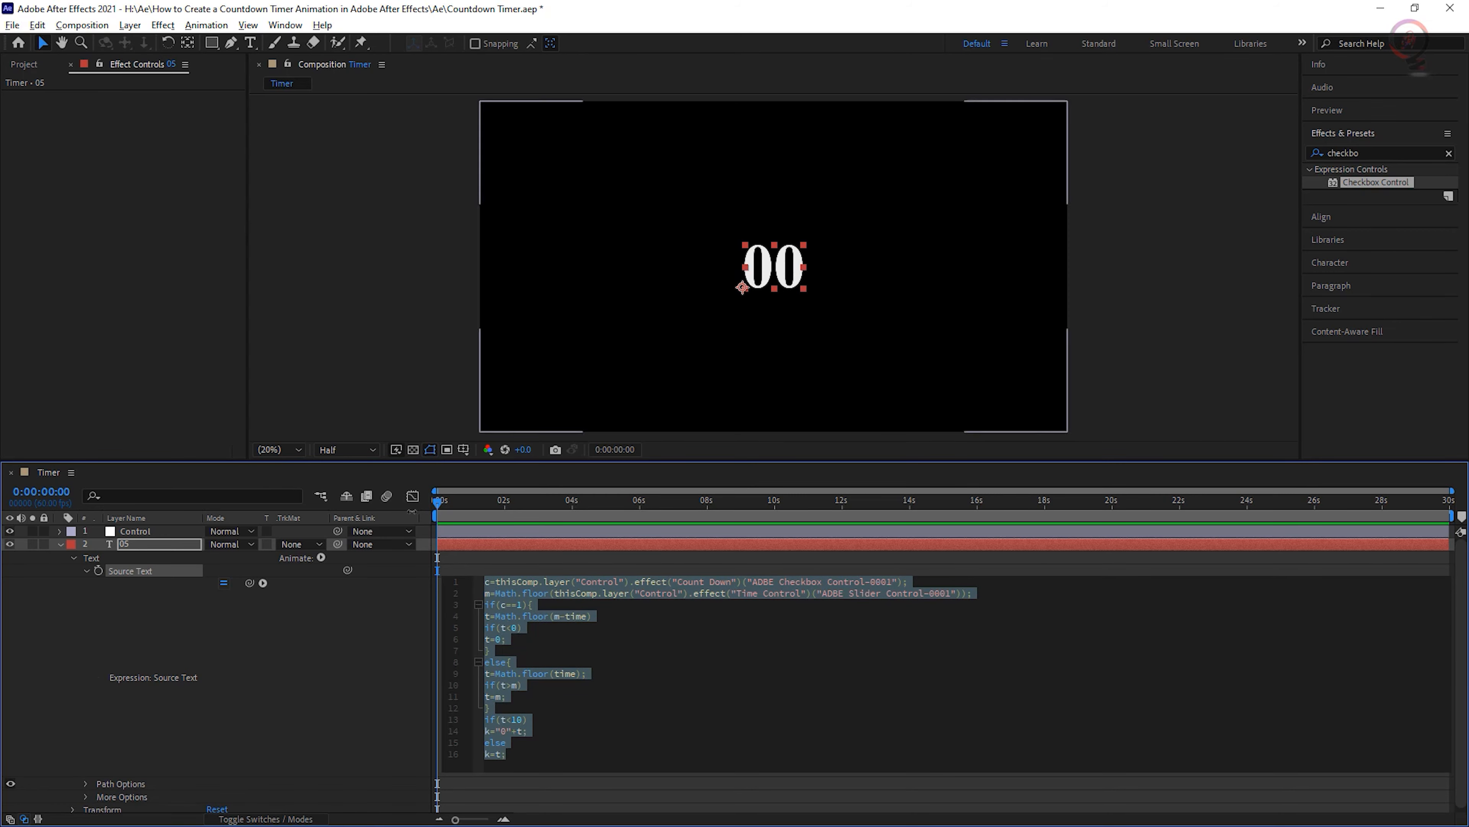
drag(391, 462, 394, 422)
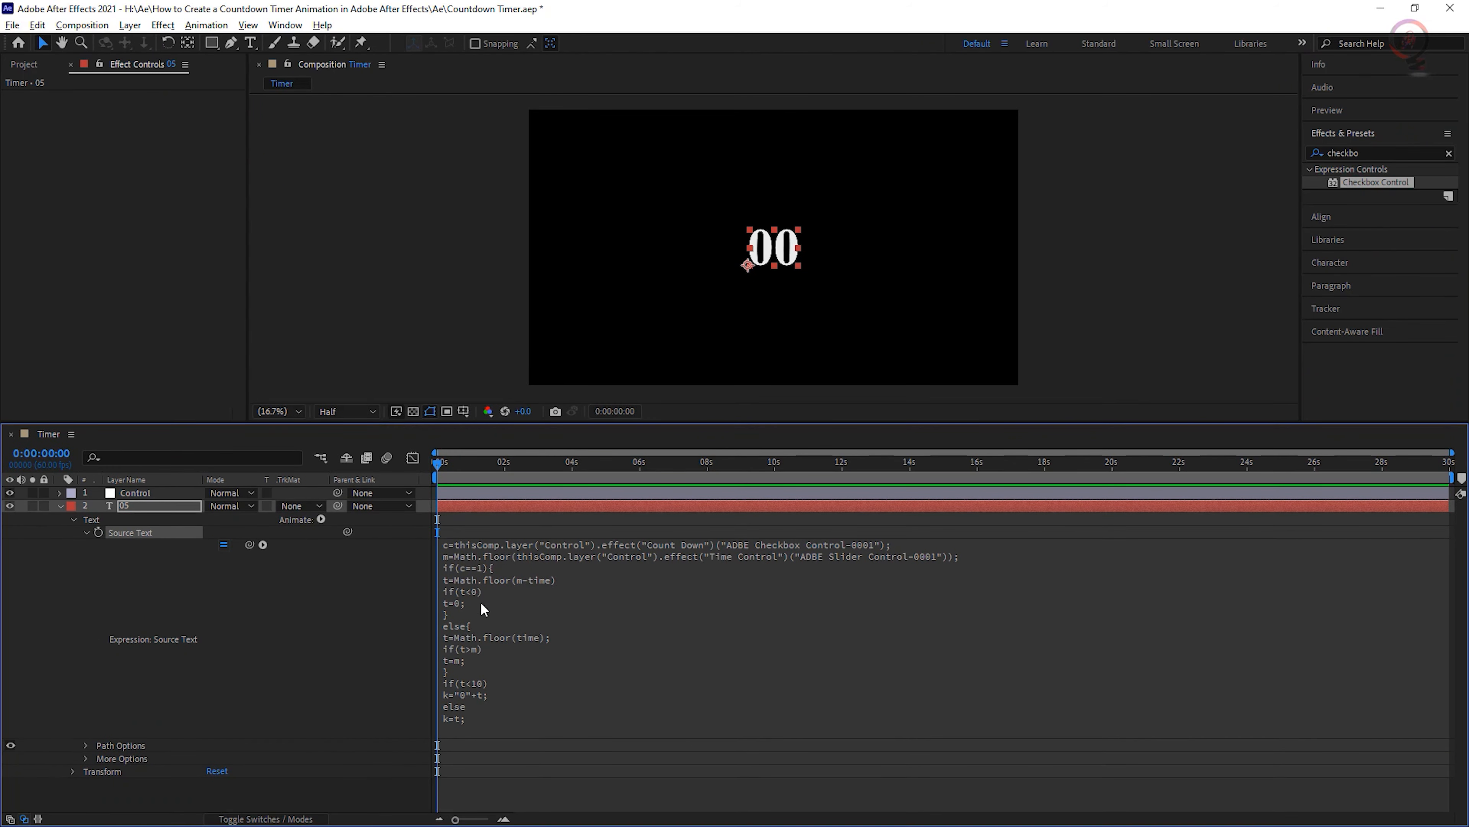
click(647, 653)
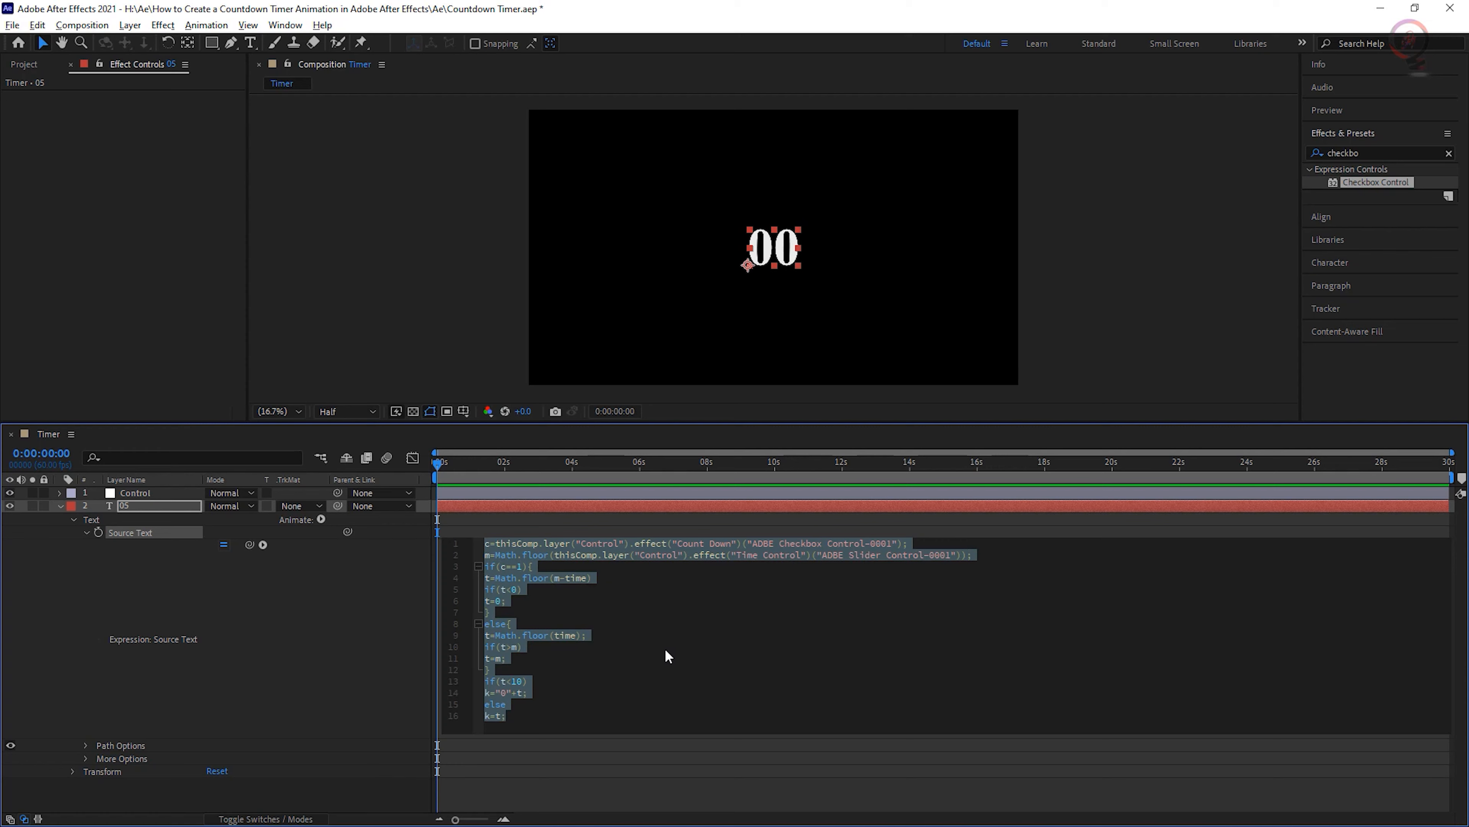
click(86, 530)
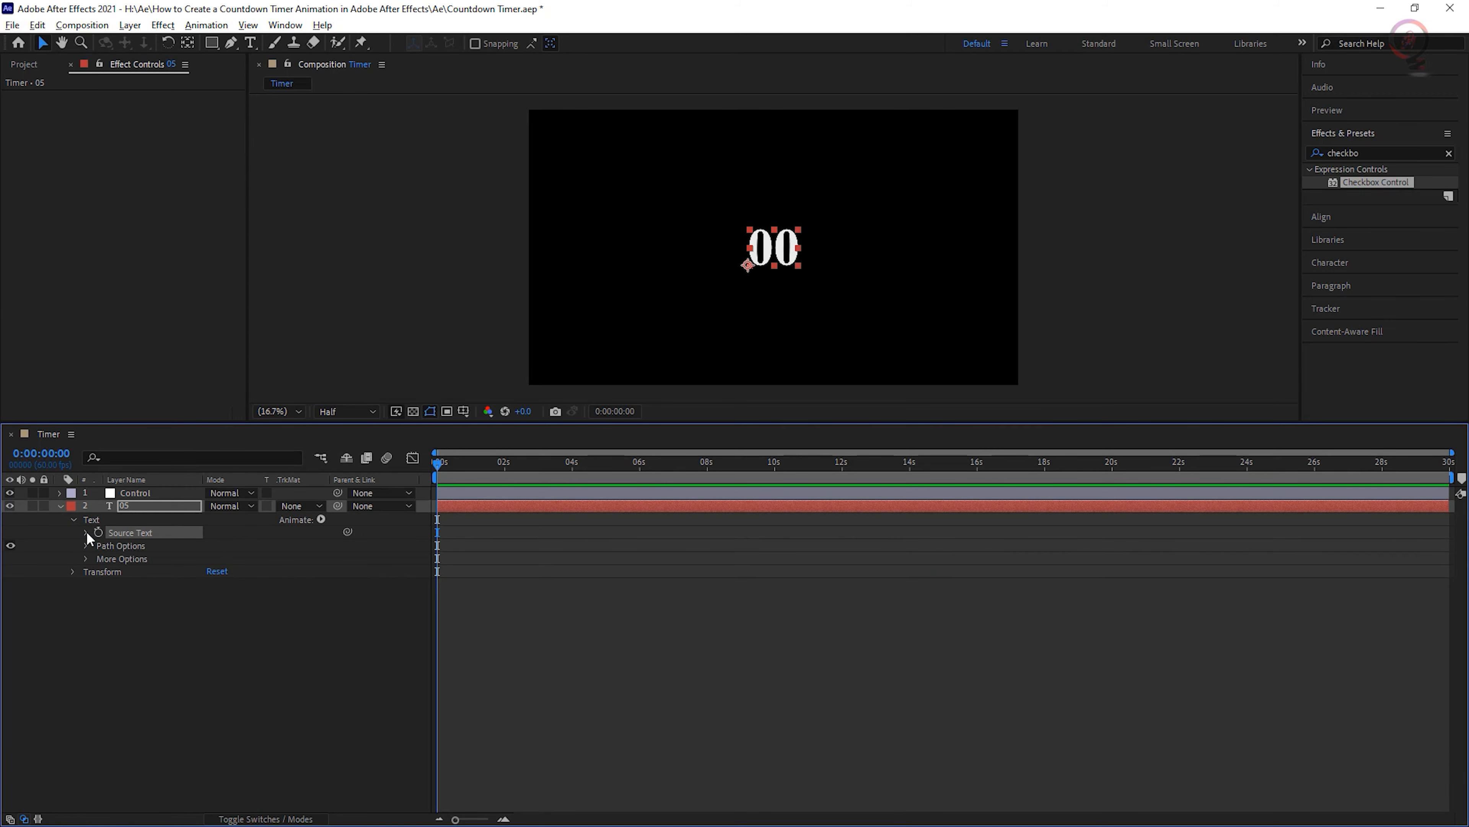
Set the Control layer's Time Control slider to 10 and preview the timer.
click(58, 493)
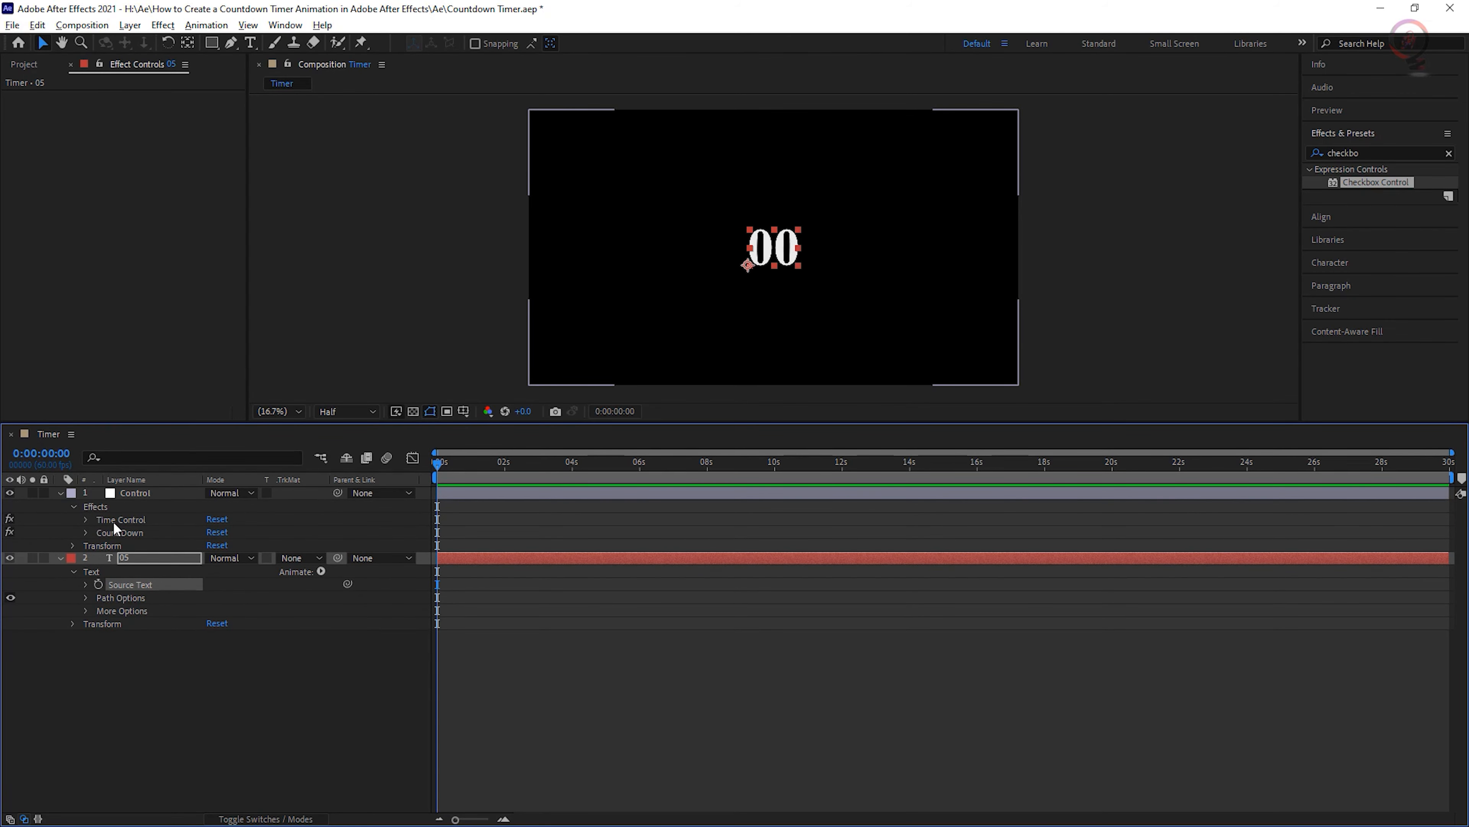
click(86, 519)
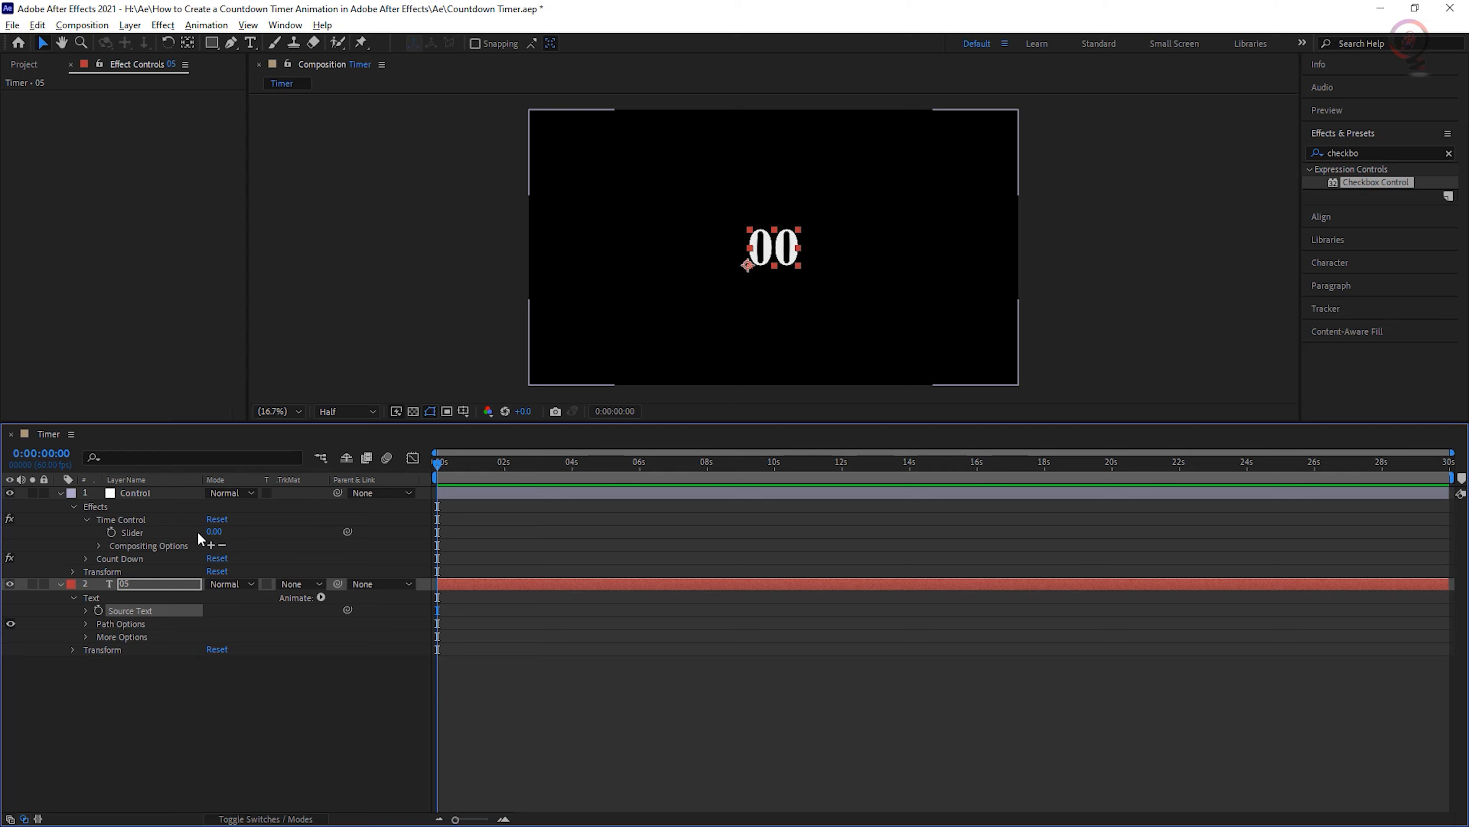
click(214, 531)
text(10)
key(Return)
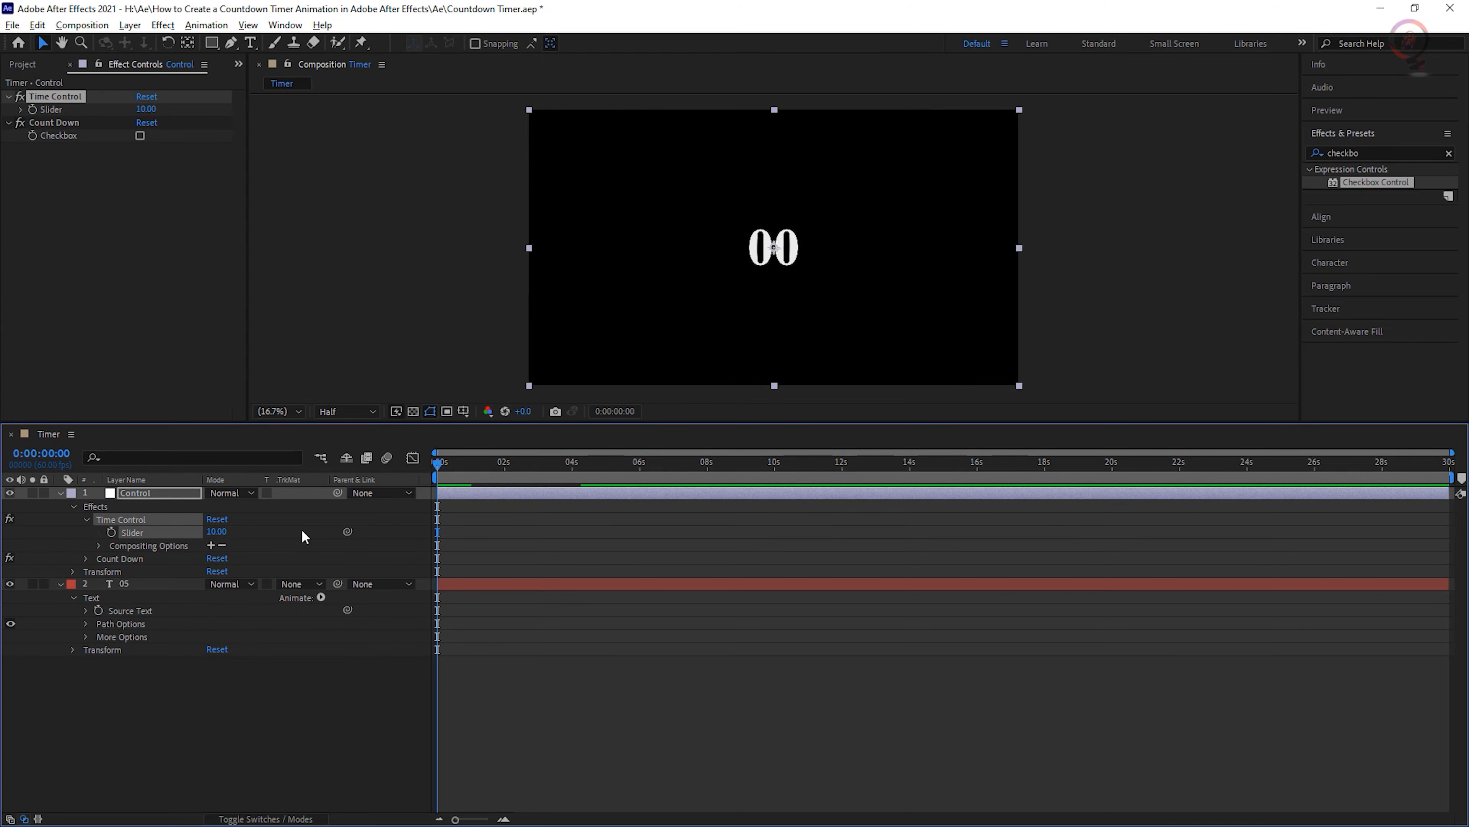
key(space)
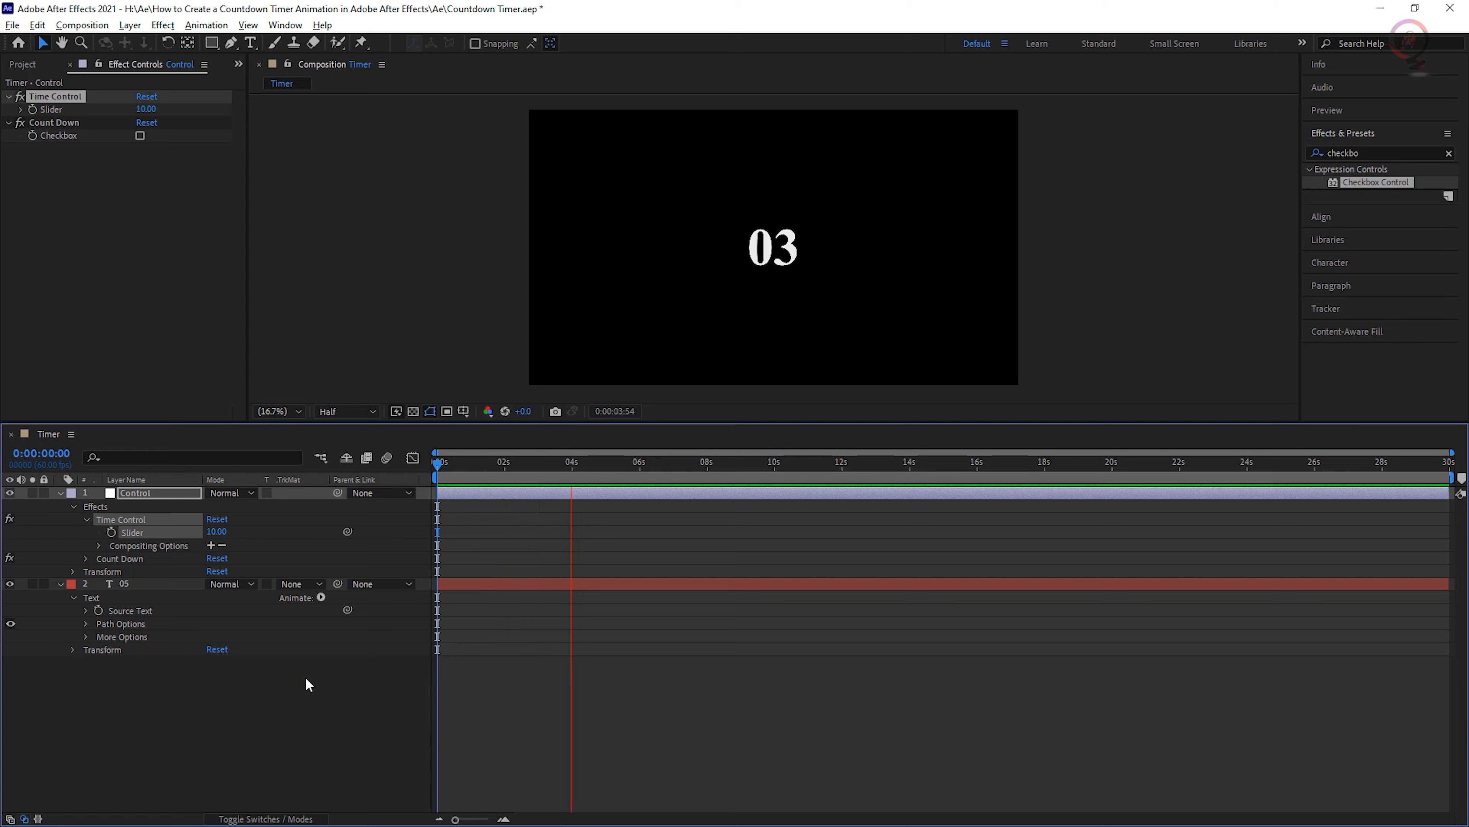
key(space)
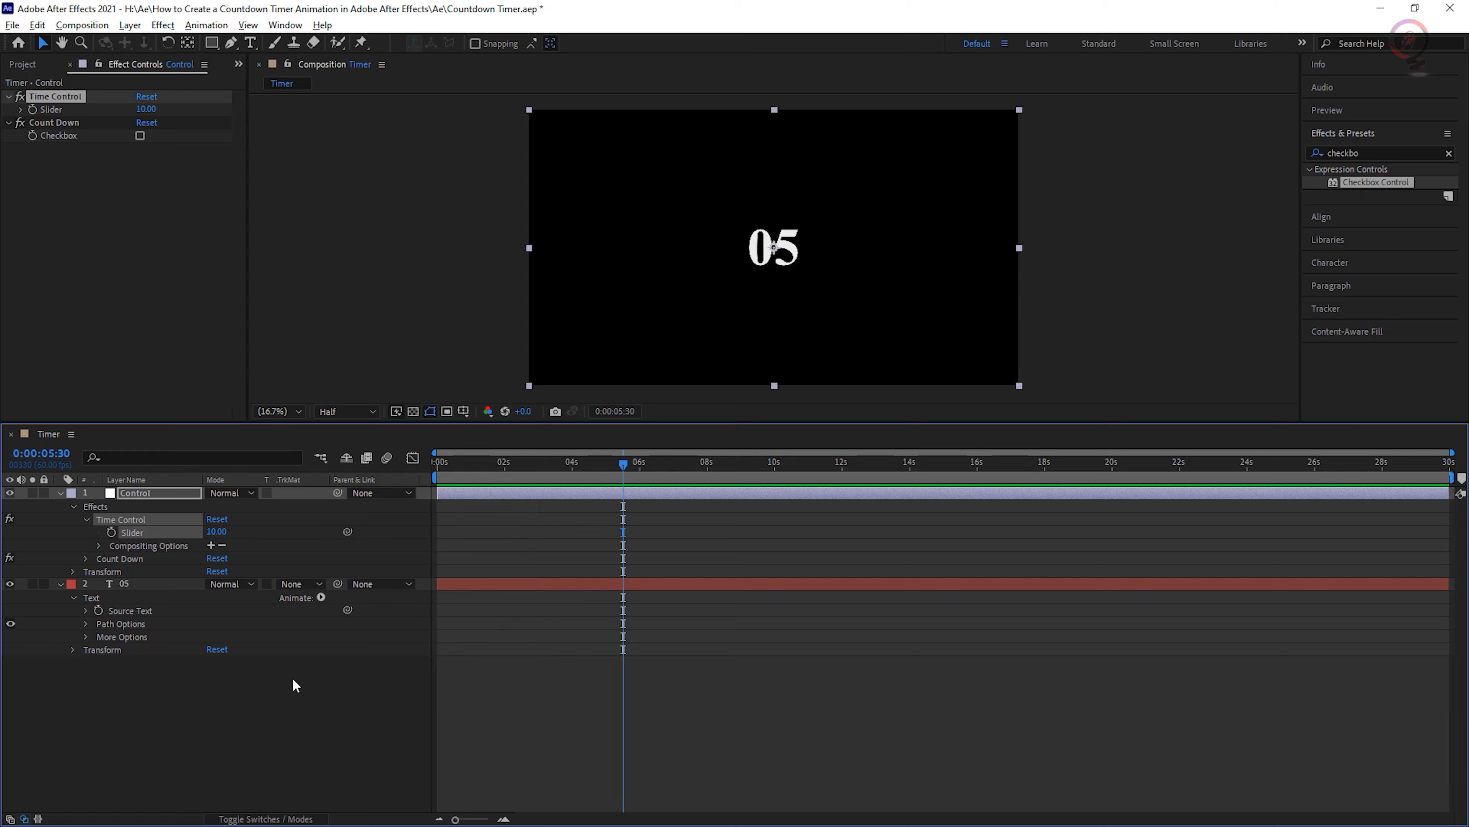
Turn on the Control layer's Count Down checkbox and preview the countdown.
click(86, 558)
click(212, 570)
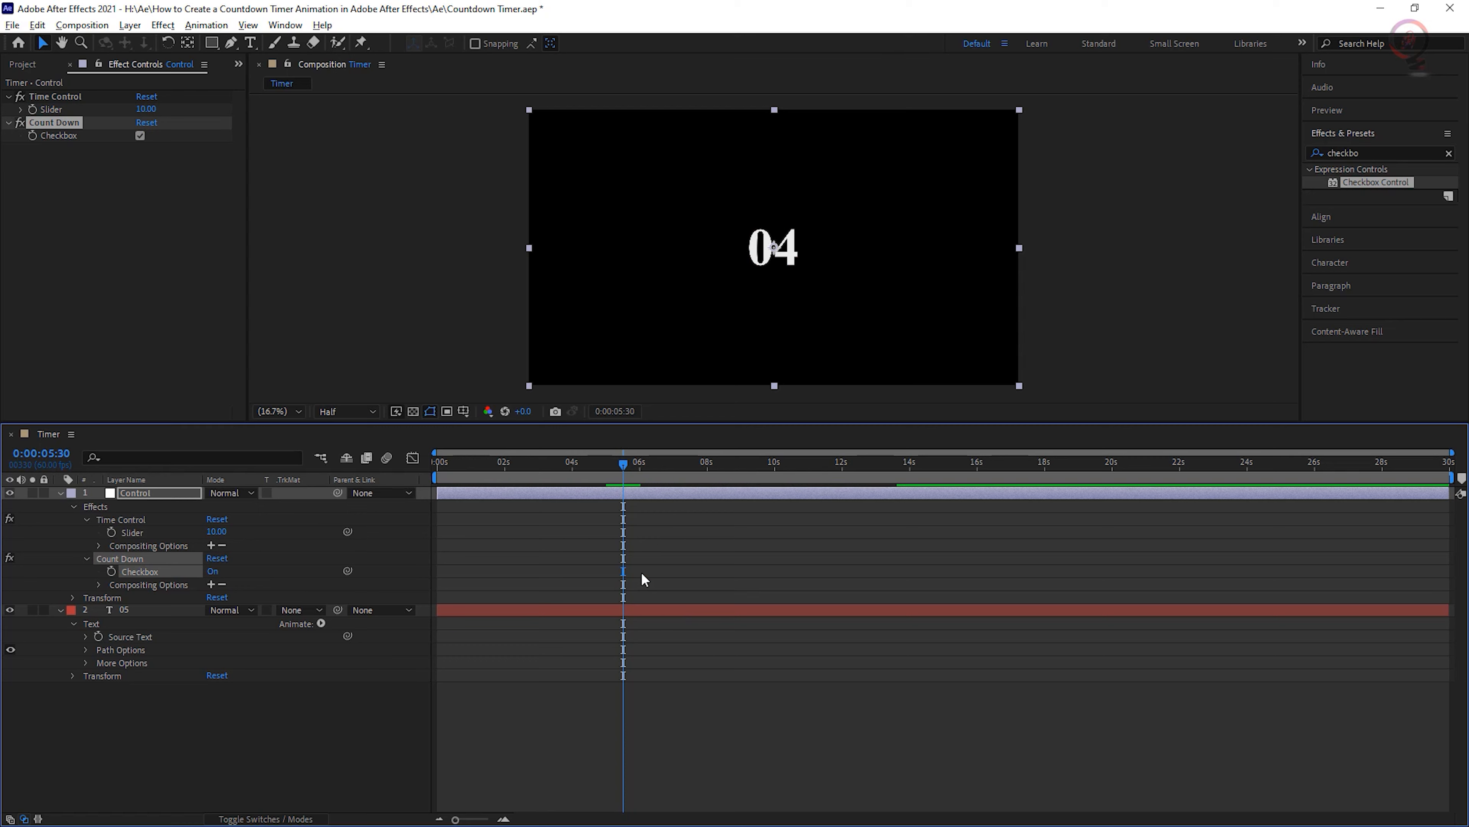
key(space)
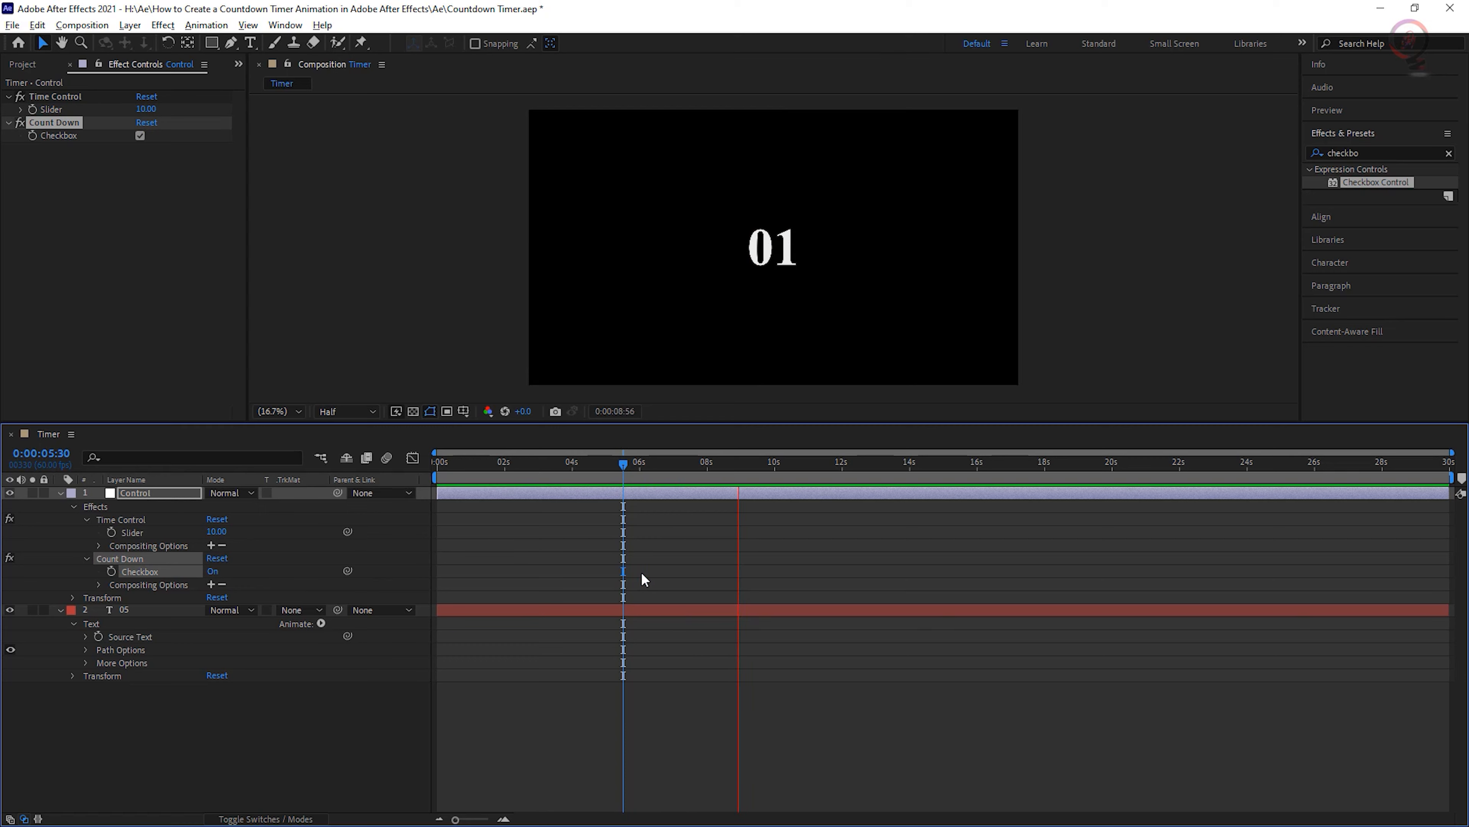
key(space)
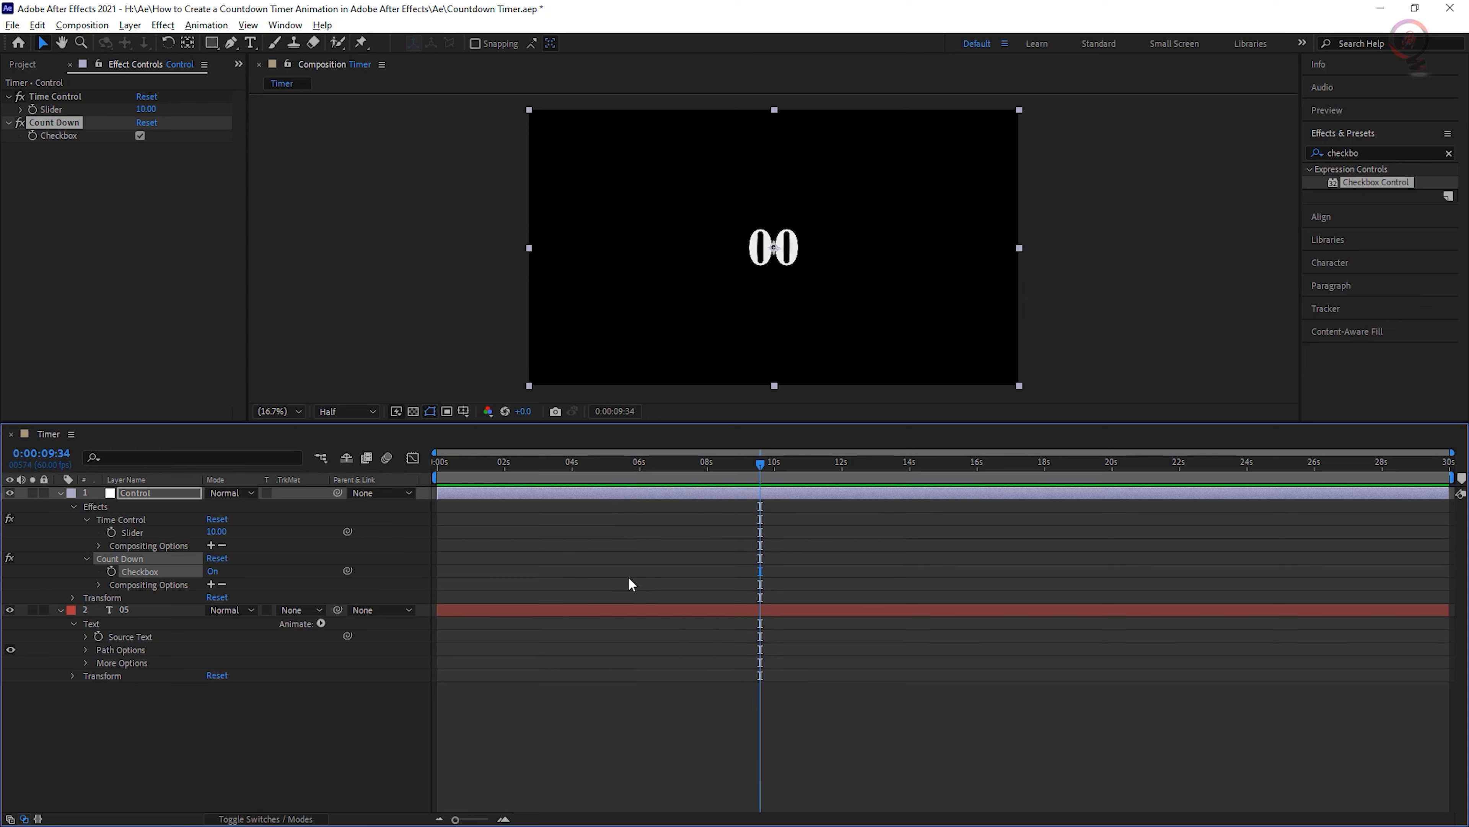
Set the Control layer's Time Control slider to 90.
click(216, 532)
text(90)
key(Return)
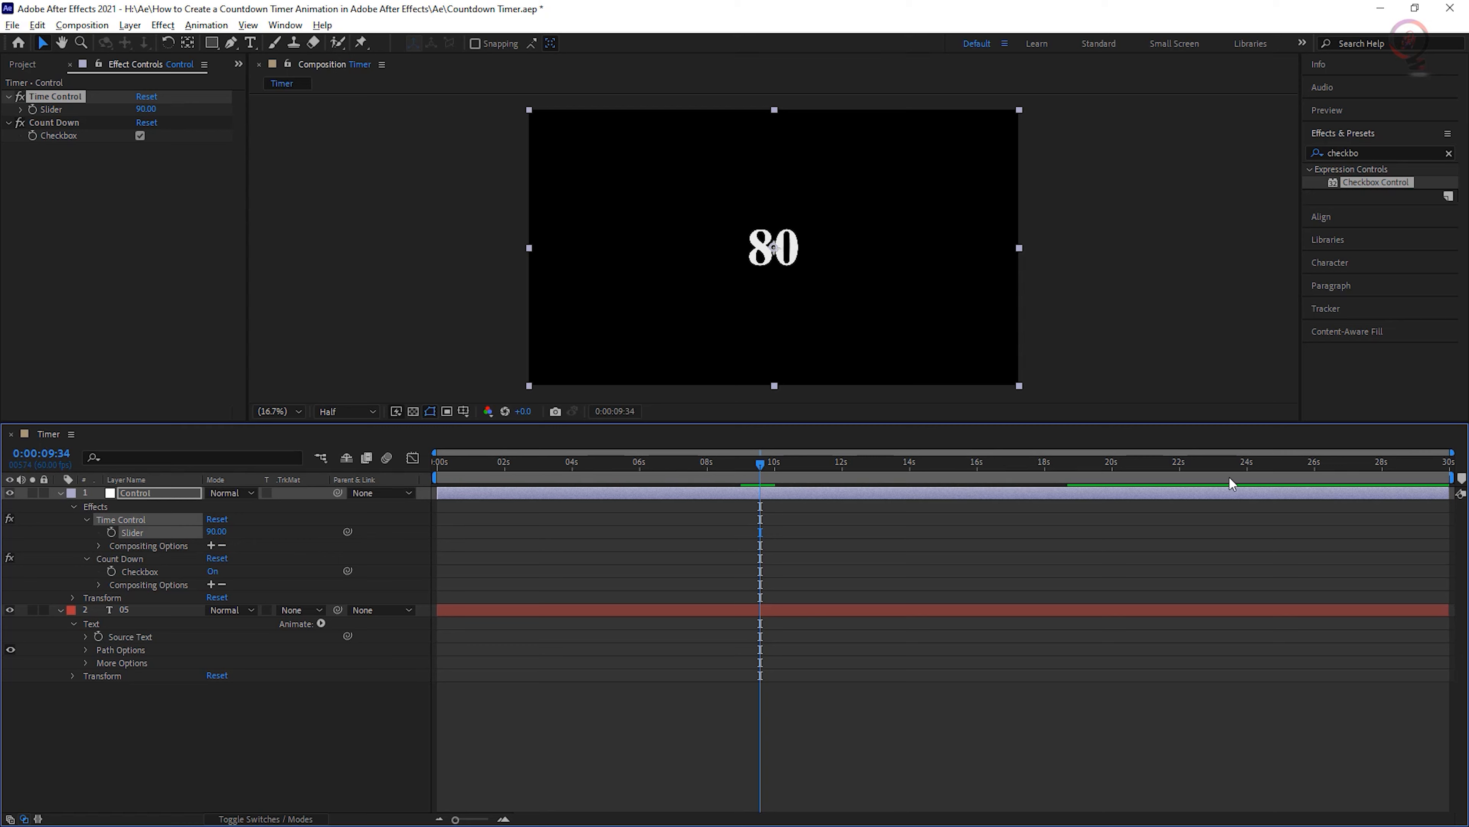
Change the Timer composition's duration to 0:00:90:00.
click(70, 433)
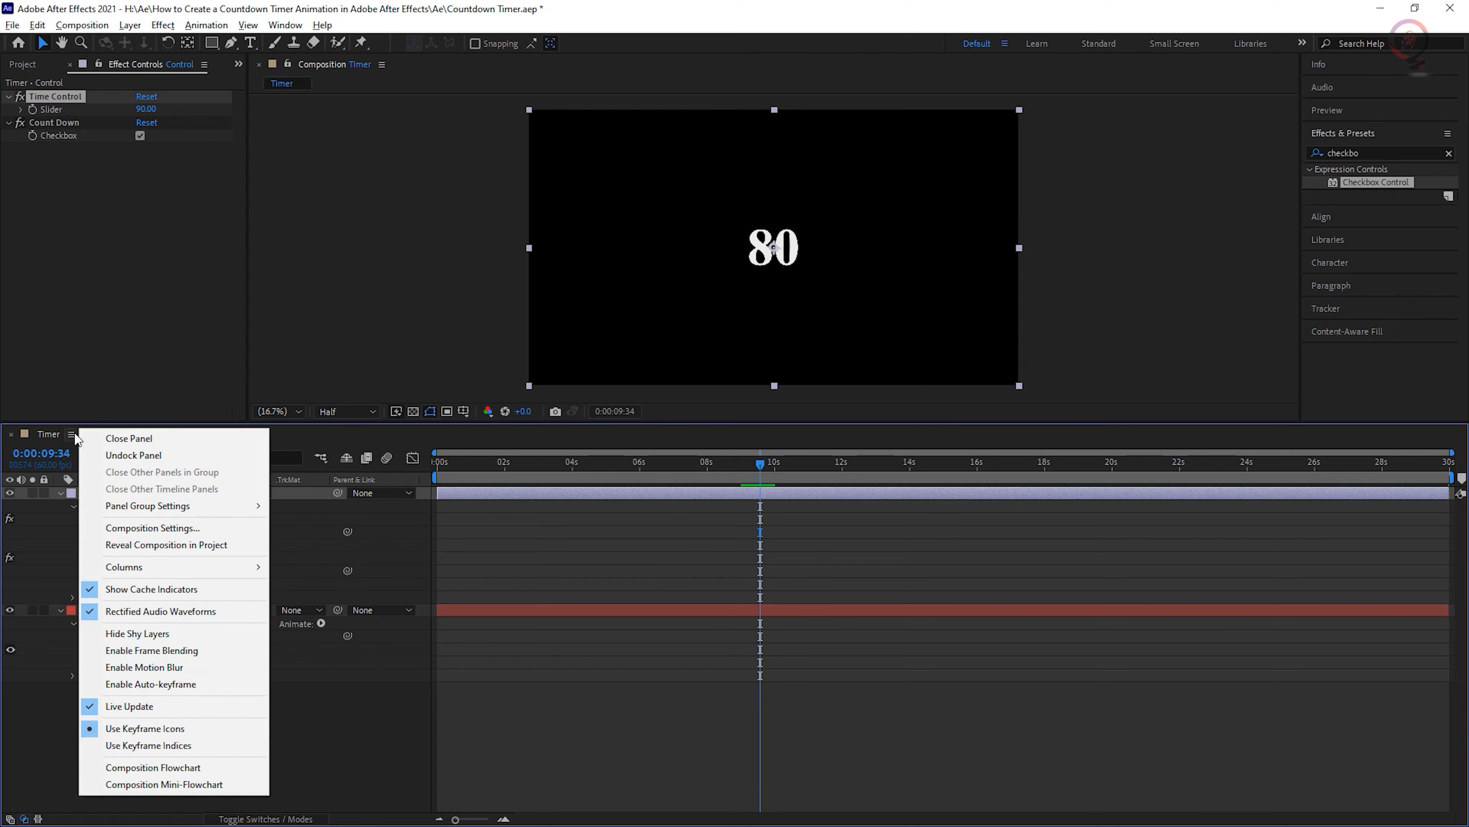
click(167, 528)
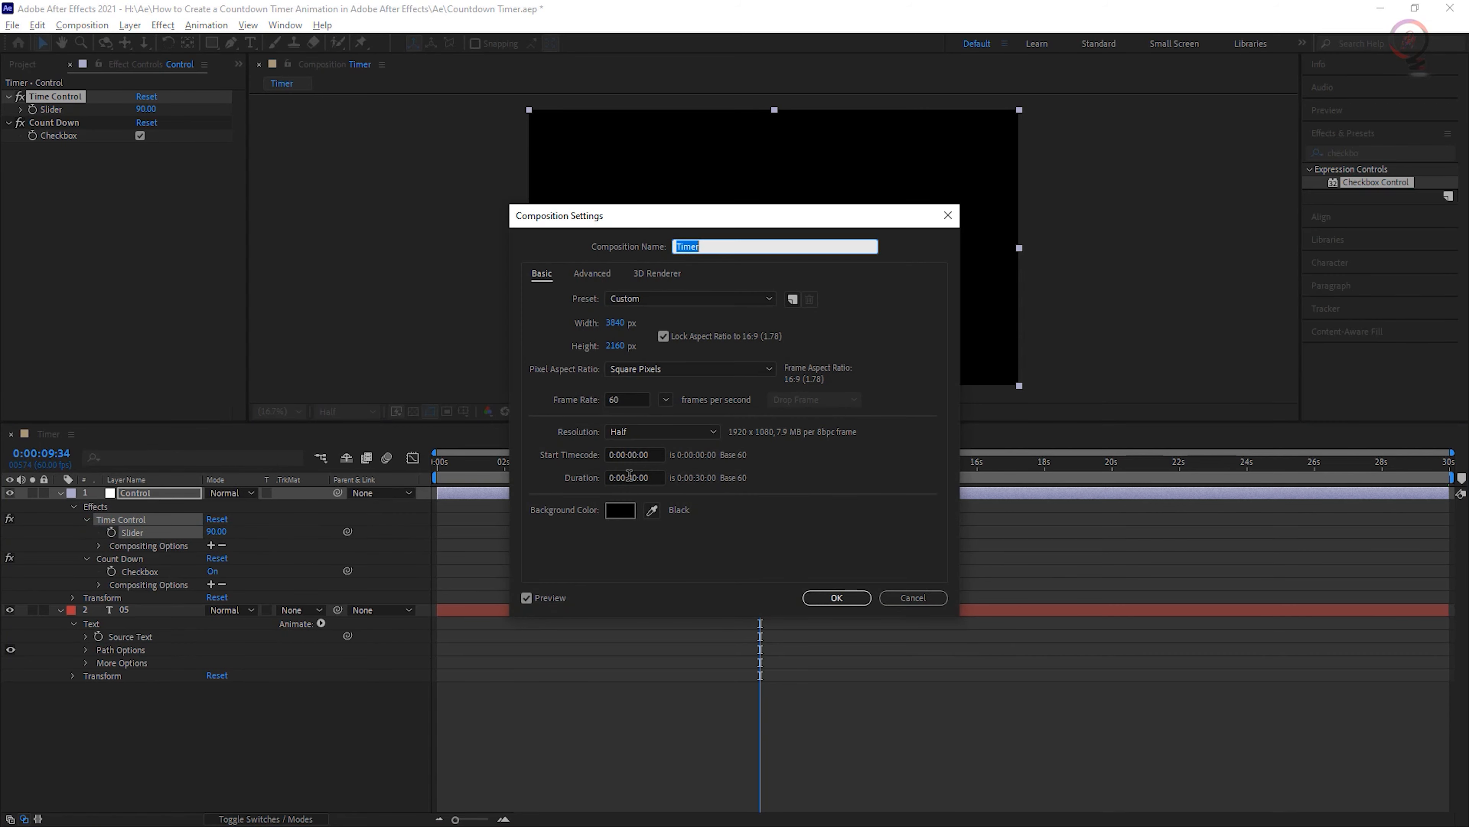
click(634, 476)
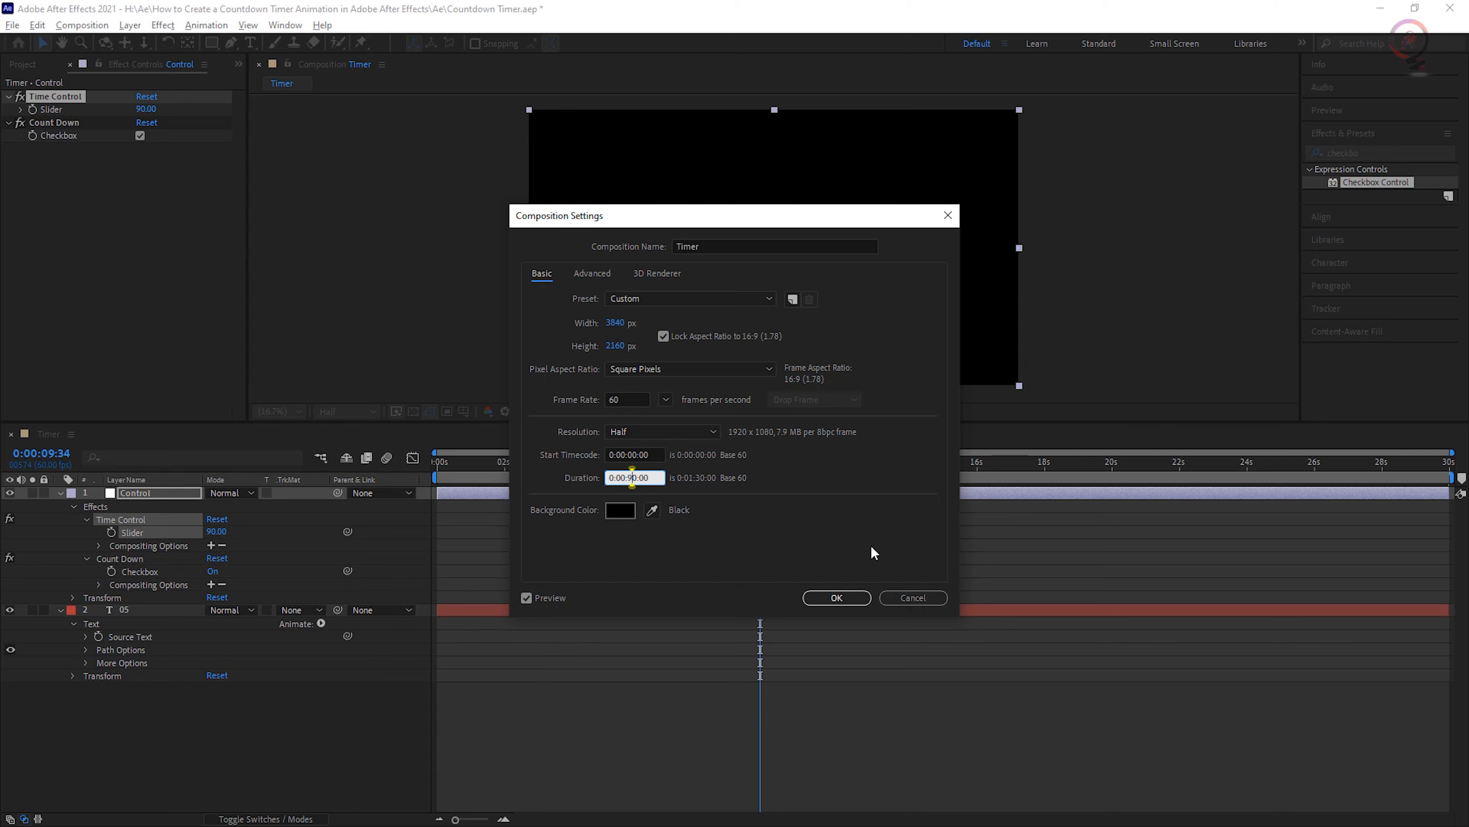
key(Tab)
click(846, 597)
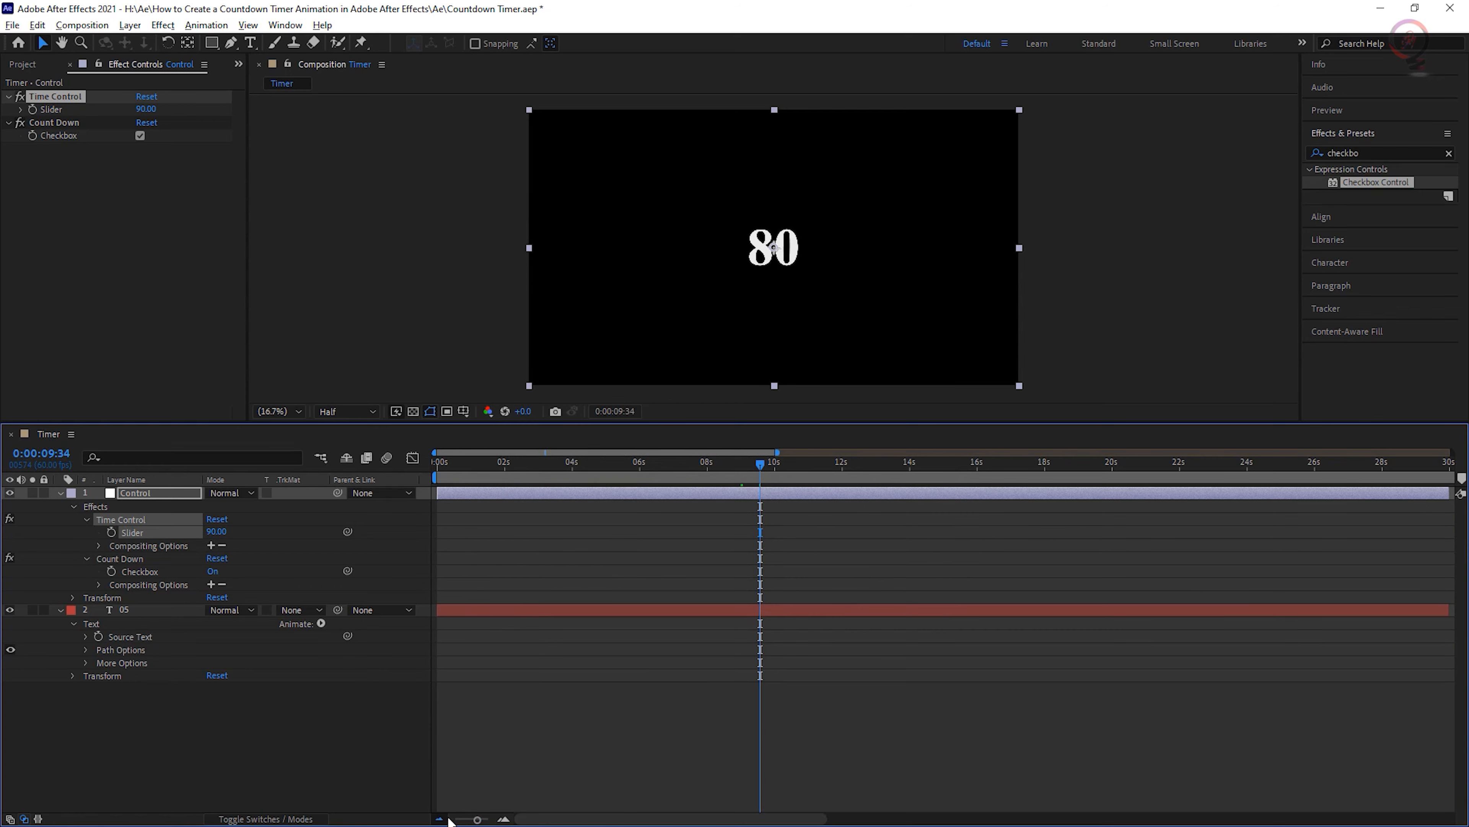
Extend the Control and 05 layers together to the end of the composition.
click(450, 819)
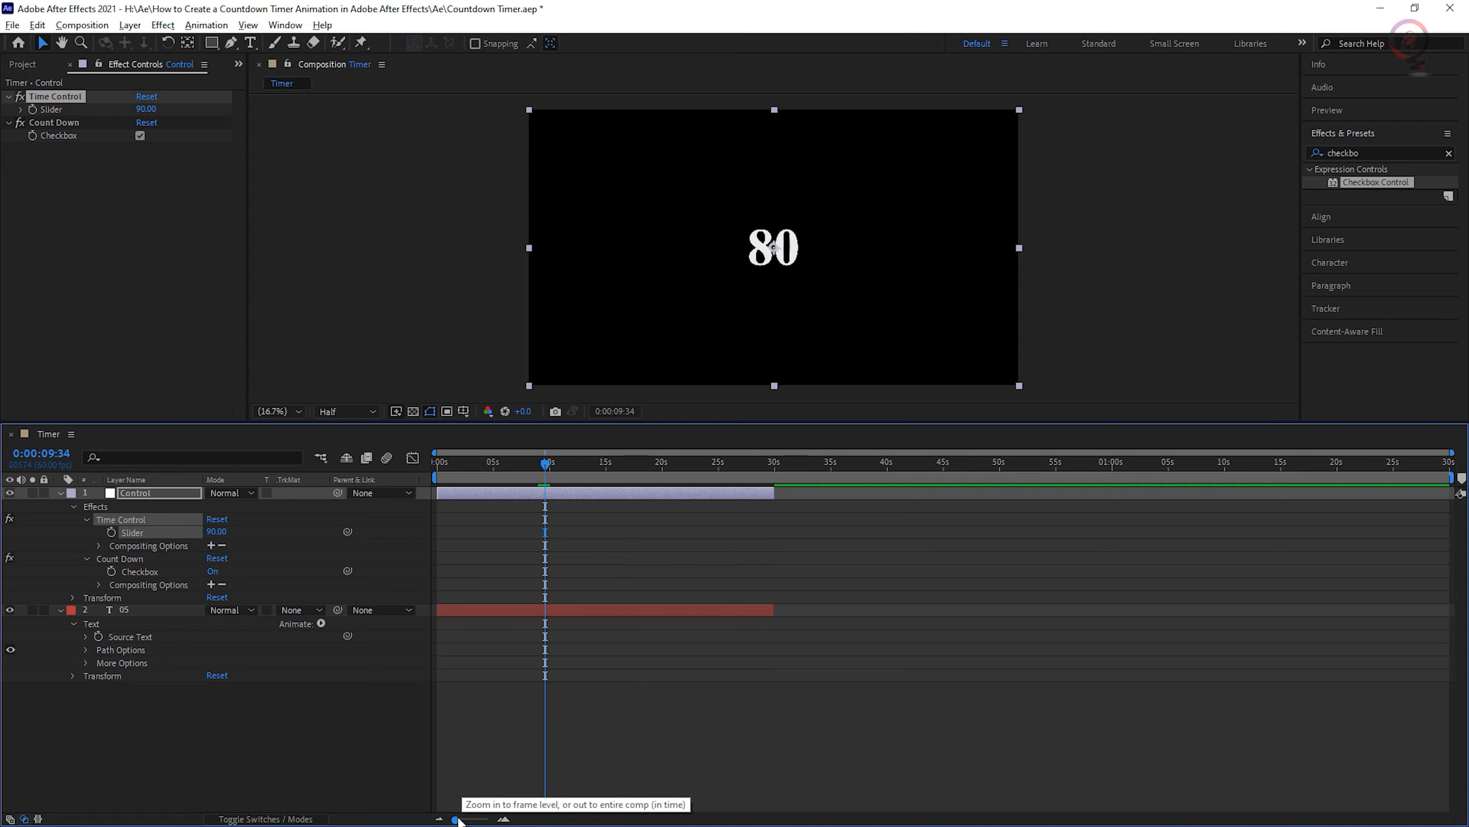
click(180, 611)
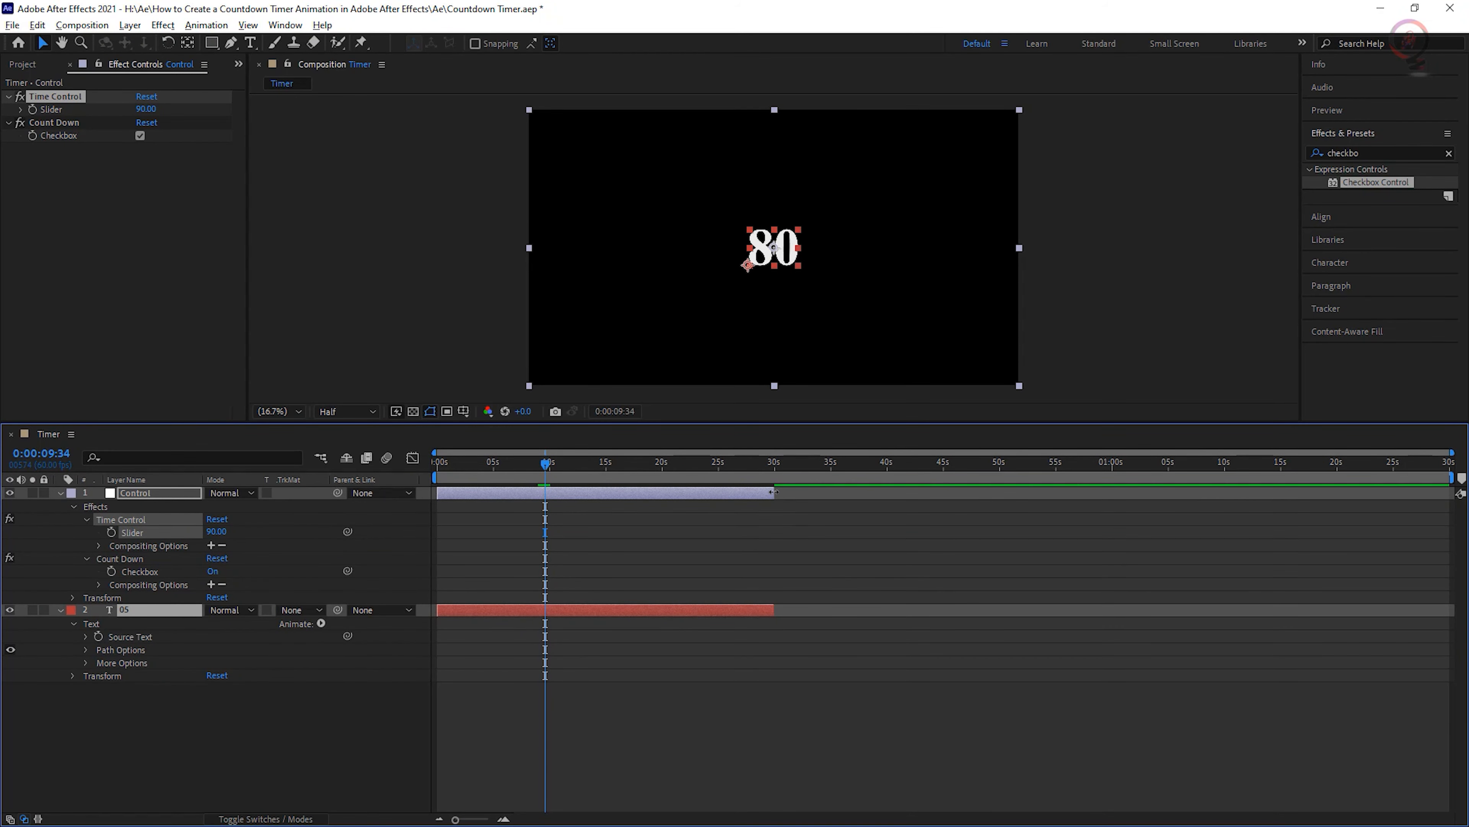
ctrl+click(159, 492)
drag(775, 495, 1462, 498)
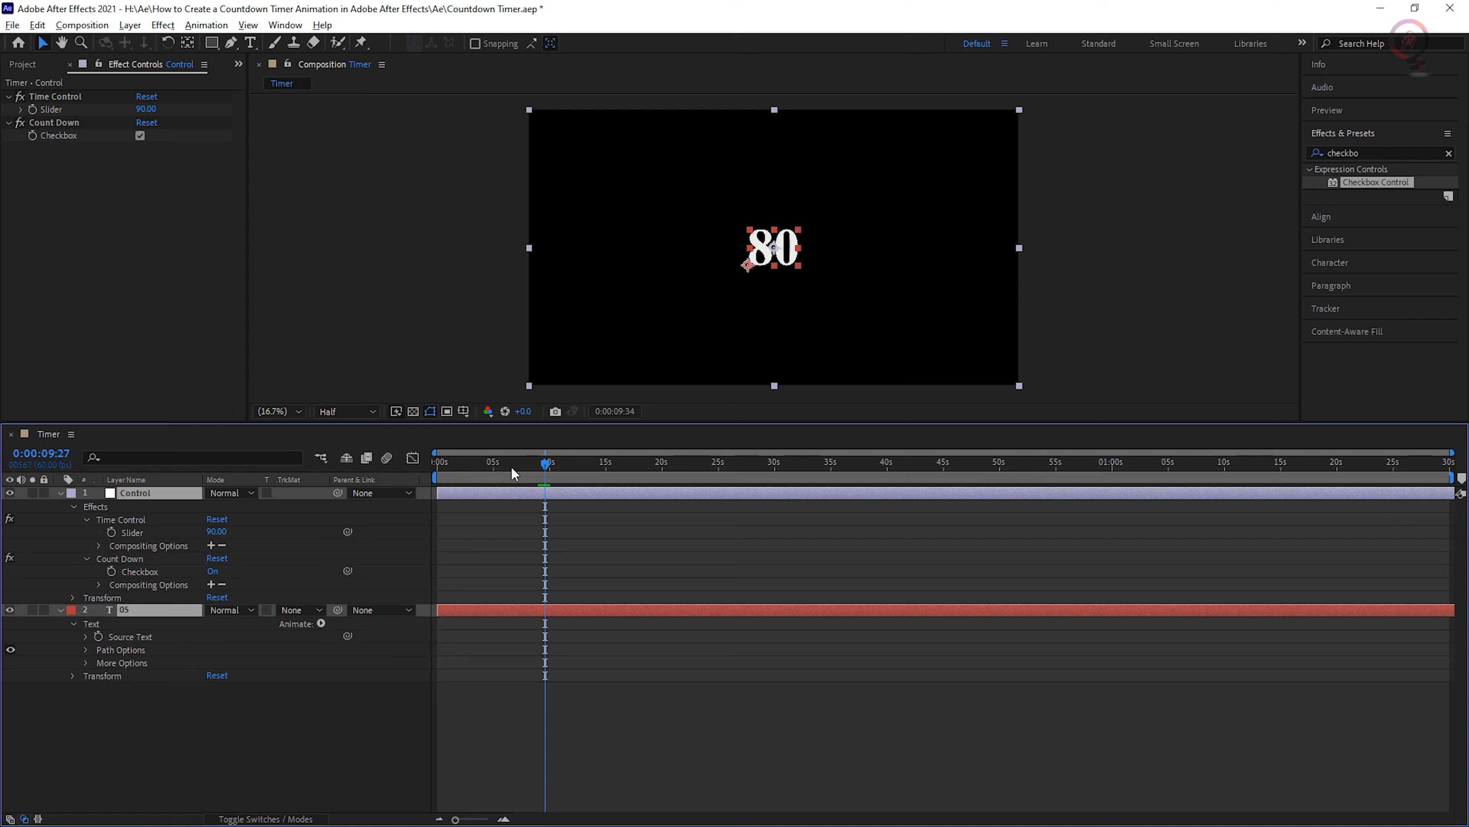
Return the playhead to the start of the composition and set the Time Control slider to 10.
drag(511, 467, 374, 467)
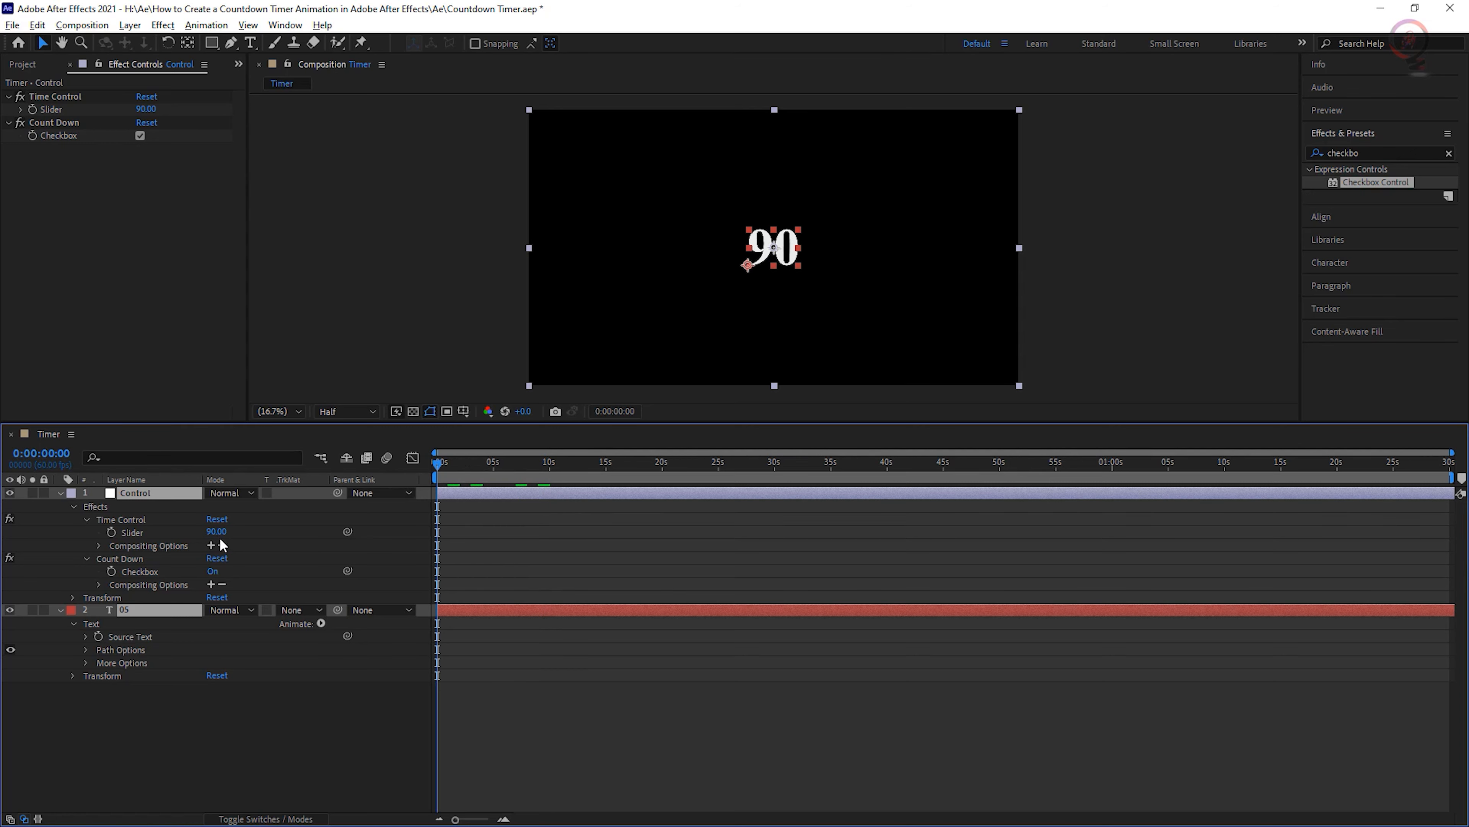
text(10)
key(Return)
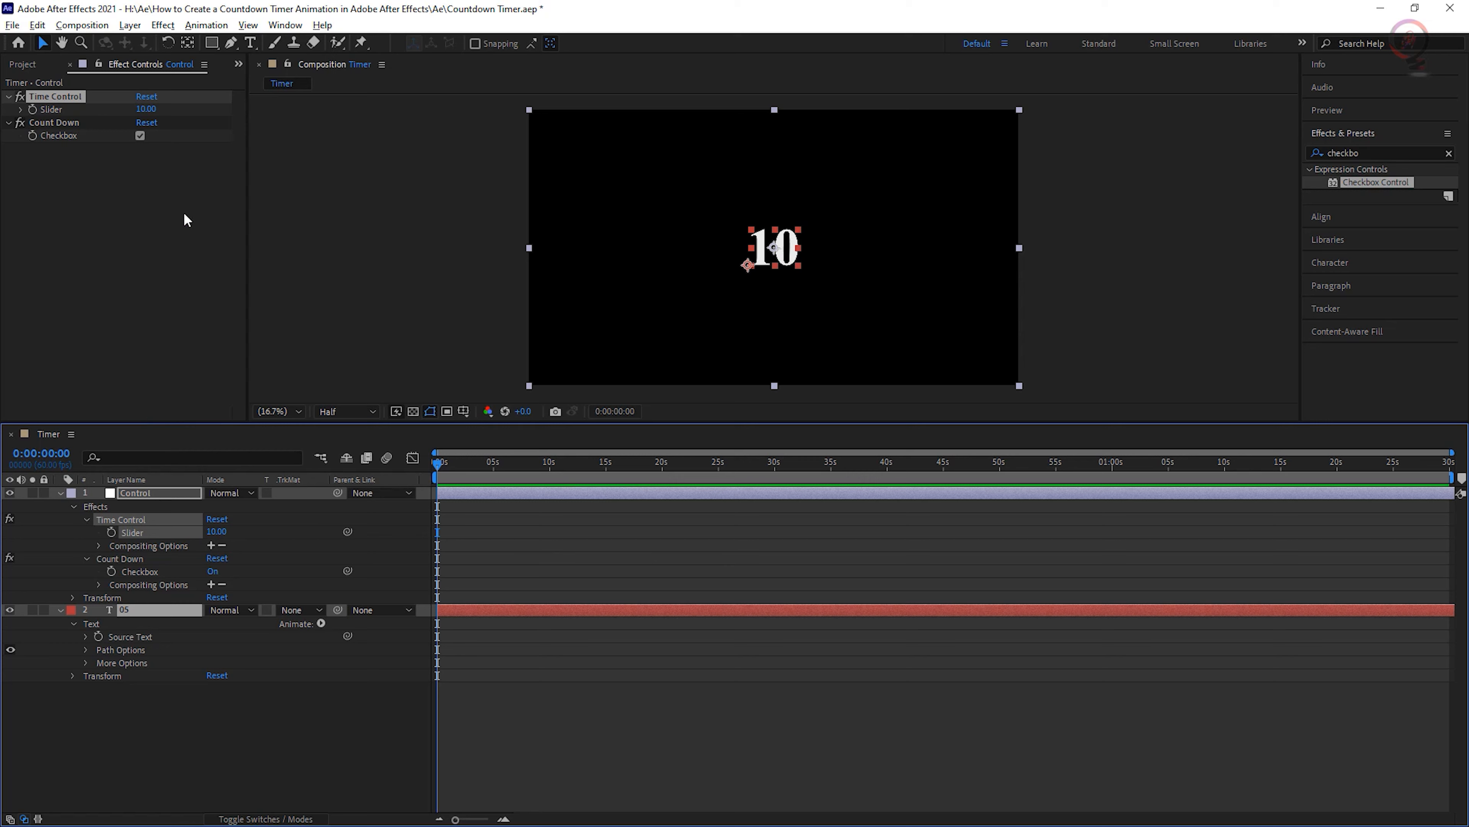
click(175, 339)
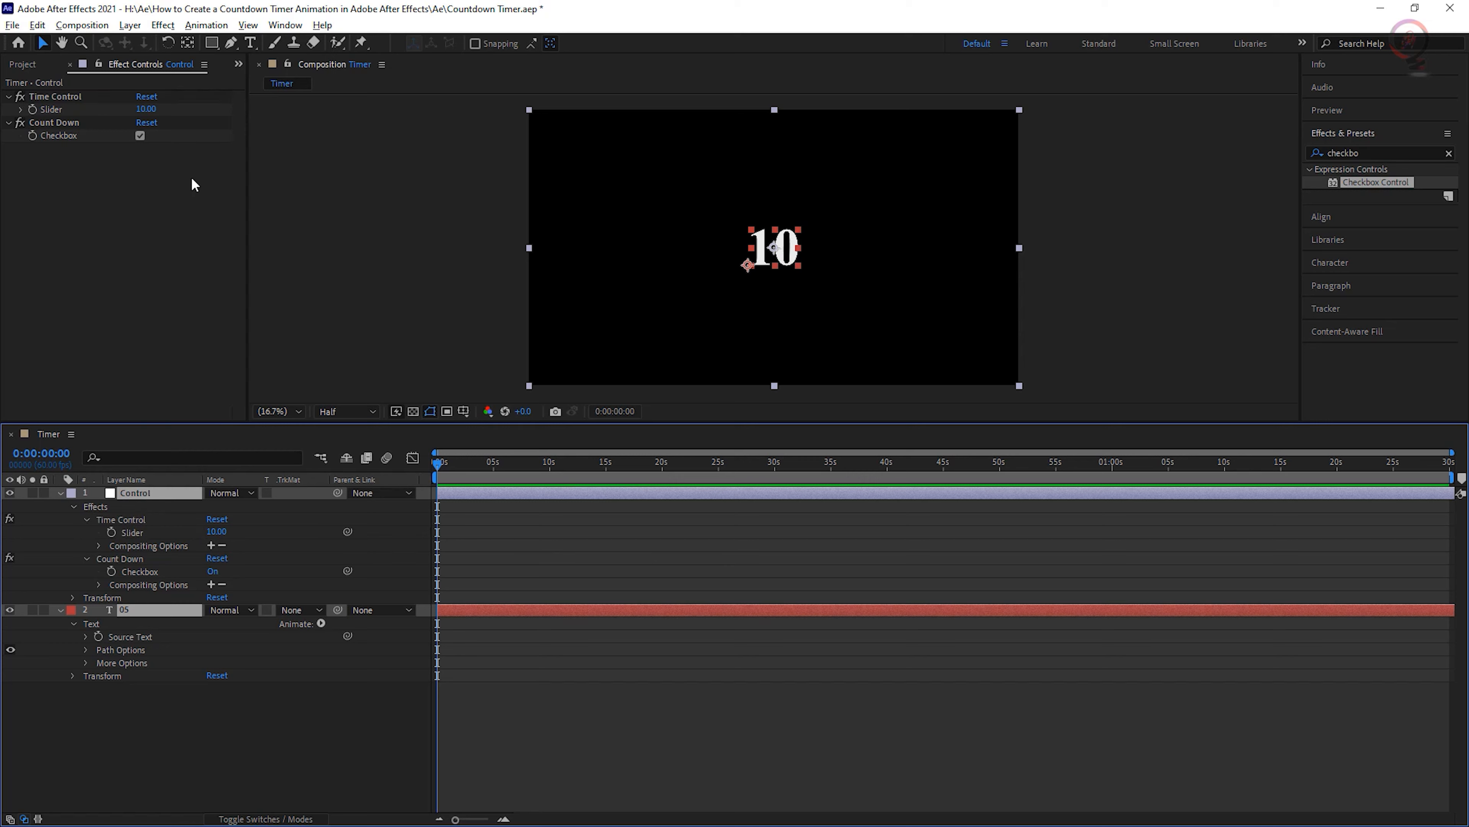
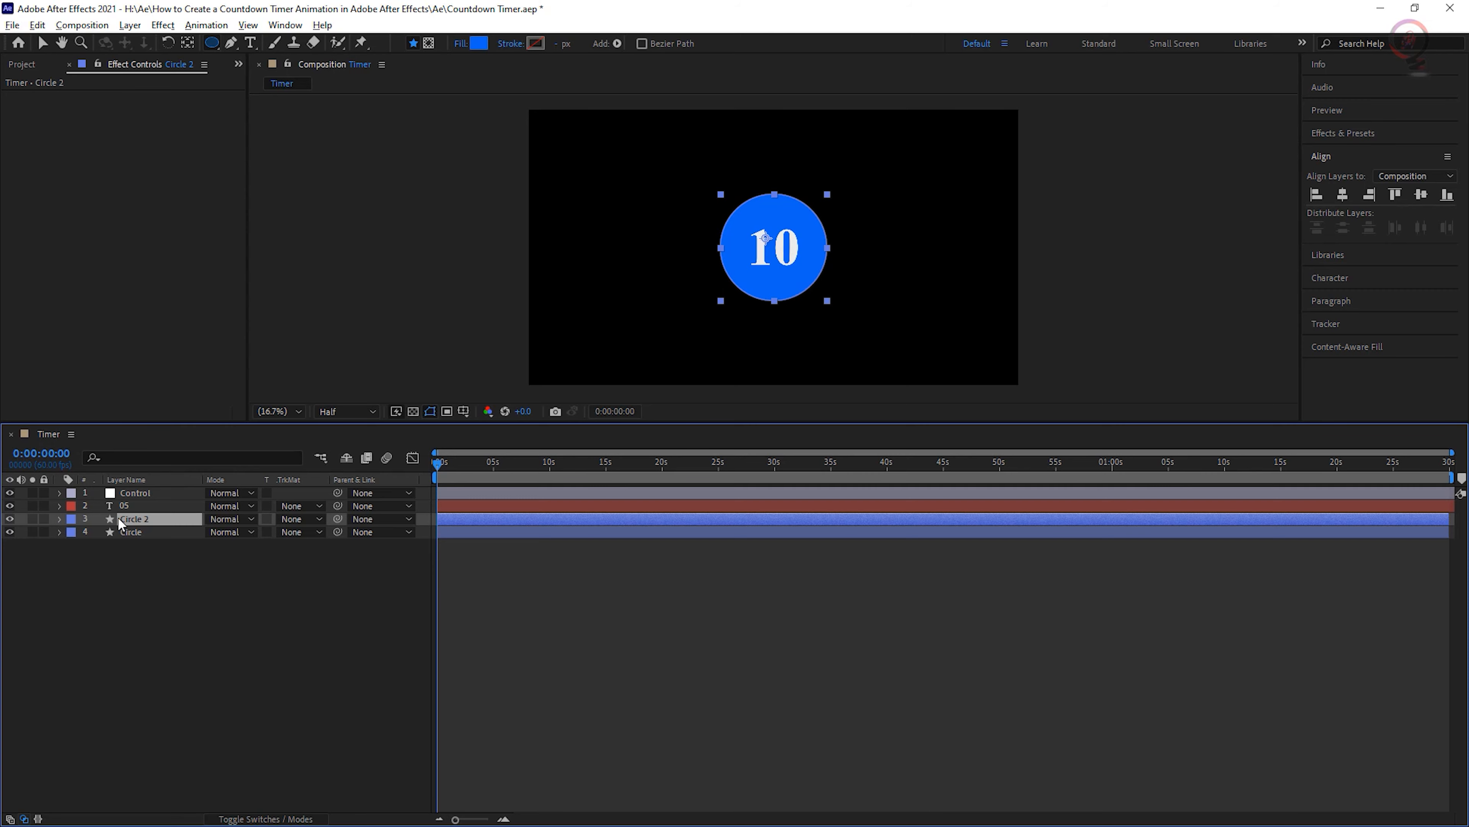
Scale the Circle 2 layer uniformly to 127%.
key(s)
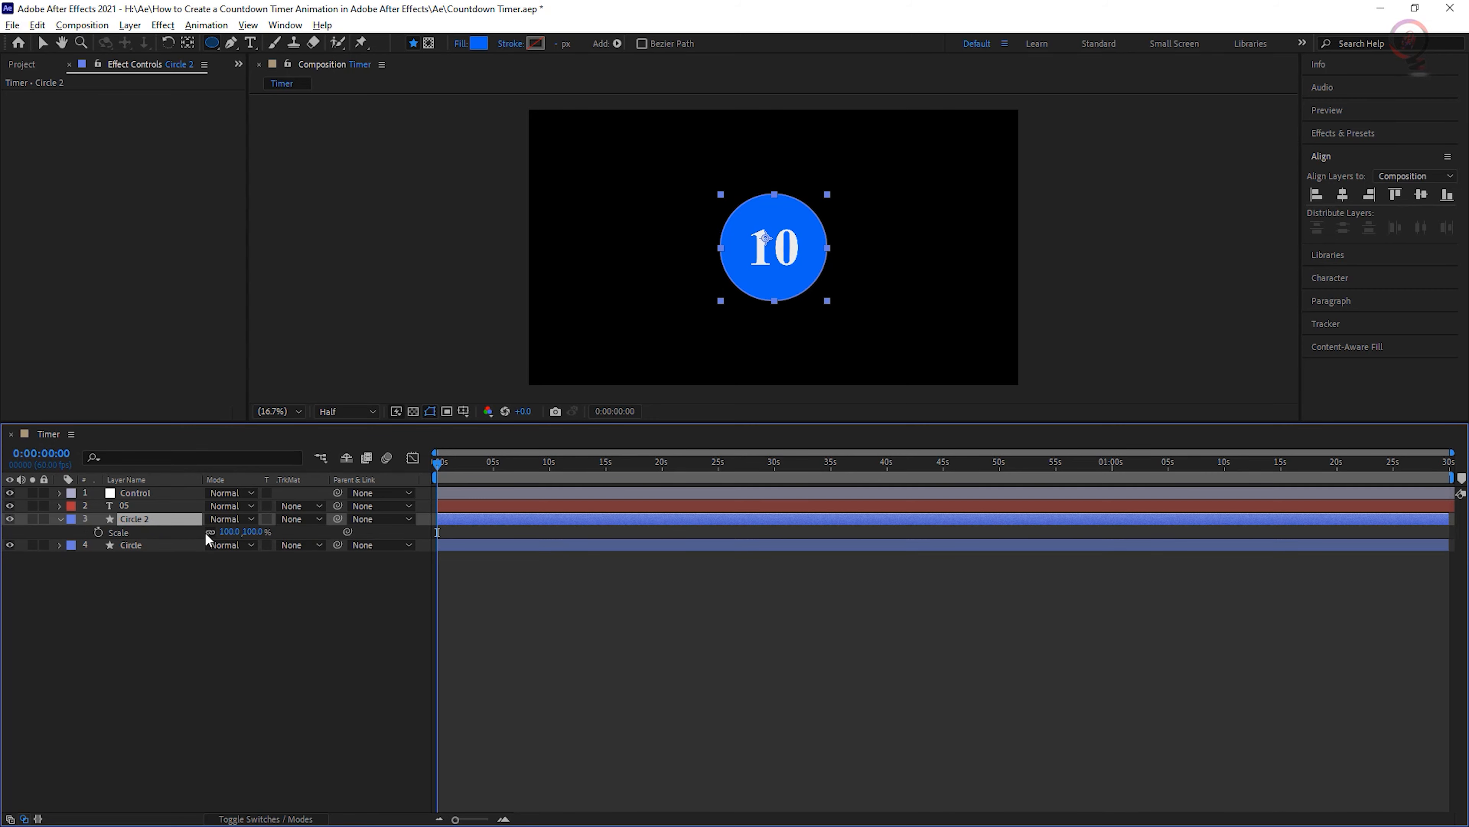
drag(253, 537, 271, 531)
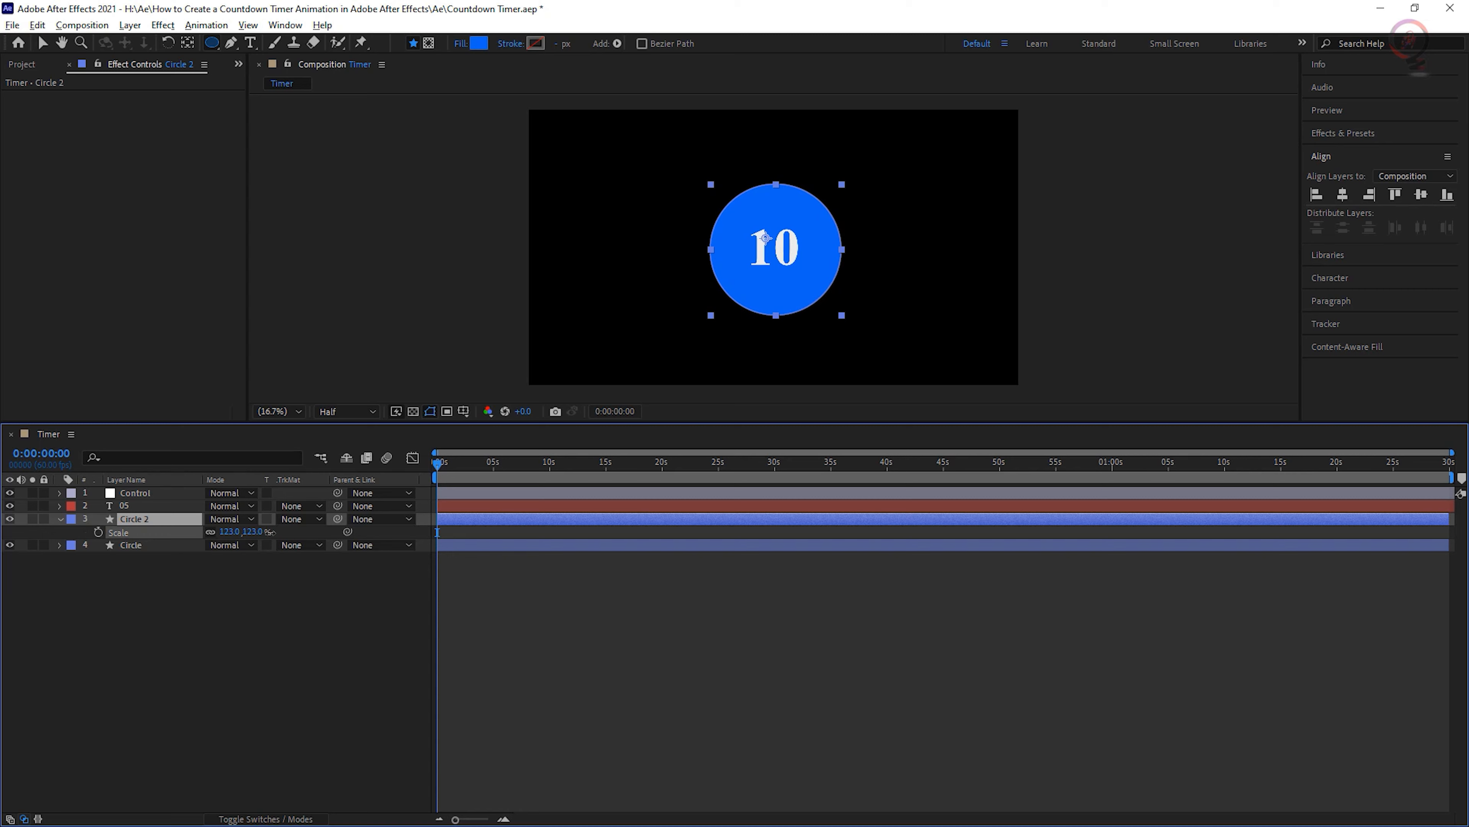
drag(268, 532, 282, 532)
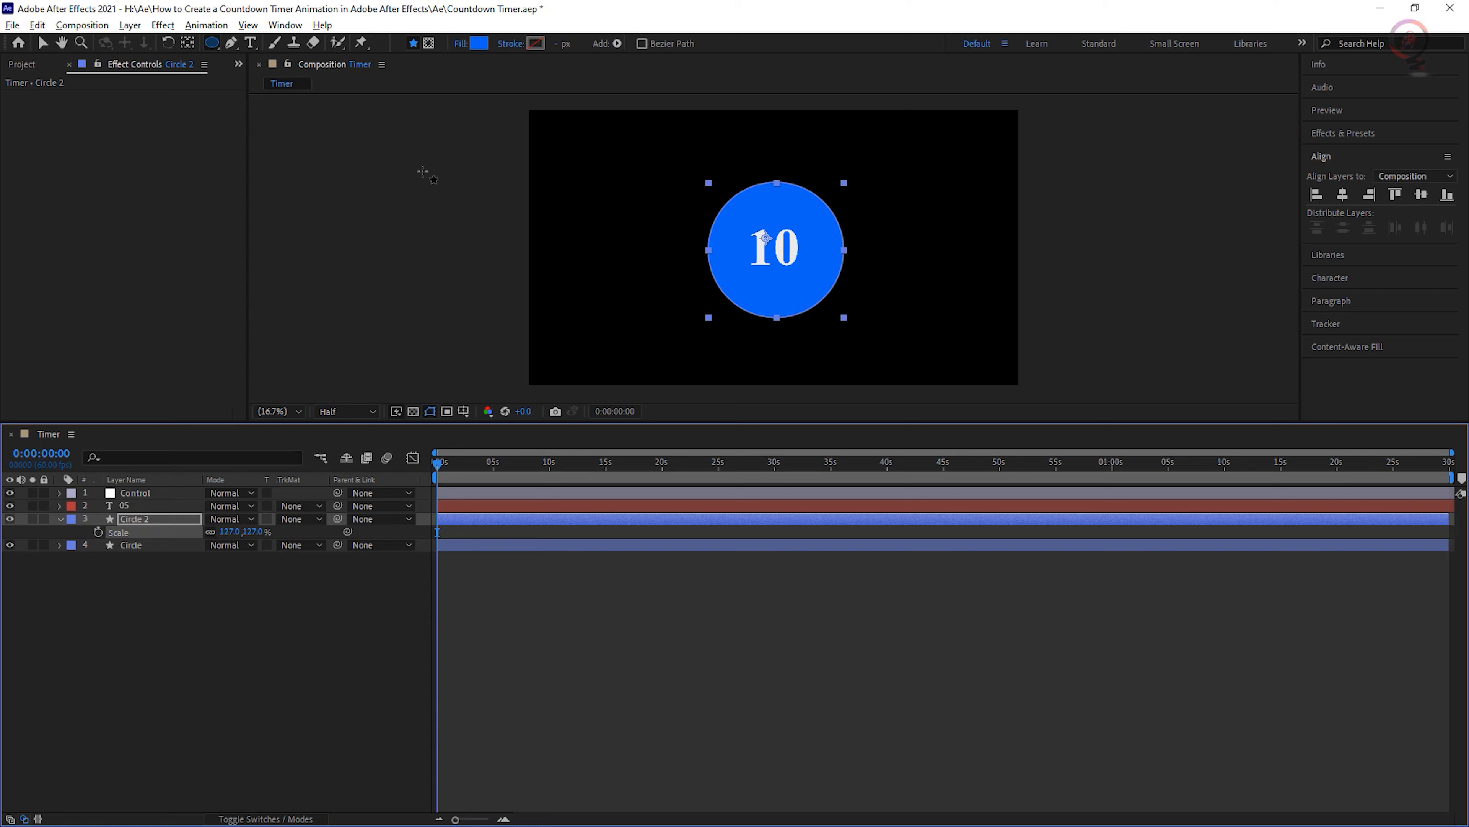
Remove the fill from the Circle 2 shape by setting its fill type to None.
click(461, 44)
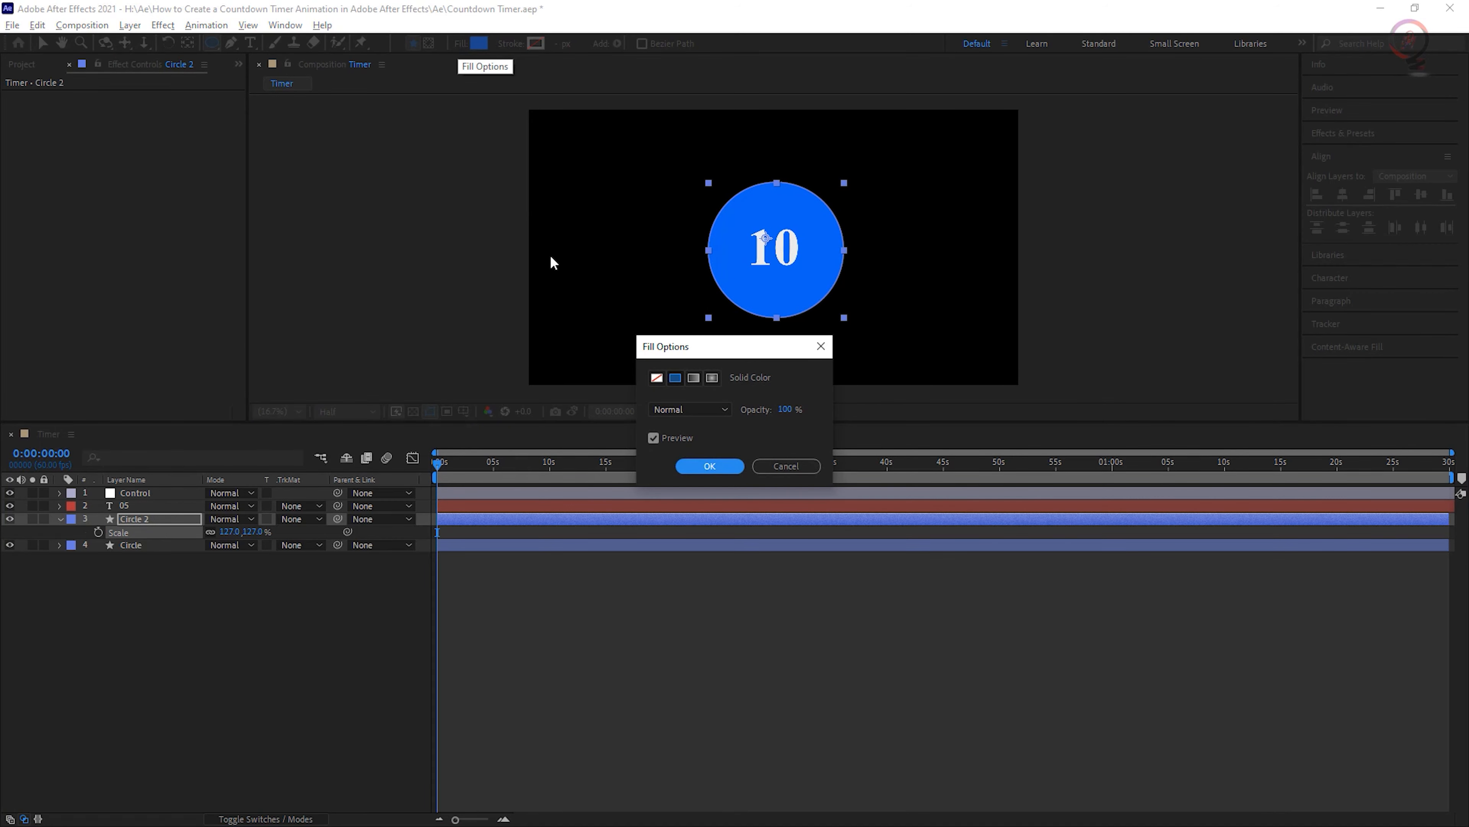
click(658, 380)
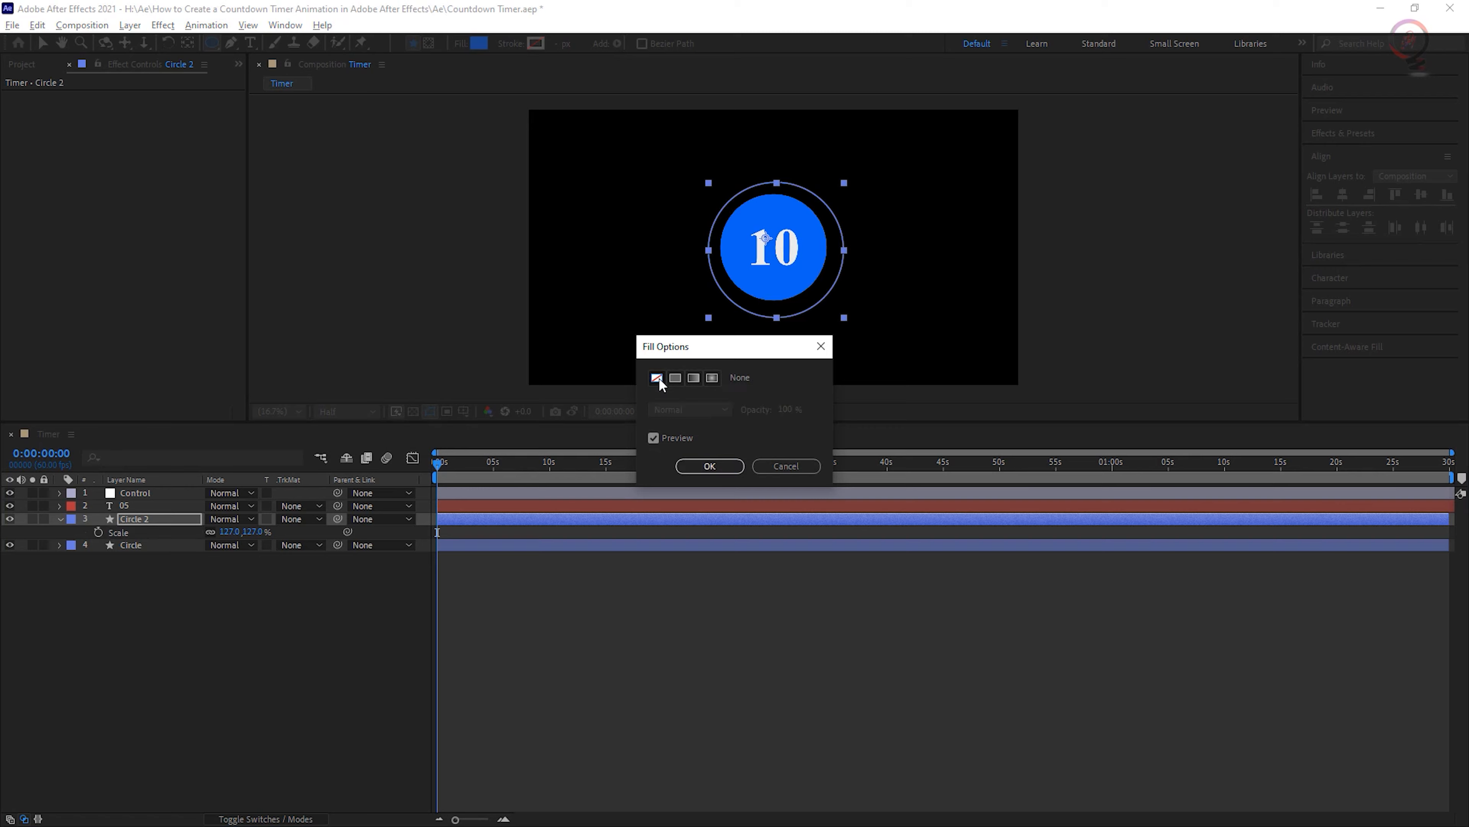
click(700, 461)
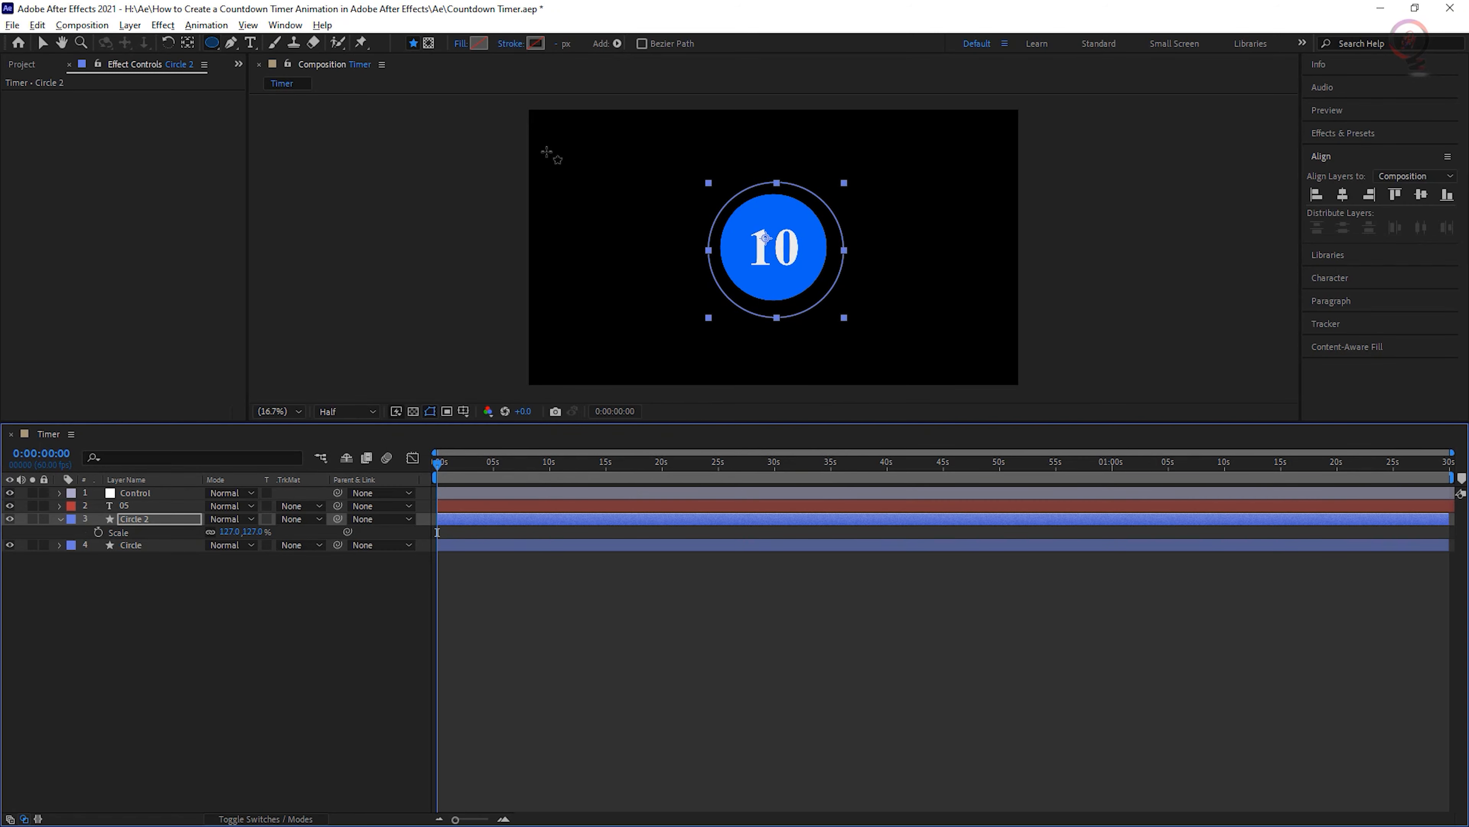
Give the Circle 2 shape a solid white stroke 60 px wide.
click(511, 44)
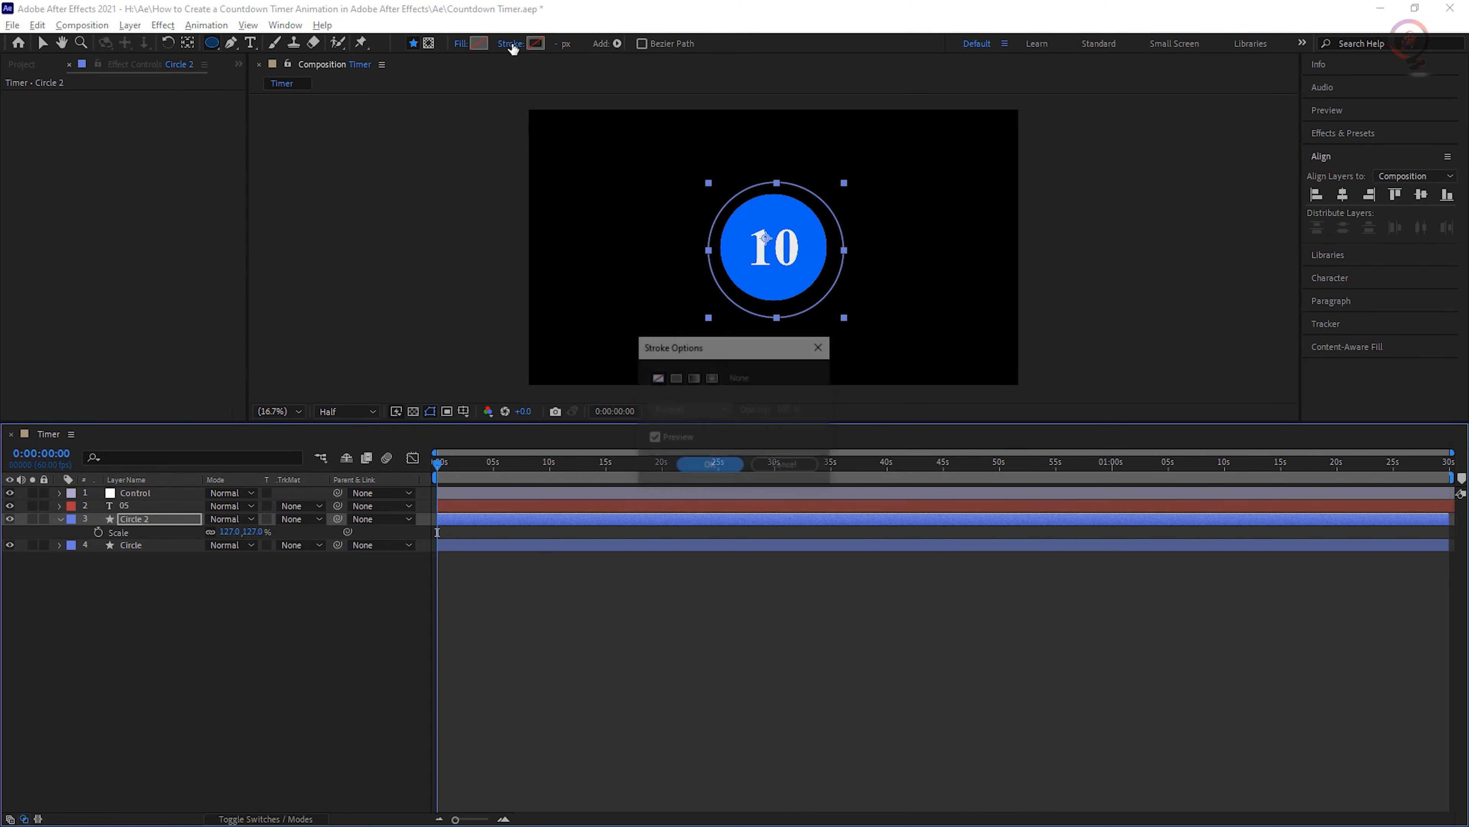
click(675, 378)
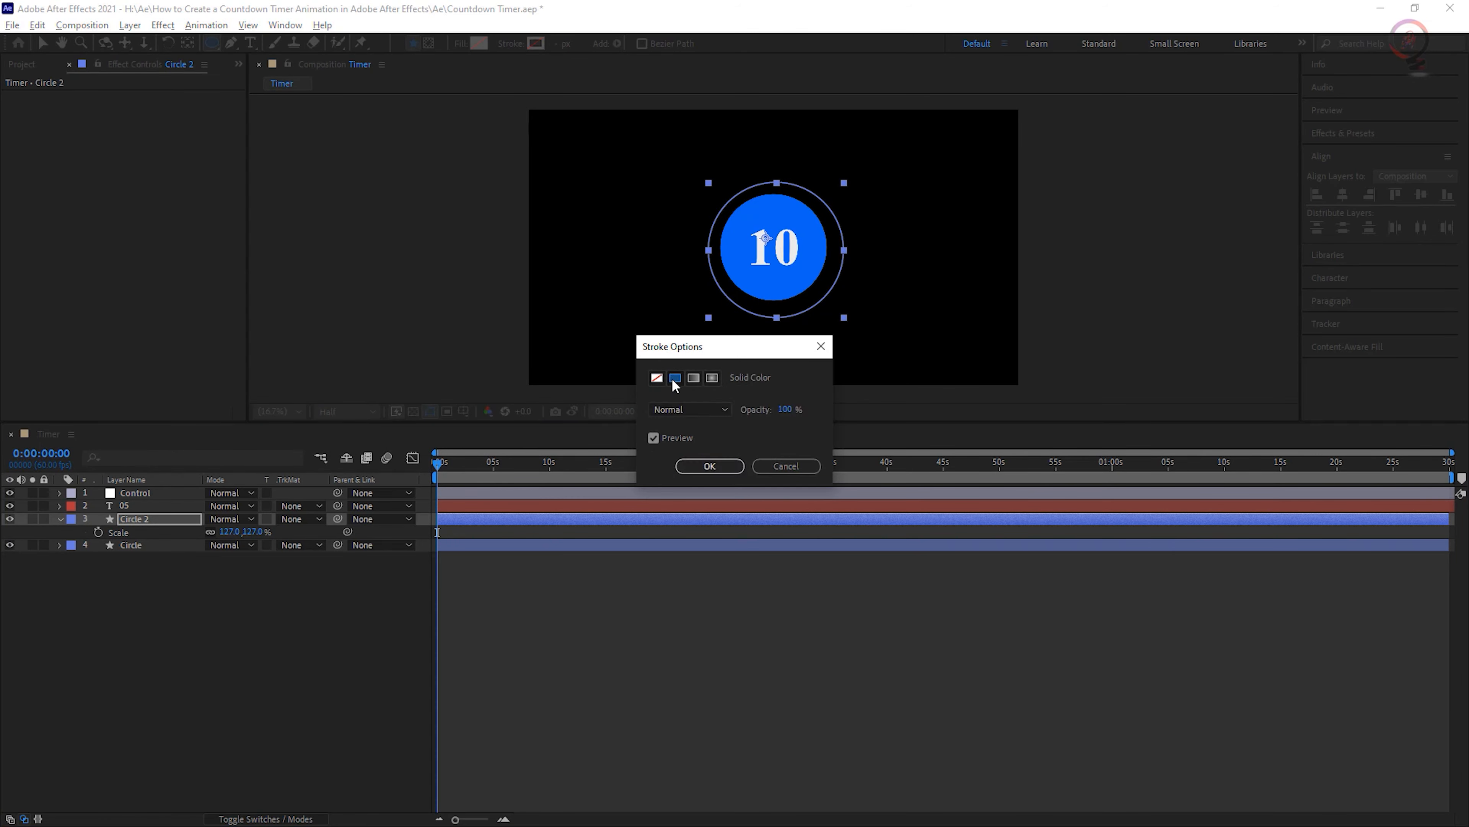
click(727, 469)
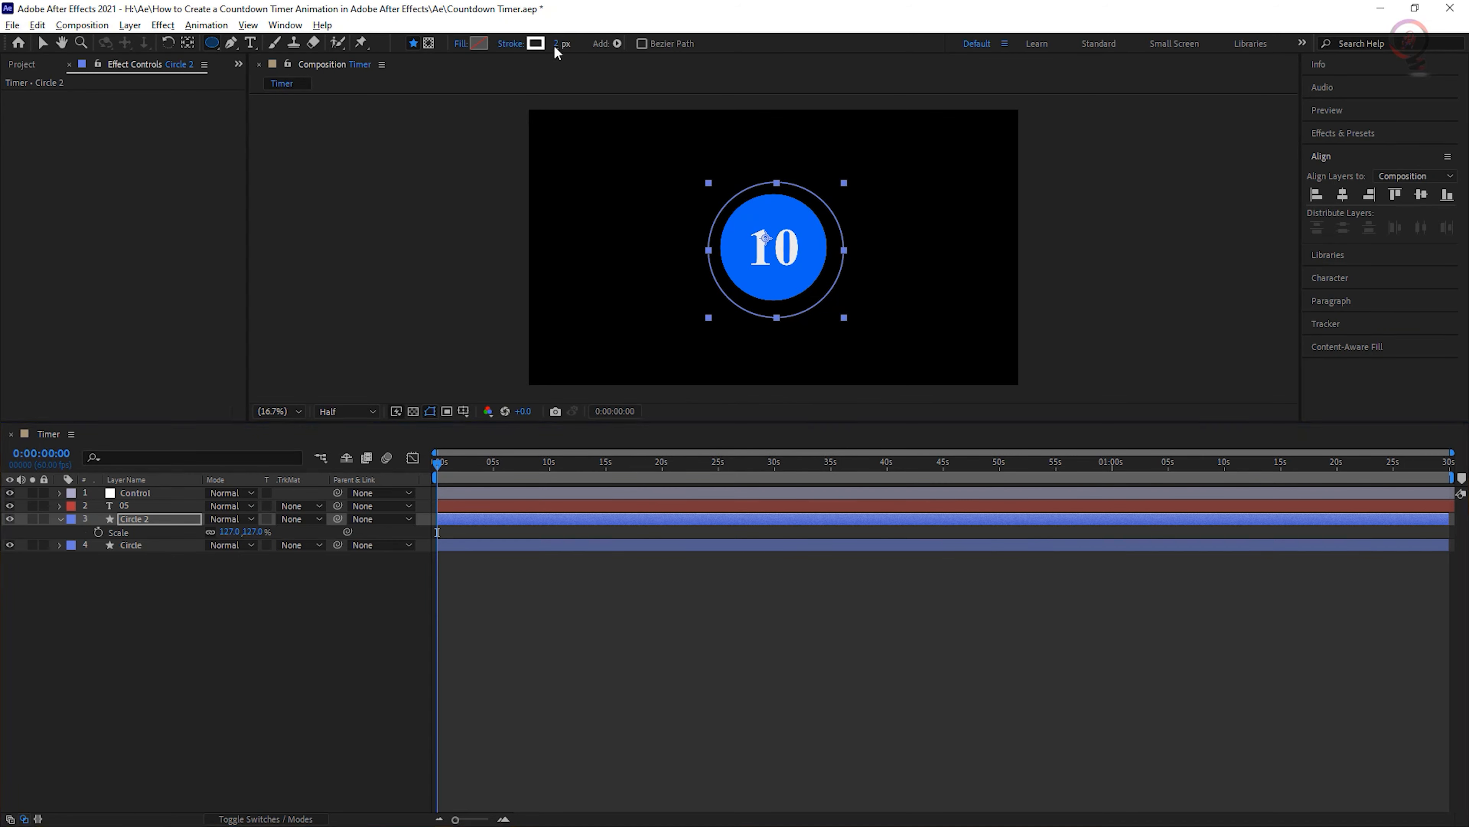
click(556, 44)
text(60)
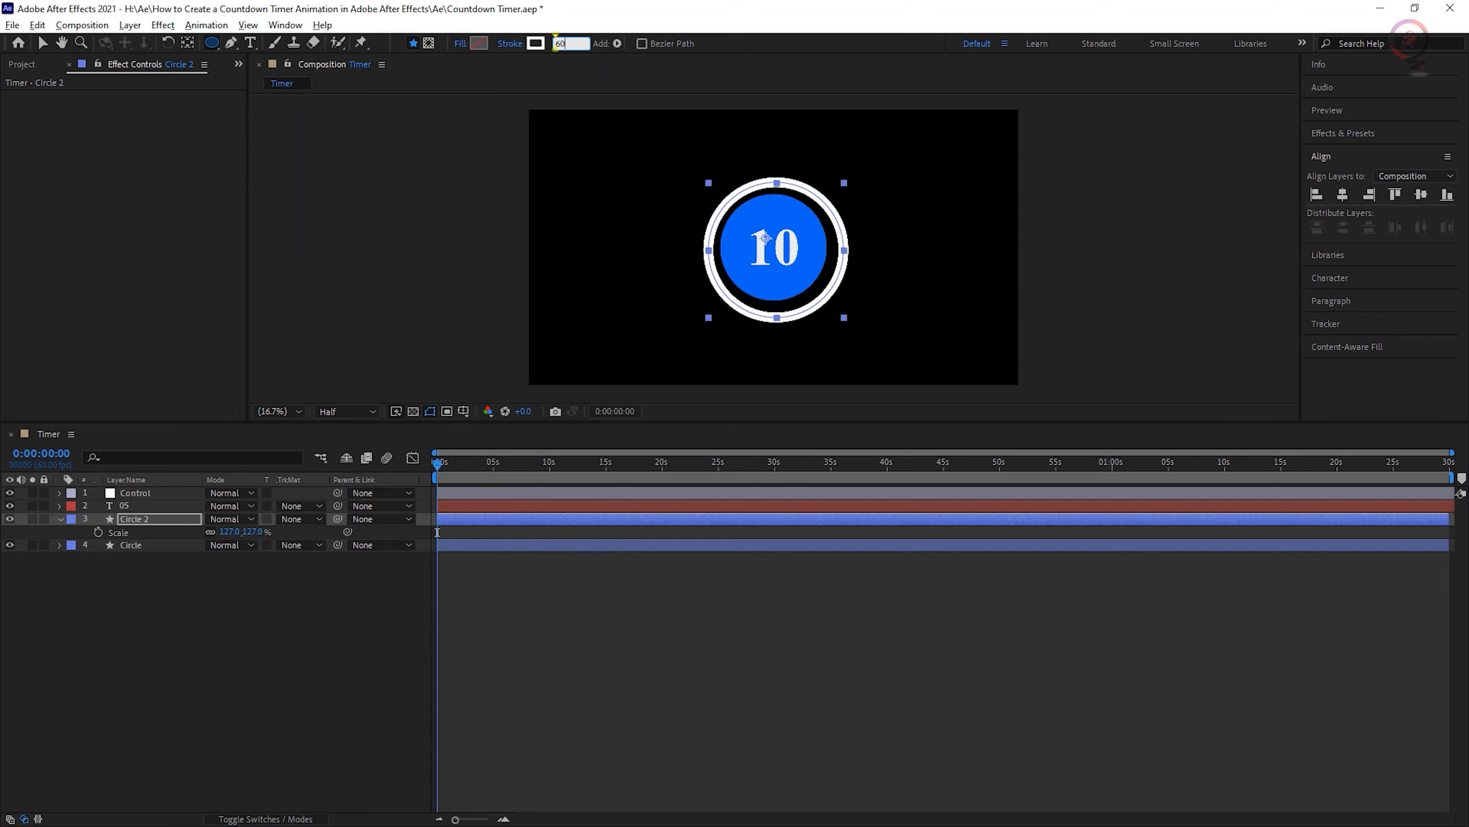
key(Return)
Center Circle 2 horizontally and vertically in the composition and scale it uniformly to 135%.
click(1342, 194)
click(1421, 194)
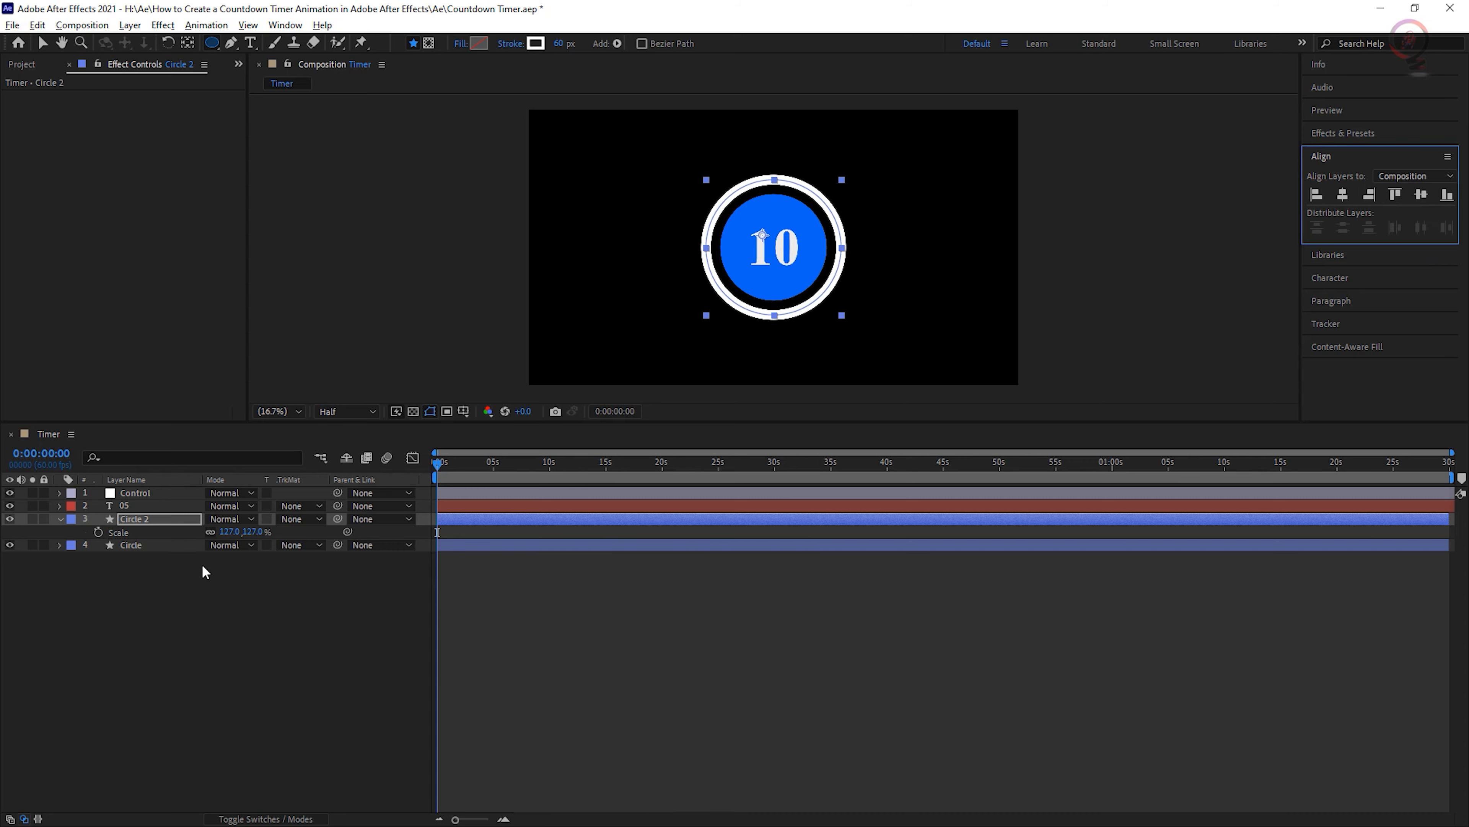
click(232, 531)
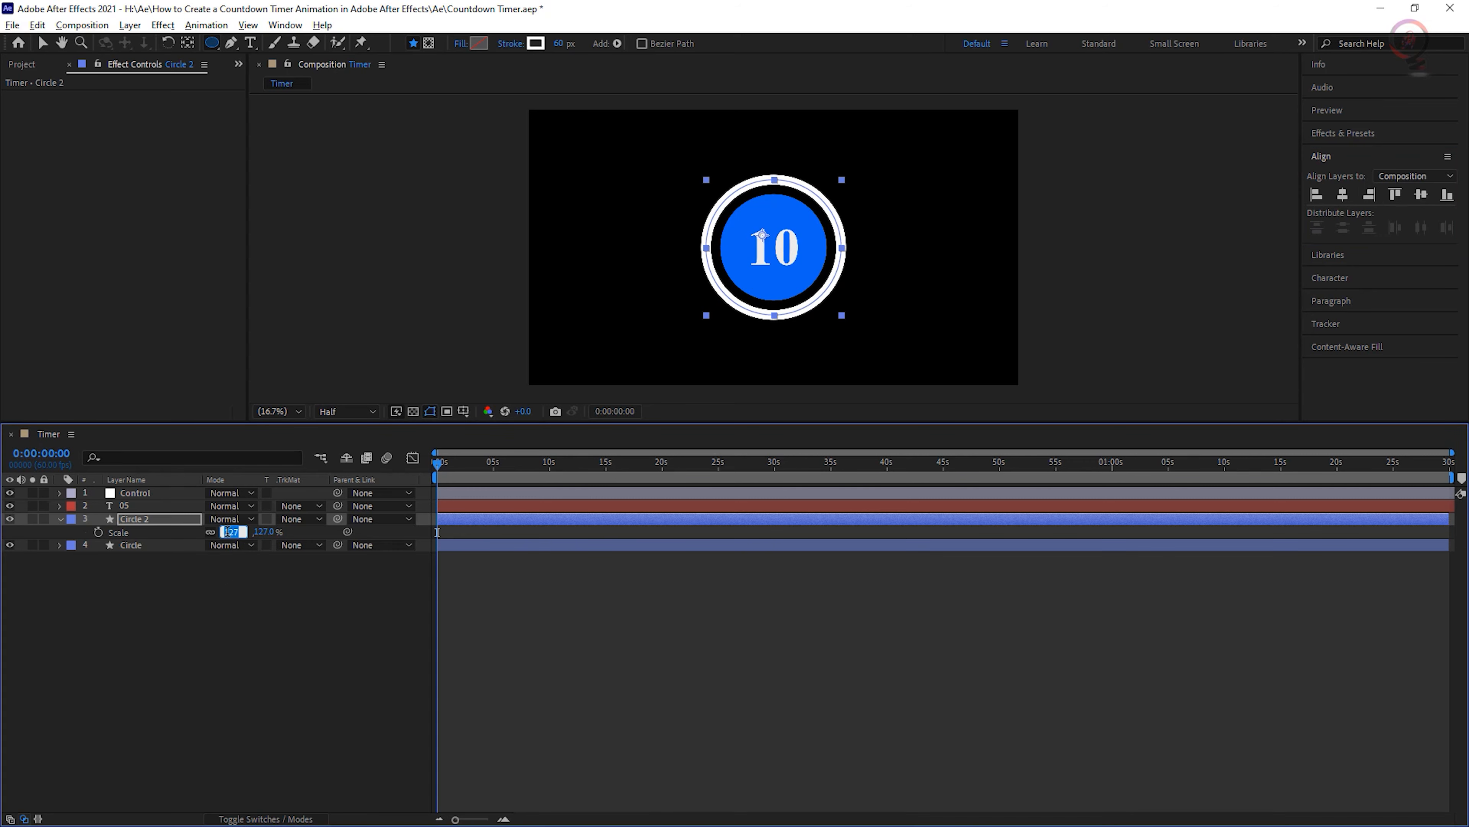
text(135)
key(Return)
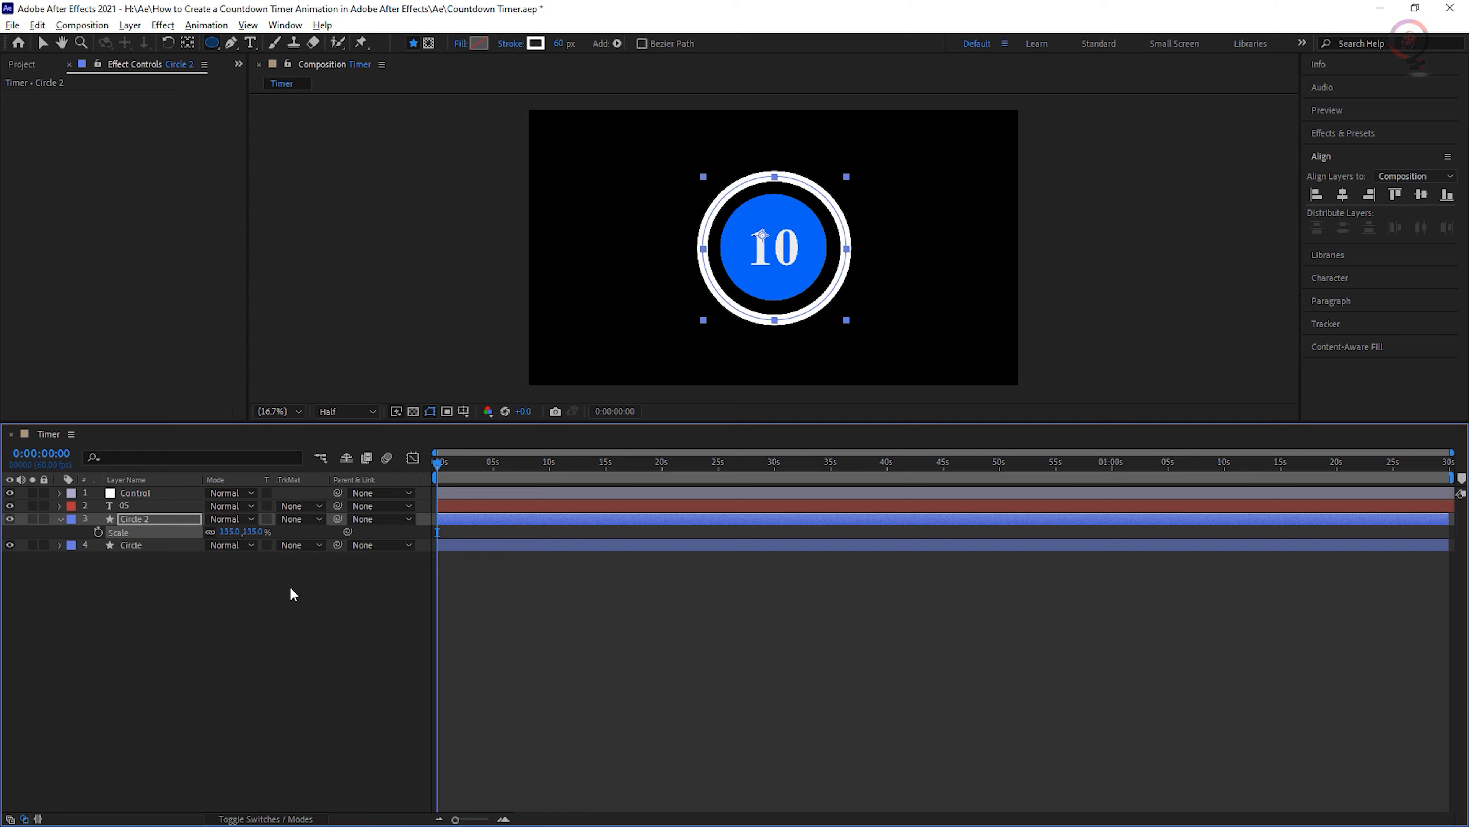
Find the Fill effect and apply it to the Circle 2 layer.
click(168, 518)
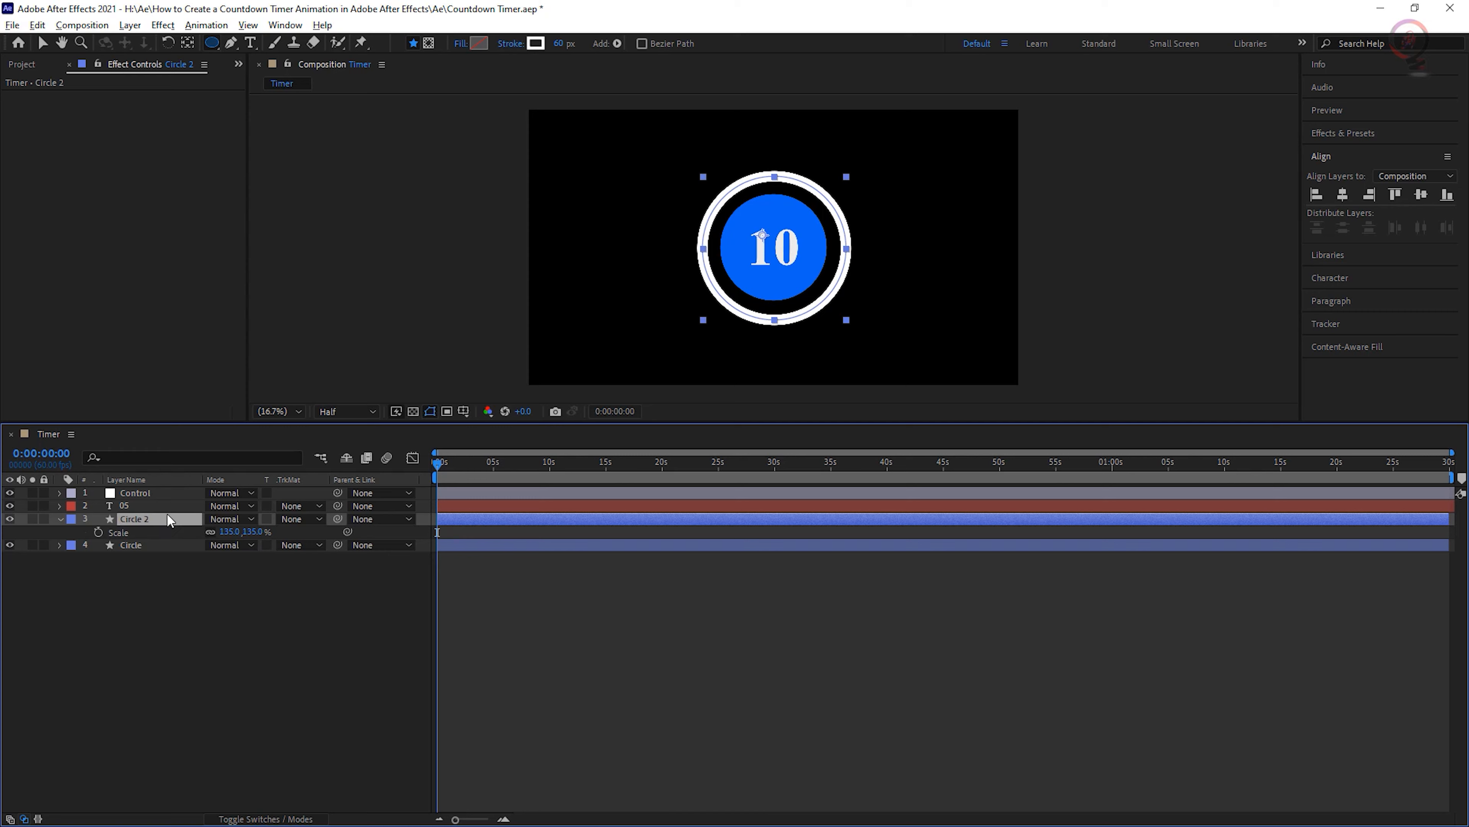
click(1380, 135)
click(1366, 152)
text(checkbo)
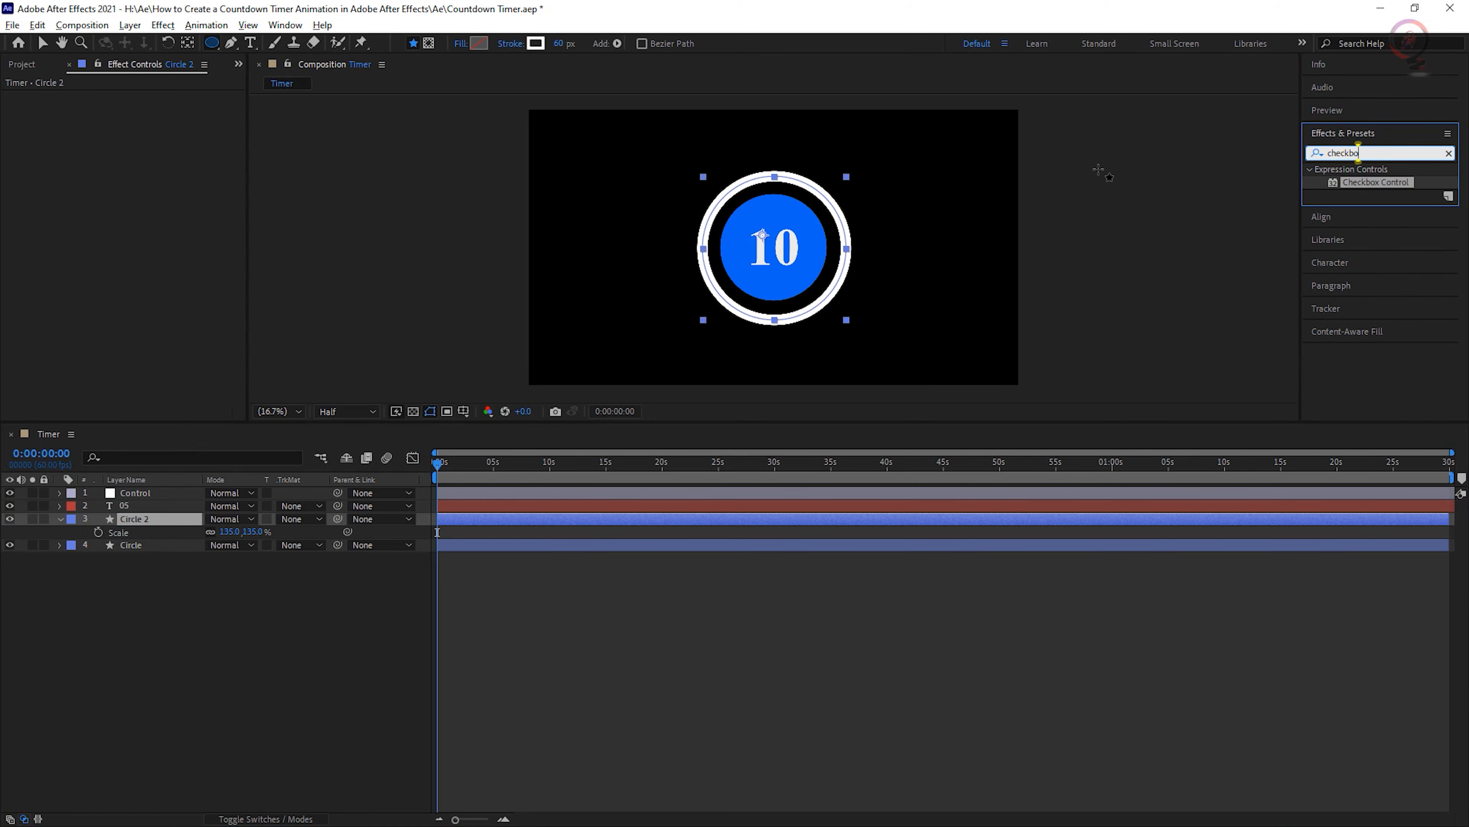
key(BackSpace)
key(BackSpace)
key(BackSpace)
key(BackSpace)
key(BackSpace)
key(BackSpace)
key(BackSpace)
text(fi)
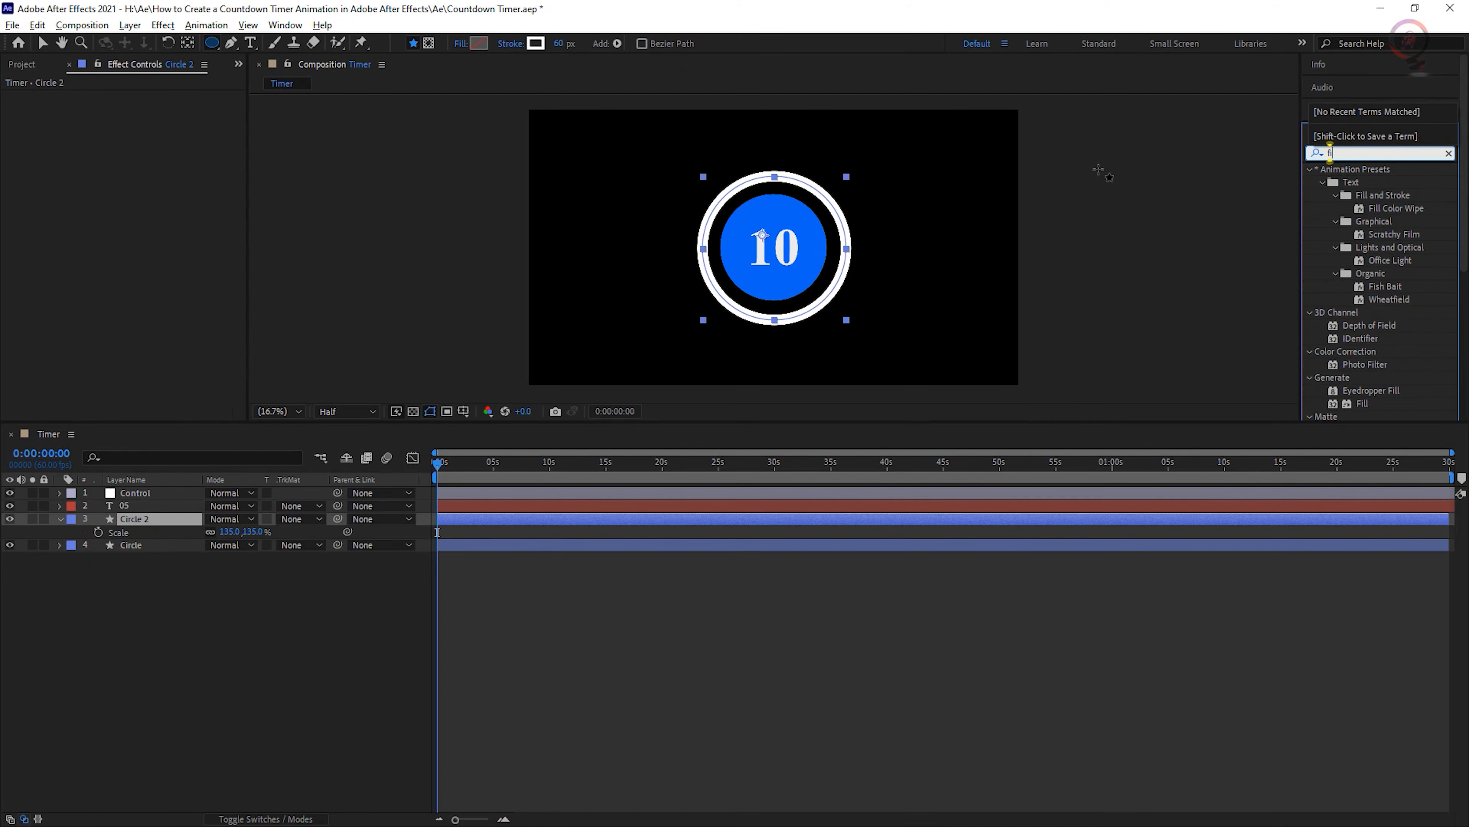
text(ll)
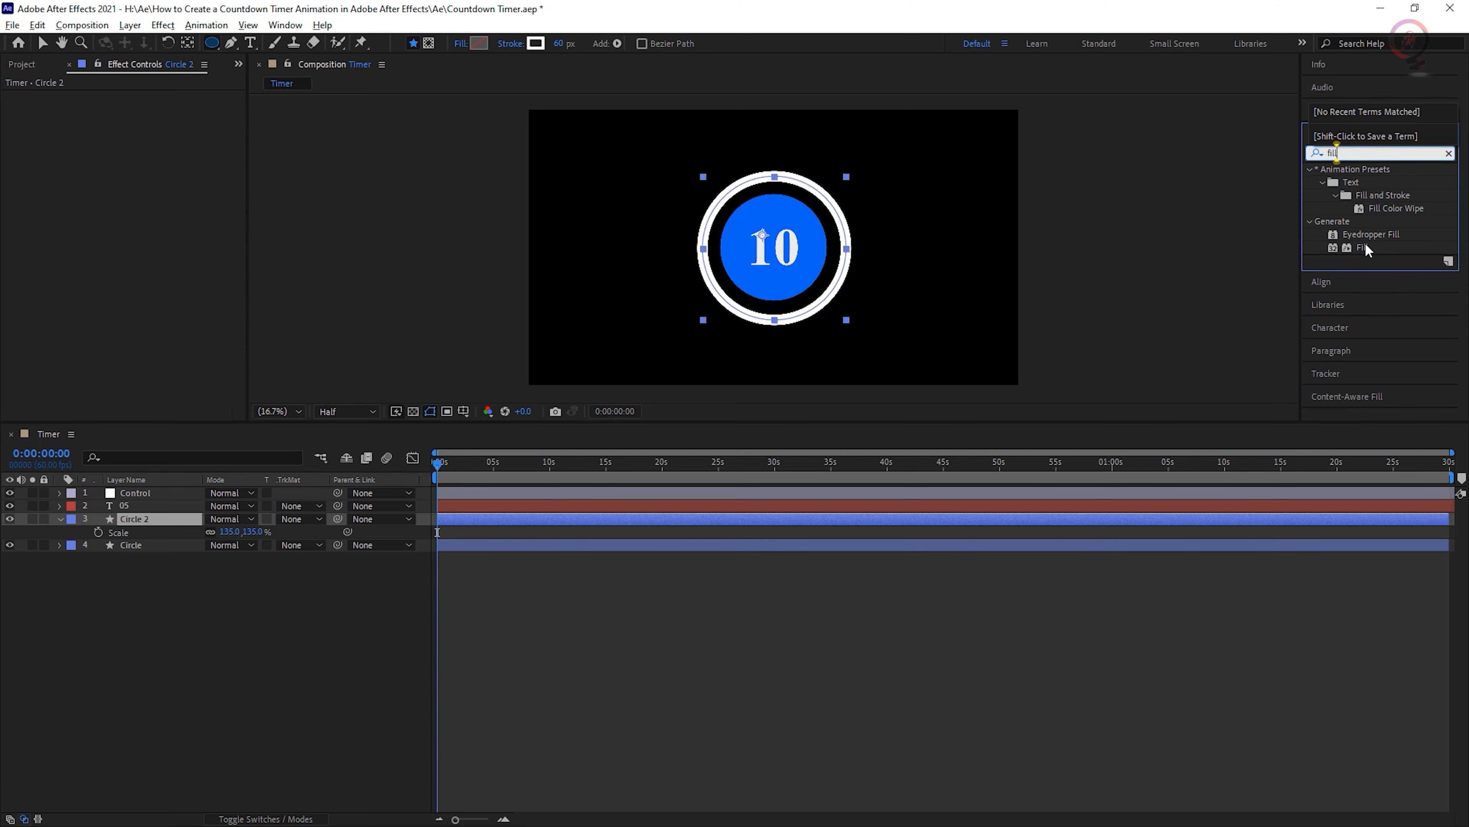
drag(1366, 249, 144, 525)
key(v)
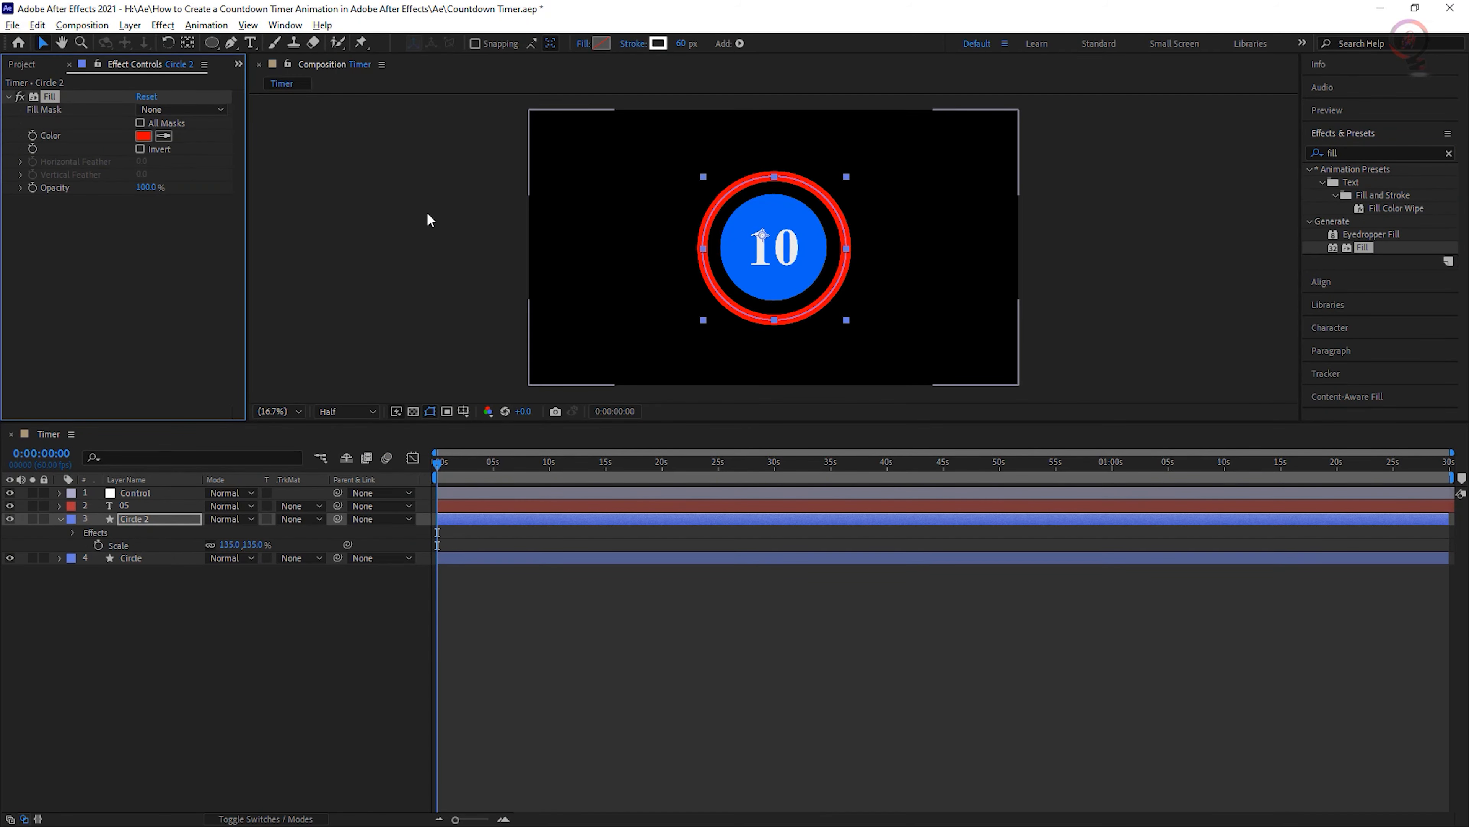
Change the Fill effect's color on Circle 2 to yellow E2F50A.
click(143, 135)
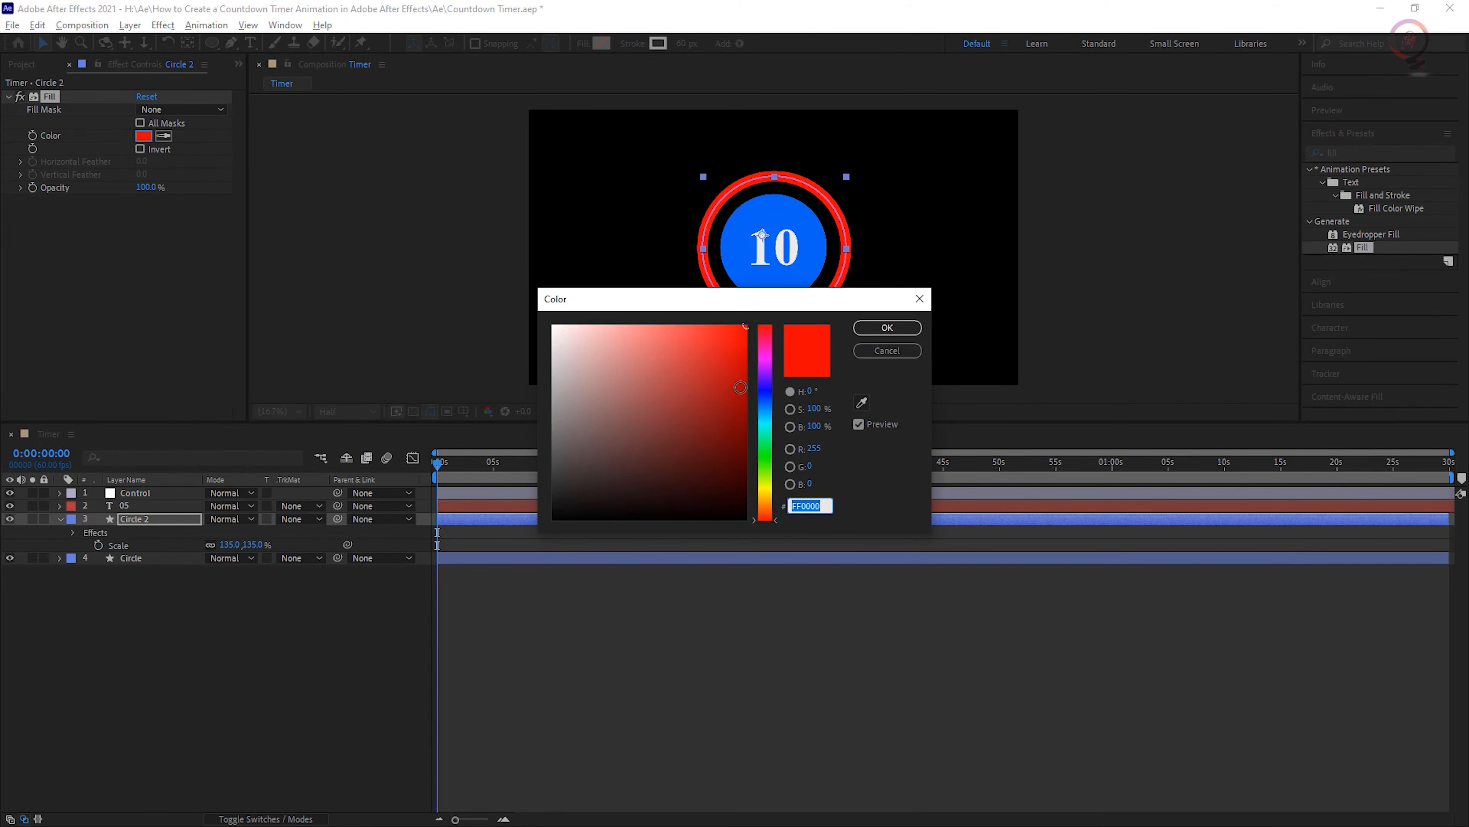
drag(768, 479, 767, 489)
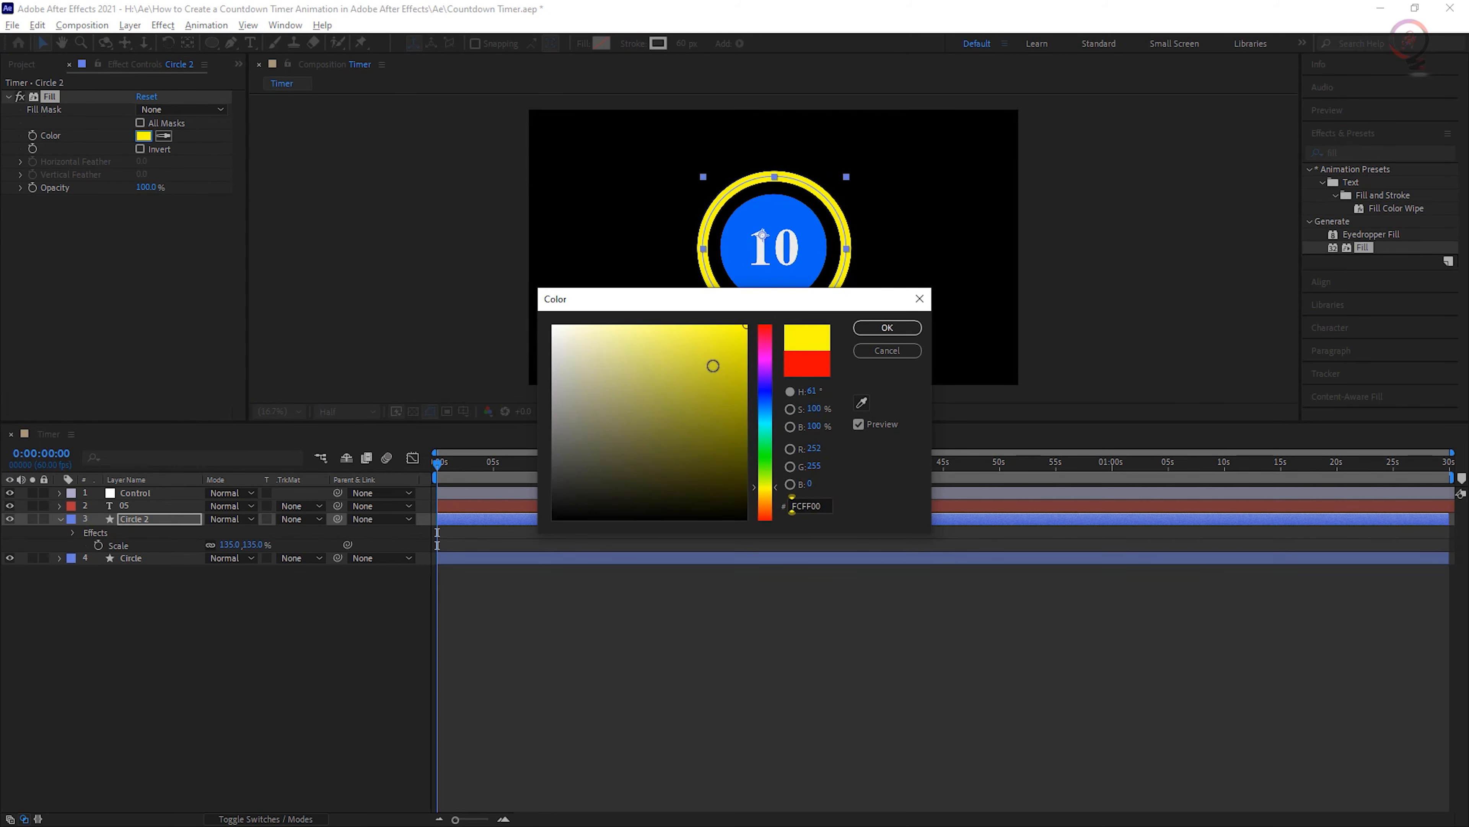
drag(713, 365, 739, 332)
drag(768, 492, 778, 491)
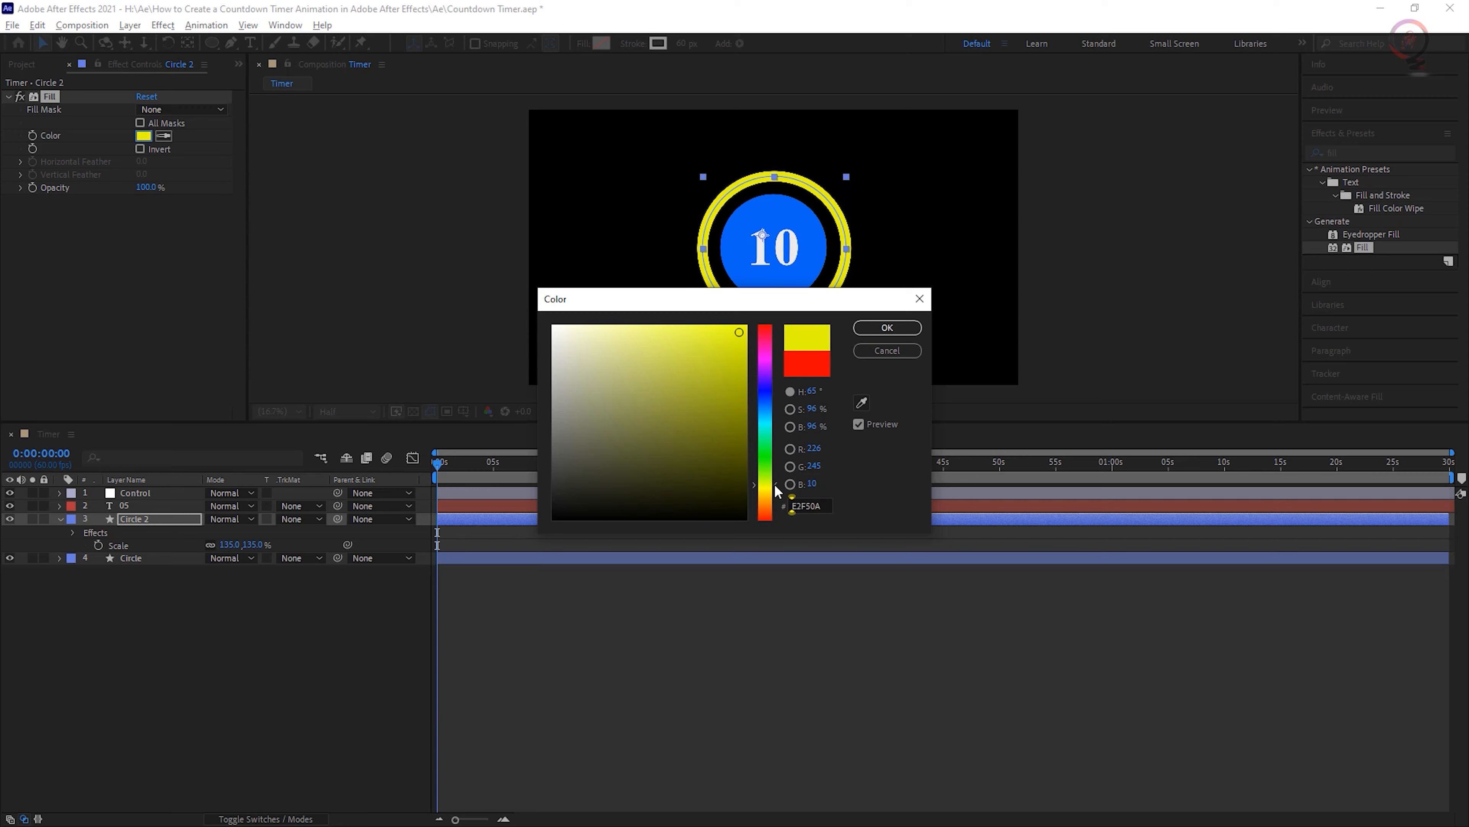
click(887, 327)
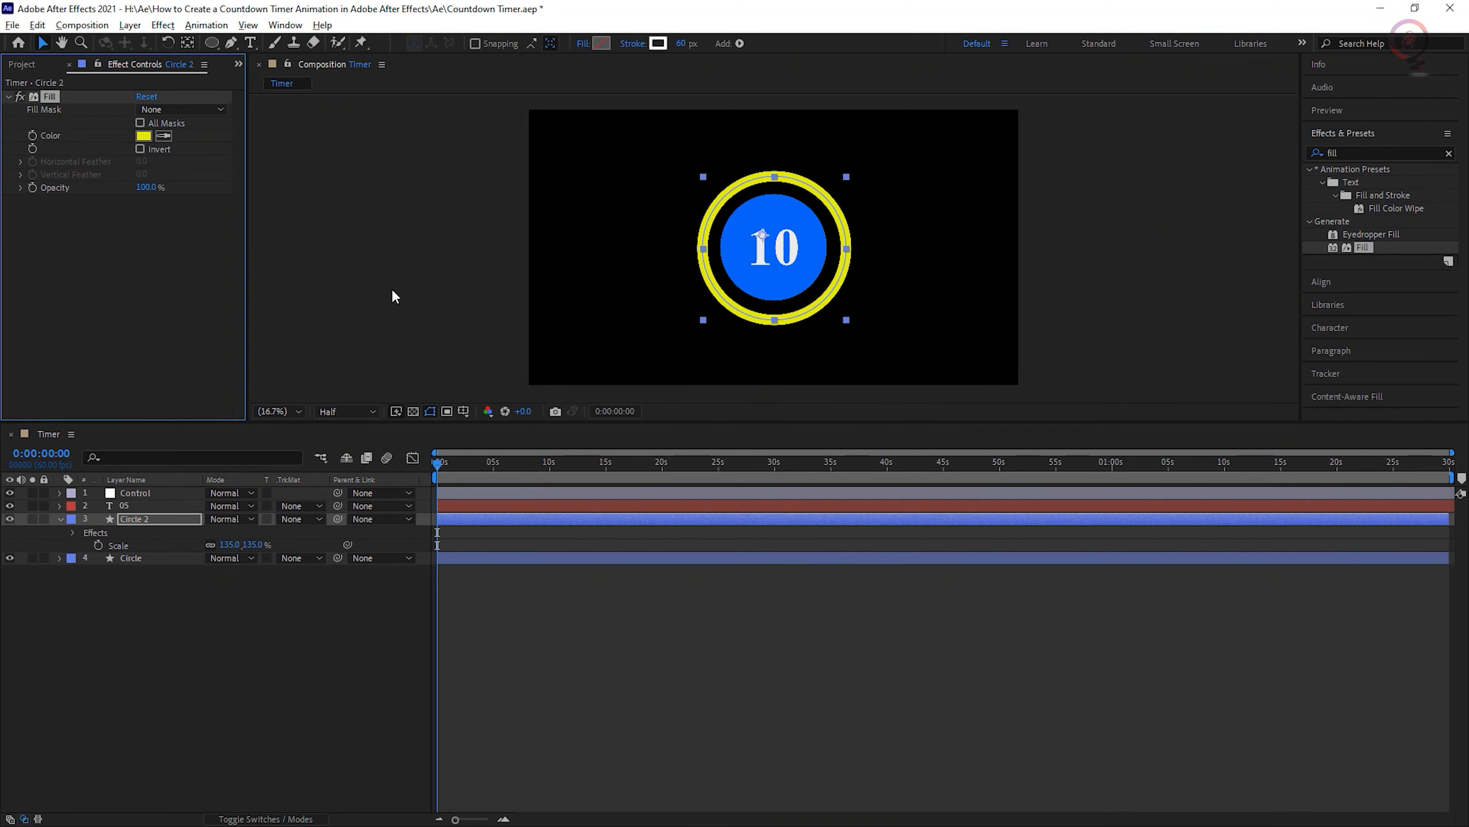
Add dashes to Stroke 1 of Circle 2's Ellipse 1 and set the Dash value to 20.
click(60, 517)
click(127, 517)
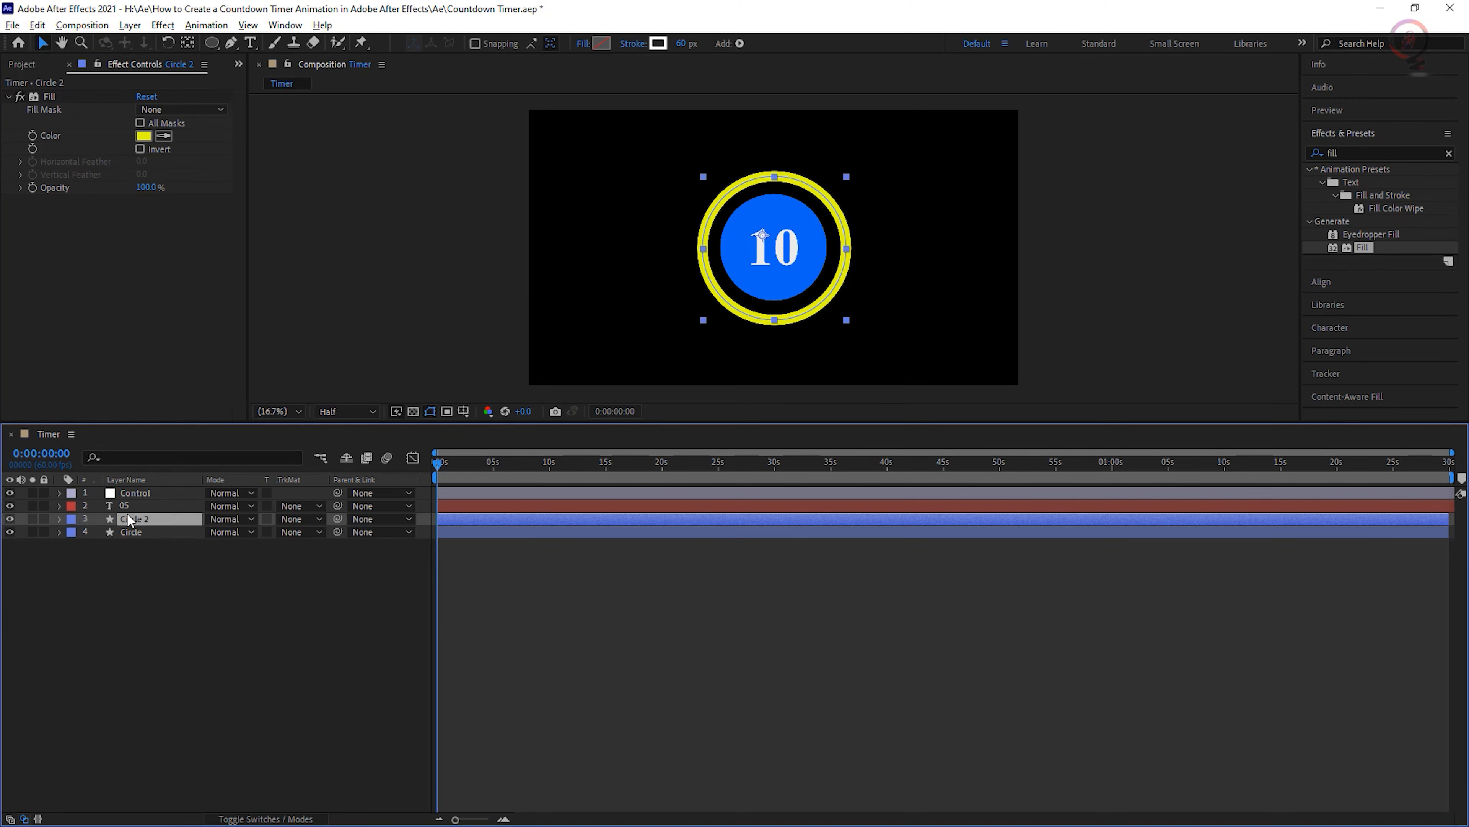
click(60, 518)
click(74, 532)
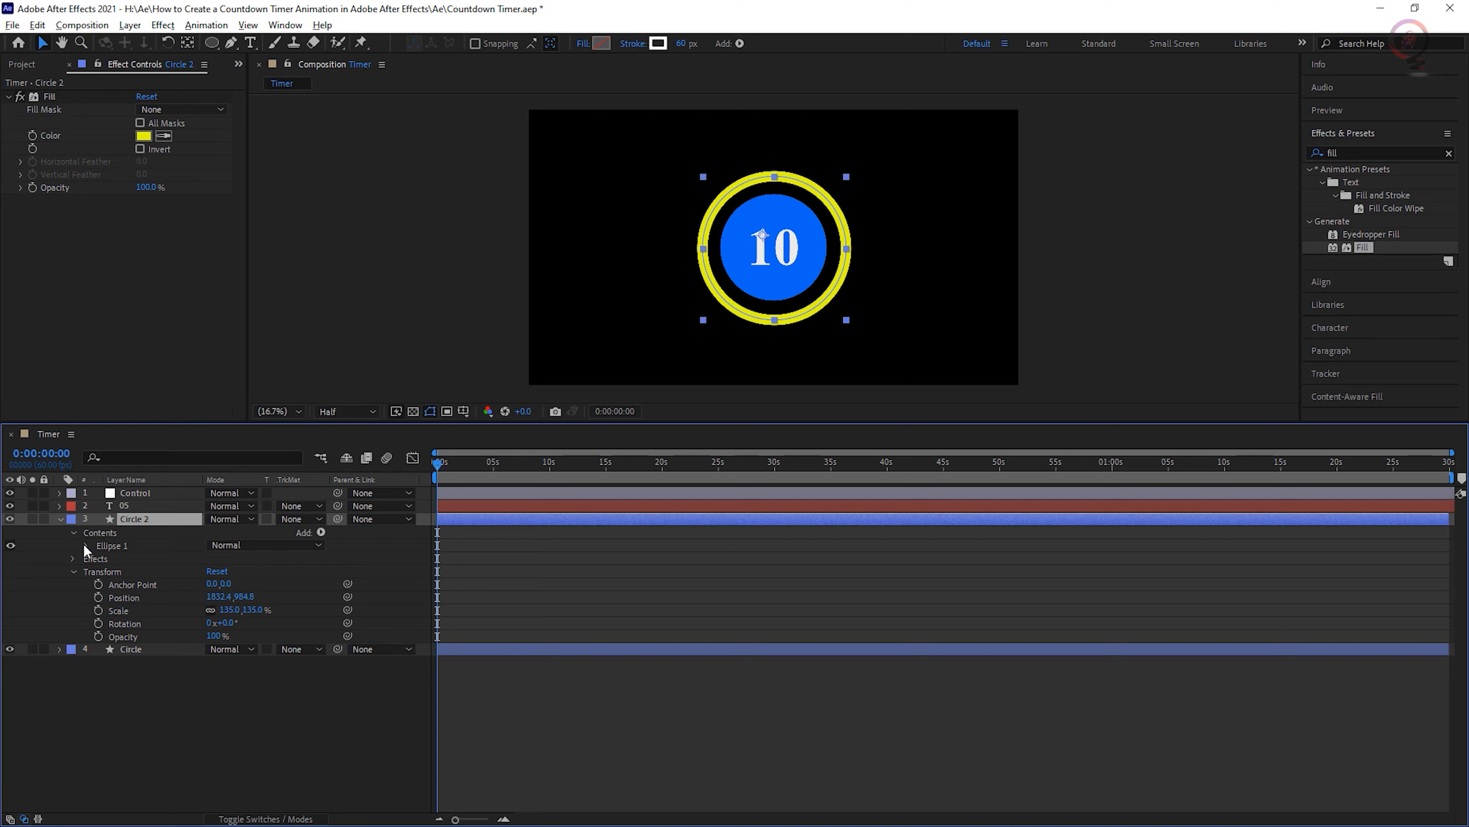
click(86, 546)
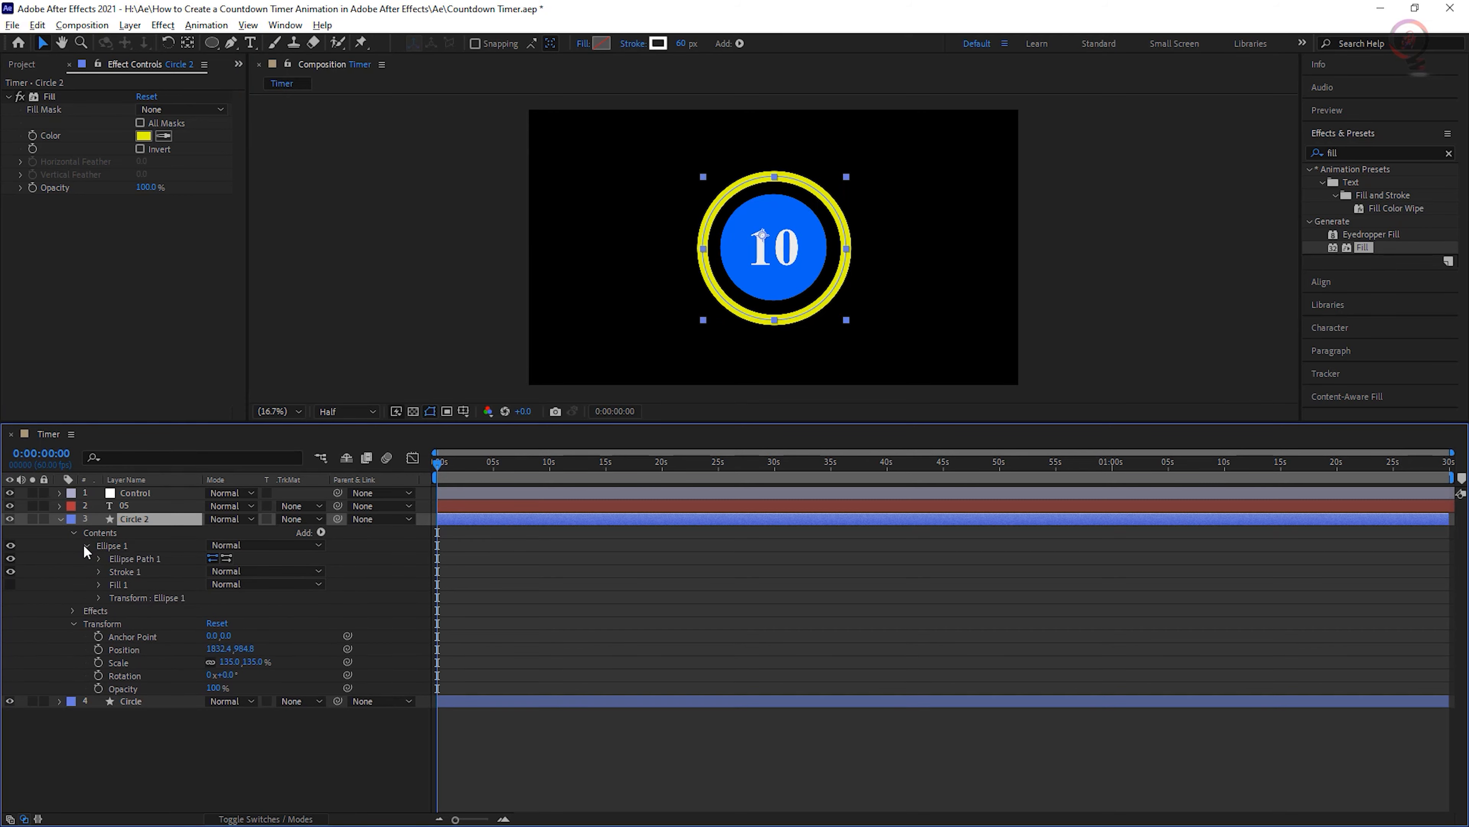
click(99, 570)
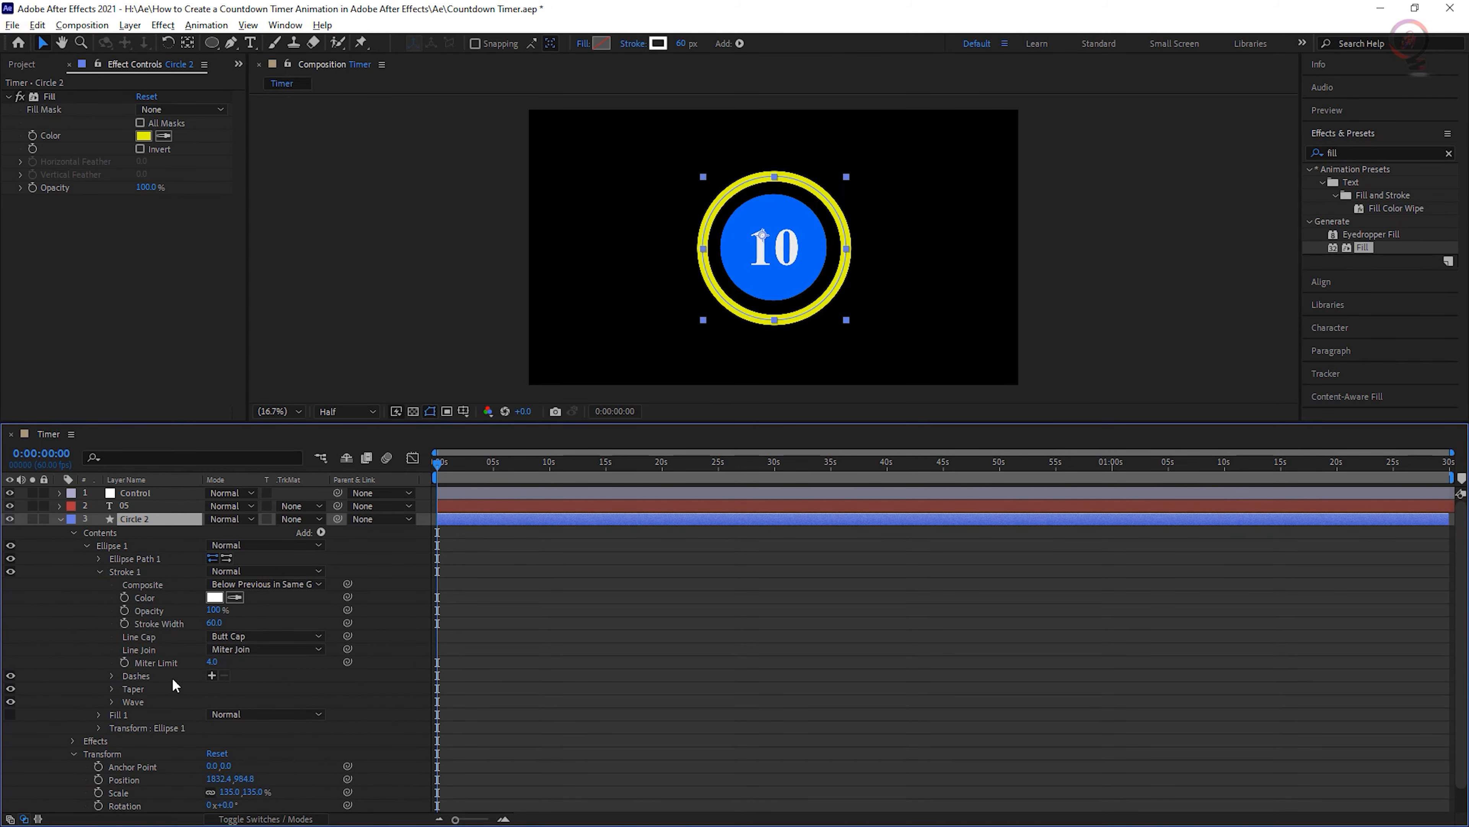
click(212, 675)
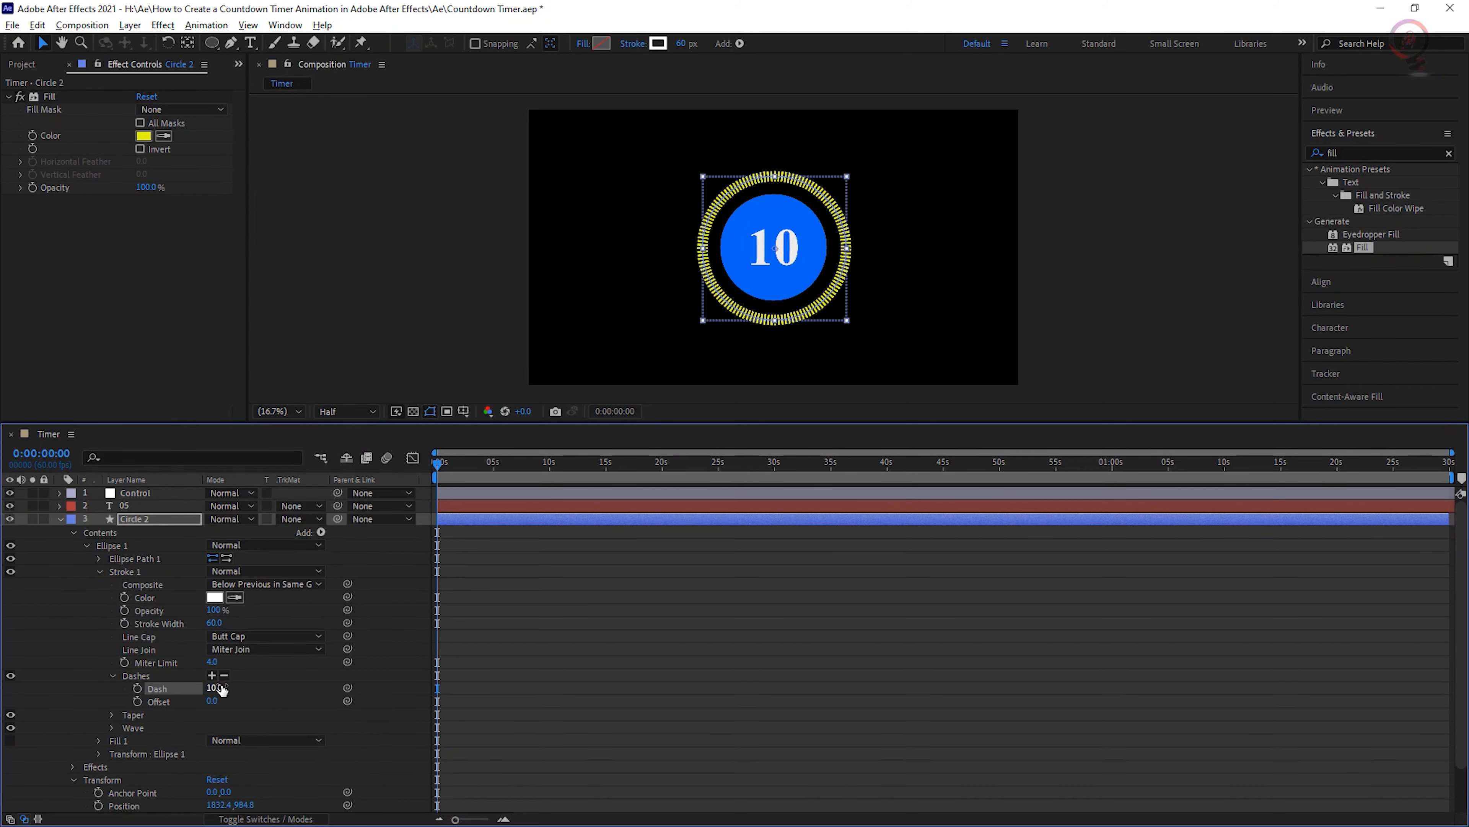
drag(217, 688, 231, 687)
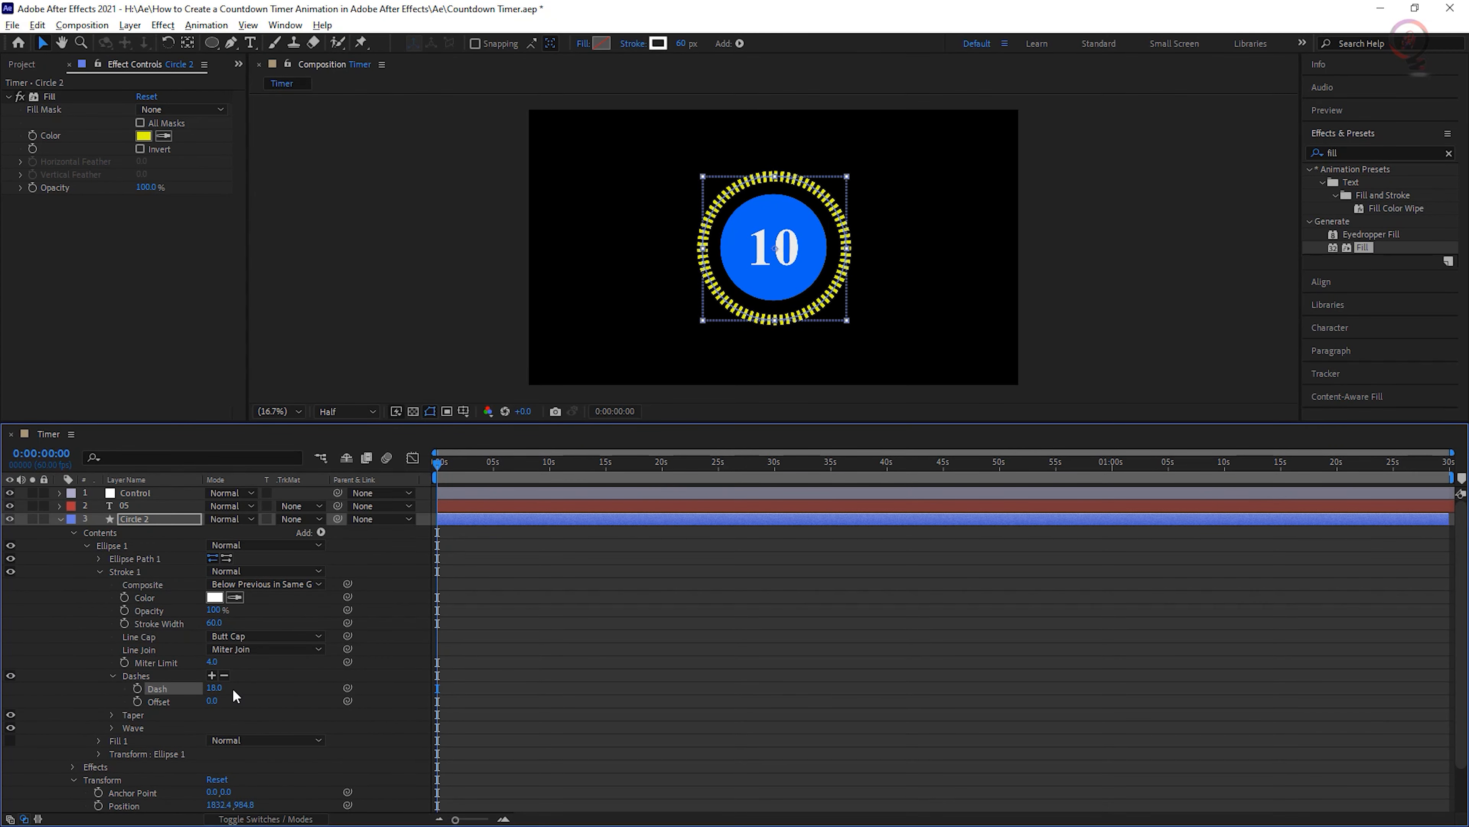
click(215, 687)
text(20)
key(Return)
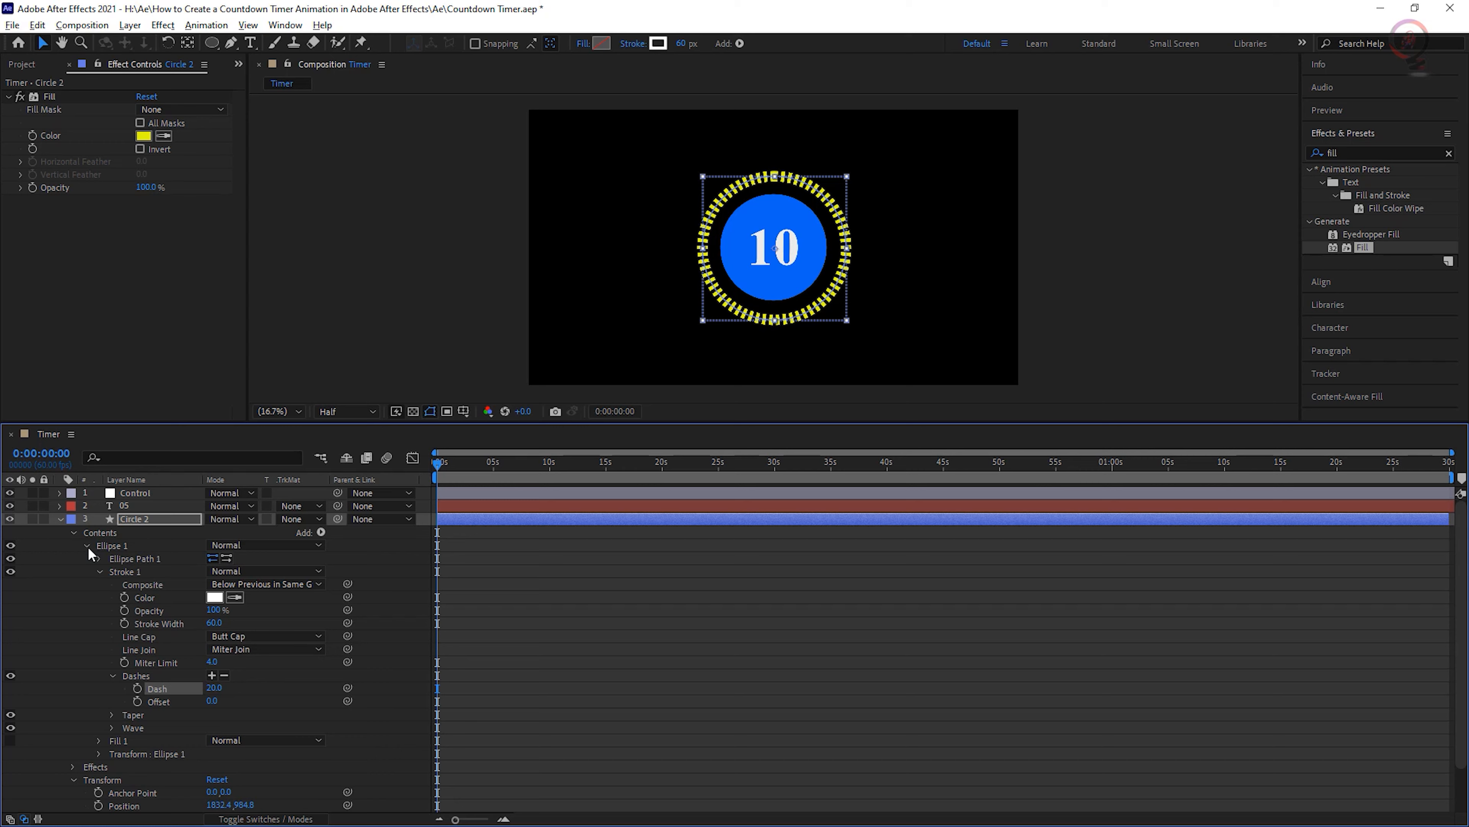
click(73, 532)
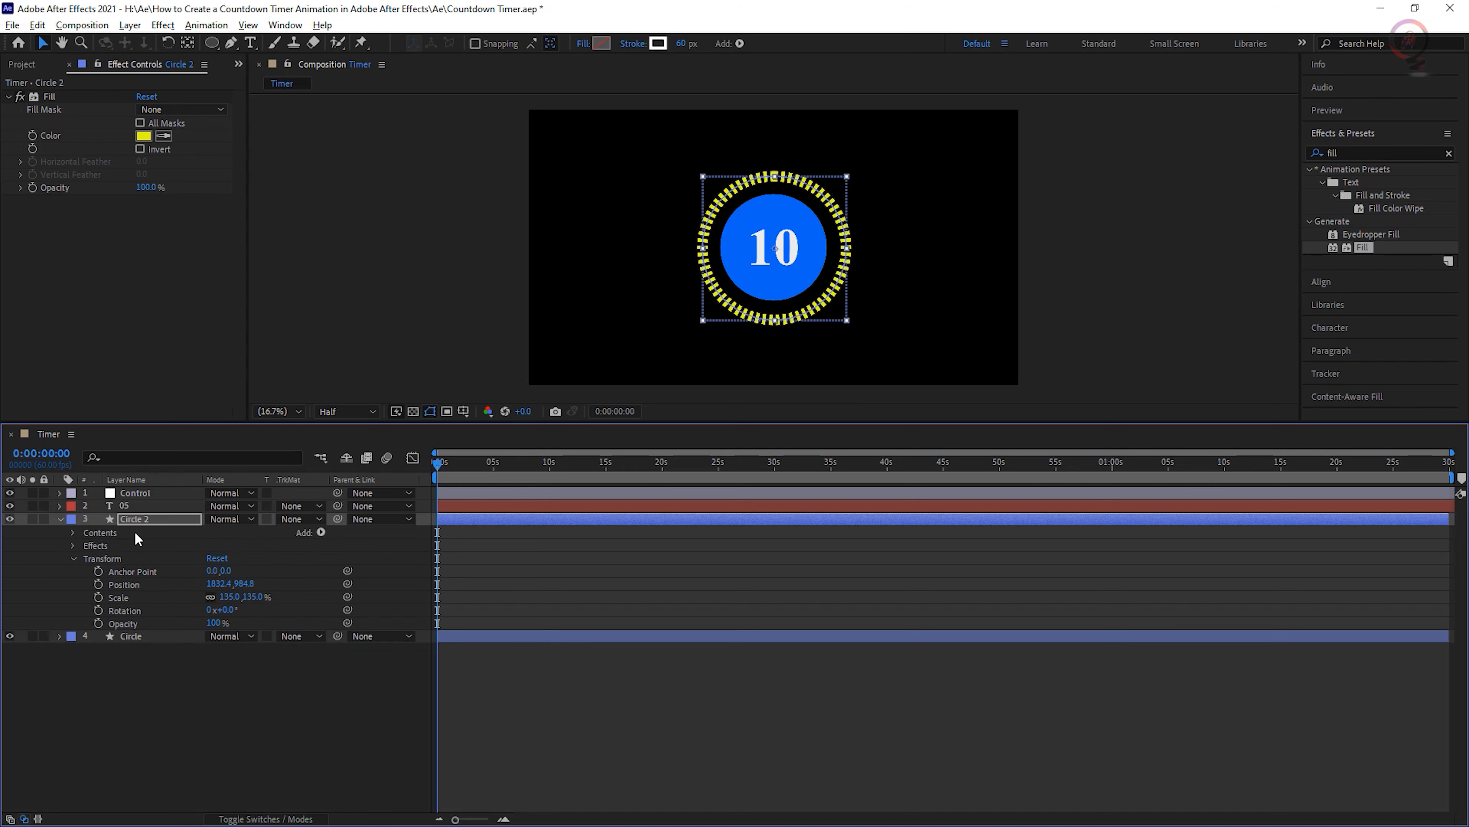
Apply the Stylize Glow effect to the Circle 2 layer and set its Glow Radius to 100.
click(153, 523)
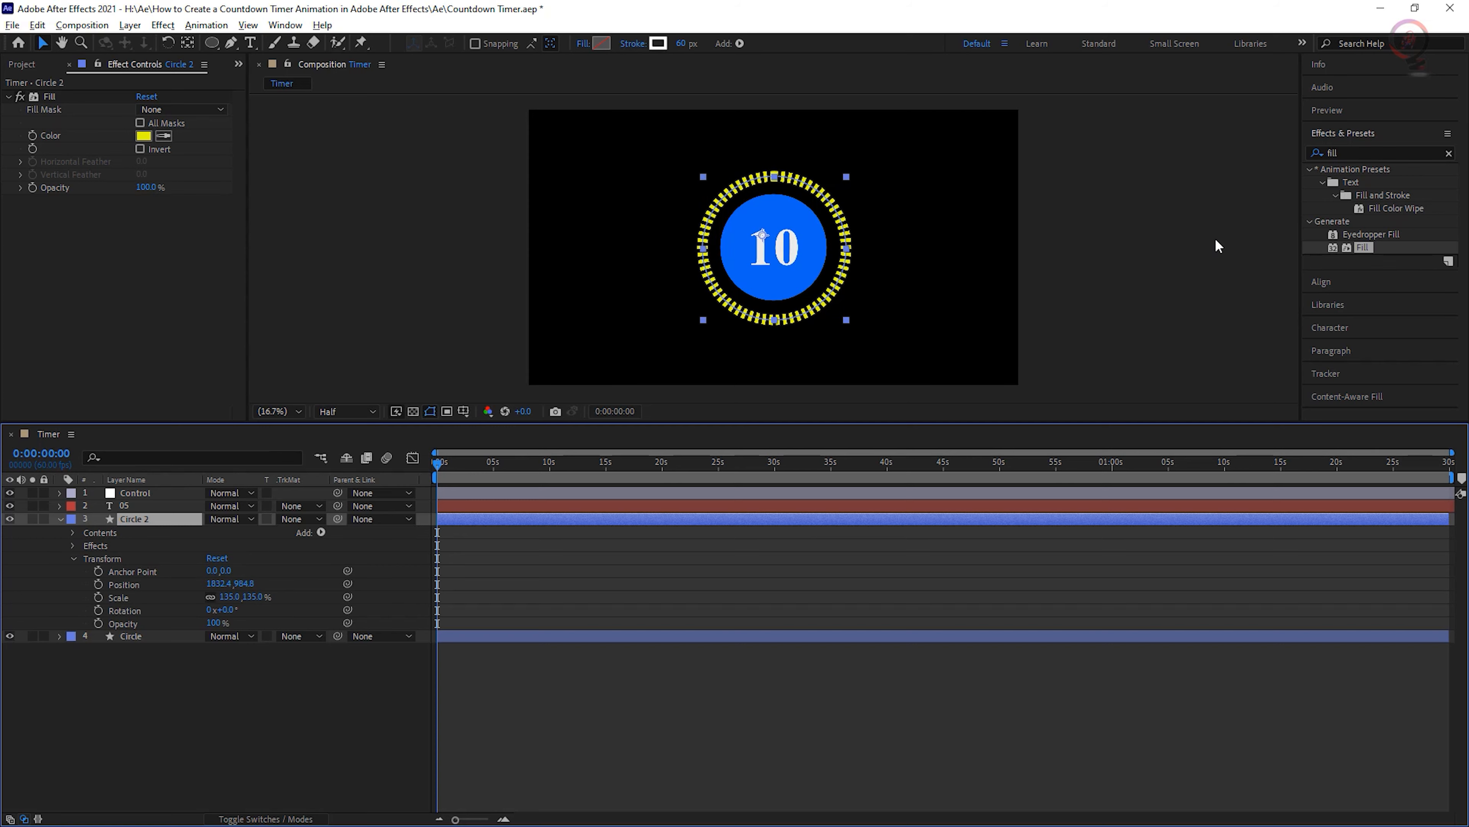
click(1359, 148)
text(glow)
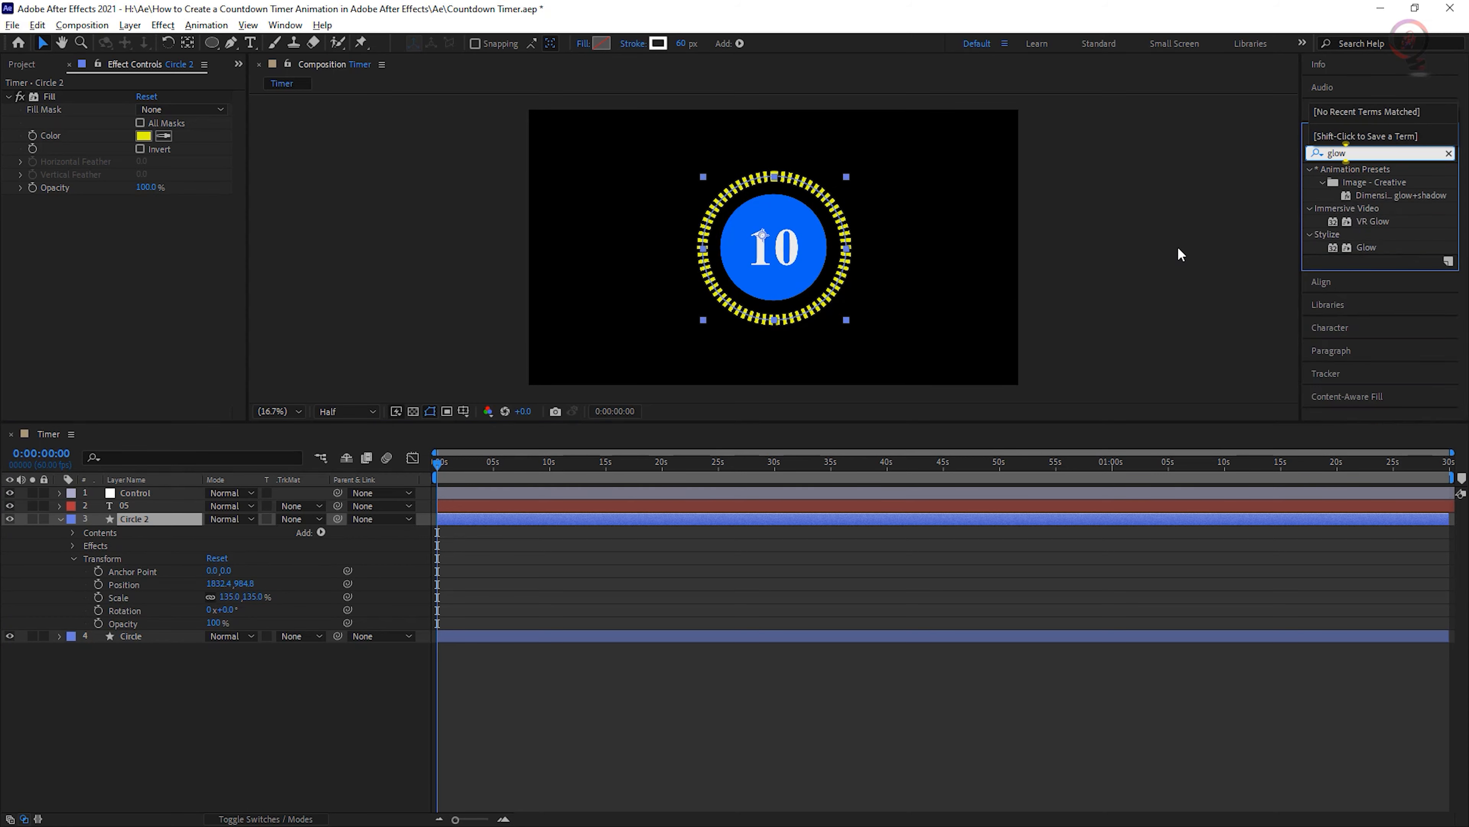
drag(1373, 248, 154, 520)
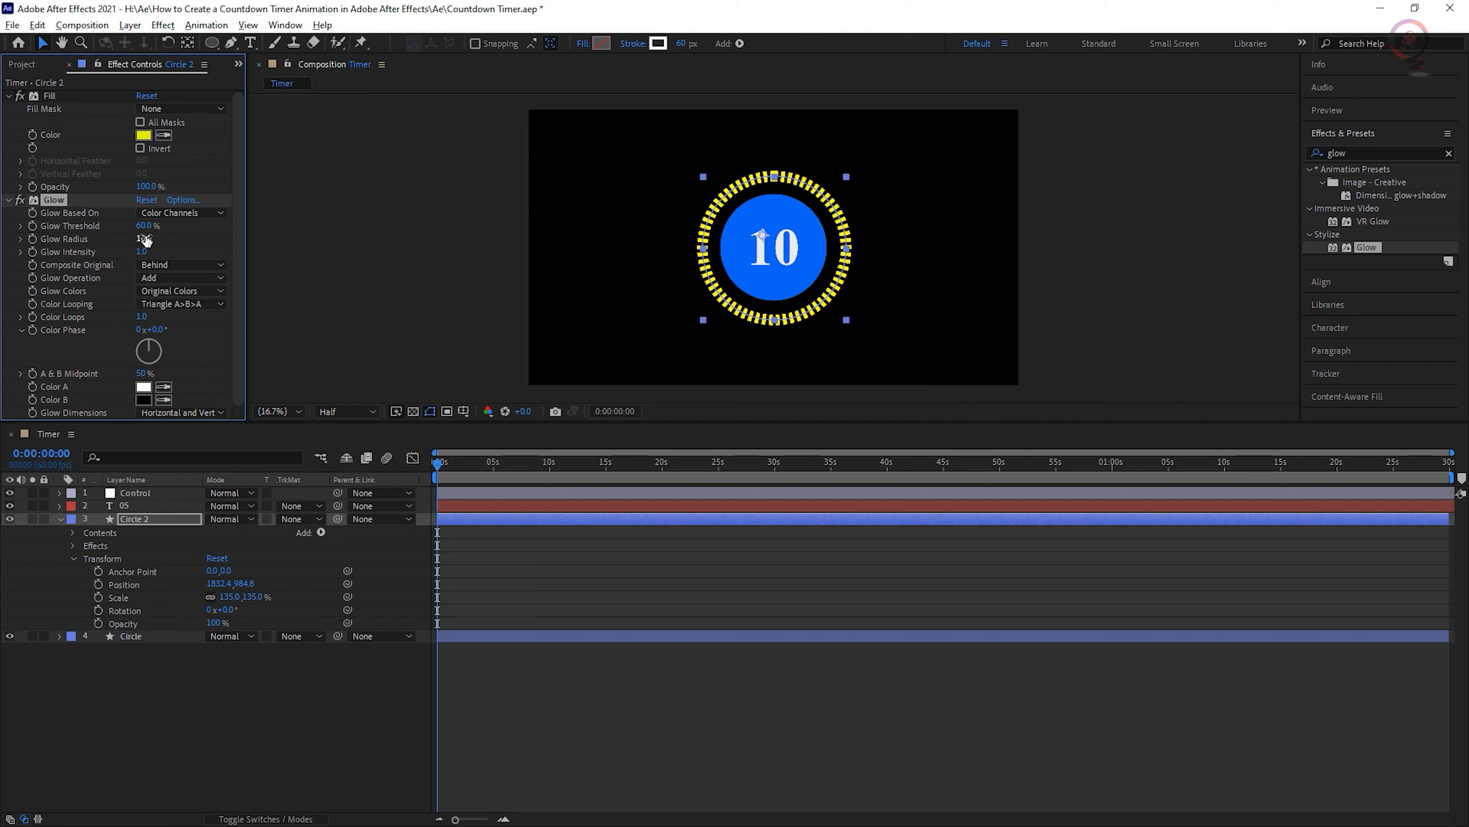
click(145, 238)
text(100)
key(Return)
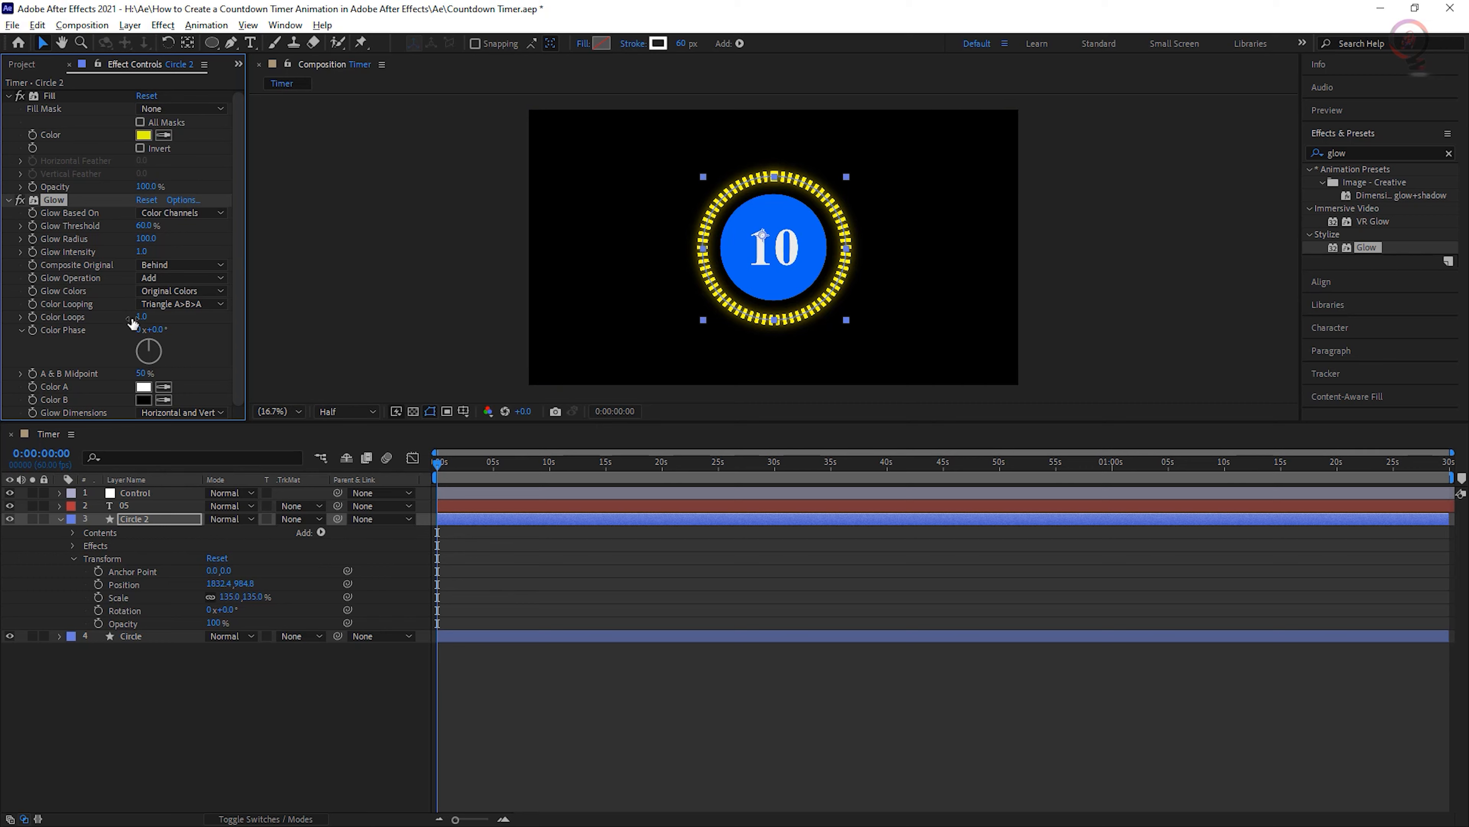
Switch the Glow effect off and on to compare the dashed ring with and without it.
click(19, 201)
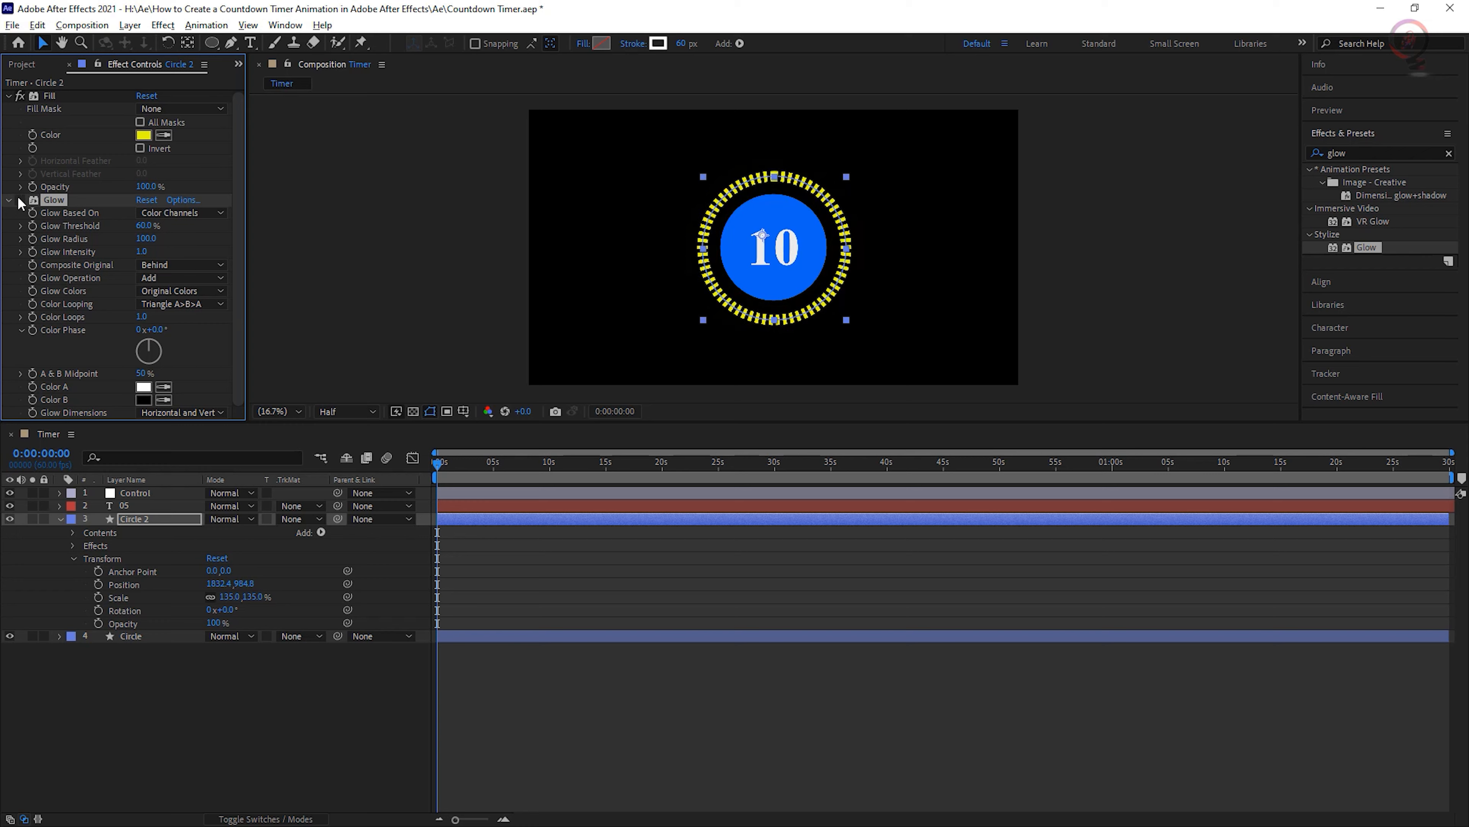
click(20, 201)
click(19, 200)
click(20, 200)
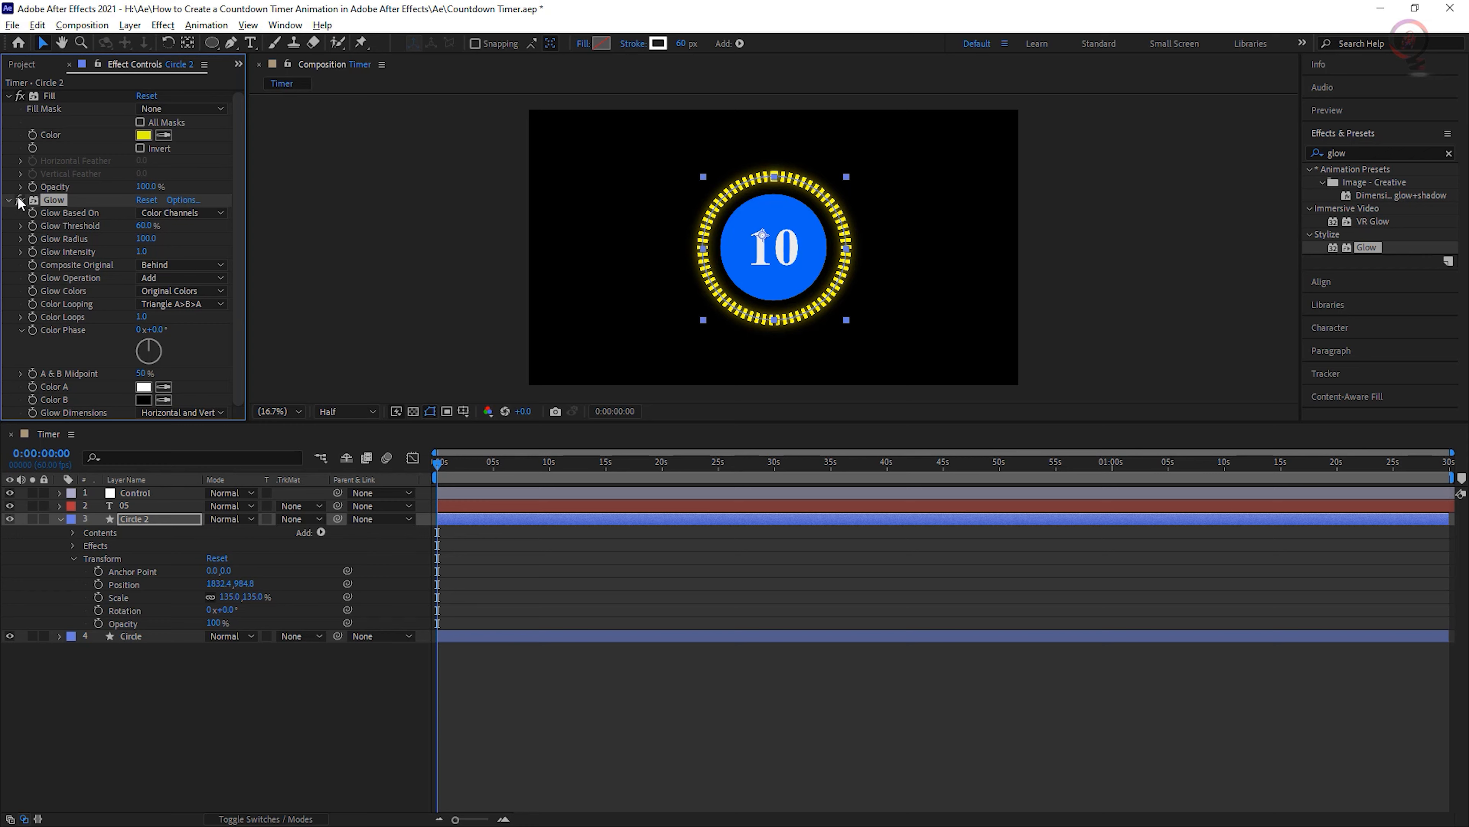
Save the project and duplicate the Circle 2 layer.
key(ctrl+s)
click(60, 518)
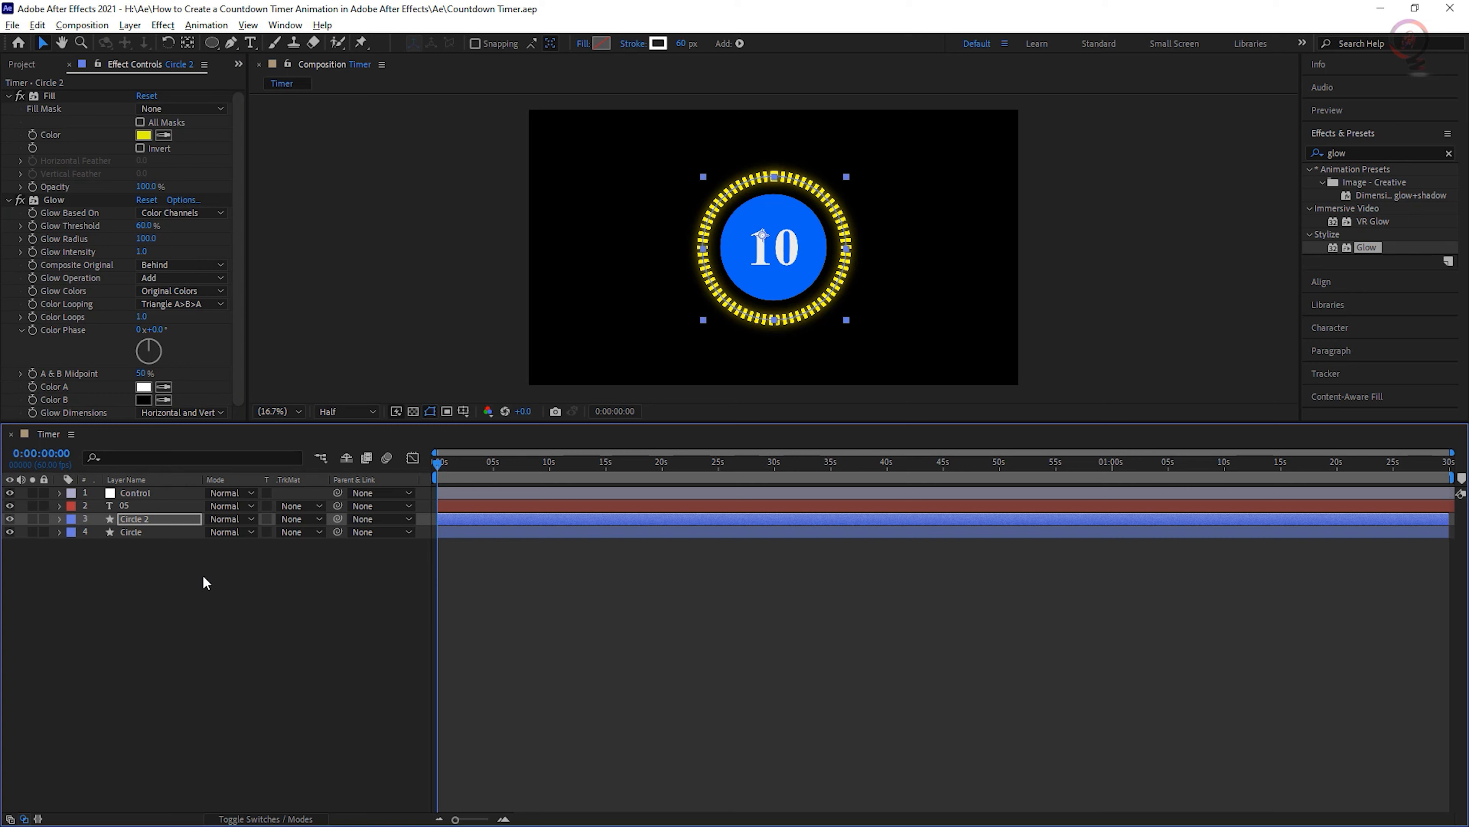
click(144, 519)
key(ctrl+d)
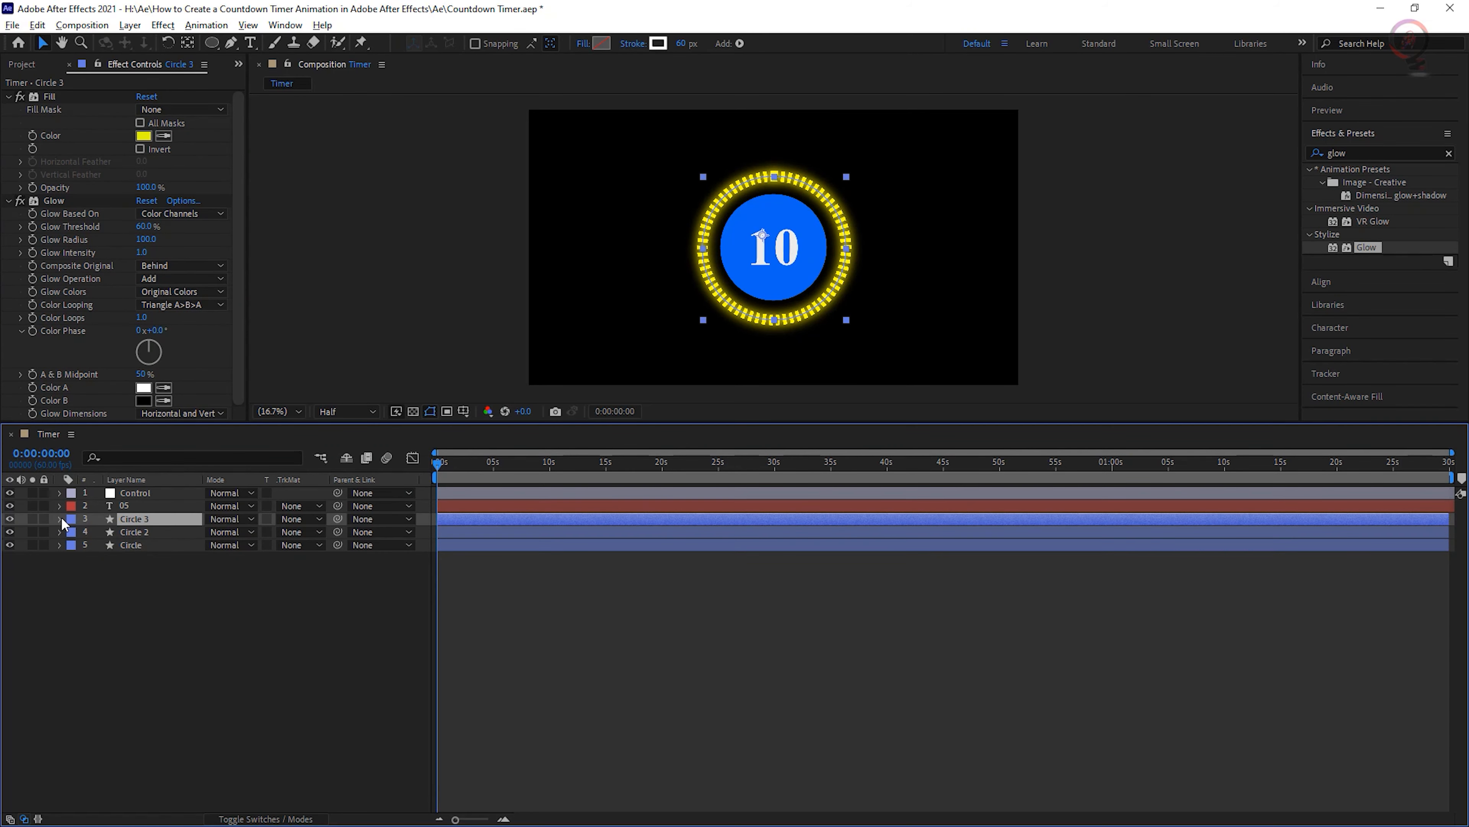
Turn off the Glow effect on the Circle 3 layer and set the layer's opacity to 20%.
key(e)
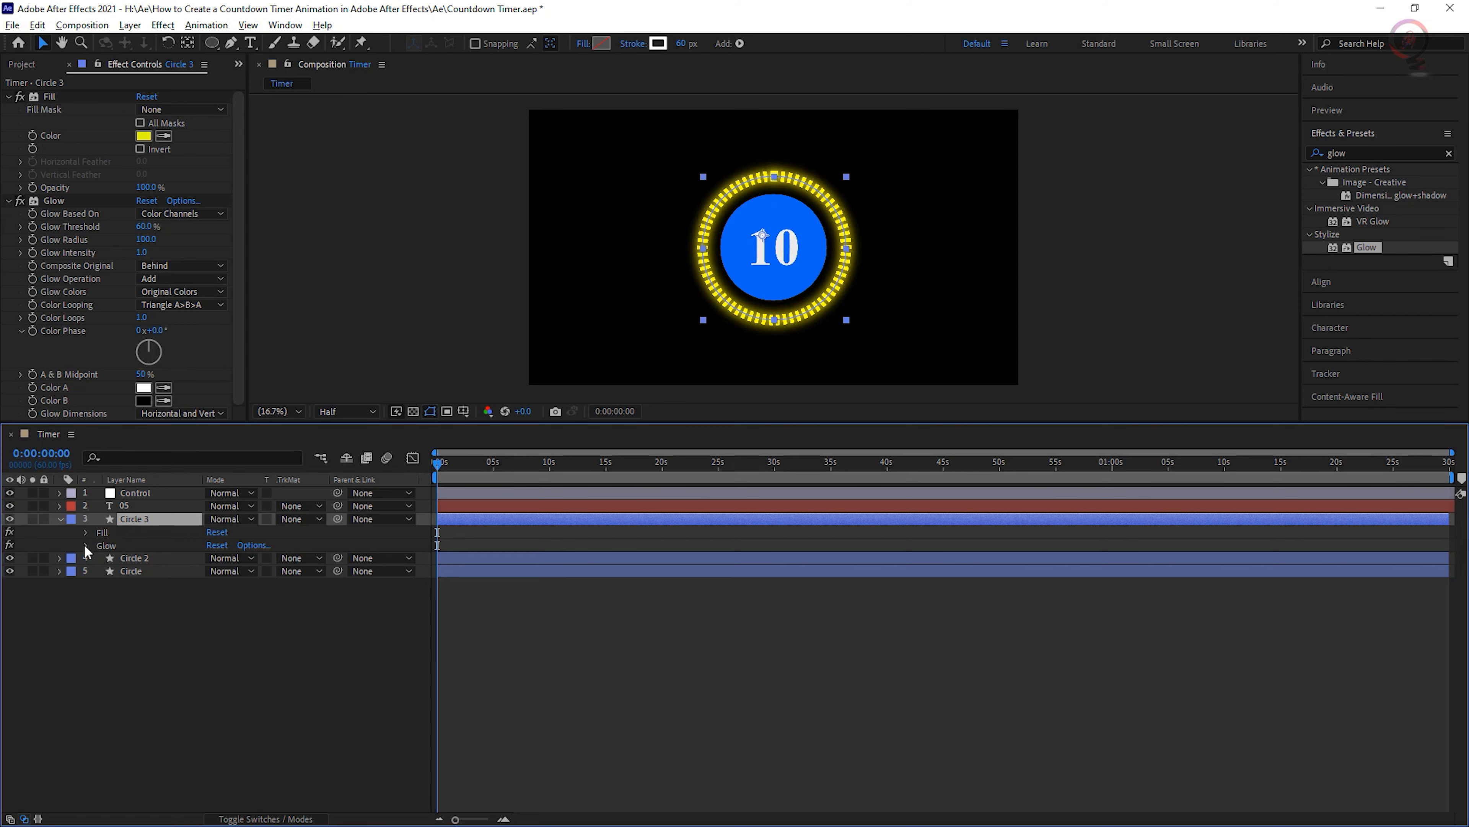
click(10, 544)
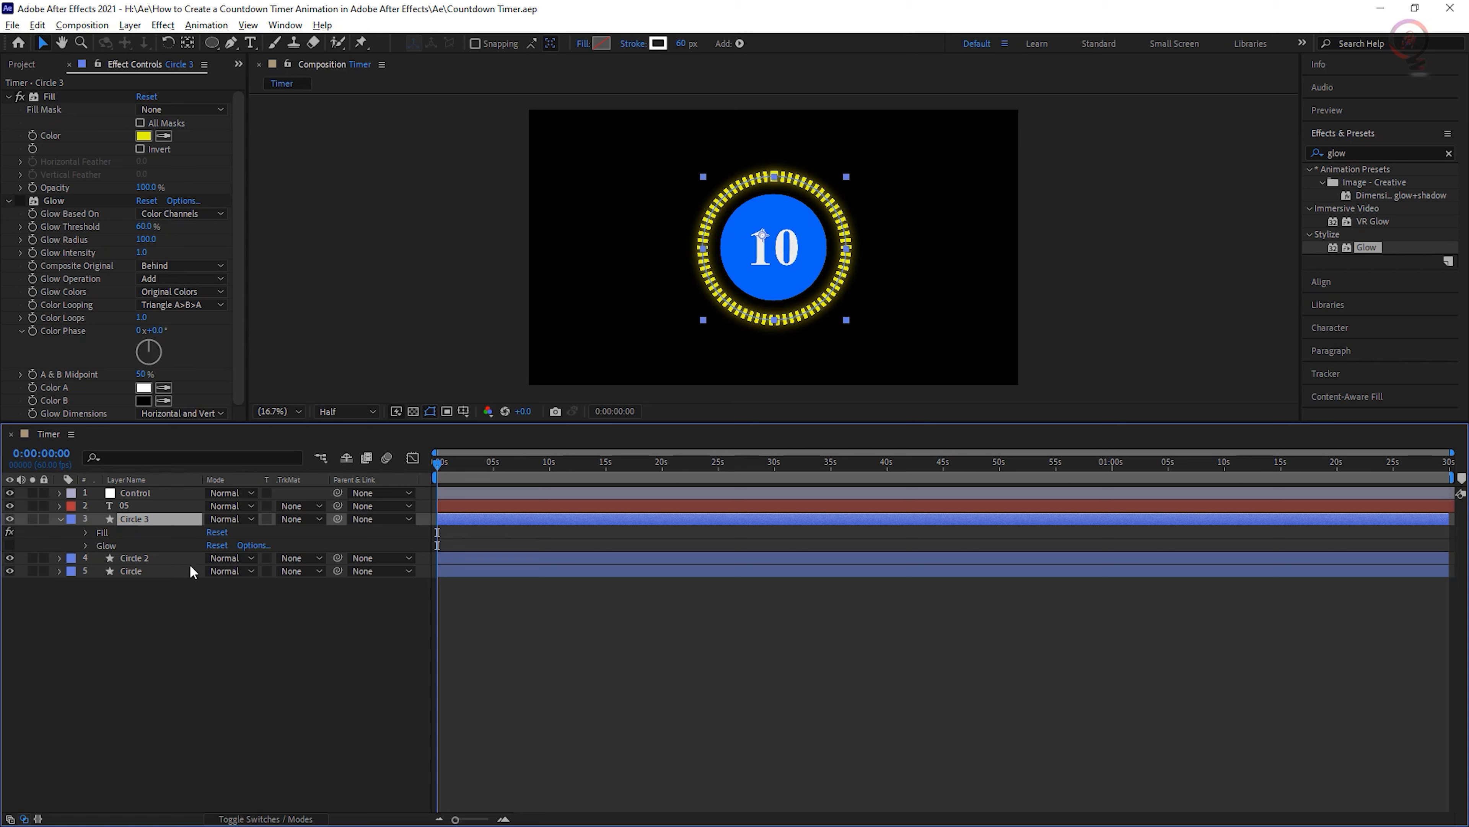
click(150, 510)
click(150, 518)
key(t)
click(217, 532)
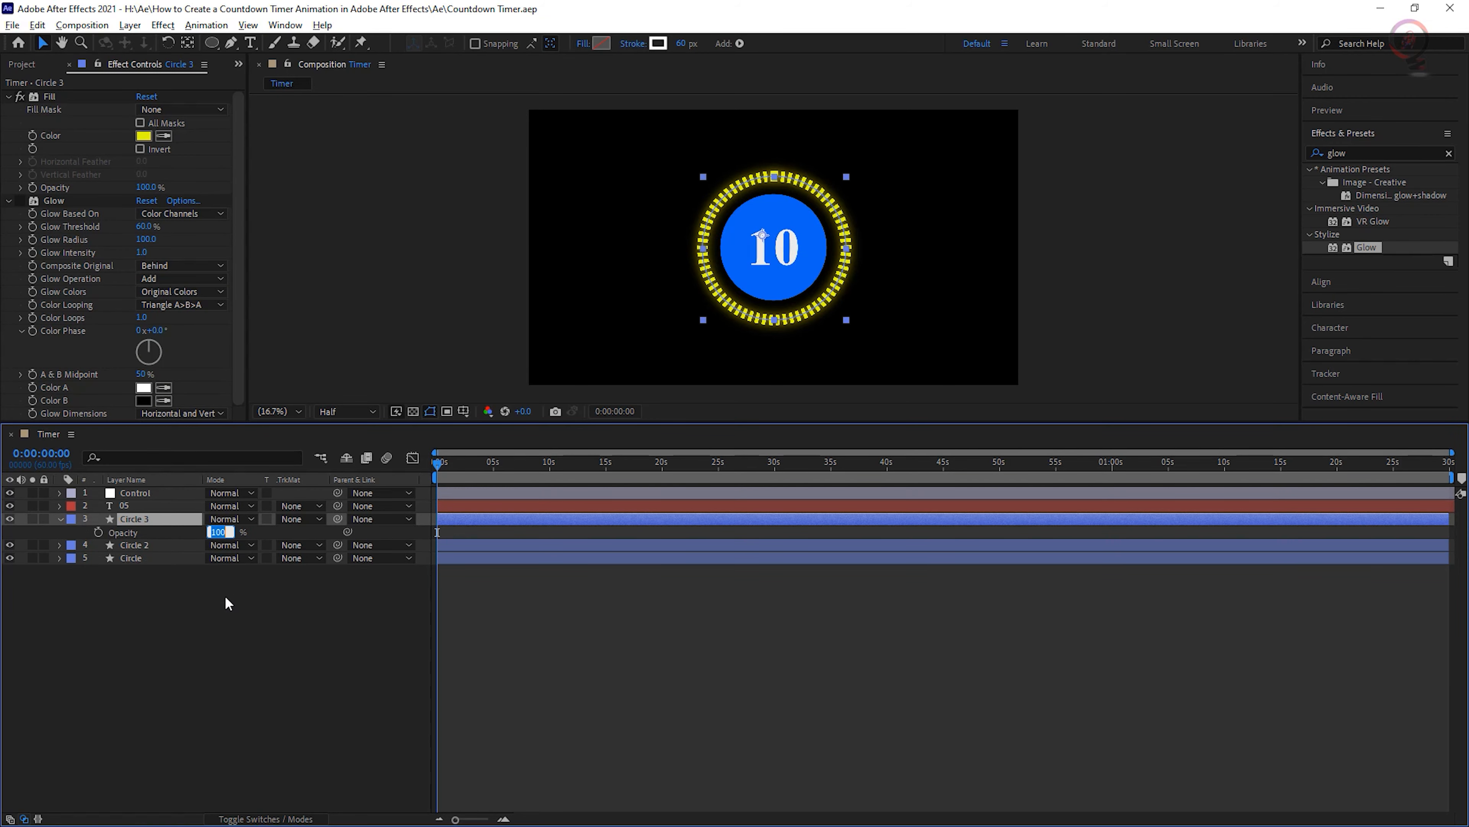
text(20)
key(Return)
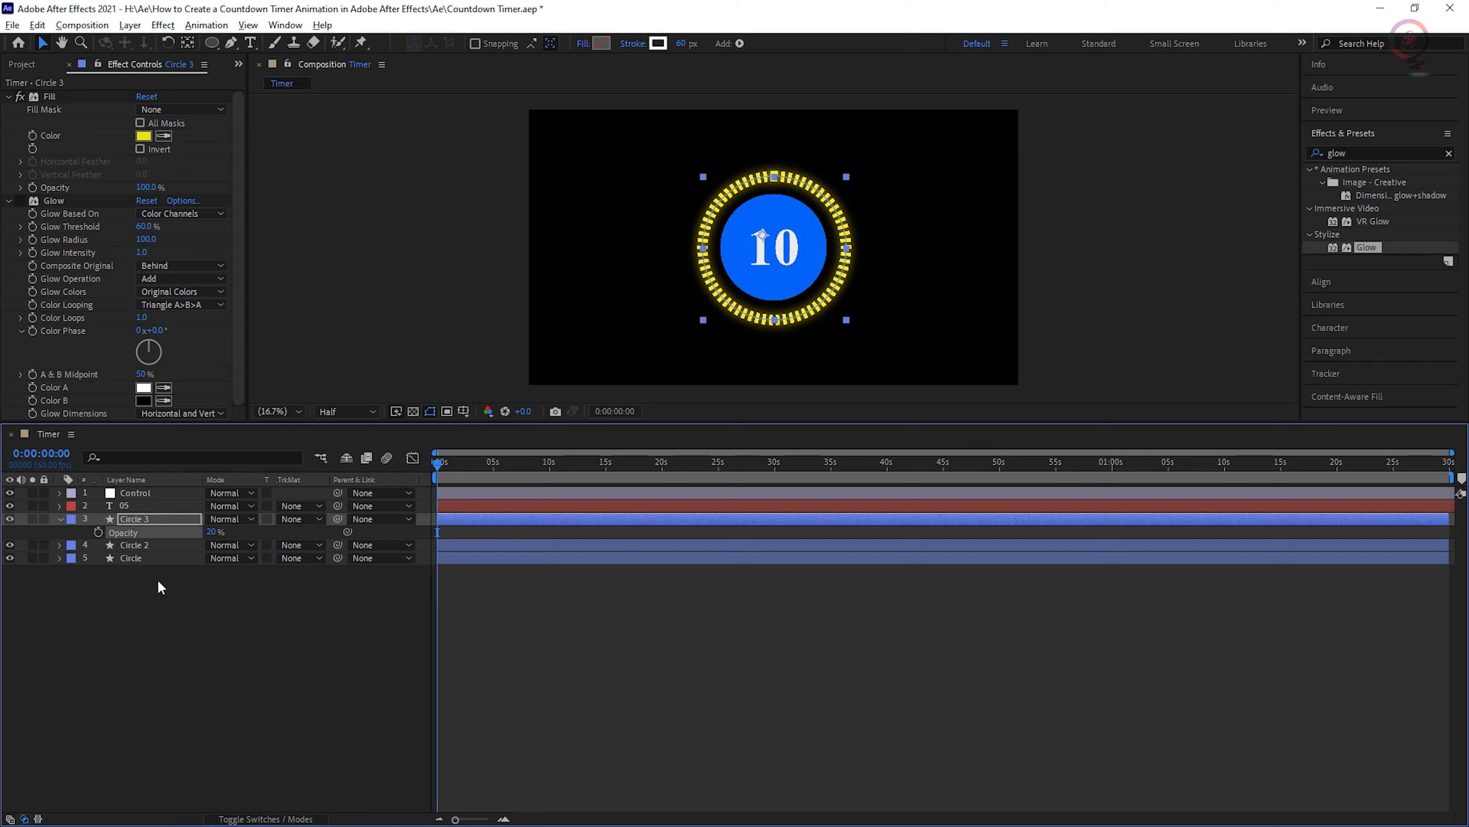
Rename the Circle 3 layer to "Ring 1".
click(152, 521)
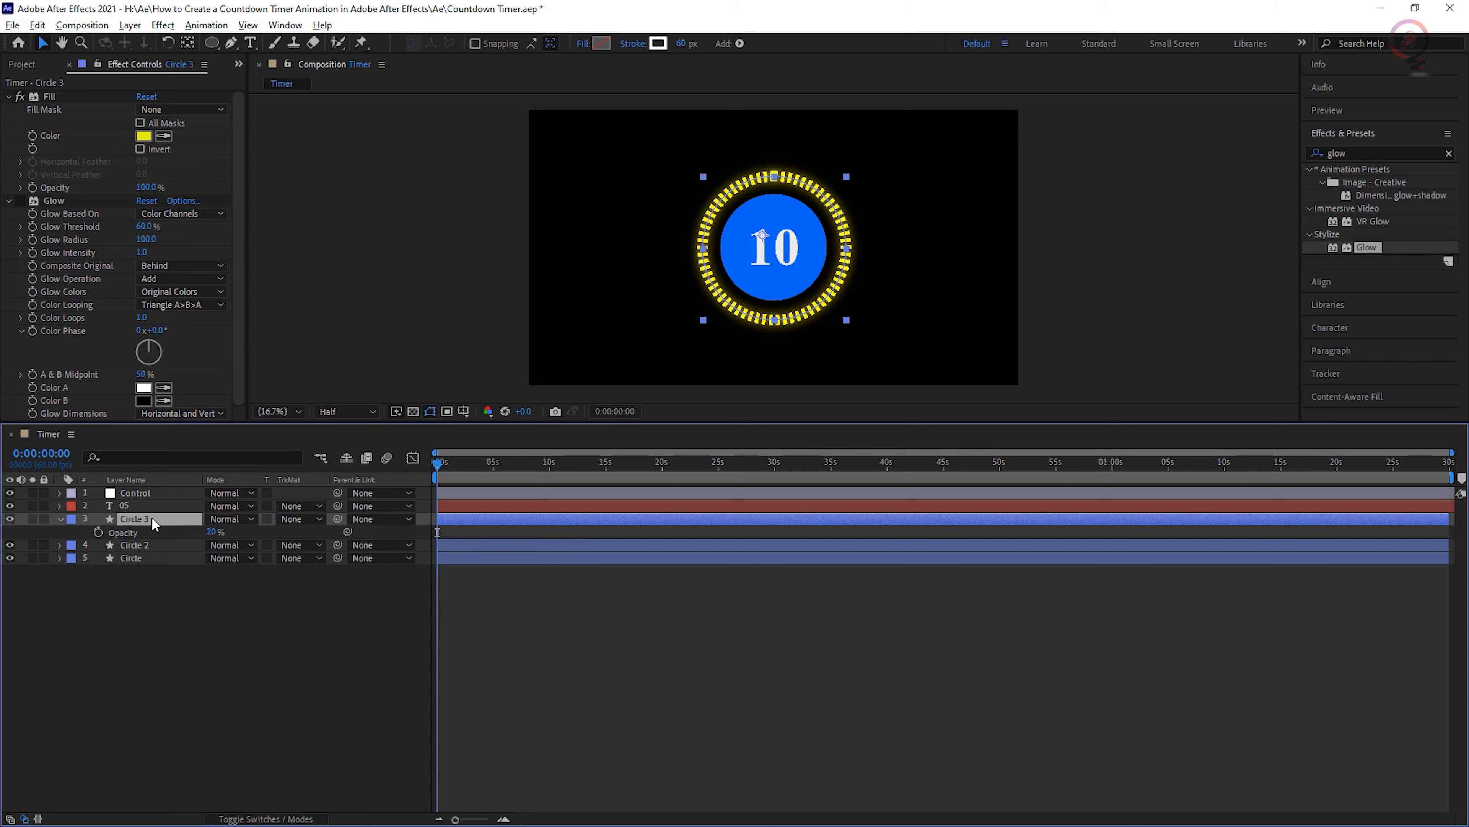
key(Return)
text(R)
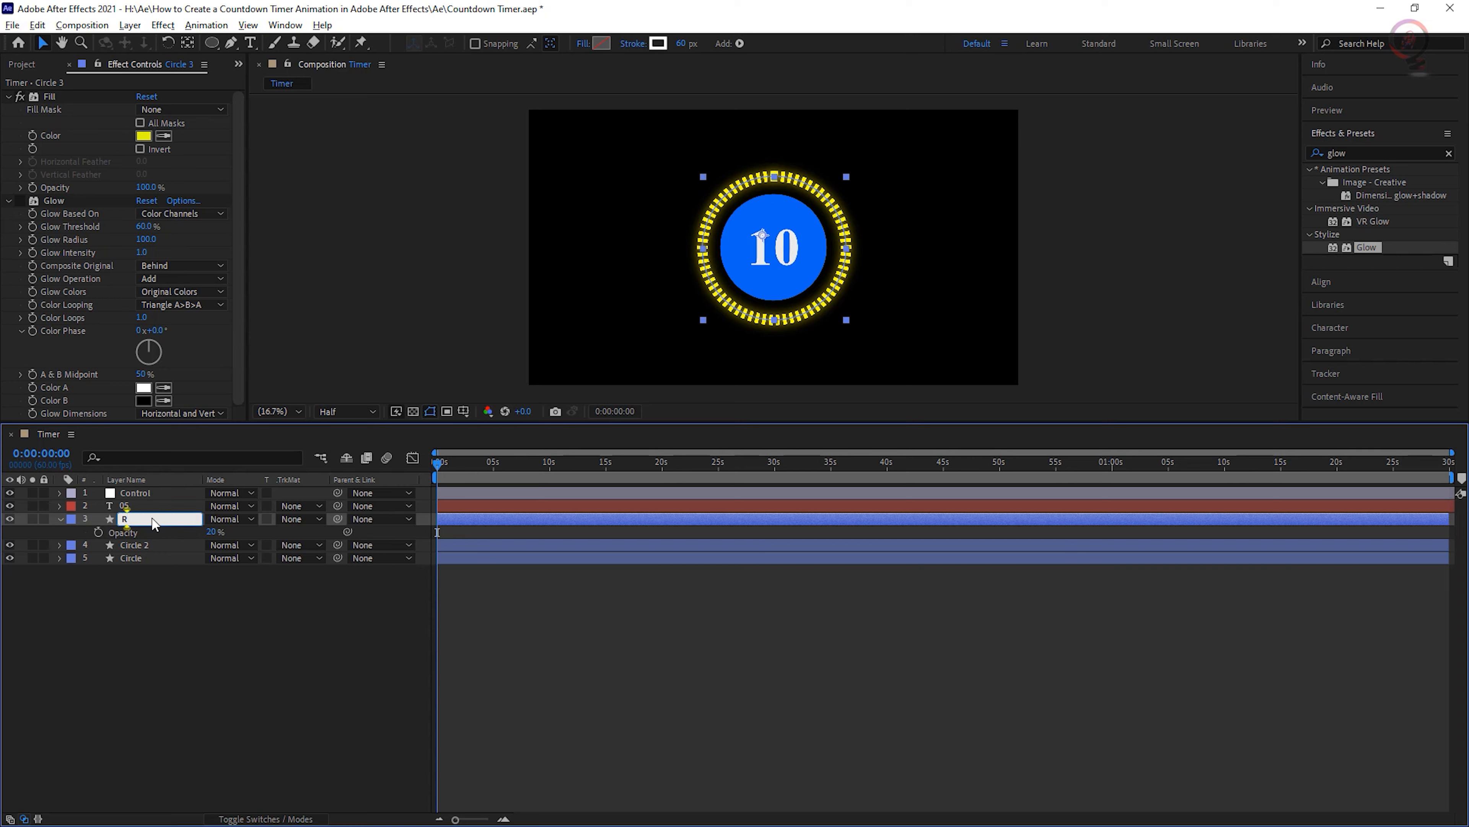
text(ing 1)
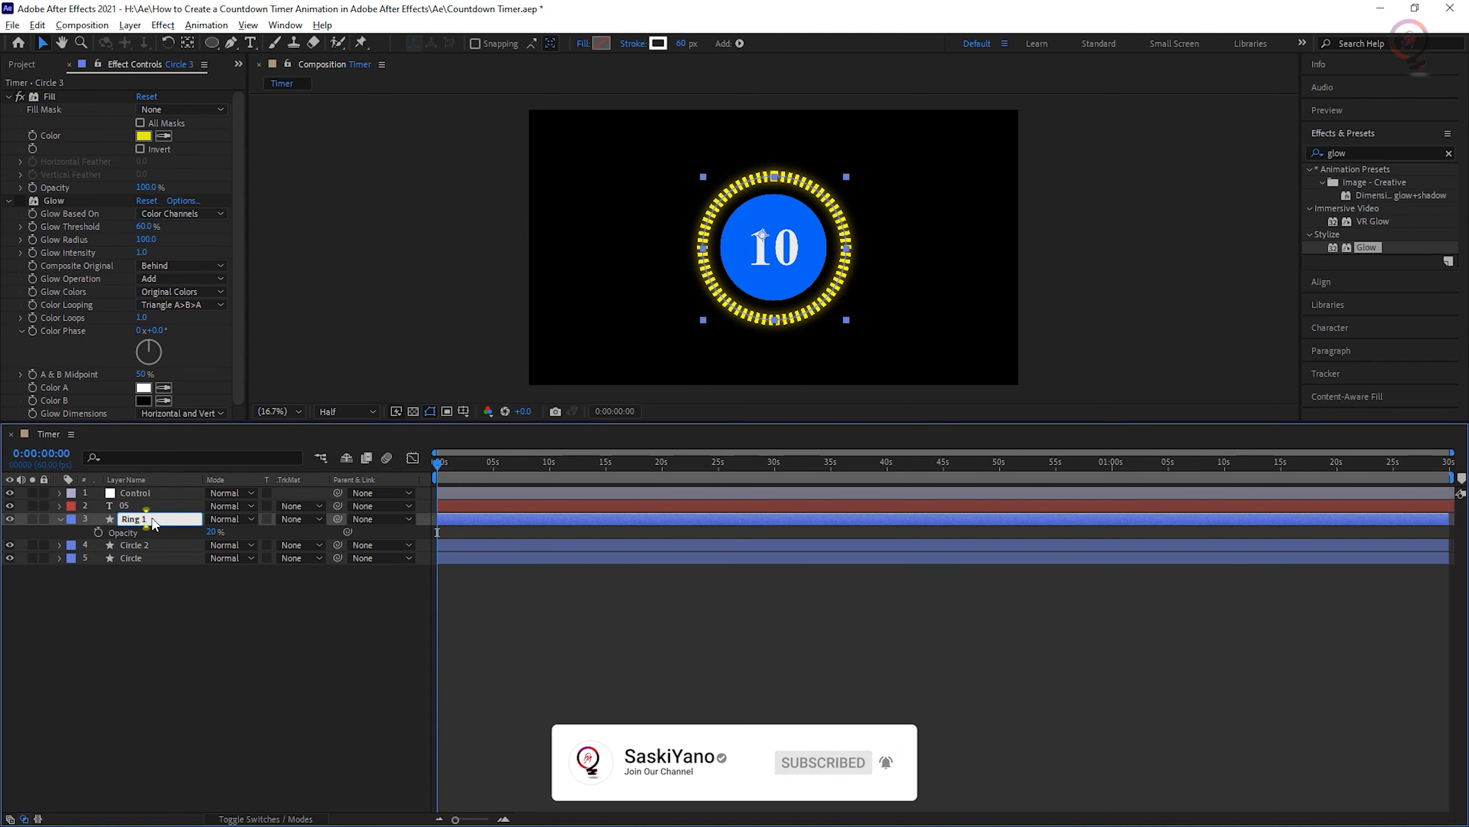
key(Return)
Rename the Circle 2 layer to "Ring 2" and move it above Ring 1 in the layer order.
click(141, 545)
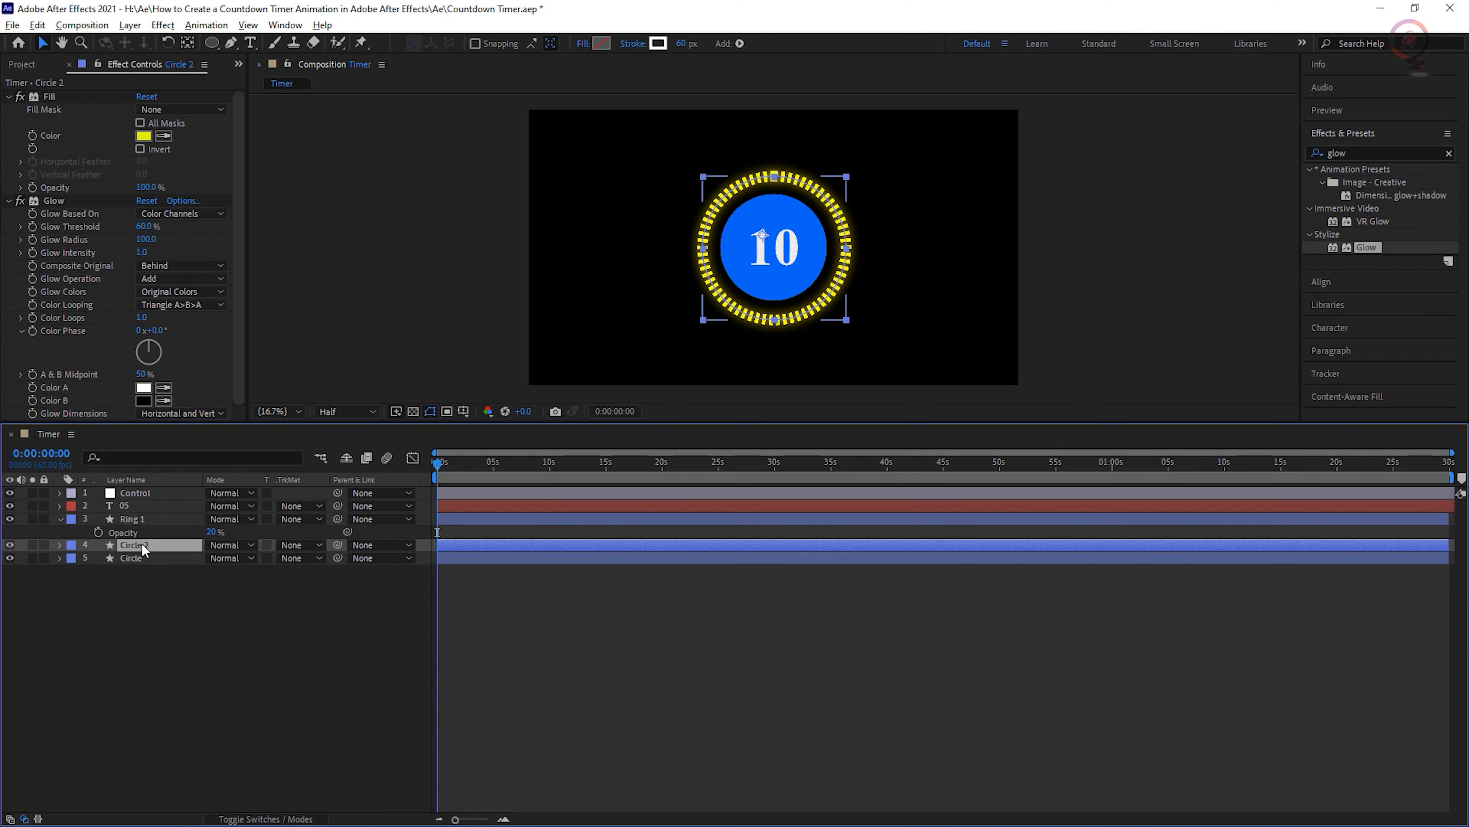
key(Return)
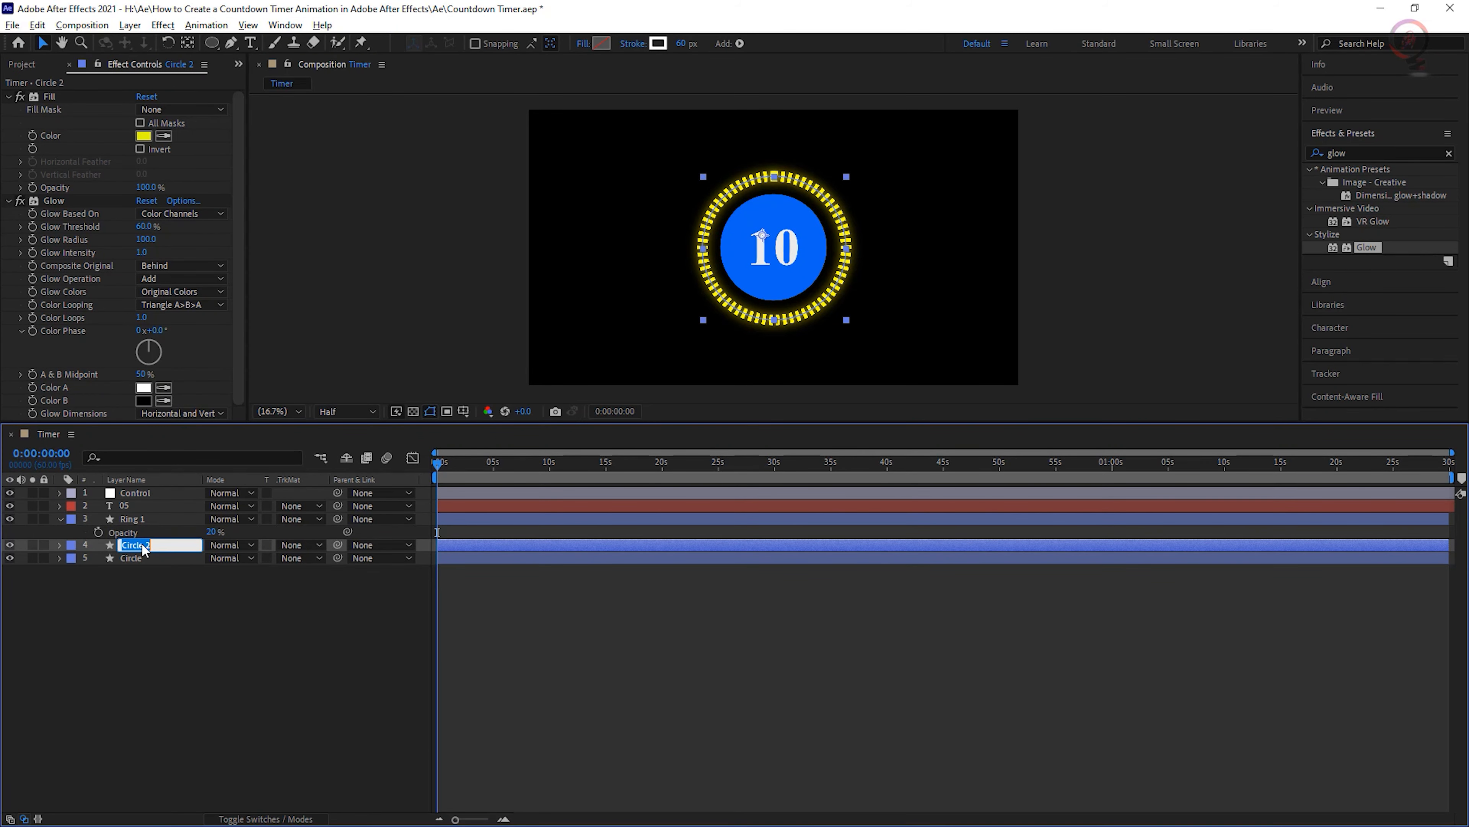
text(Ring 2)
key(Return)
drag(144, 550, 157, 520)
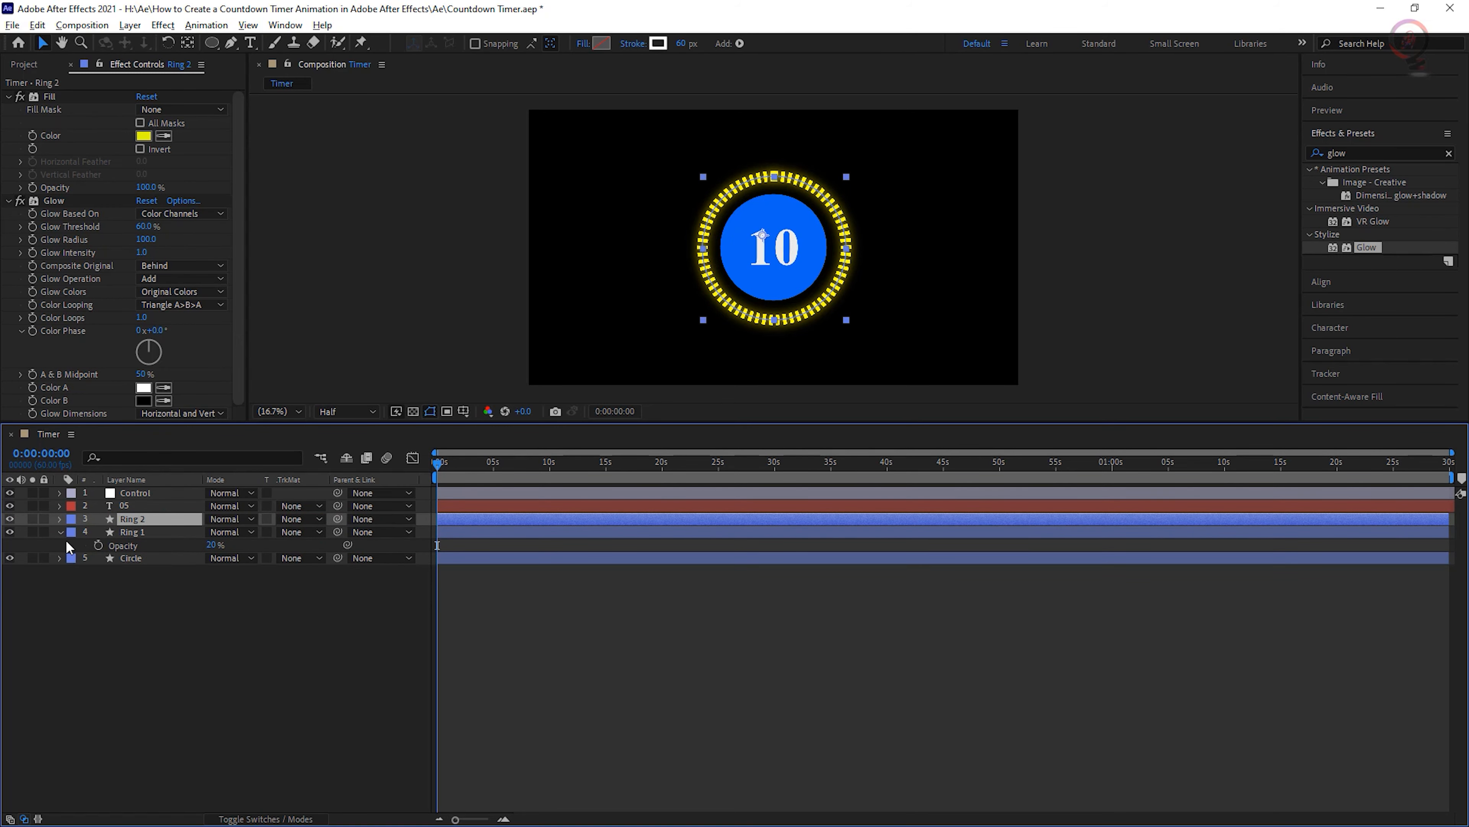
Toggle the visibility of Ring 2 off and on, and preview the countdown with both rings.
click(10, 518)
click(10, 518)
key(space)
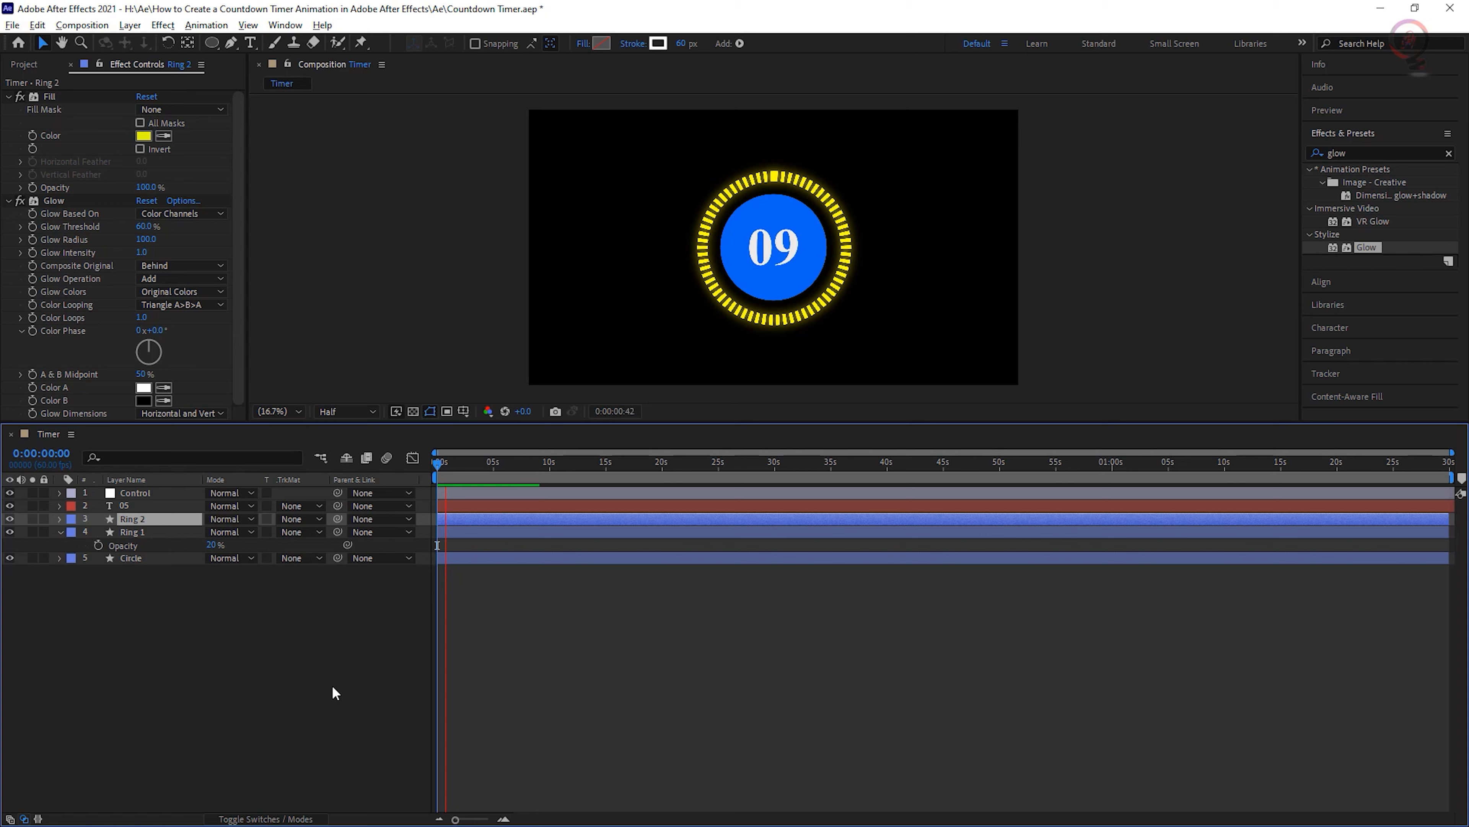
key(space)
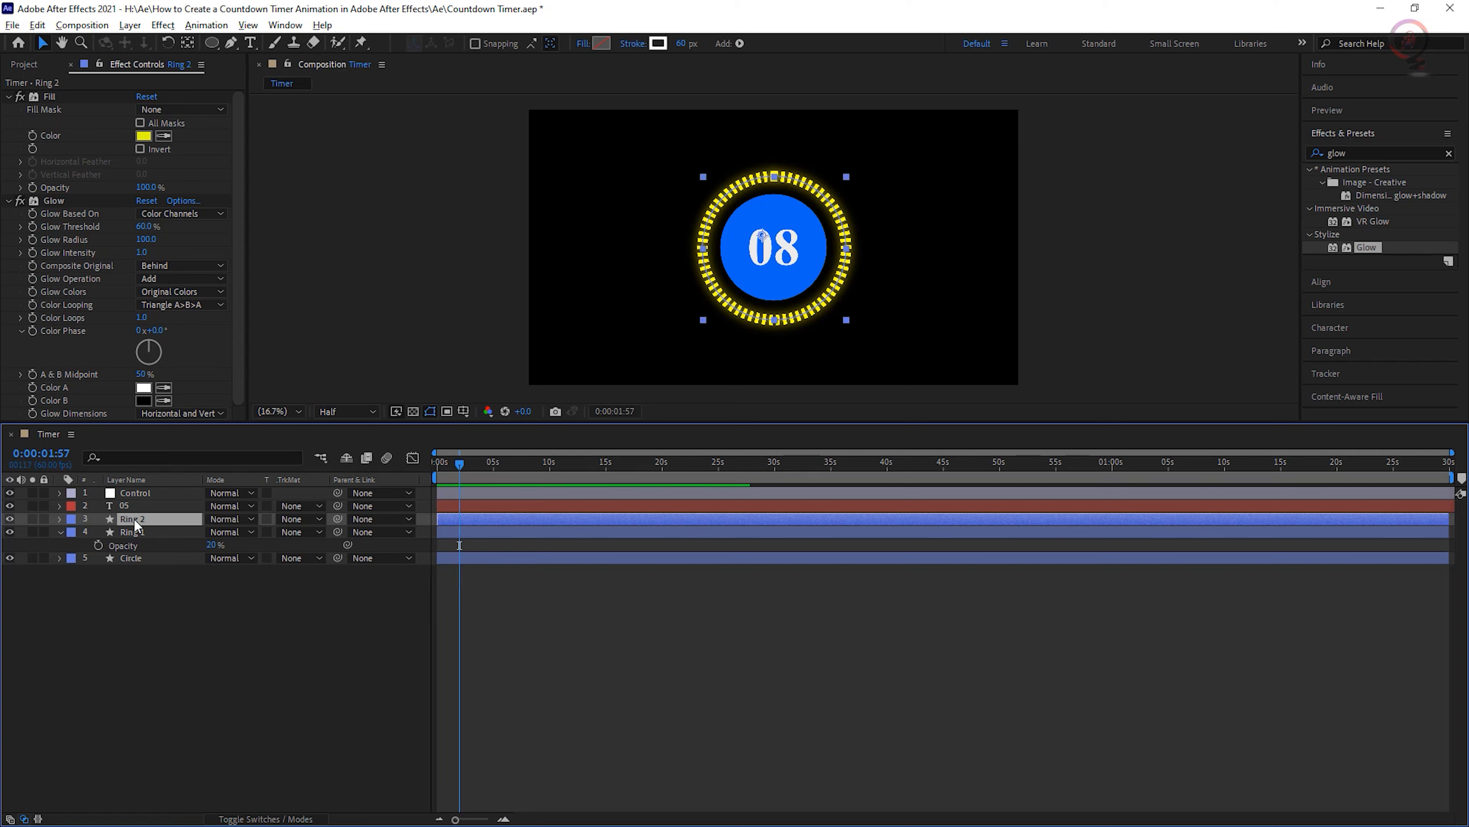
Add a Trim Paths operator to the contents of the Ring 2 layer and expand its properties.
click(59, 532)
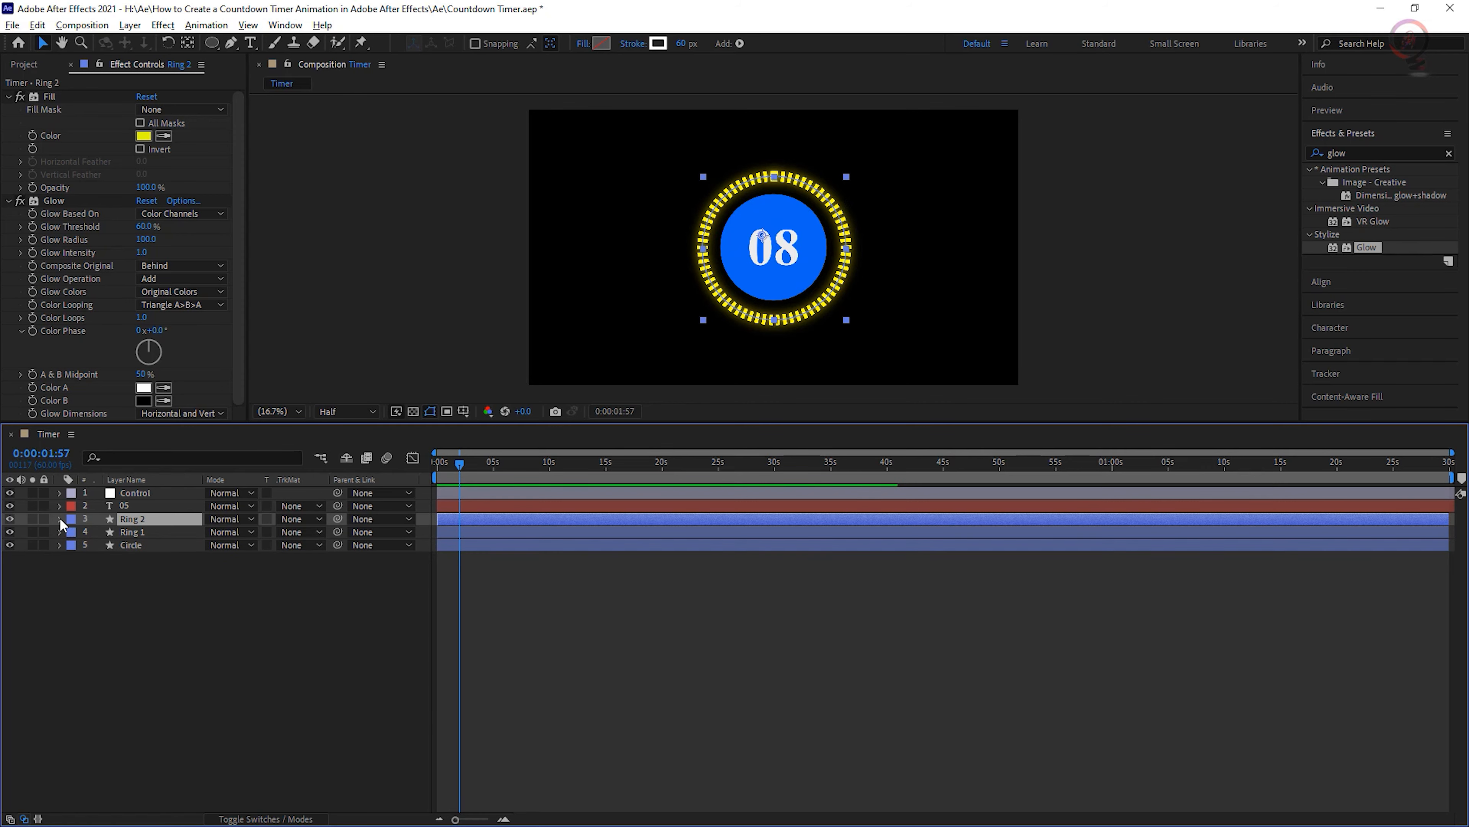
click(59, 518)
click(180, 534)
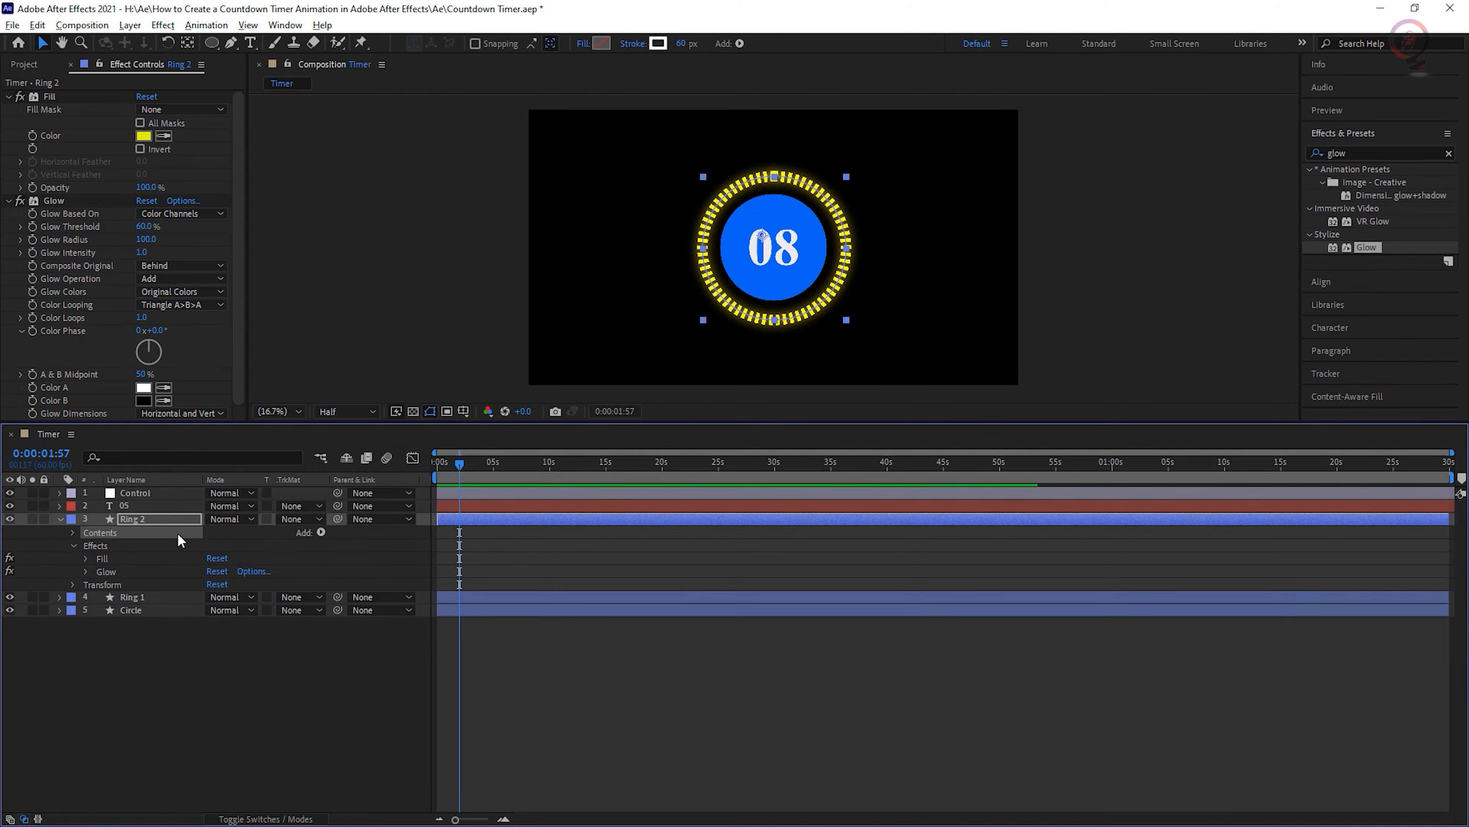
click(321, 533)
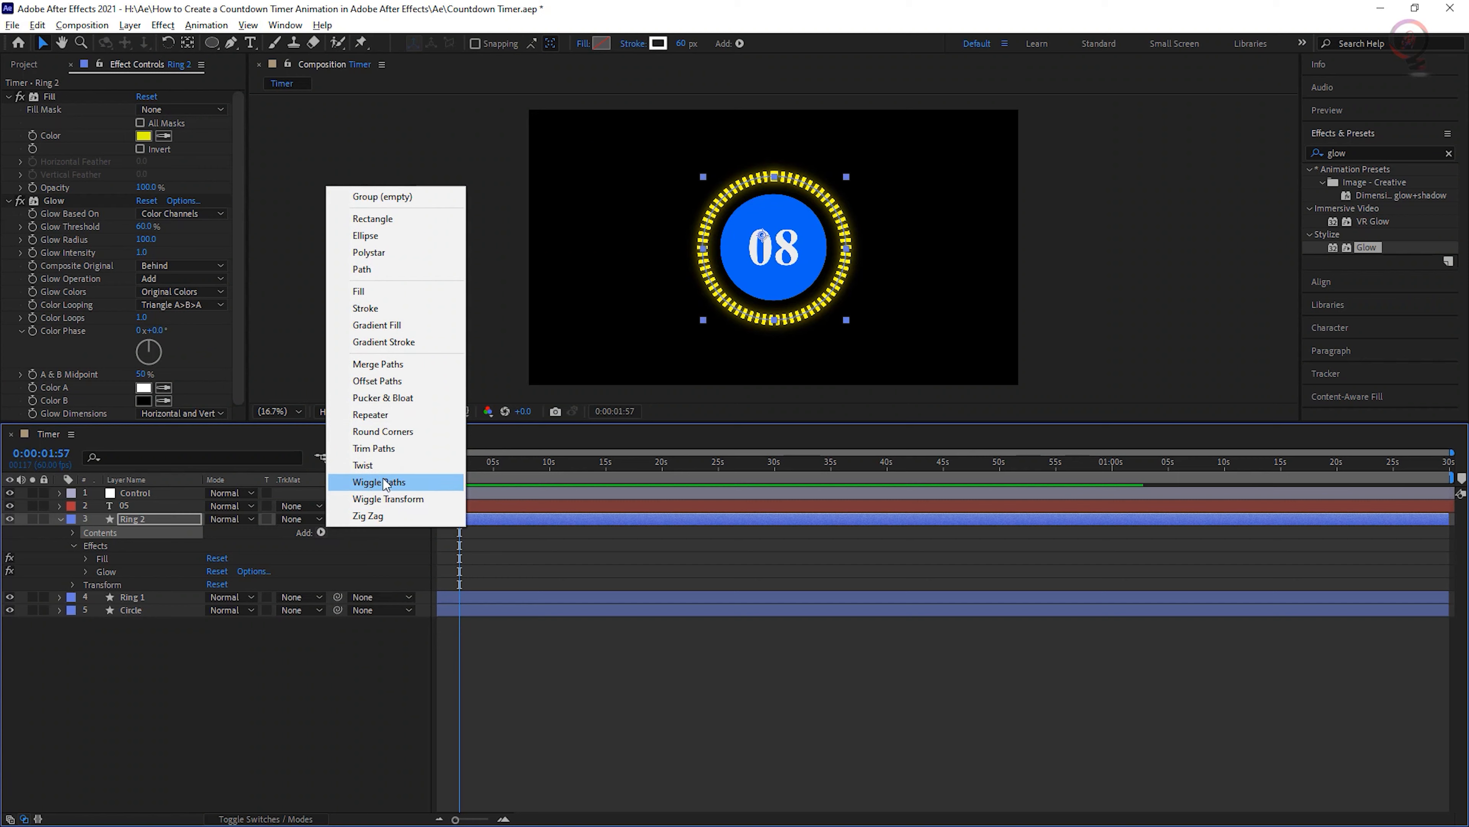
click(386, 452)
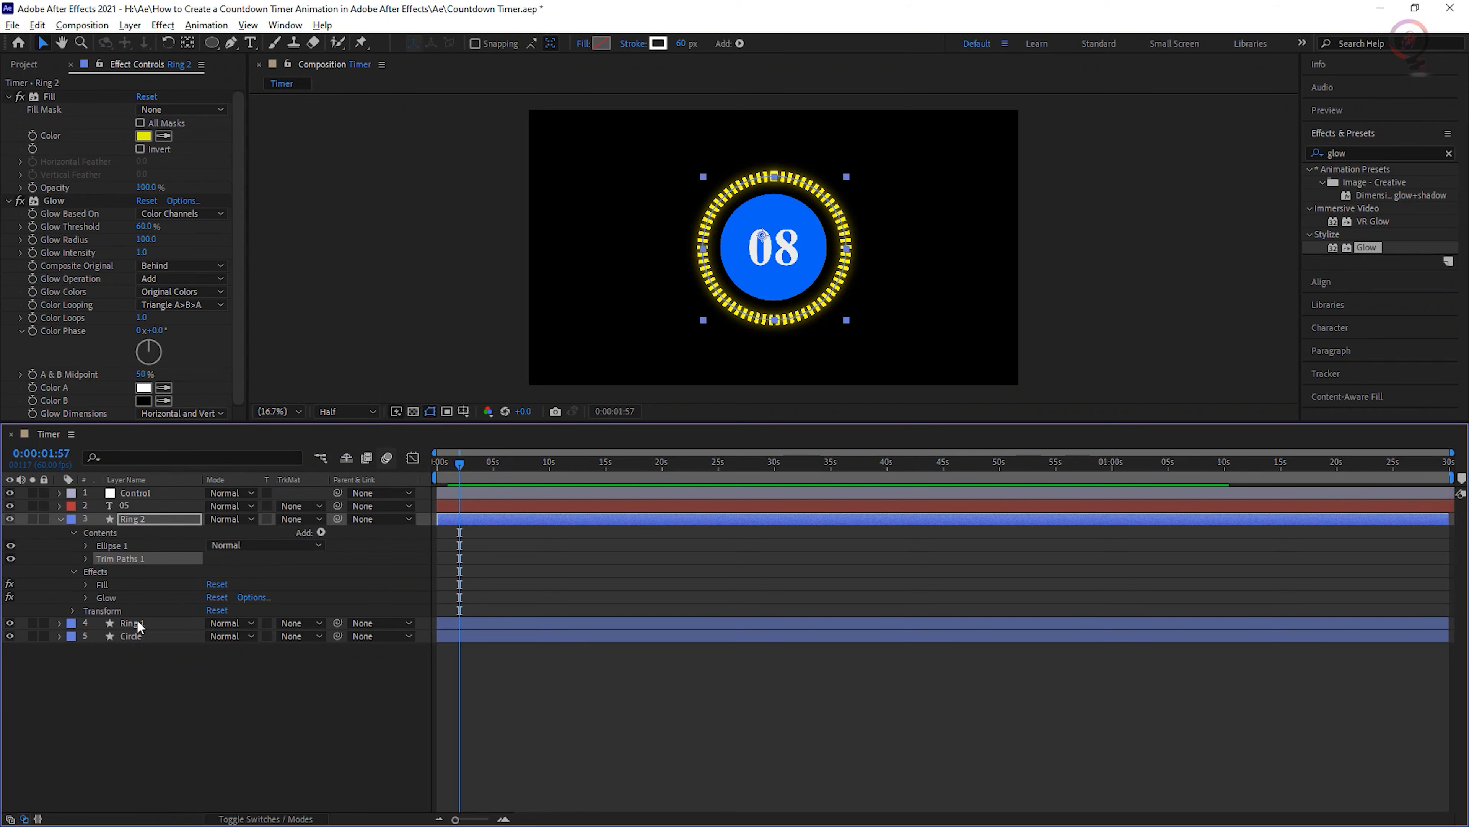
click(86, 559)
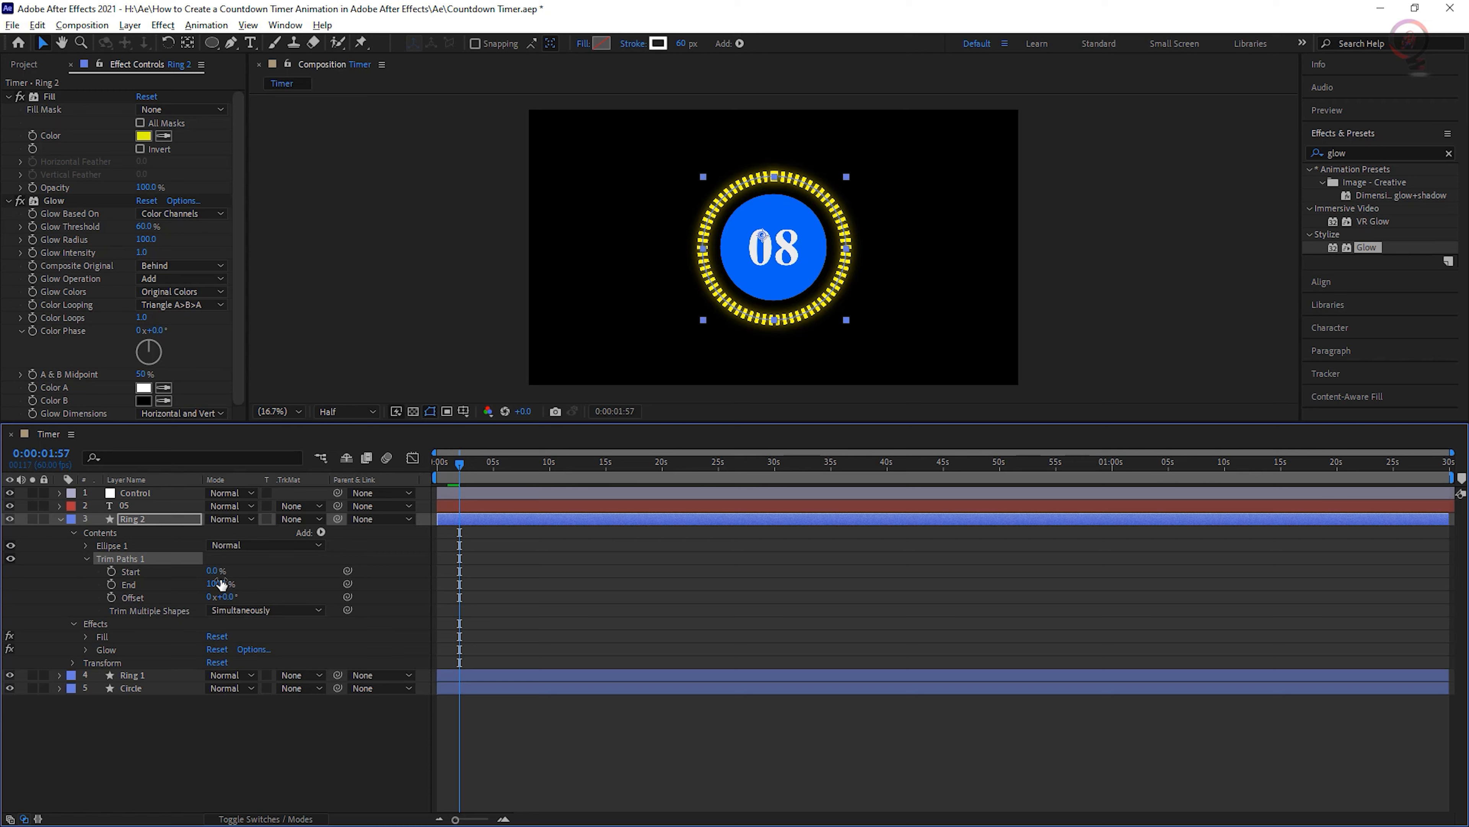
Add an expression to Ring 2's Trim Paths End, using the two lines of Expression_2 copied from Expressions.txt in Notepad.
alt+click(112, 585)
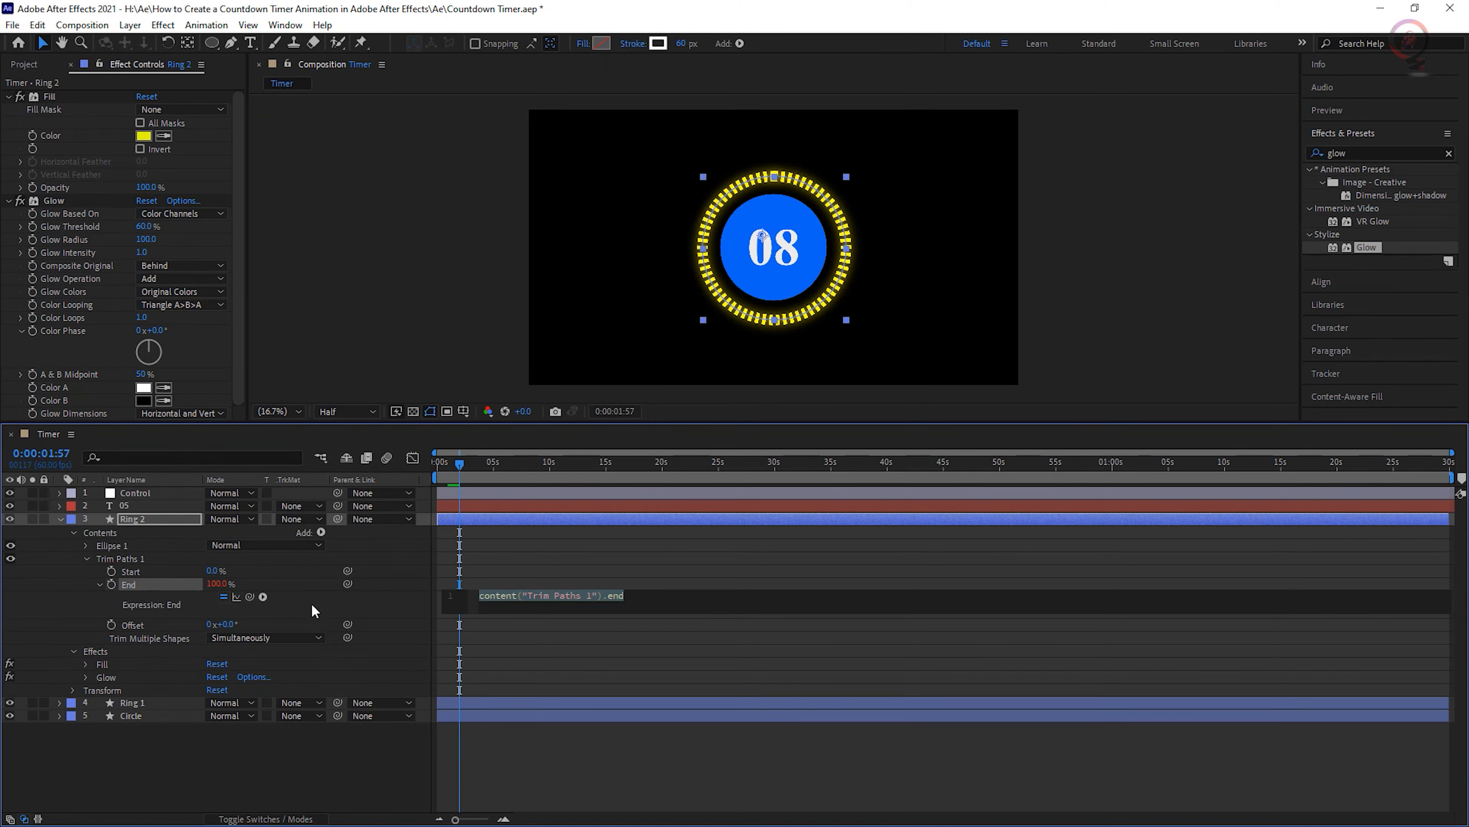
key(alt+Tab)
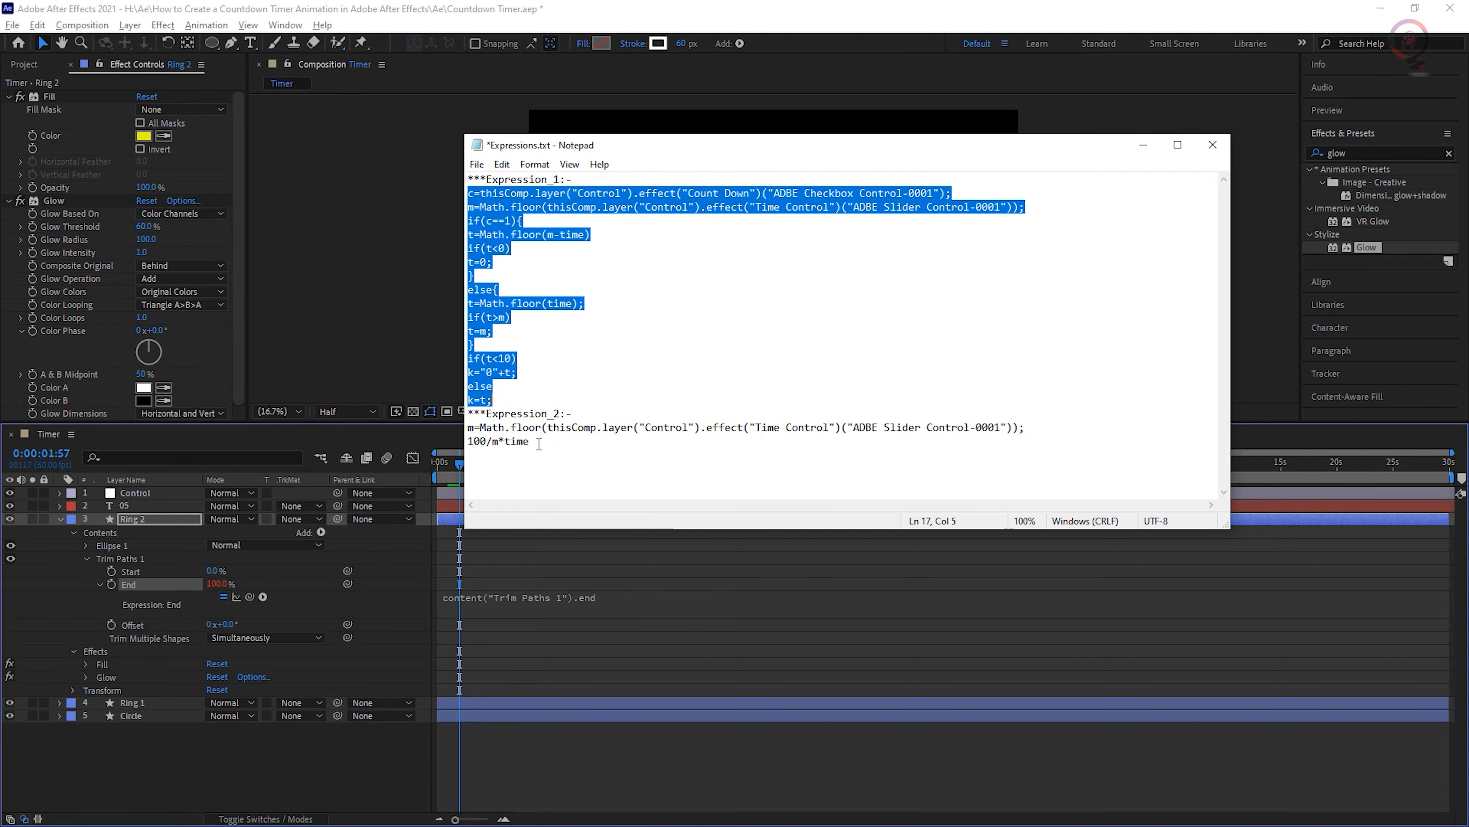
drag(537, 442, 468, 430)
key(ctrl+c)
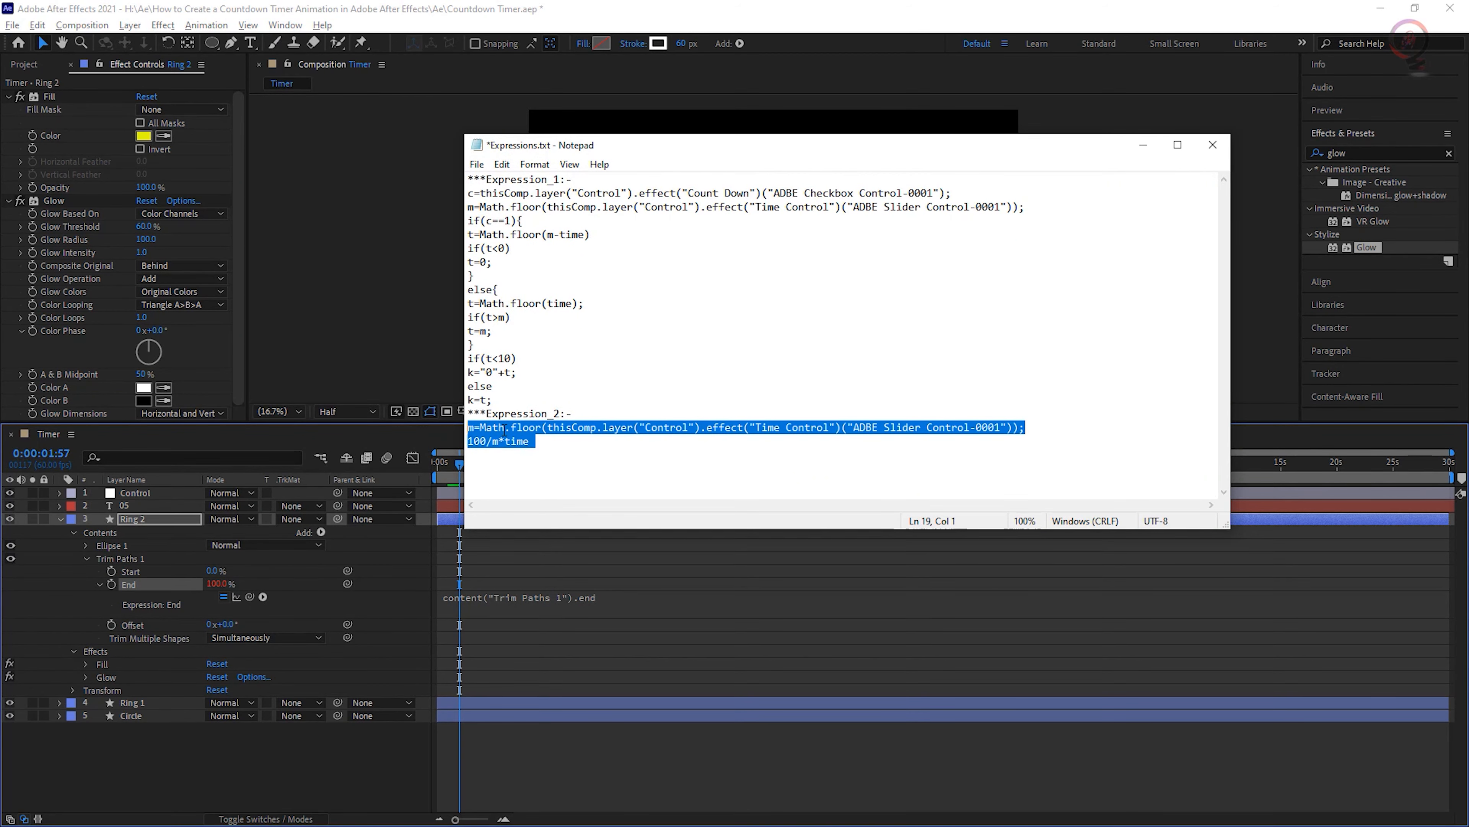
click(1141, 145)
click(498, 598)
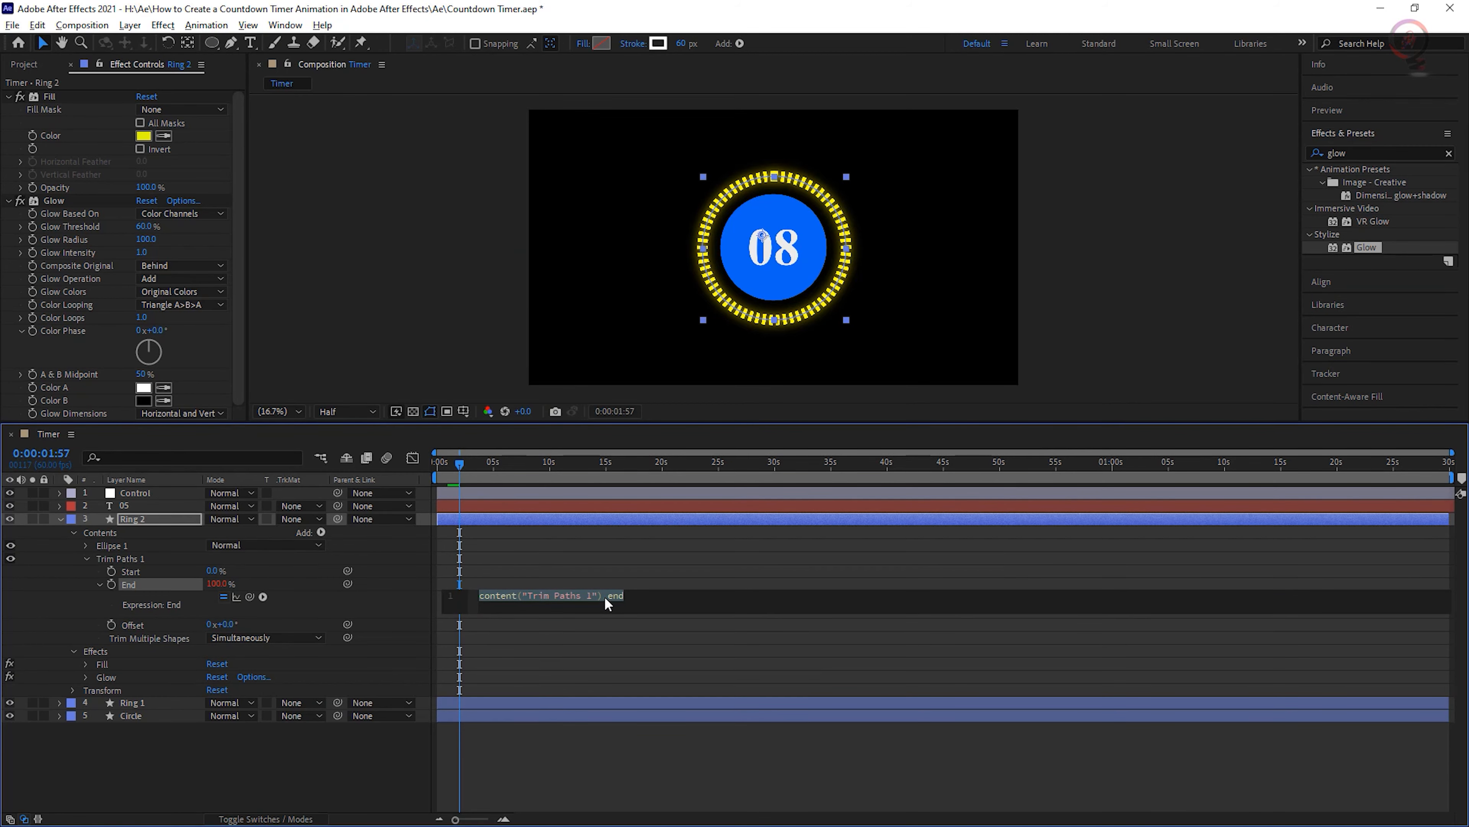
key(ctrl+v)
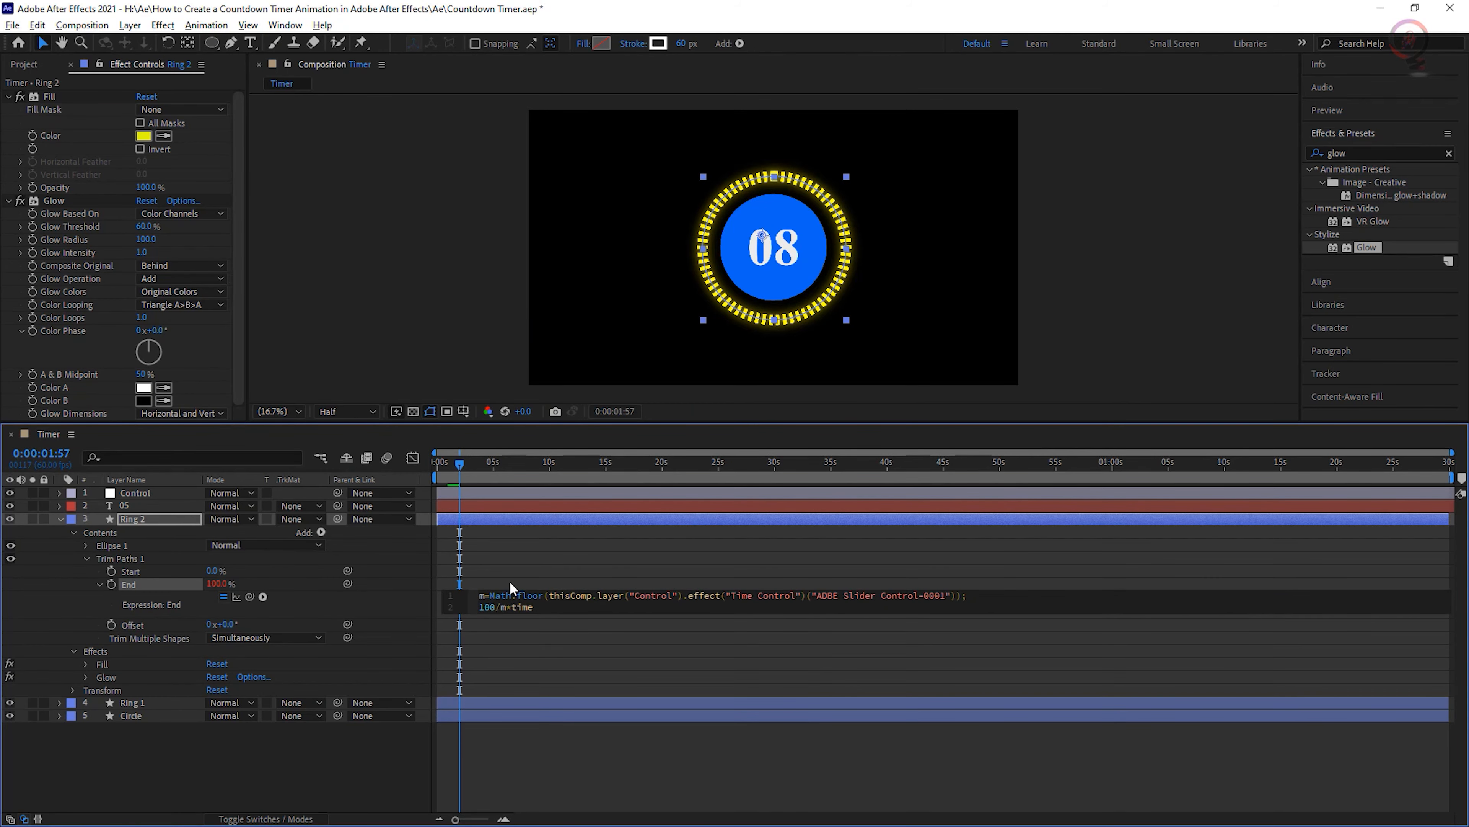
Preview the trimmed ring animation from the start of the timeline.
drag(459, 463, 439, 463)
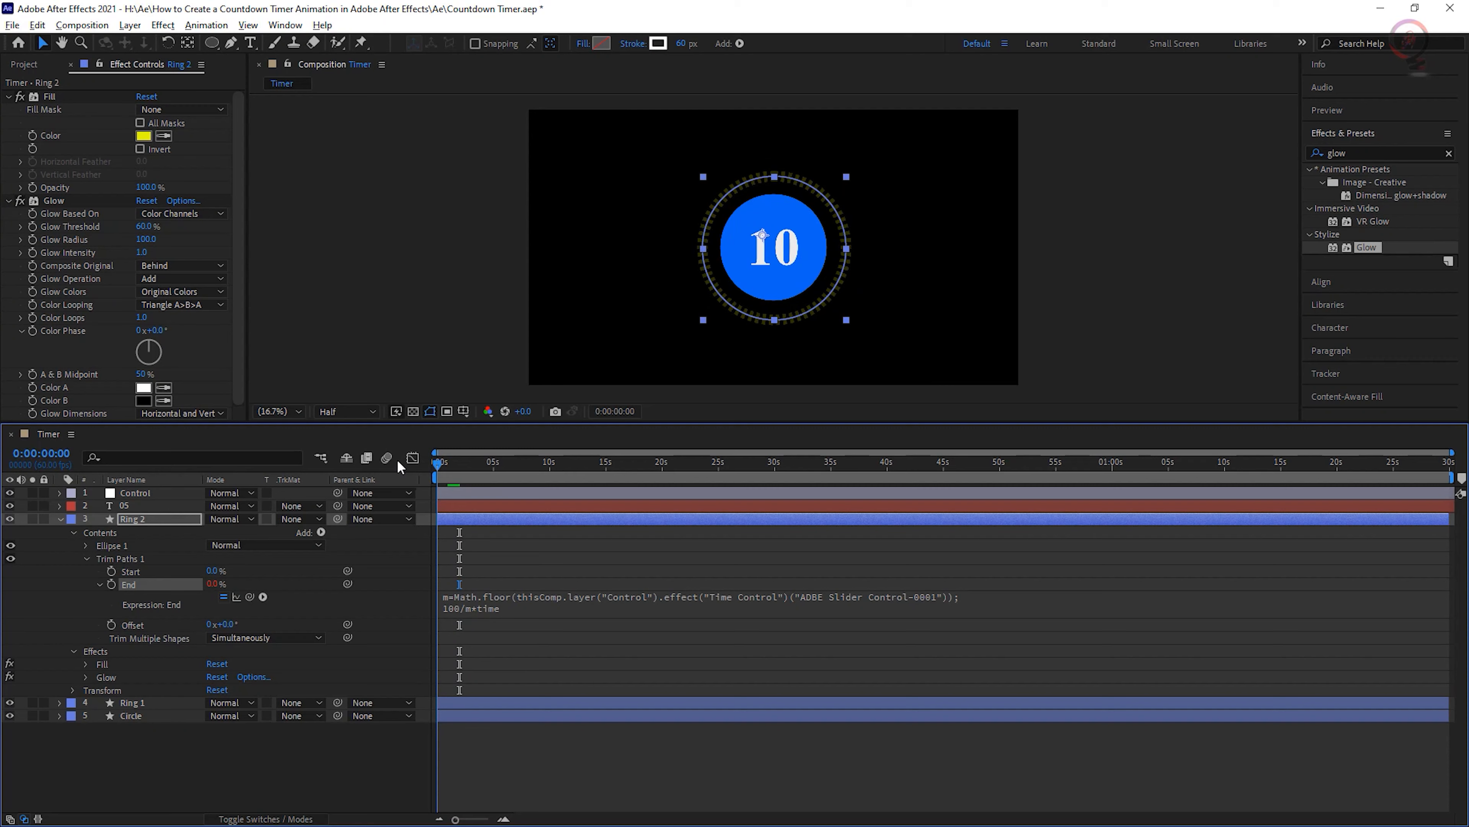
key(space)
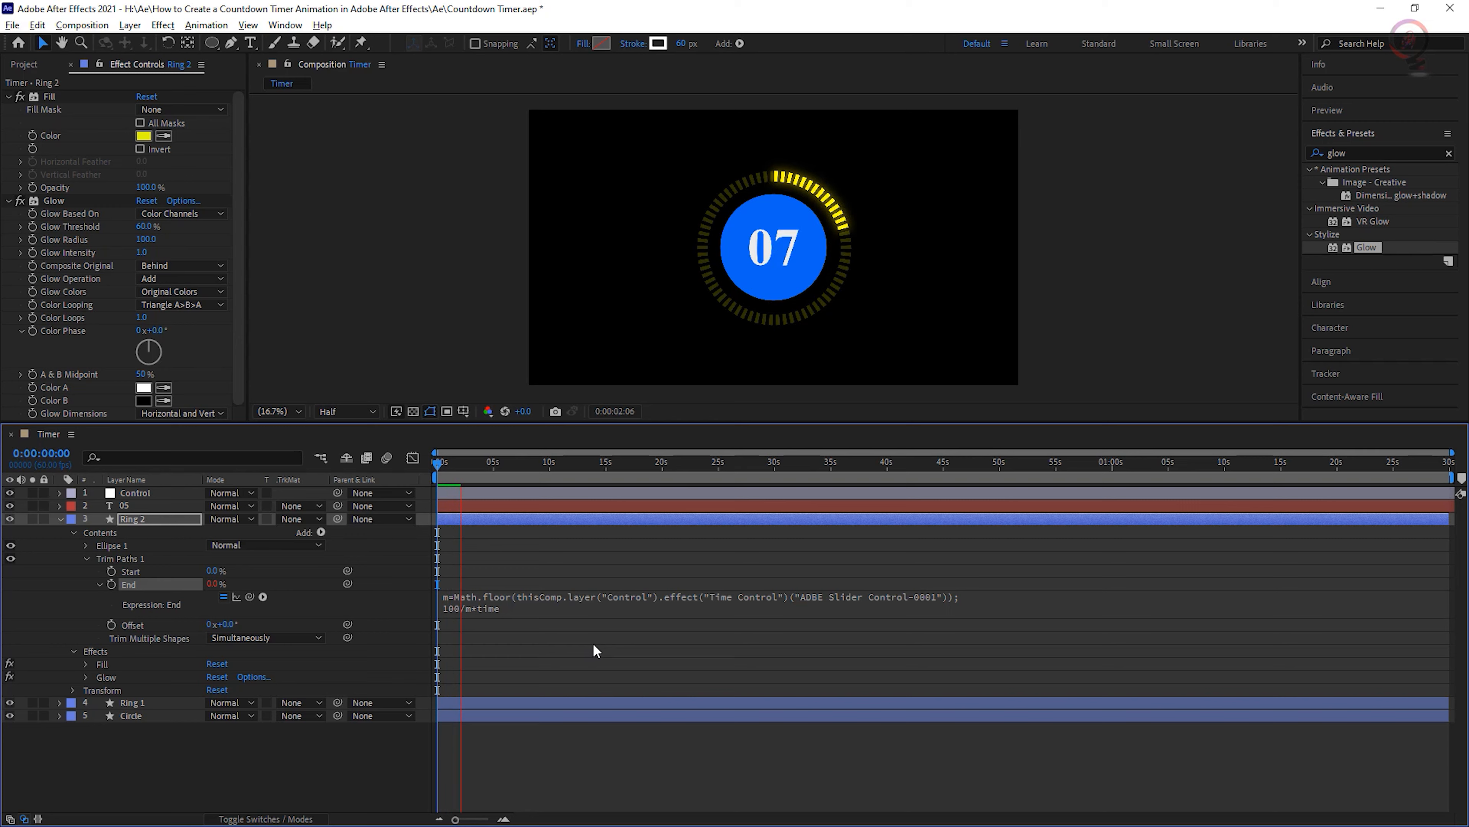
key(space)
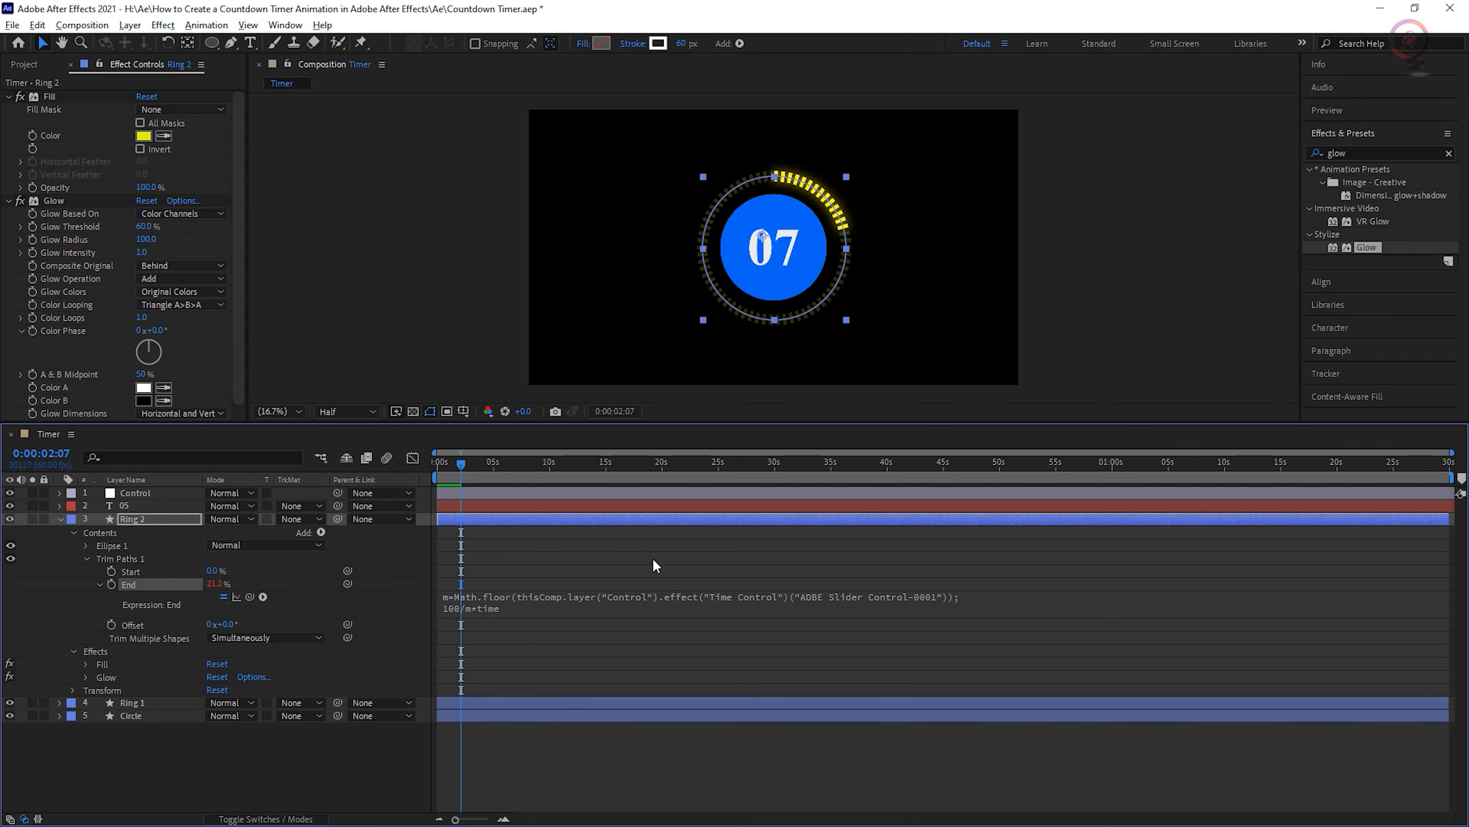
Set the Time Control slider on the Control layer to 30.
click(60, 518)
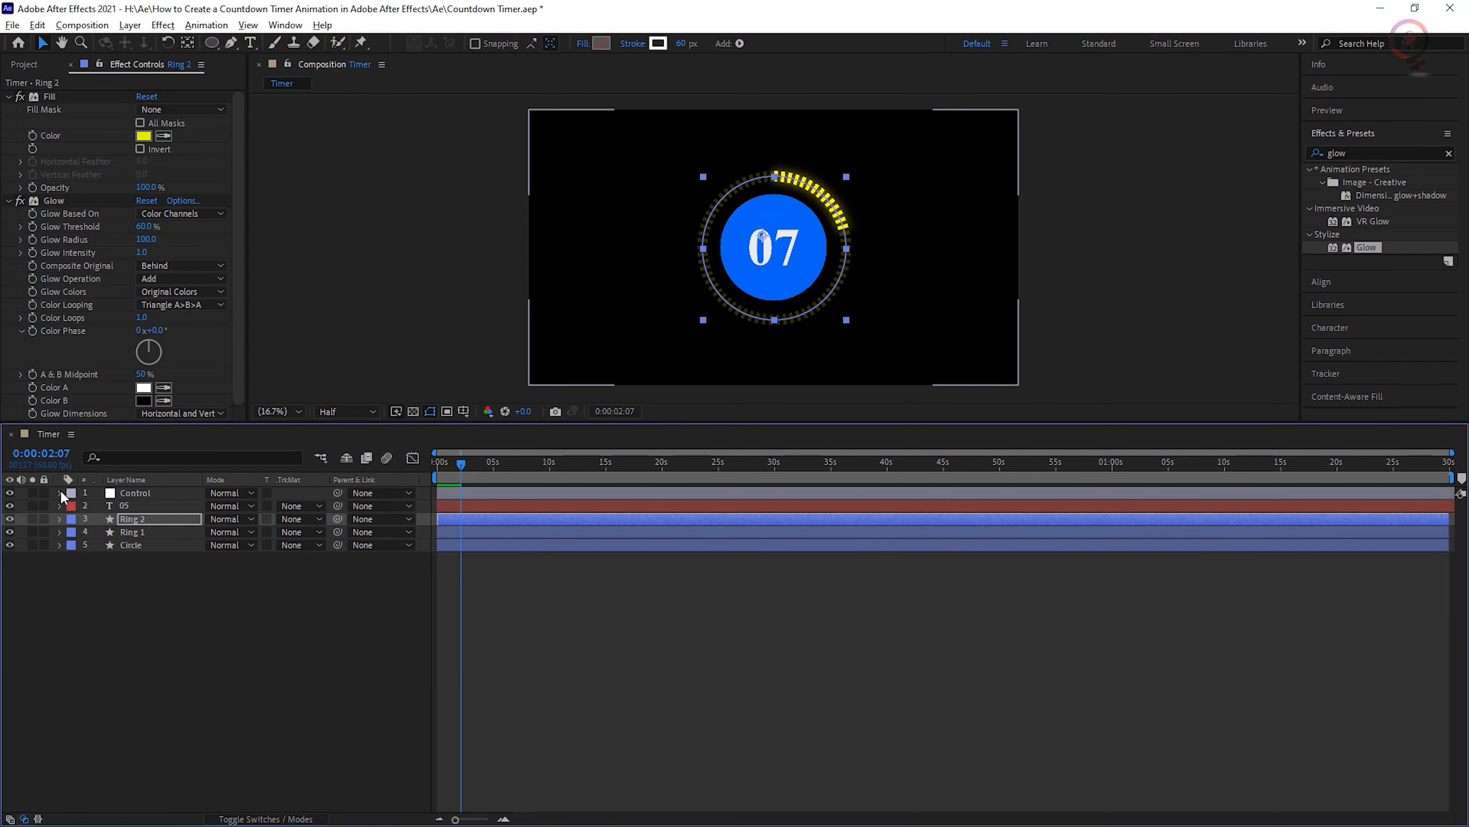
click(60, 493)
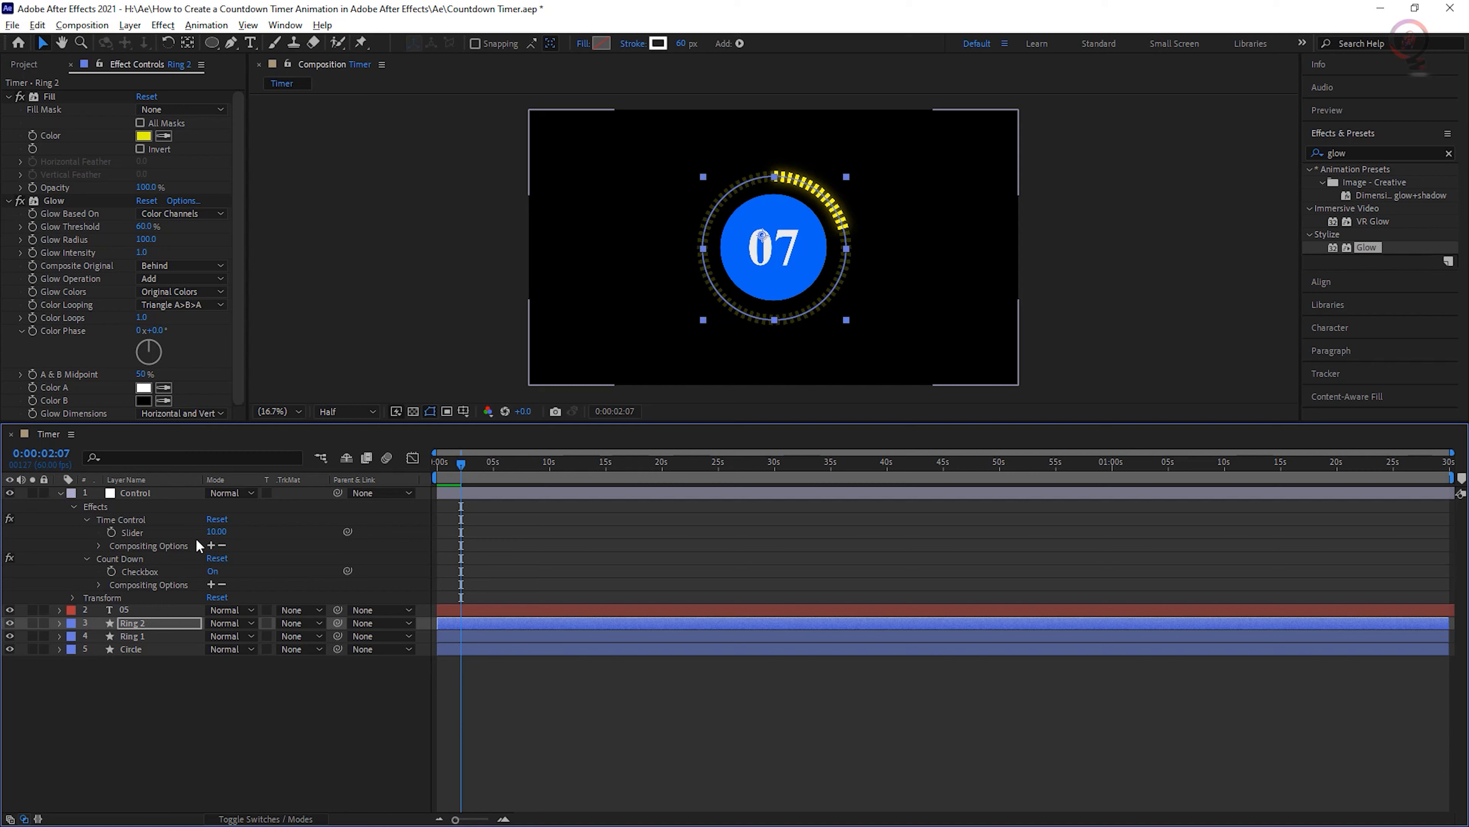
click(216, 532)
text(30)
key(Return)
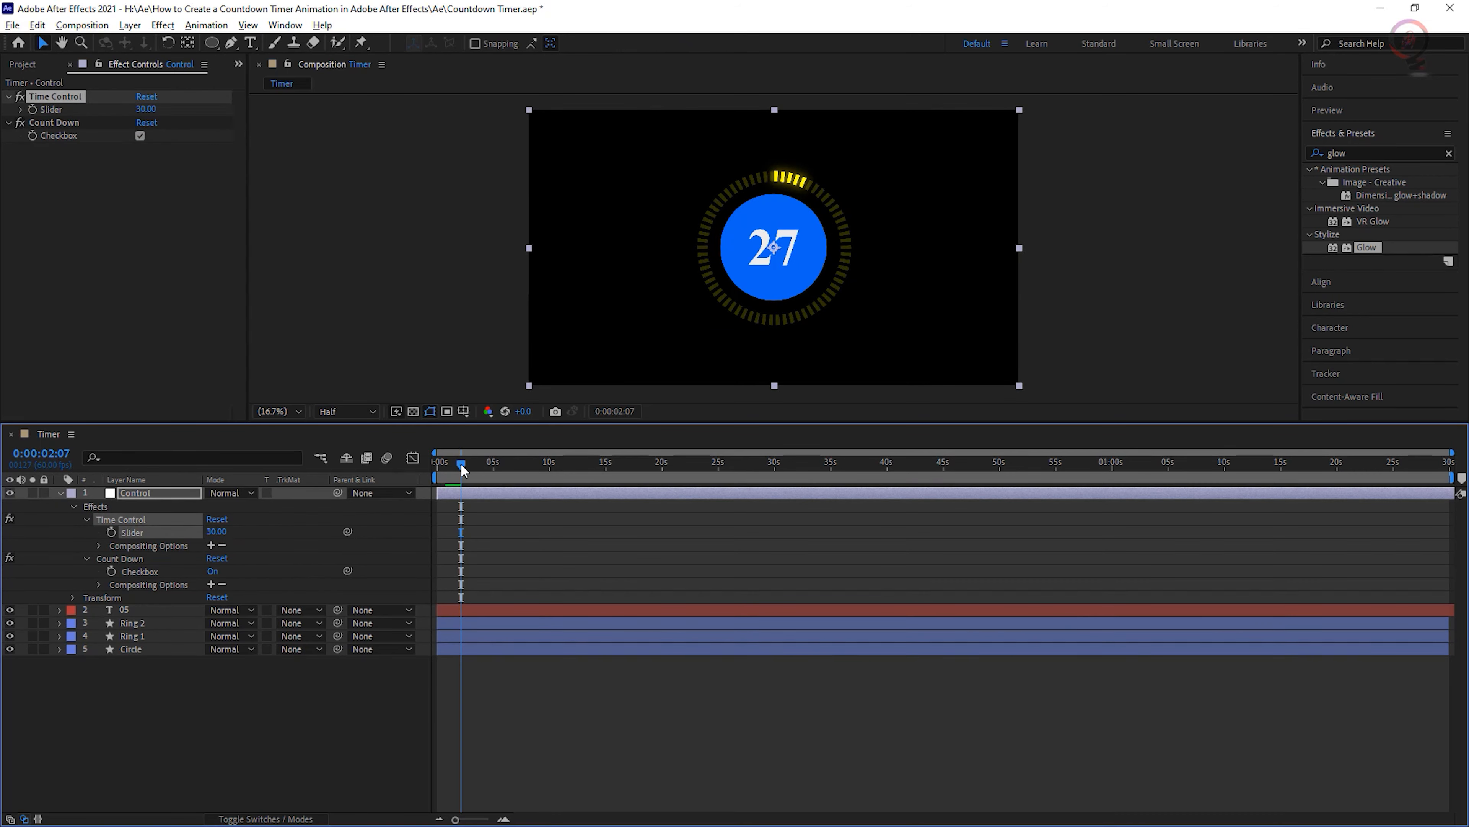
Preview the 30-second countdown from the beginning, then collapse and deselect the Control layer.
drag(460, 463, 386, 463)
key(space)
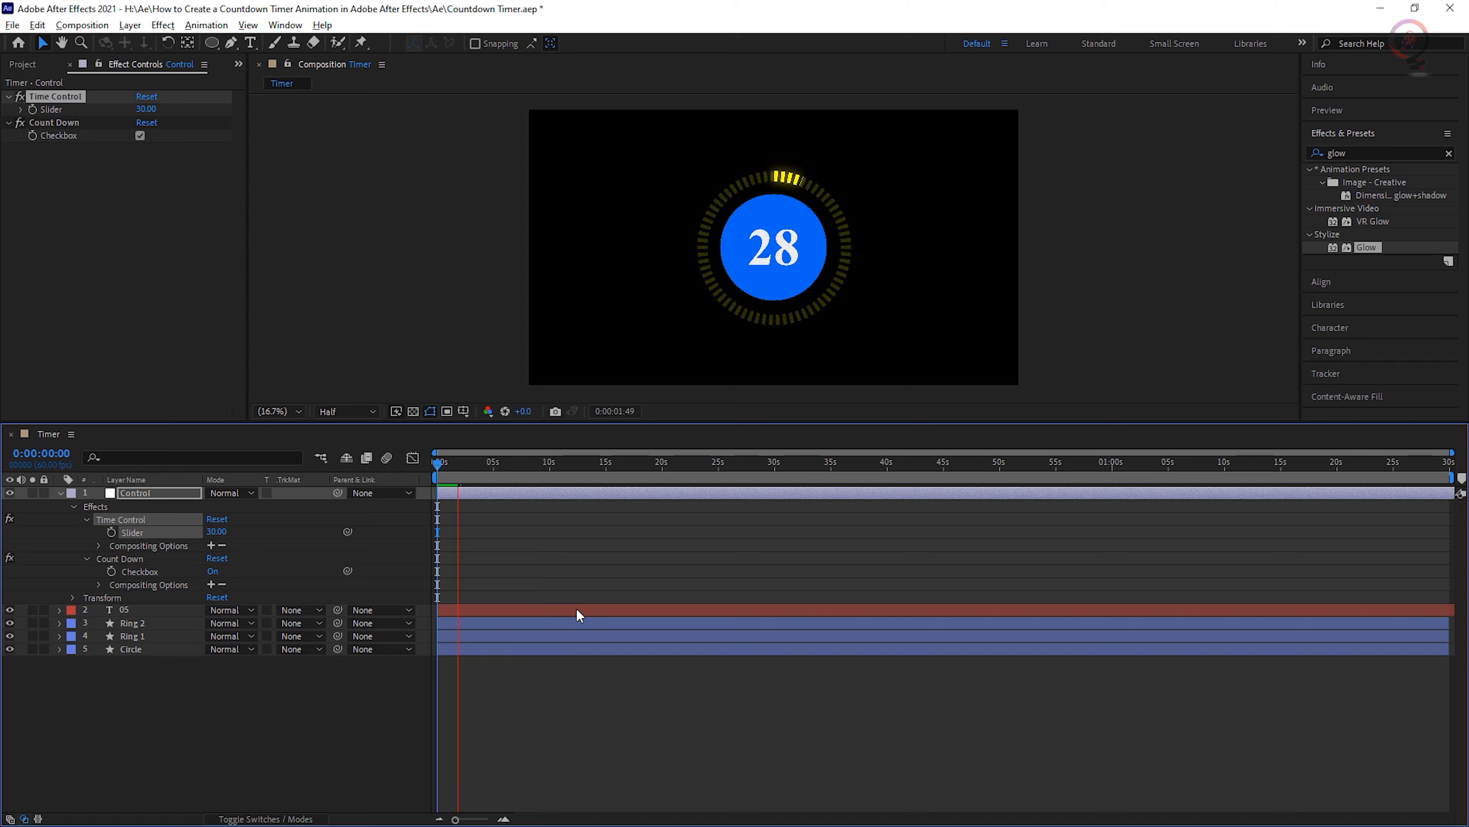
key(space)
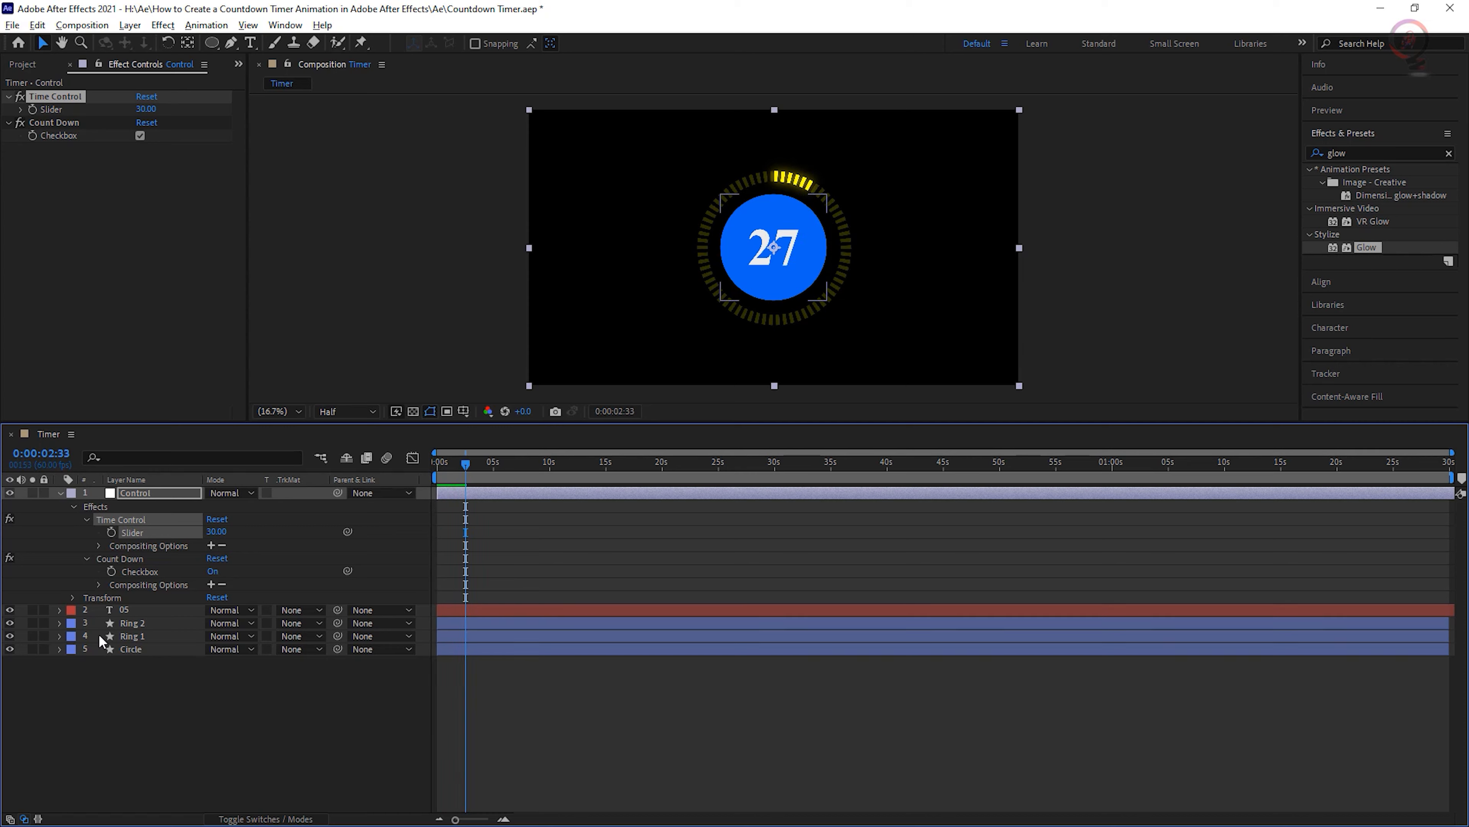
click(60, 493)
click(239, 618)
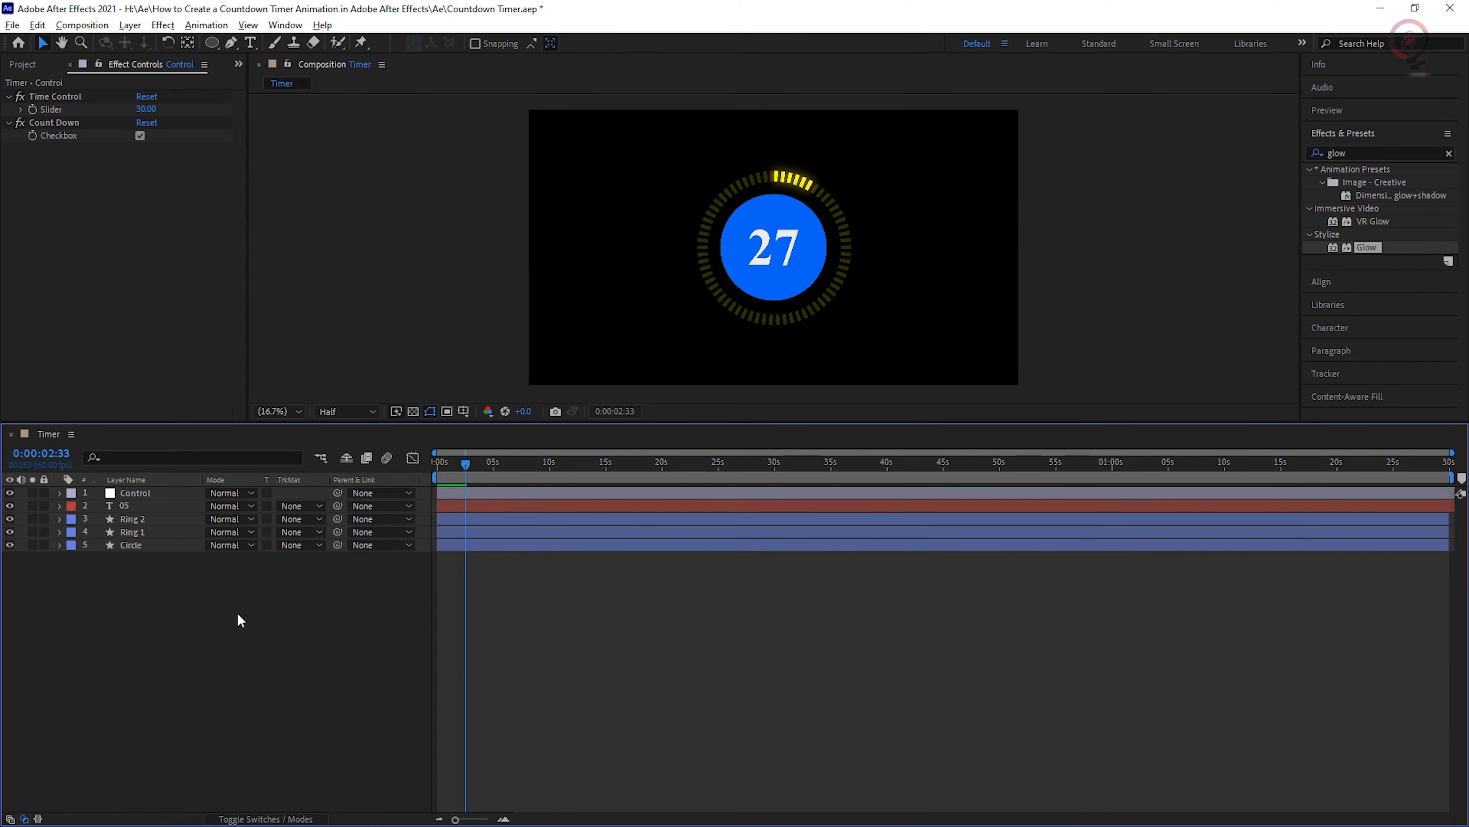
Create a new text layer reading "TIME LEFT" in the composition.
click(253, 43)
click(683, 299)
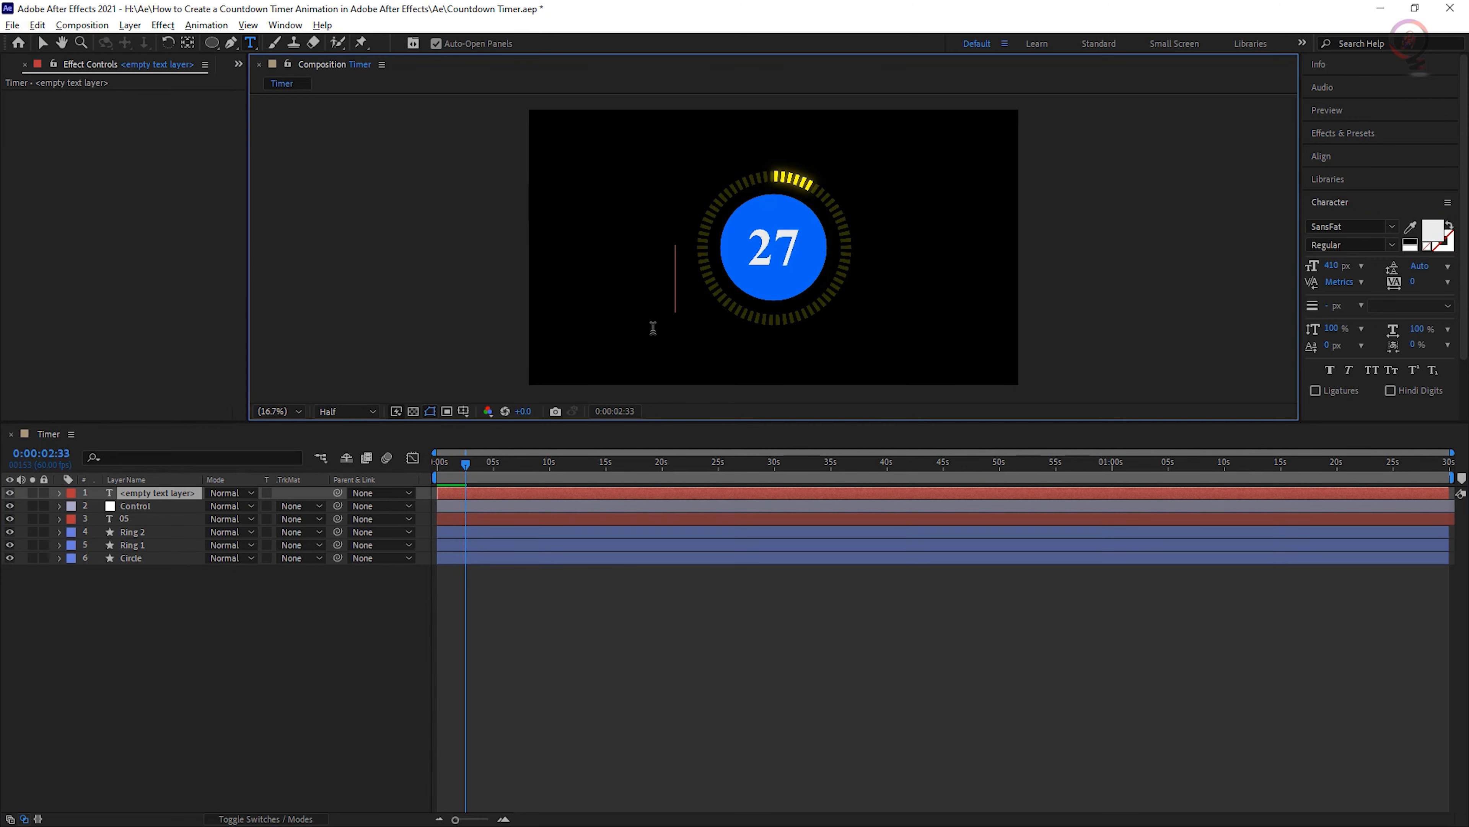
text(TIME LEF)
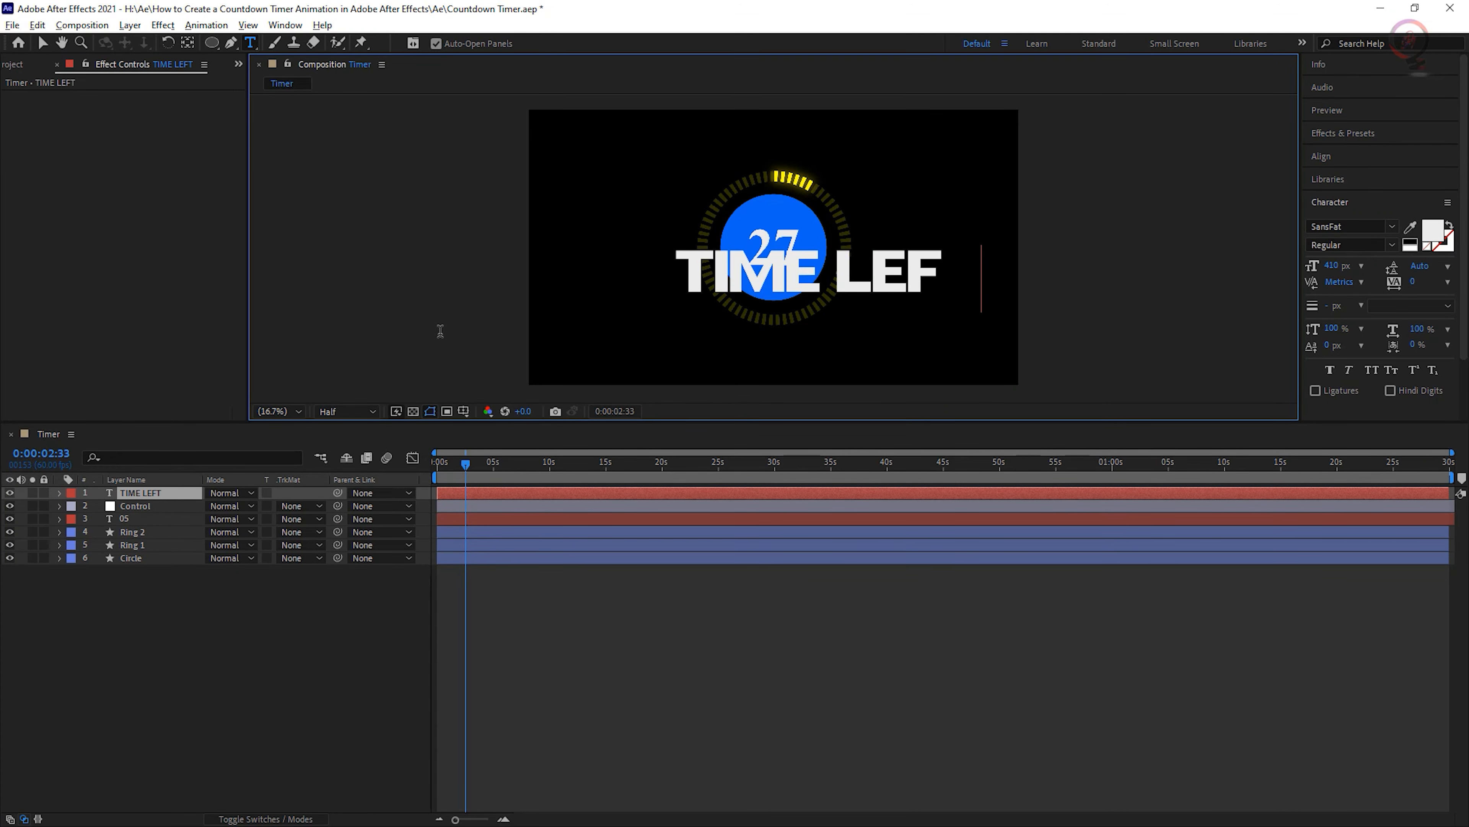
text(T)
Set the font size of the whole TIME LEFT text to 100 px.
key(ctrl+a)
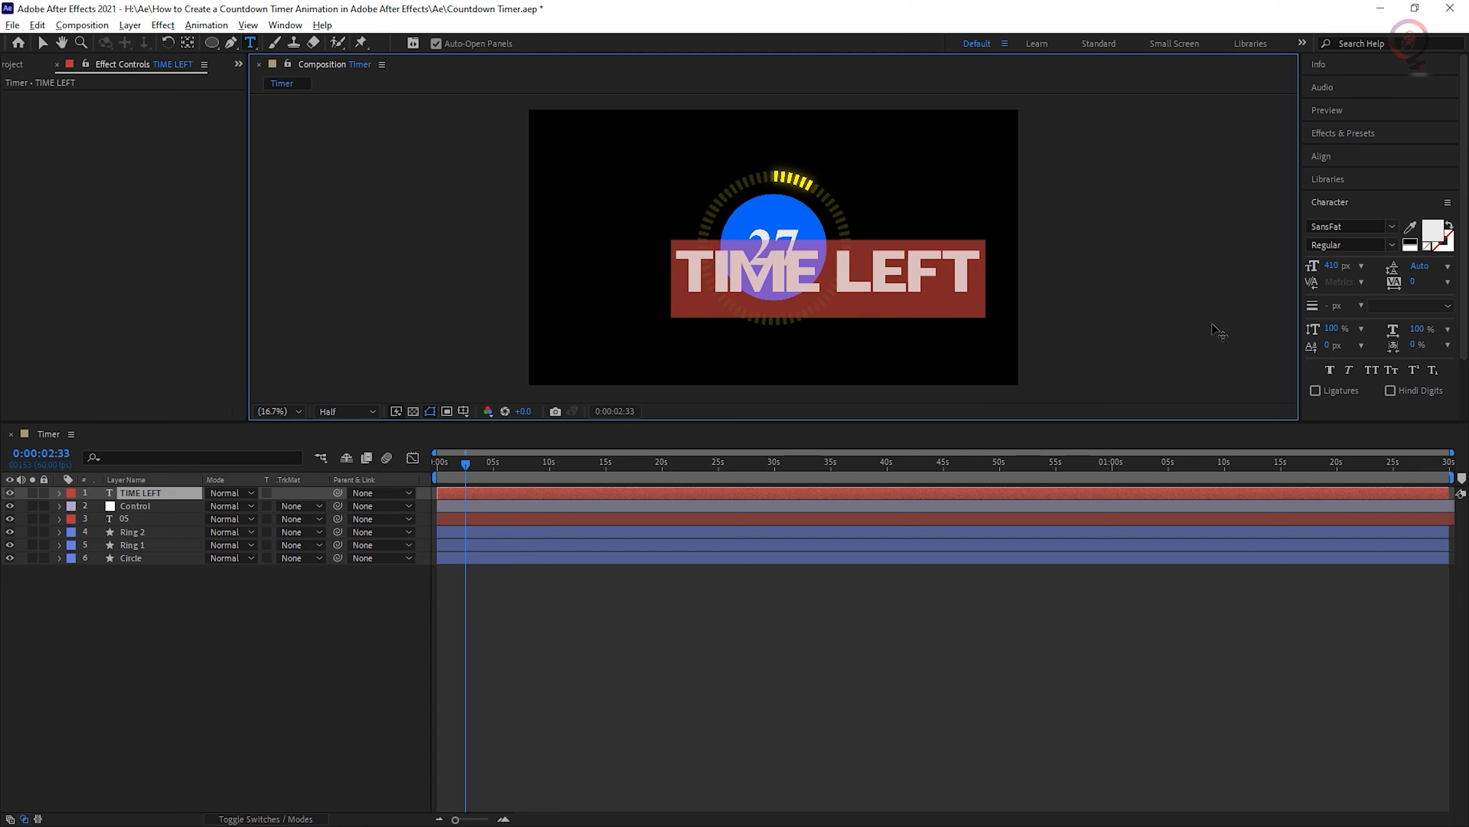
click(1396, 245)
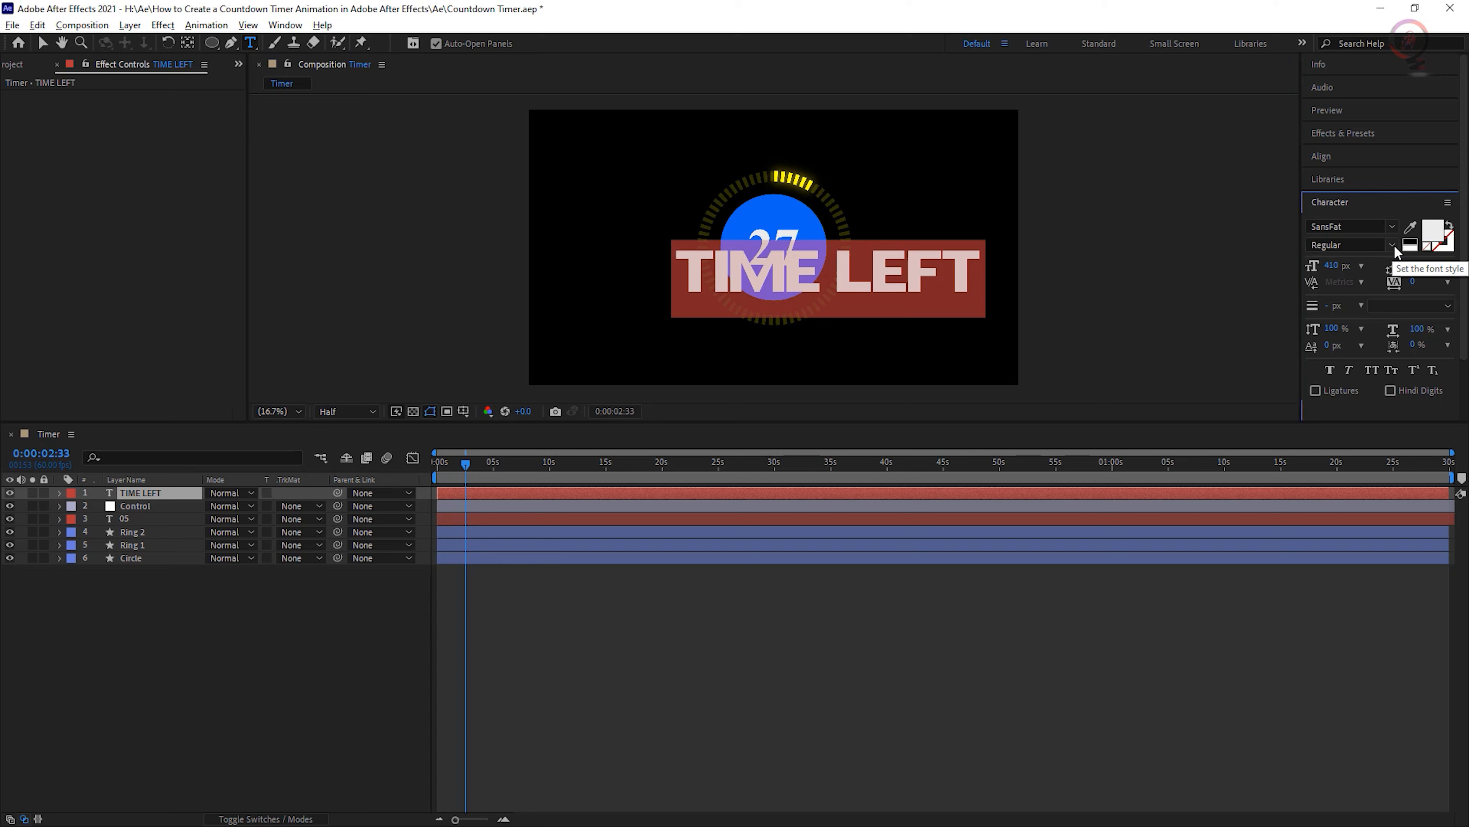
drag(1335, 267, 1165, 281)
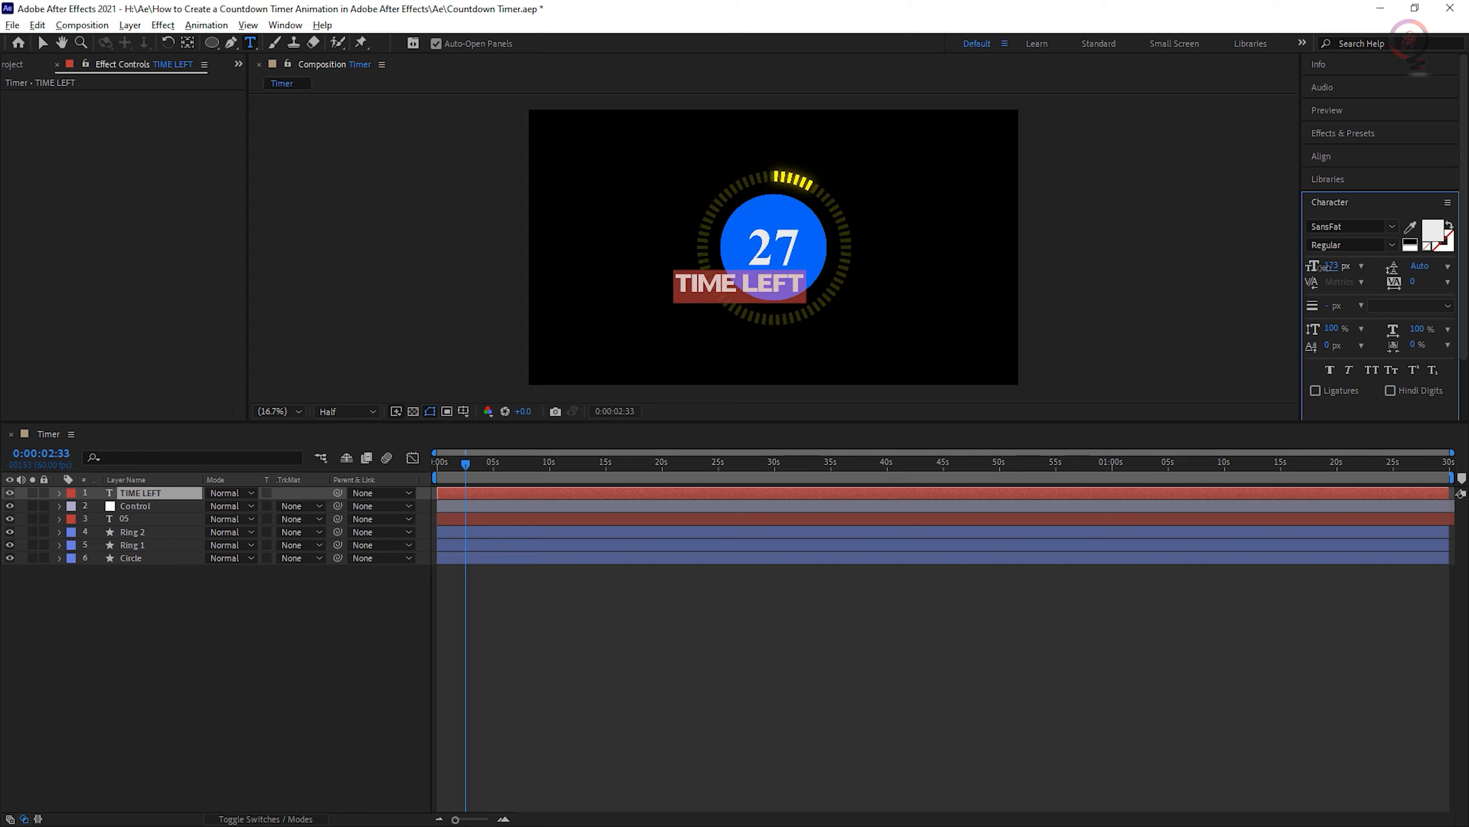
drag(1326, 267, 1288, 268)
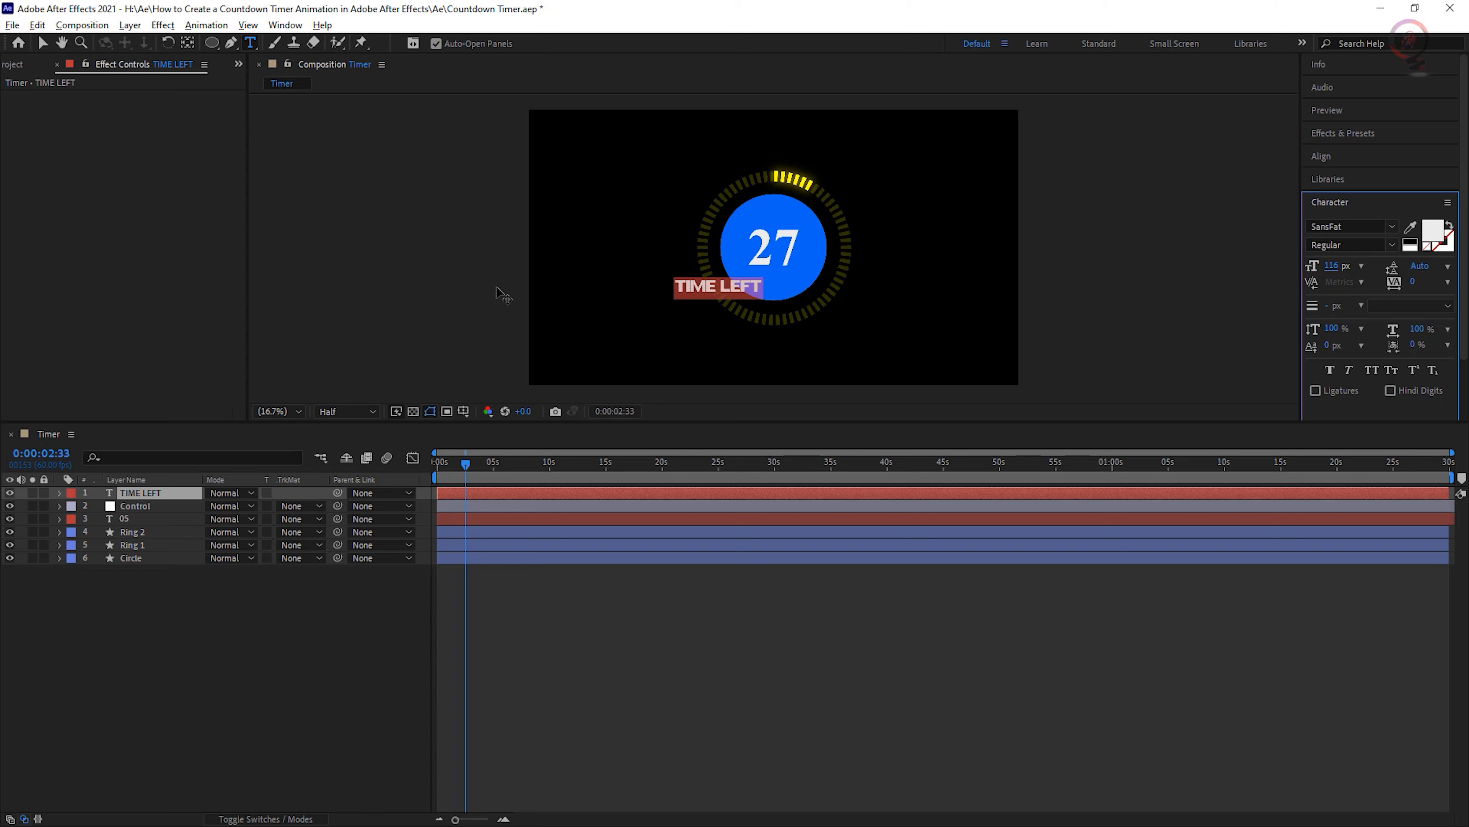
click(1332, 268)
text(100)
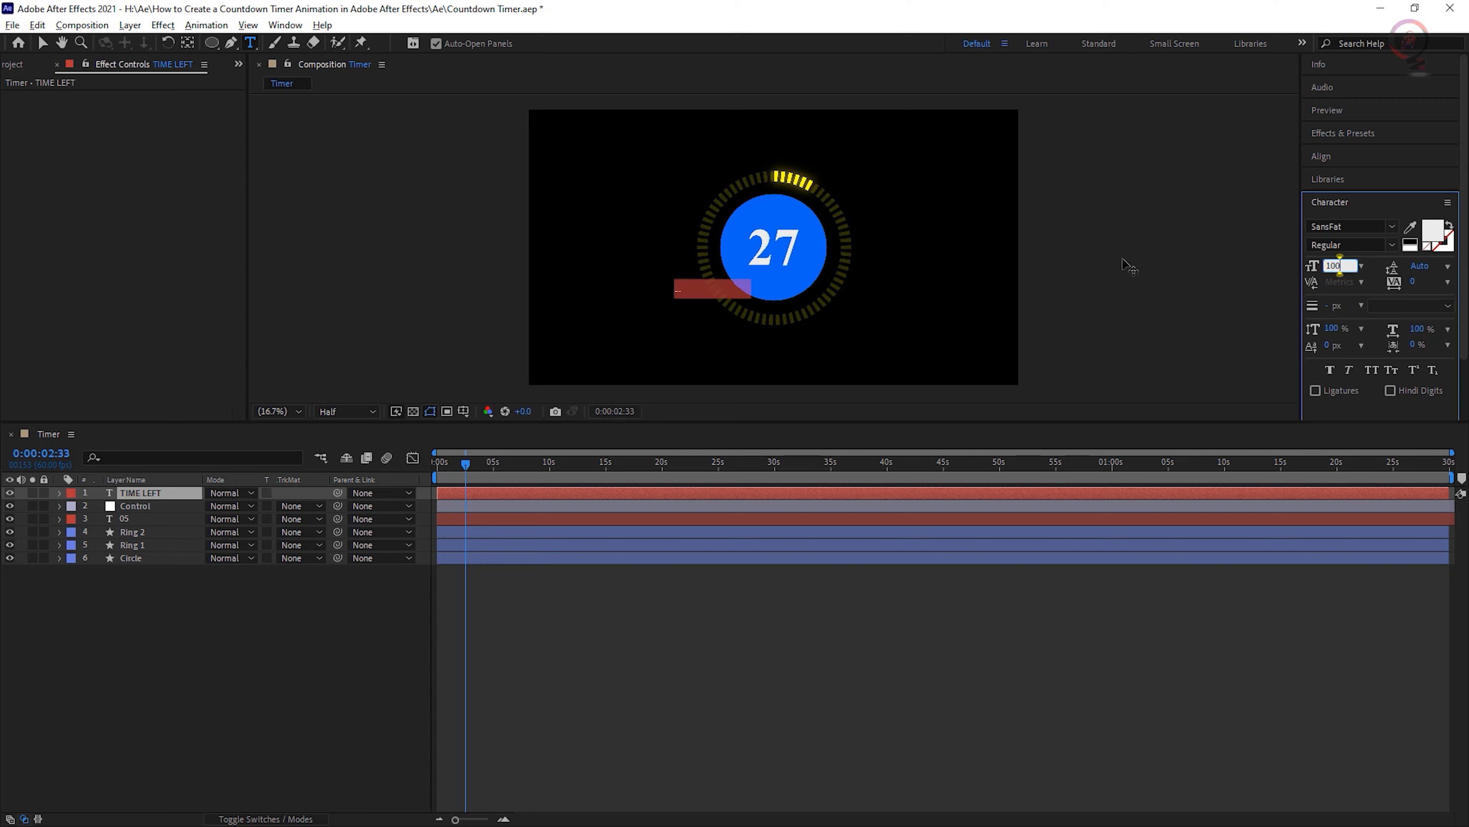
click(1128, 266)
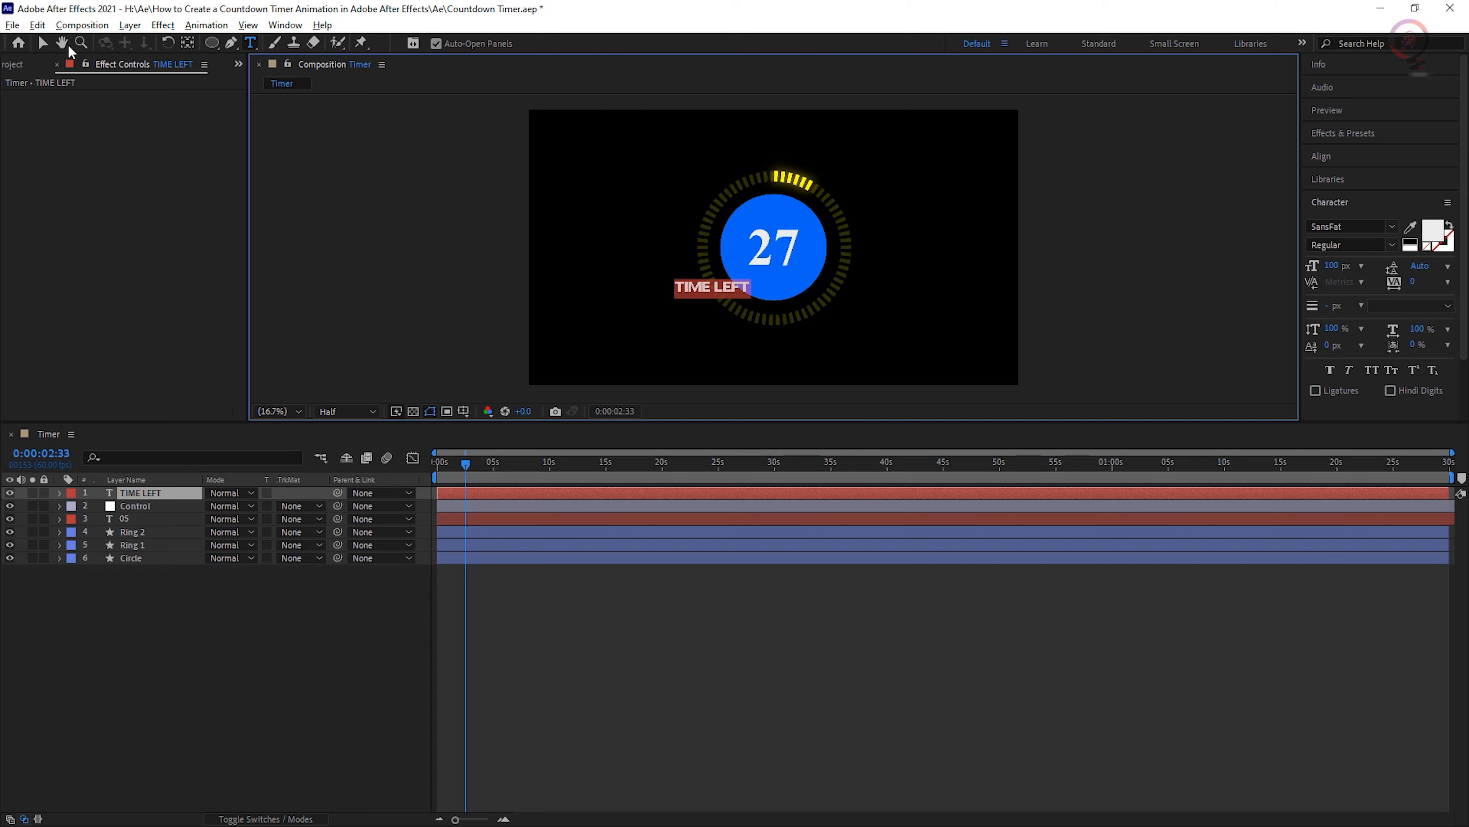
Move the TIME LEFT text under the number inside the blue circle and centre it horizontally in the composition.
click(42, 43)
click(687, 289)
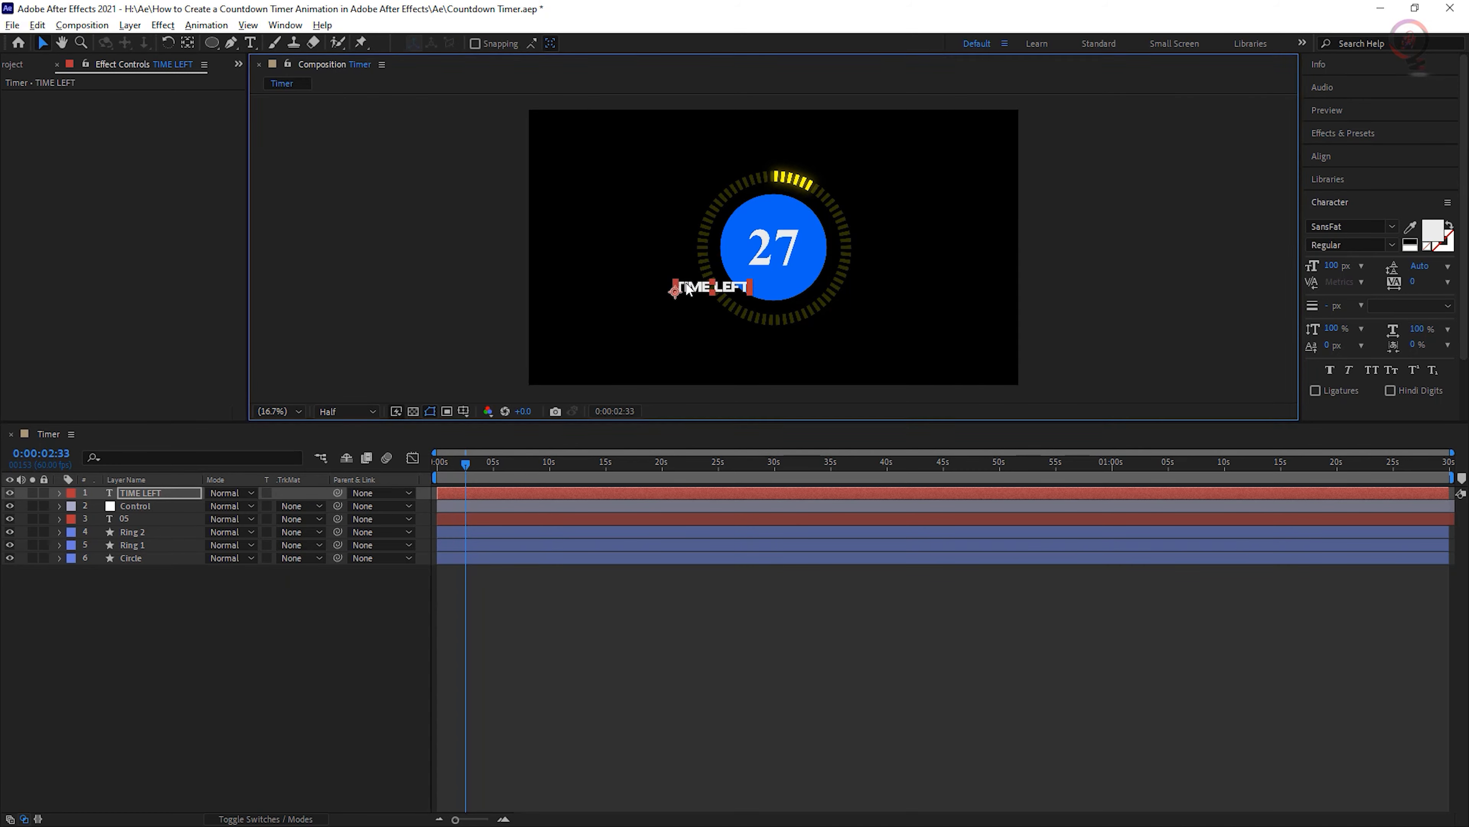
drag(687, 289, 749, 278)
key(Caps_Lock)
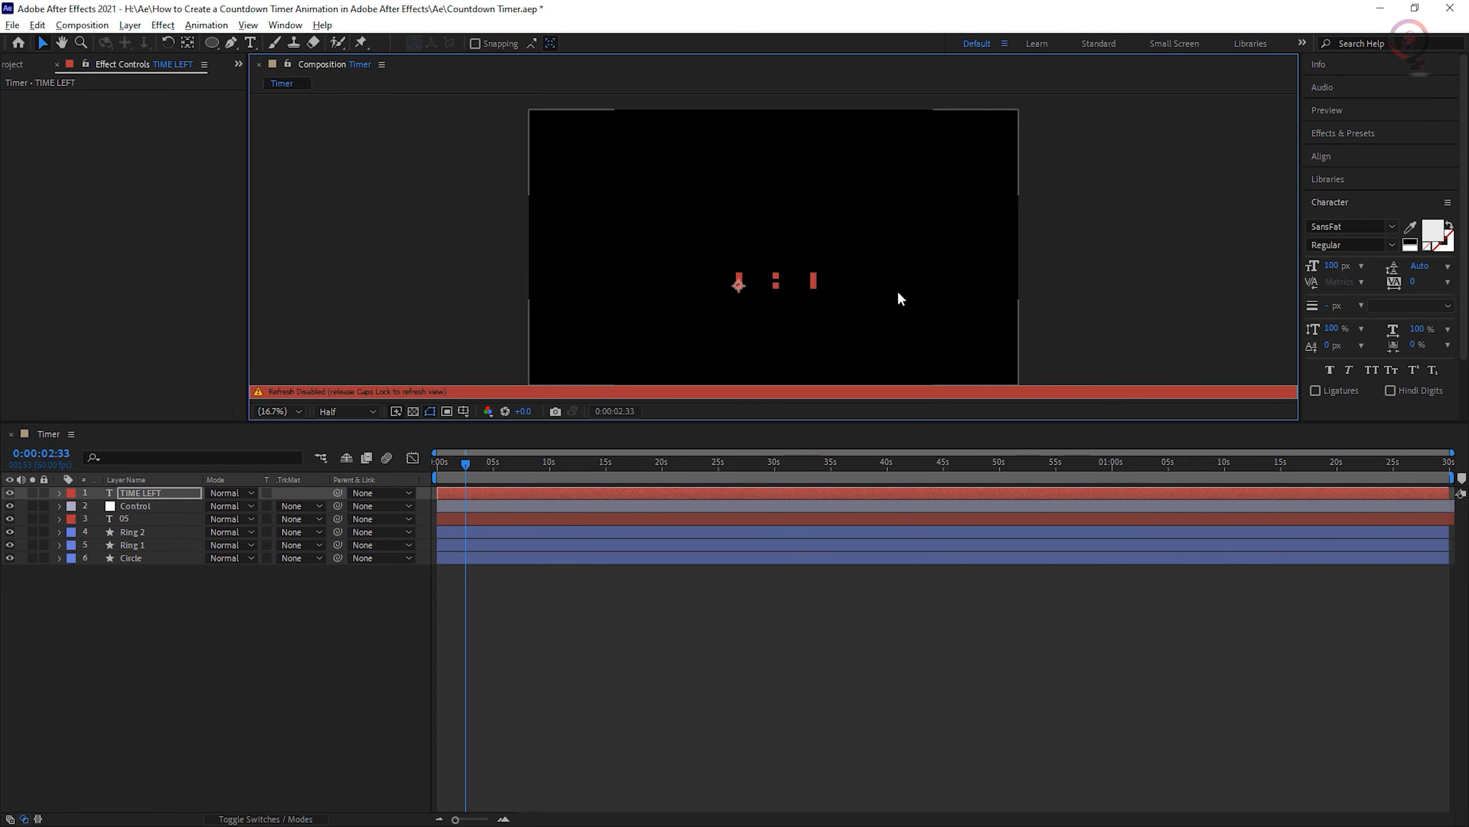
key(Caps_Lock)
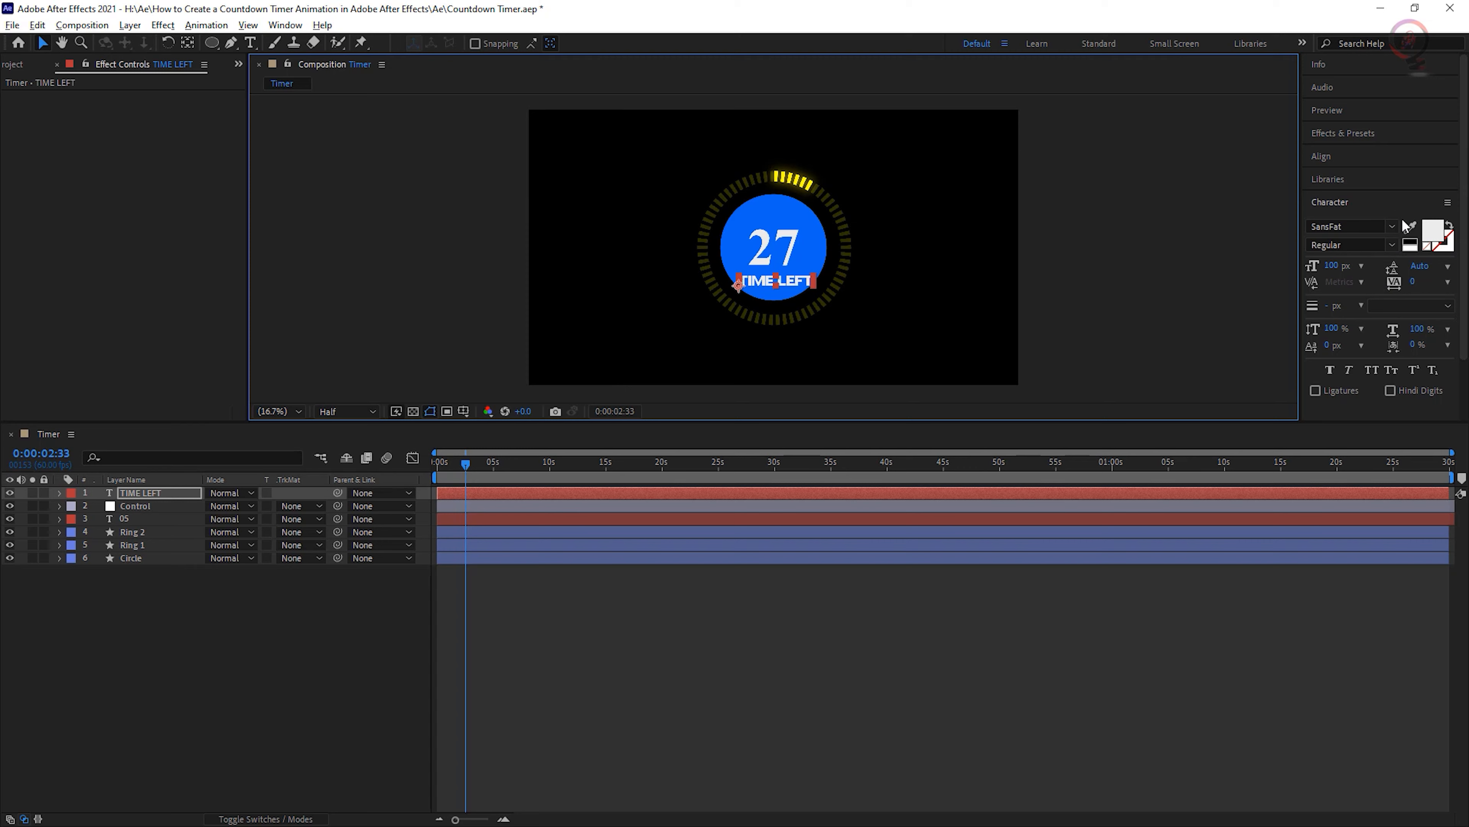
click(1341, 155)
click(1343, 194)
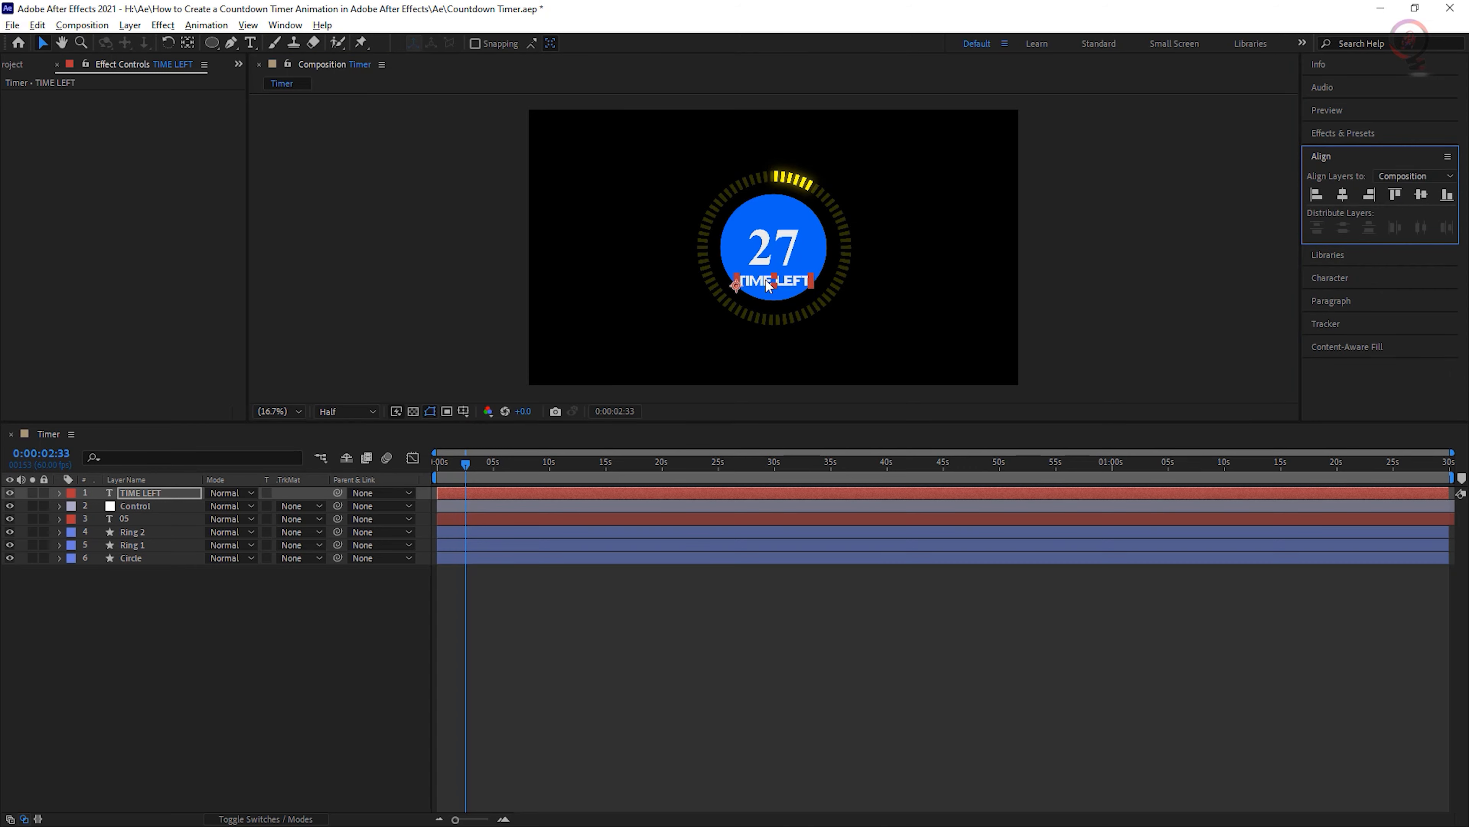
drag(766, 285, 773, 282)
click(1343, 194)
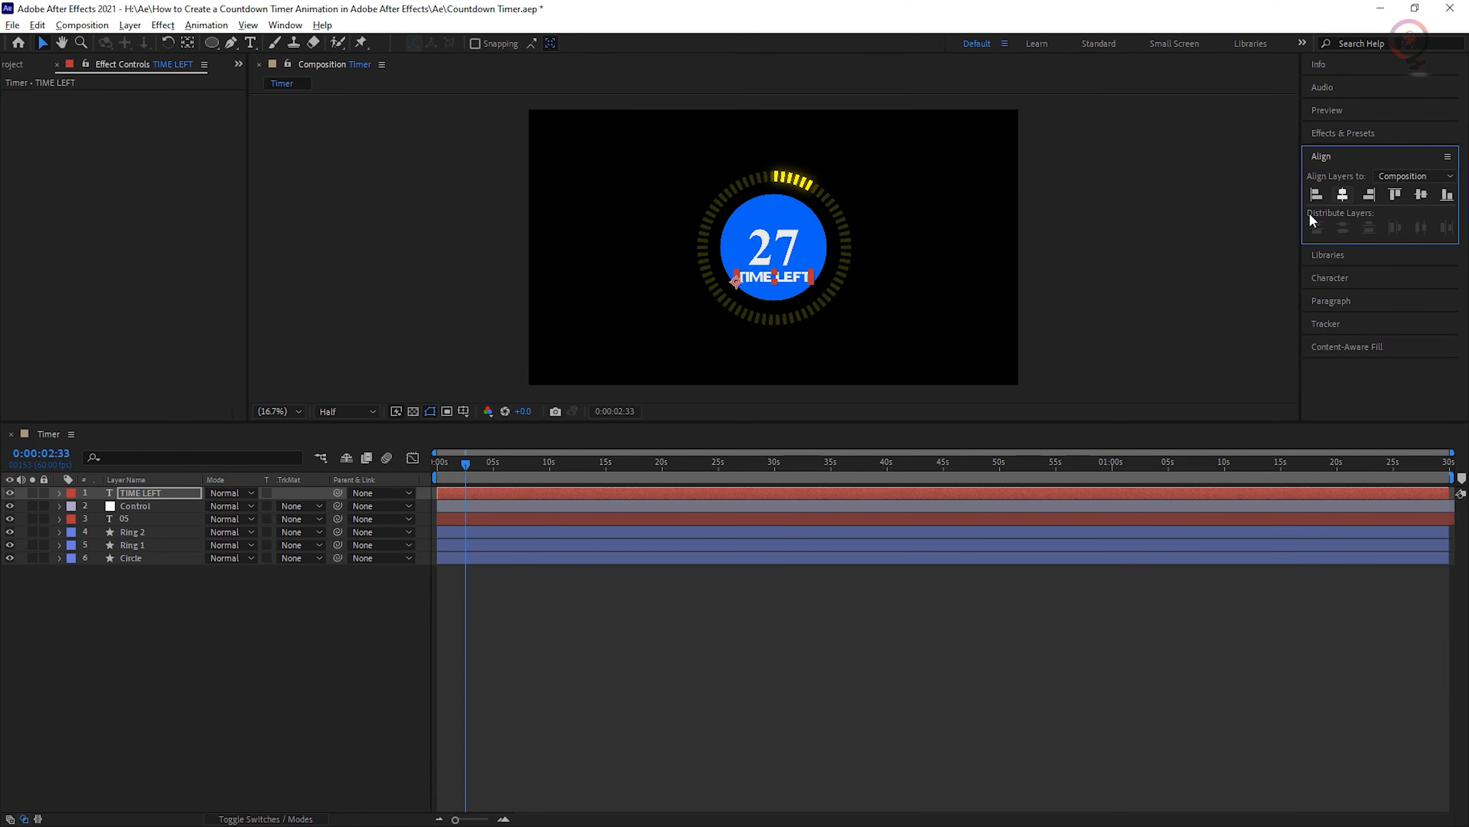
Restyle the TIME LEFT text with the Sitka font in Text style at 110 px and apply Faux Bold.
double_click(483, 493)
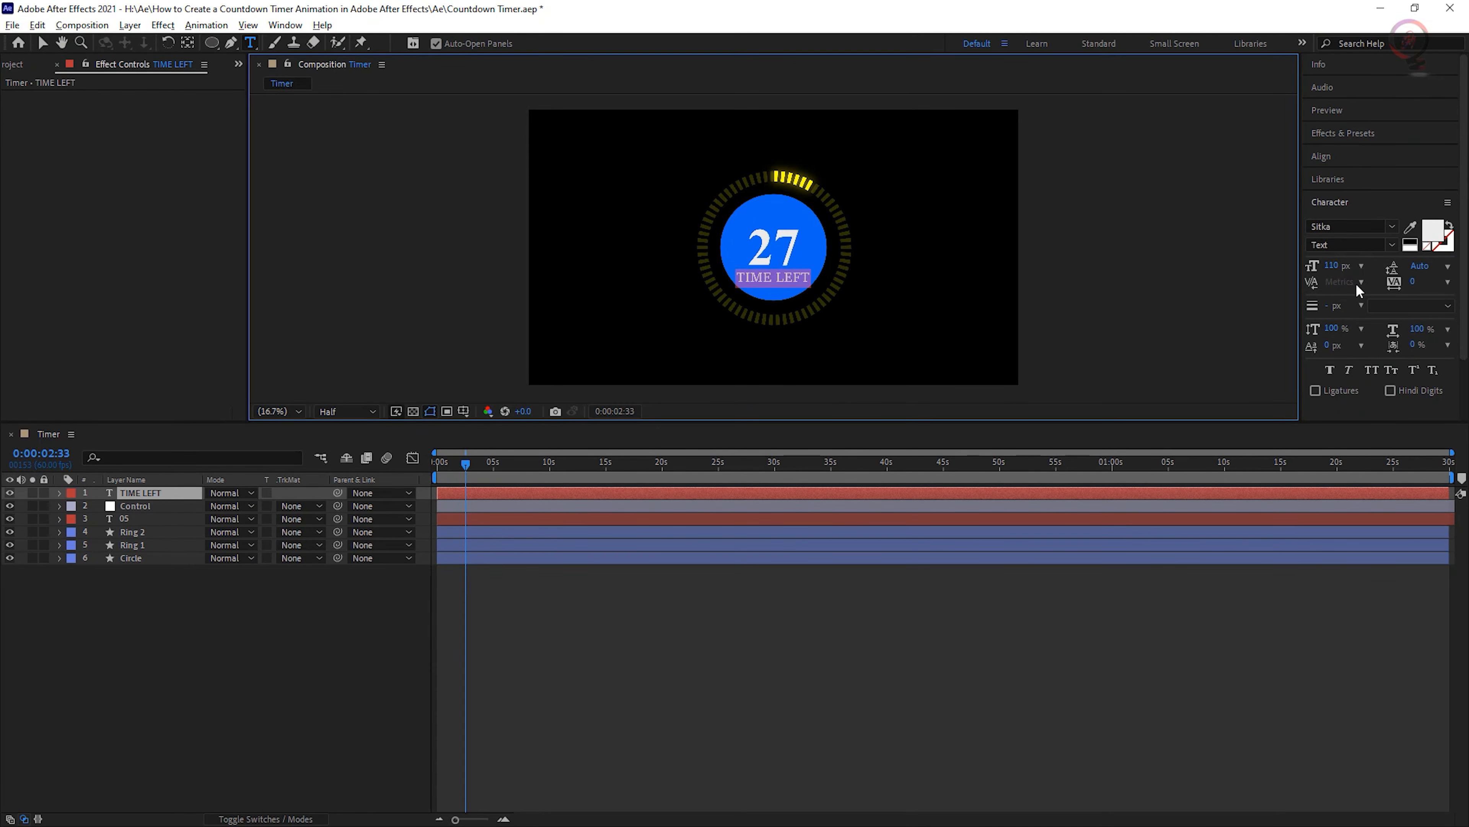
click(1336, 369)
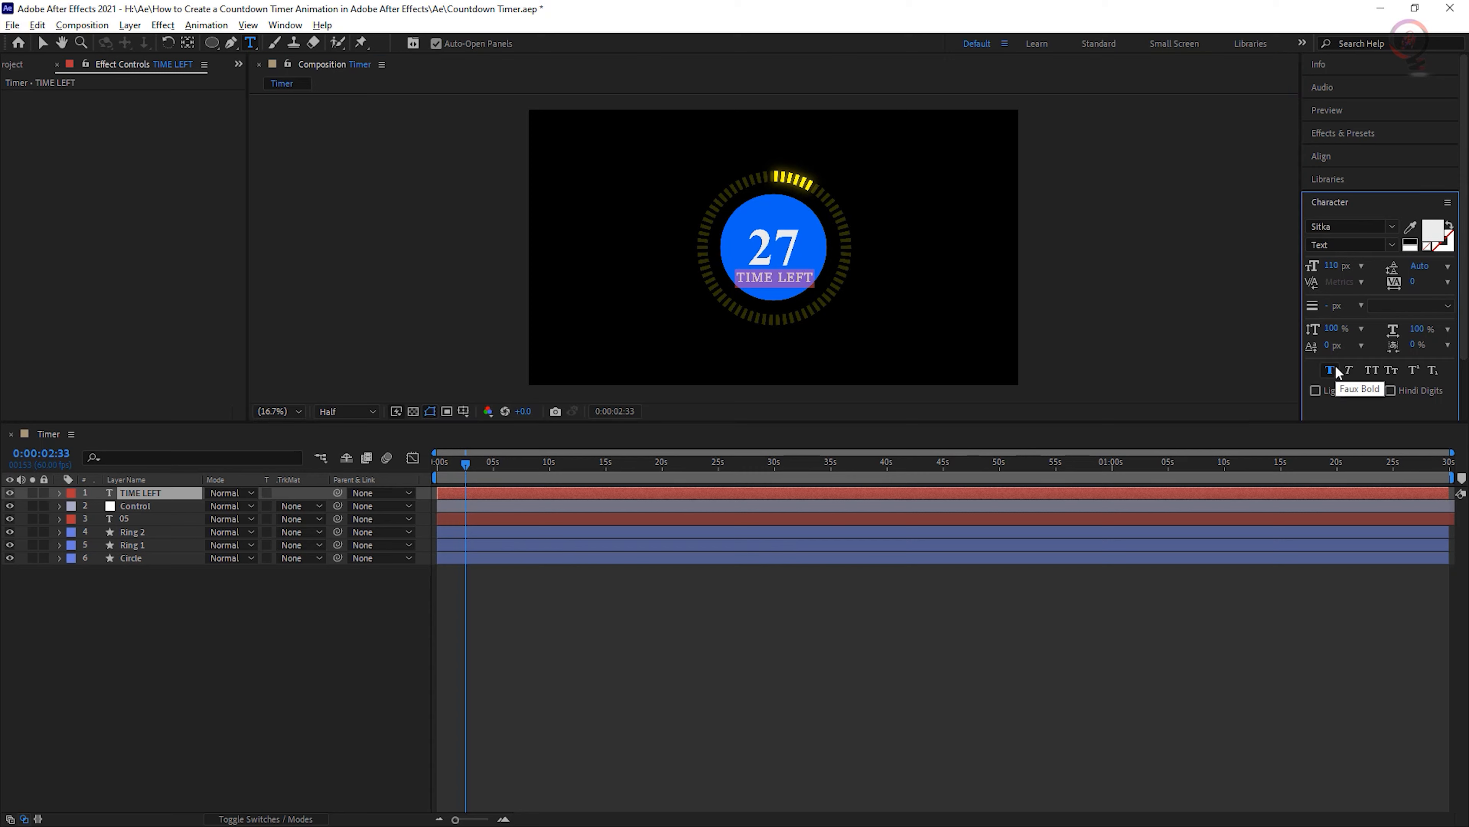
Raise the countdown number layer by setting its Y position to 1171.7.
click(145, 517)
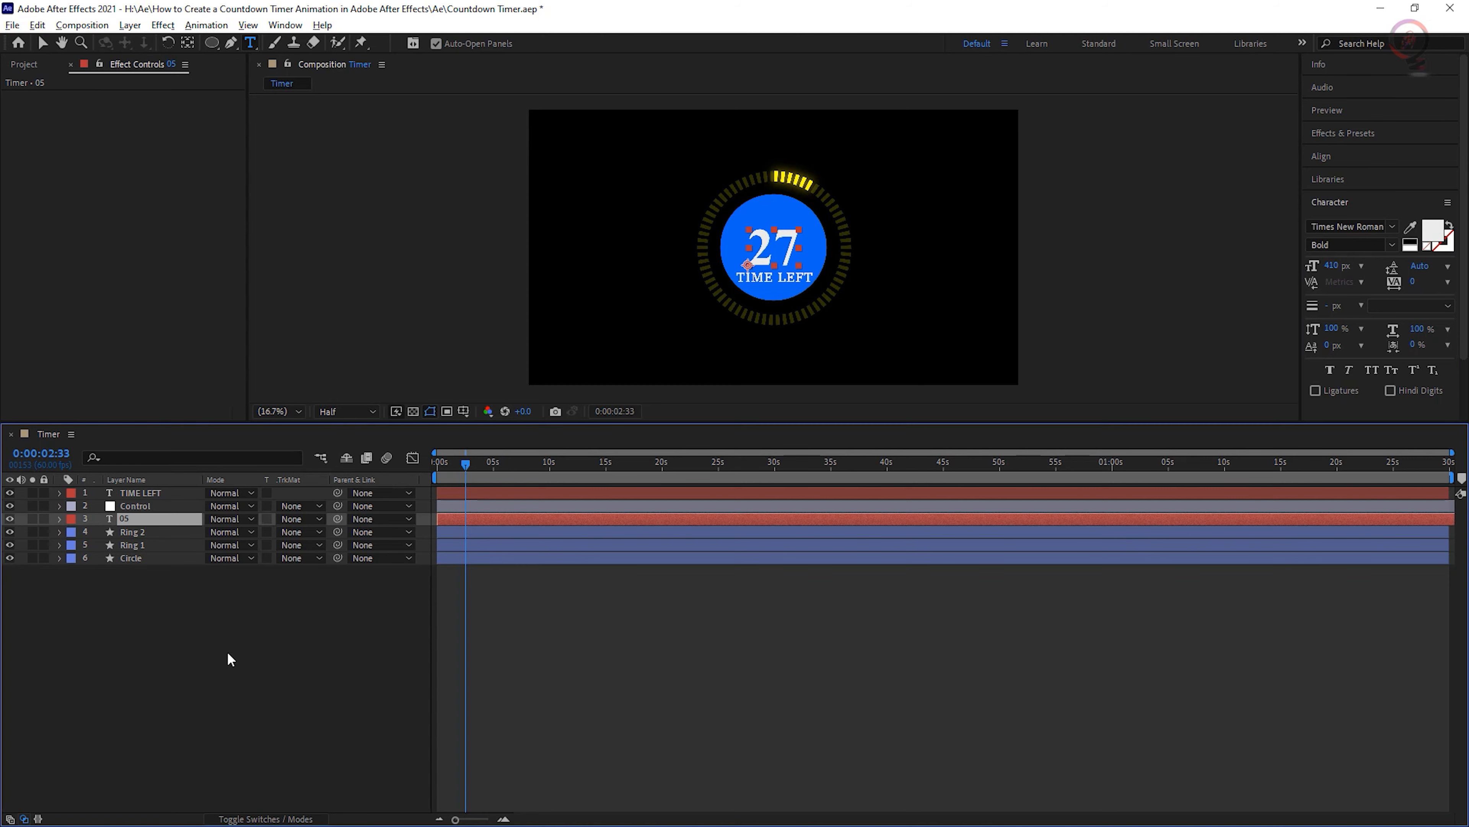
key(p)
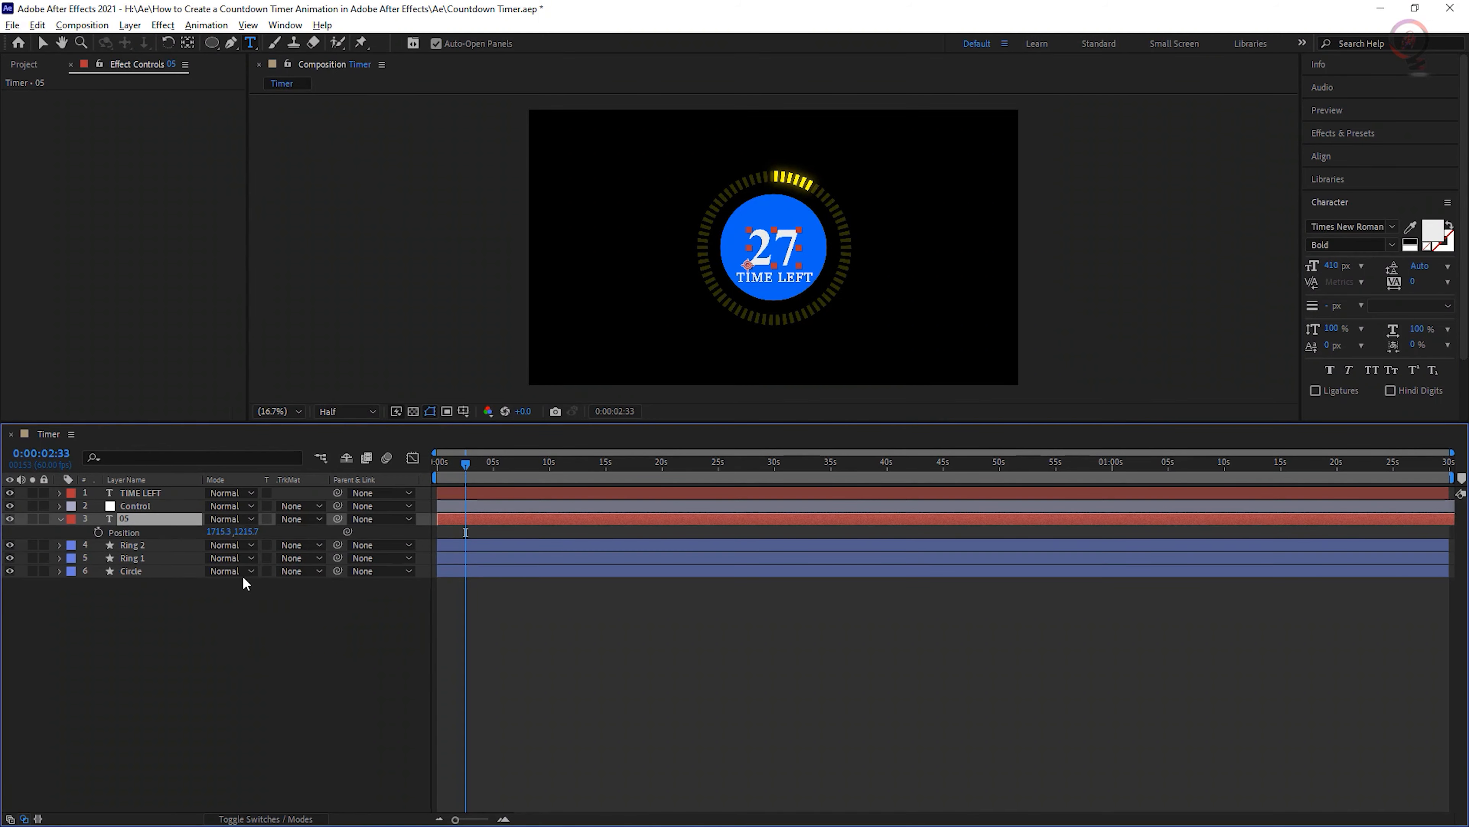
drag(243, 530, 201, 539)
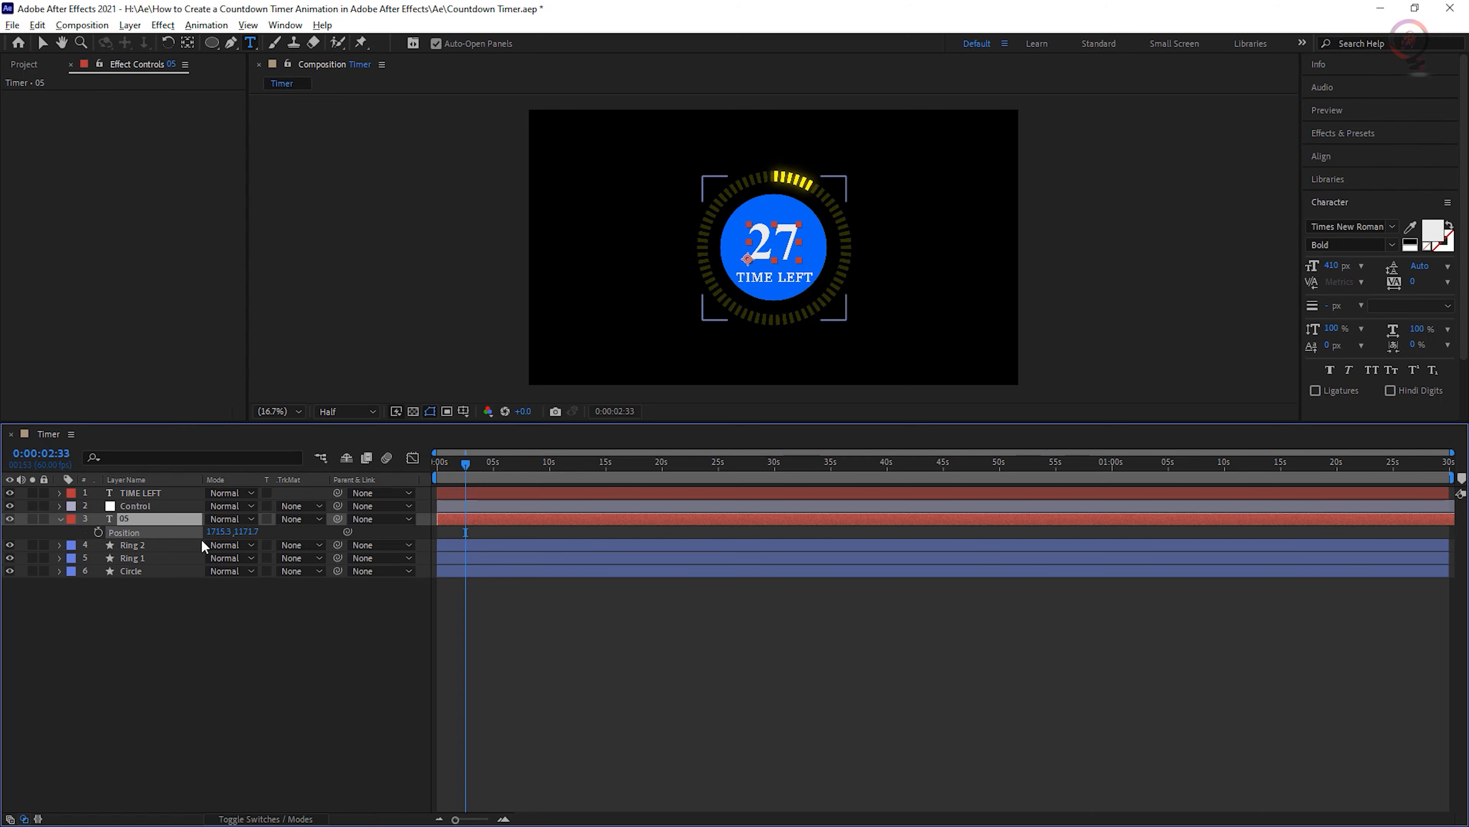
Raise the TIME LEFT layer to a Y position of 1327 and centre it horizontally in the composition.
click(171, 492)
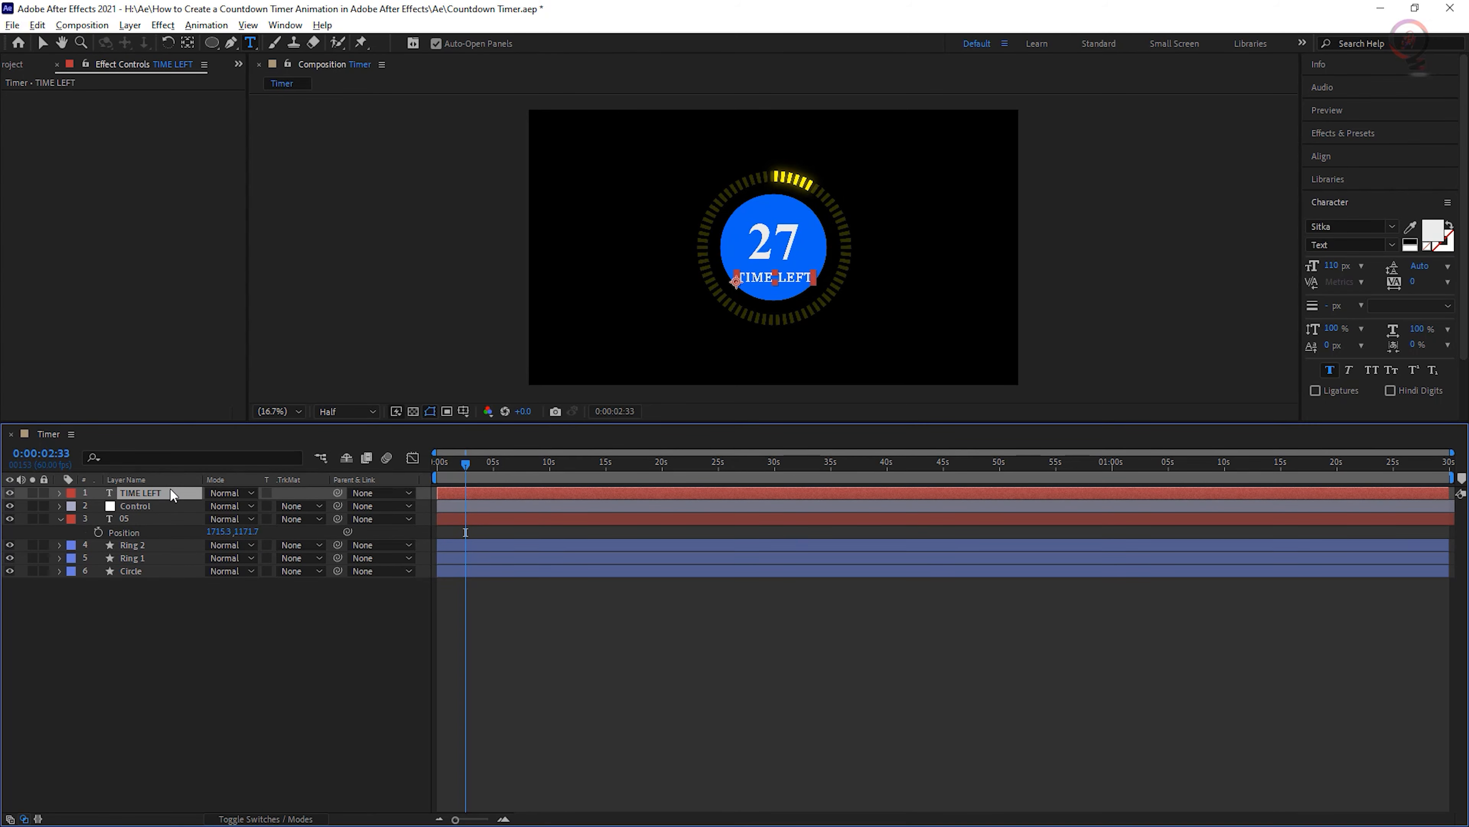
key(p)
drag(246, 505, 230, 506)
click(1363, 151)
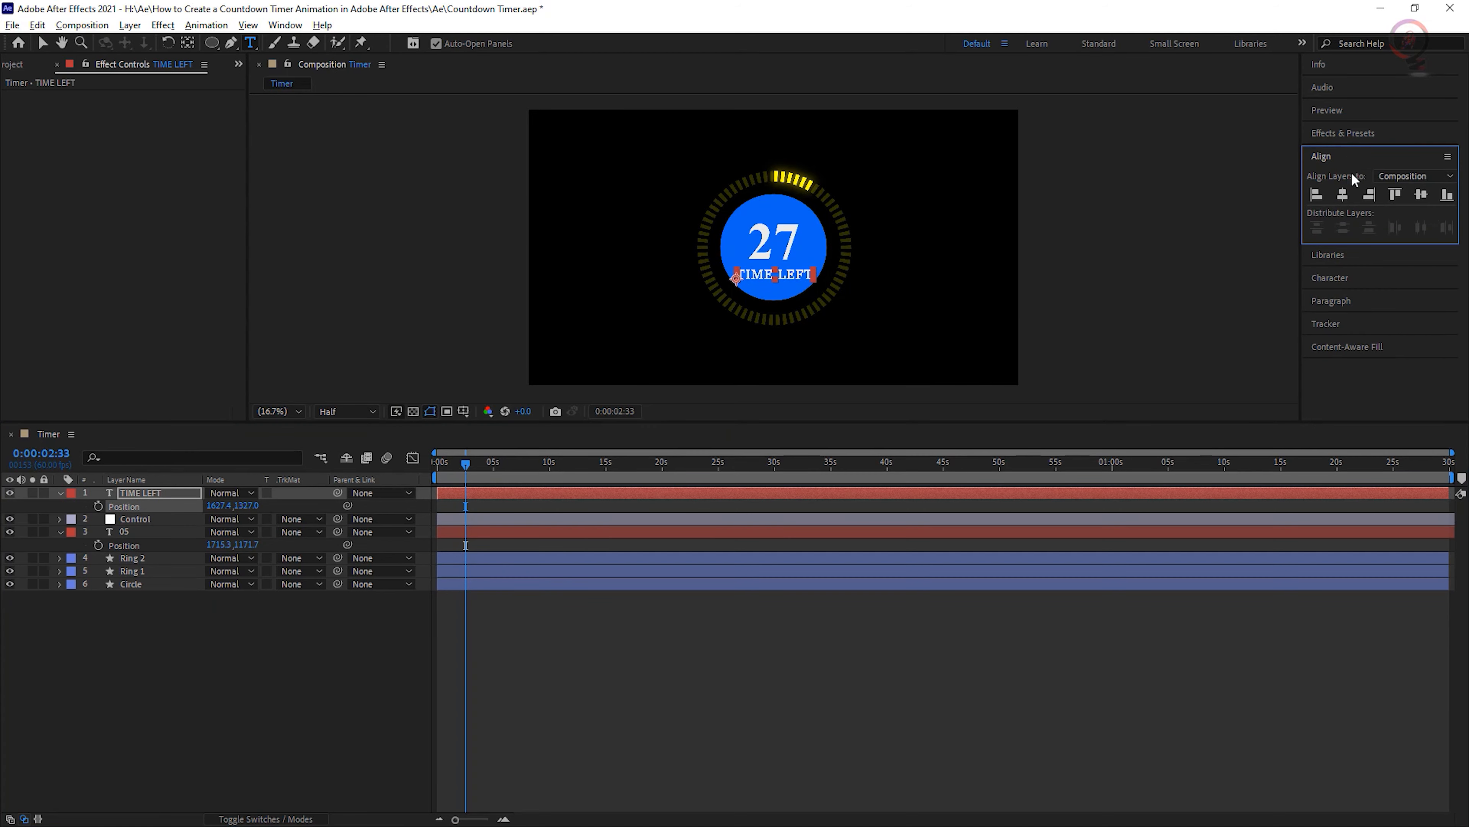
click(1339, 197)
Collapse the open text layers, deselect everything and preview the countdown from the start of the timeline.
drag(467, 465, 393, 464)
click(60, 492)
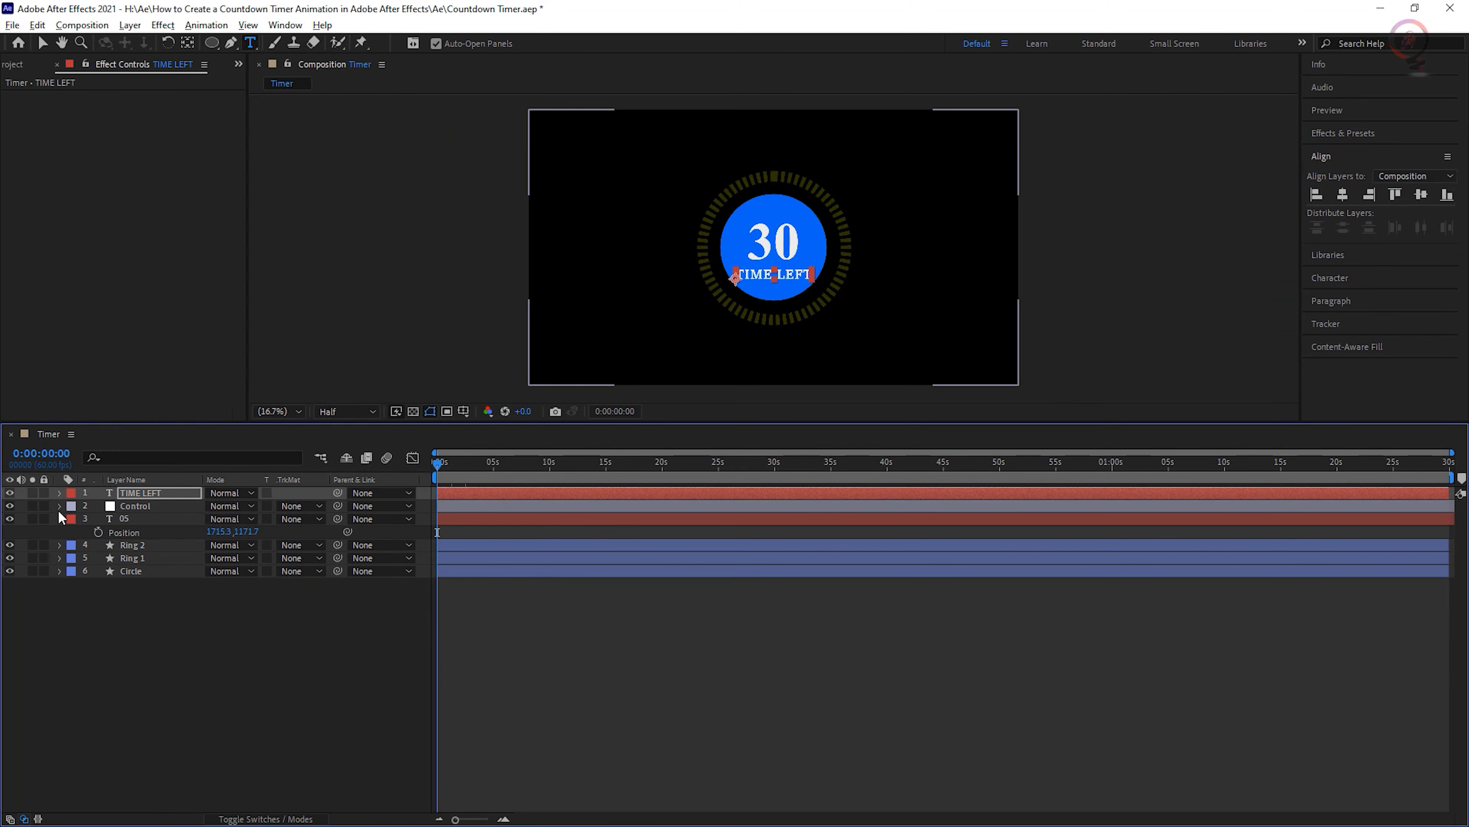
click(59, 518)
click(218, 652)
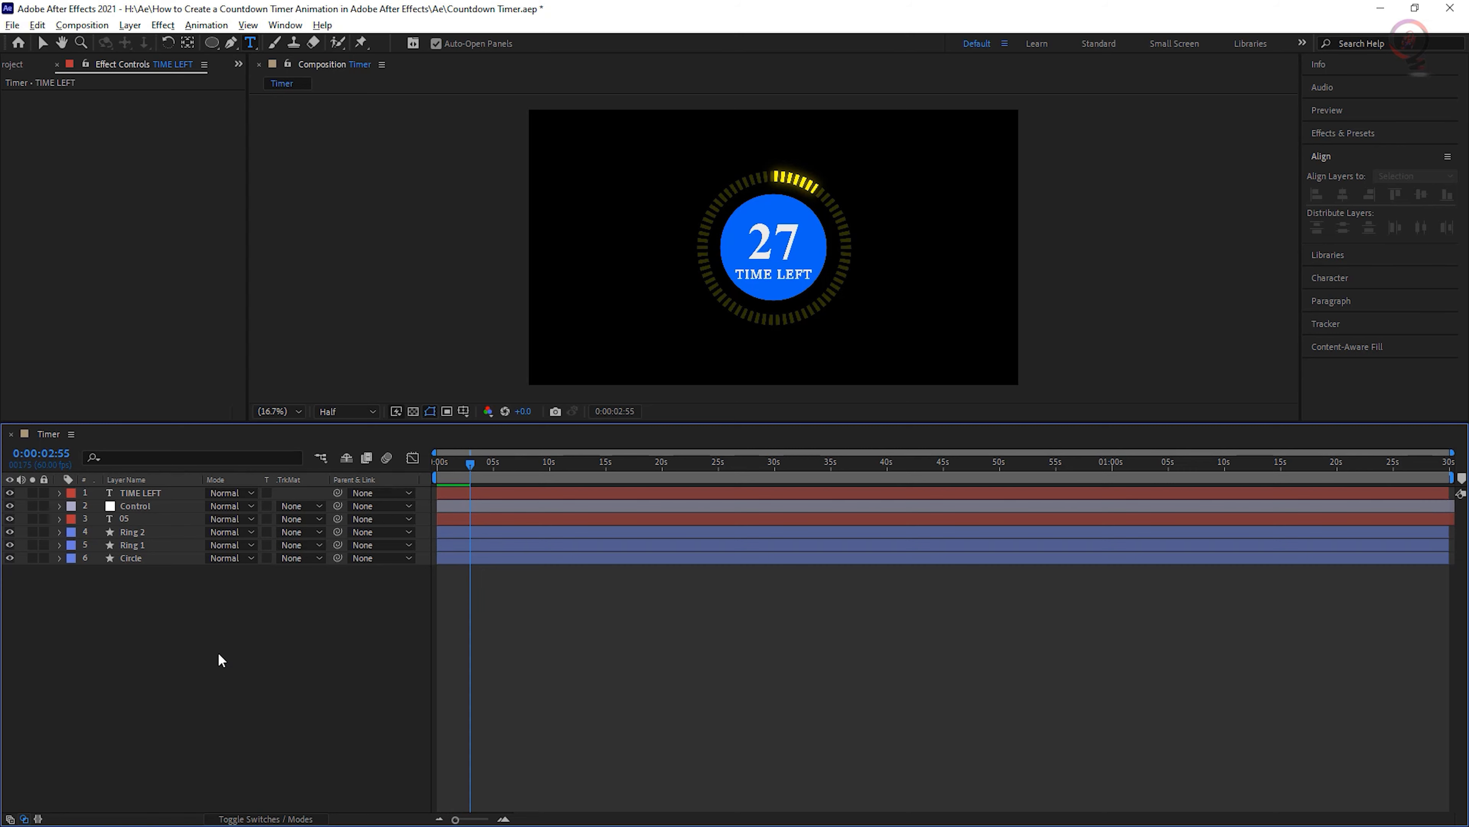
Move the TIME LEFT layer below the Control layer in the layer stack.
click(116, 493)
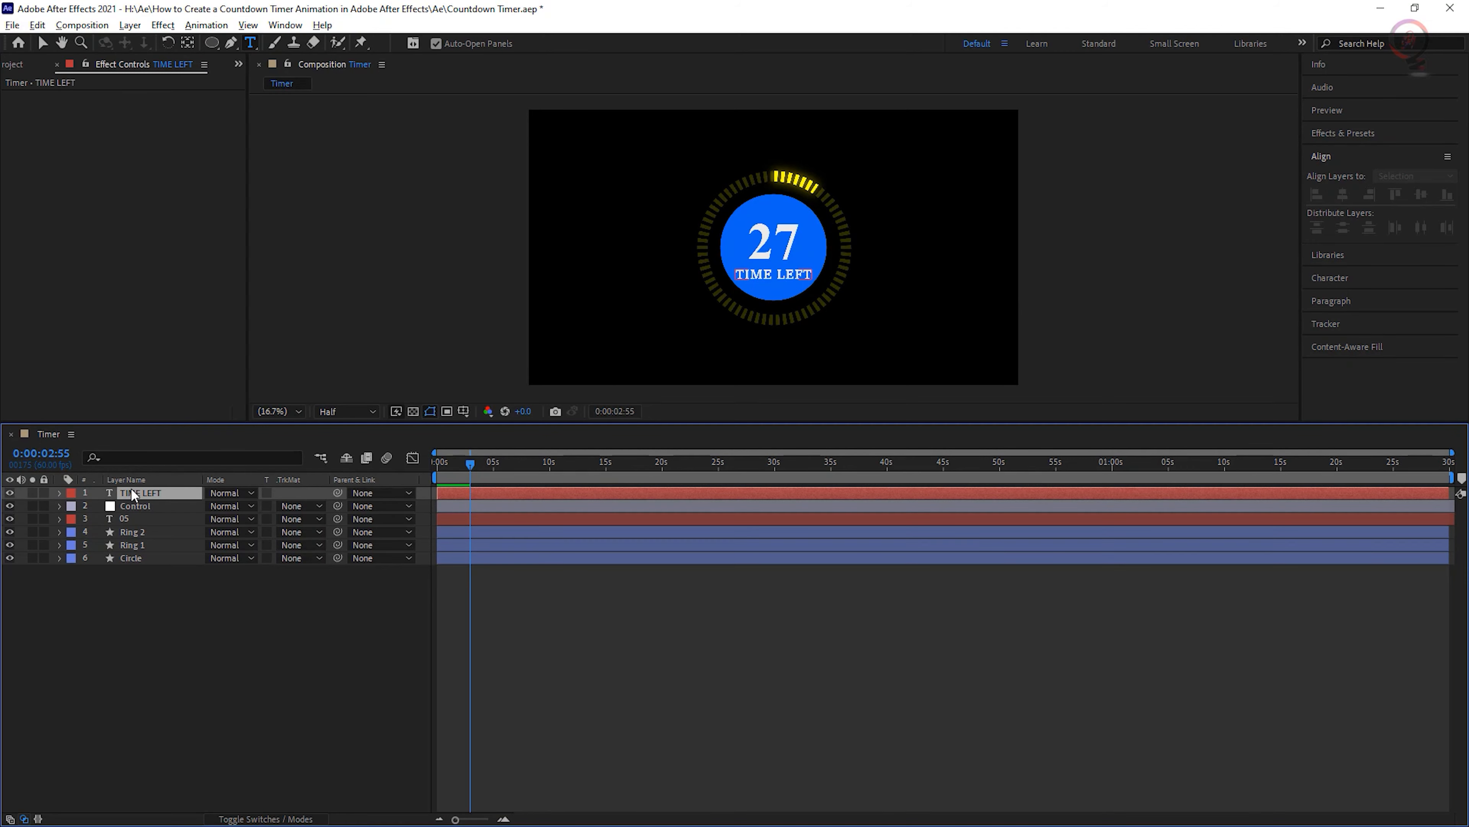
drag(150, 491, 155, 512)
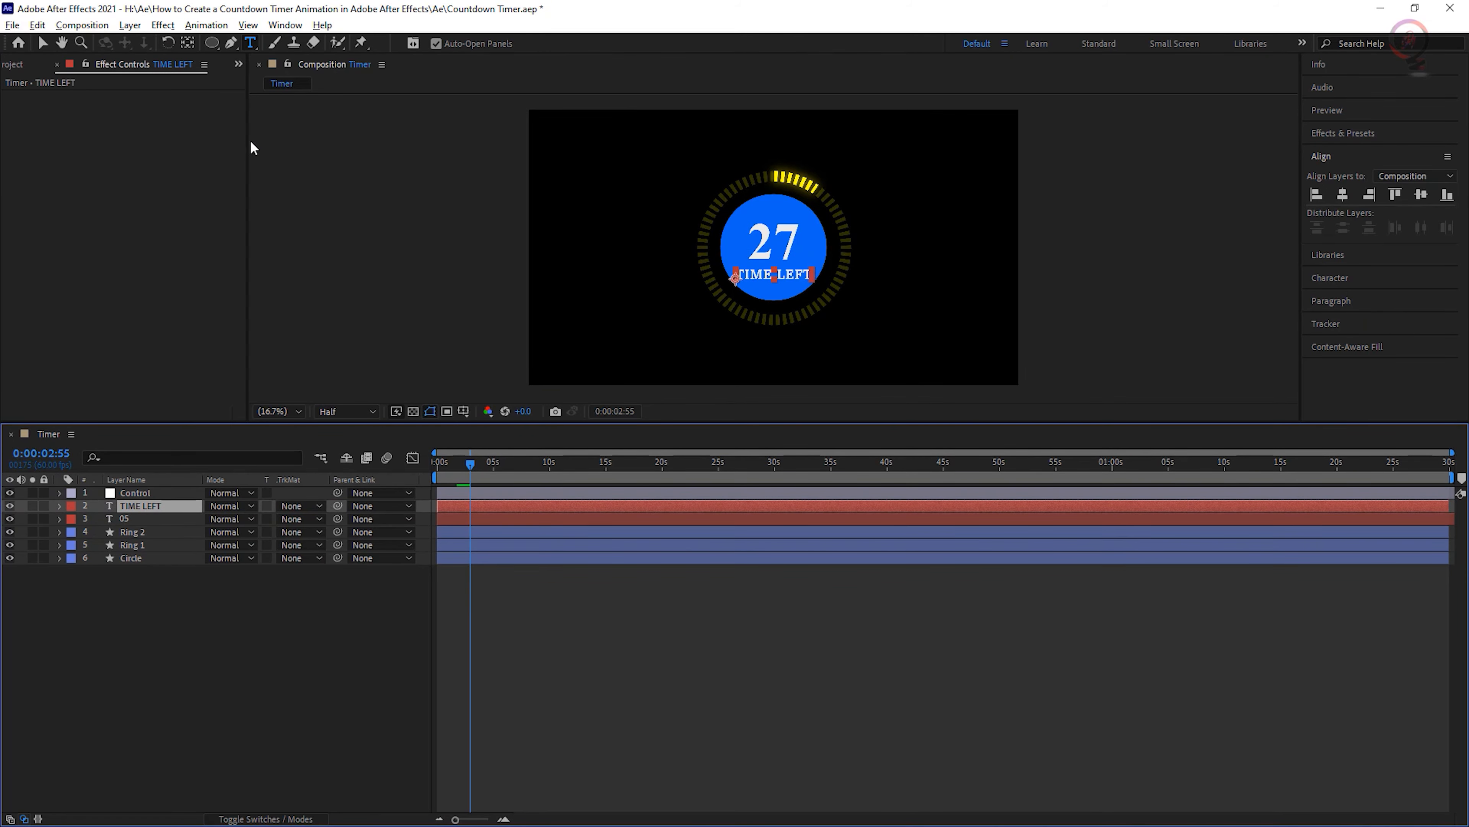
Open Essential Graphics and set Timer as the primary composition.
click(283, 24)
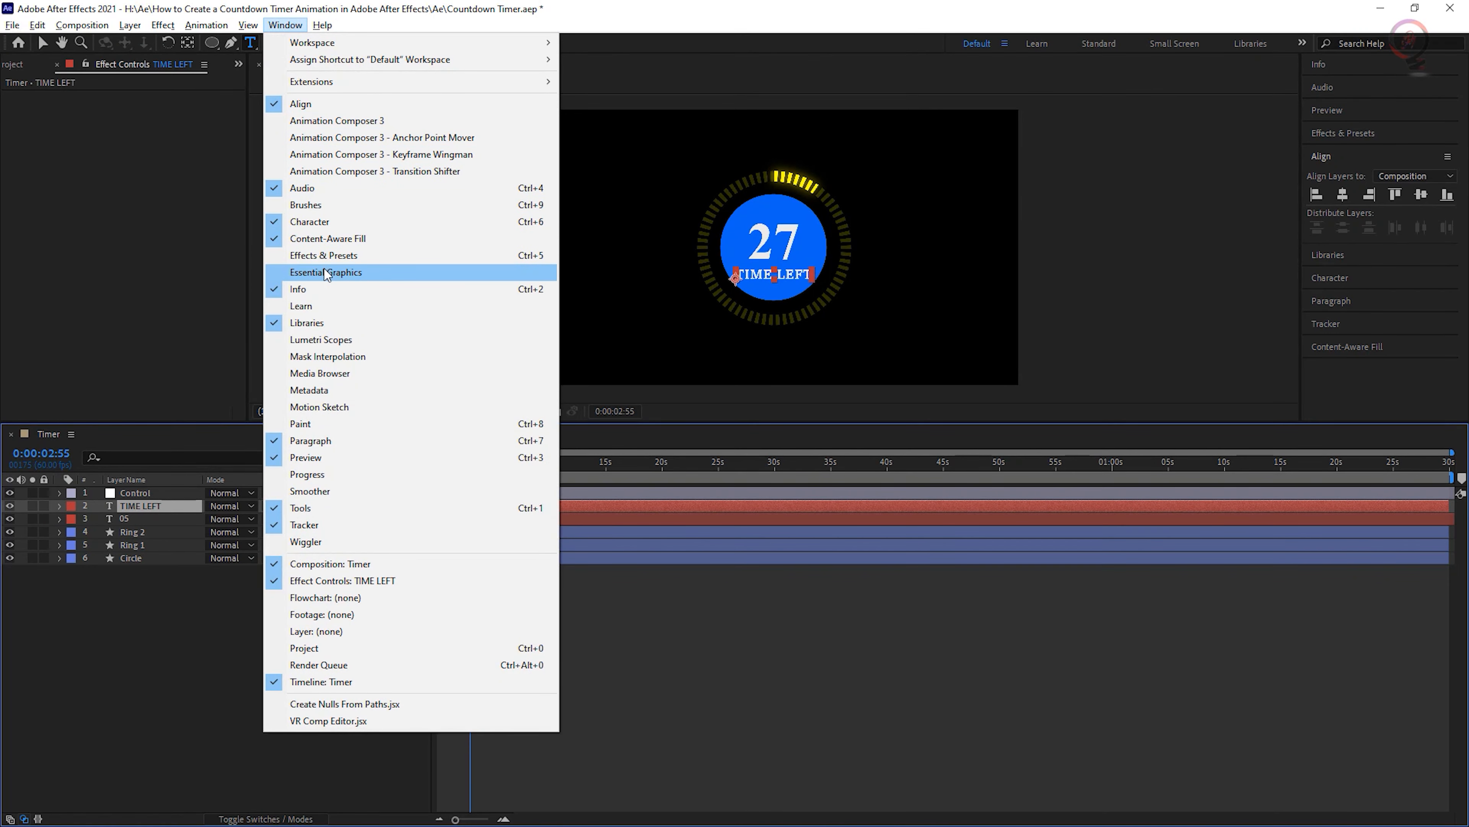
click(436, 278)
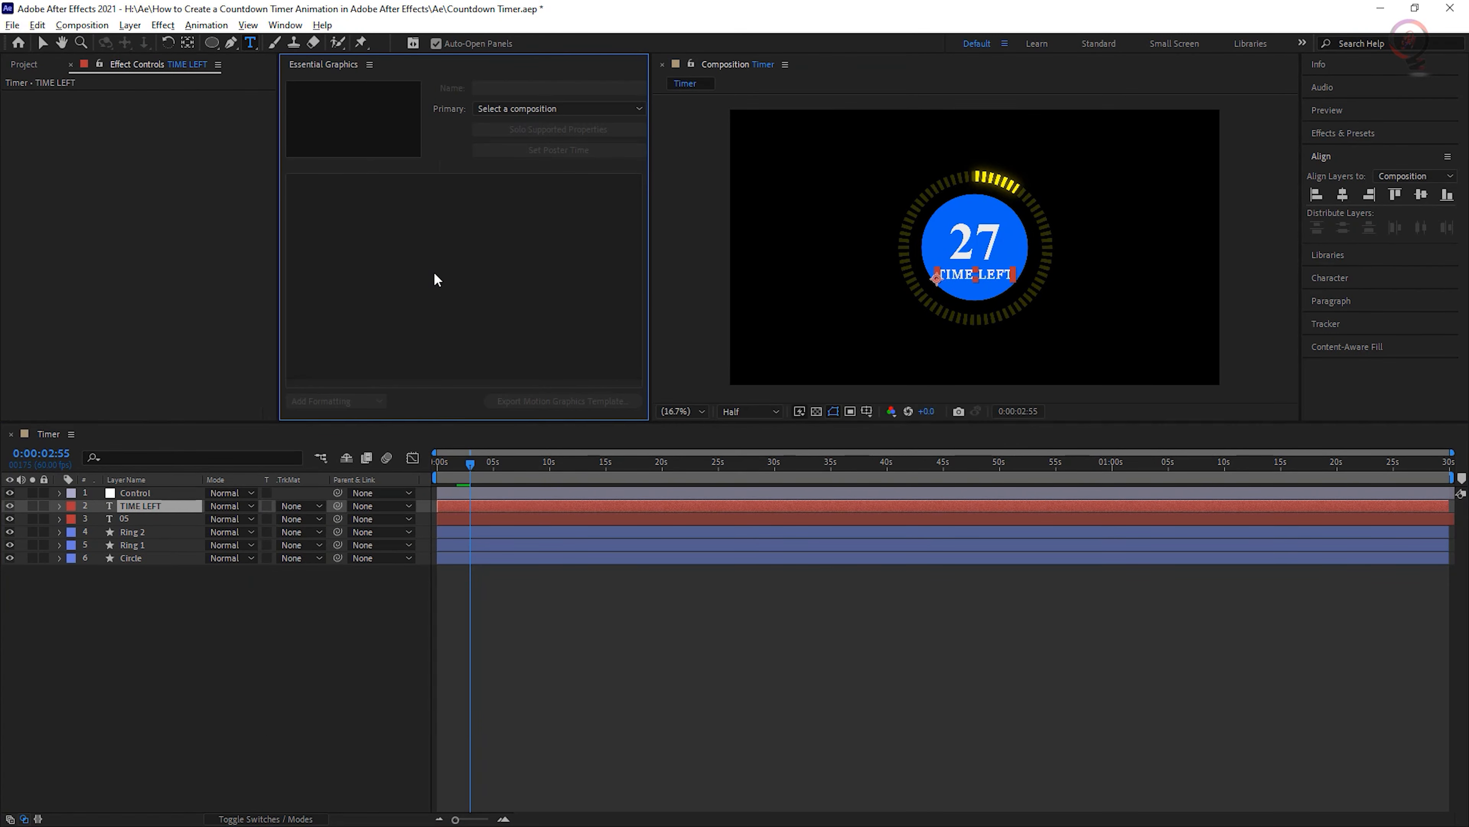
click(562, 108)
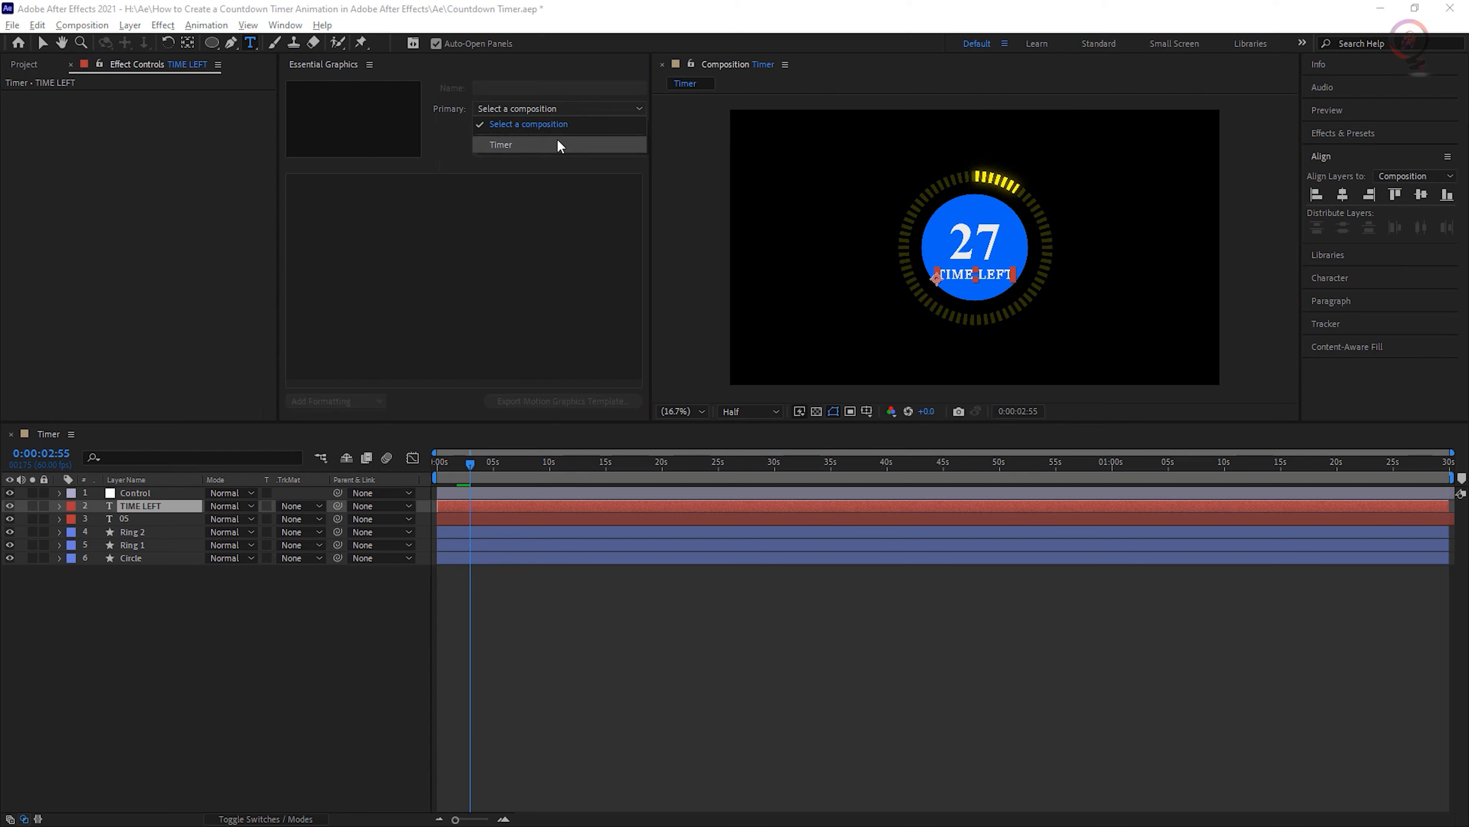
click(556, 141)
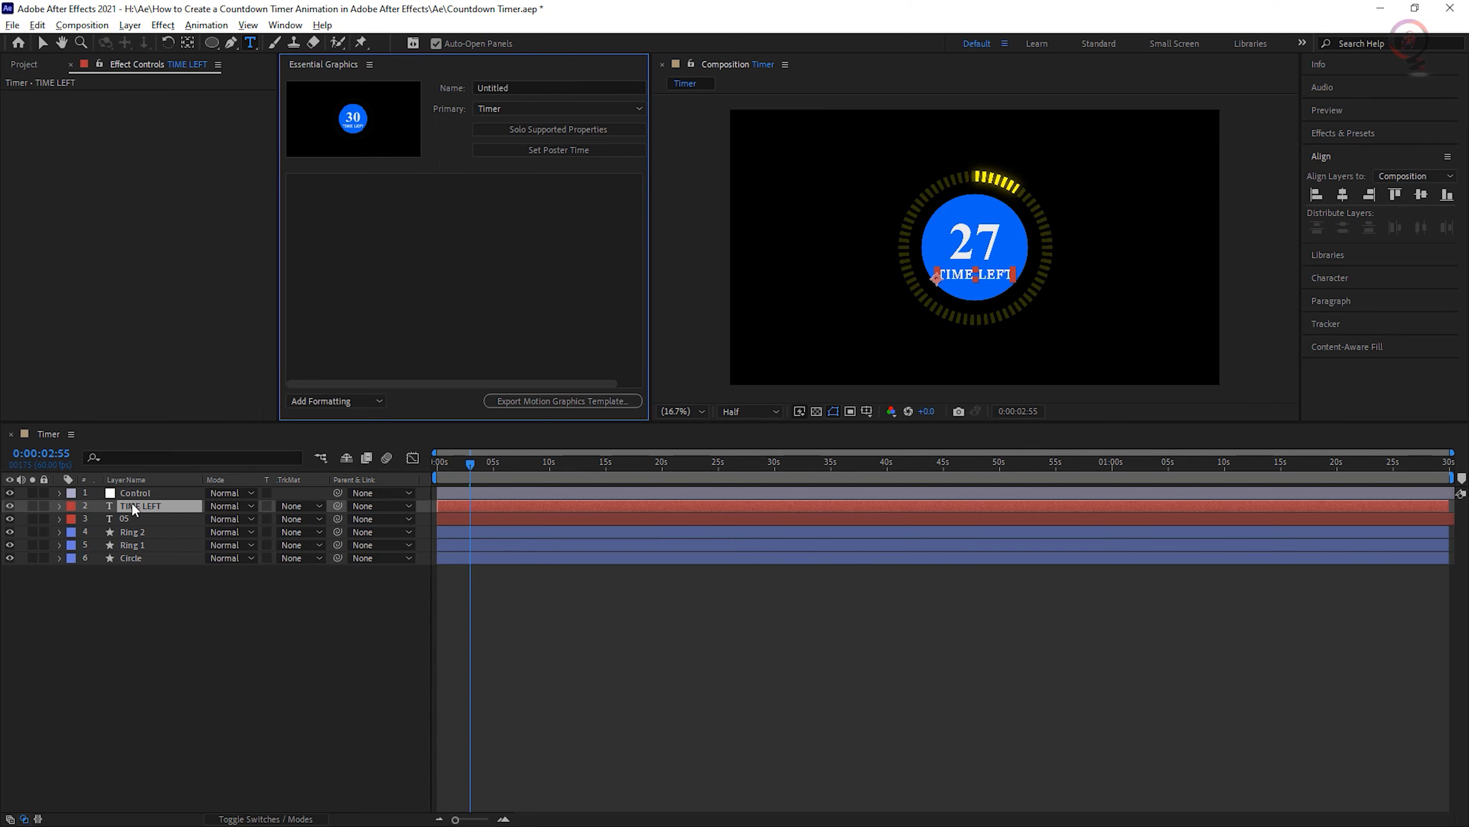
click(59, 506)
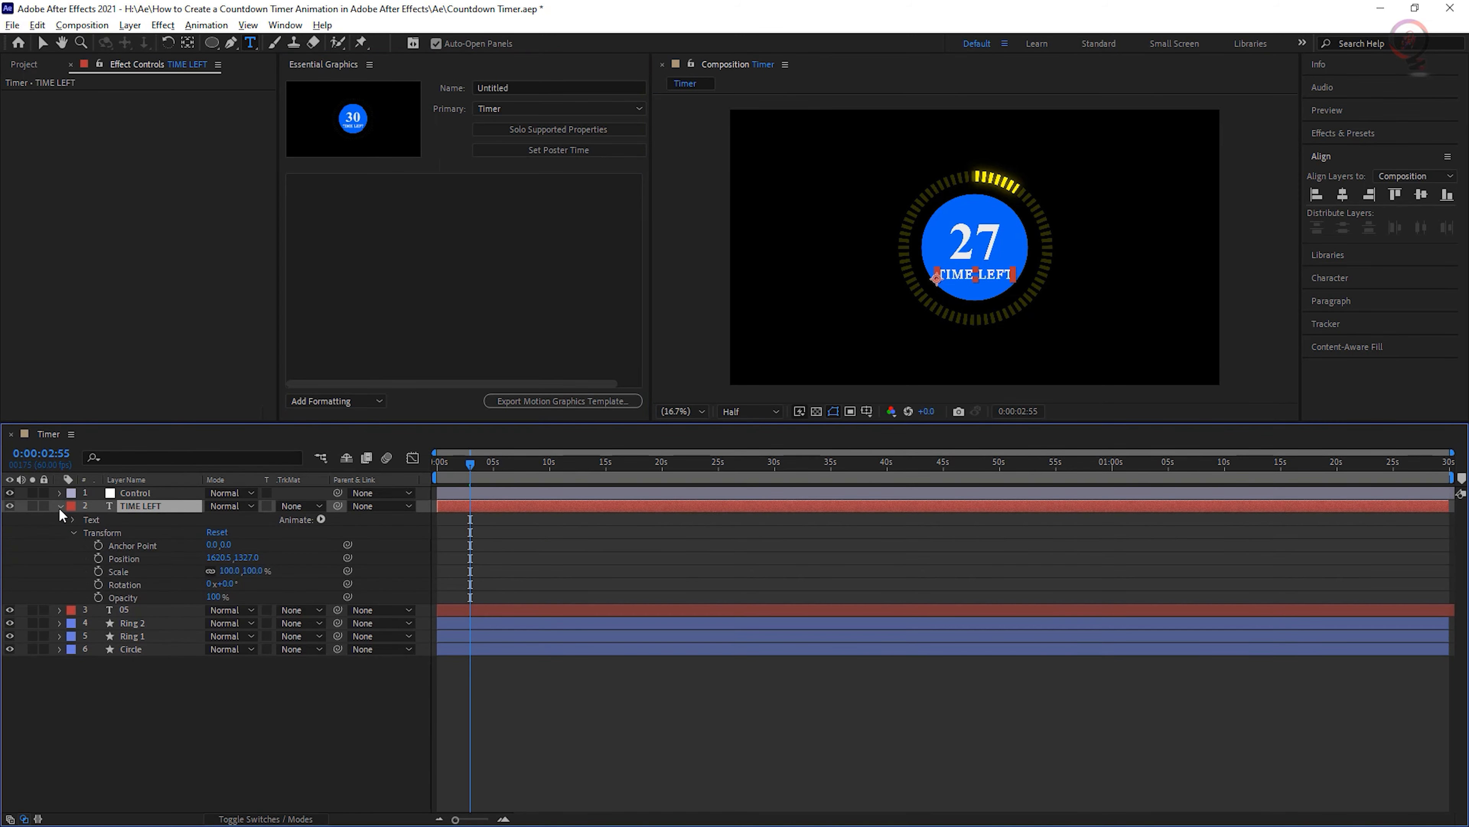
click(73, 520)
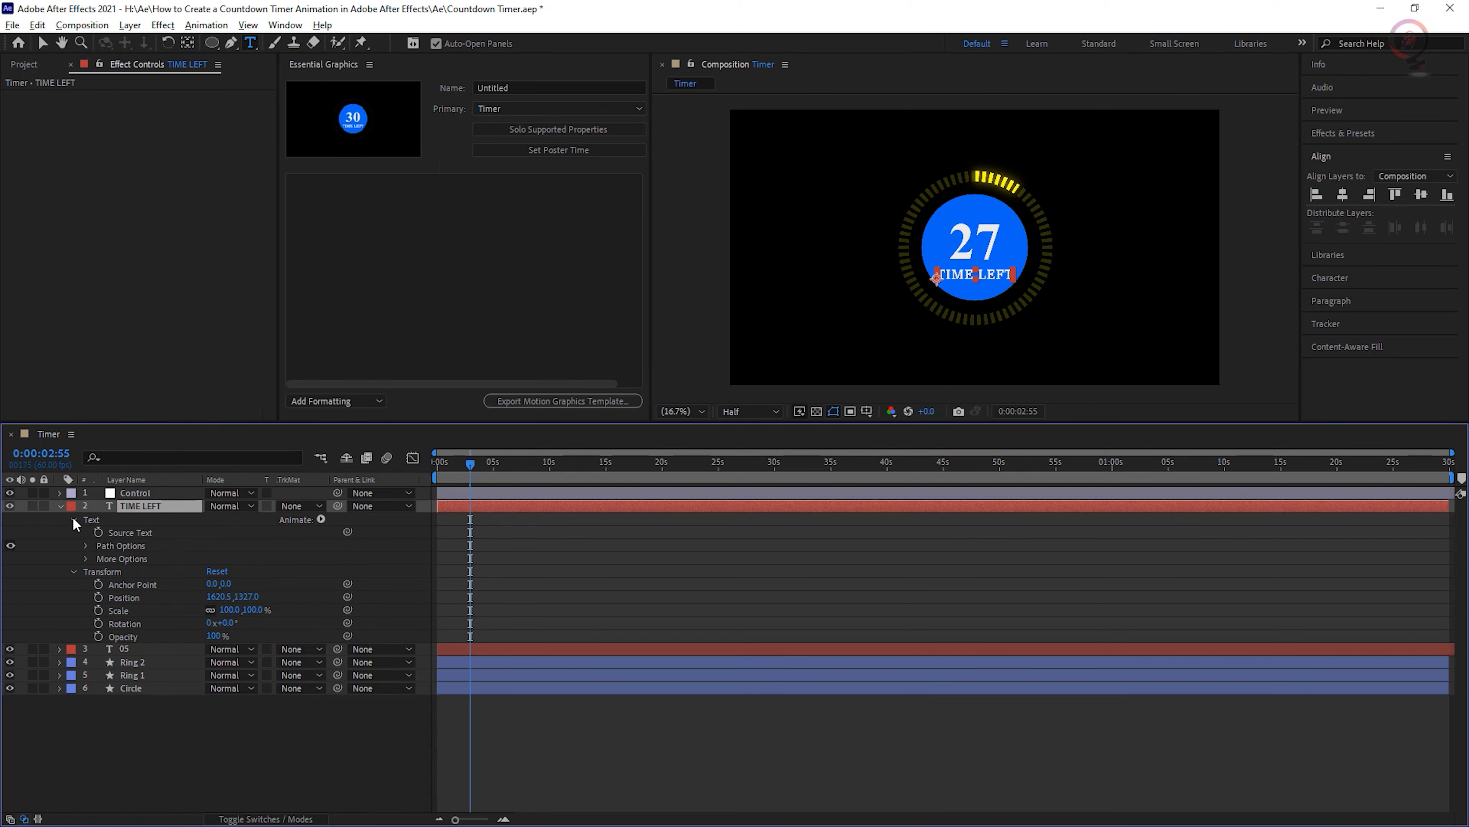
click(74, 519)
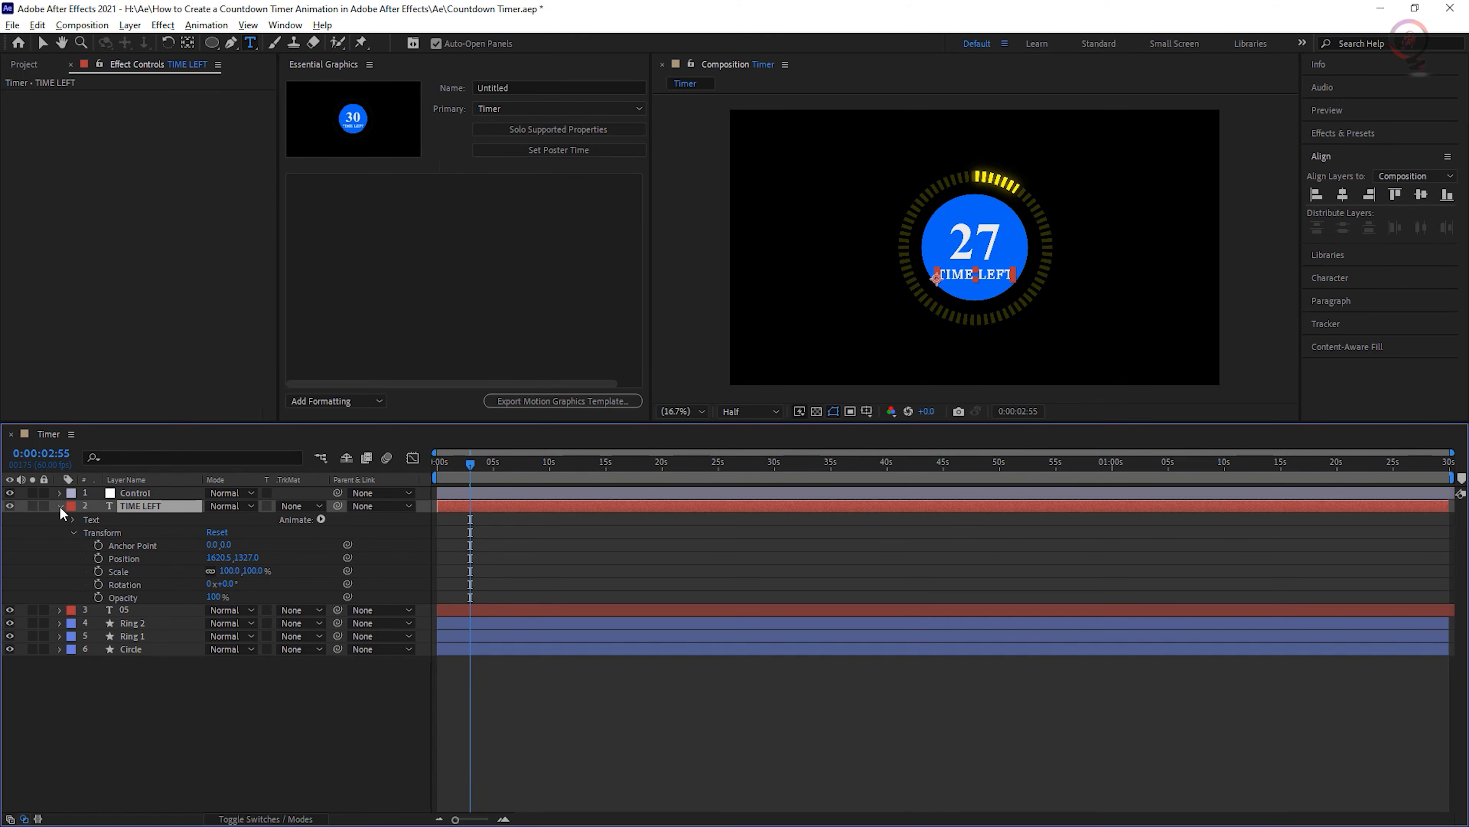
click(60, 506)
Add the Control layer's Time Control slider to the Essential Graphics properties.
click(138, 494)
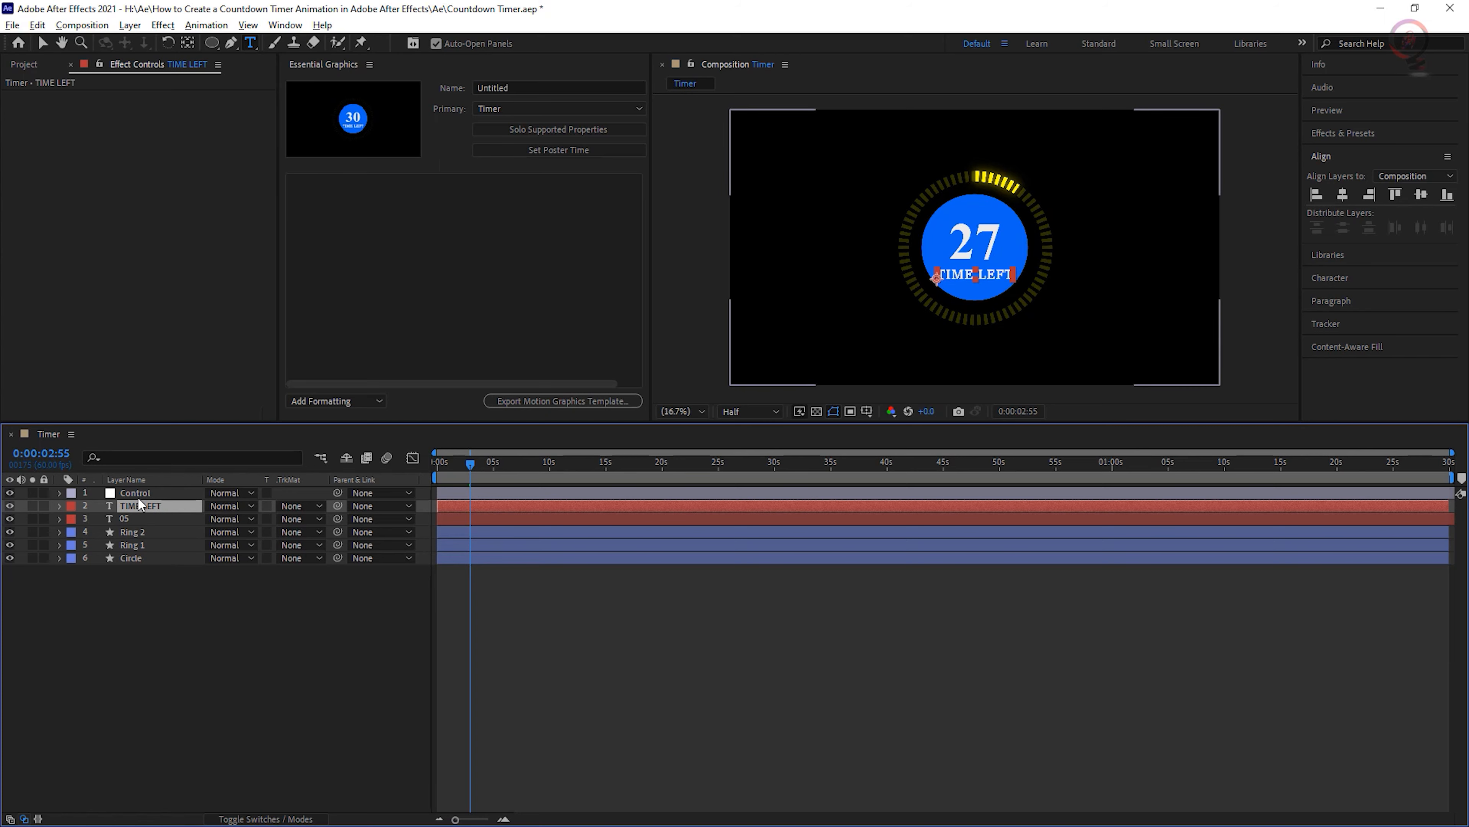
click(61, 493)
click(128, 519)
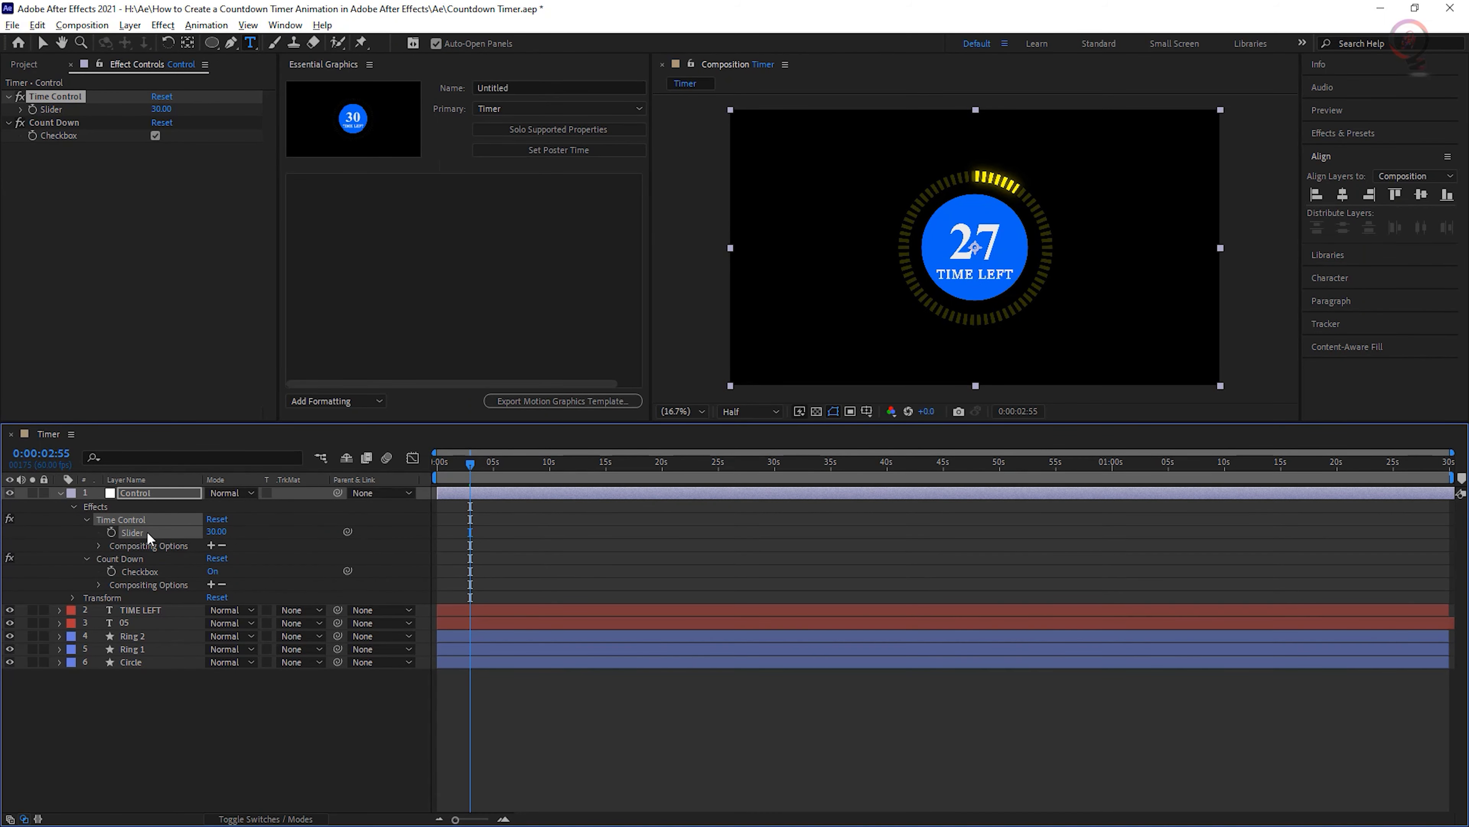
drag(147, 530, 408, 272)
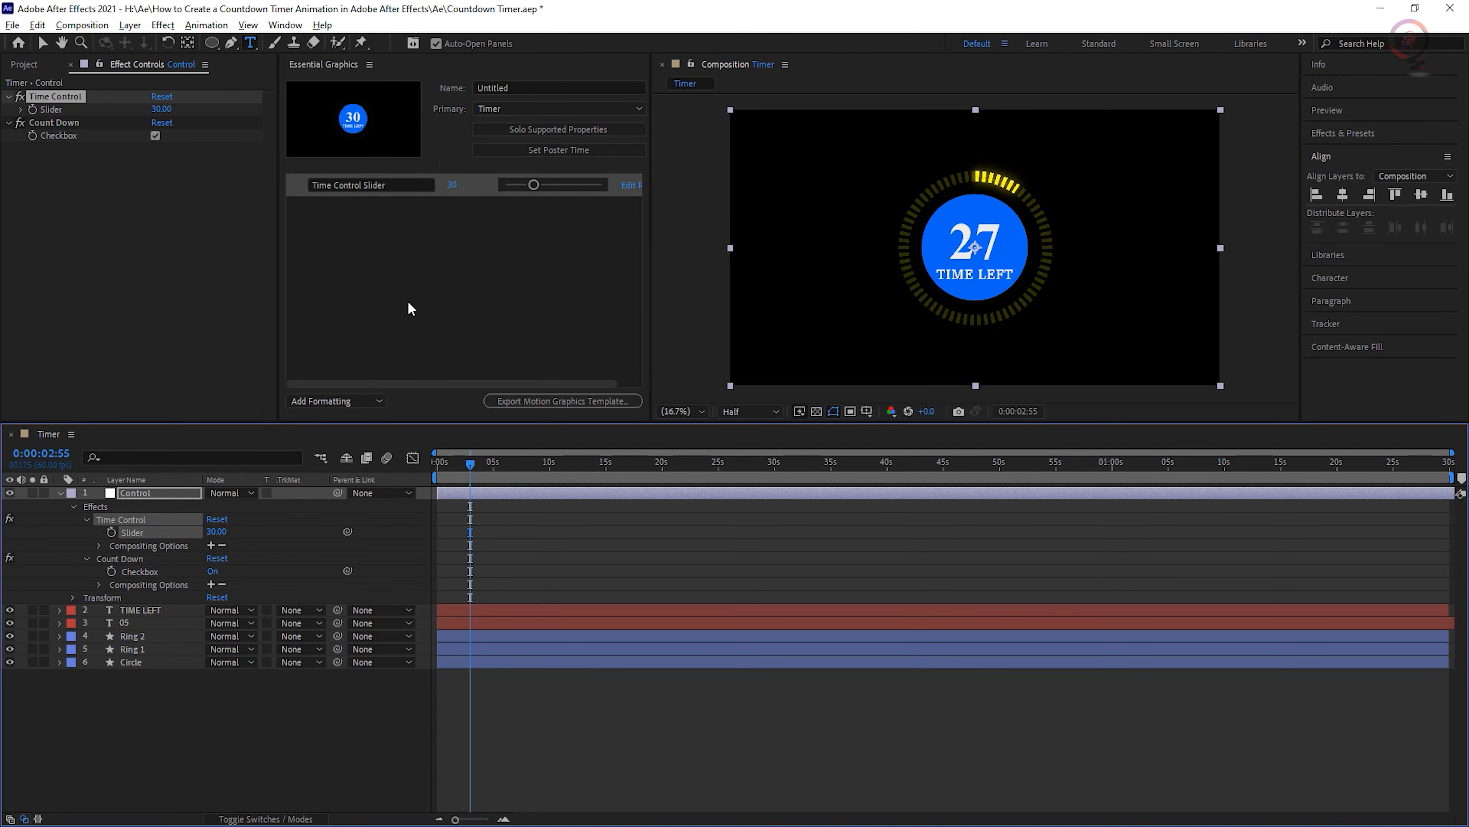
Enlarge the Essential Graphics area and rename the Time Control Slider property to "Timer".
drag(449, 422, 452, 469)
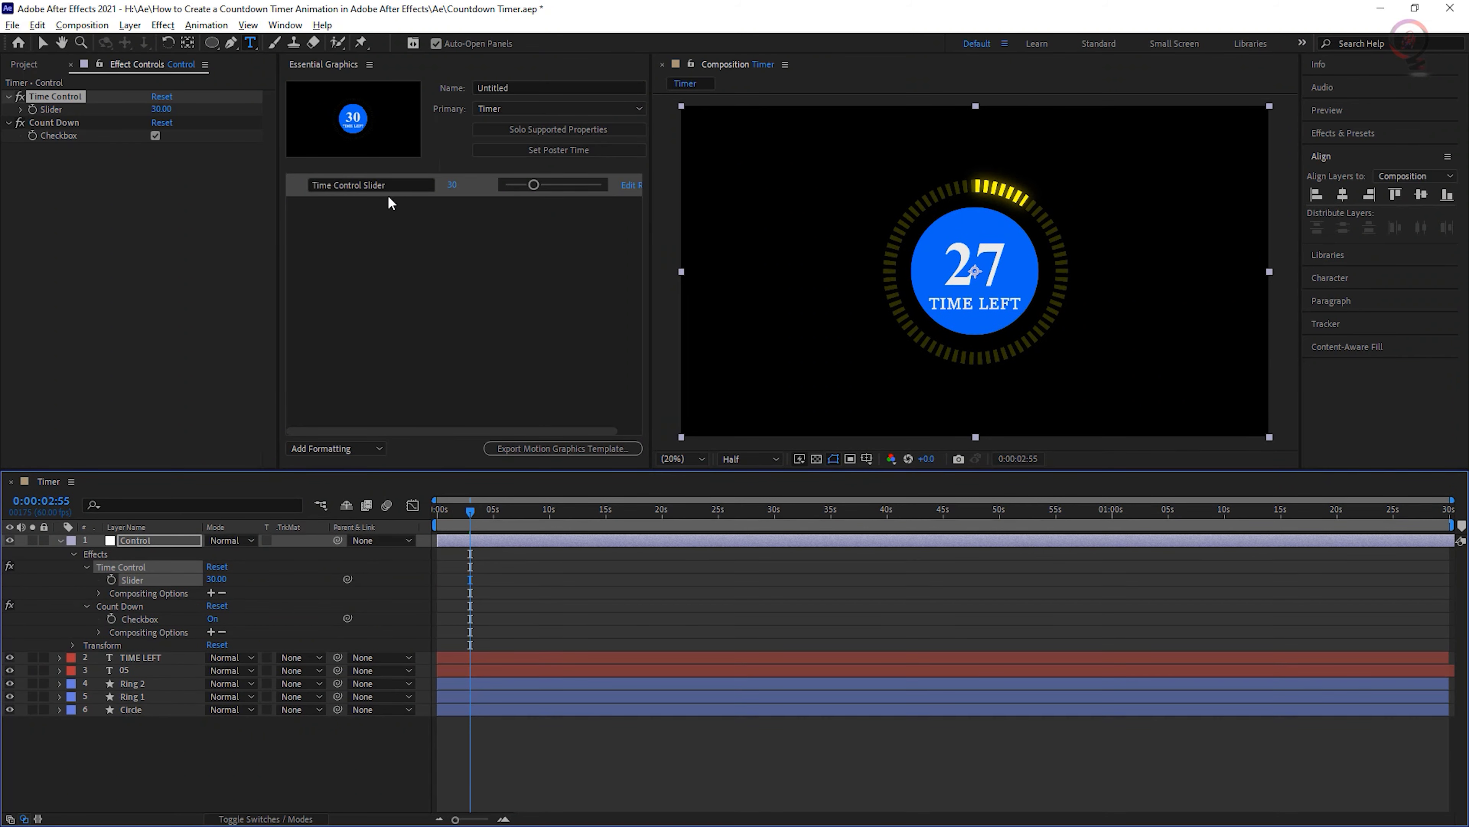
click(384, 185)
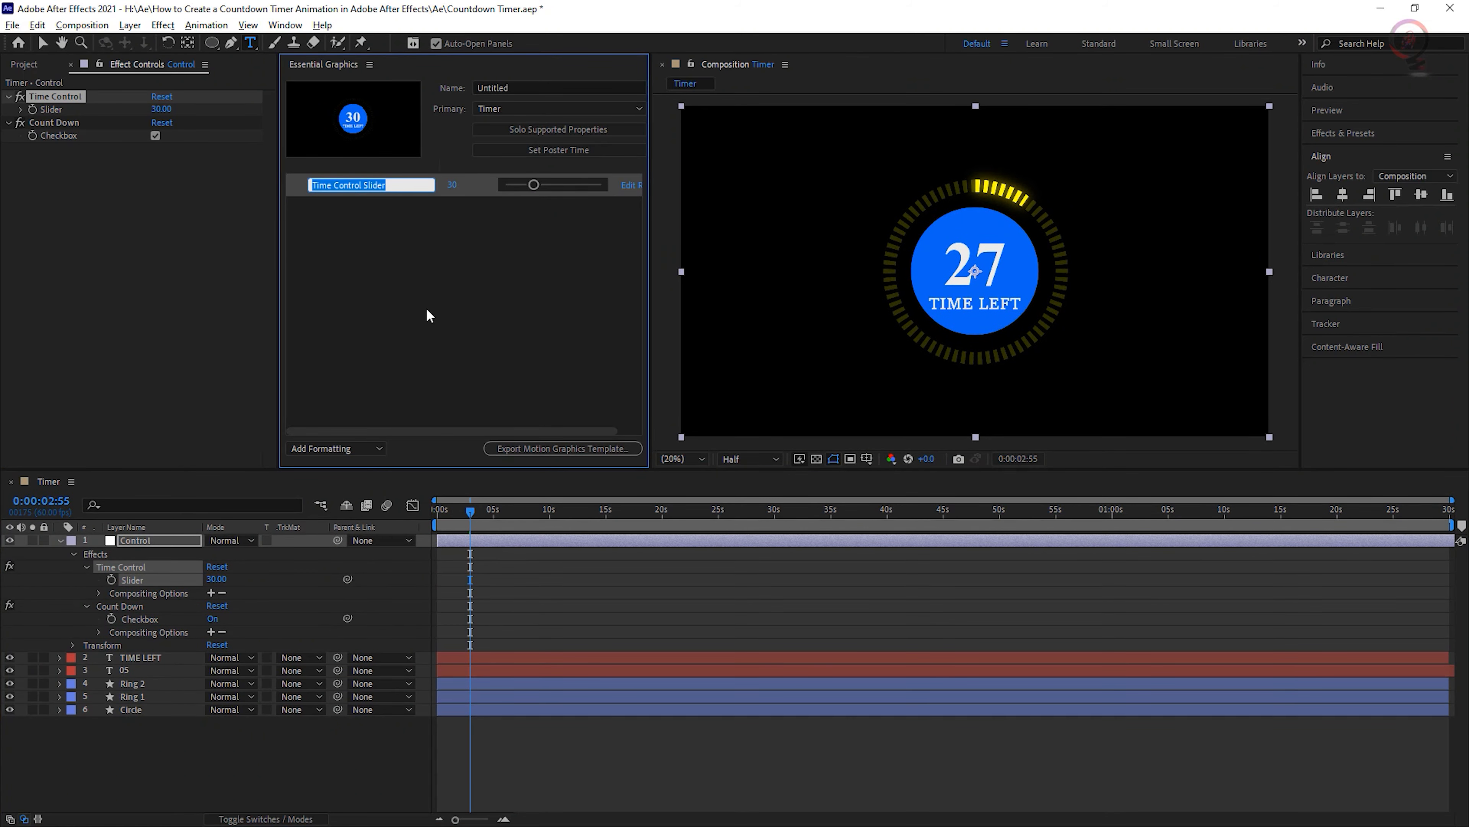
text(Timer)
click(476, 249)
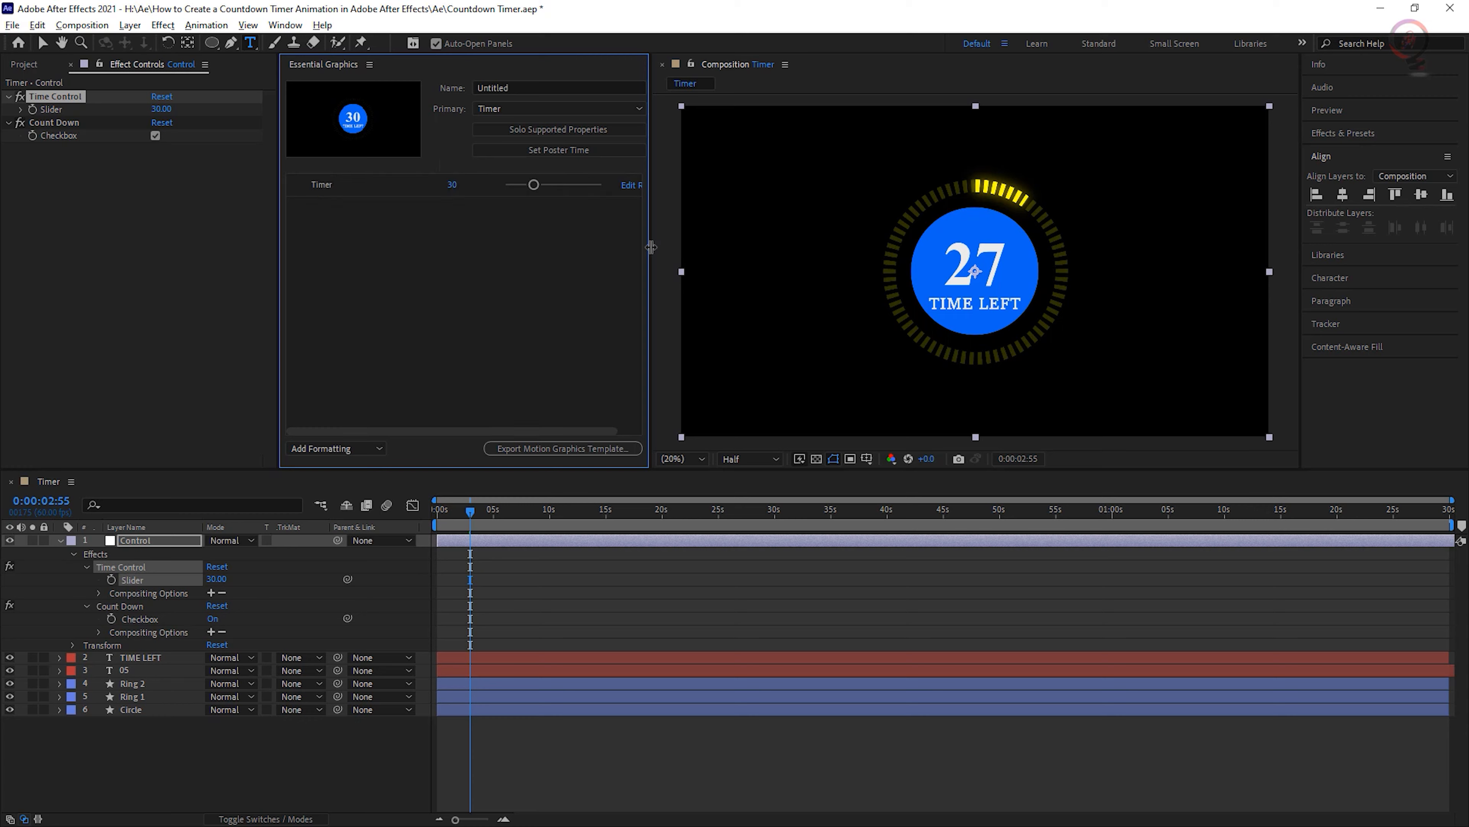
Widen the Essential Graphics area, set the Timer property to 35, and set its slider range maximum to 90.
drag(649, 247, 706, 244)
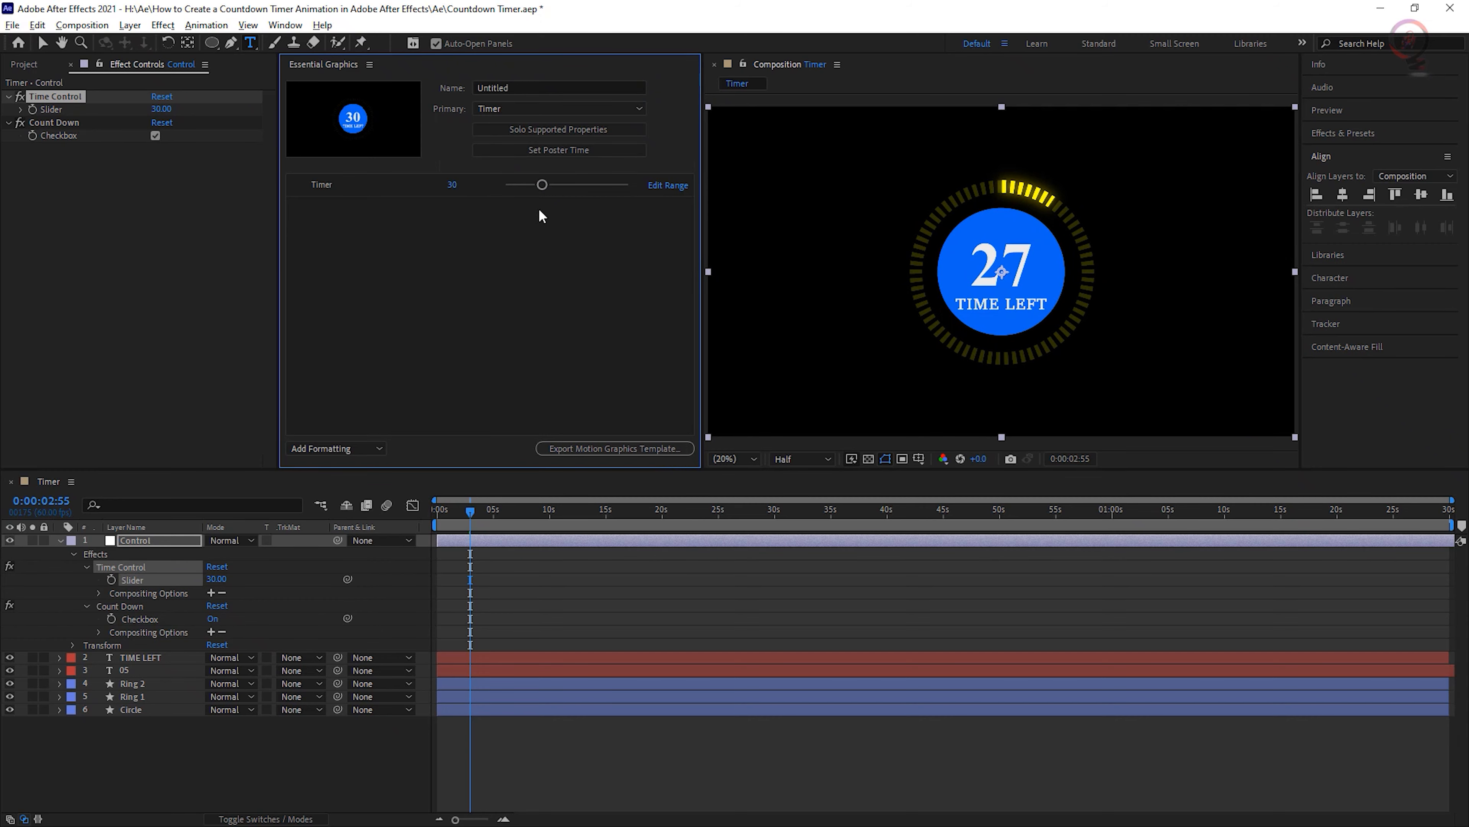
mouse_move(542, 185)
mouse_down()
mouse_move(519, 185)
mouse_move(560, 187)
mouse_move(547, 196)
mouse_up()
click(668, 185)
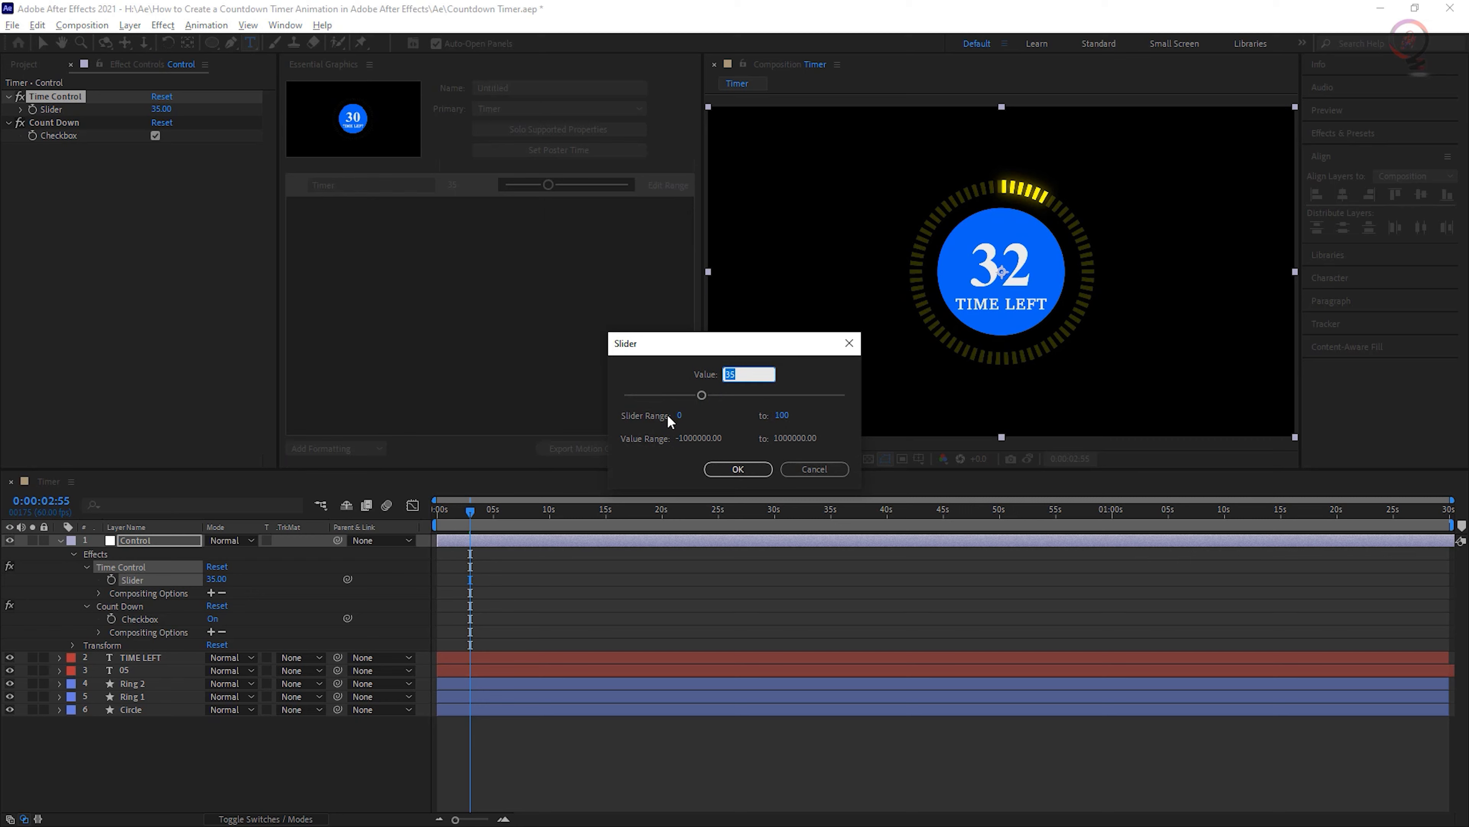
click(781, 415)
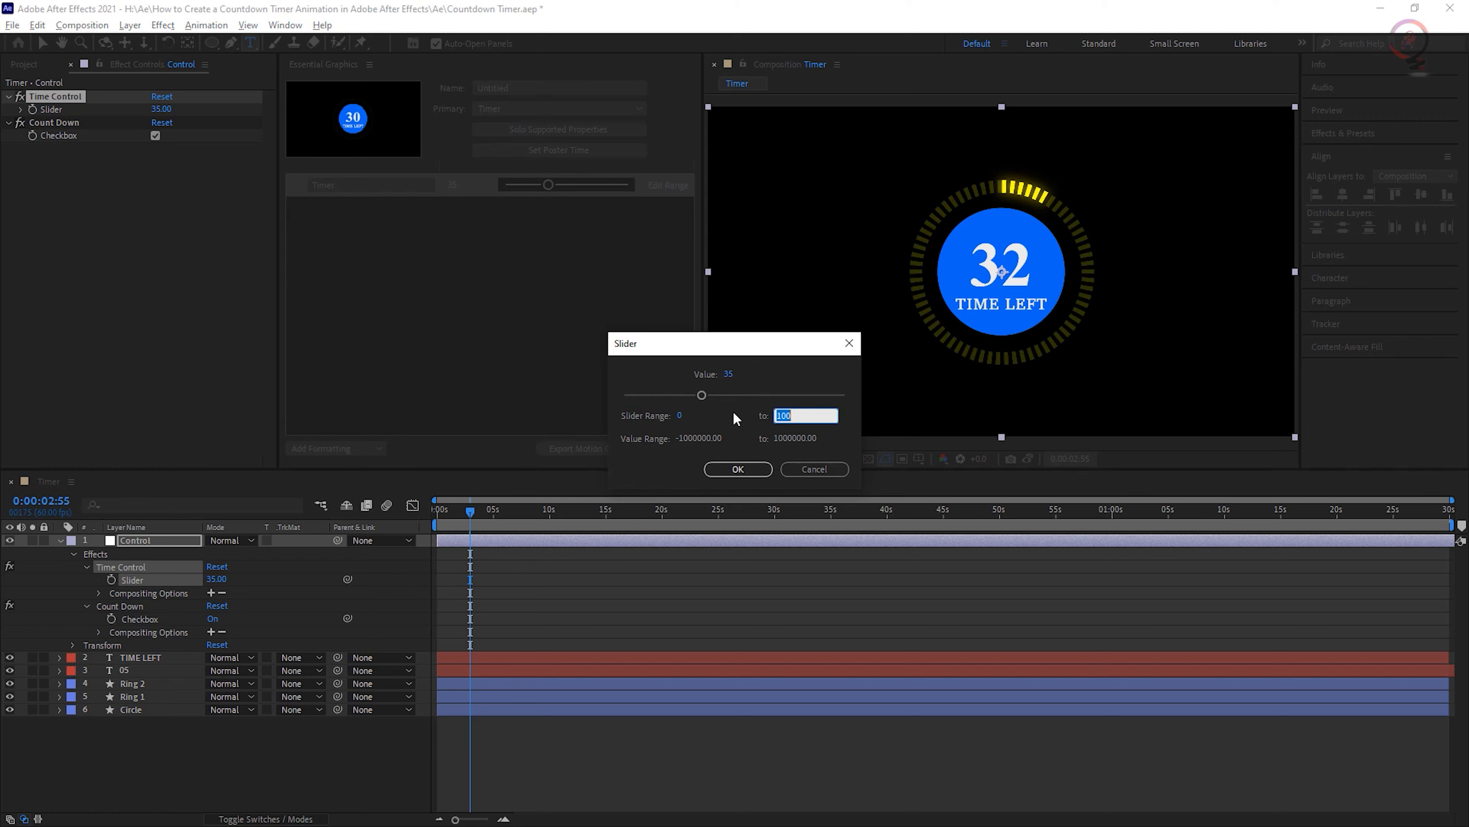
text(90)
click(730, 468)
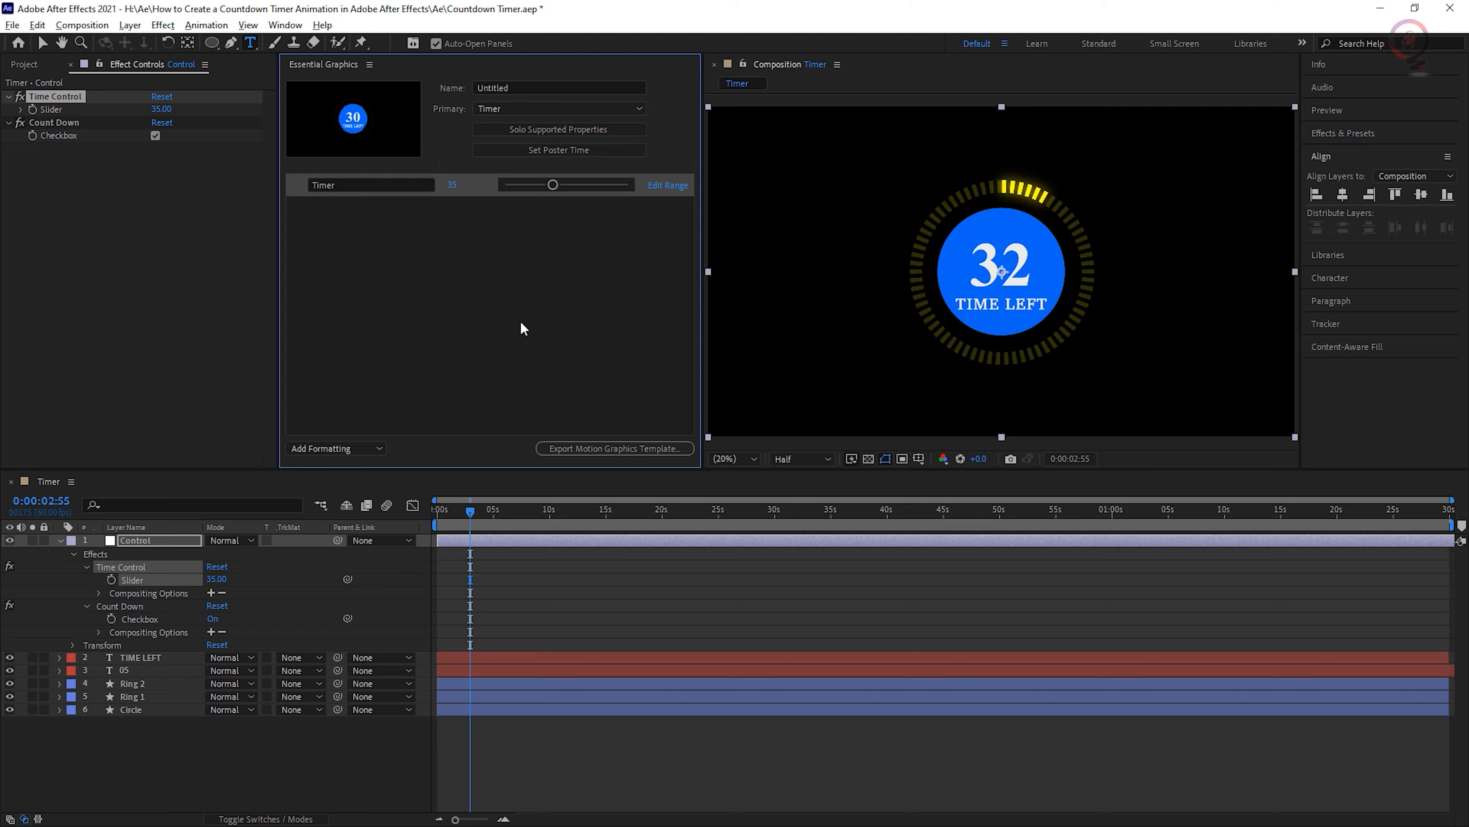
Add the Control layer's Count Down checkbox to the Essential Graphics properties and rename it "Countdown".
click(131, 605)
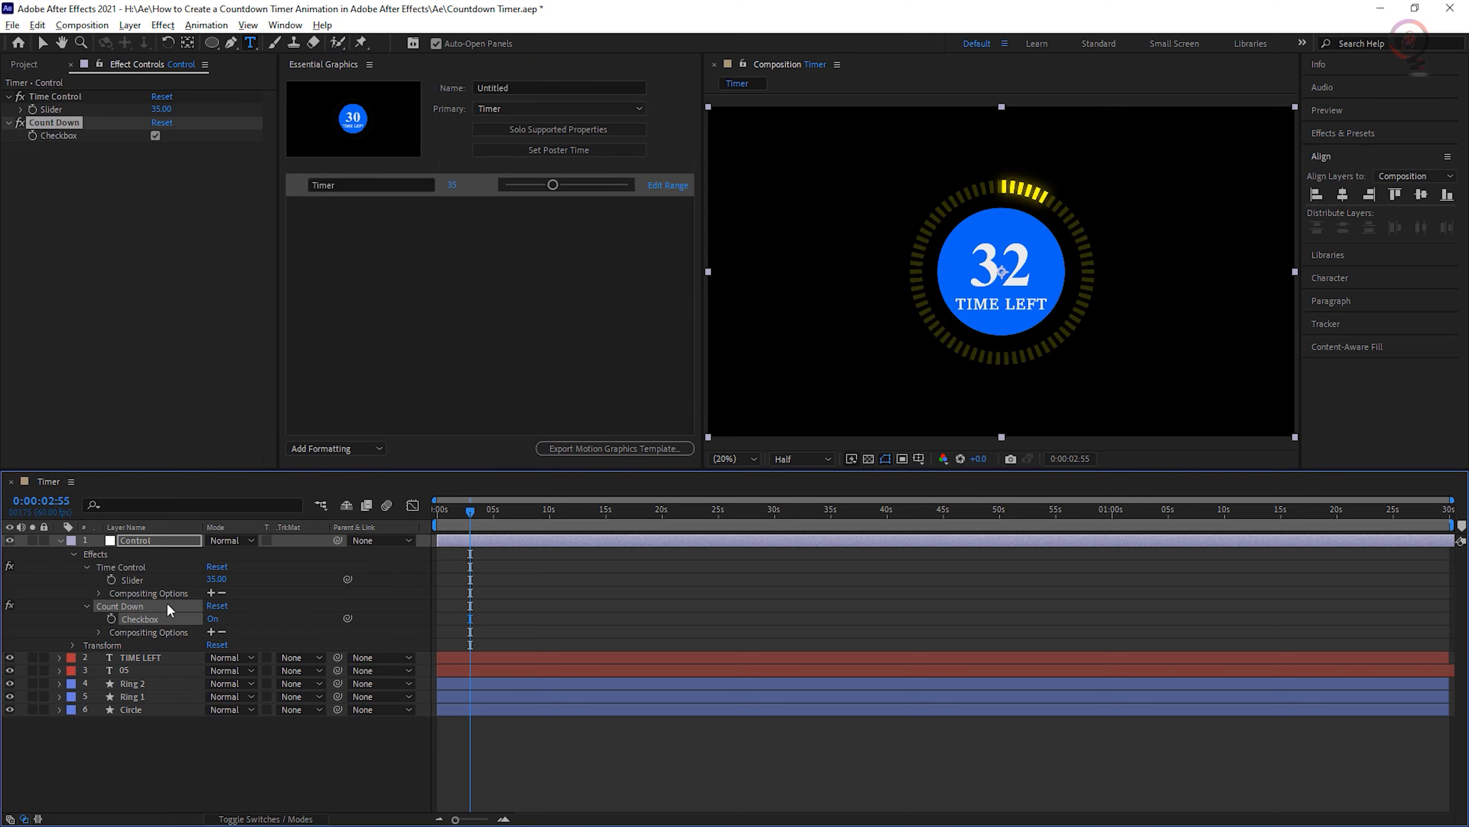
drag(173, 622, 393, 290)
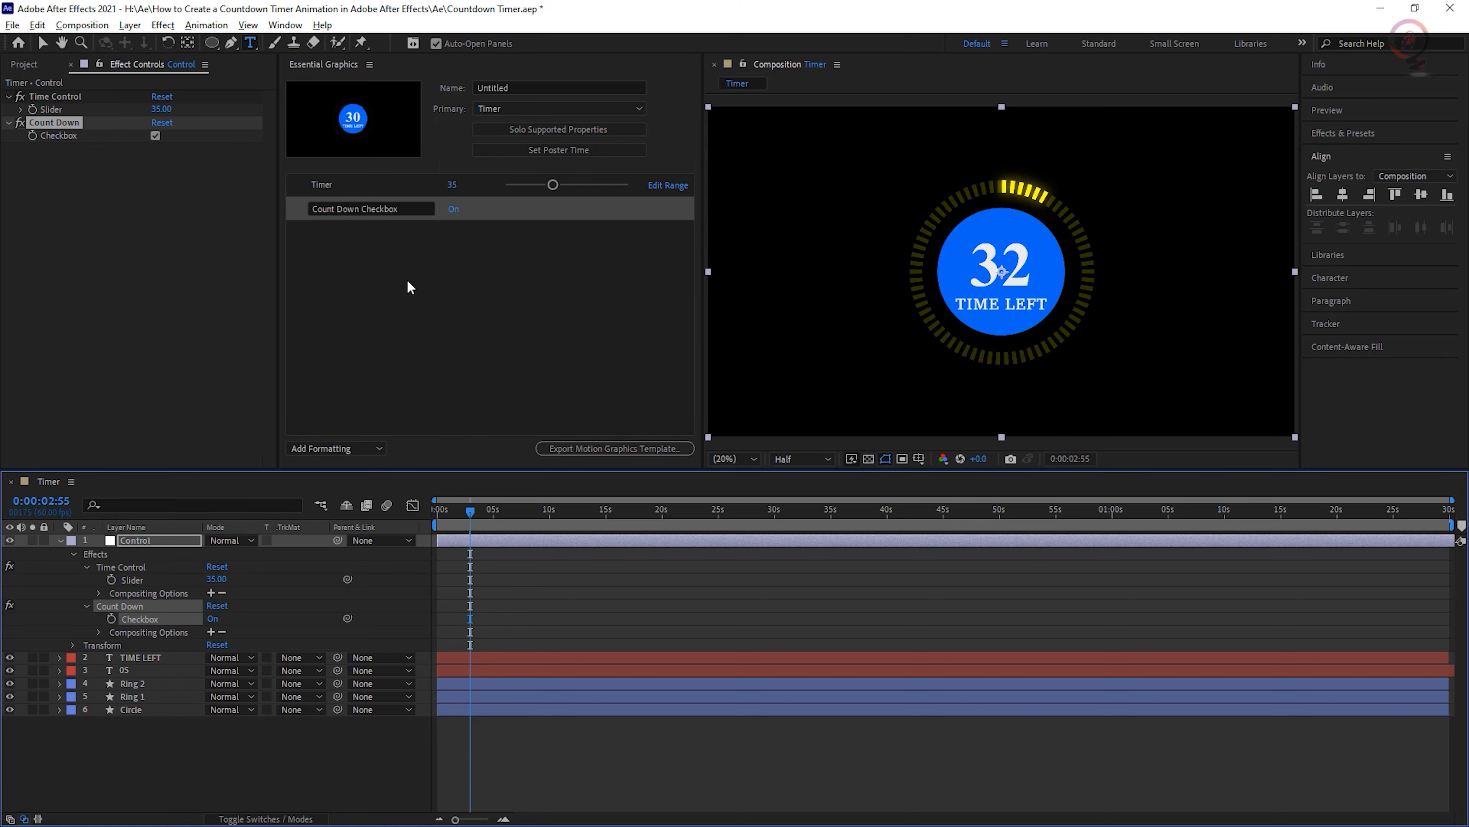
click(397, 209)
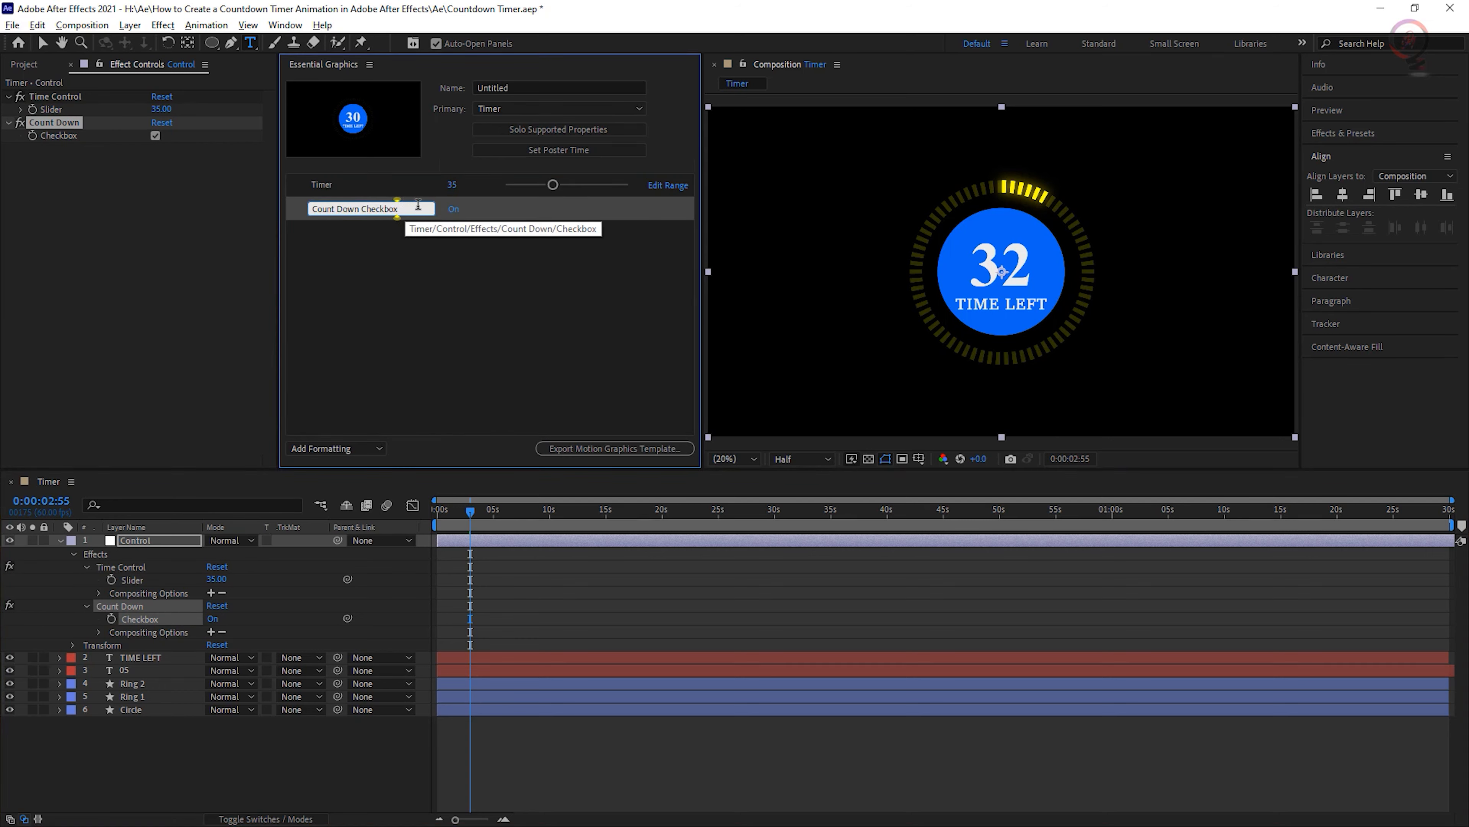
key(BackSpace)
key(BackSpace)
key(BackSpace)
key(BackSpace)
key(BackSpace)
key(BackSpace)
key(BackSpace)
key(BackSpace)
key(BackSpace)
key(BackSpace)
key(BackSpace)
key(BackSpace)
key(BackSpace)
key(BackSpace)
key(BackSpace)
text(tdown)
click(482, 246)
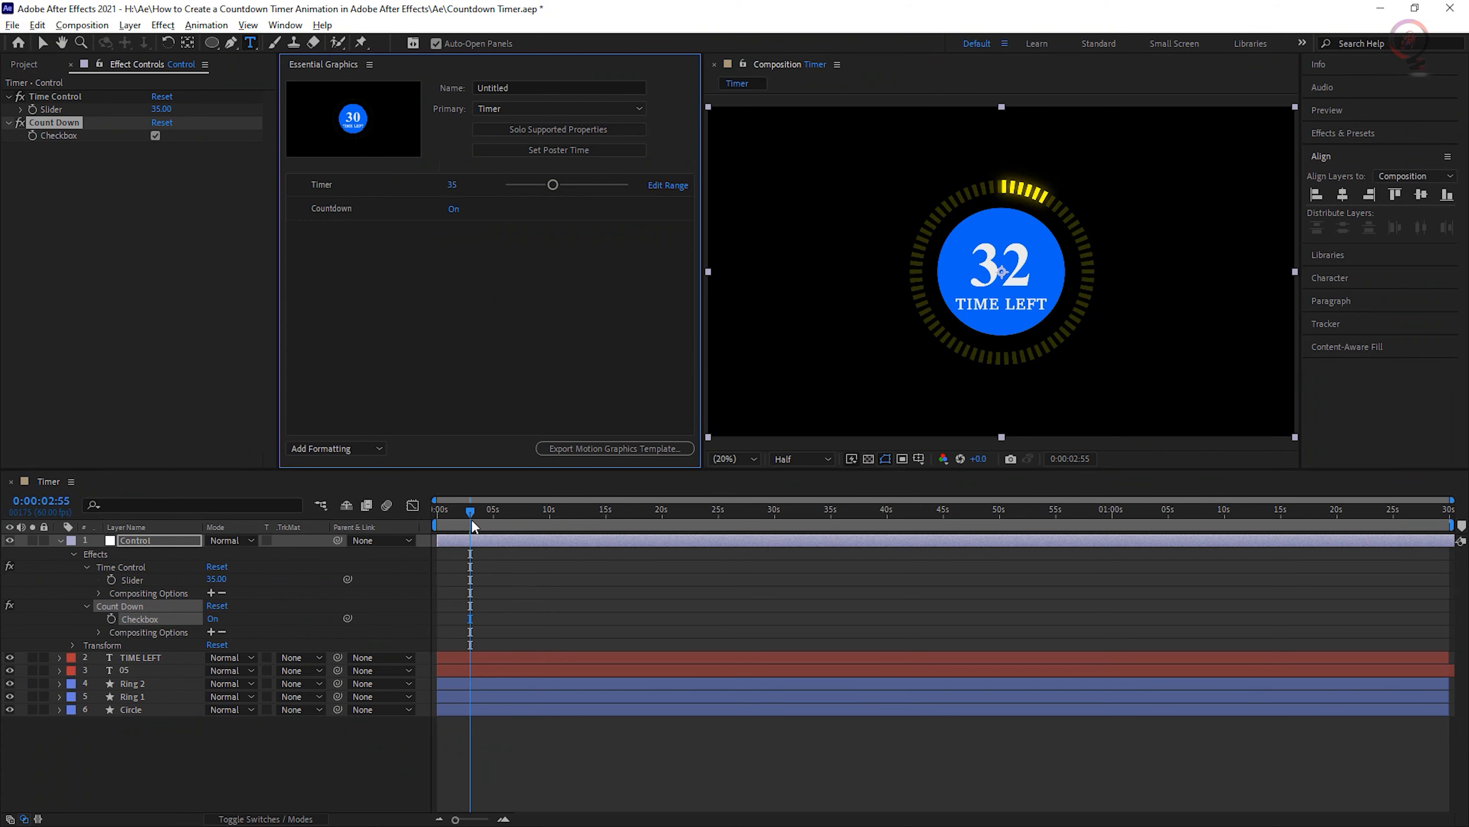
Preview the timer from the start of the composition while switching the Countdown property off, on and off again.
drag(470, 510, 438, 511)
key(space)
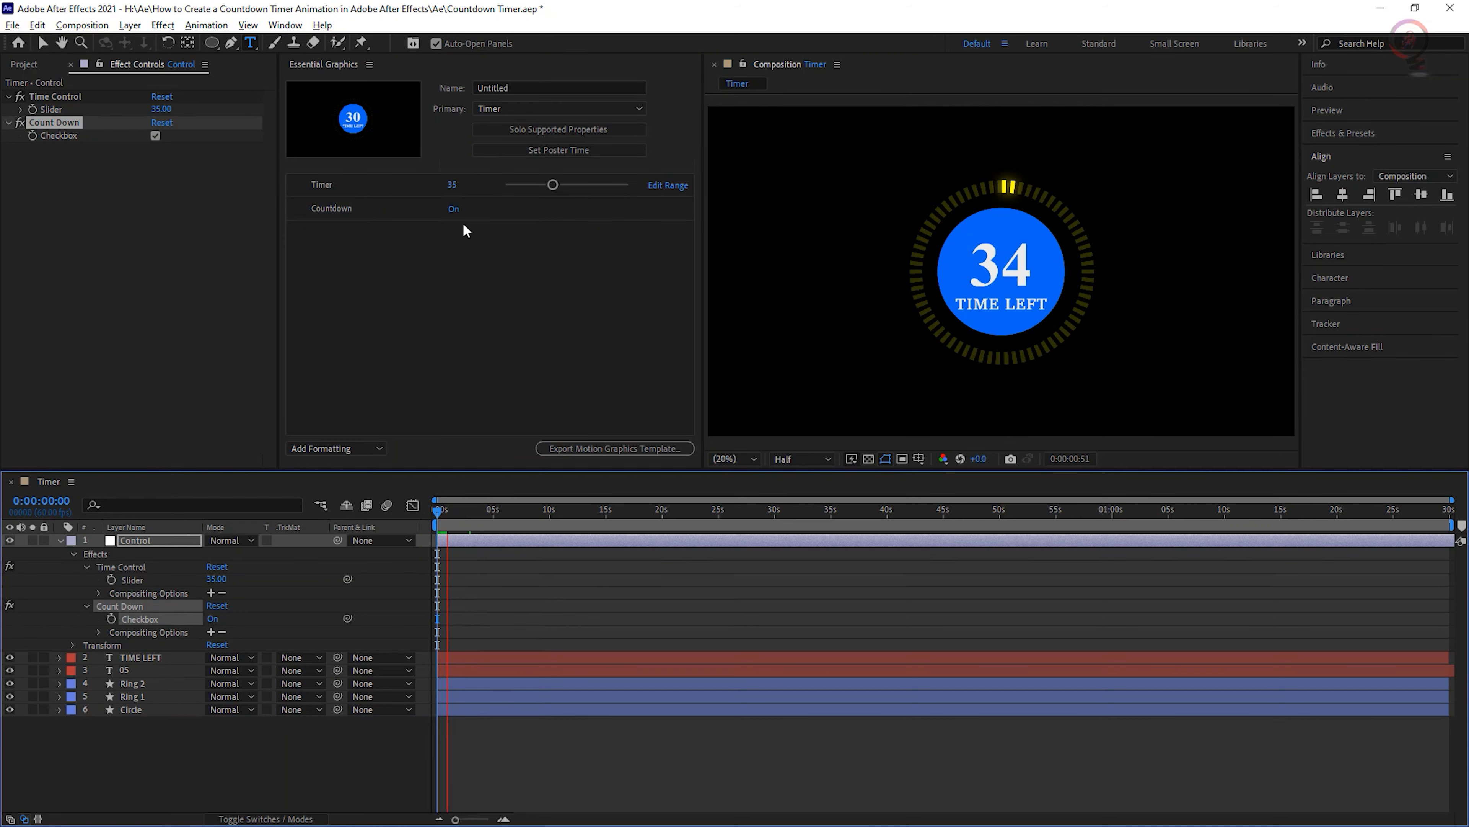
click(454, 211)
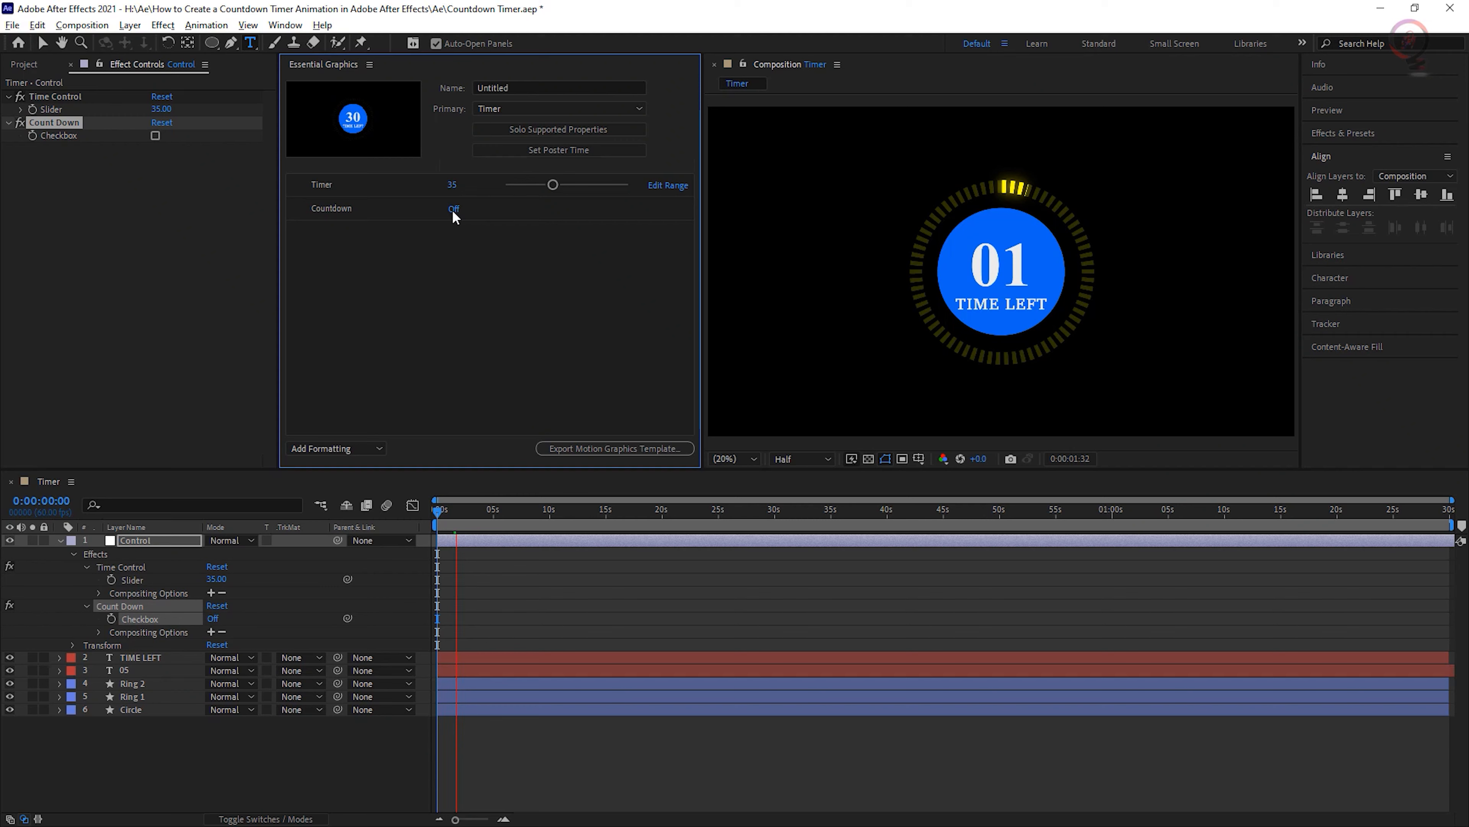
click(453, 211)
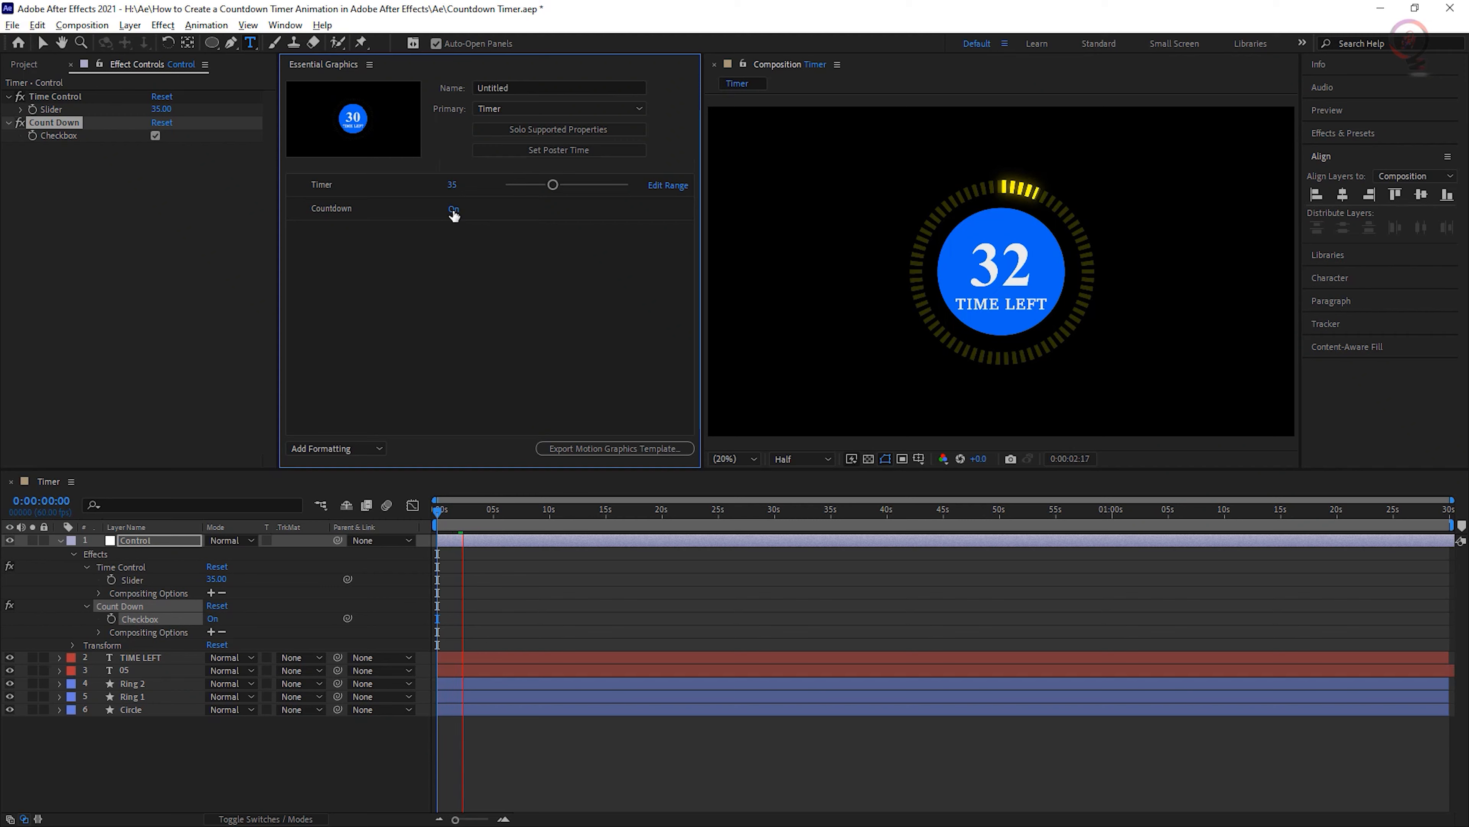
click(454, 211)
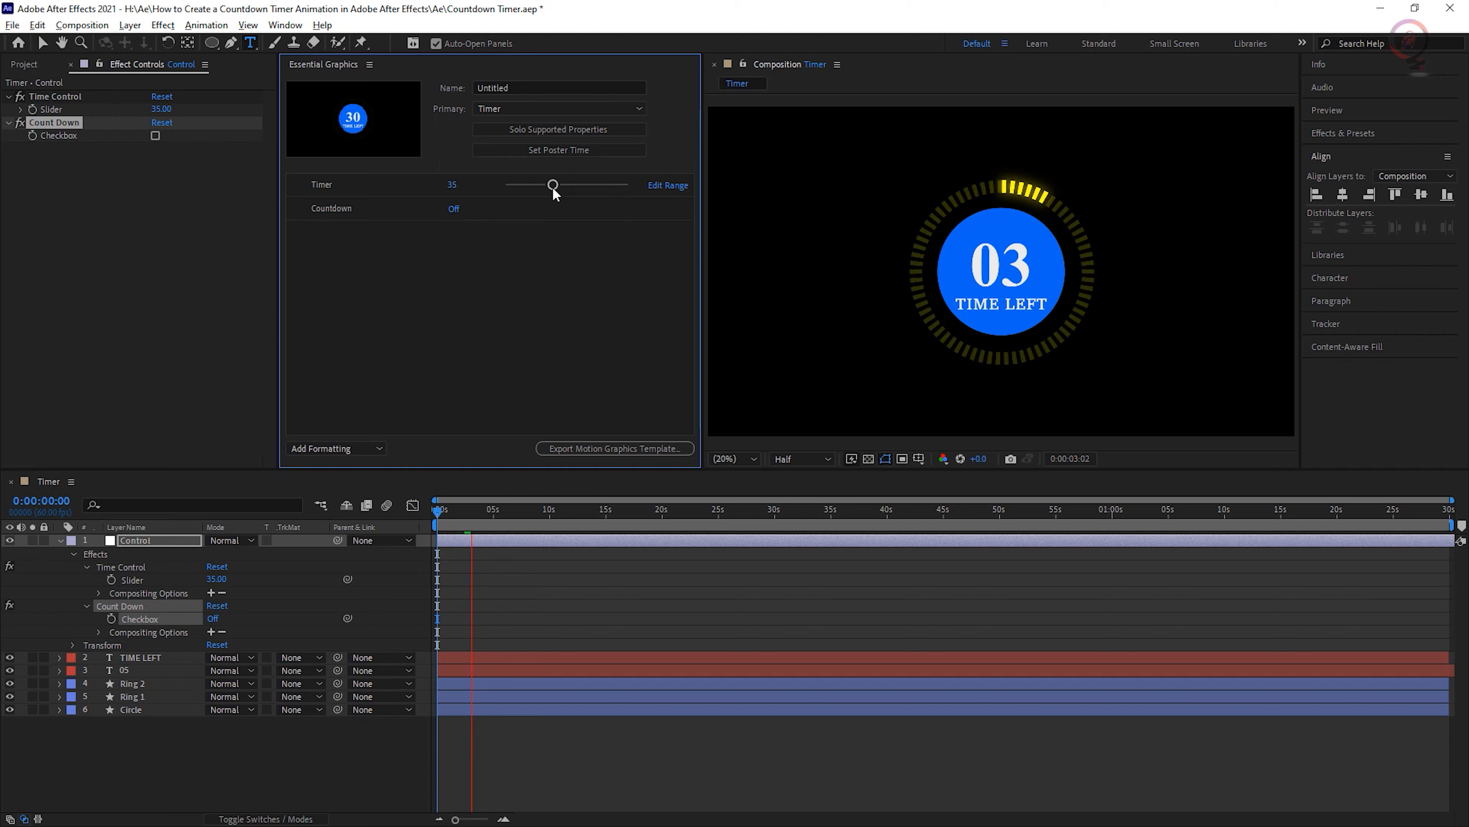
Set the Timer property to 20, stop the preview, and switch Countdown on.
drag(552, 186, 532, 190)
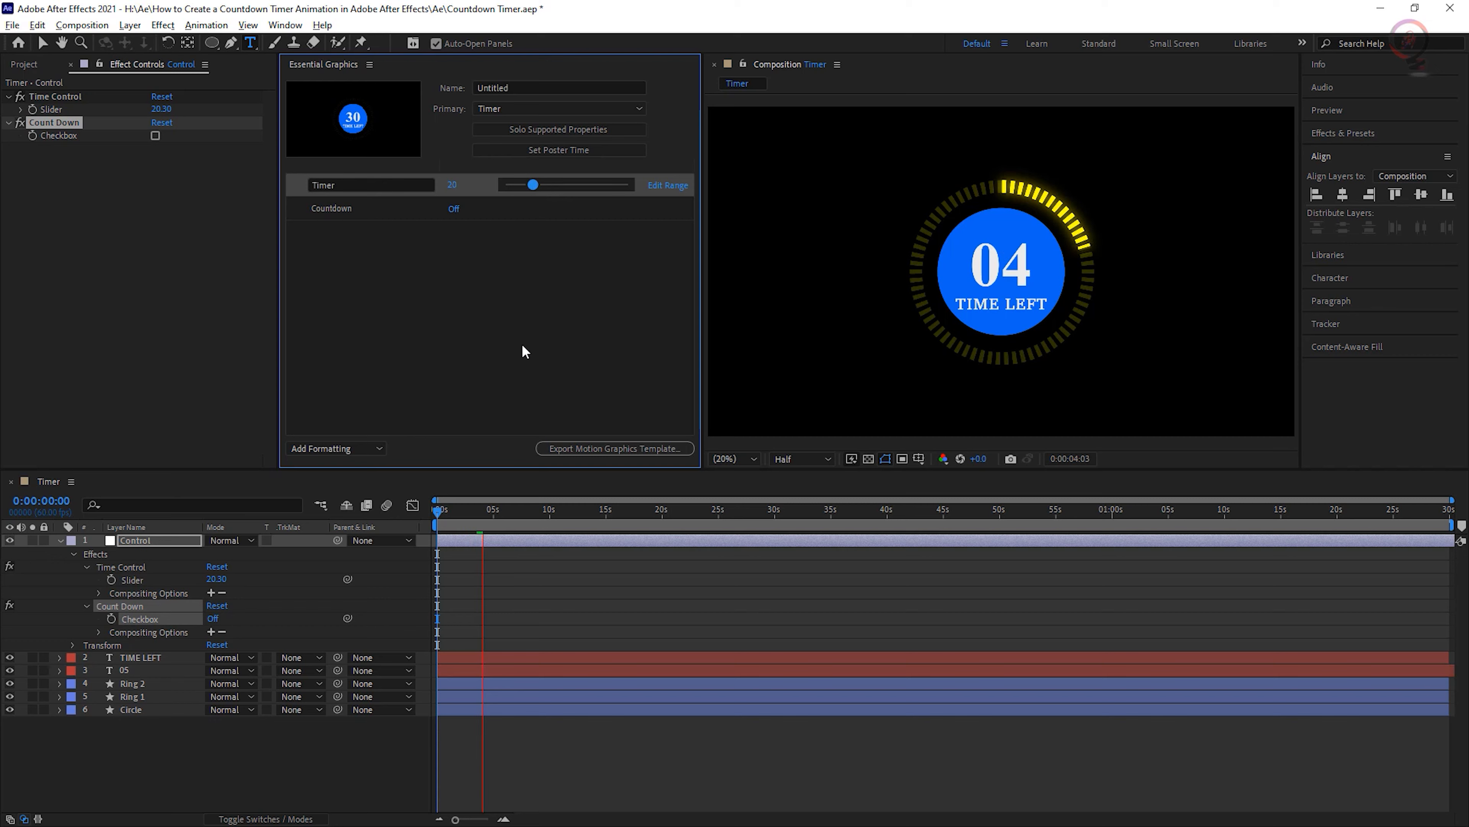
key(space)
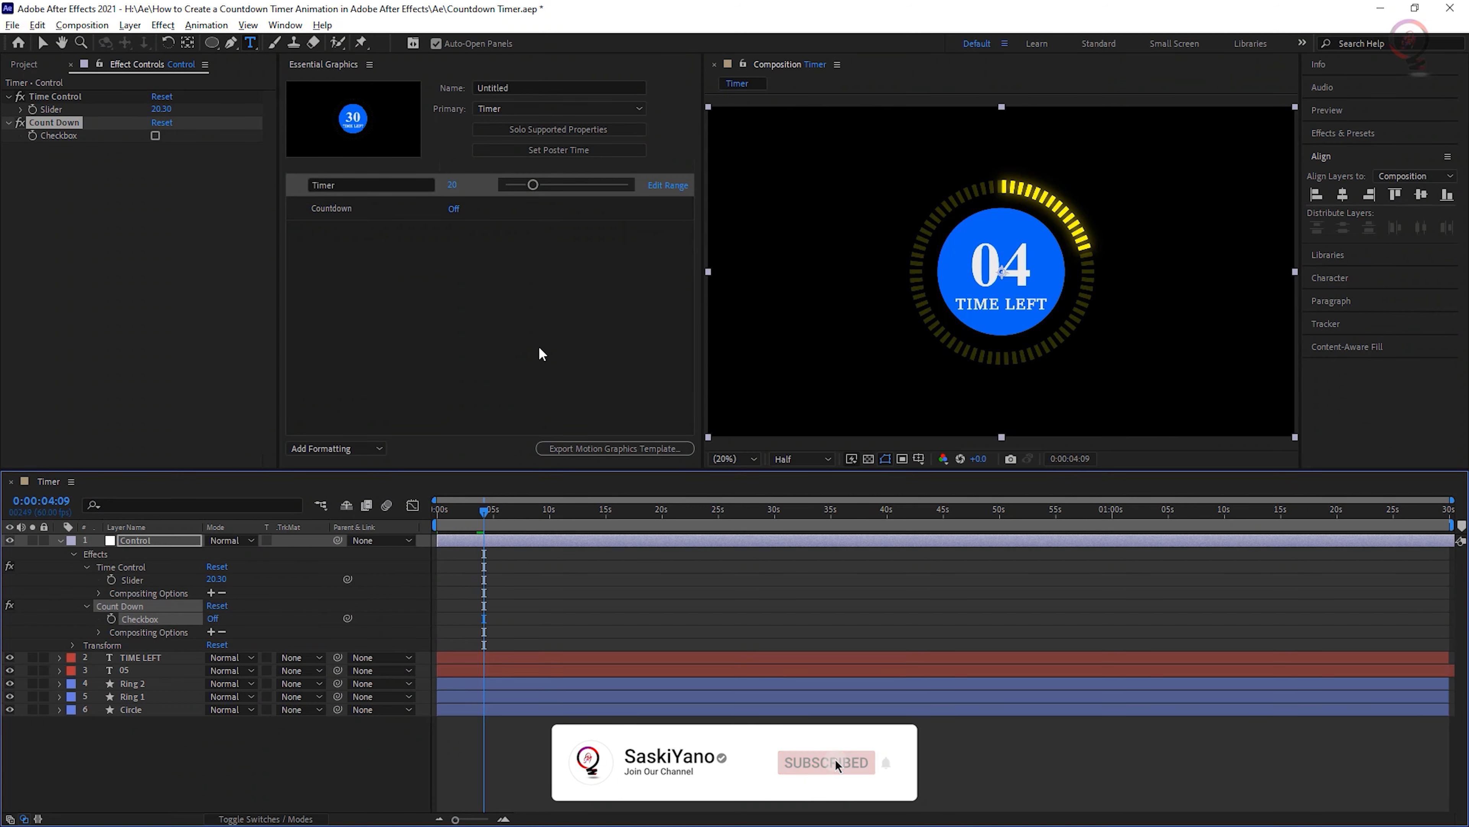
click(454, 209)
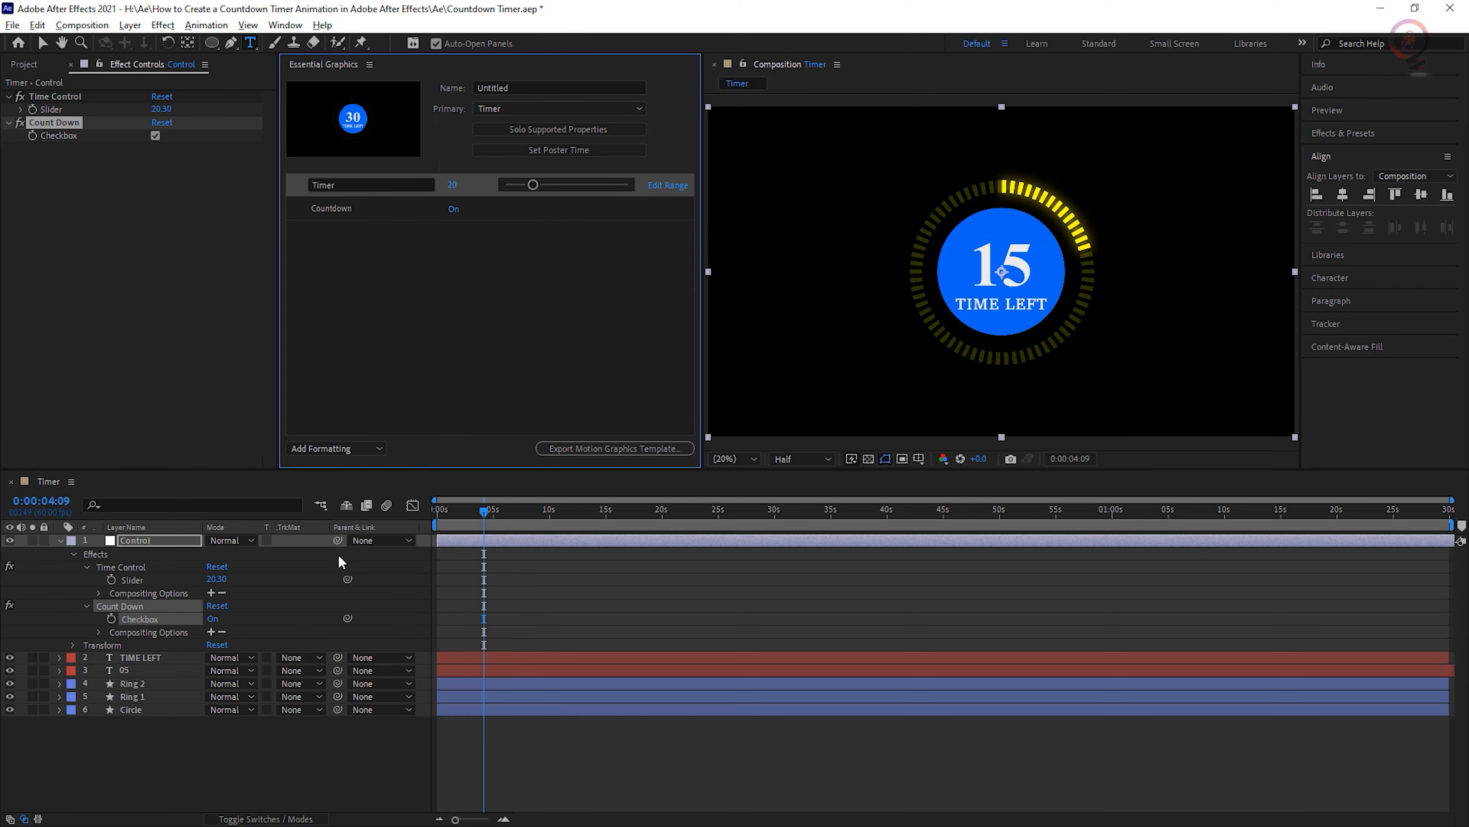
Add the Source Text of the 05 number layer to the Essential Graphics properties.
click(60, 541)
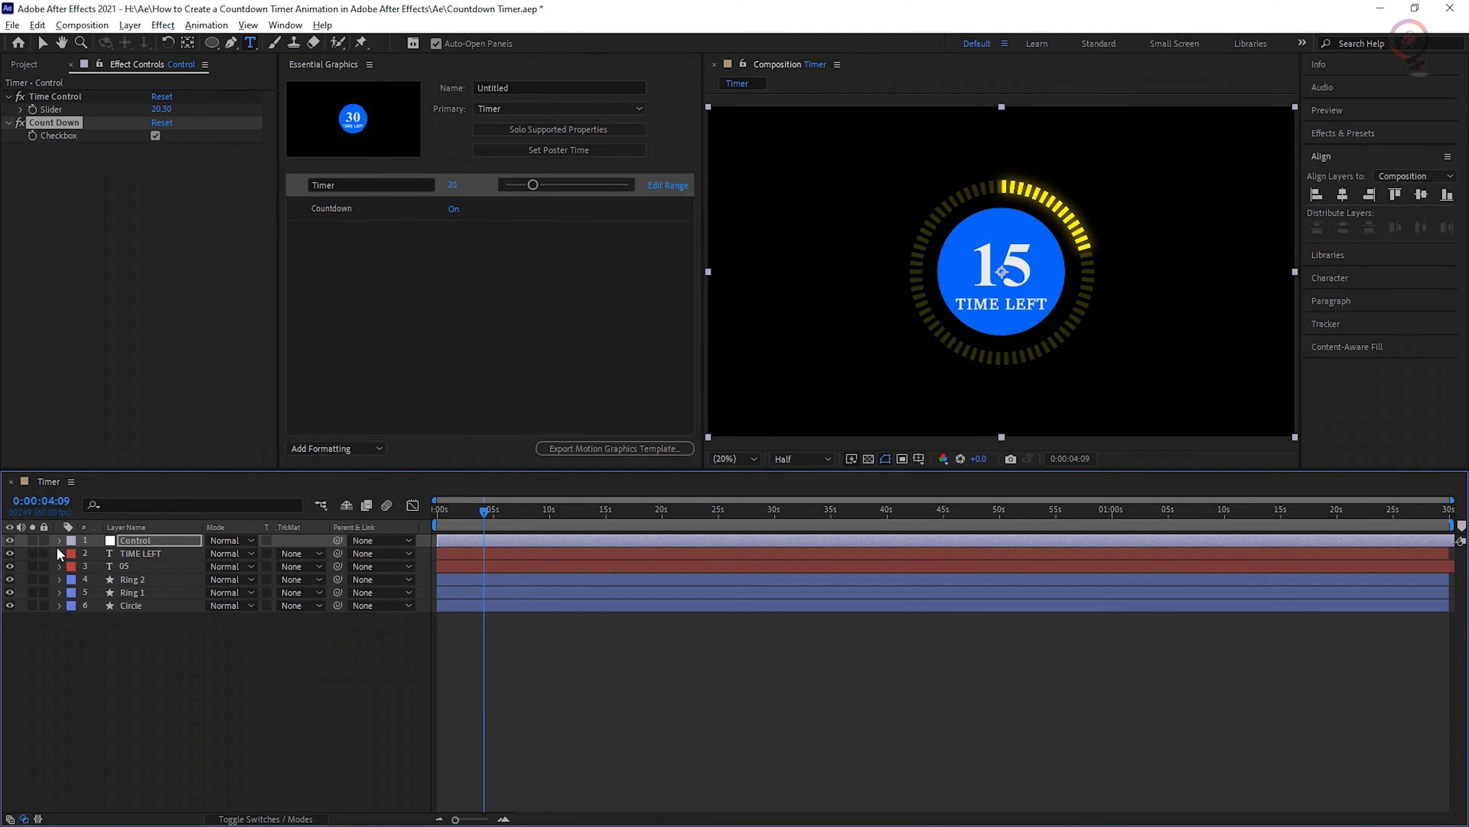
click(97, 568)
click(60, 566)
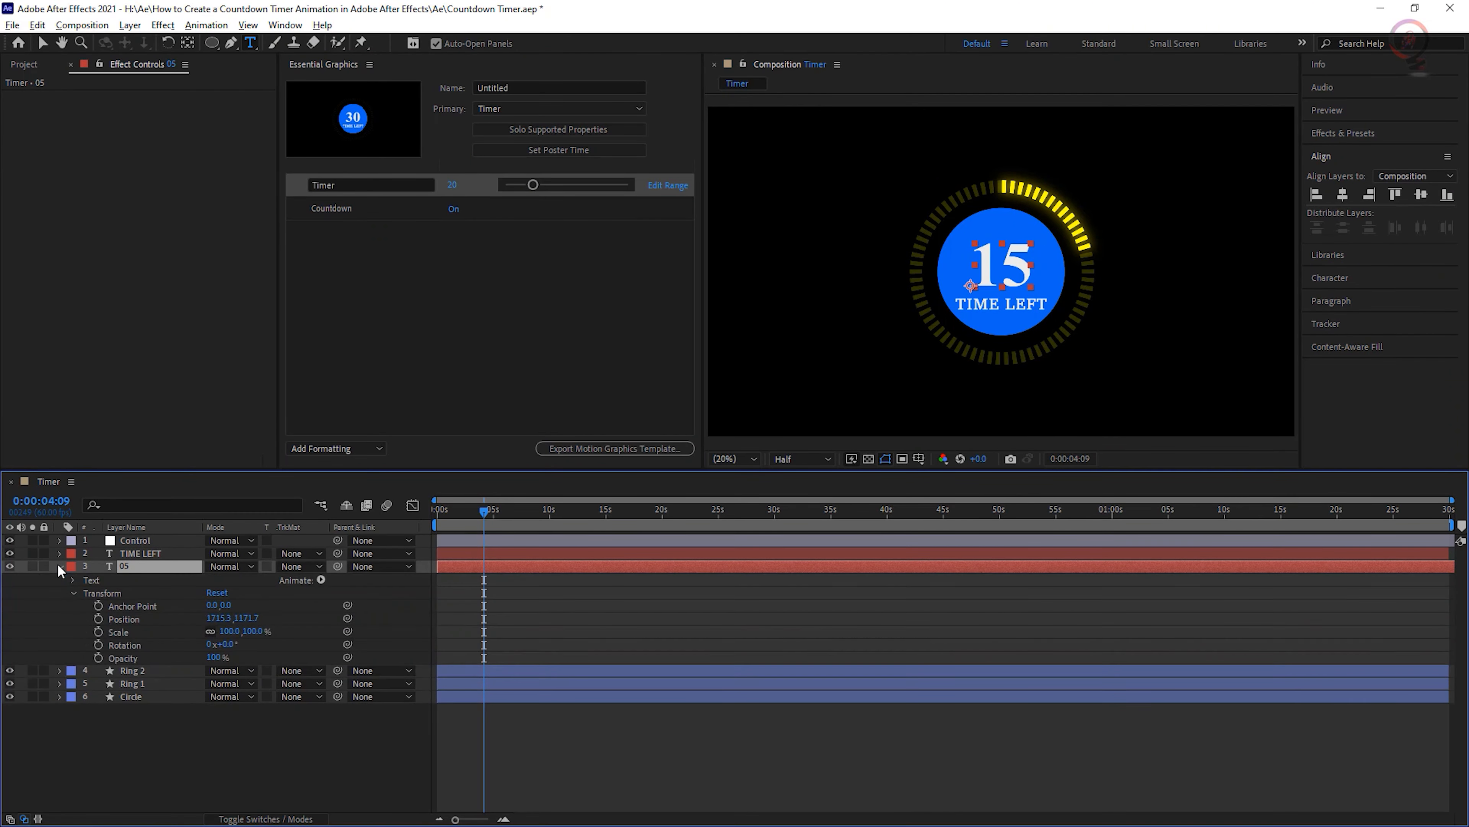
click(74, 580)
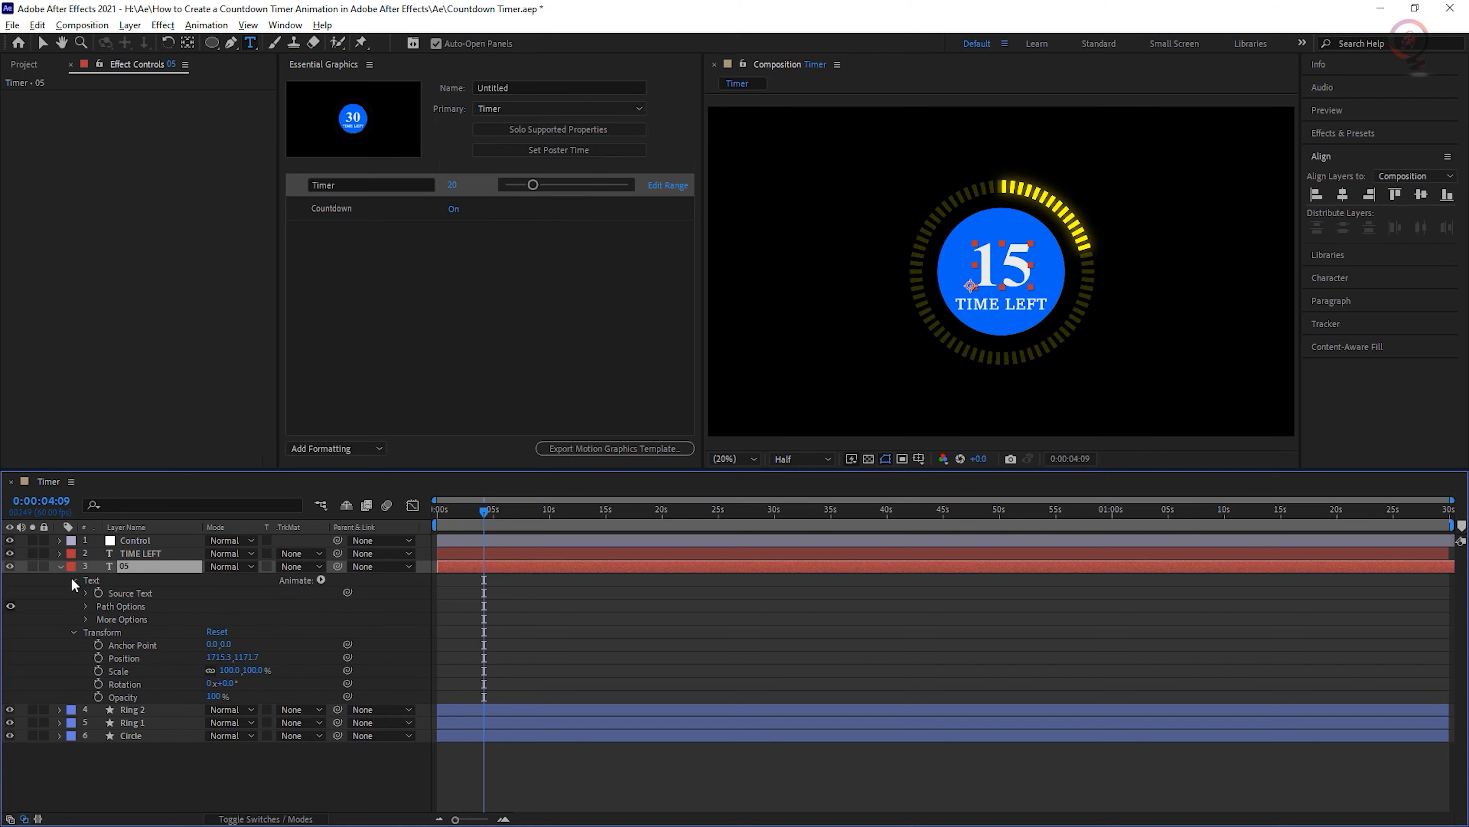
click(139, 595)
drag(123, 600, 420, 341)
click(851, 469)
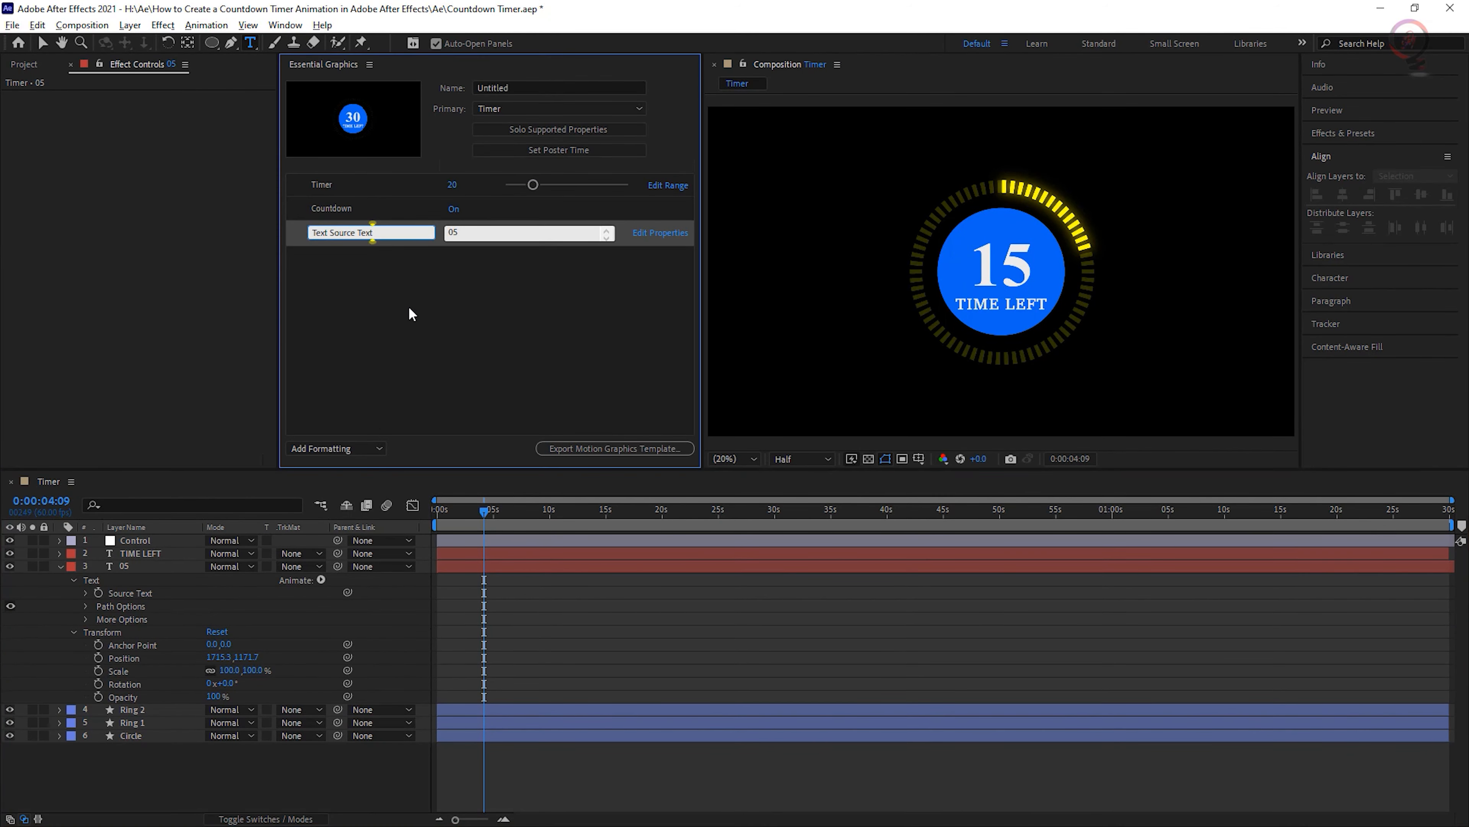
Rename the number layer's Text Source Text property to "Stylize Number Font".
key(BackSpace)
key(BackSpace)
key(BackSpace)
key(BackSpace)
key(BackSpace)
key(BackSpace)
key(BackSpace)
key(BackSpace)
key(BackSpace)
key(BackSpace)
key(BackSpace)
key(BackSpace)
key(BackSpace)
key(BackSpace)
key(BackSpace)
key(BackSpace)
text(Stylize Number Font)
click(476, 275)
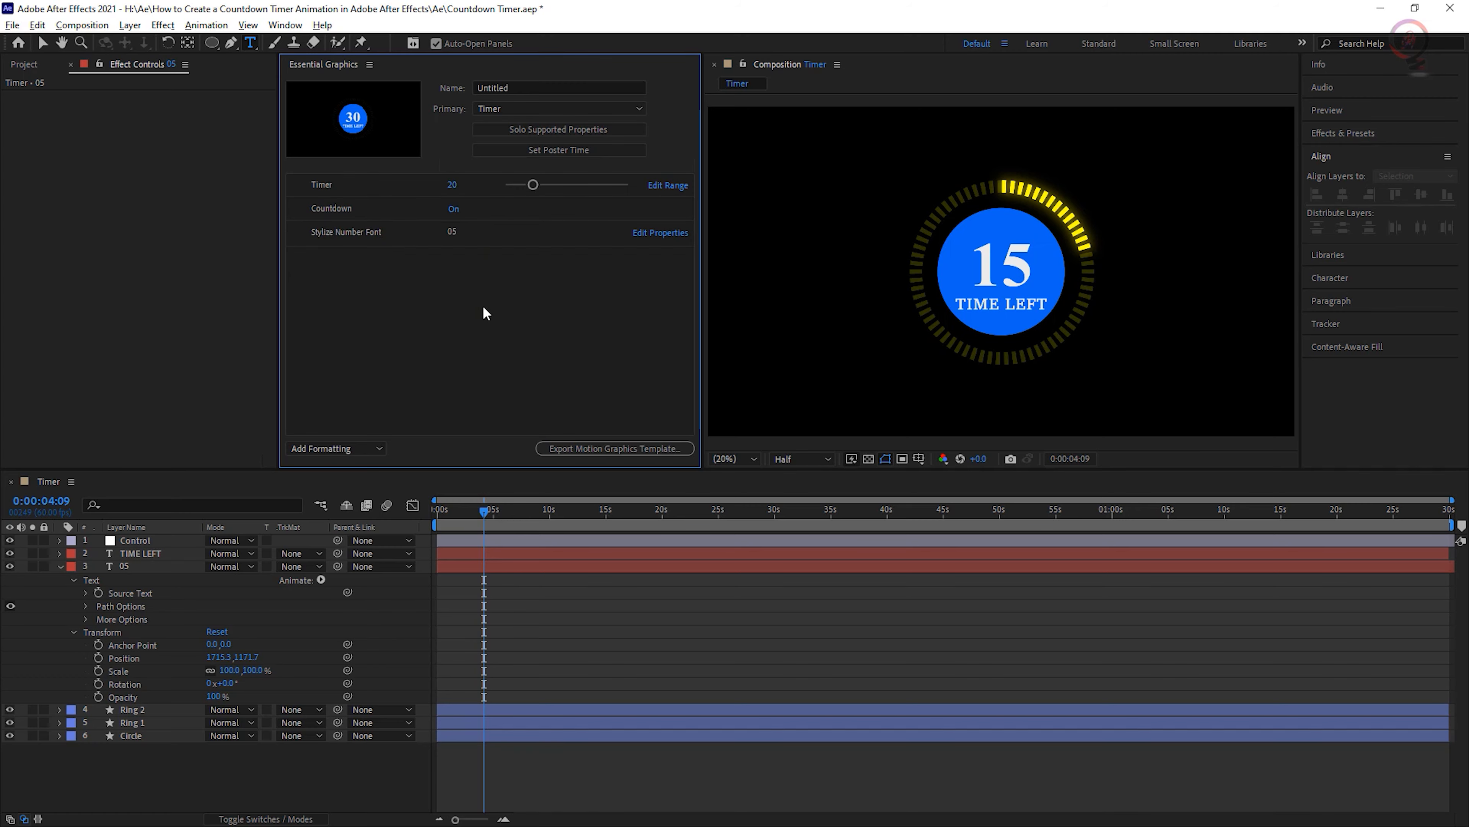
Enable custom font selection, font size adjustment and faux styles for the Stylize Number Font property.
click(649, 234)
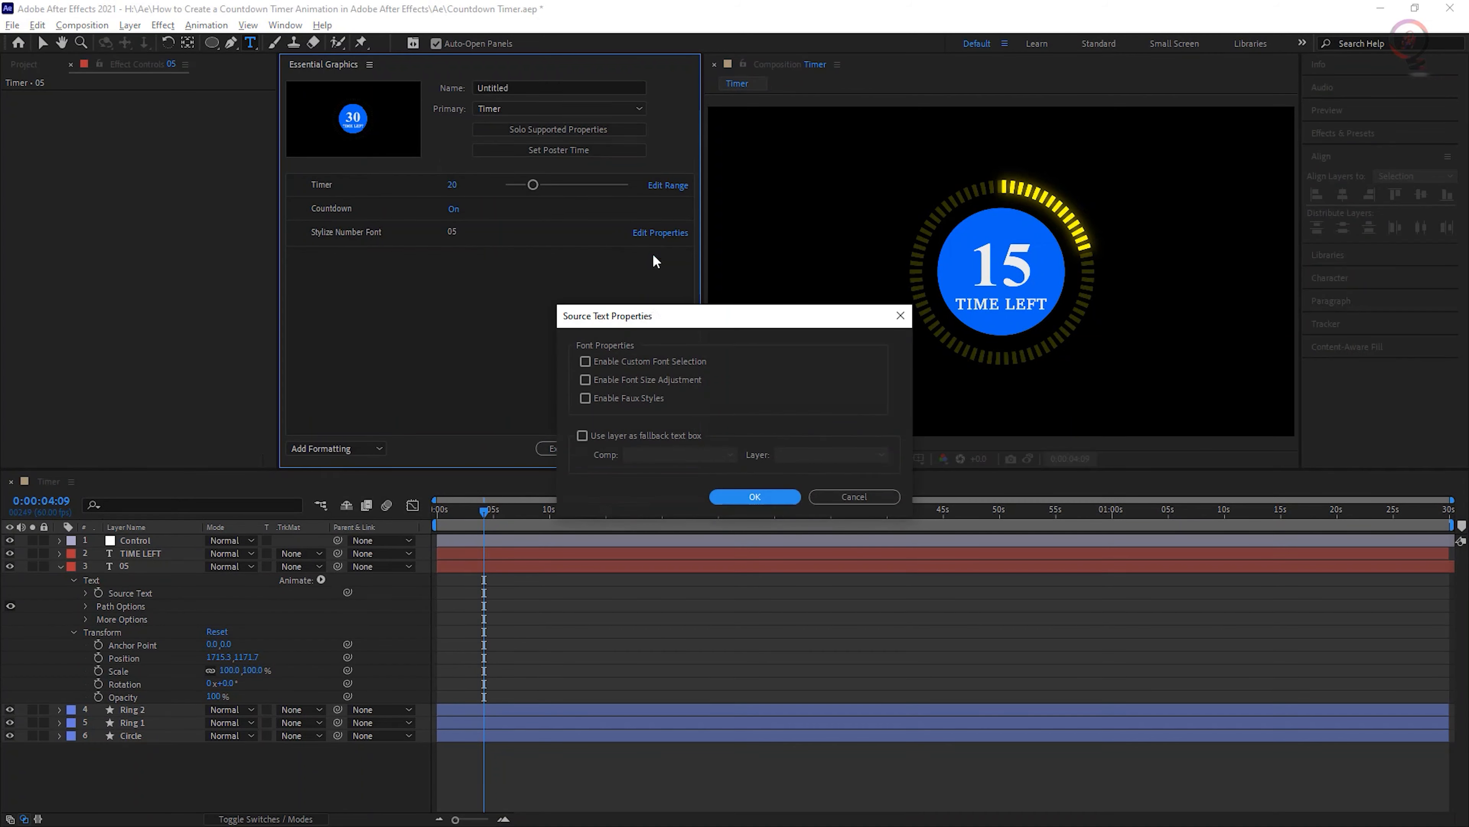
click(604, 395)
click(754, 496)
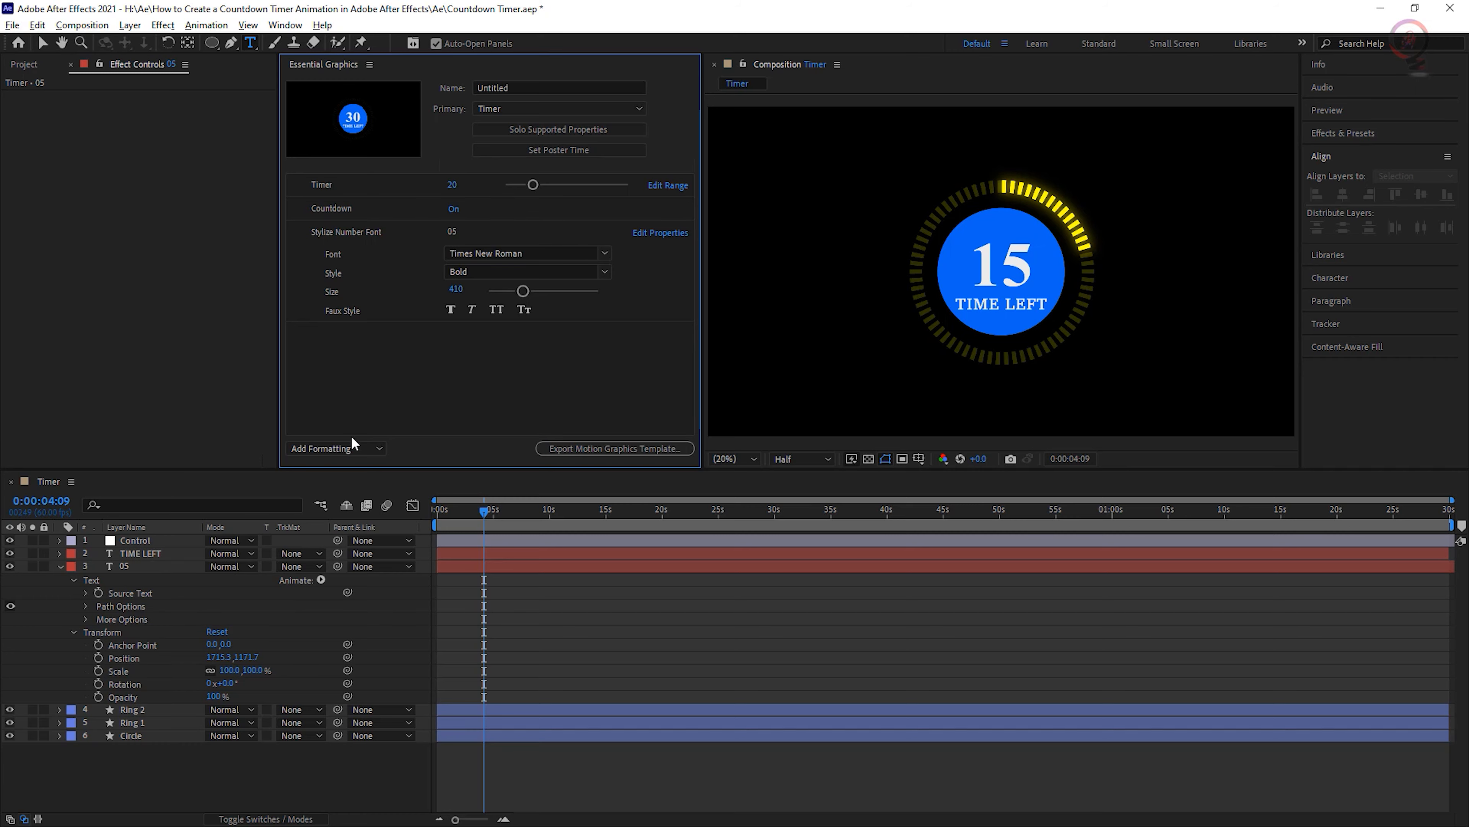
Add the TIME LEFT layer's Source Text to the Essential Graphics properties and make the Essential Graphics area taller.
click(58, 565)
click(129, 554)
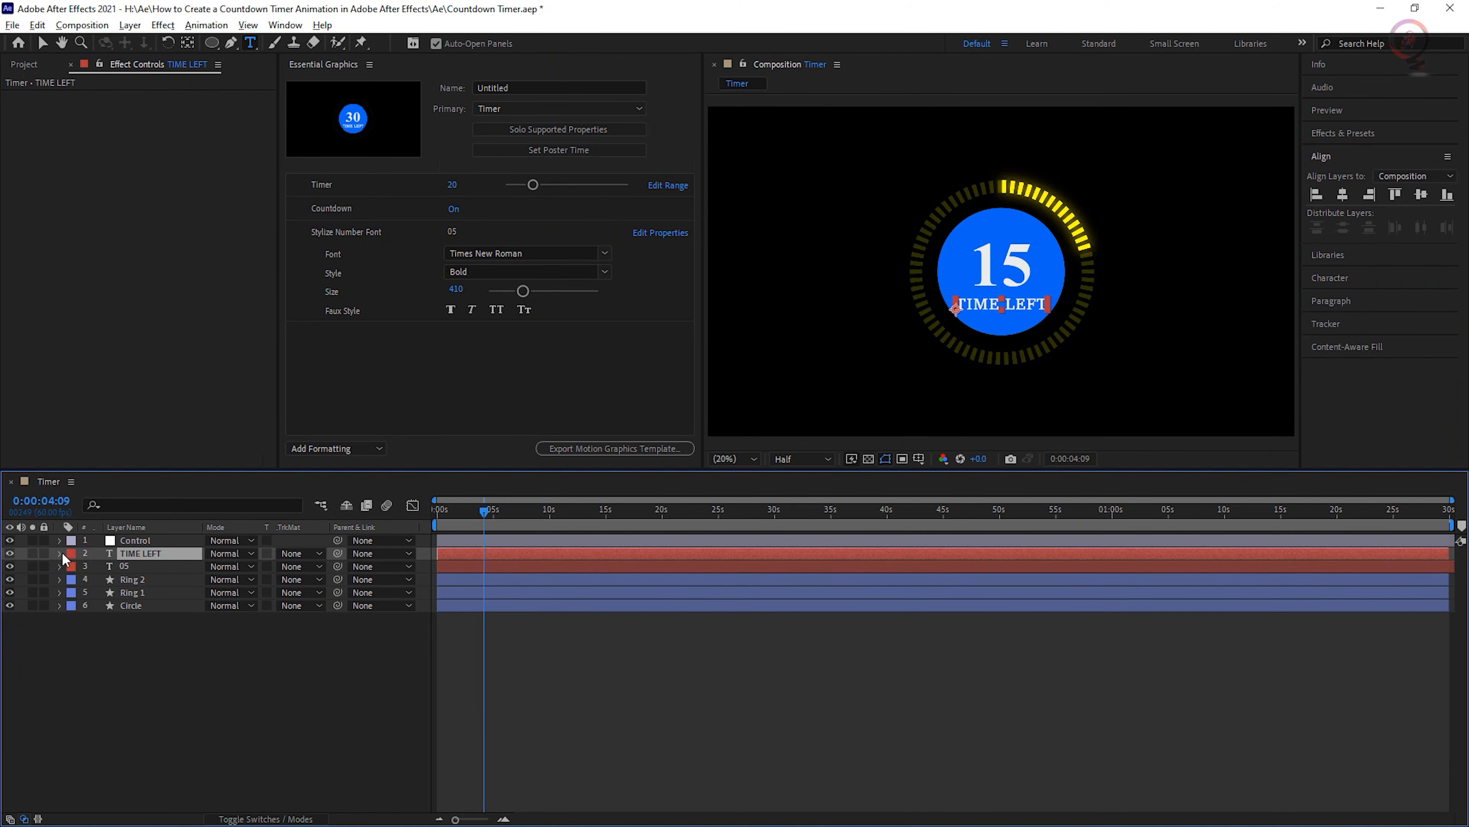
click(60, 553)
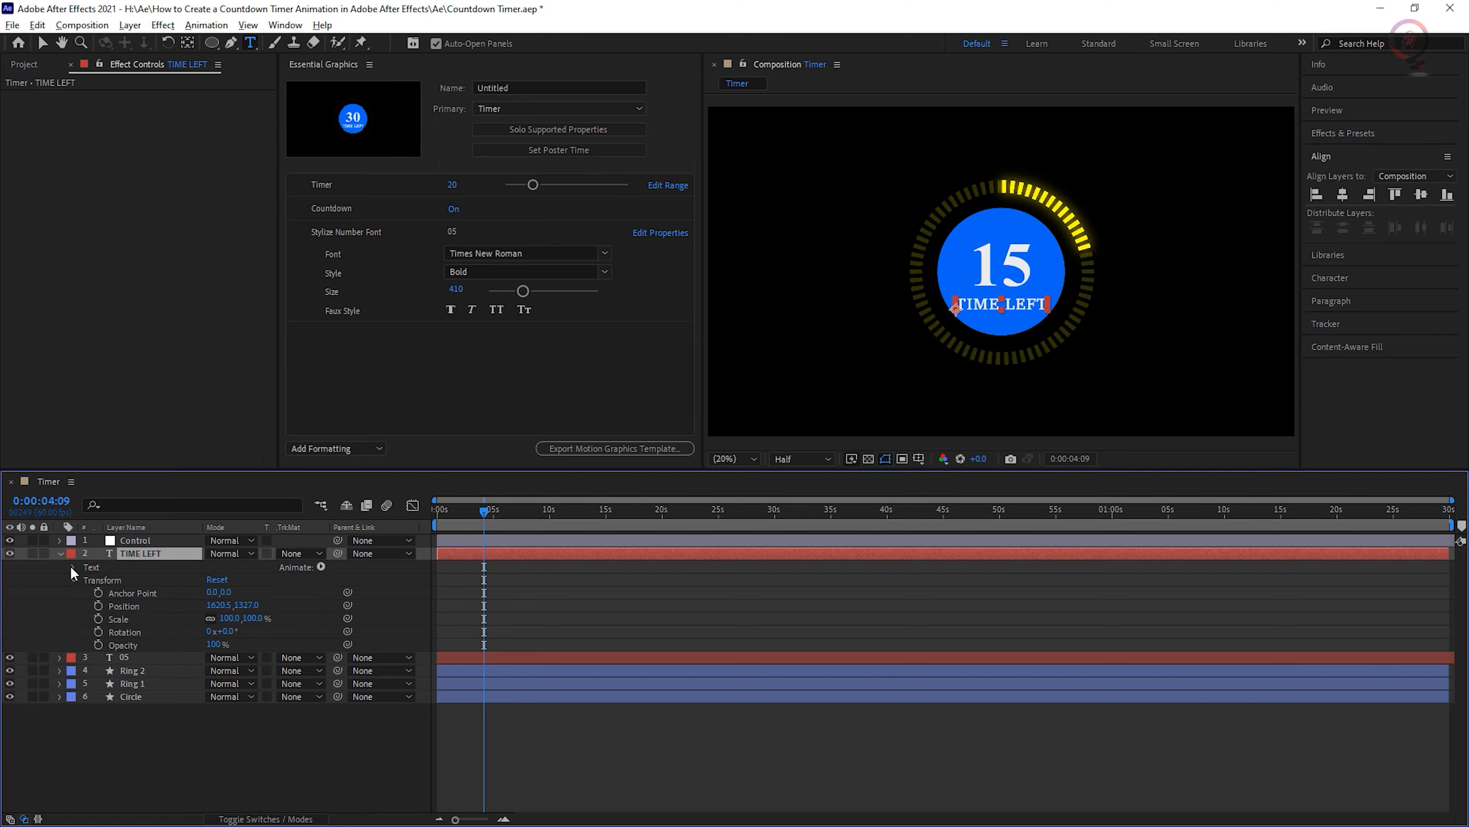
click(70, 565)
drag(114, 580, 417, 394)
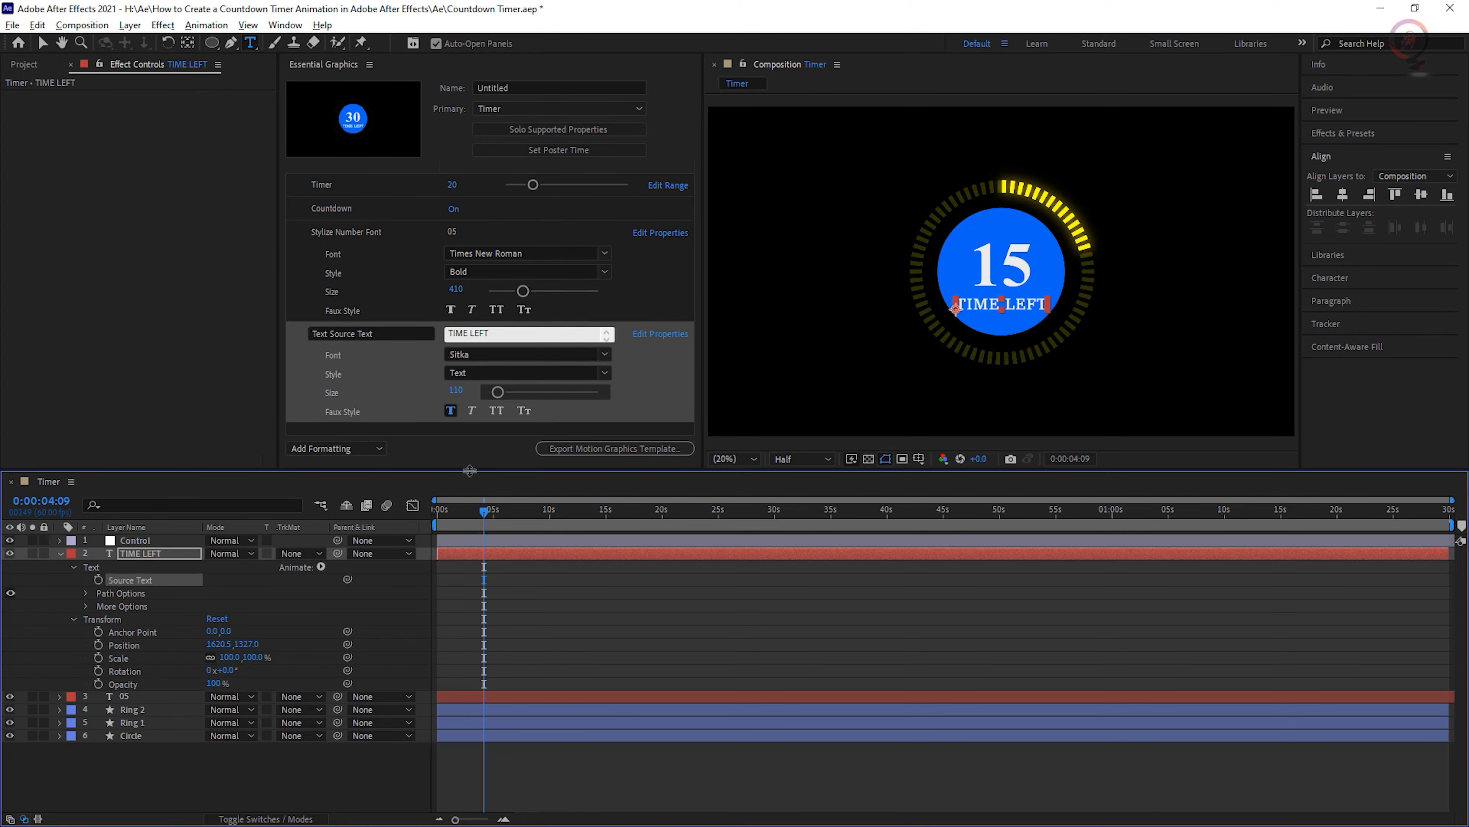
drag(471, 471, 478, 536)
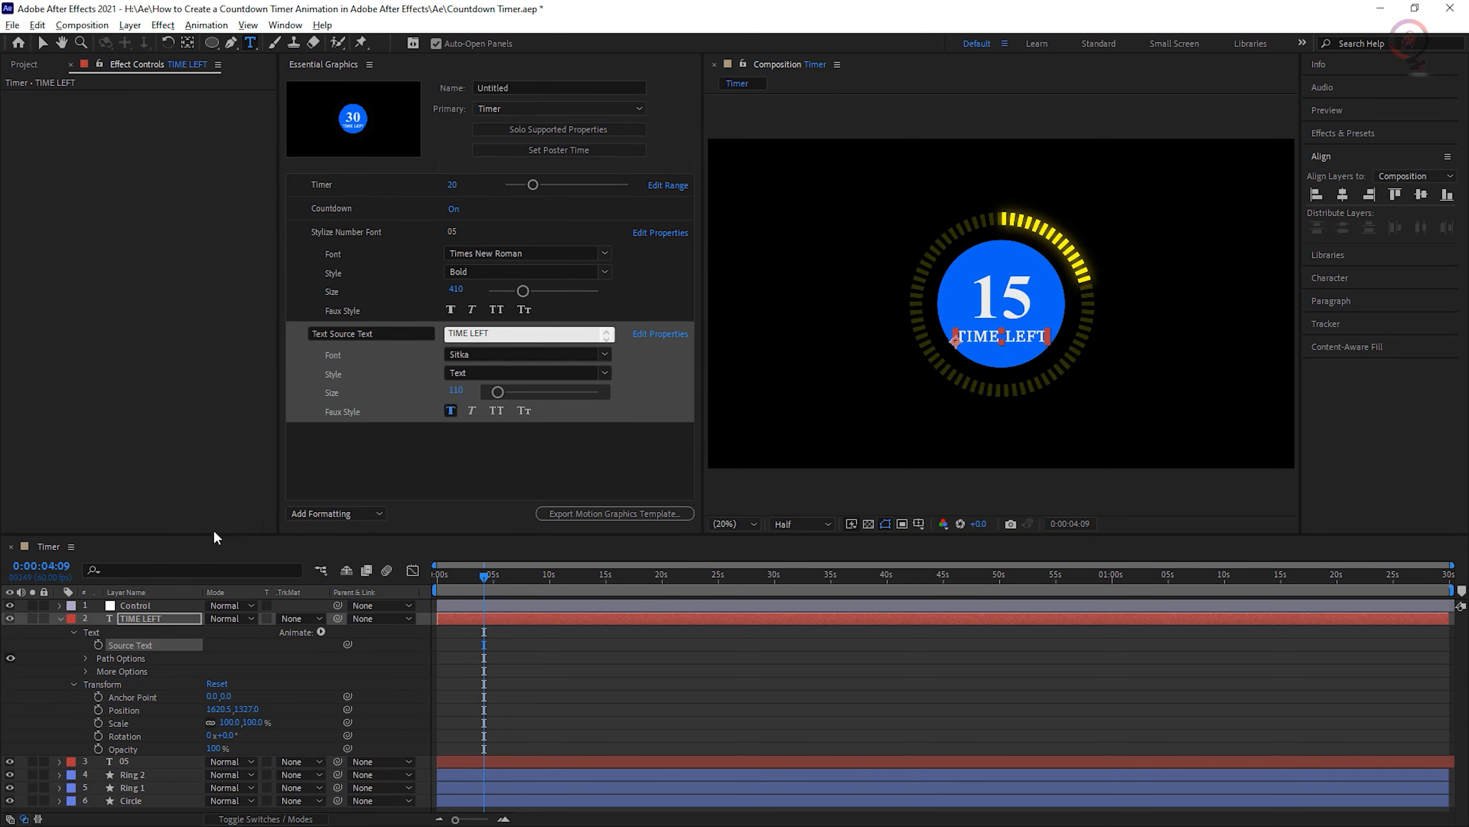
Find the Gradient Ramp effect and apply it to the Circle layer.
click(60, 618)
click(148, 671)
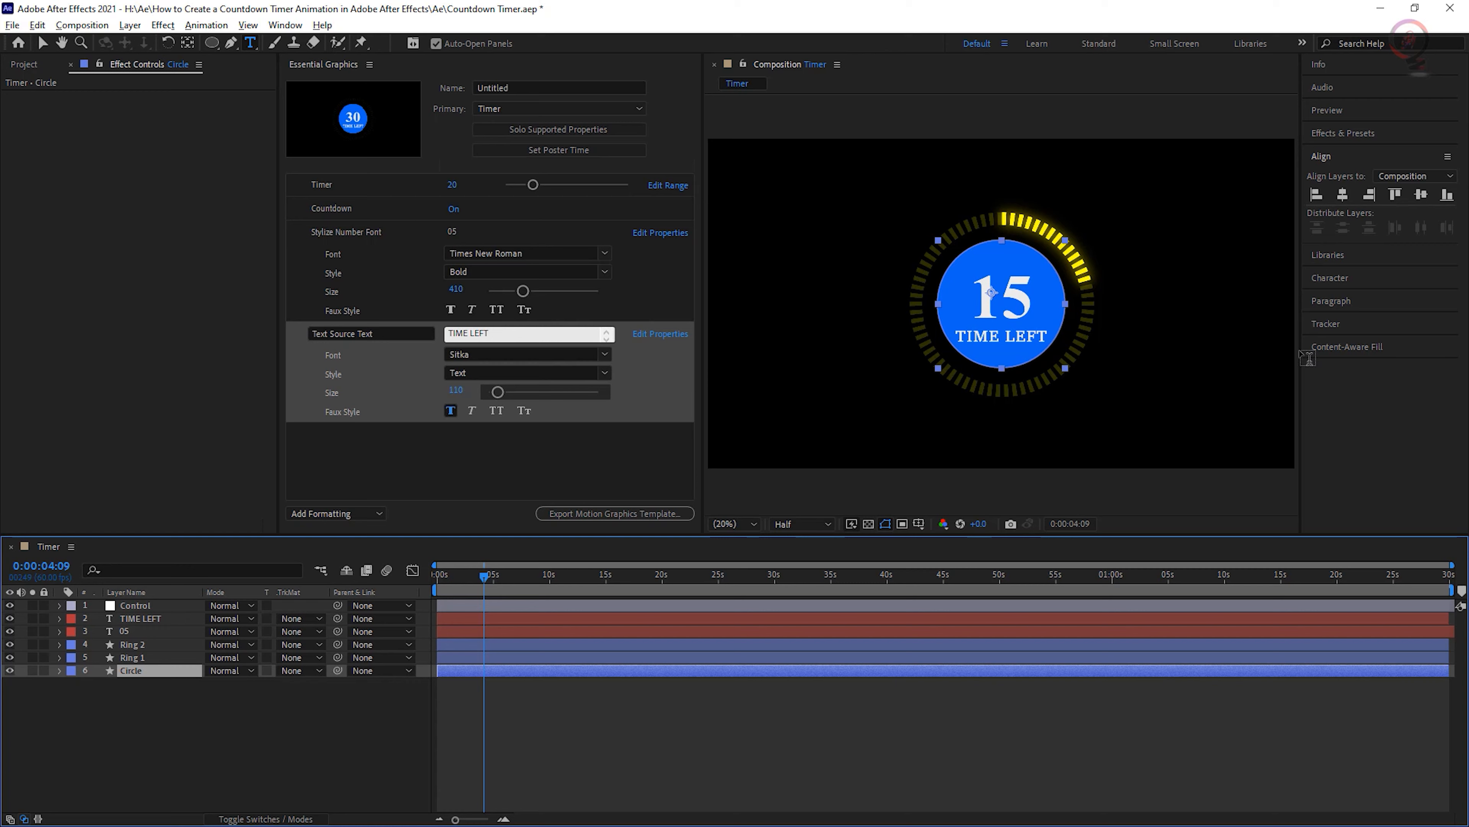
click(1360, 133)
click(1372, 152)
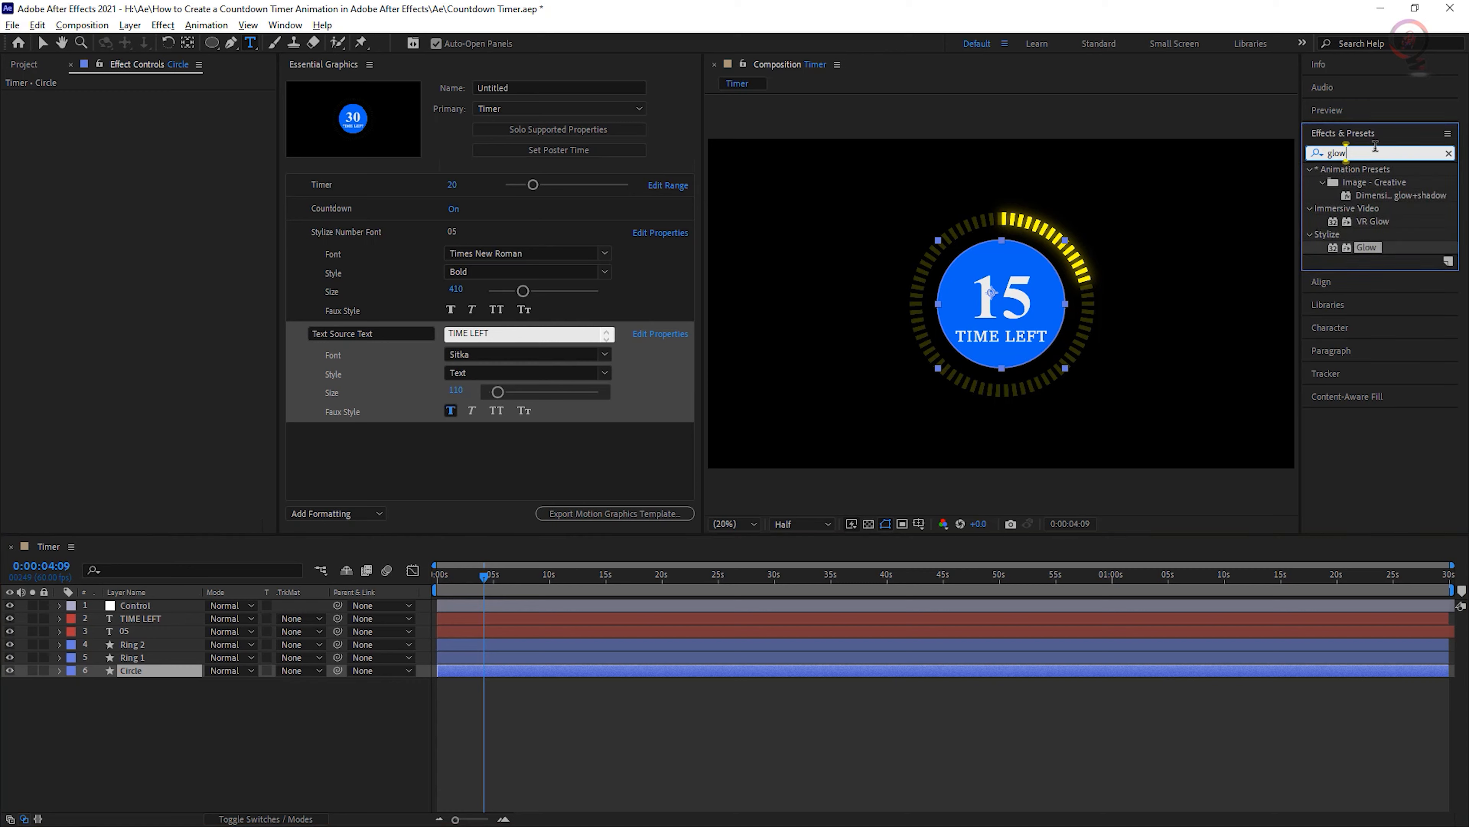
key(BackSpace)
key(BackSpace)
key(BackSpace)
key(BackSpace)
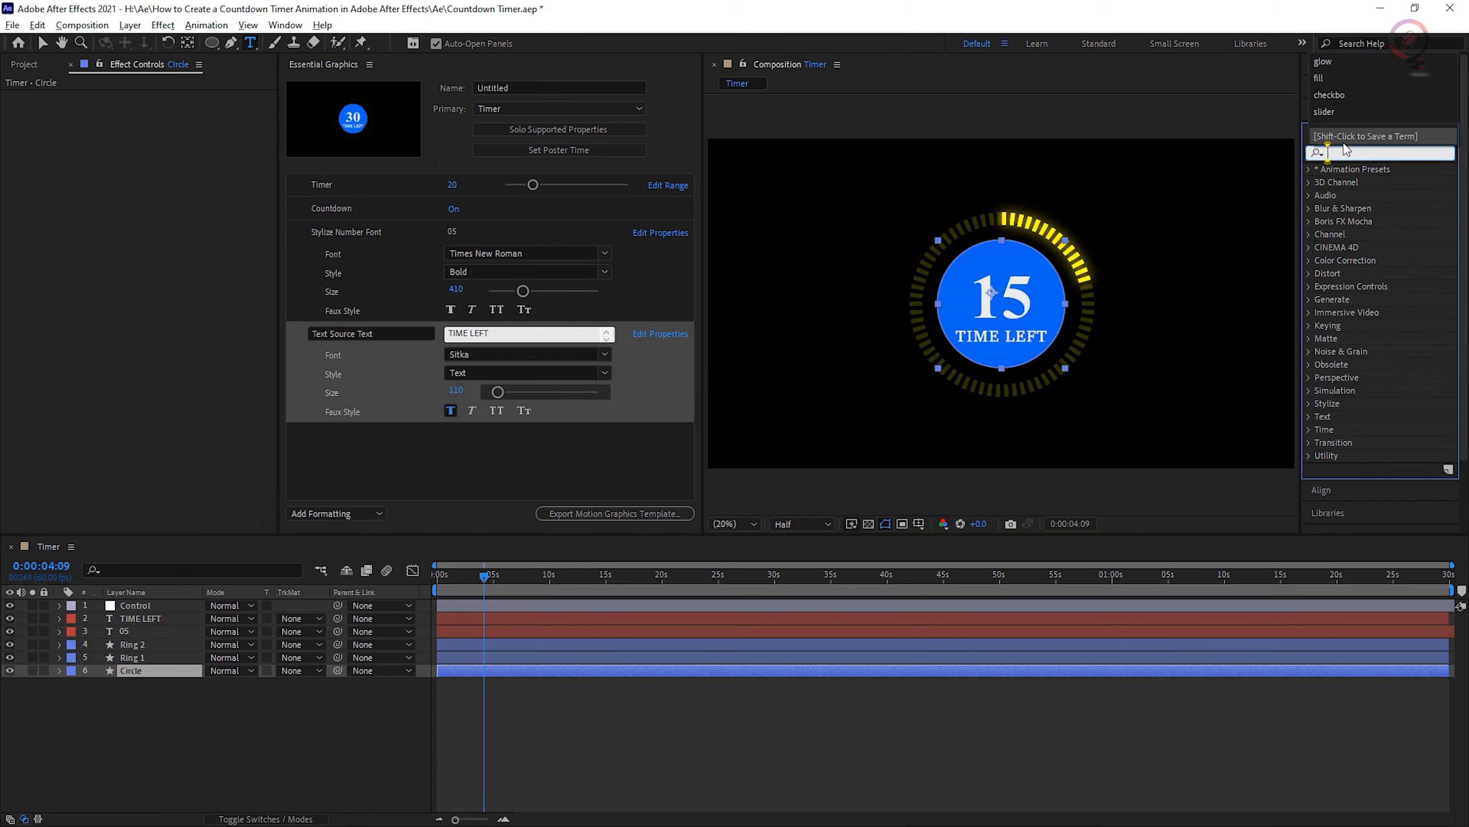
text(gradient)
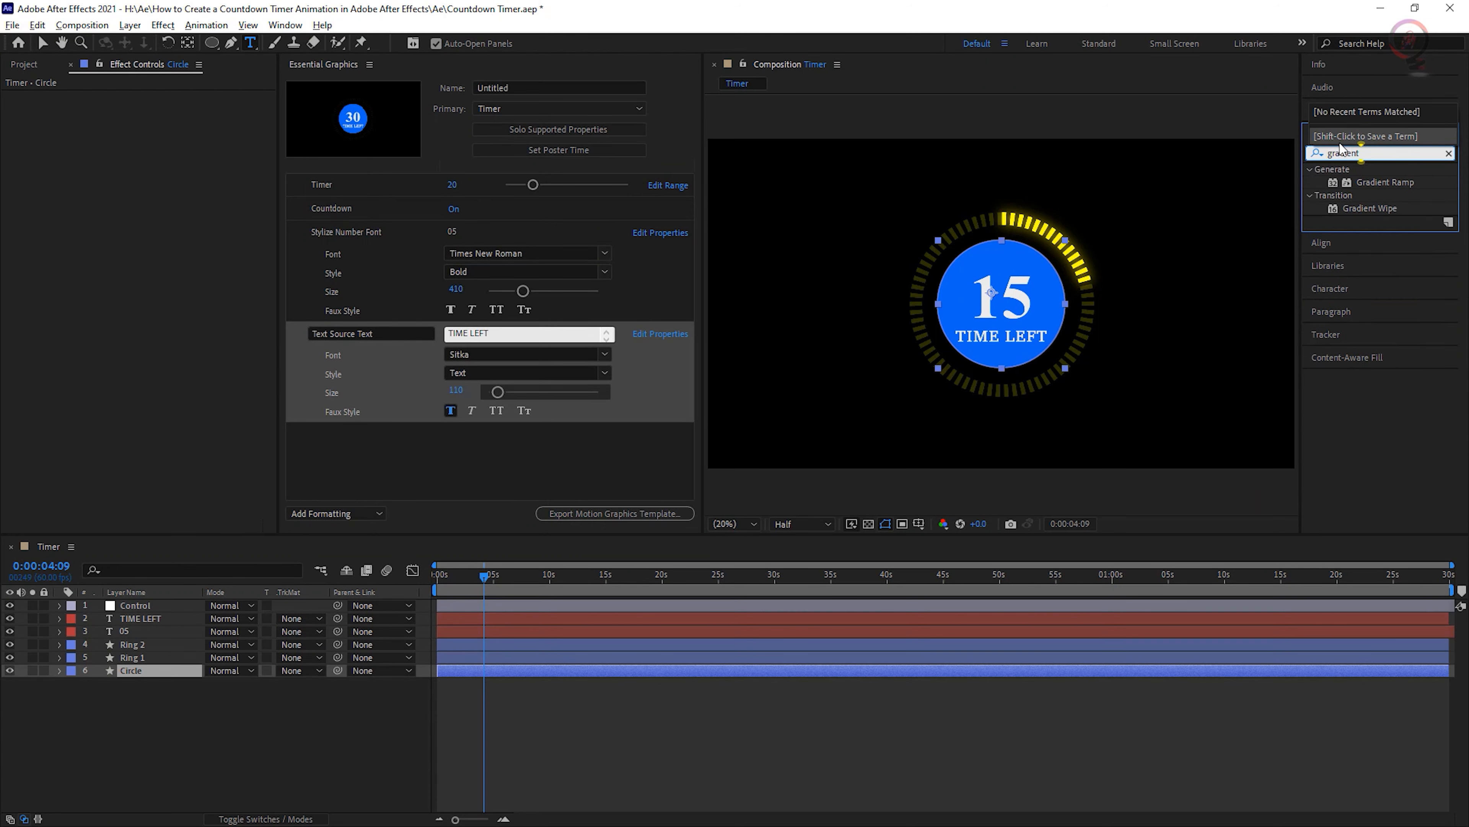
text( ra)
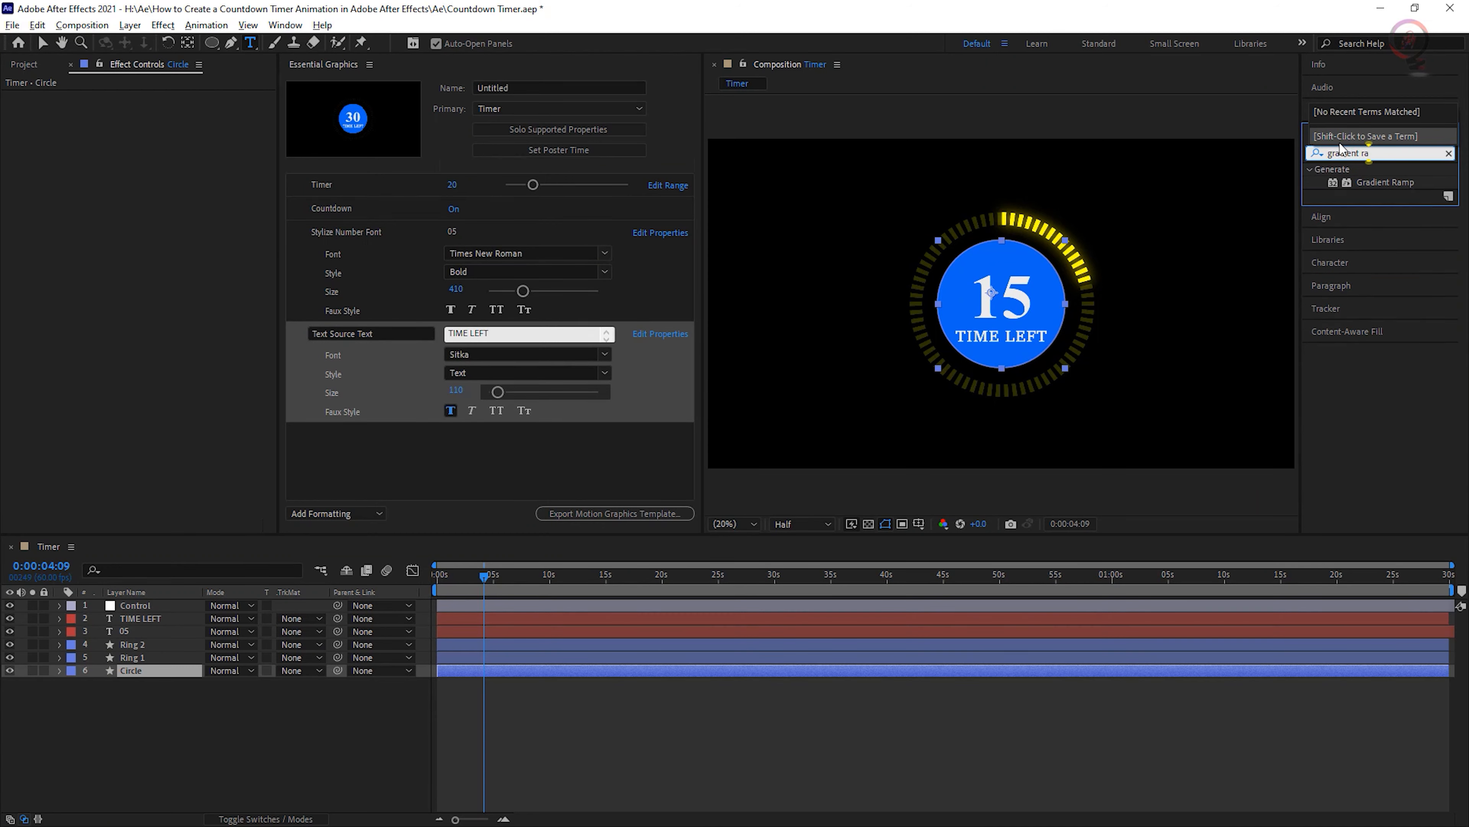
drag(1385, 182, 160, 671)
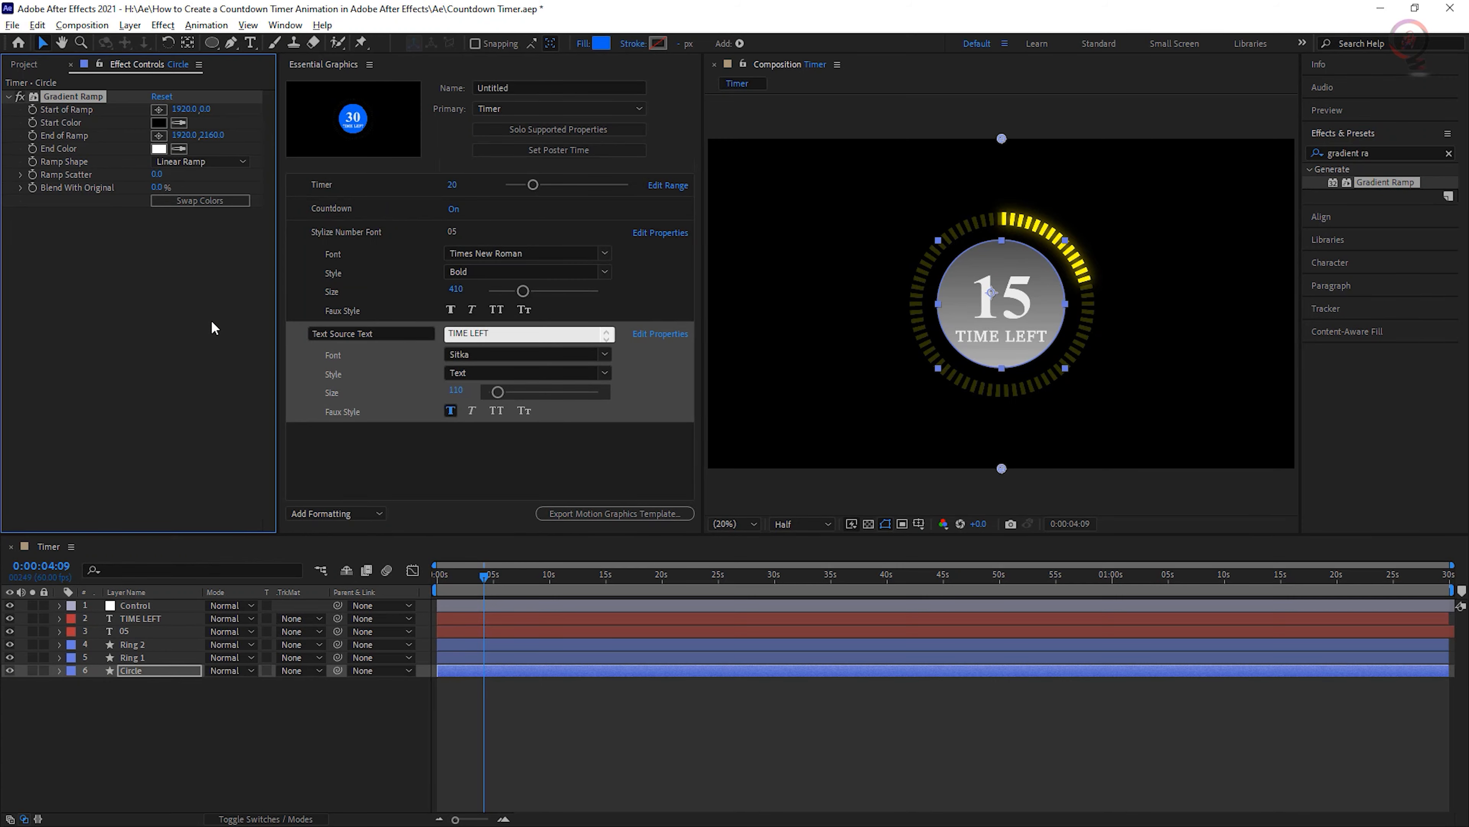
Set the Gradient Ramp start color on the Circle layer to magenta D919D7.
click(160, 123)
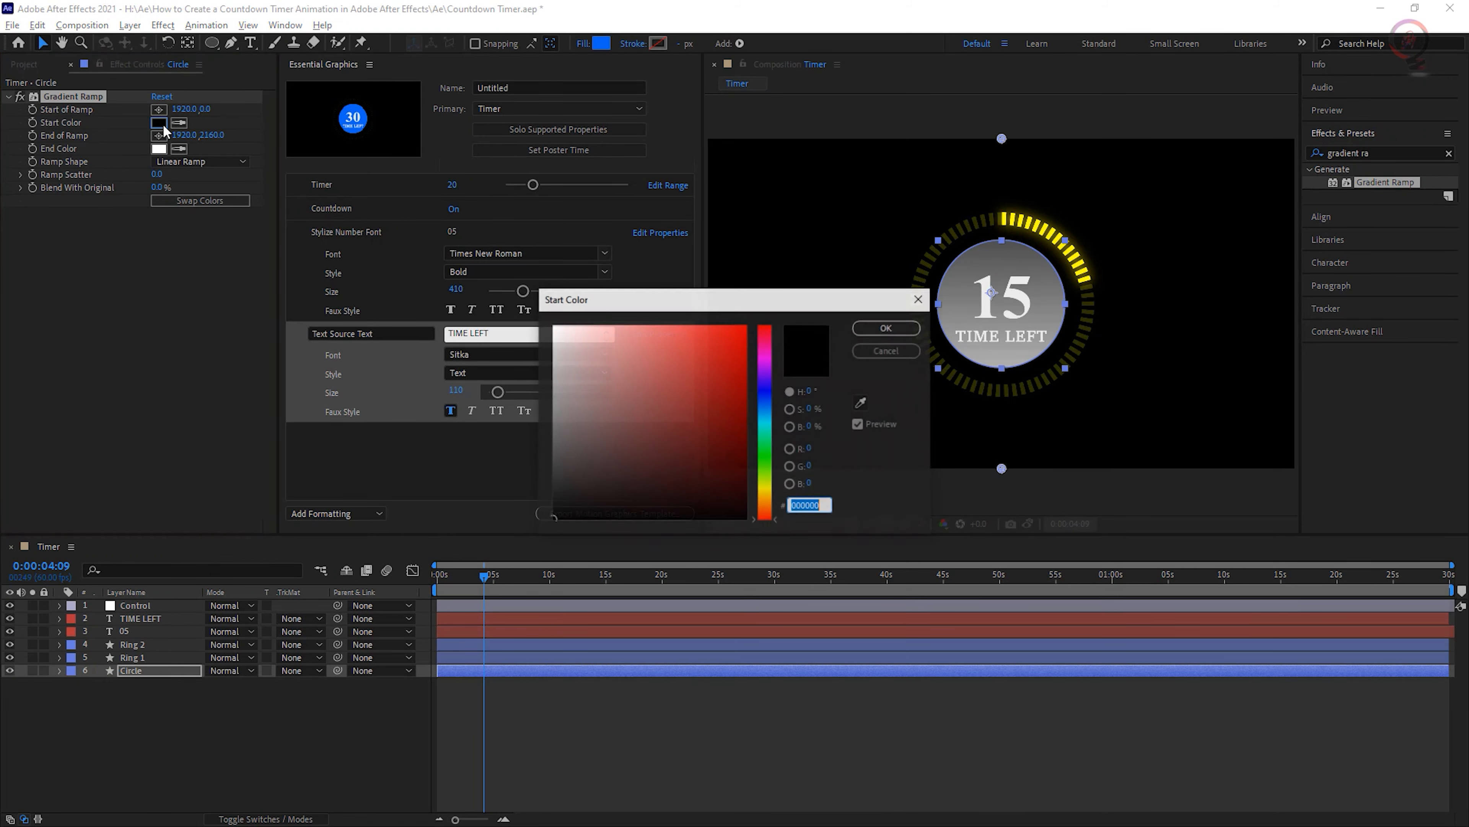
click(767, 357)
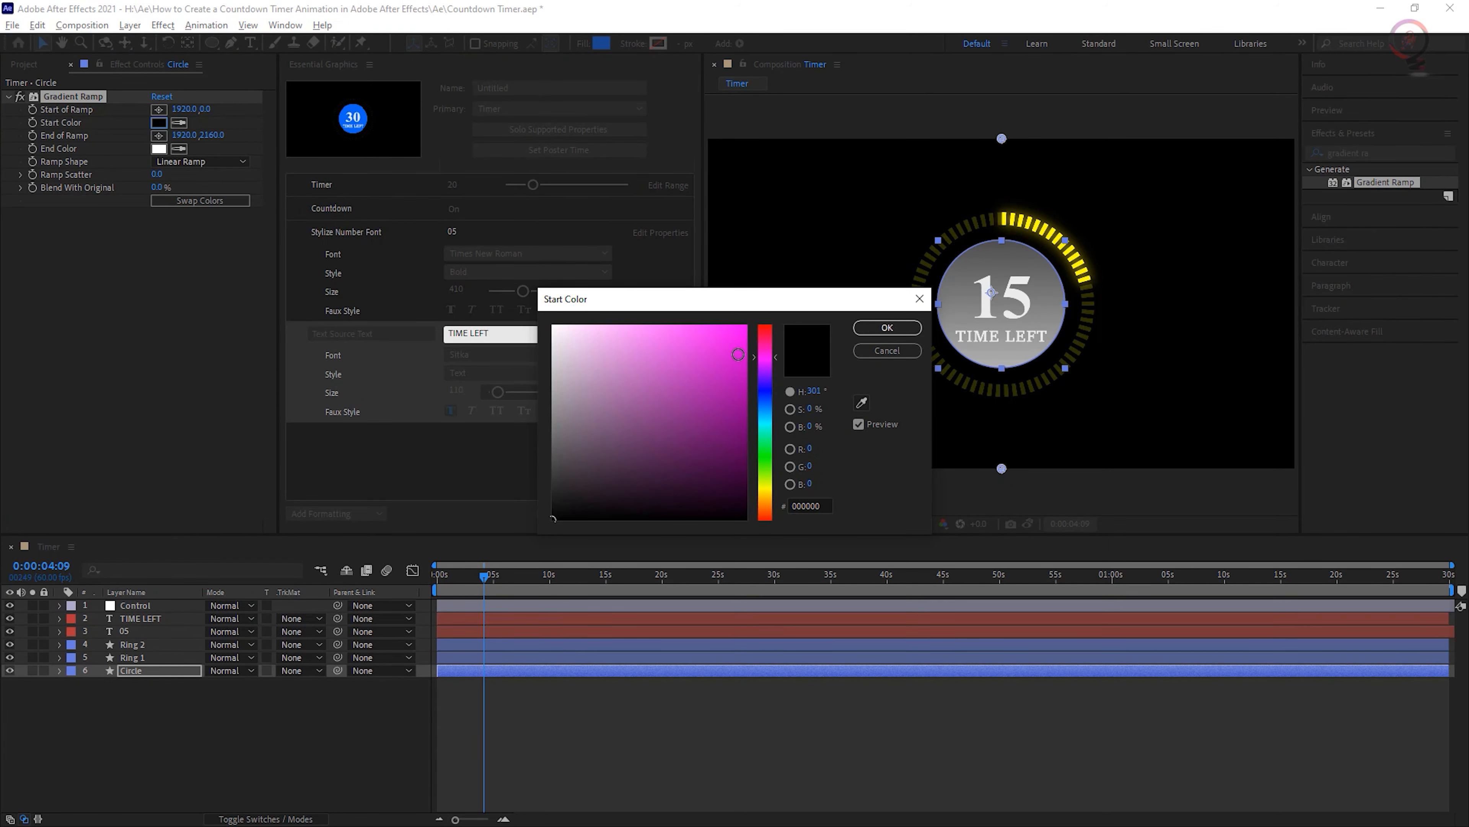
click(726, 353)
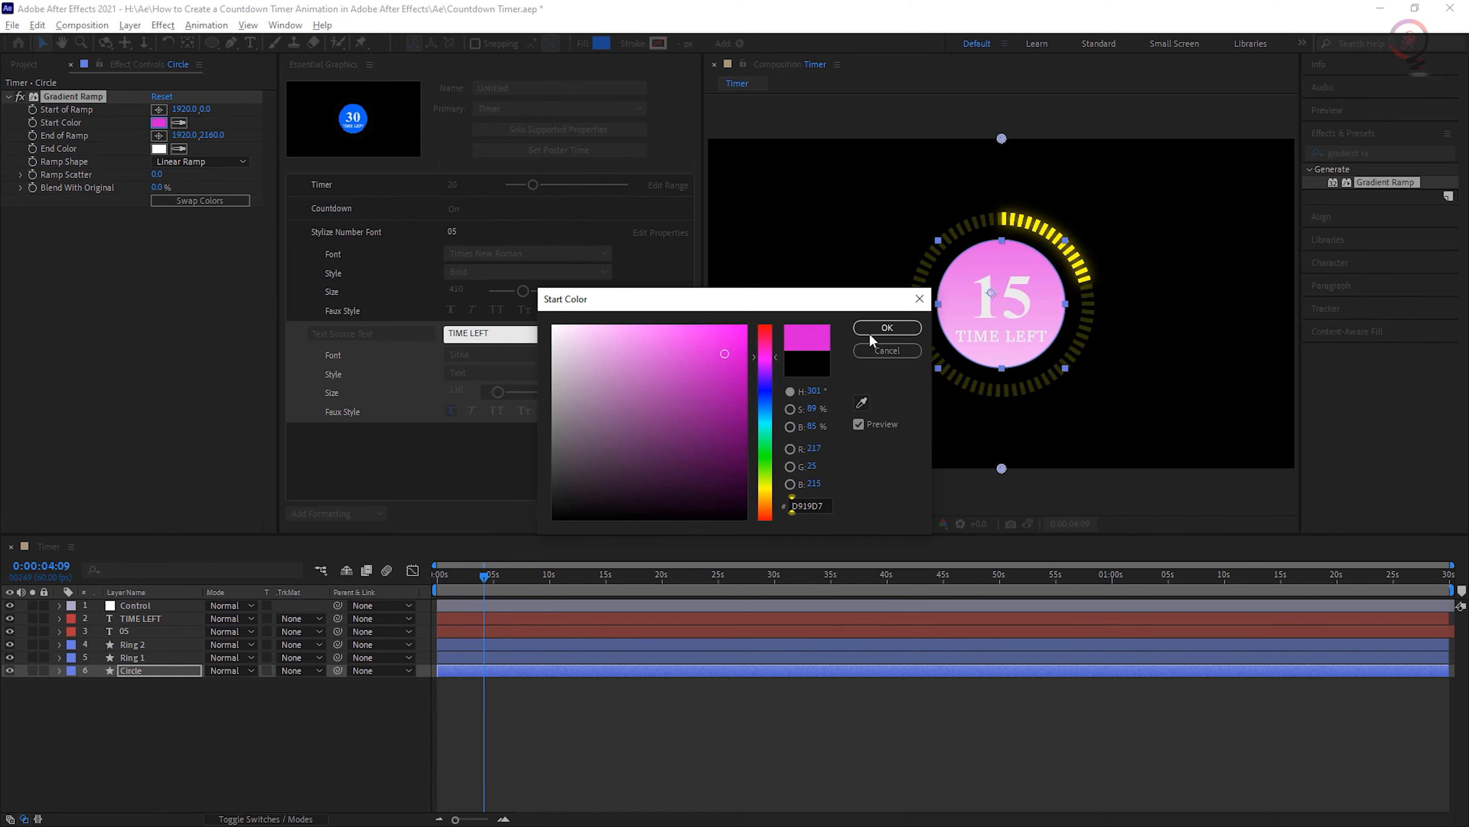
click(887, 328)
Set the Gradient Ramp end color on the Circle layer to a saturated blue with a hue of 232°.
click(162, 150)
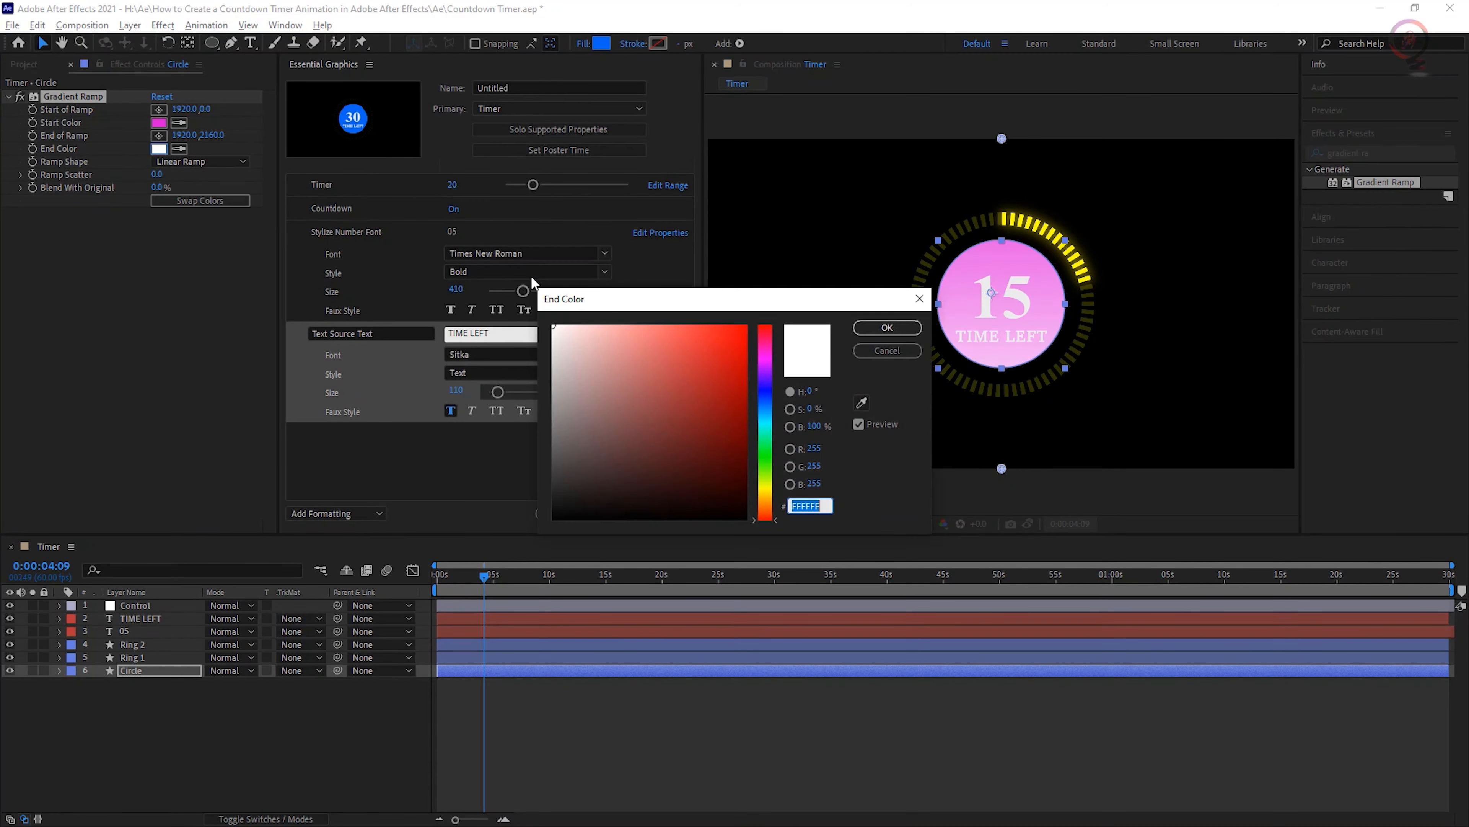
click(767, 450)
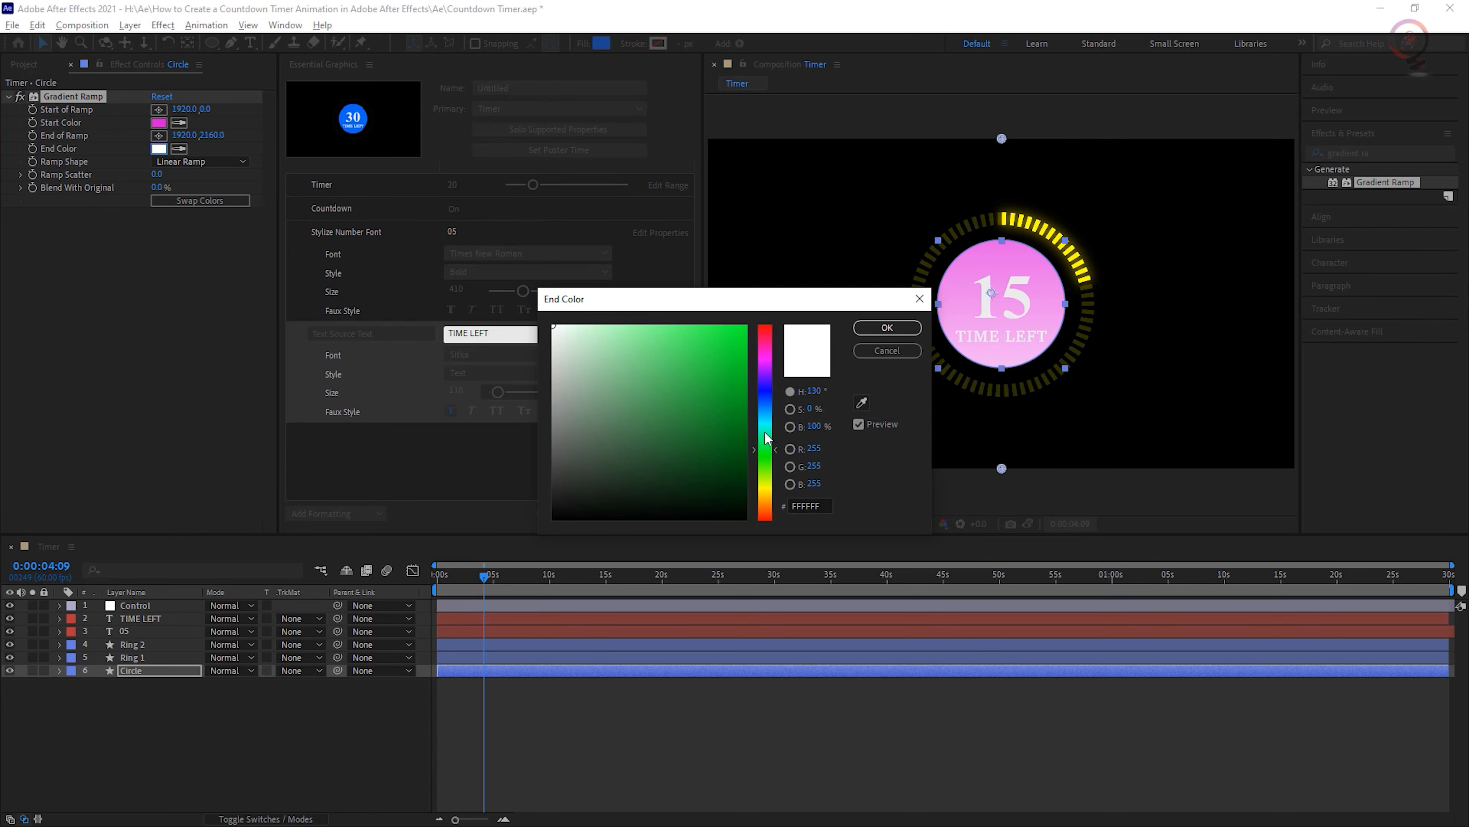
drag(770, 405, 769, 395)
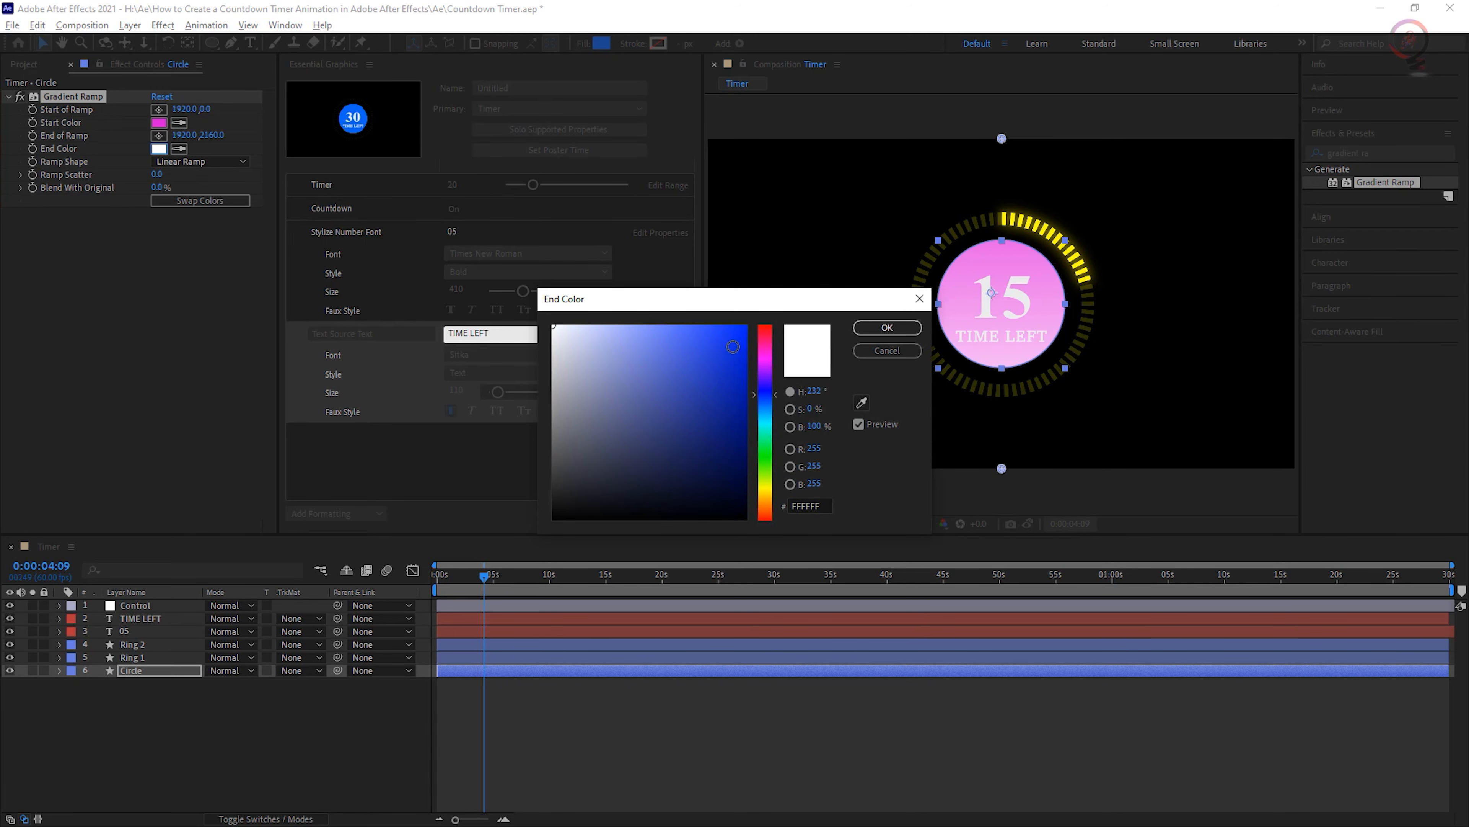
click(735, 346)
click(887, 327)
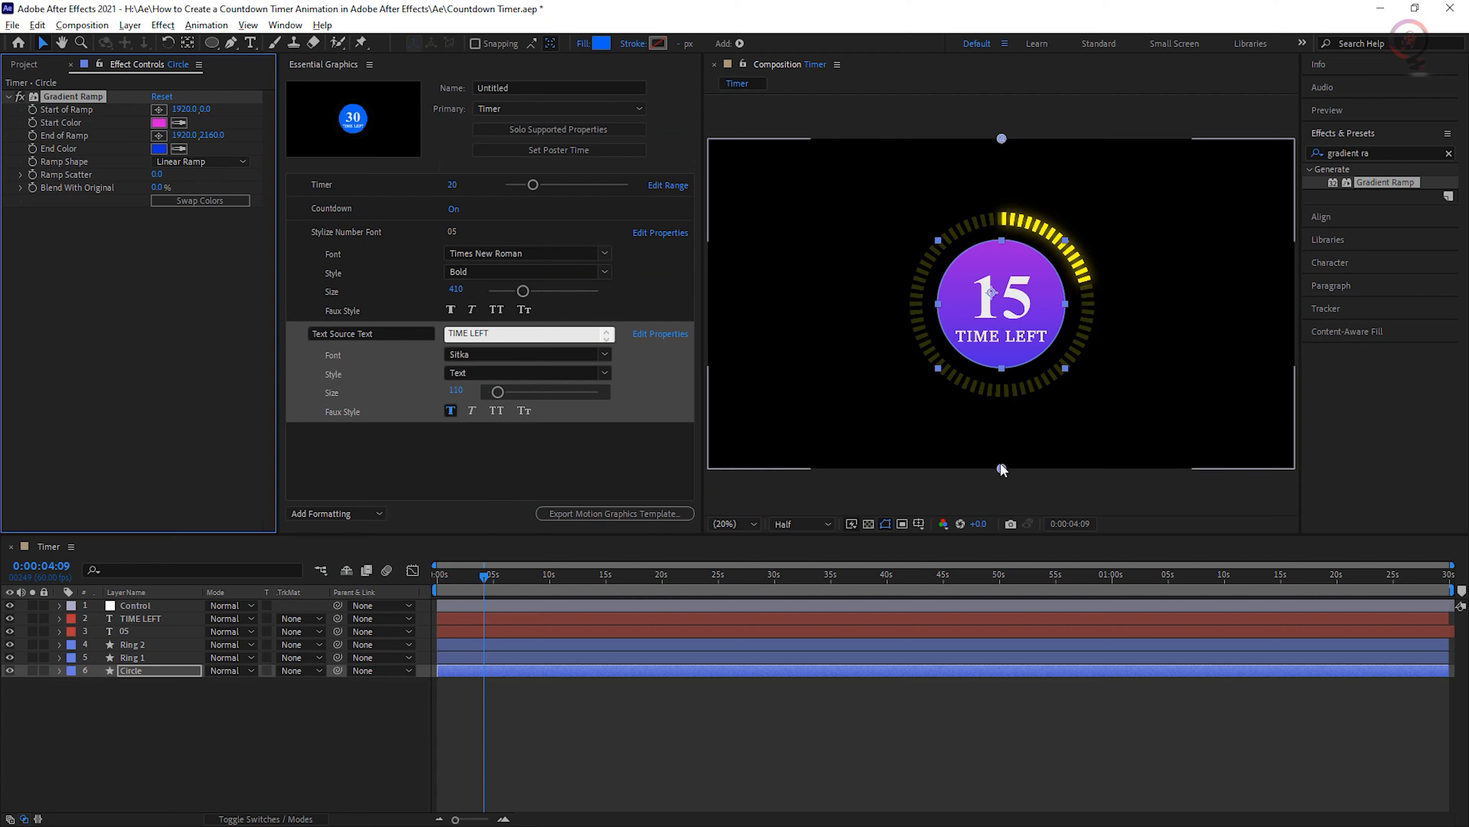
Move the gradient's end point to about 2015, 1895 and its start point to about 1885, 195, closer to the circle.
drag(1002, 466, 1014, 421)
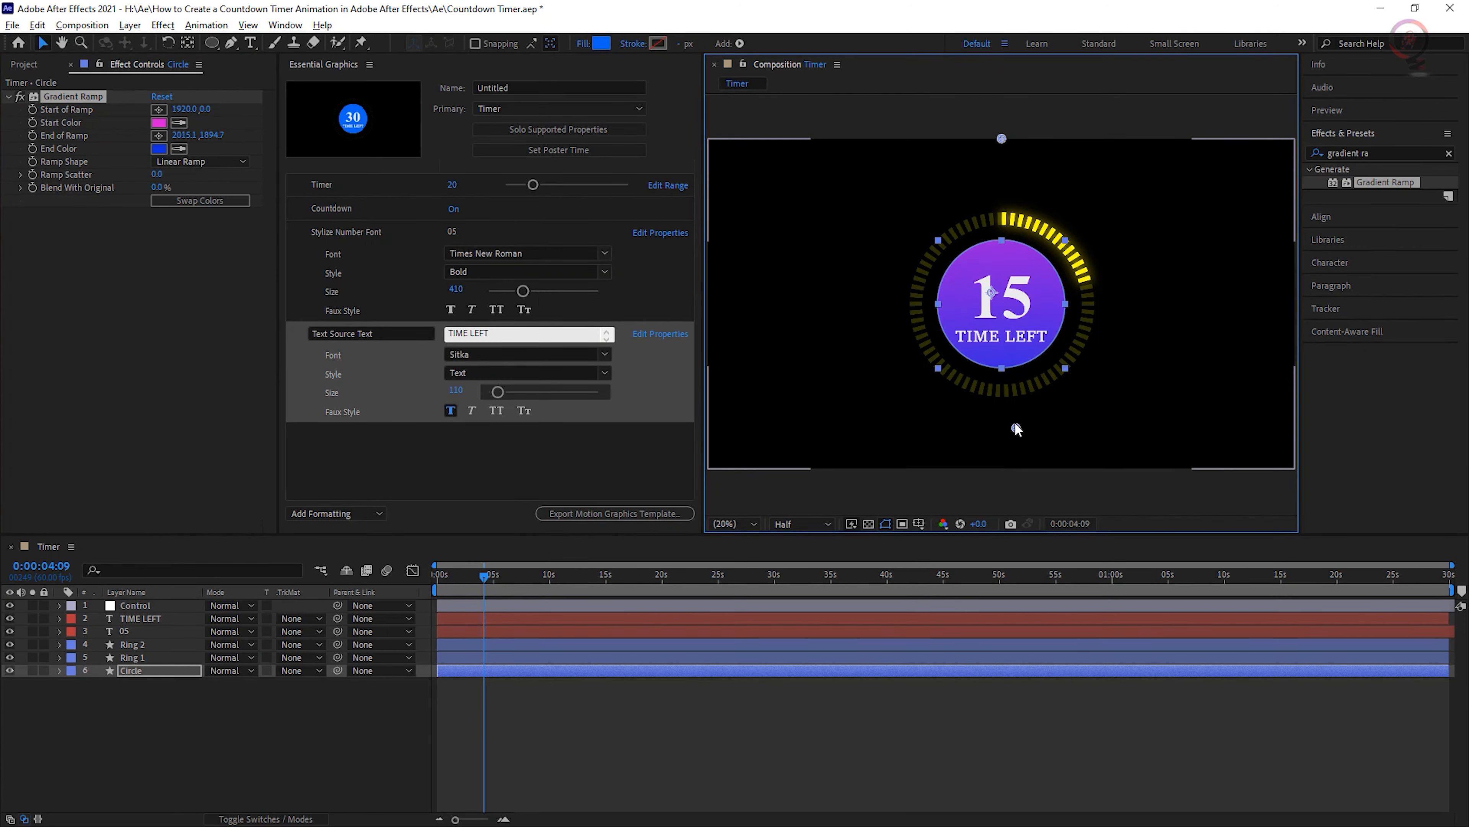
drag(1001, 141, 998, 158)
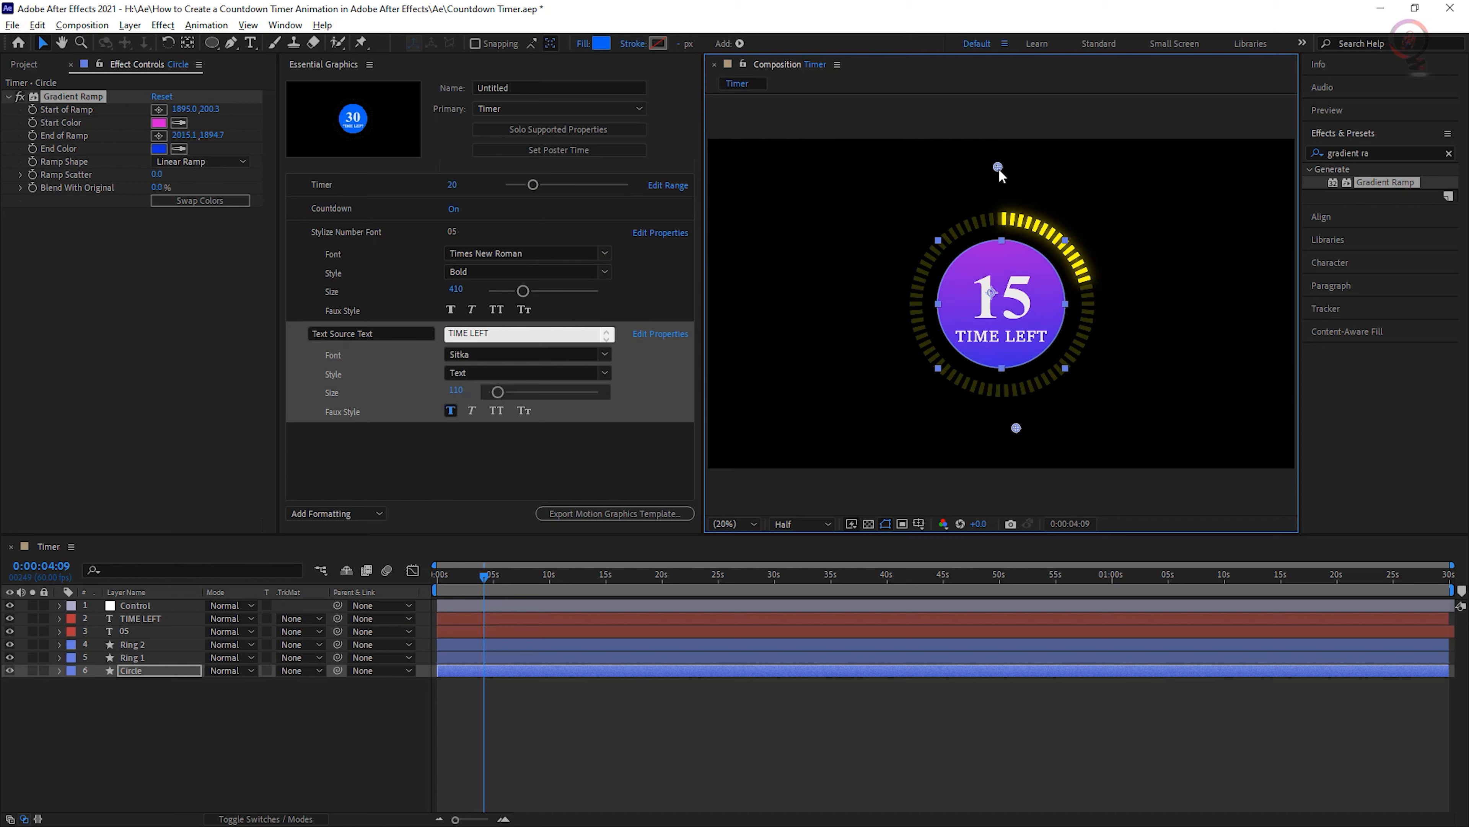
drag(999, 162, 996, 168)
Add the Circle layer's Gradient Ramp Start Color and End Color to the Essential Graphics properties.
click(136, 671)
key(e)
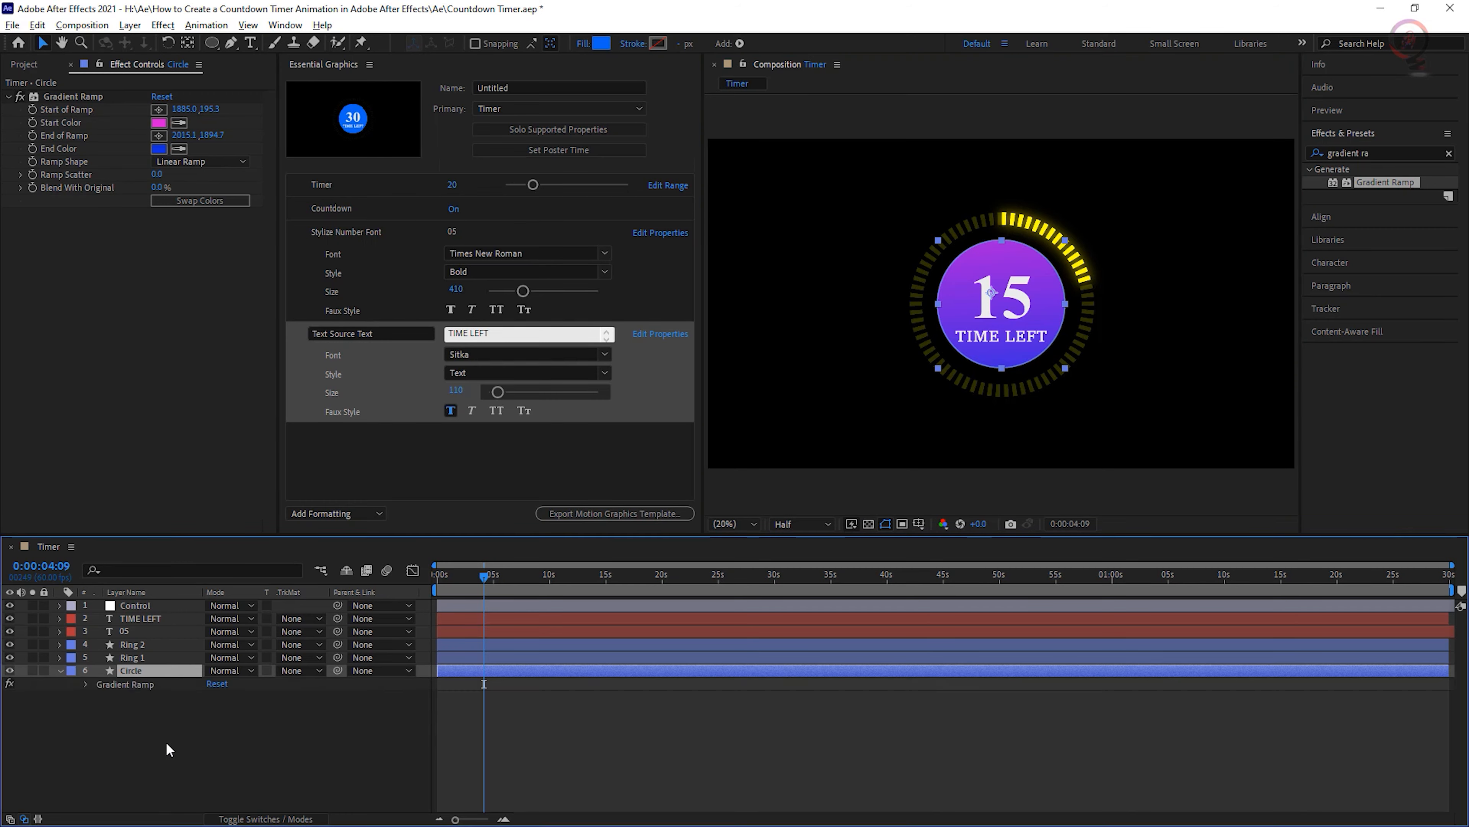
click(85, 684)
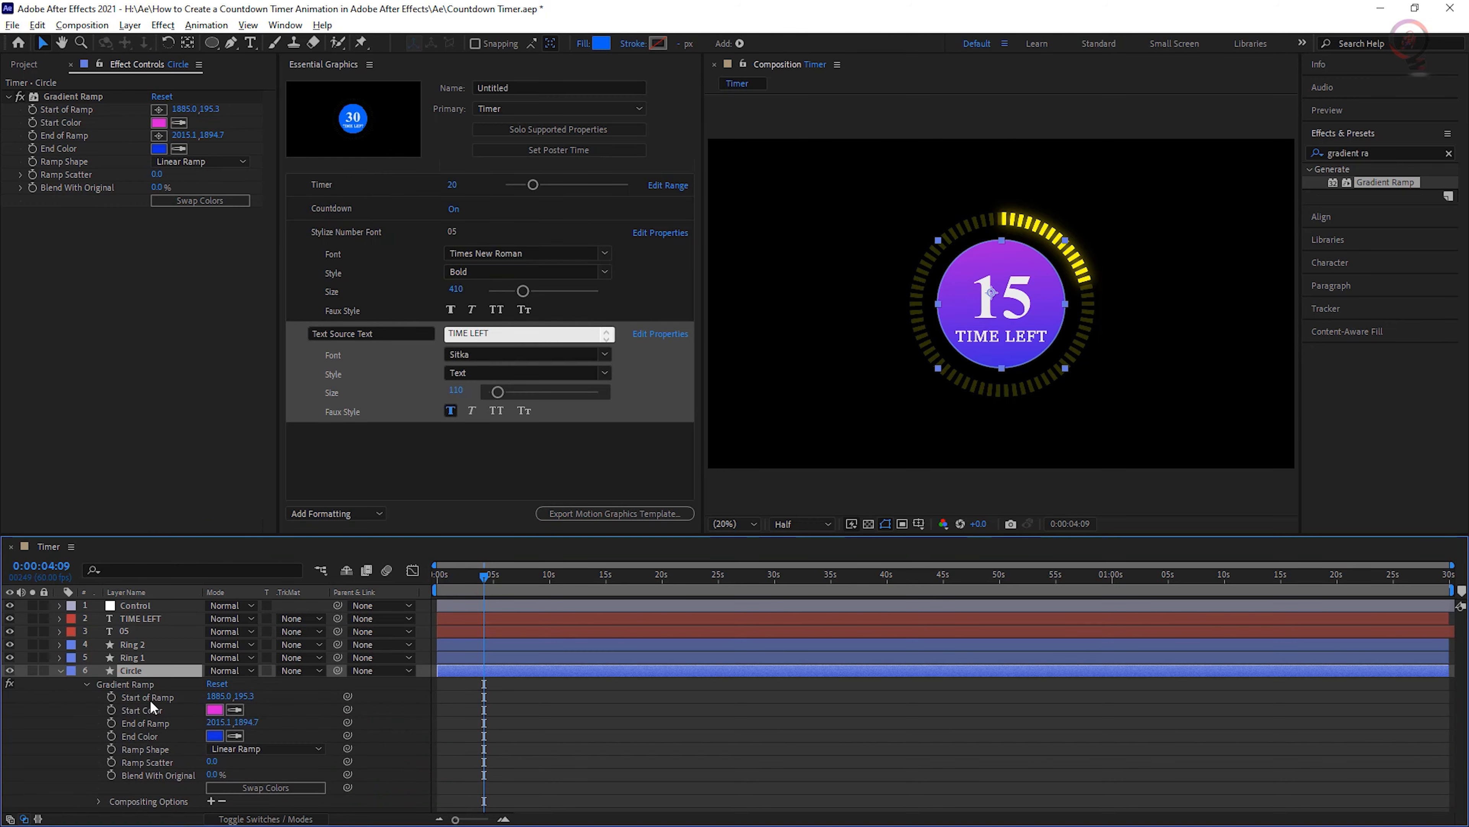
drag(155, 710, 367, 460)
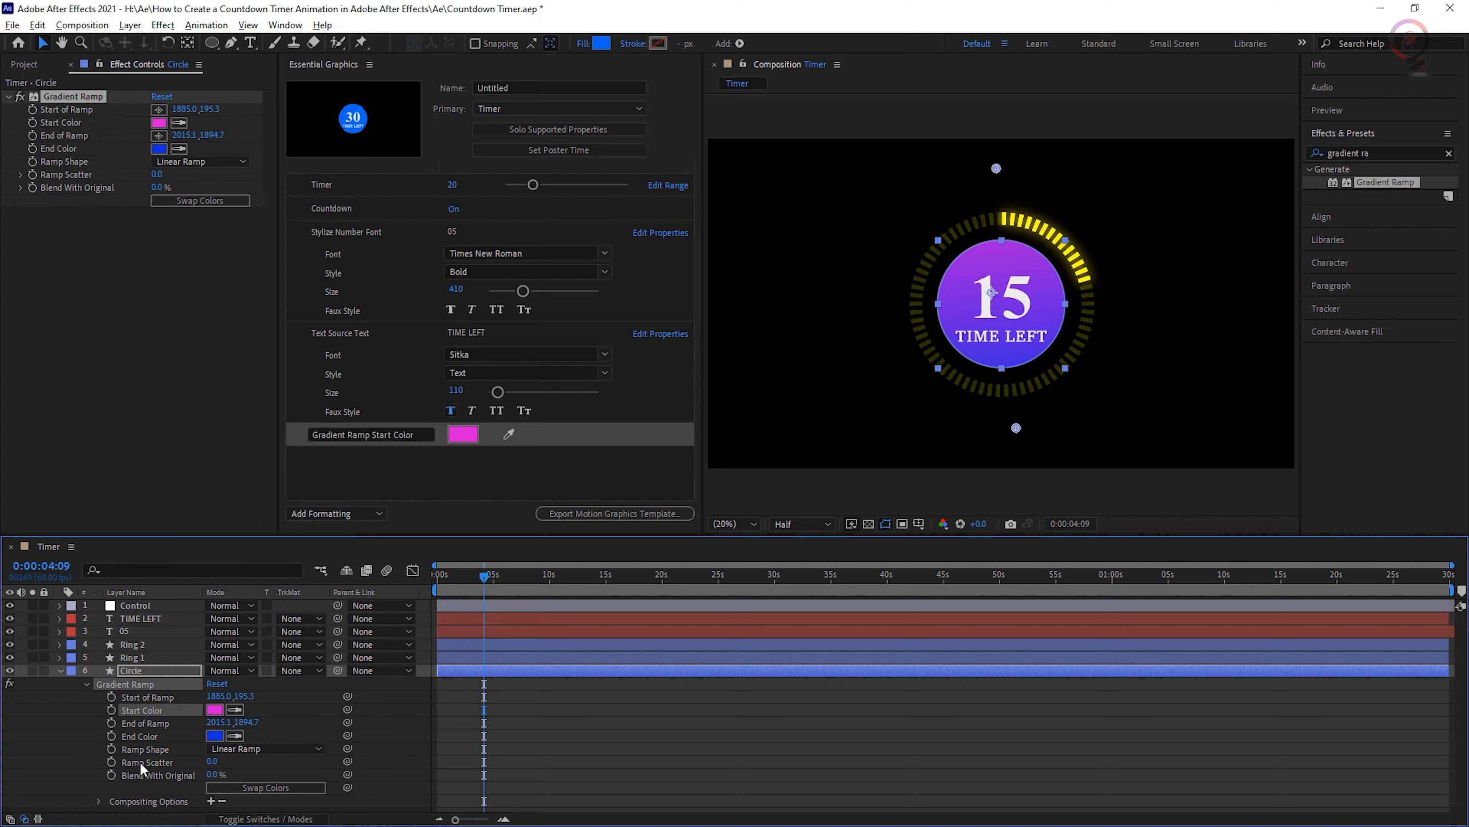
drag(142, 737, 348, 469)
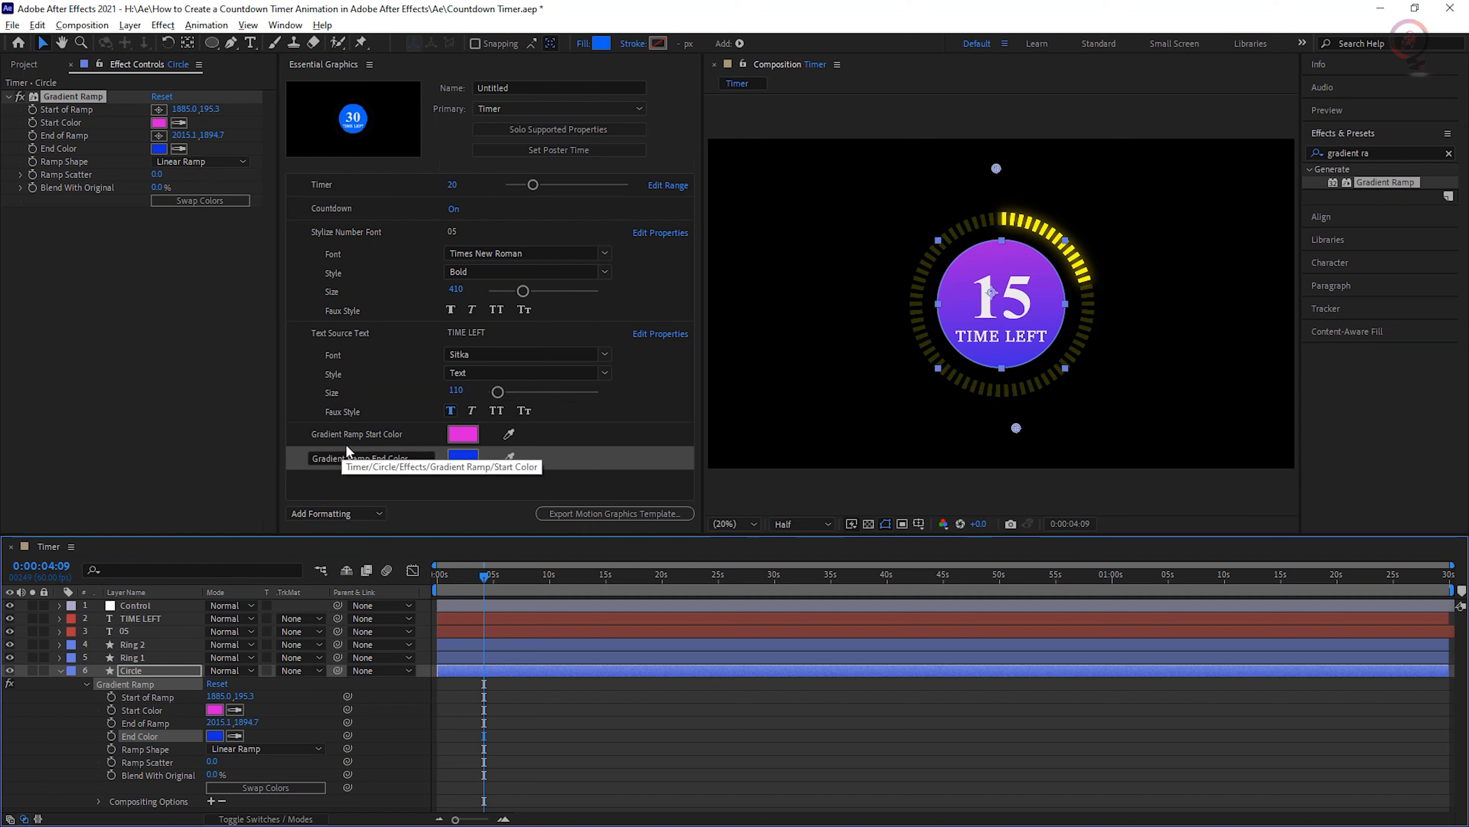
Rename the Gradient Ramp Start Color property to "Gradient Ramp Cricle Color 1".
click(363, 430)
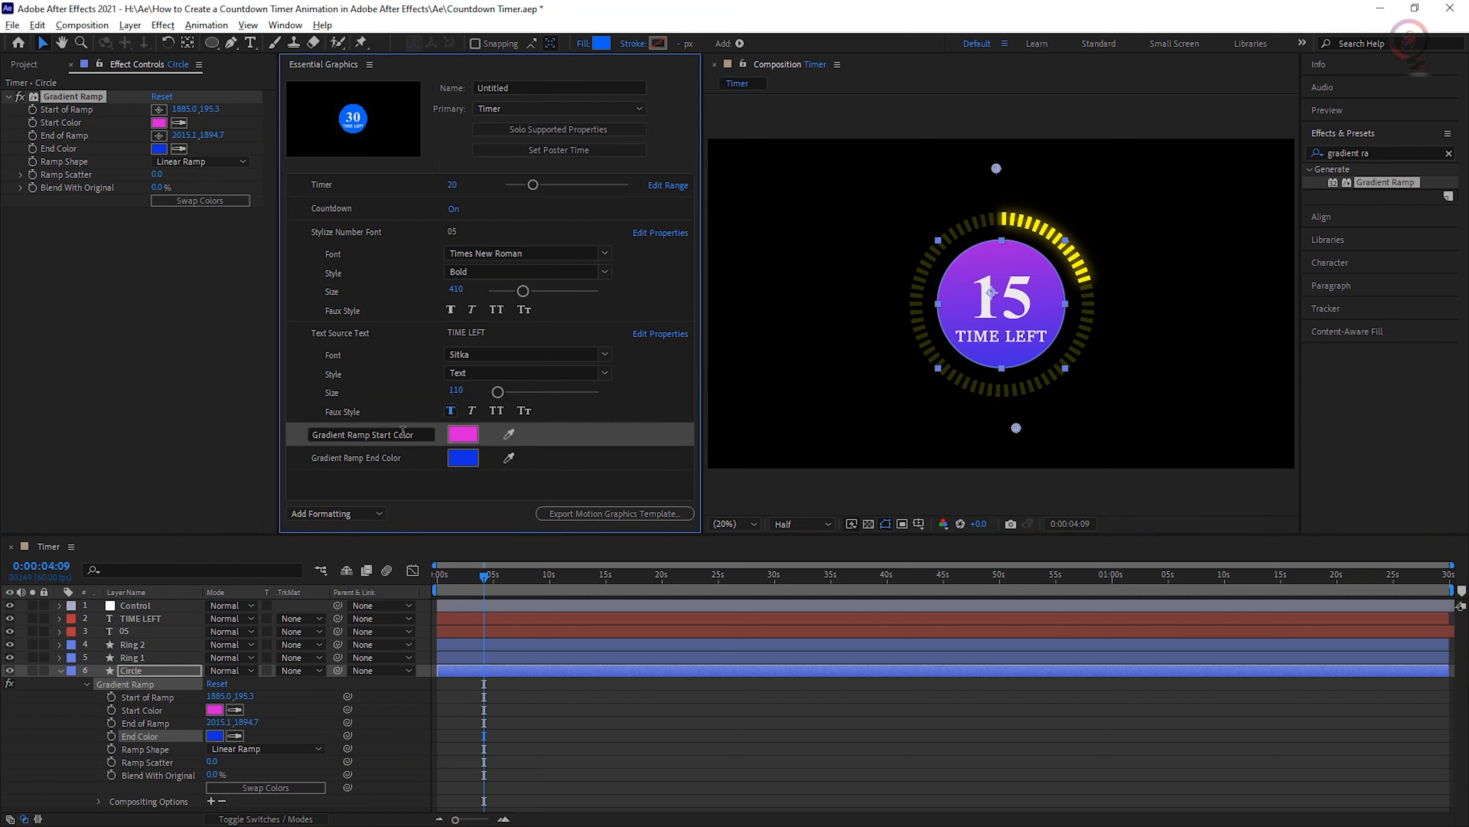
click(398, 433)
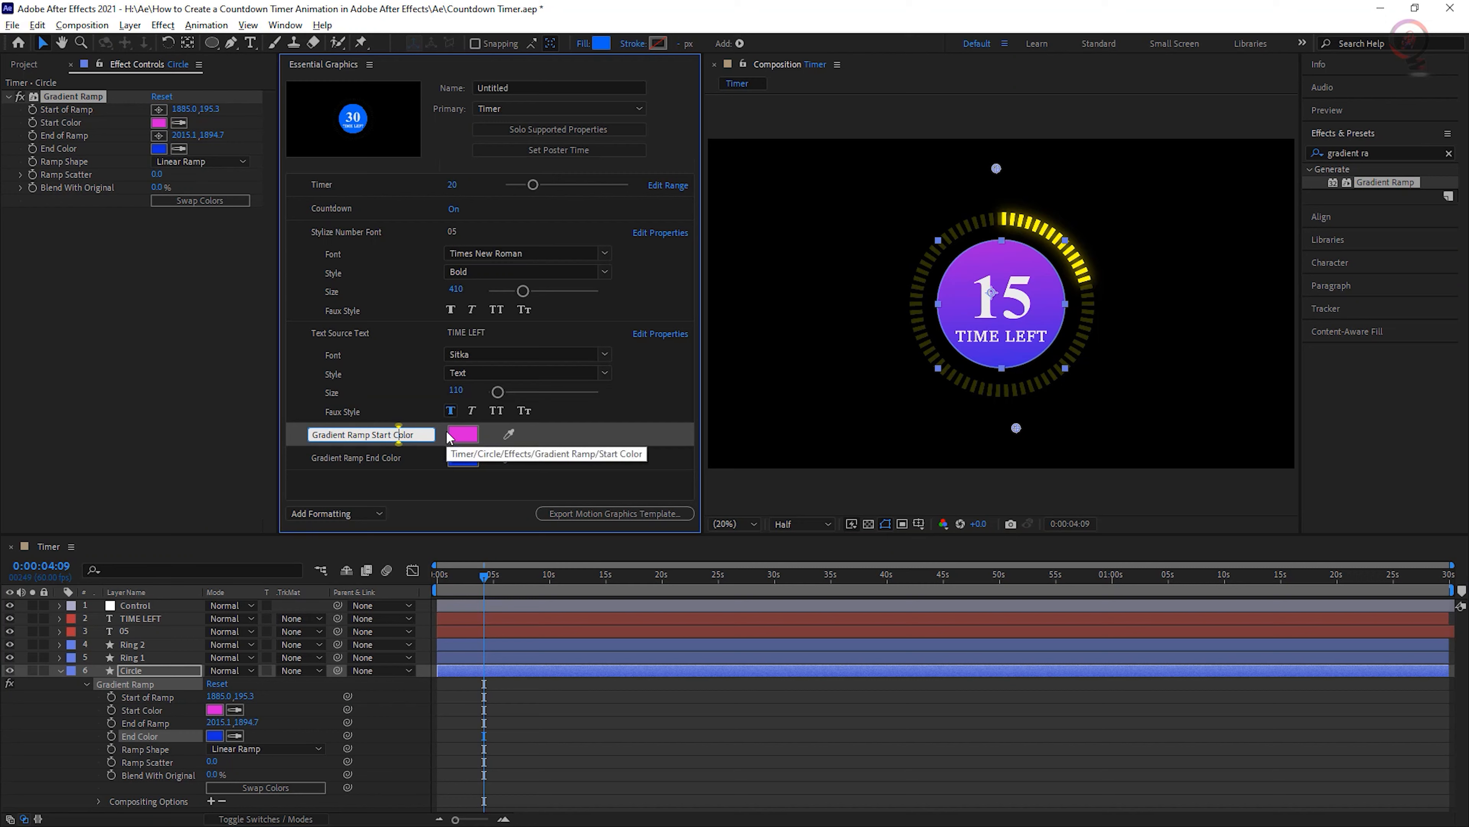
key(Left)
key(Left)
key(BackSpace)
key(BackSpace)
key(BackSpace)
key(BackSpace)
key(BackSpace)
text(Cri)
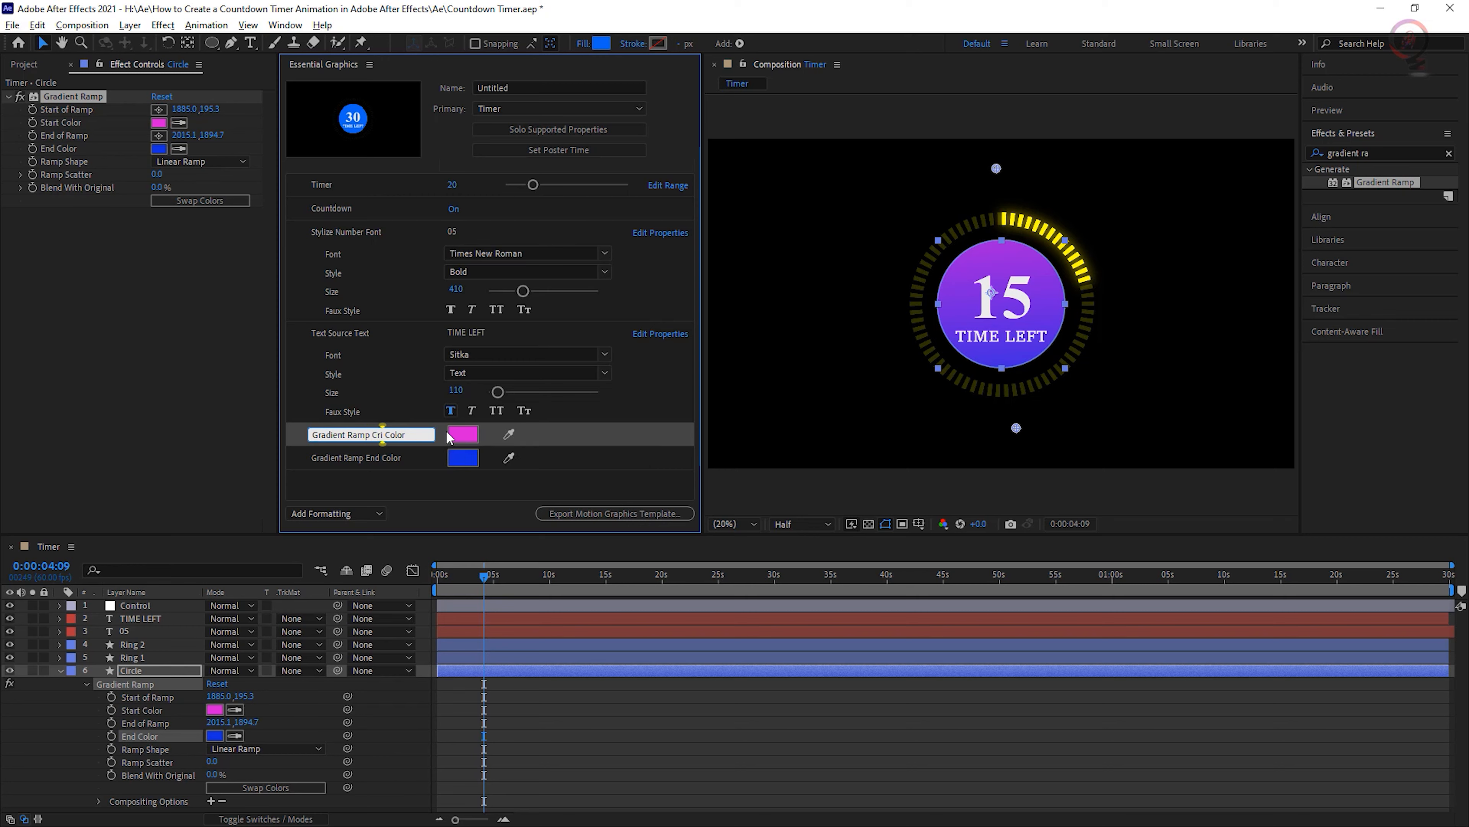
text(cle)
key(Right)
key(Right)
key(Right)
key(Right)
key(Right)
key(Right)
text(1)
Rename the Gradient Ramp End Color property to "Gradient Ramp Circle Color 2".
click(403, 463)
click(414, 456)
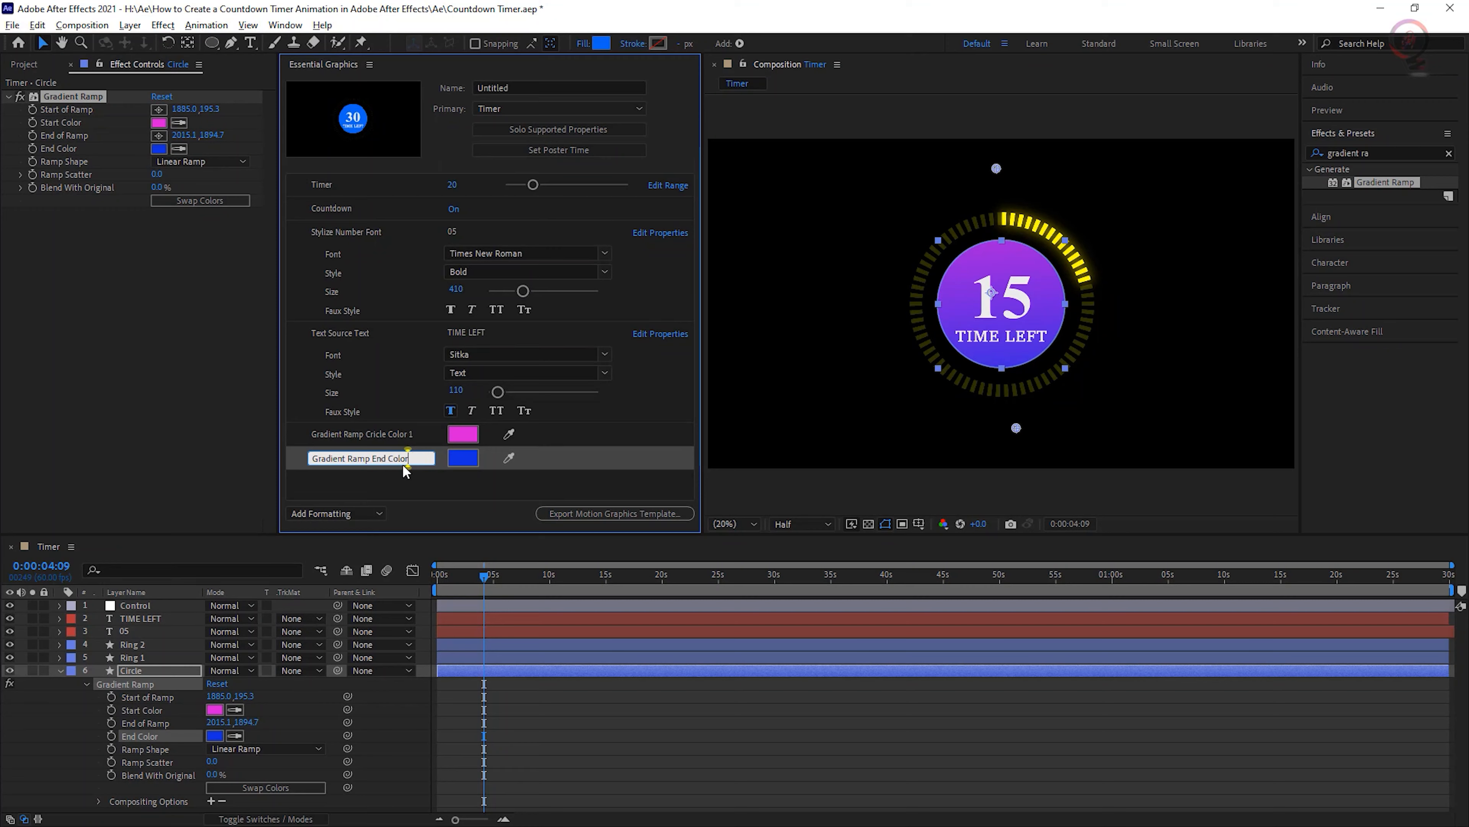
click(384, 458)
key(BackSpace)
key(BackSpace)
key(BackSpace)
key(BackSpace)
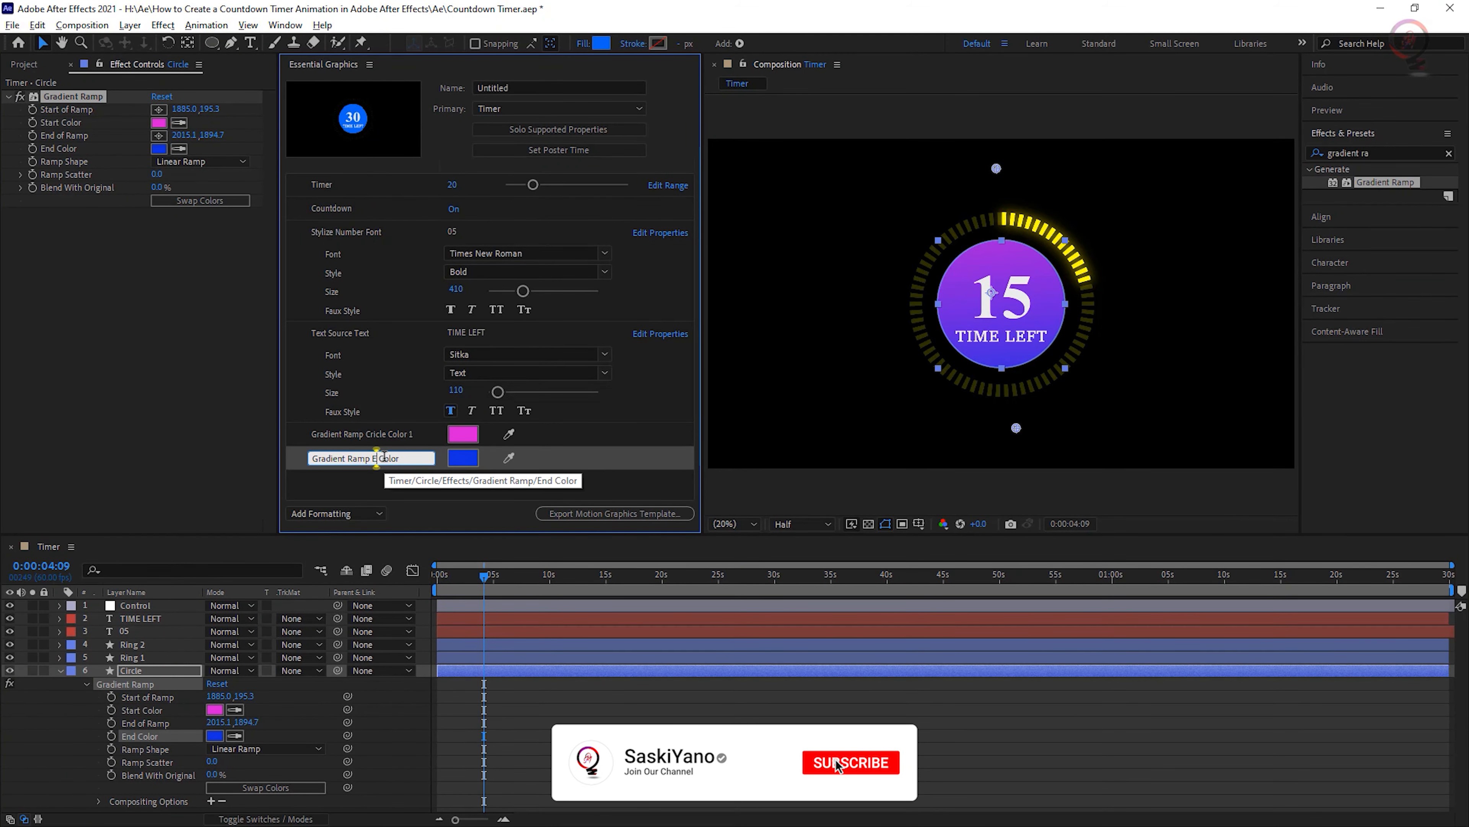
text(Cir)
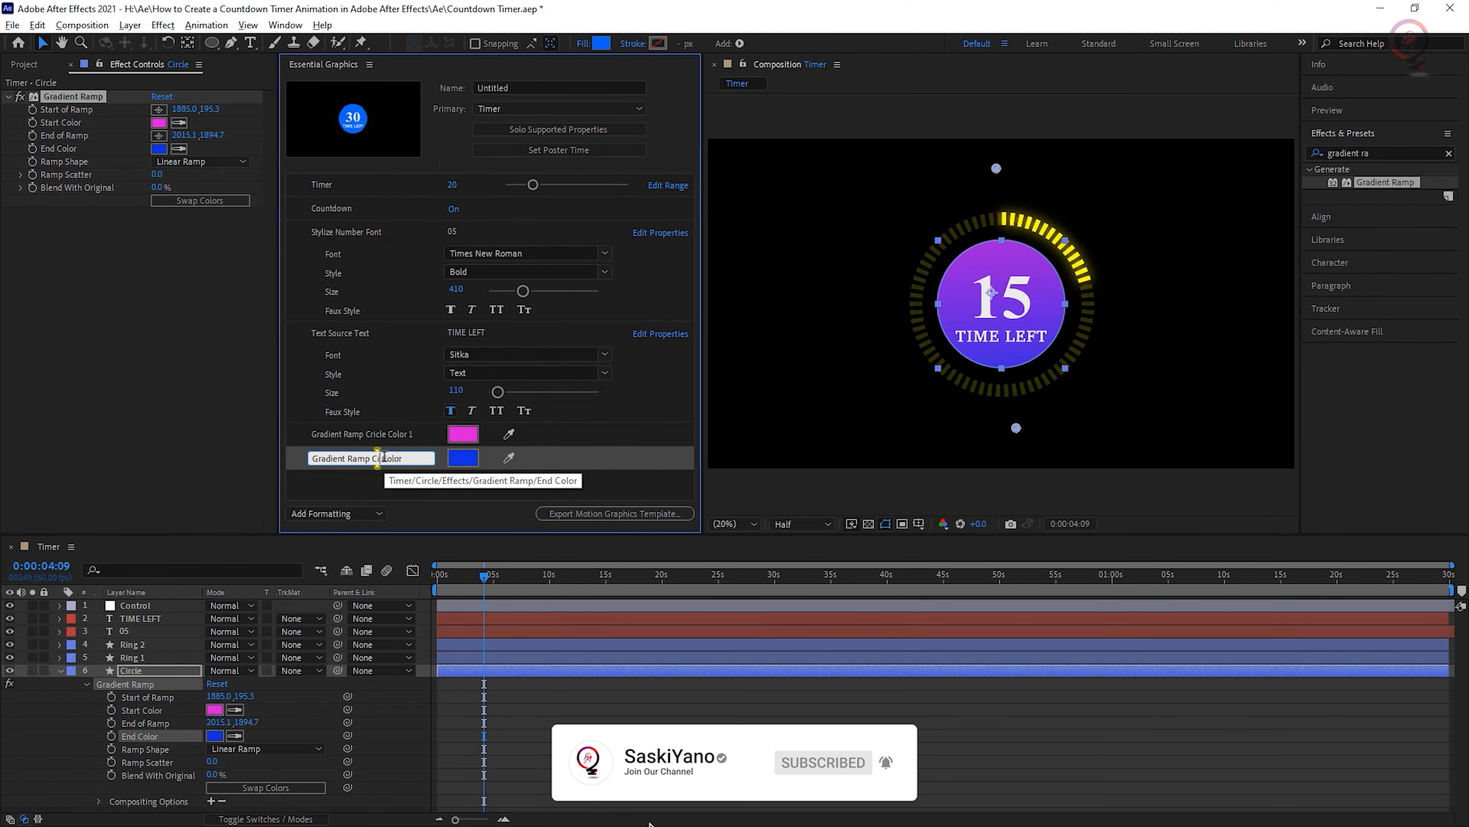
text(cle)
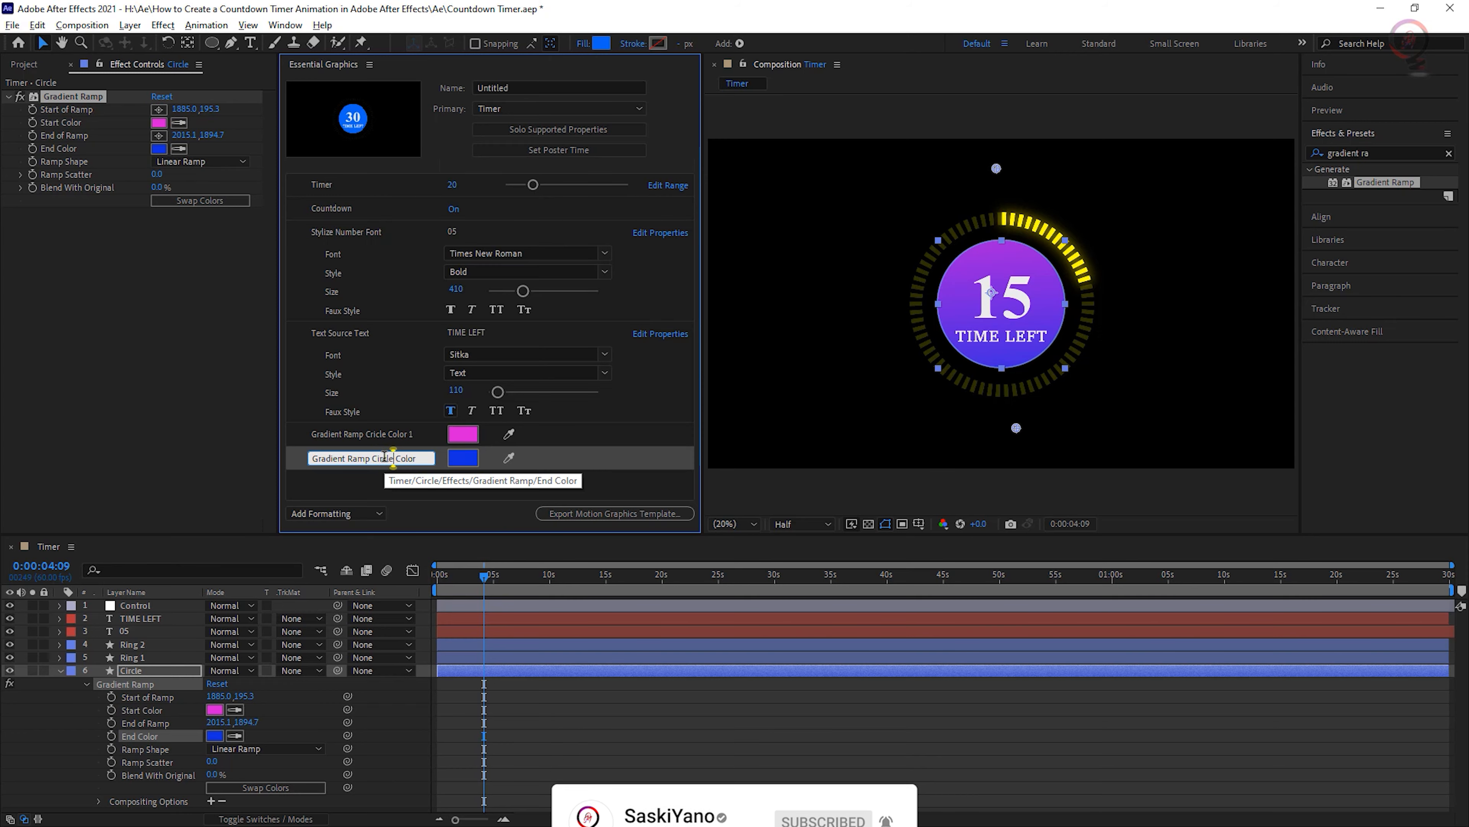
key(Right)
key(Right)
key(Right)
key(Right)
key(Right)
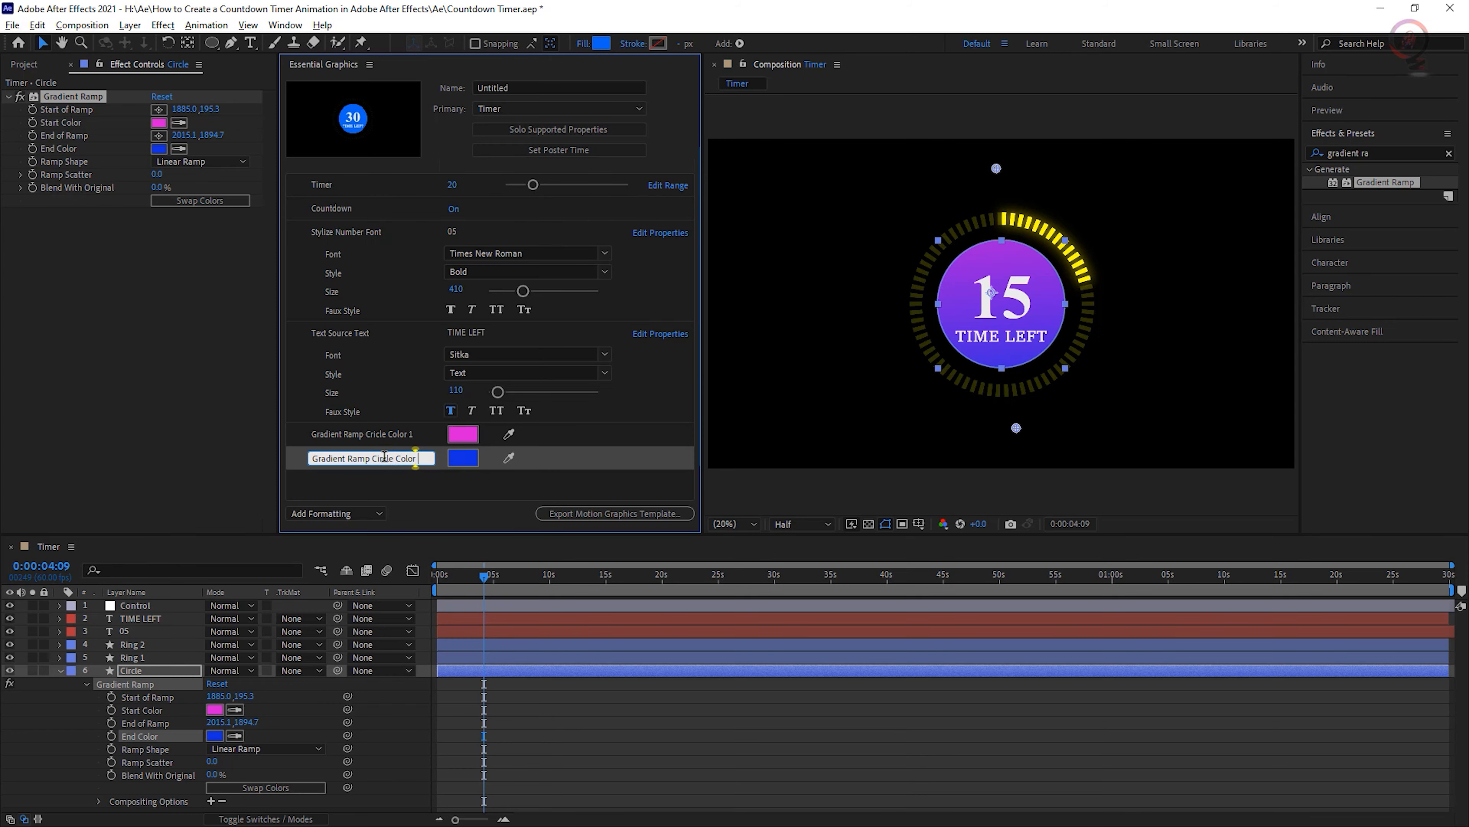
text(2)
click(443, 492)
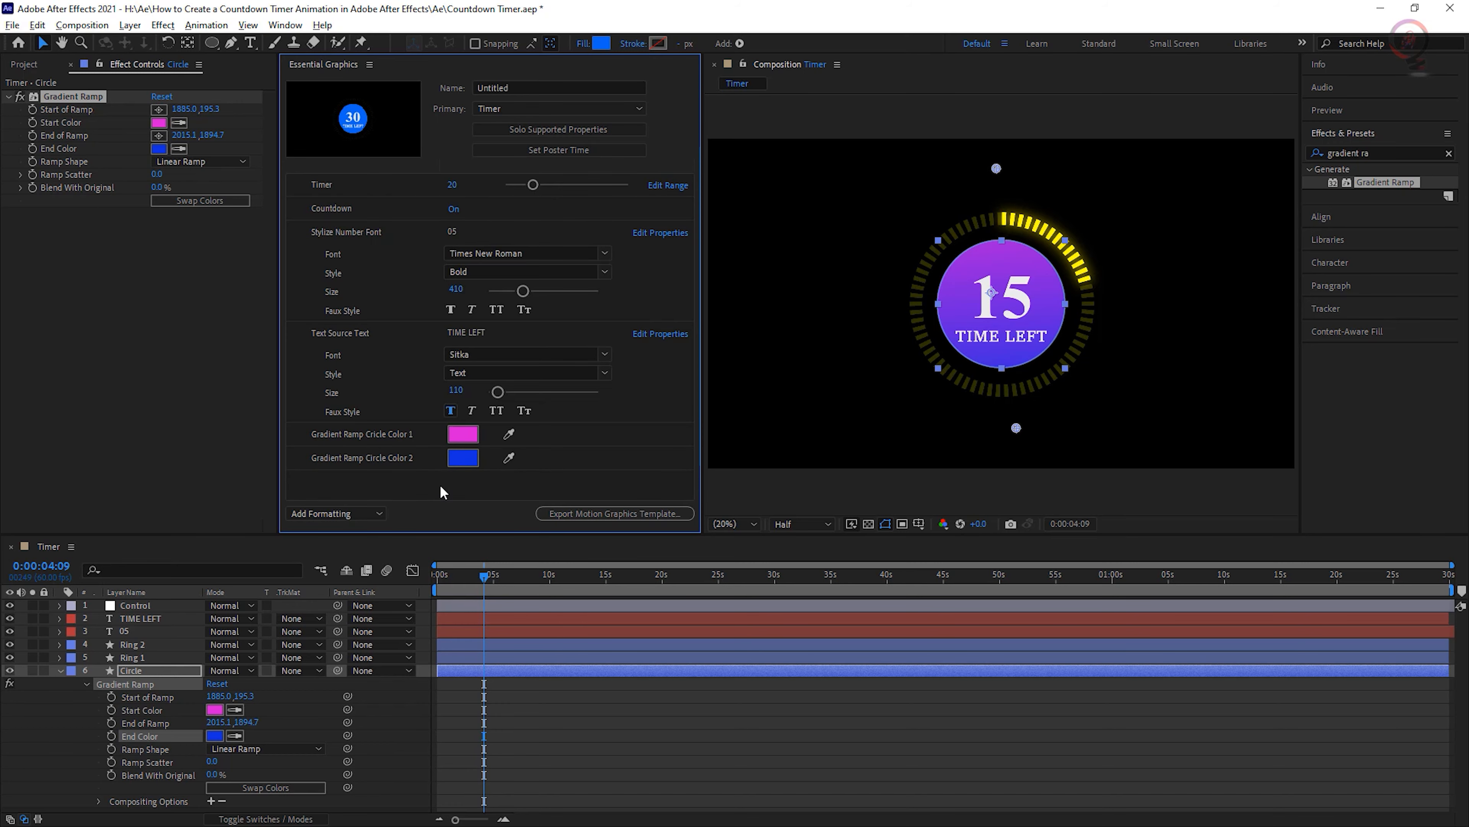
Add the Fill effect's Color from the Ring 2 layer to the Essential Graphics properties.
click(60, 669)
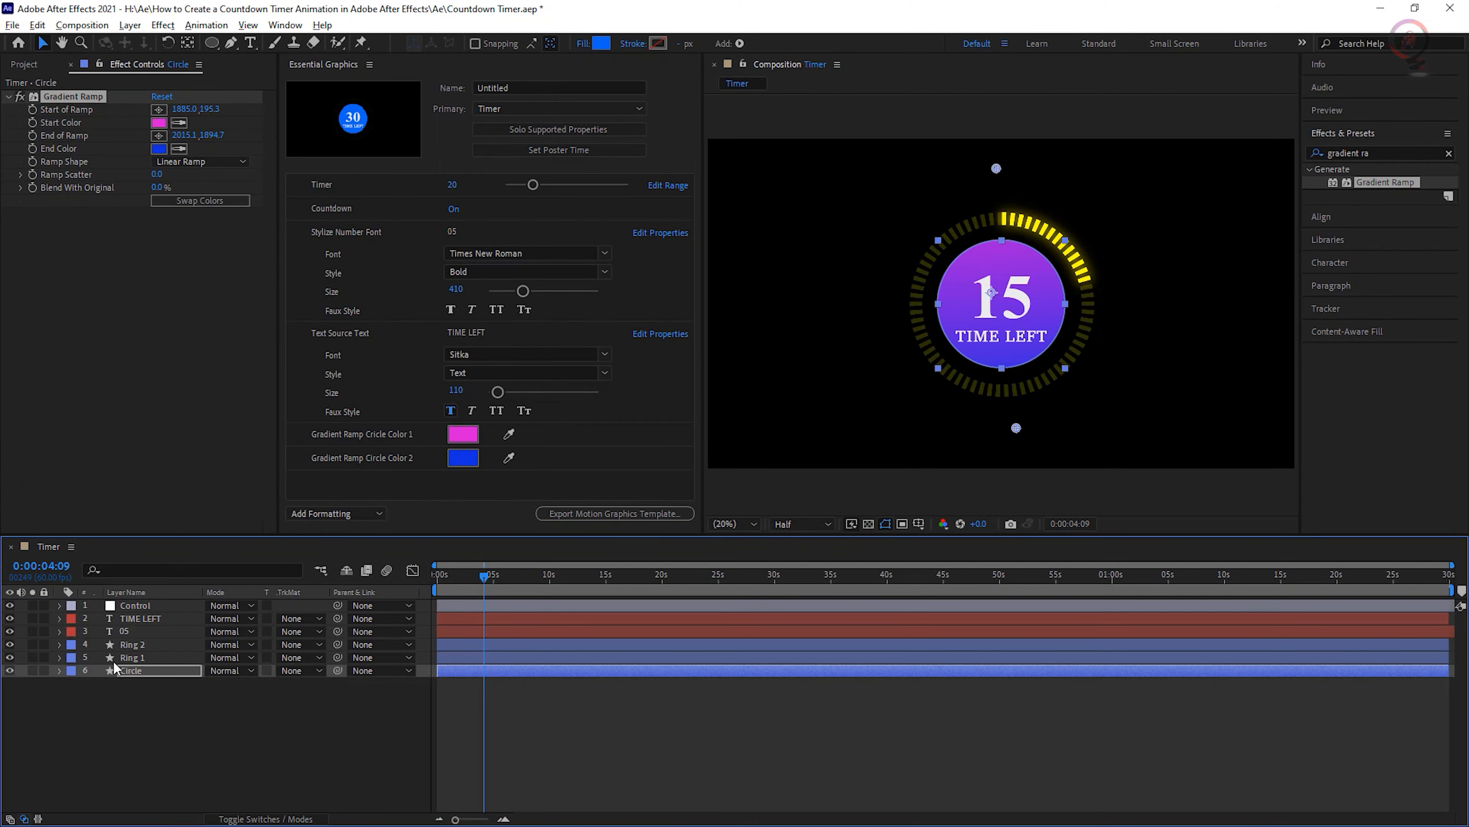
click(135, 644)
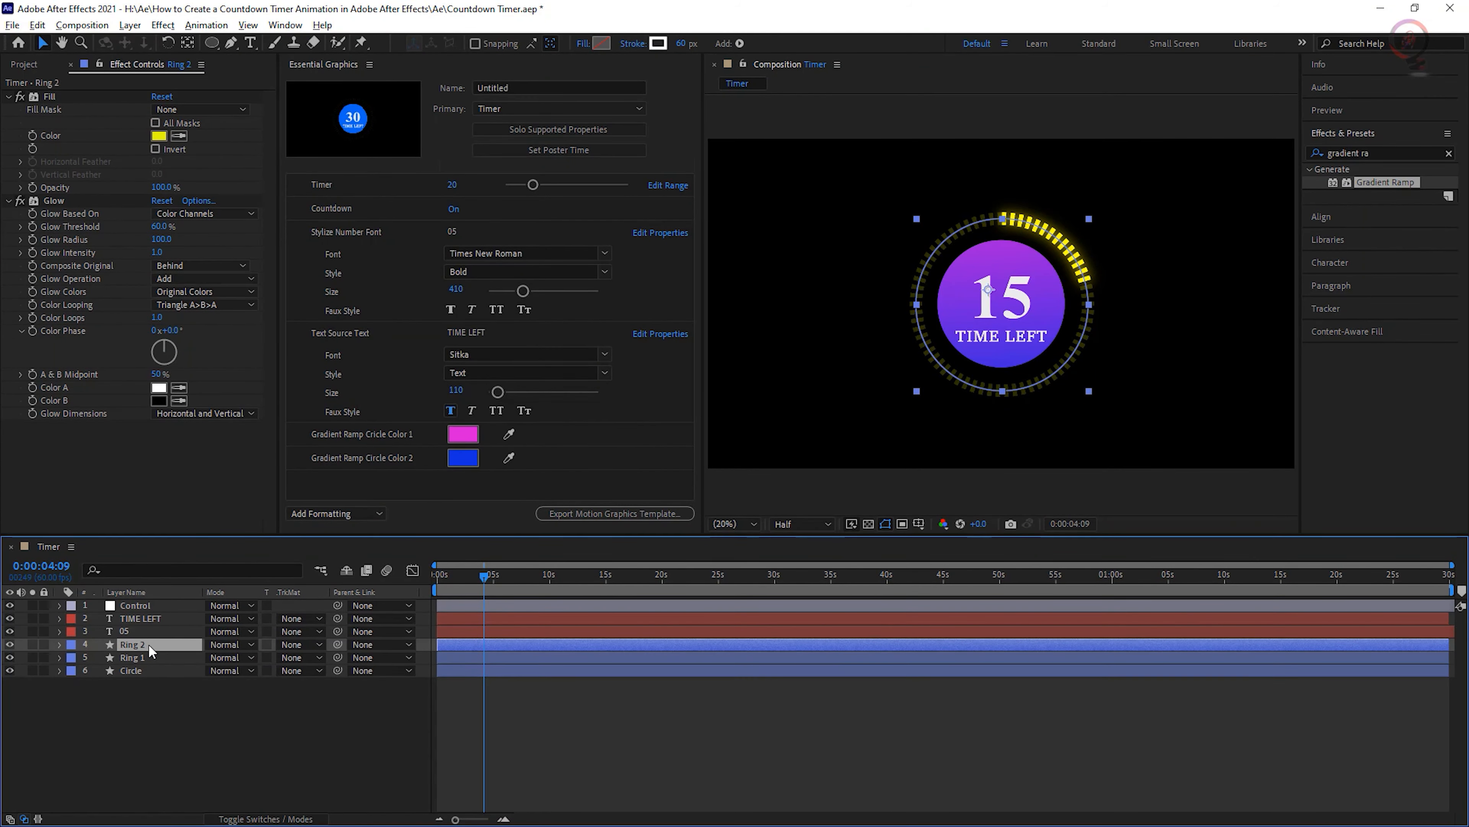
key(e)
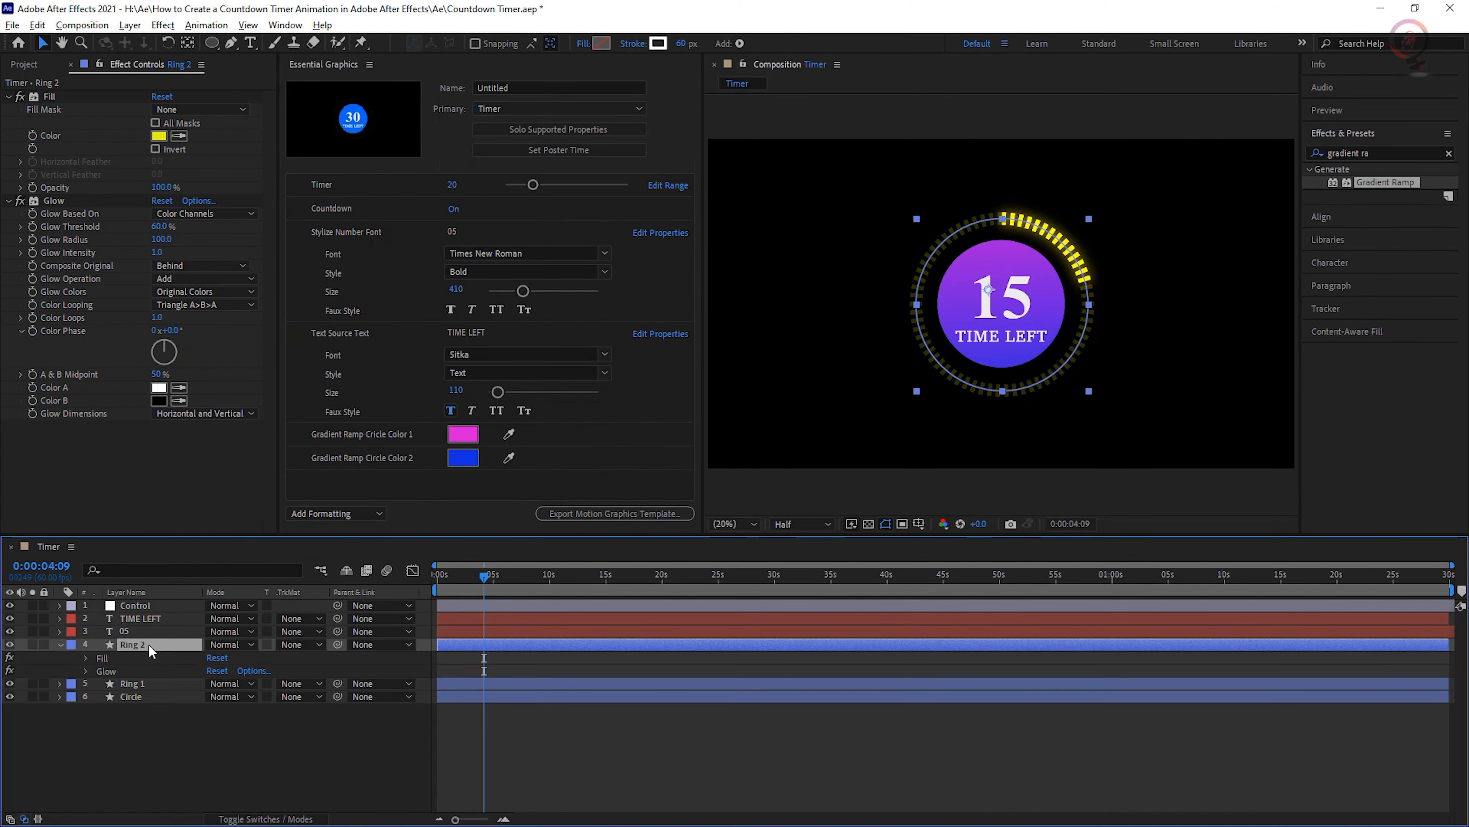
click(85, 657)
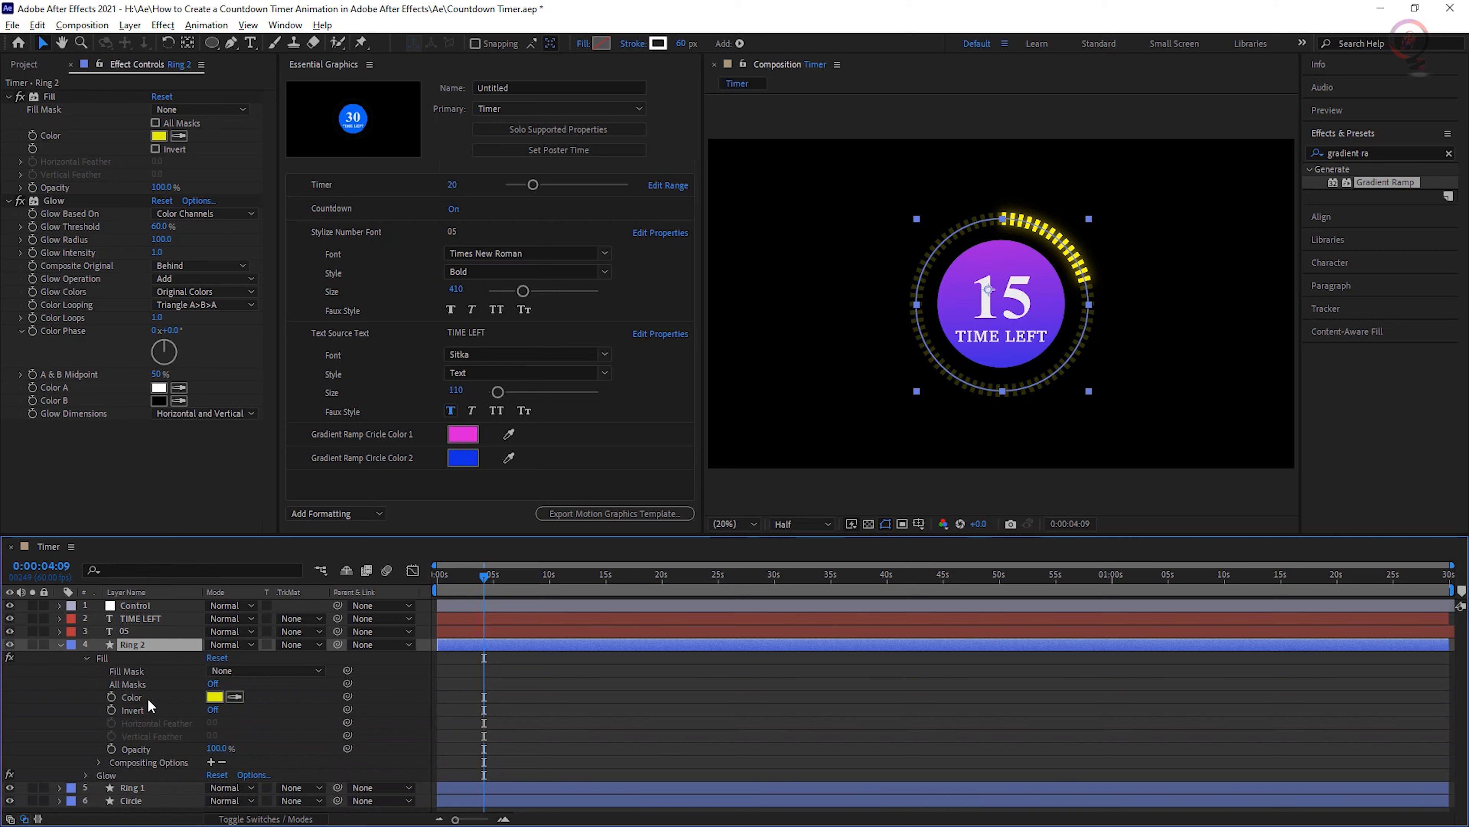
drag(147, 698, 378, 494)
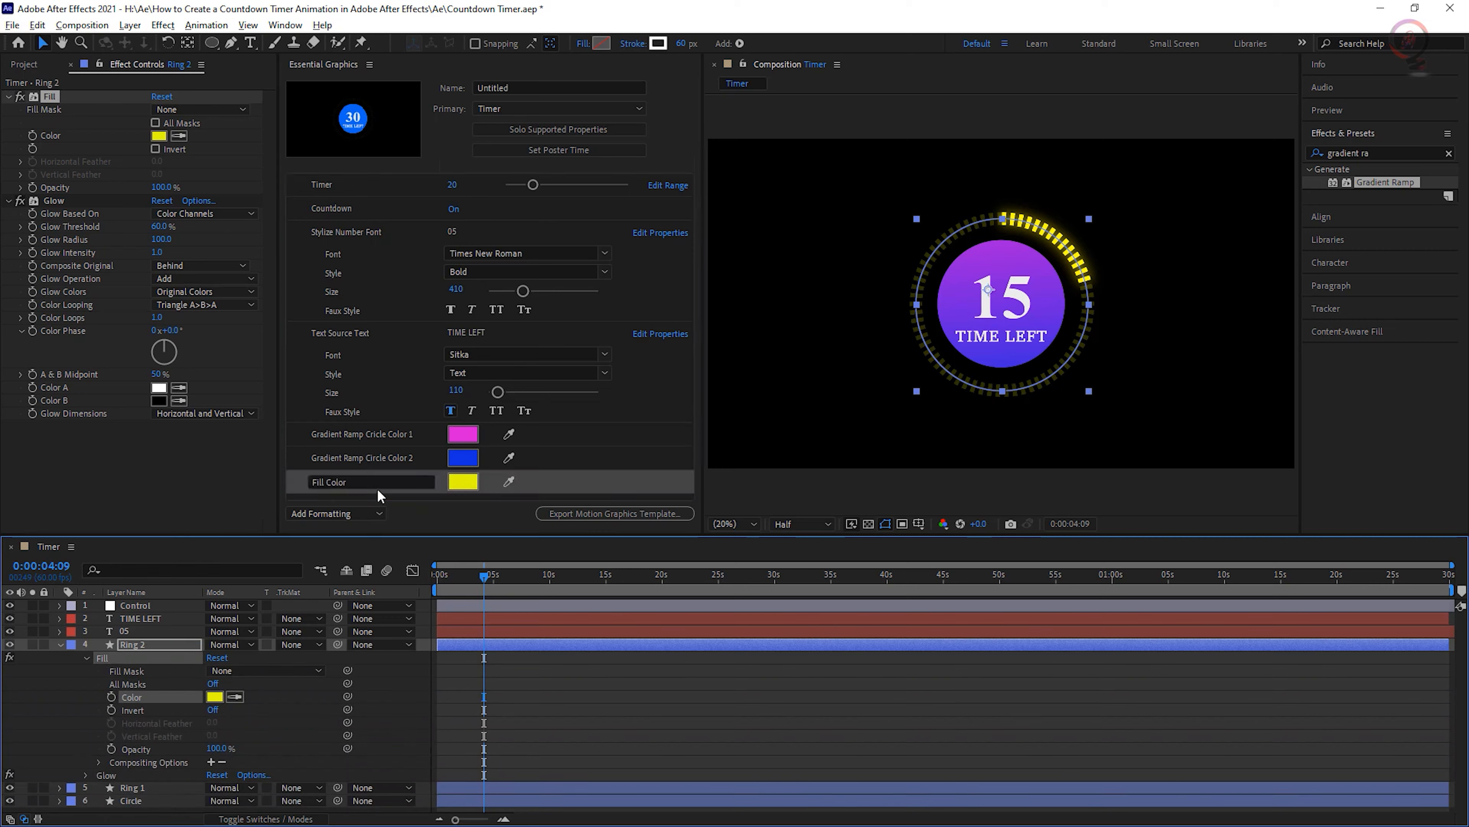
Rename the Ring 2 layer's Fill Color property to "Ring Color 1".
click(370, 483)
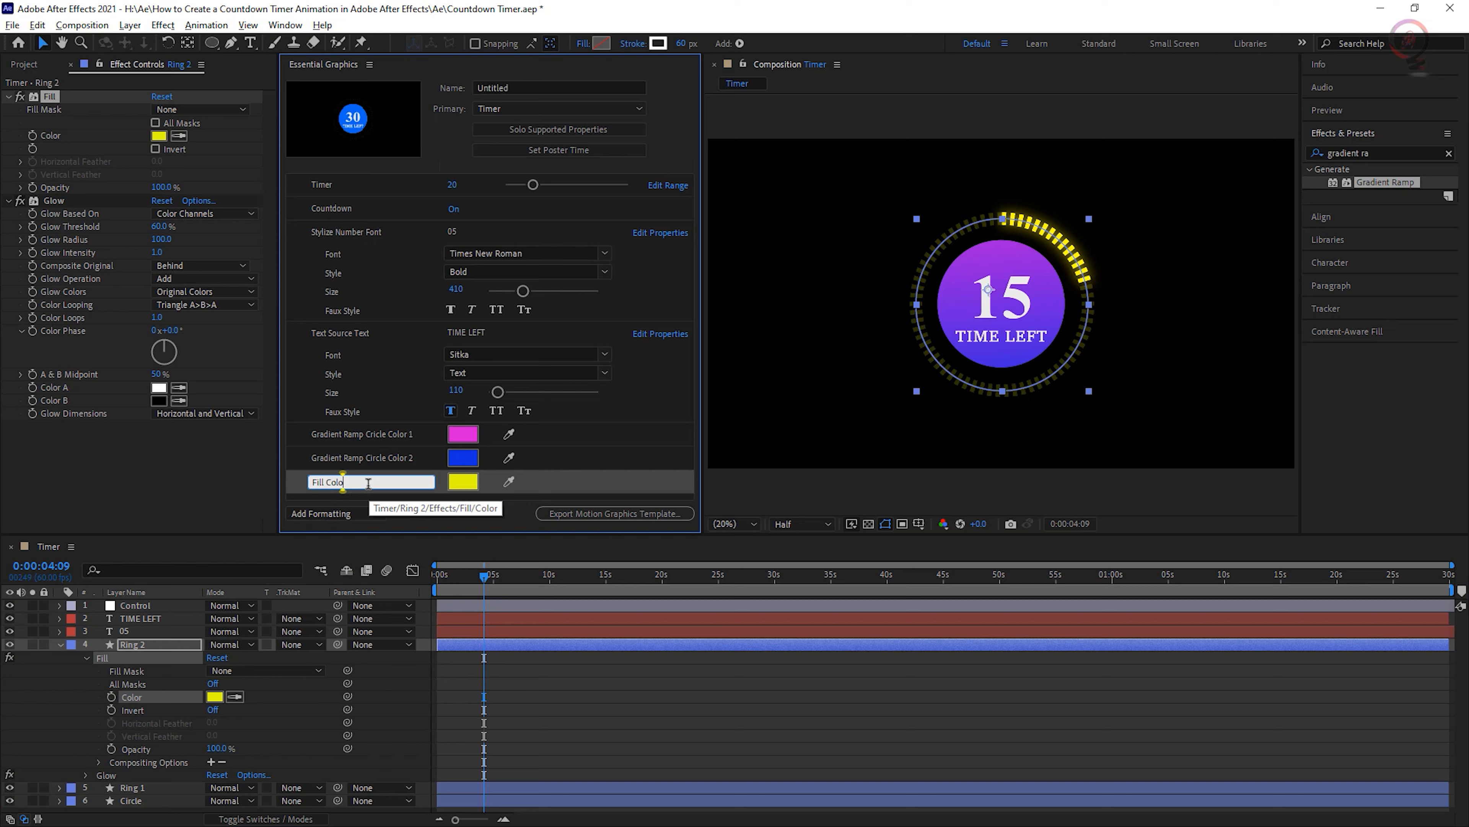
key(BackSpace)
key(BackSpace)
key(BackSpace)
key(BackSpace)
key(BackSpace)
key(BackSpace)
key(BackSpace)
key(BackSpace)
key(BackSpace)
text(Ring)
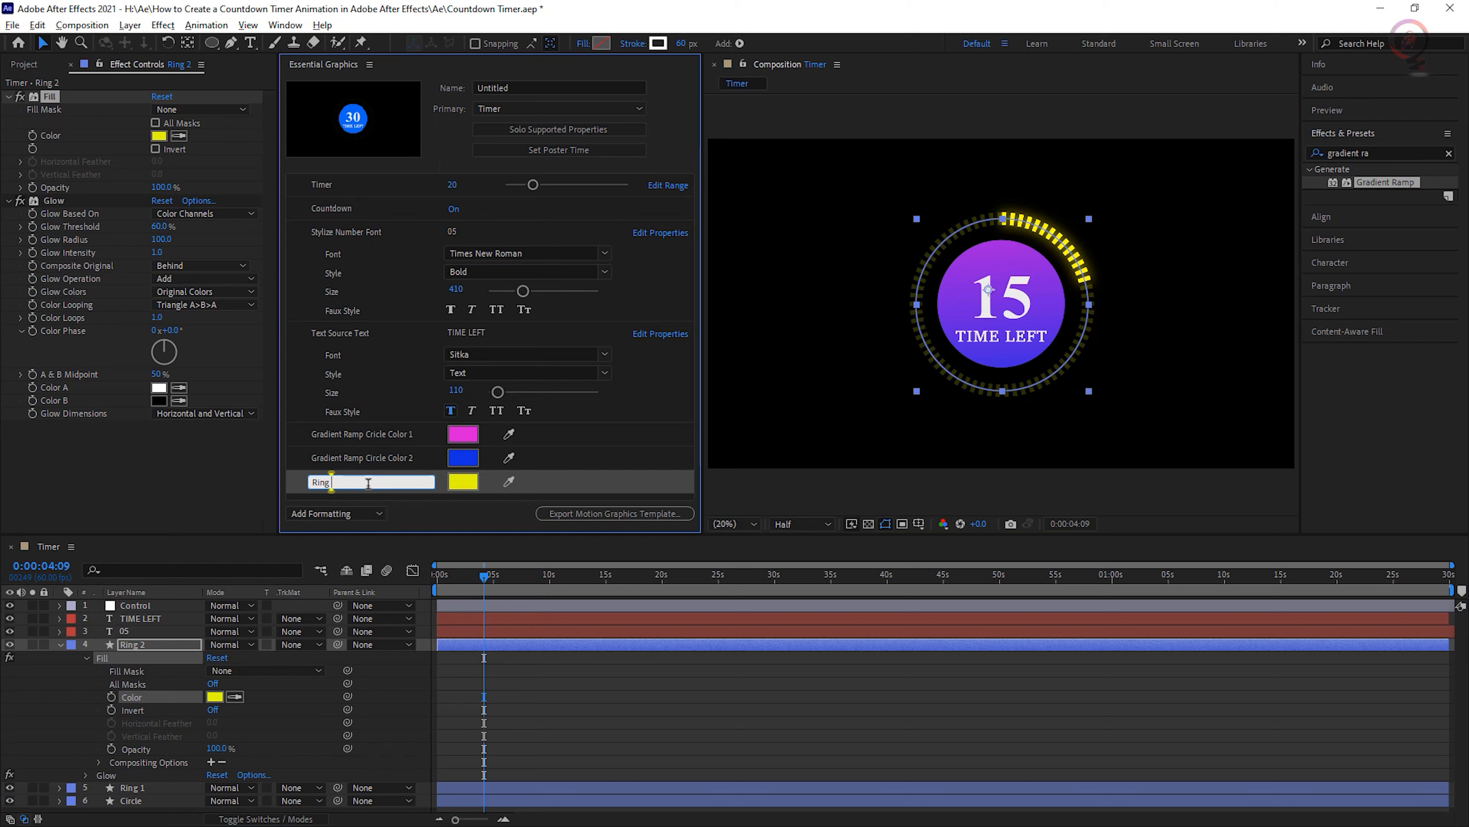
text( Color 1)
Make the Essential Graphics area taller and add the Ring 1 layer's Fill Color to its properties.
drag(502, 536, 501, 563)
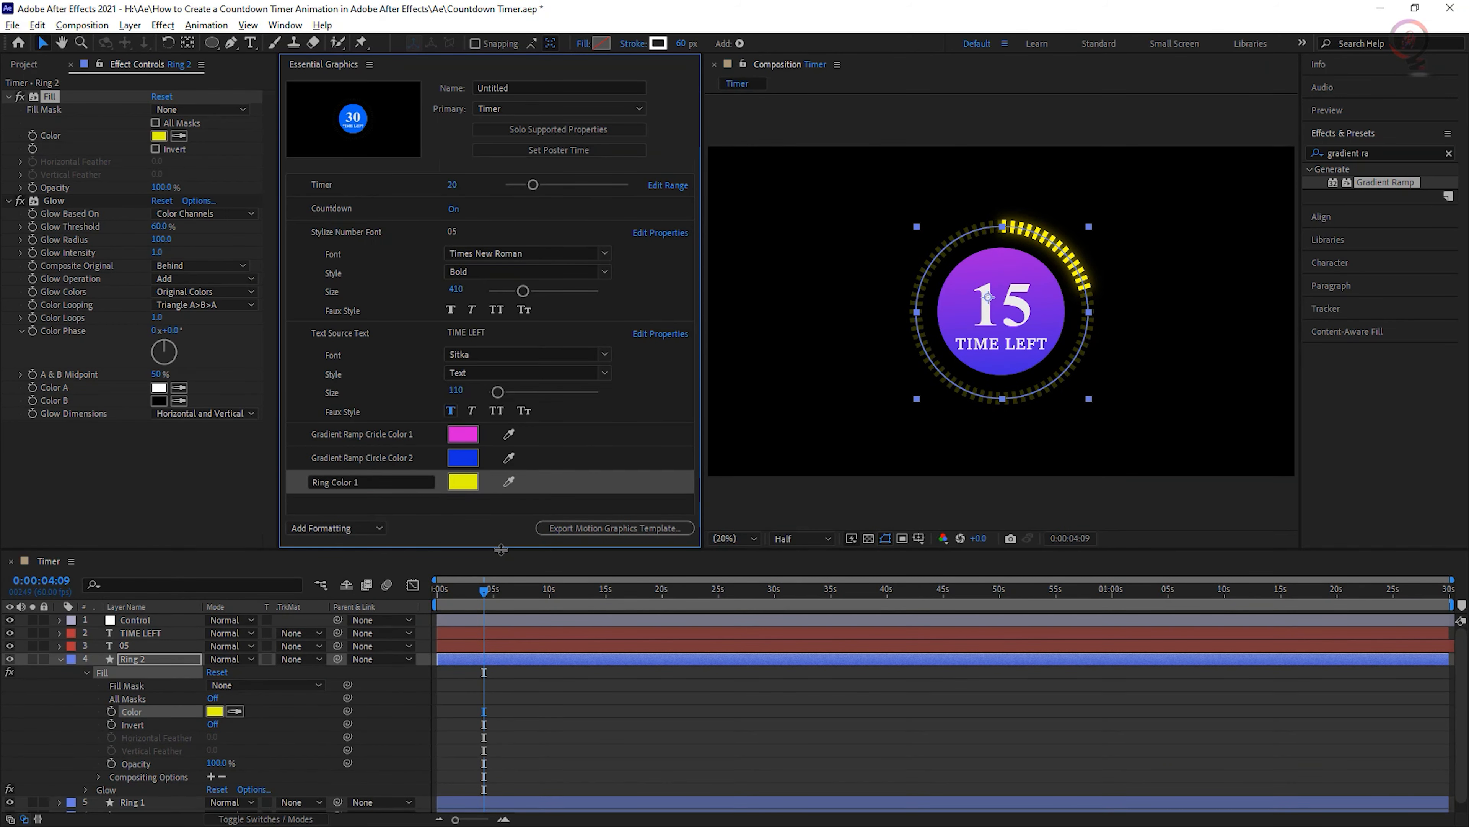
click(59, 658)
click(60, 672)
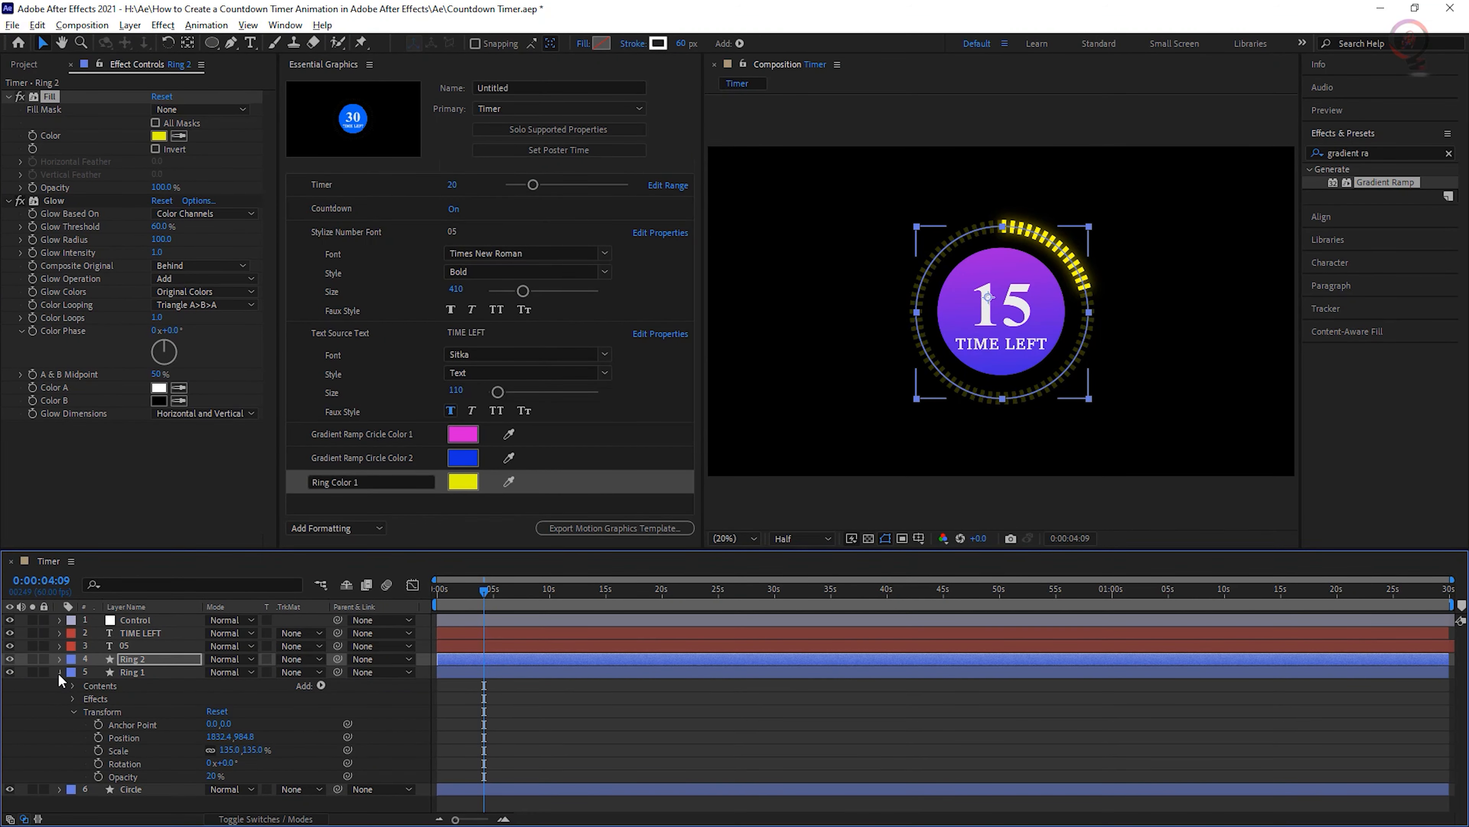
click(59, 672)
click(136, 671)
key(e)
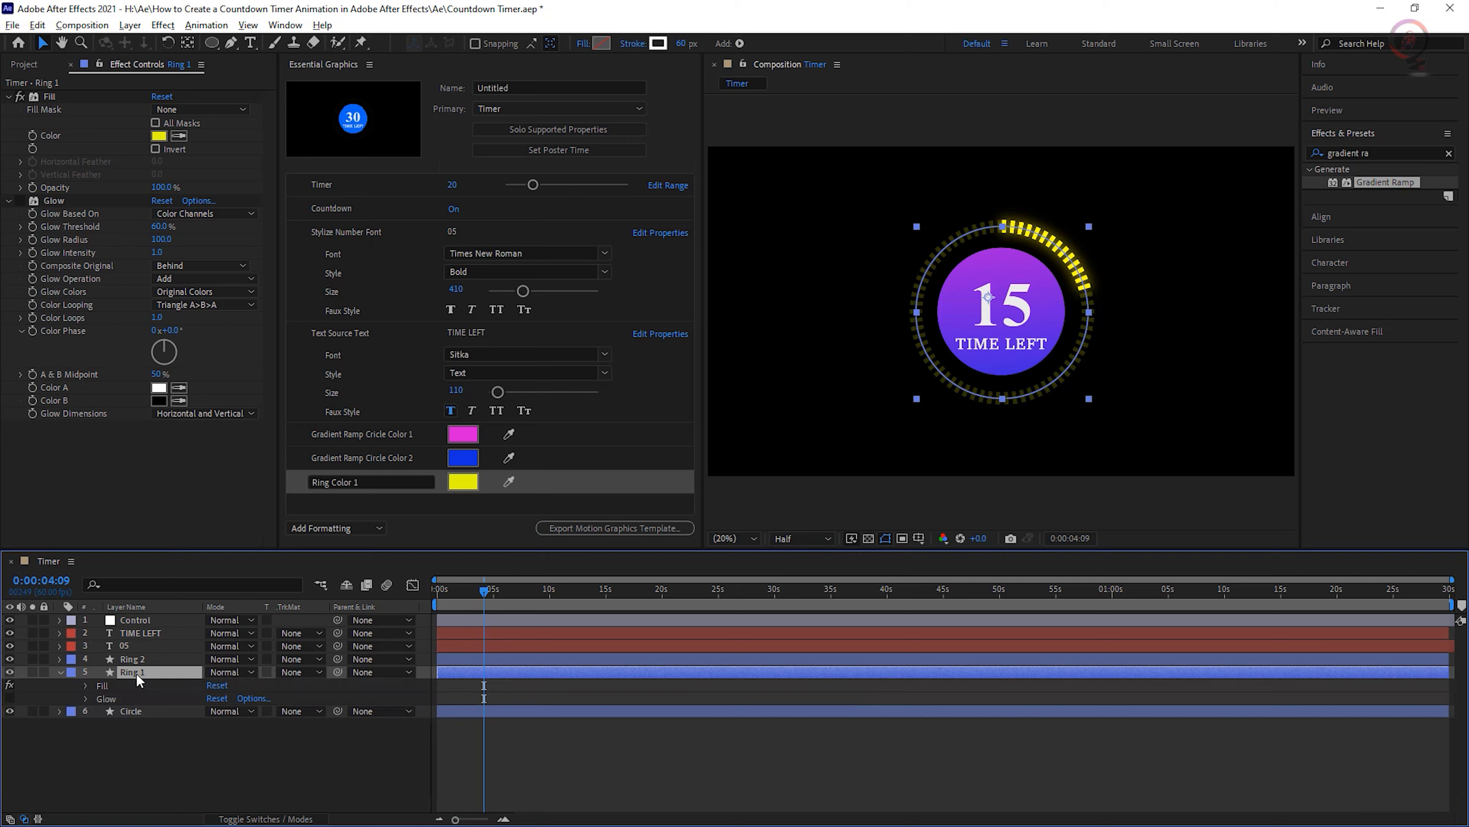
click(86, 686)
drag(169, 718, 358, 504)
Rename the Ring 1 layer's Fill Color property to "Ring Color 2" in Essential Graphics.
click(357, 490)
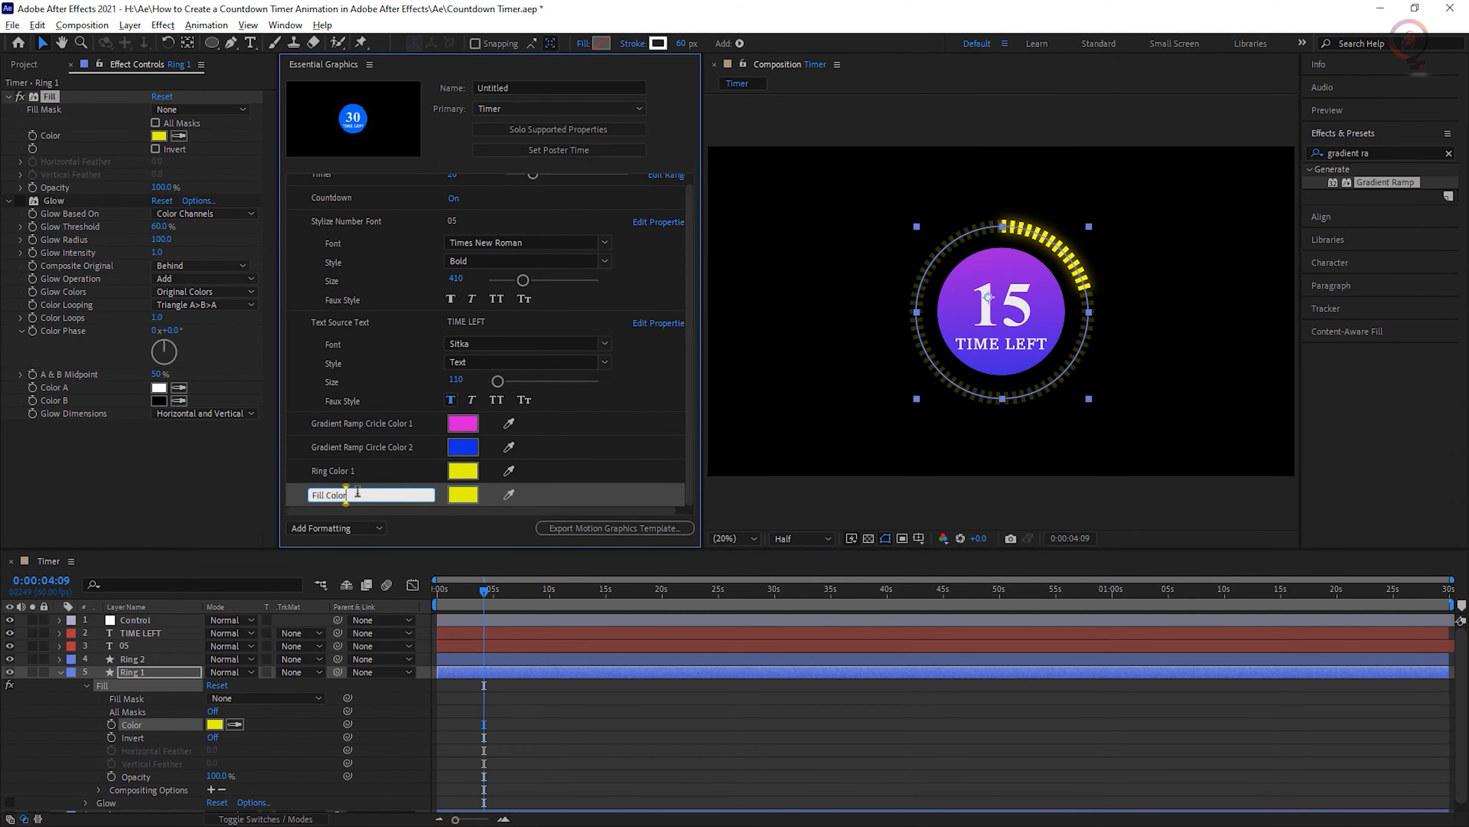
key(BackSpace)
key(BackSpace)
key(BackSpace)
key(BackSpace)
key(BackSpace)
key(BackSpace)
key(BackSpace)
key(BackSpace)
key(BackSpace)
key(BackSpace)
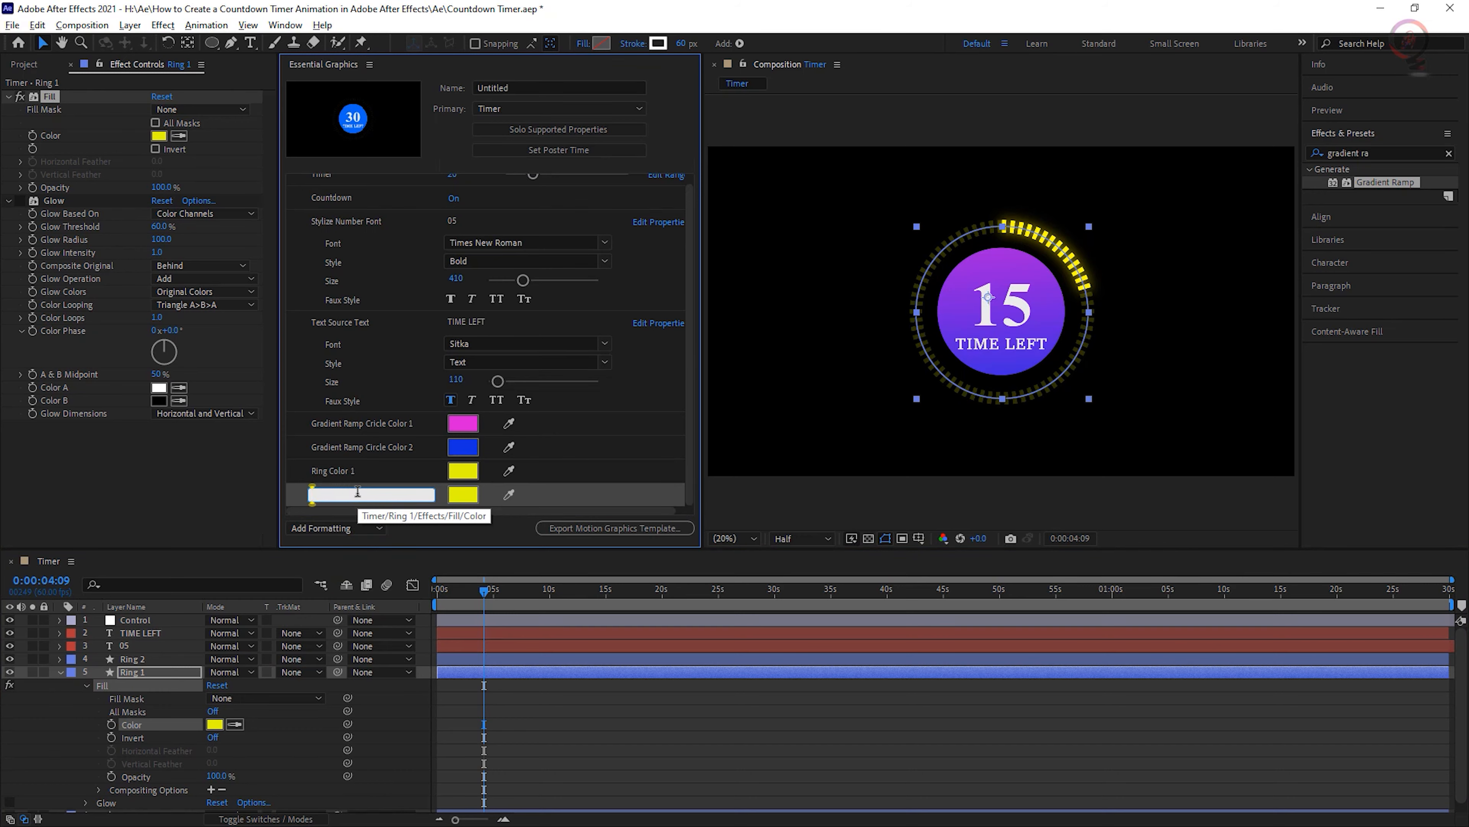
text(Ring Color)
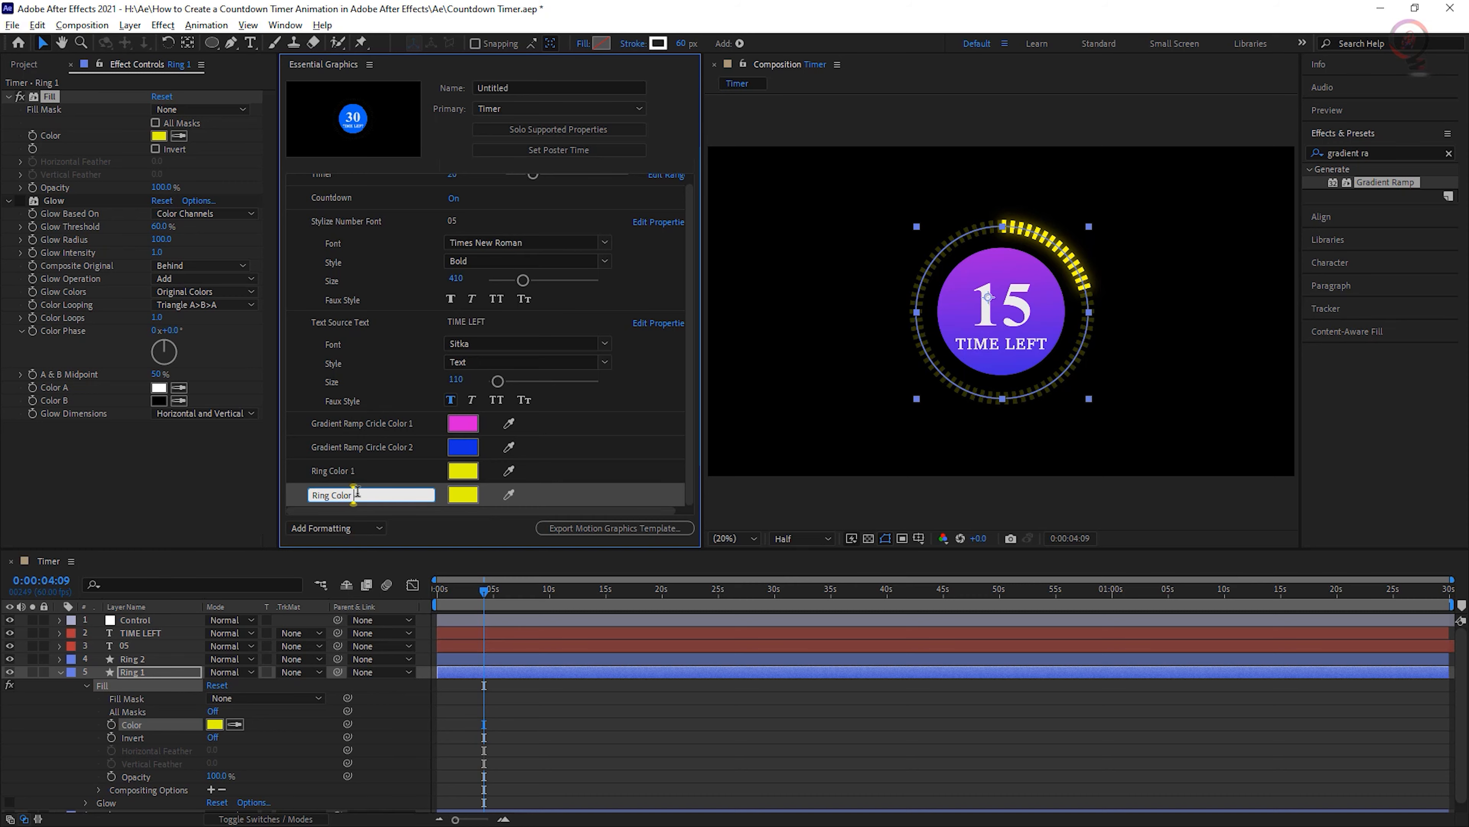
text( 2)
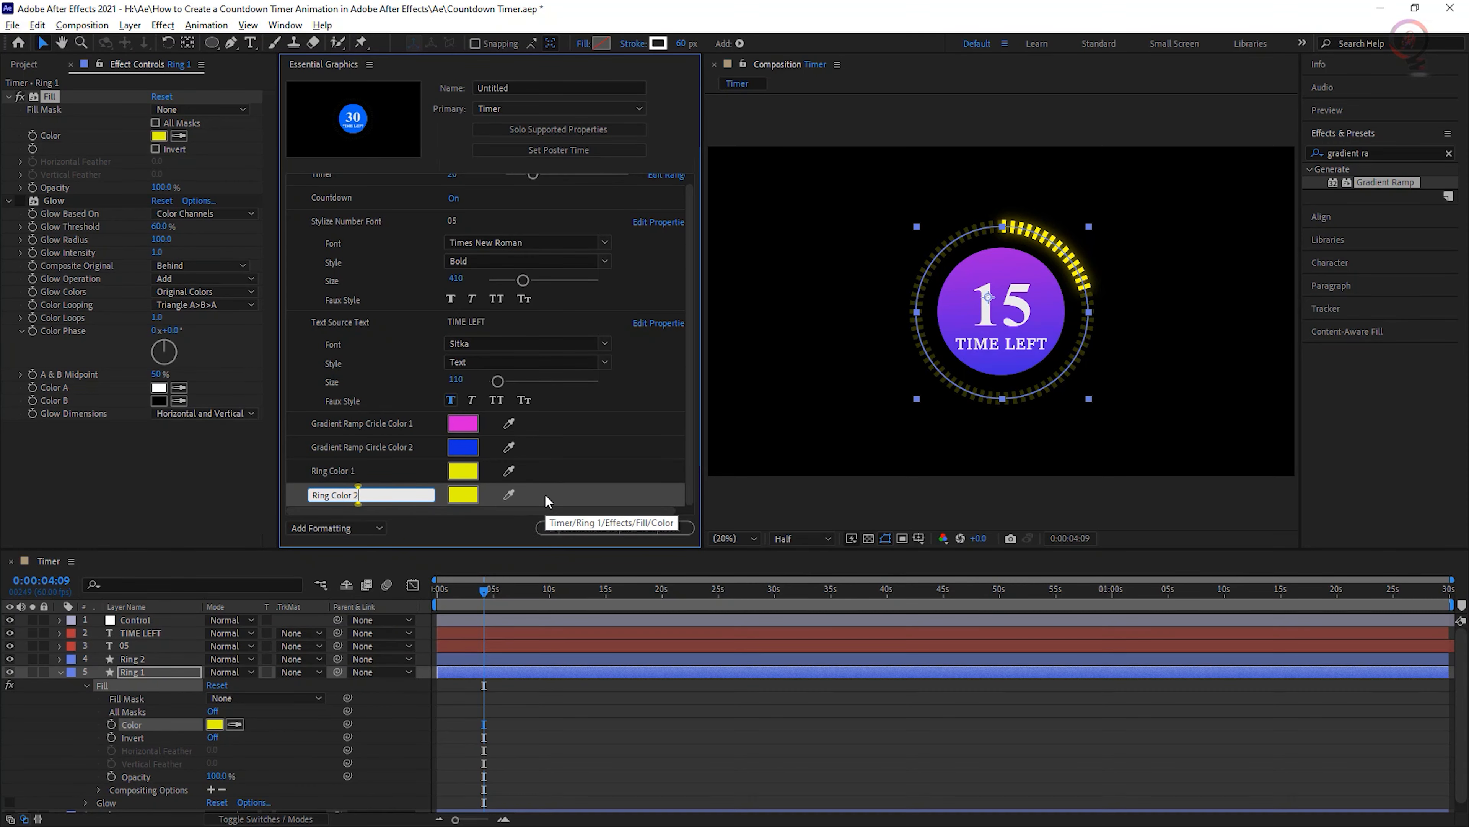
key(Return)
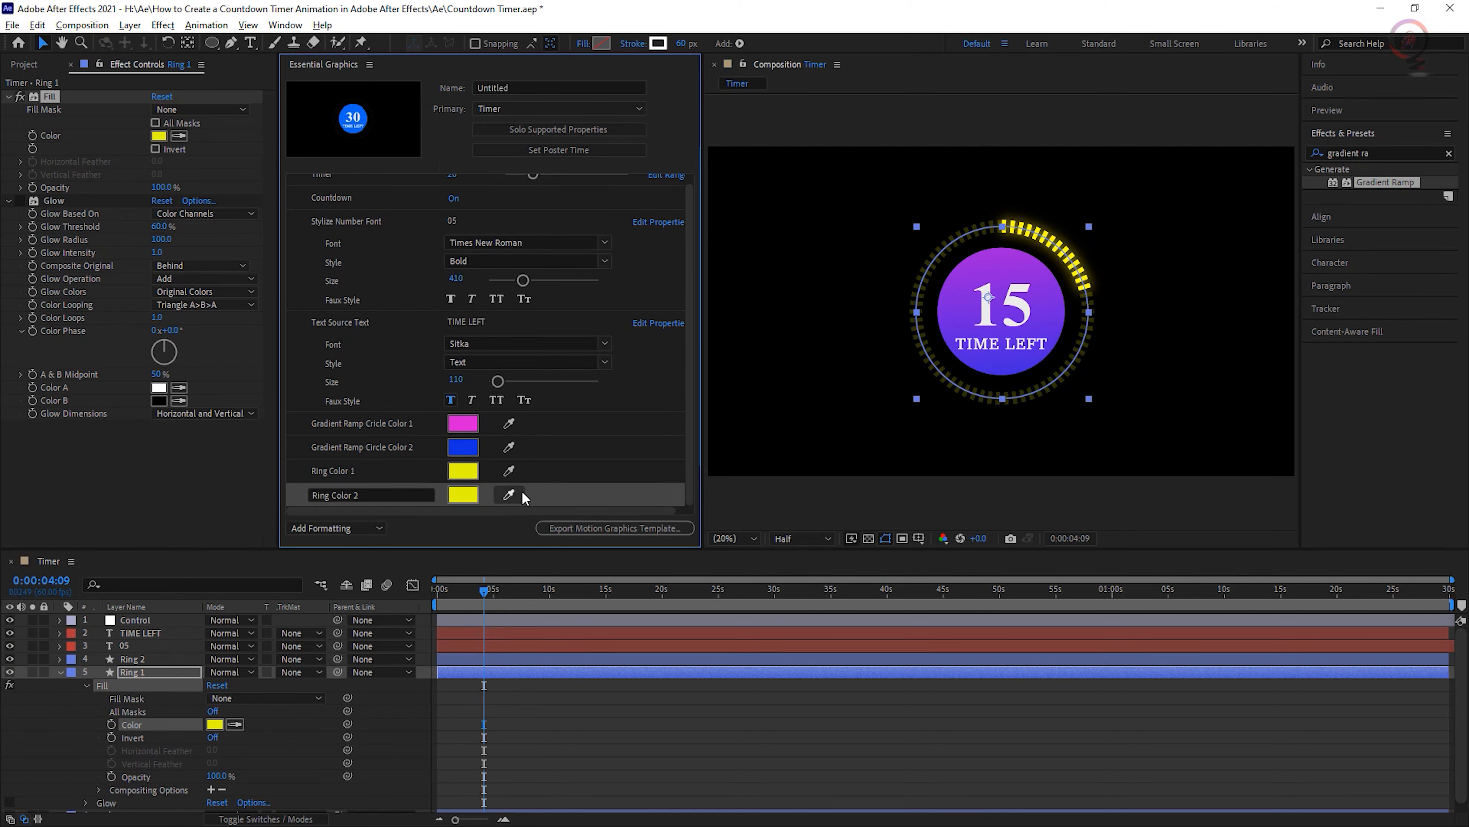
Find the Color Control expression effect and apply it to the Control layer.
click(1383, 152)
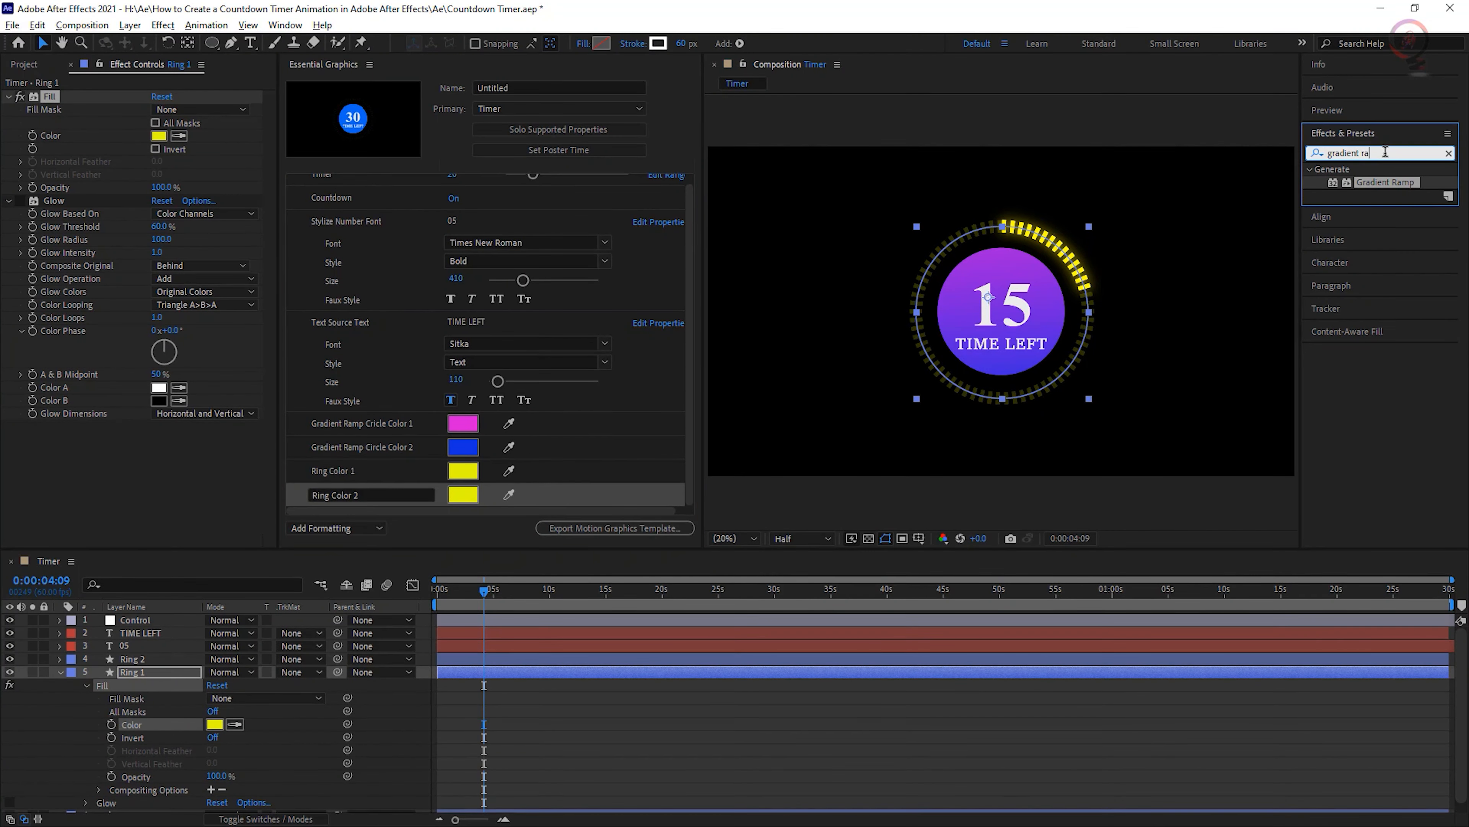
key(BackSpace)
key(BackSpace)
key(BackSpace)
key(BackSpace)
key(BackSpace)
key(BackSpace)
key(BackSpace)
key(BackSpace)
key(BackSpace)
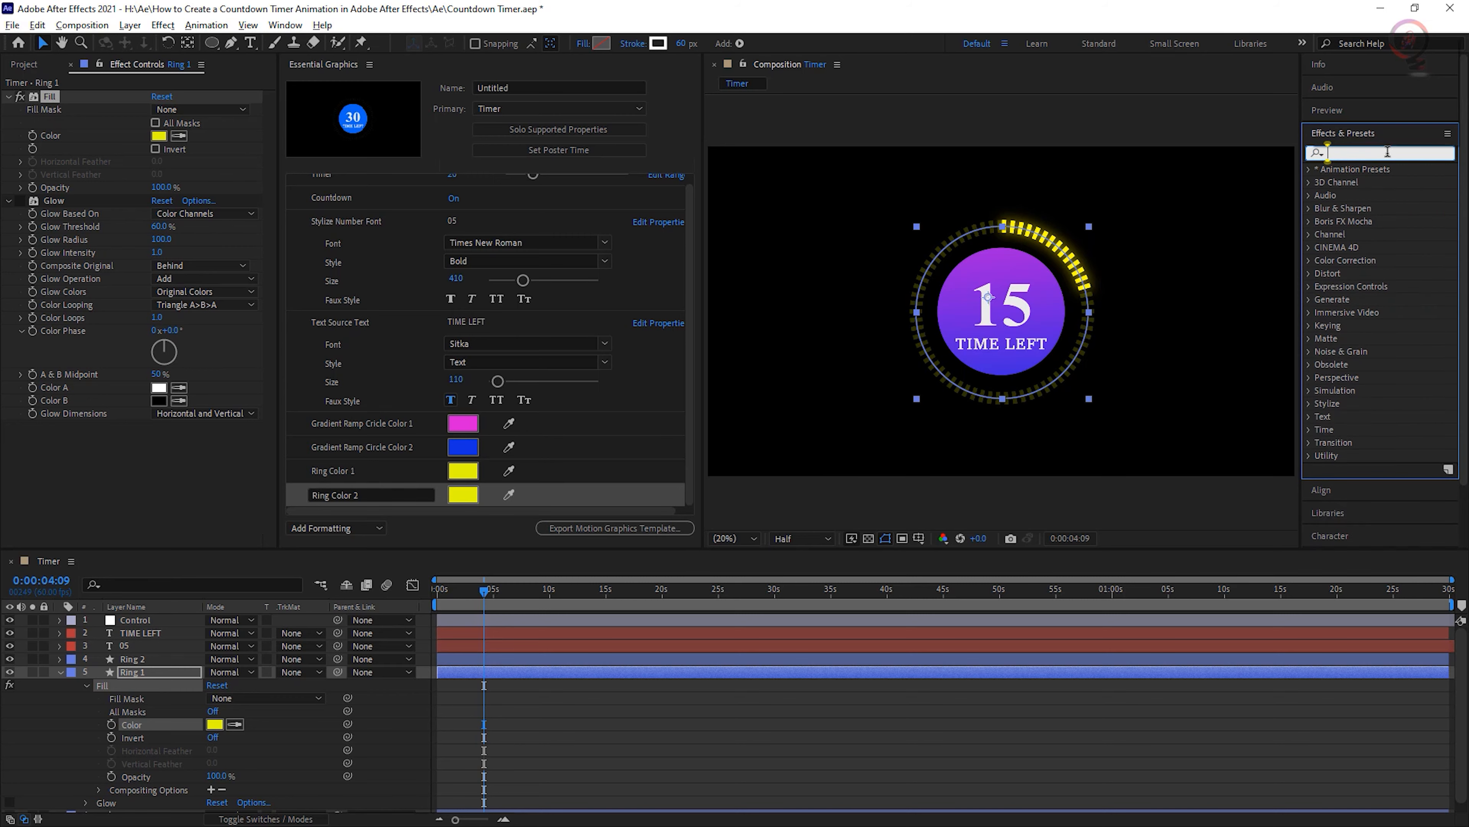
click(1388, 152)
text(Col)
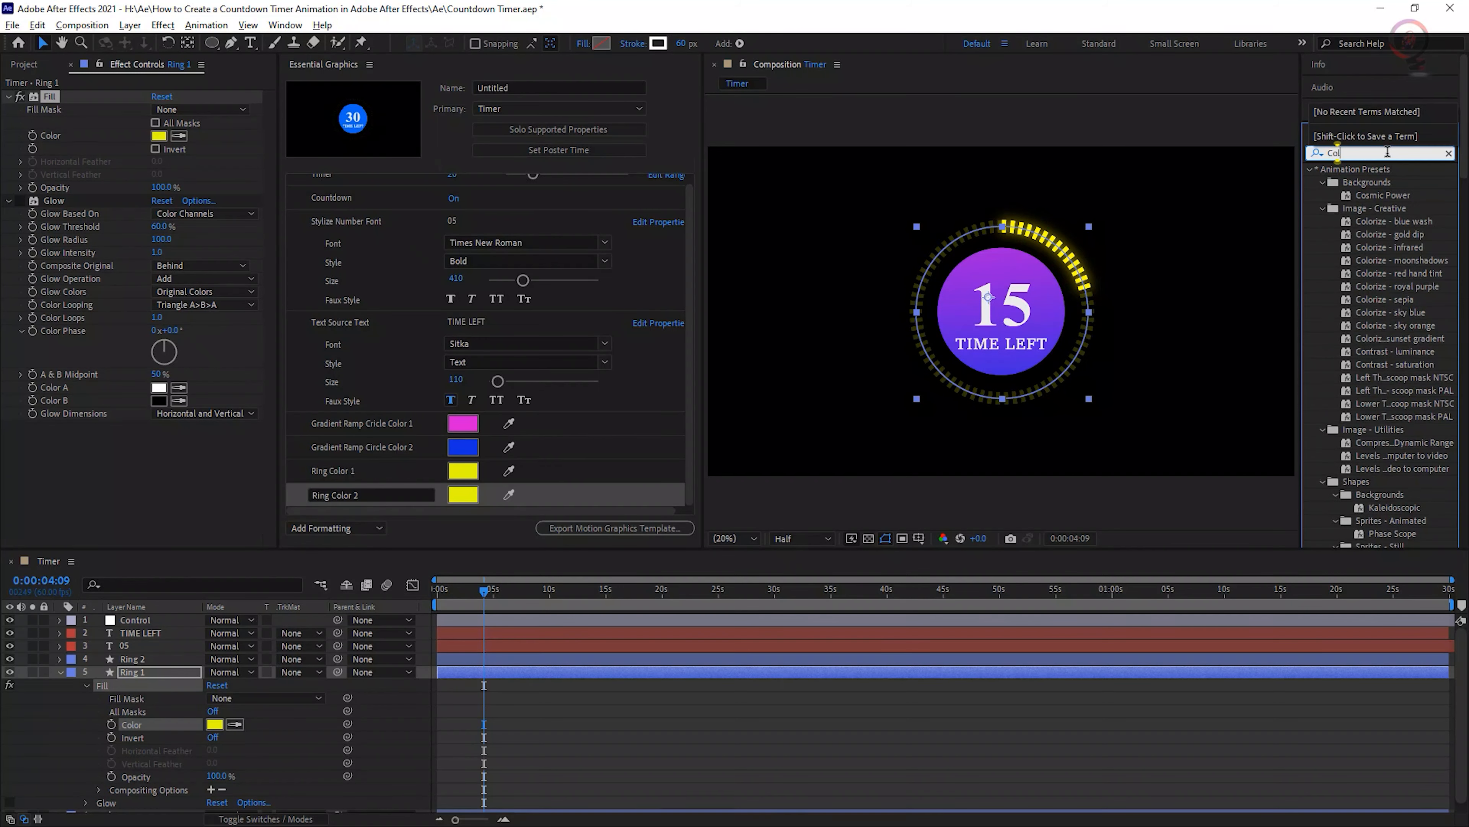
text(or co)
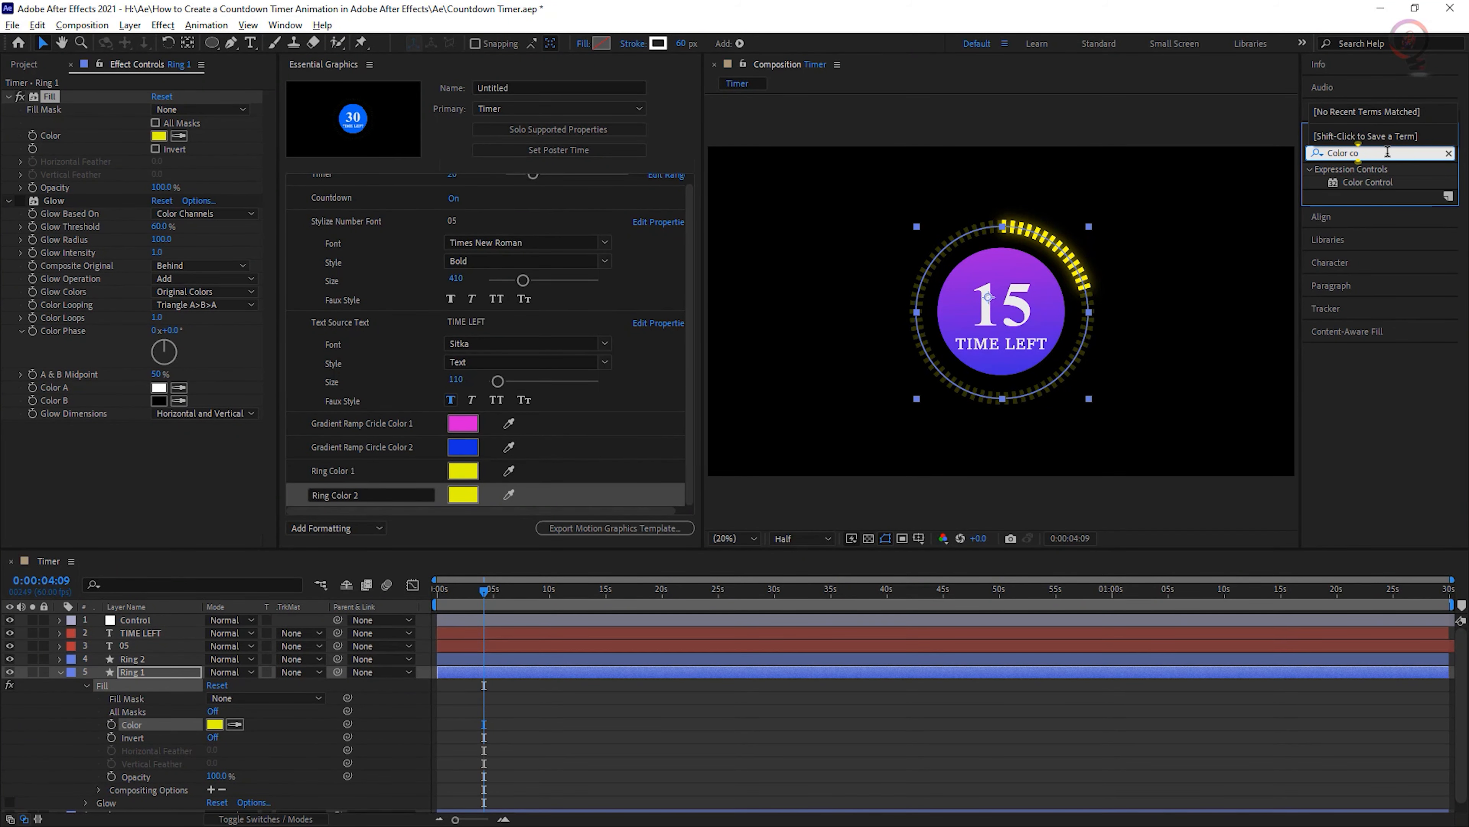
click(60, 673)
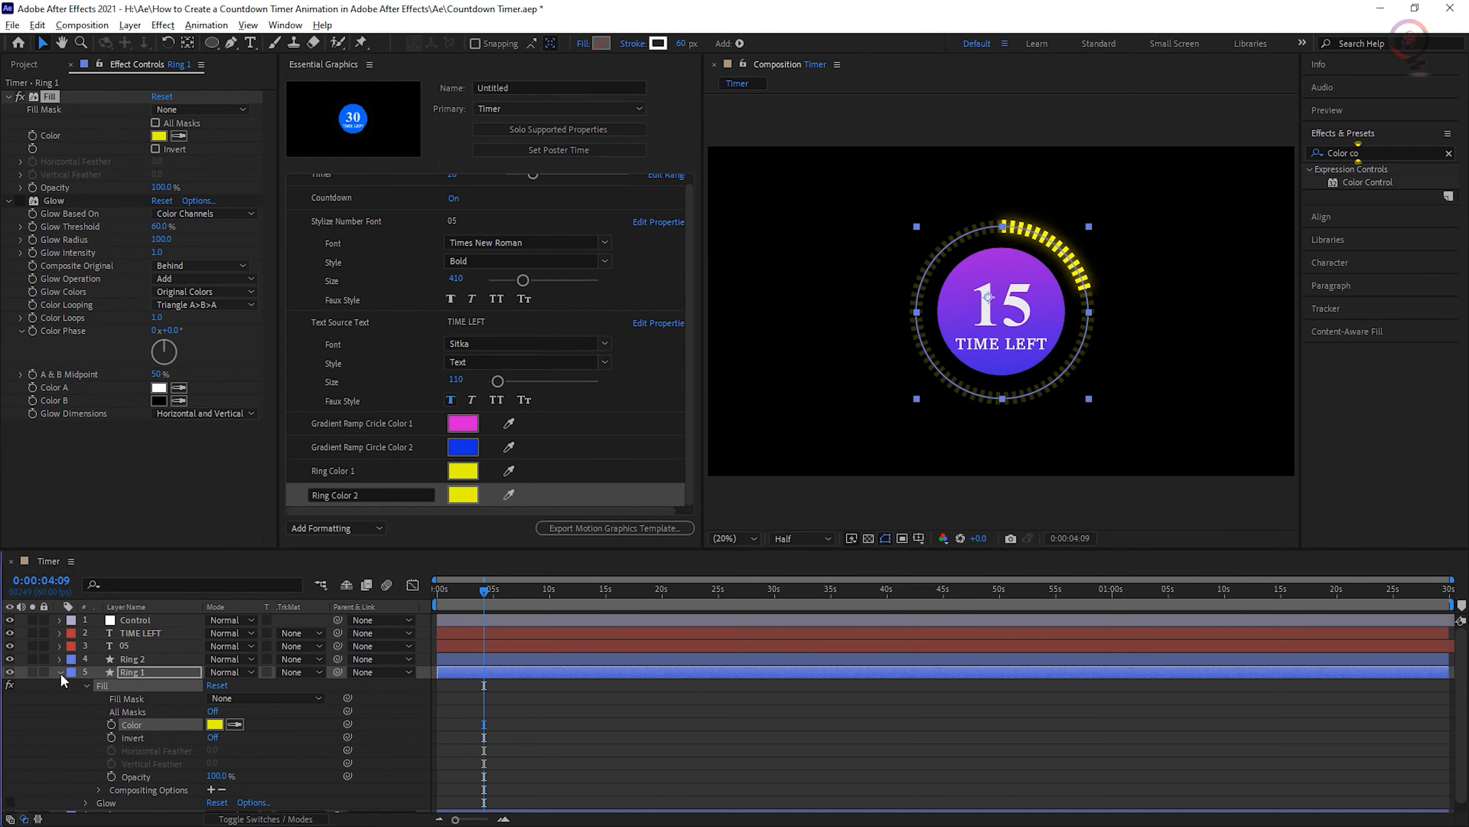
drag(1368, 182, 92, 622)
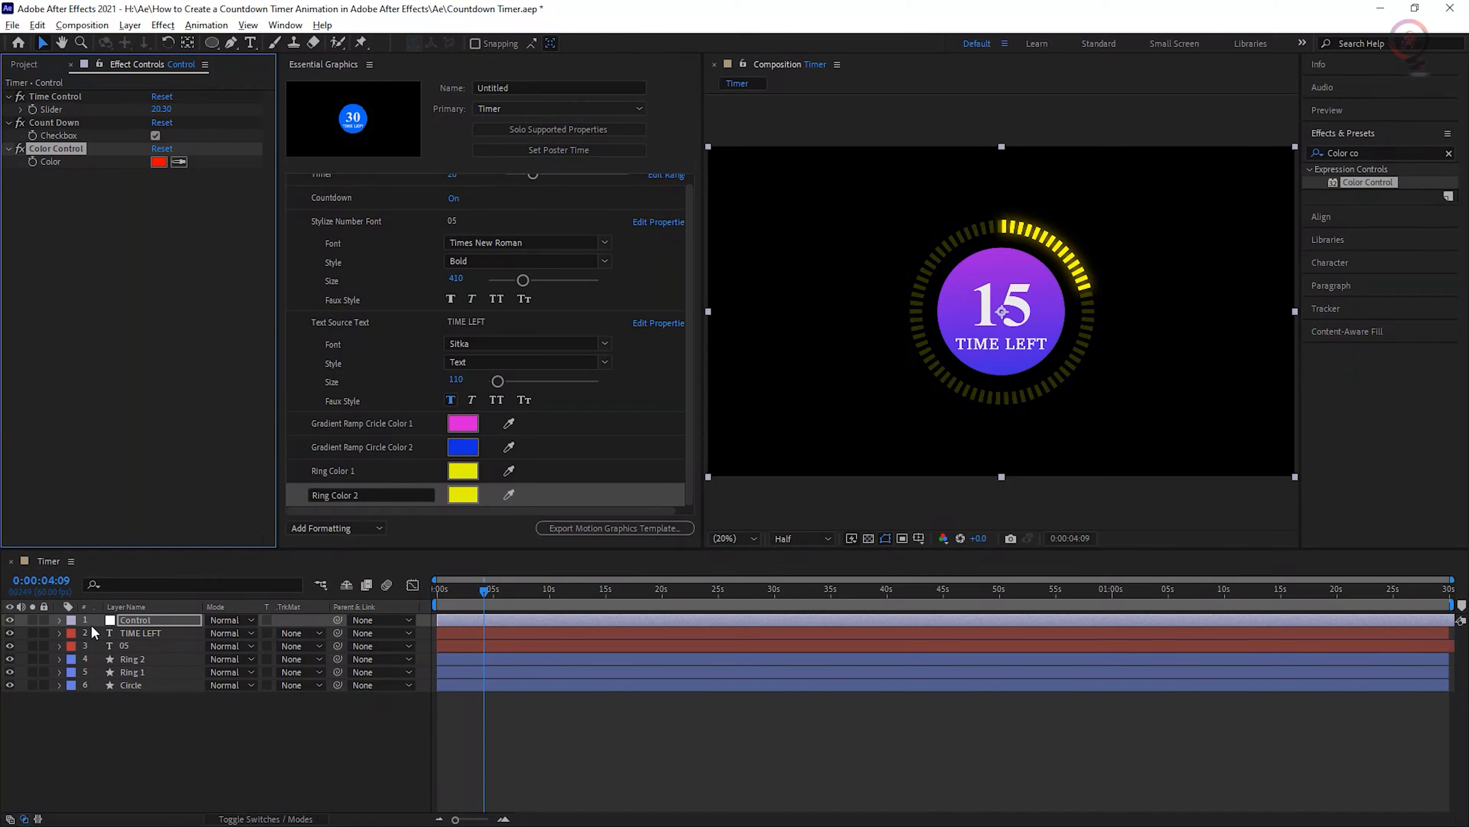
Rename the Control layer's Color Control effect to "Font Color".
click(57, 620)
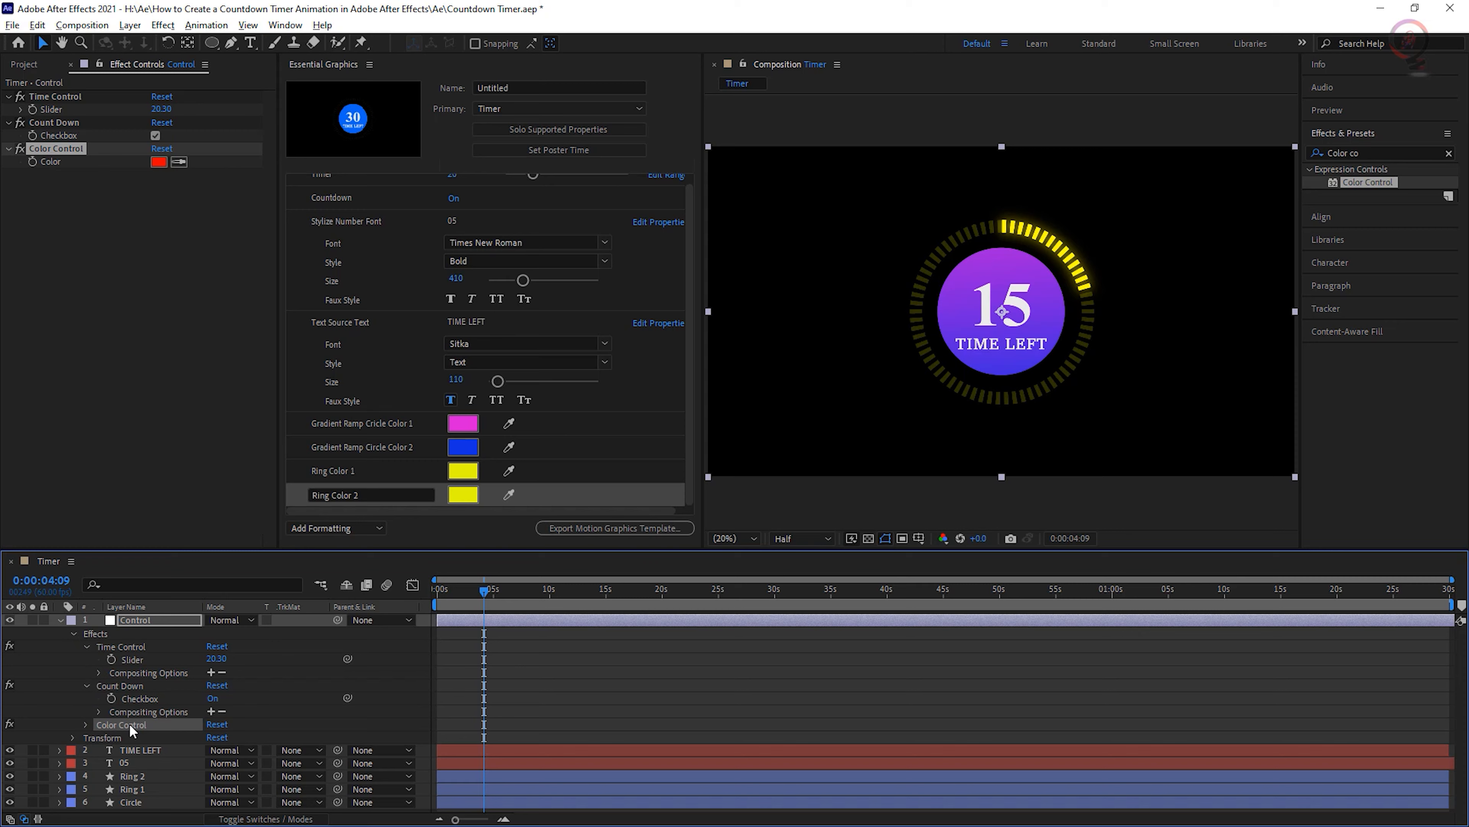
key(Return)
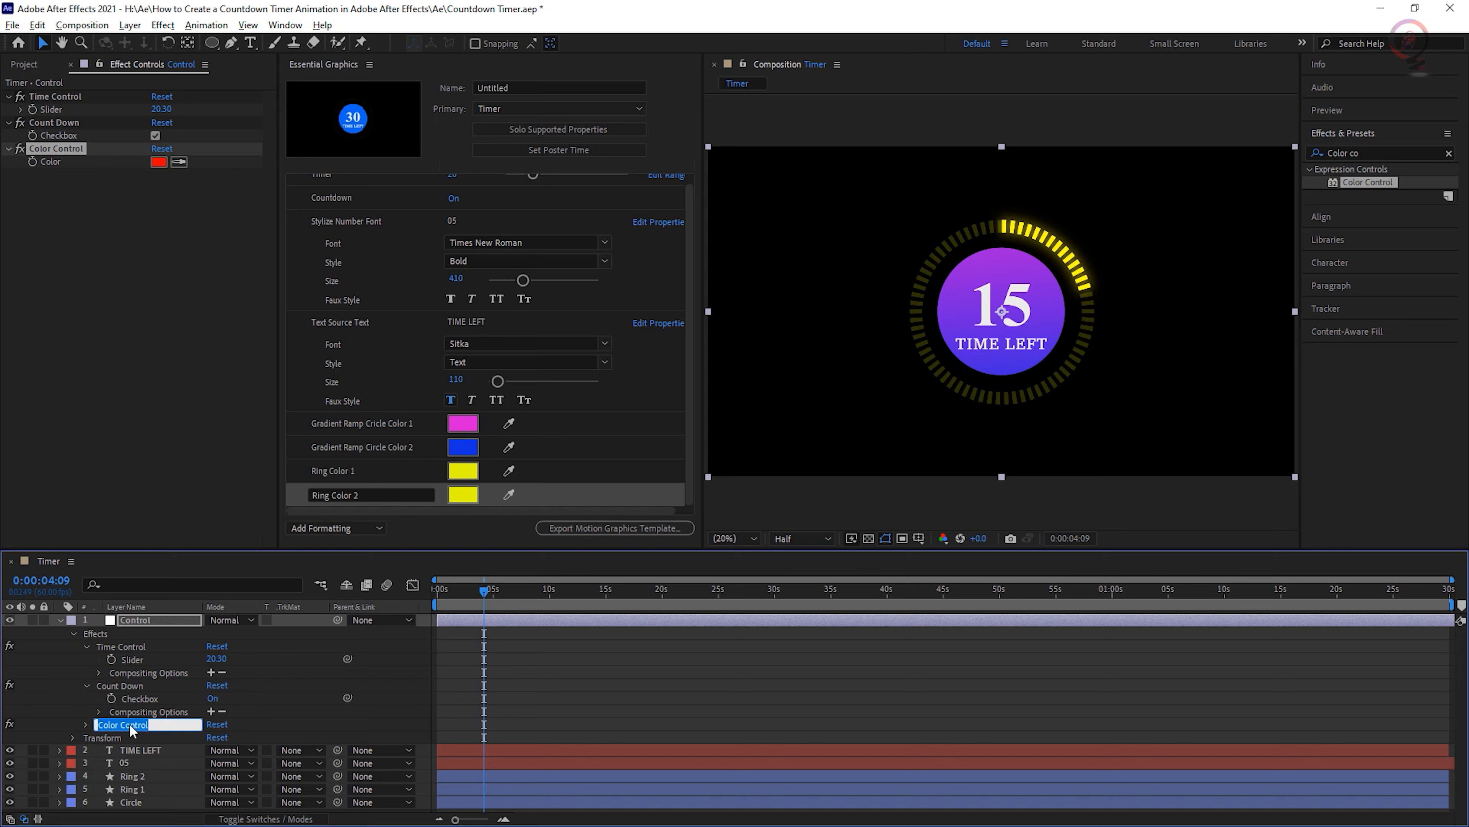
text(Font Color)
key(Return)
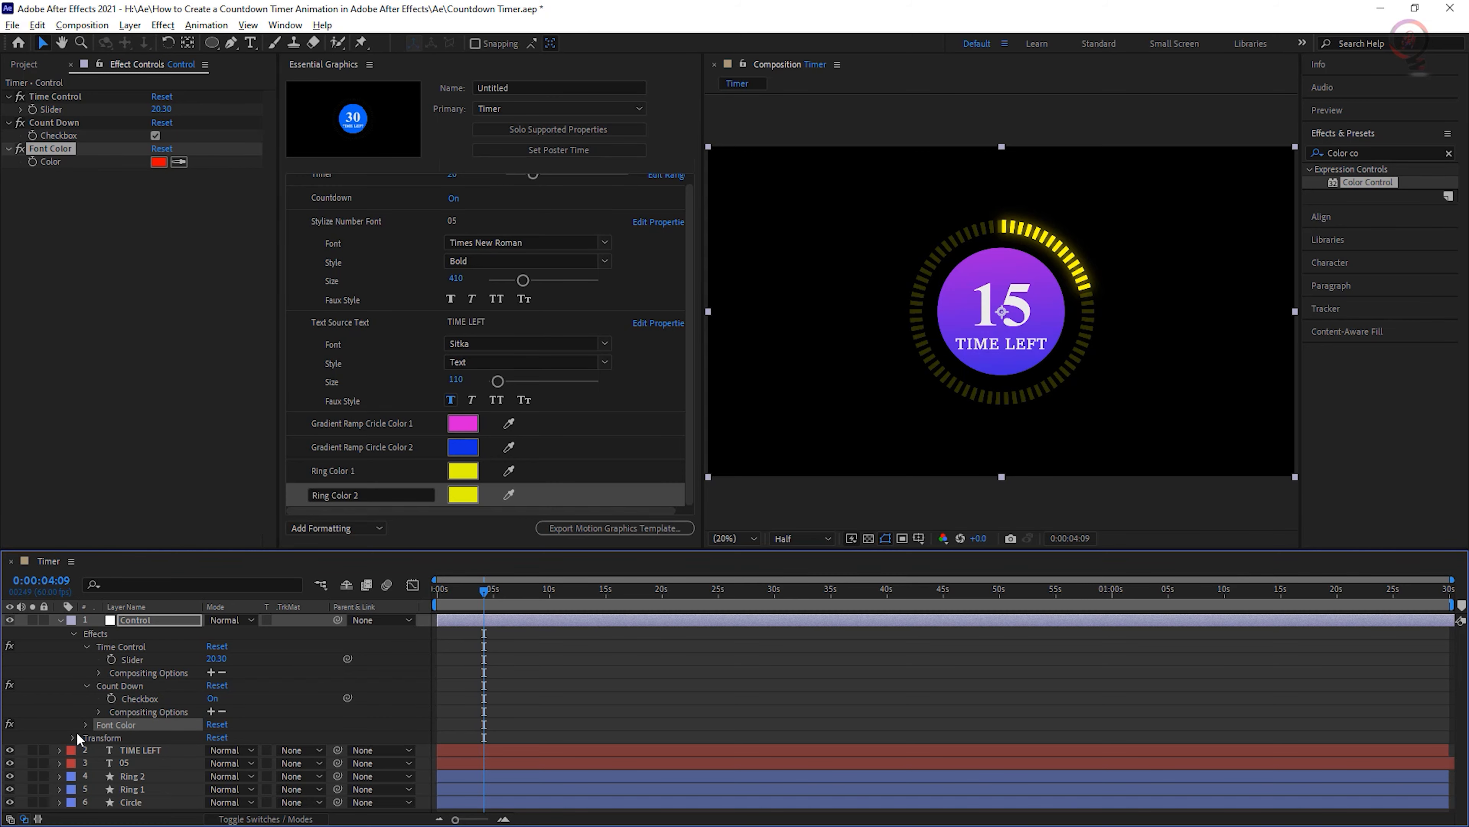
Set the Control layer's Font Color to white and collapse the layer's properties.
click(83, 724)
click(214, 737)
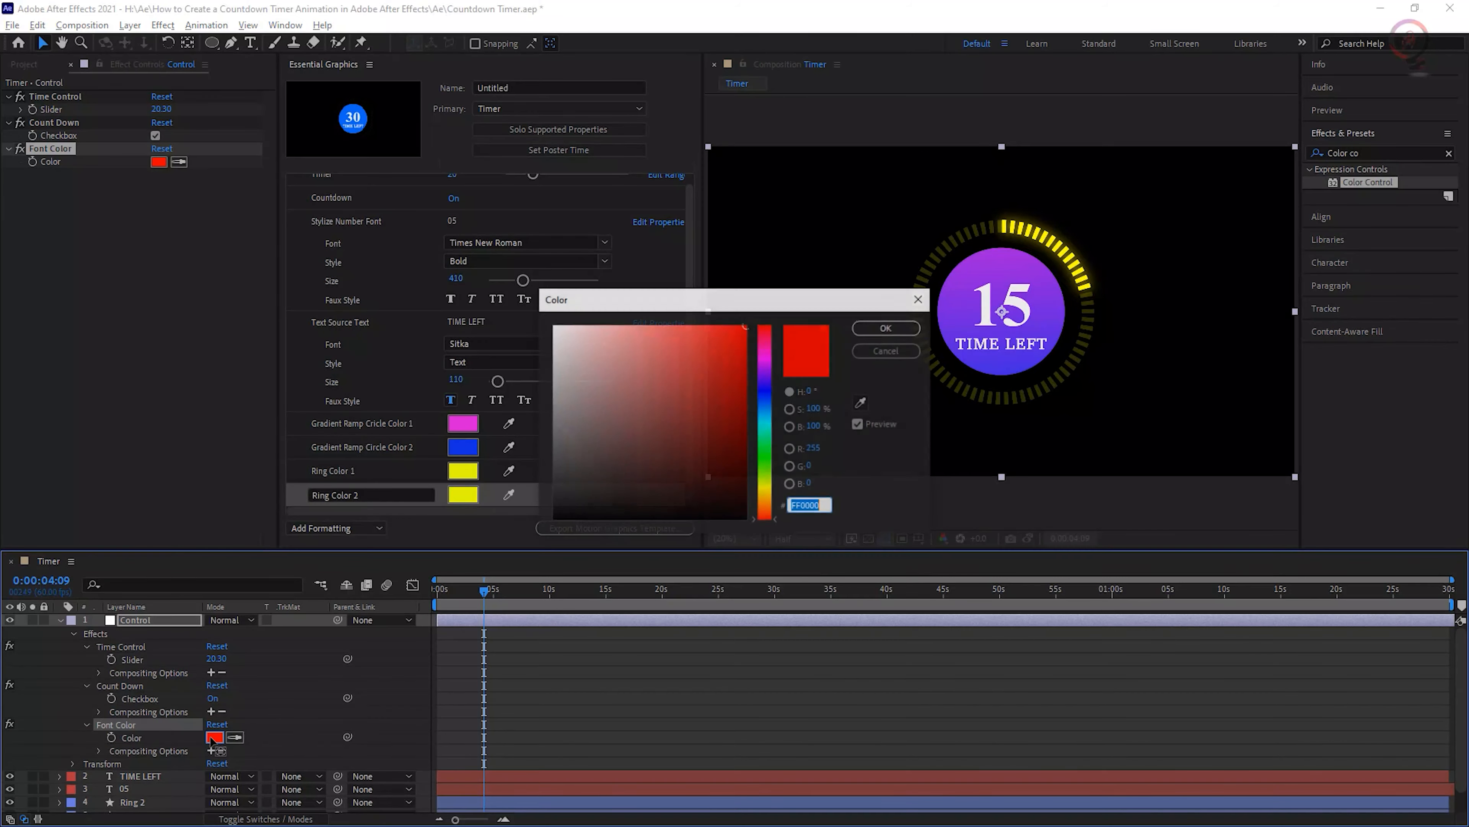
drag(572, 367, 548, 300)
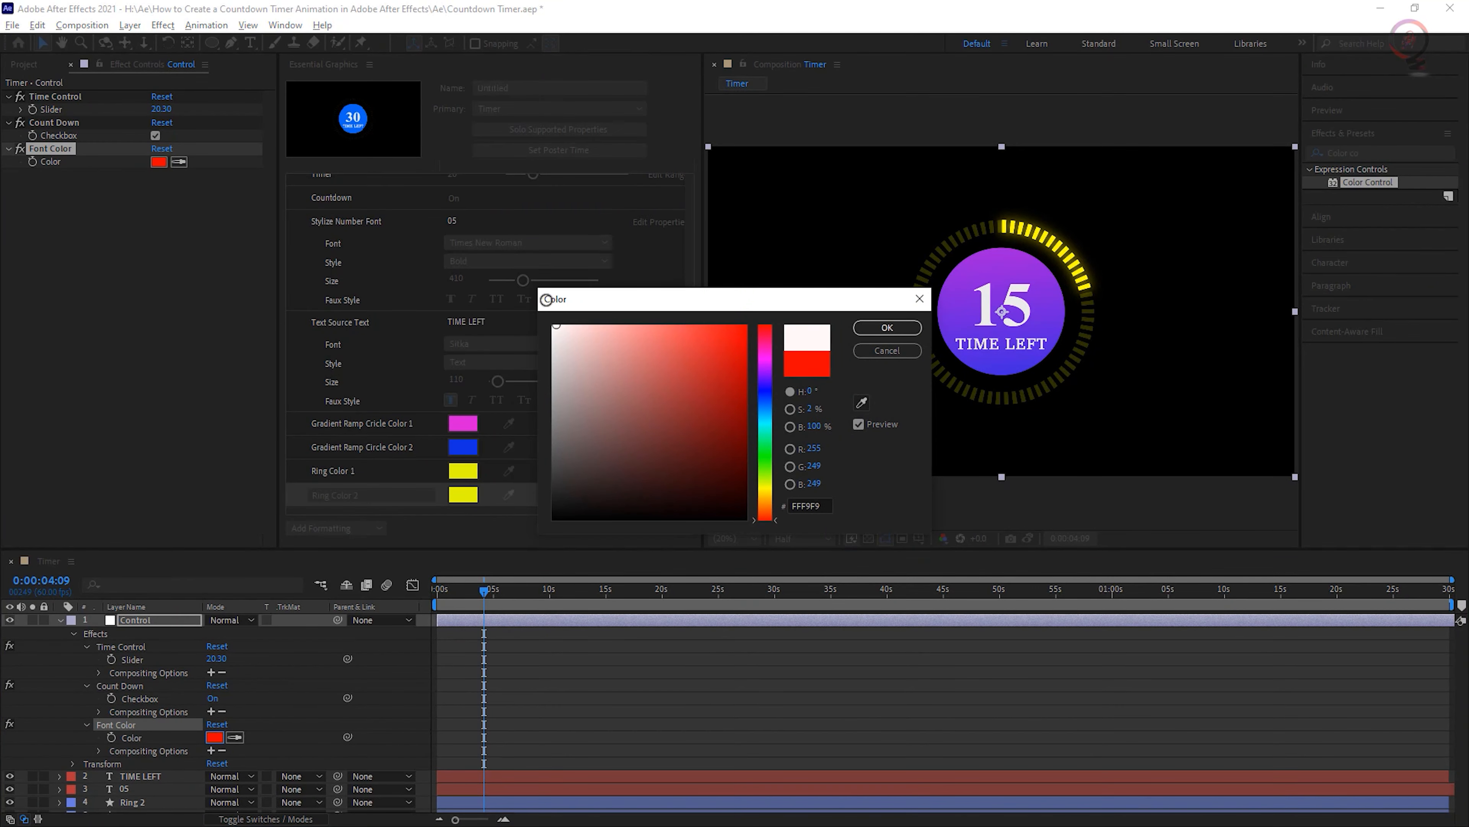
click(887, 327)
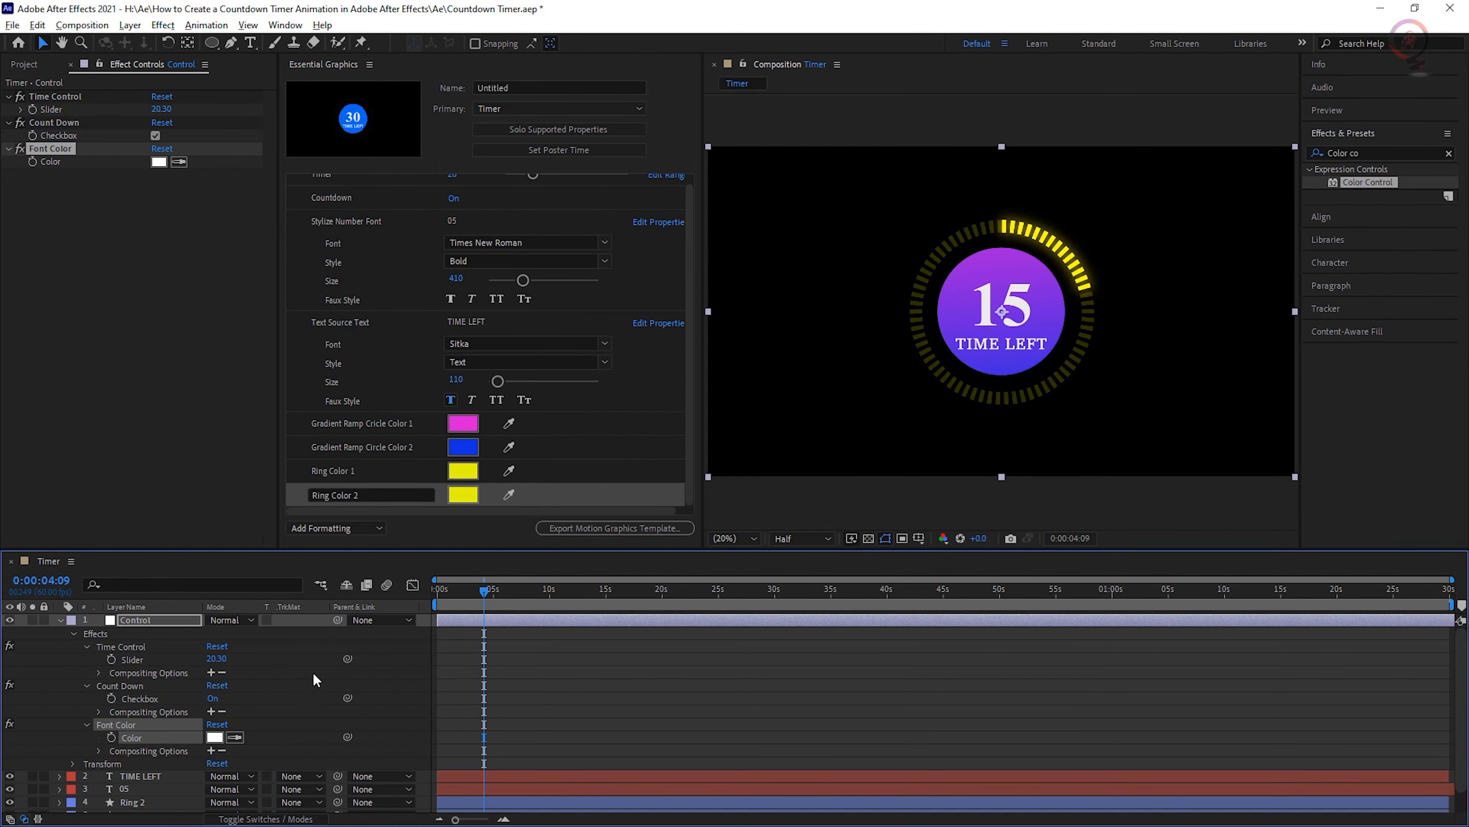
click(87, 724)
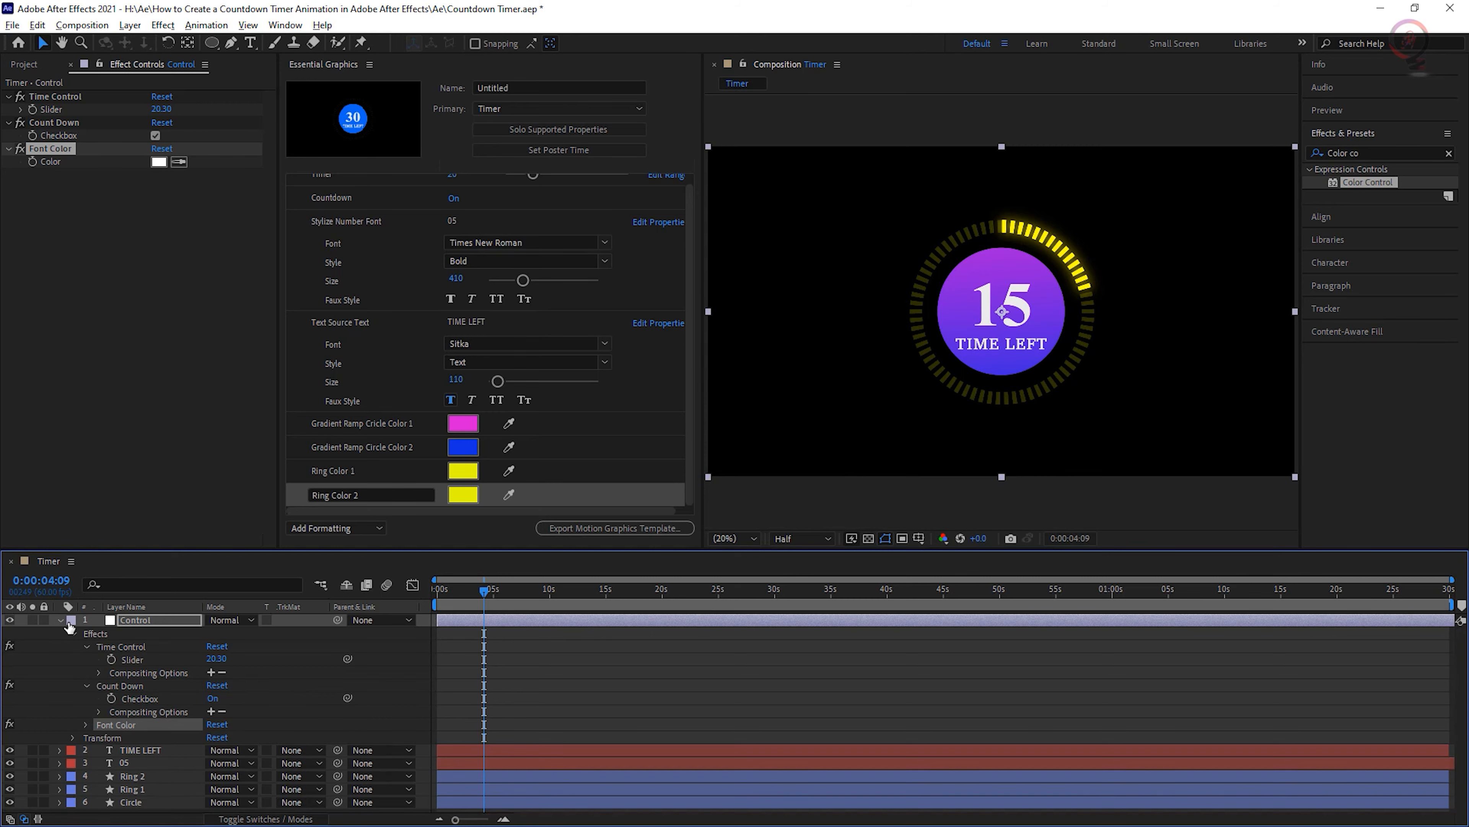
click(62, 621)
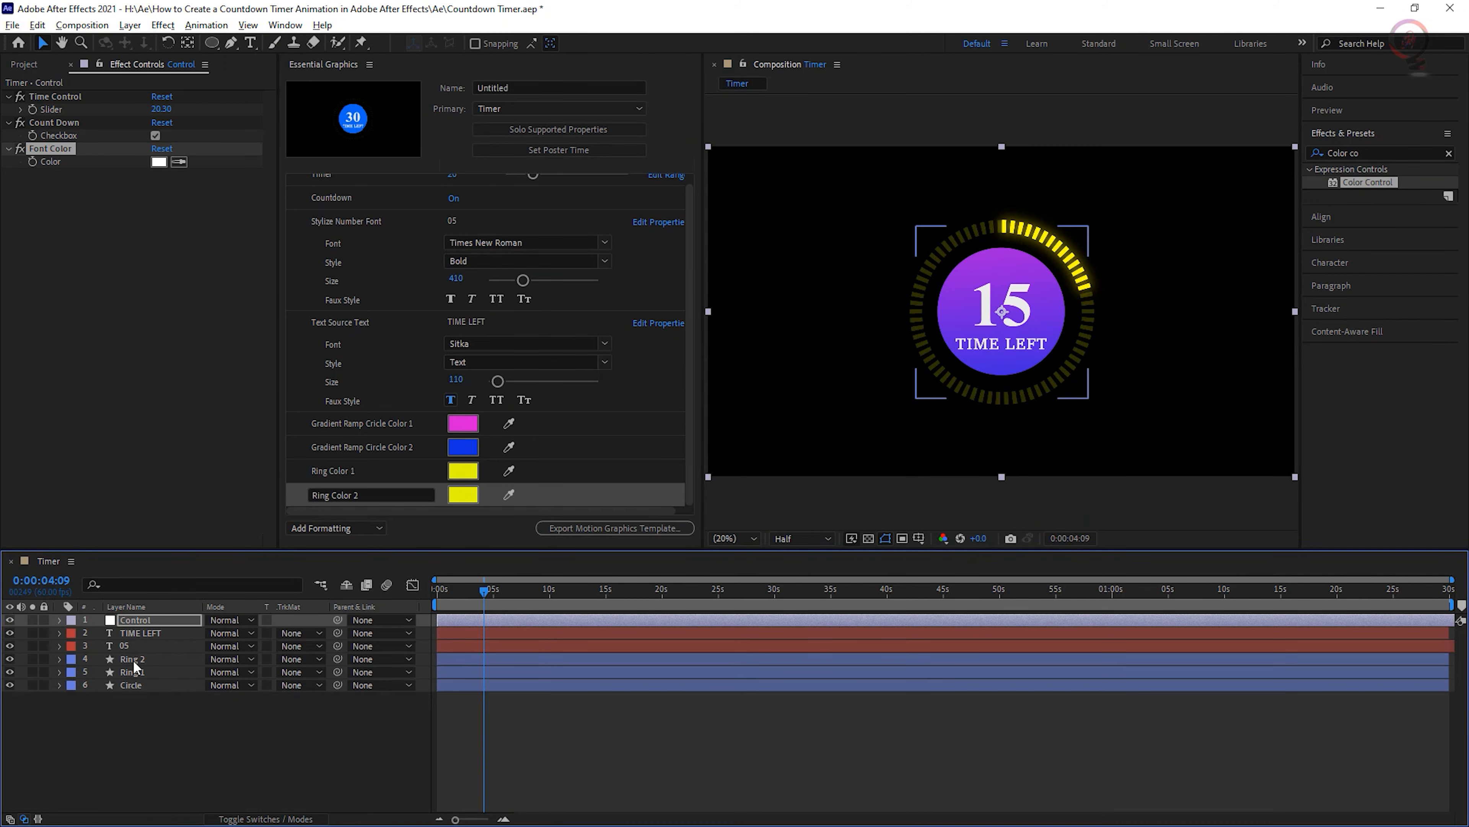
Find the Fill effect and apply it to both the TIME LEFT and 05 text layers.
click(151, 632)
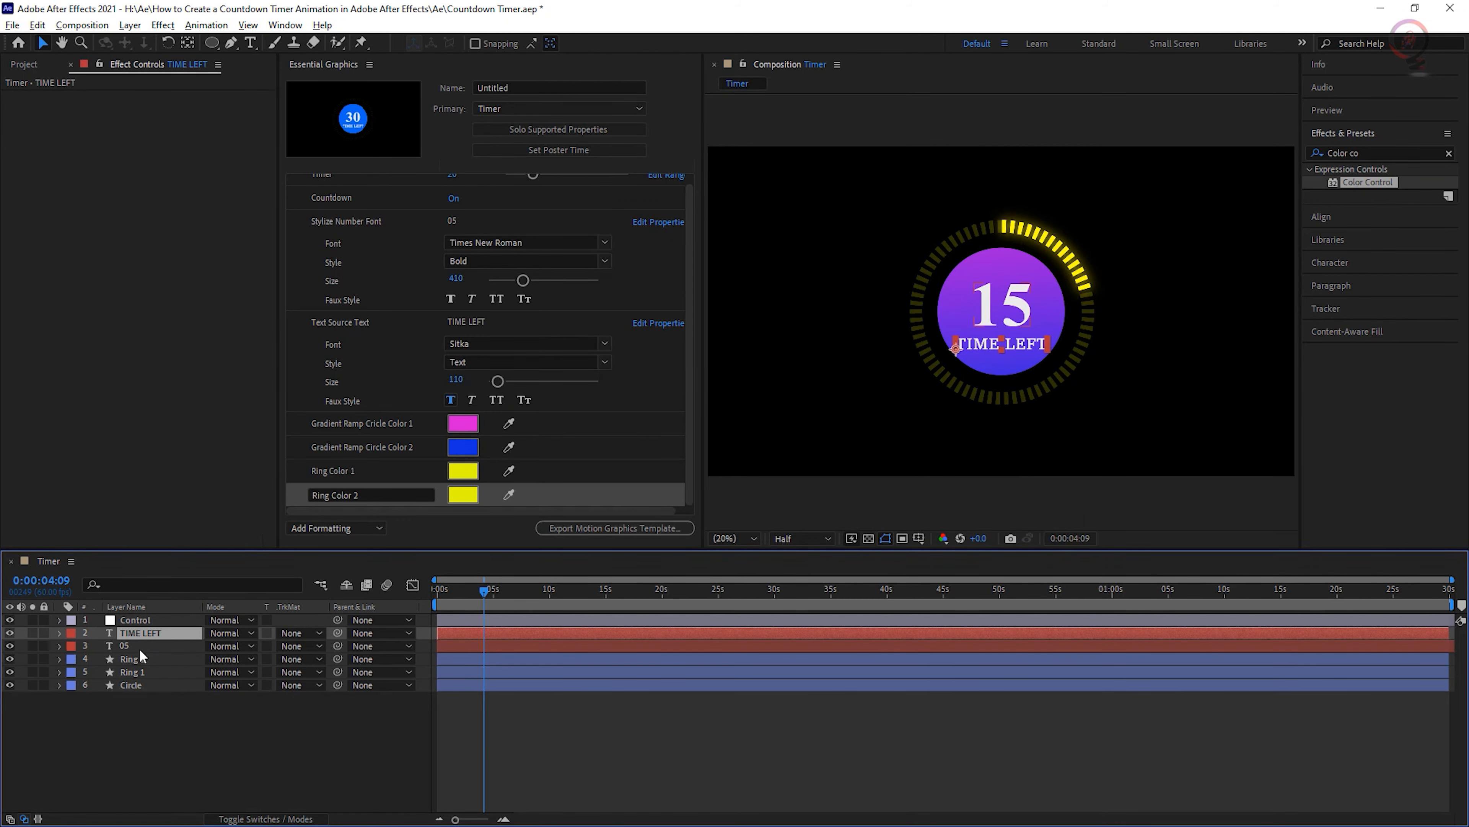
ctrl+click(132, 645)
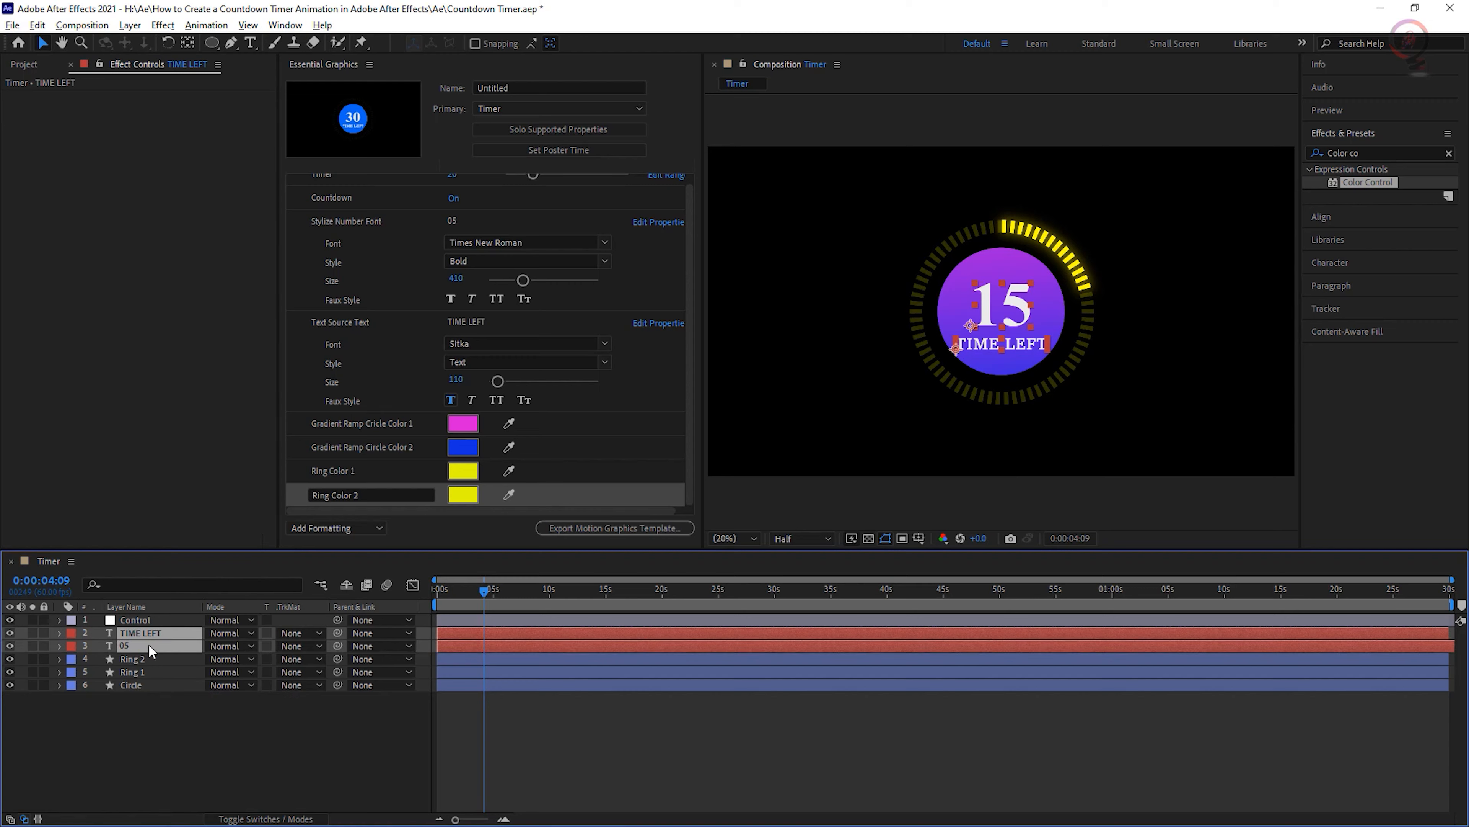
click(1388, 152)
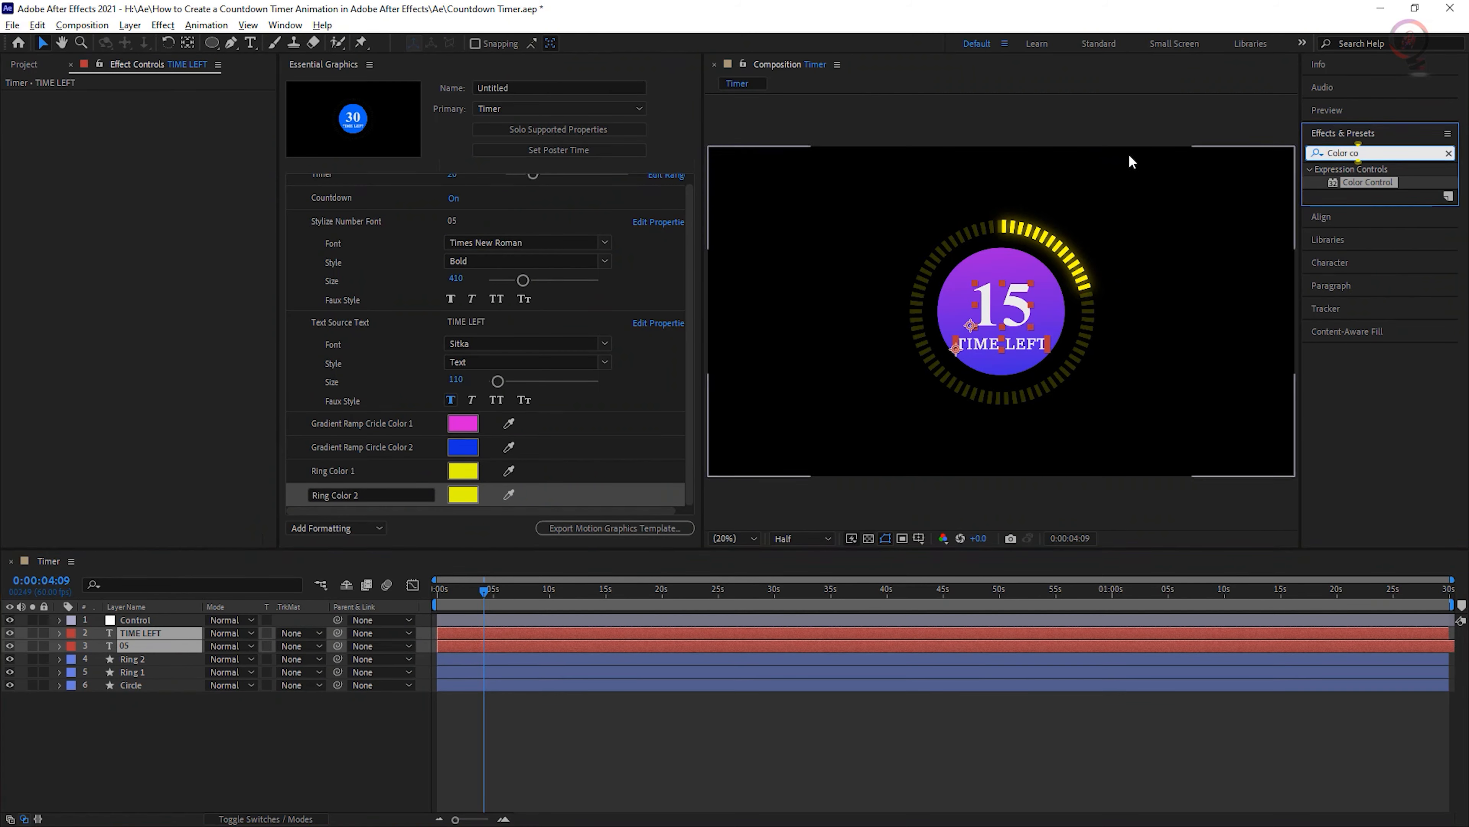
key(BackSpace)
key(BackSpace)
key(BackSpace)
key(BackSpace)
key(BackSpace)
key(BackSpace)
key(BackSpace)
key(BackSpace)
text(fill)
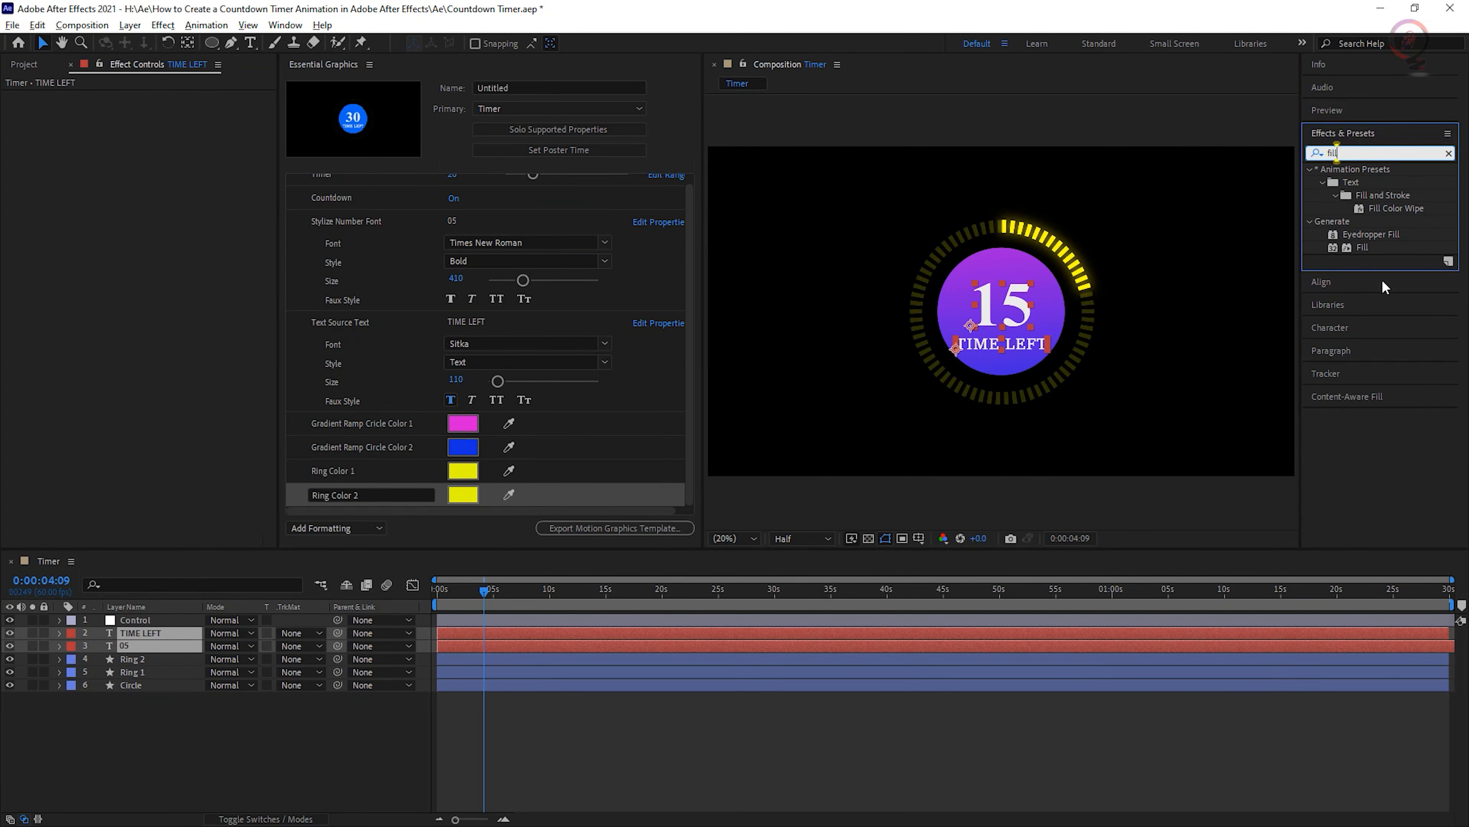
double_click(1363, 249)
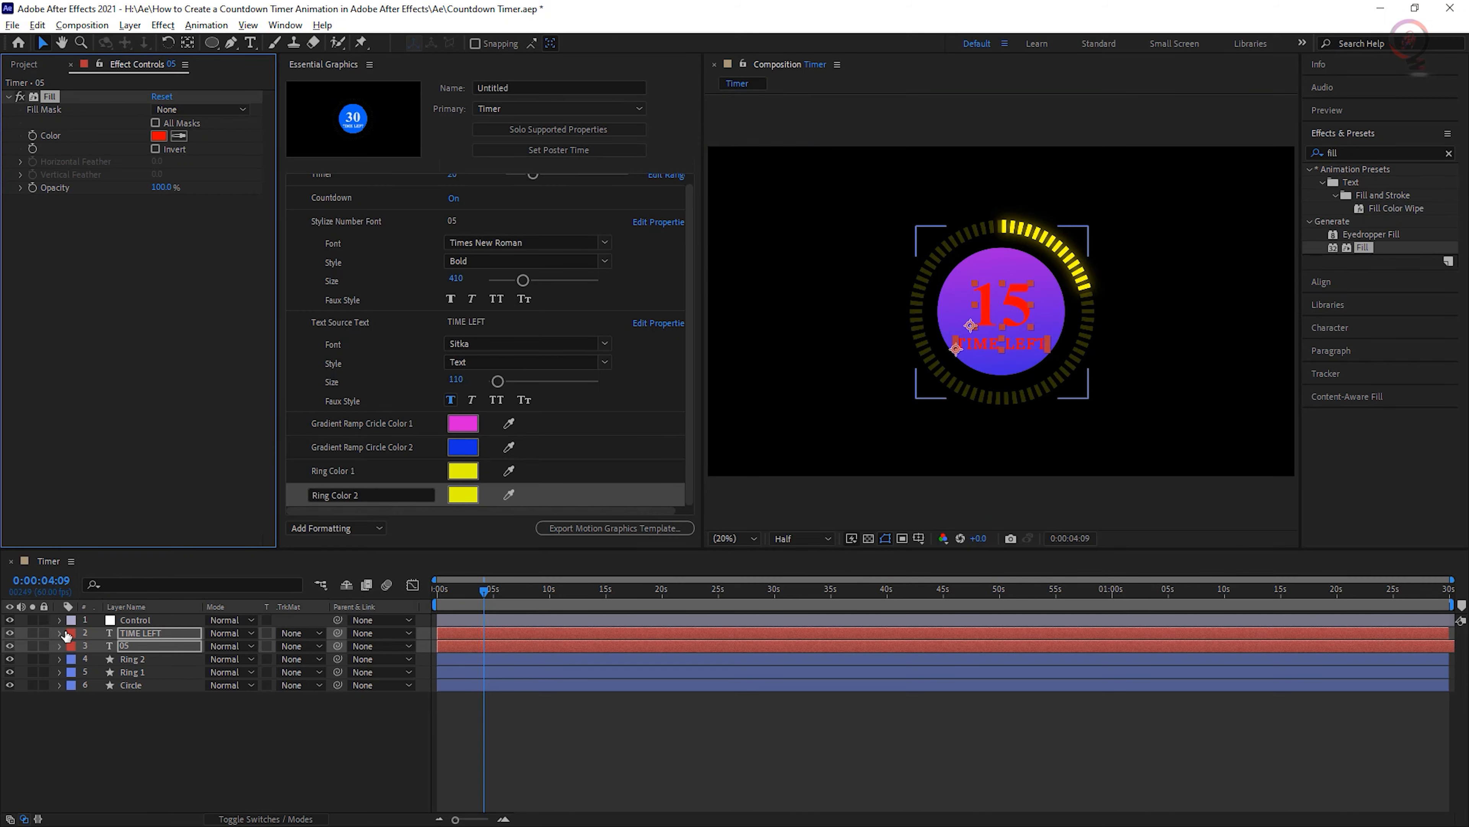
Add an expression to the TIME LEFT layer's Fill Color that links it to the Control layer's Font Color.
key(e)
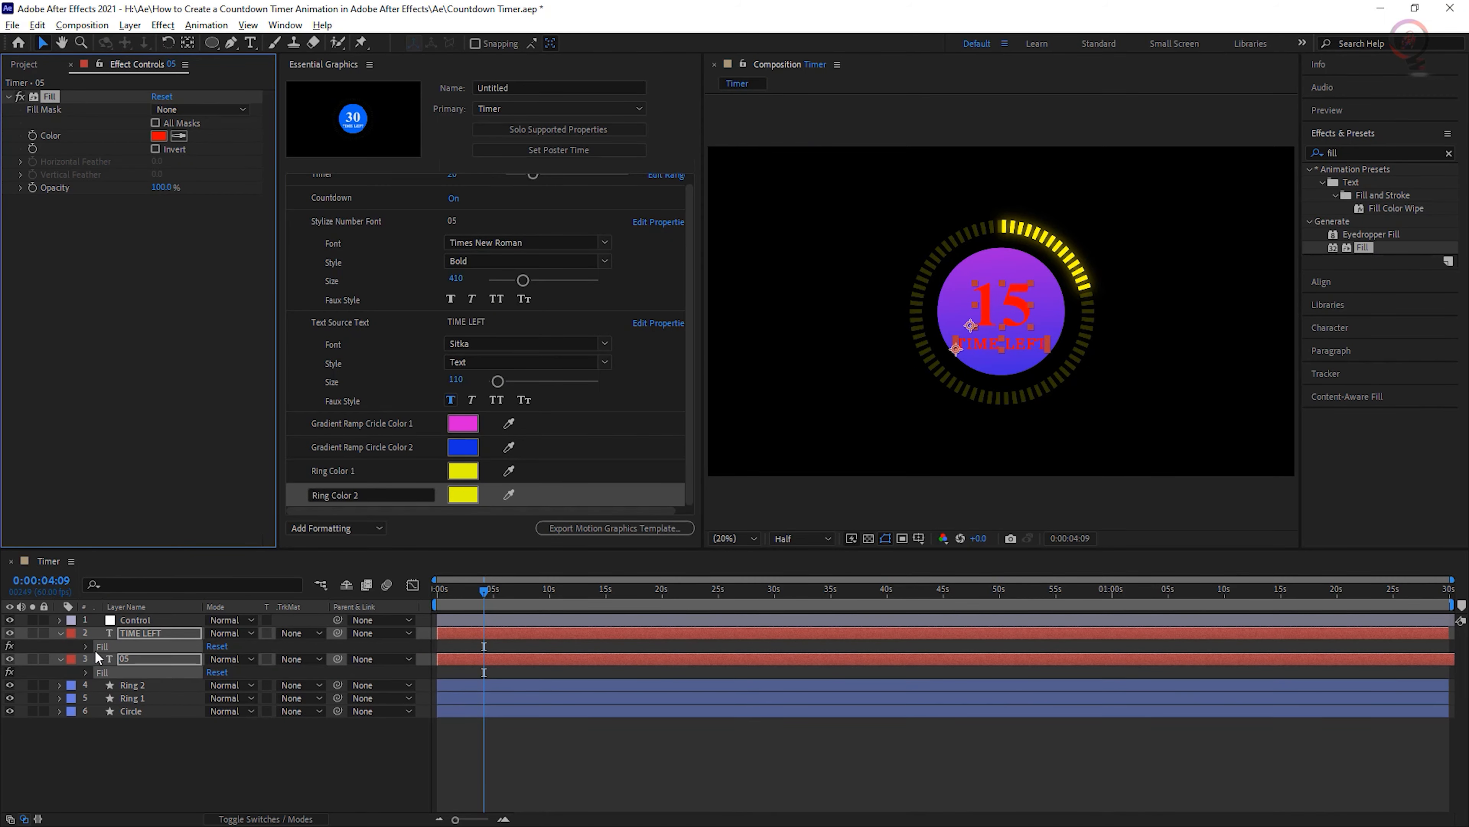
click(83, 644)
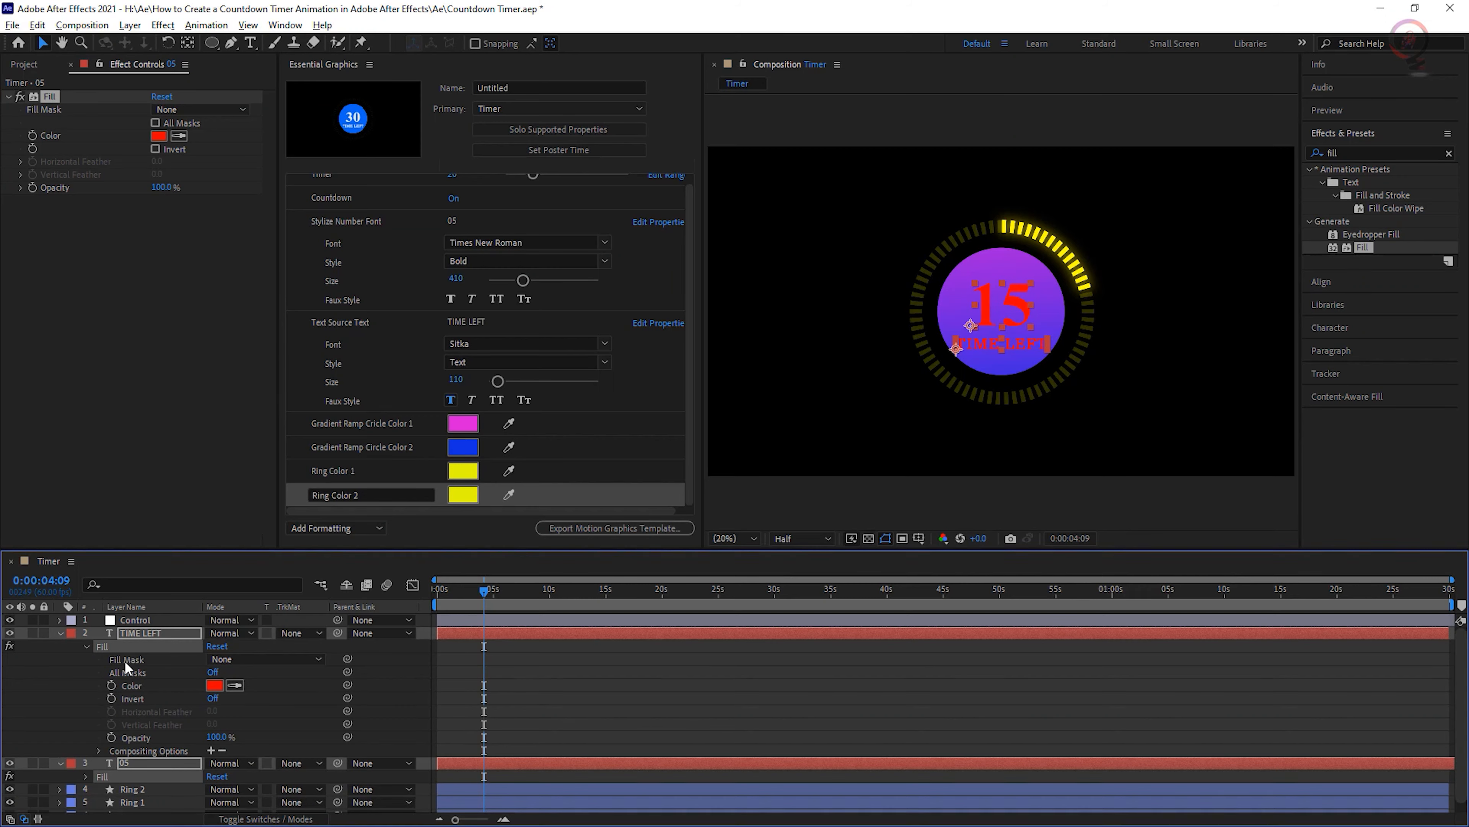
click(157, 684)
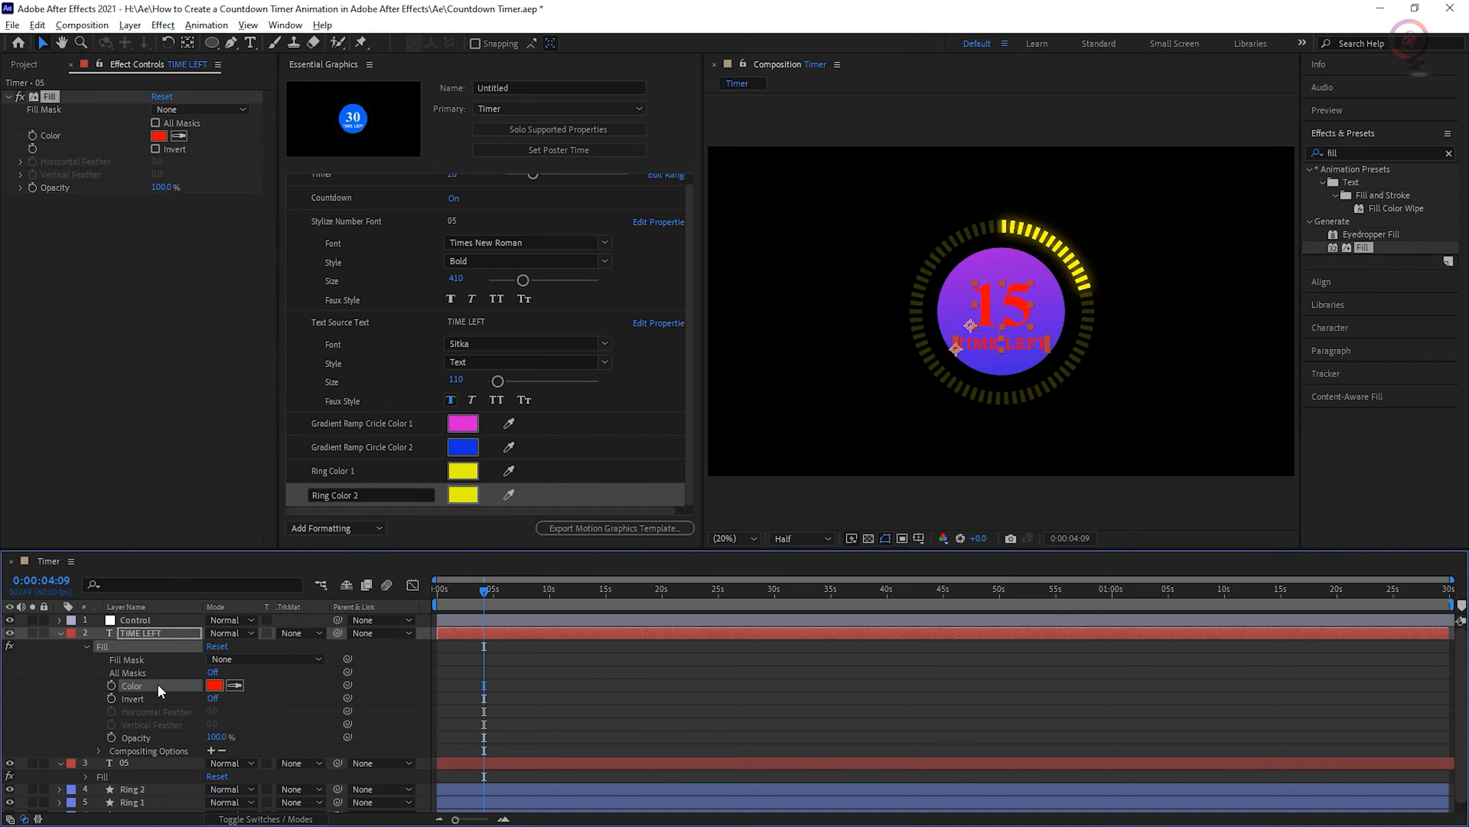
alt+click(111, 688)
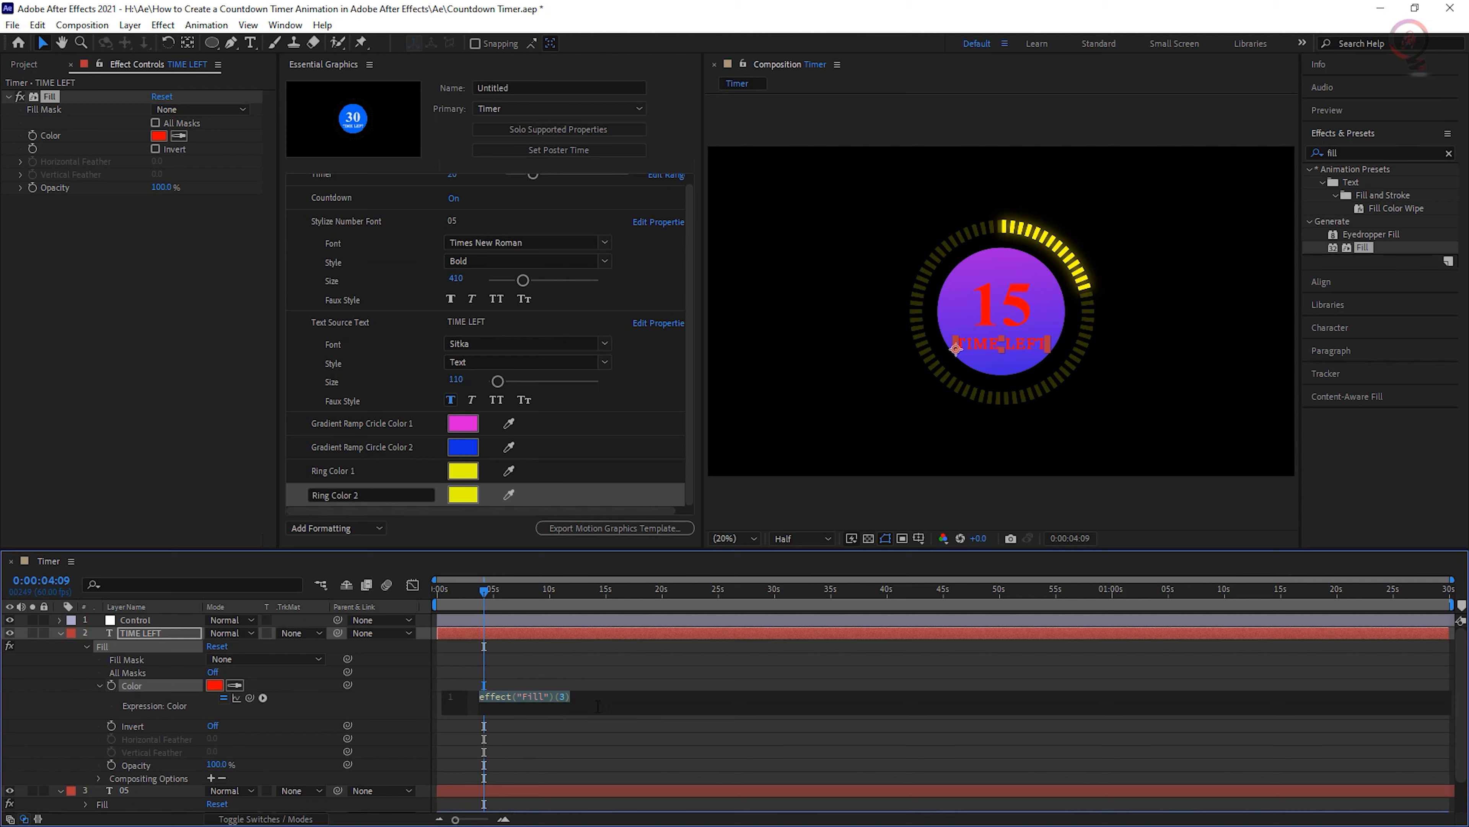
click(60, 619)
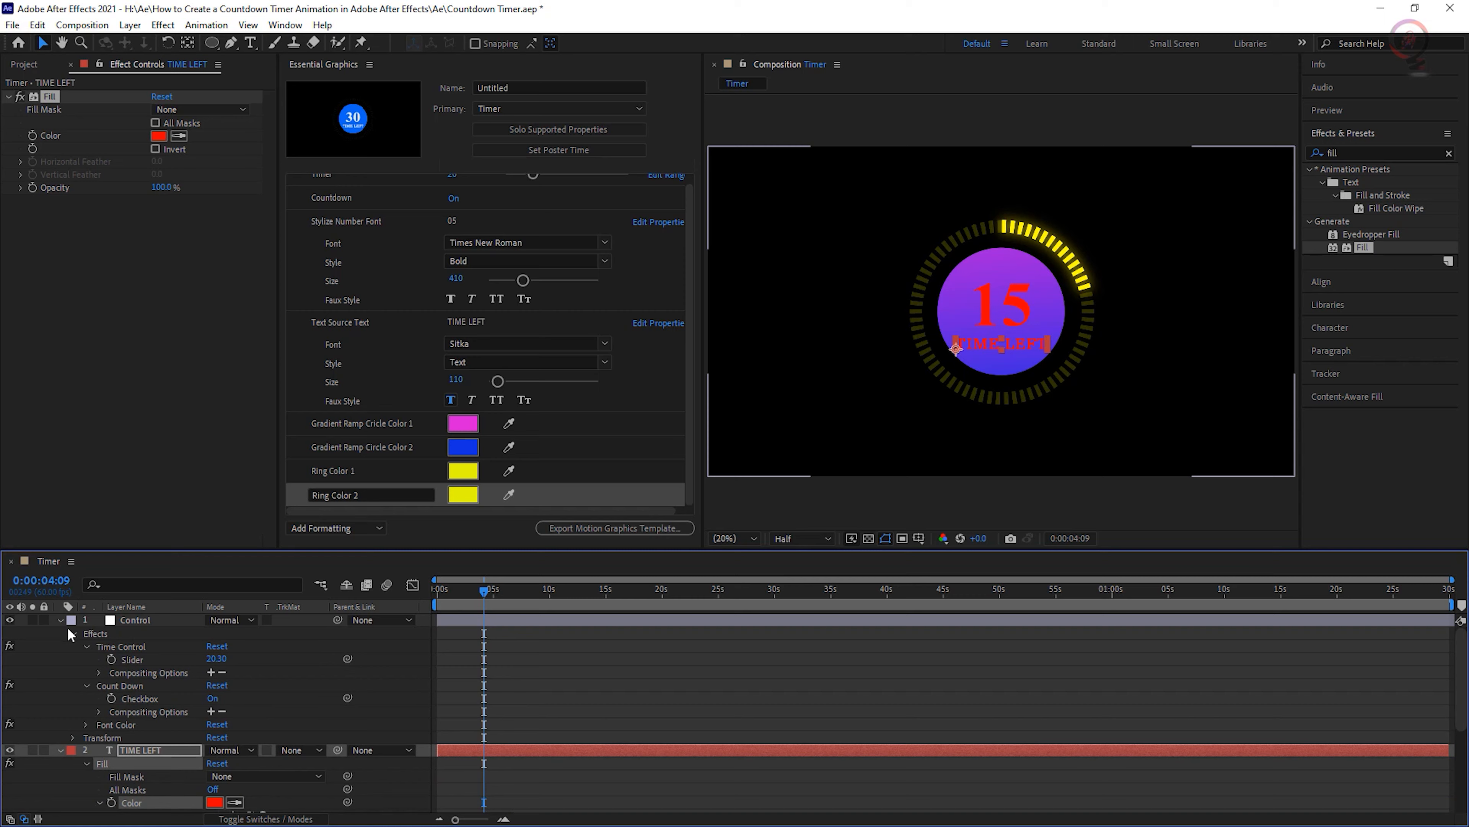
scroll(178, 726, down, 5)
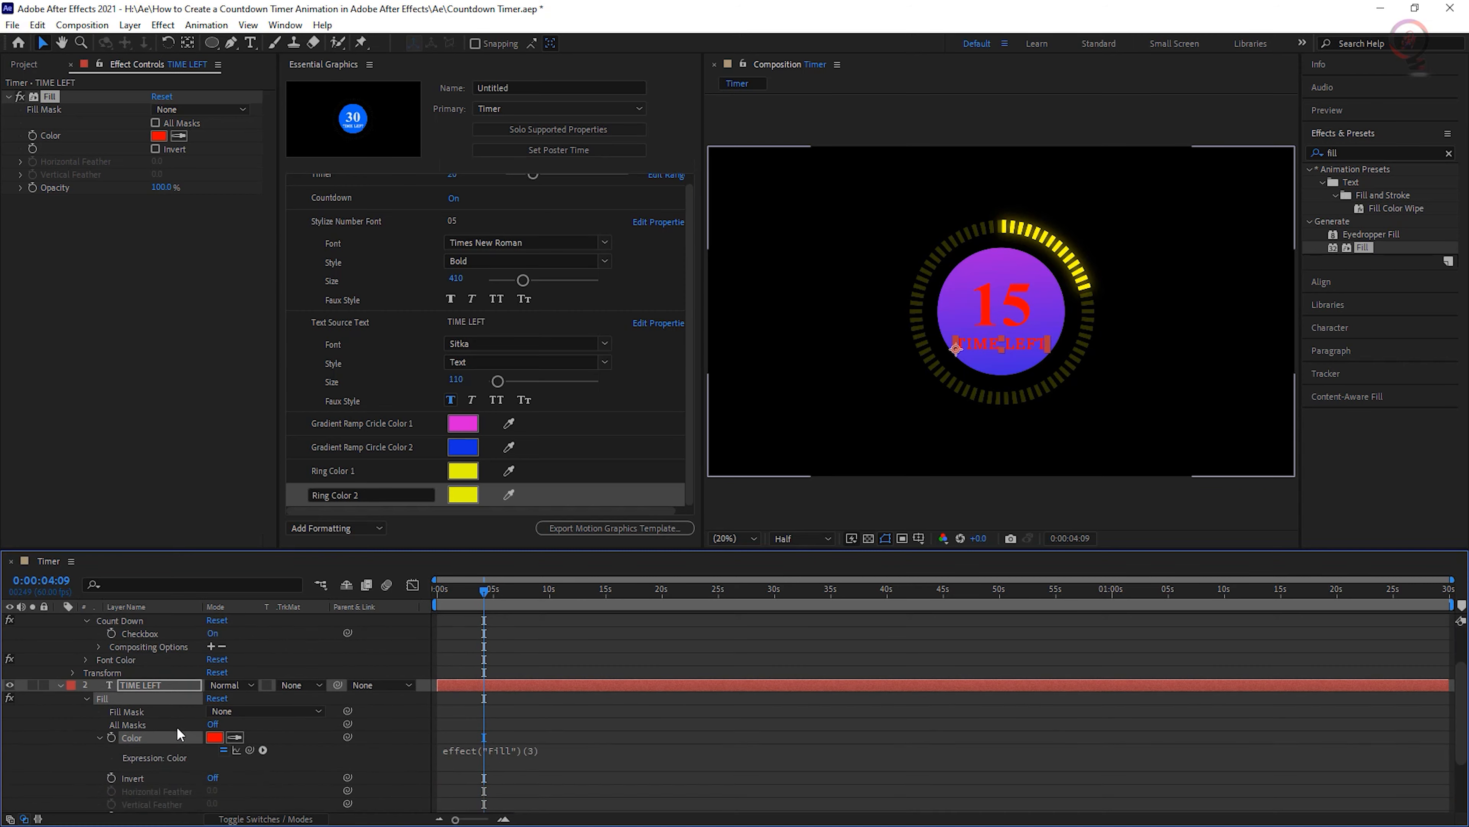
drag(250, 661, 116, 680)
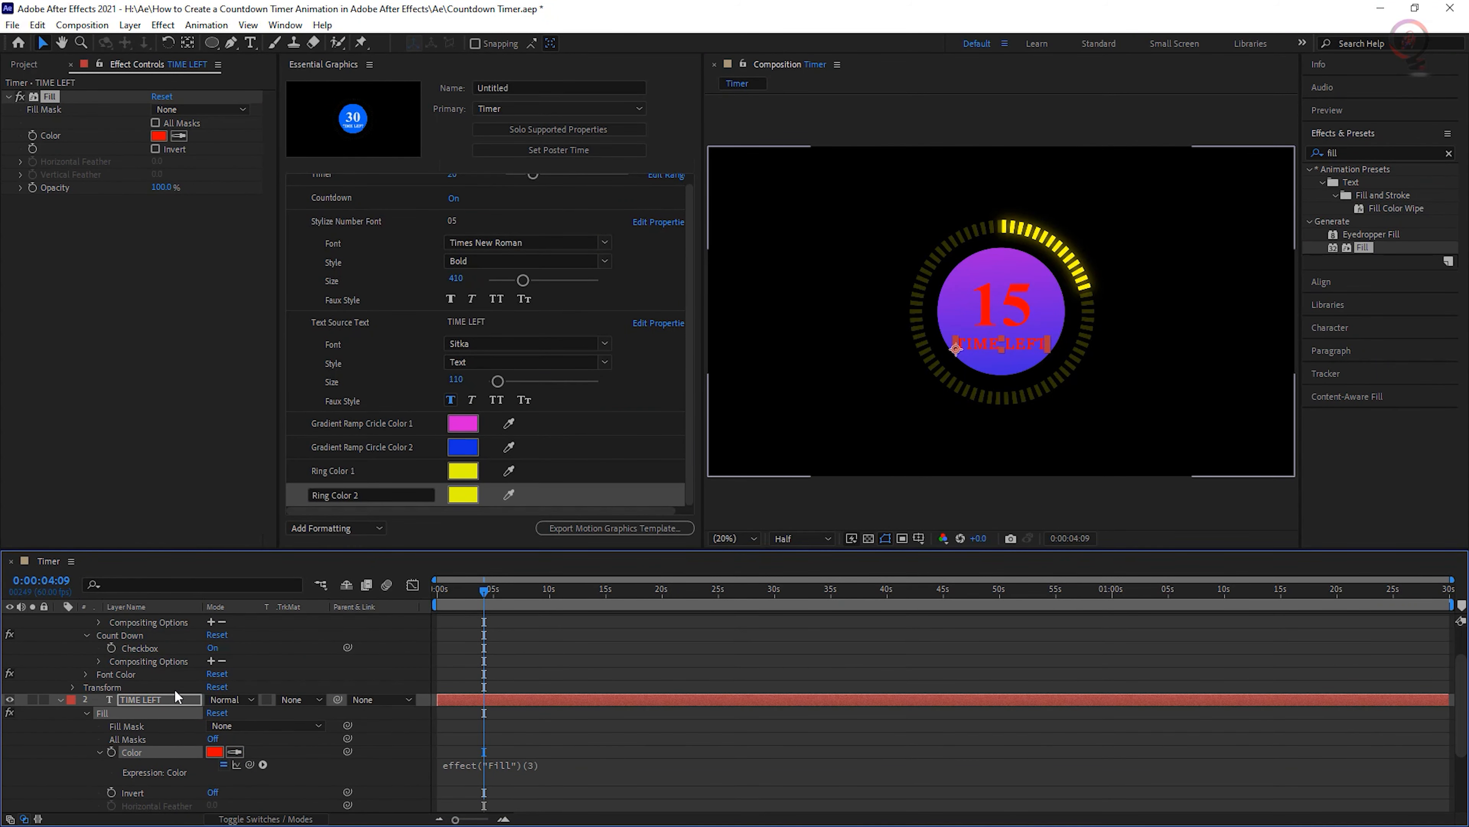
drag(250, 764, 96, 684)
click(86, 673)
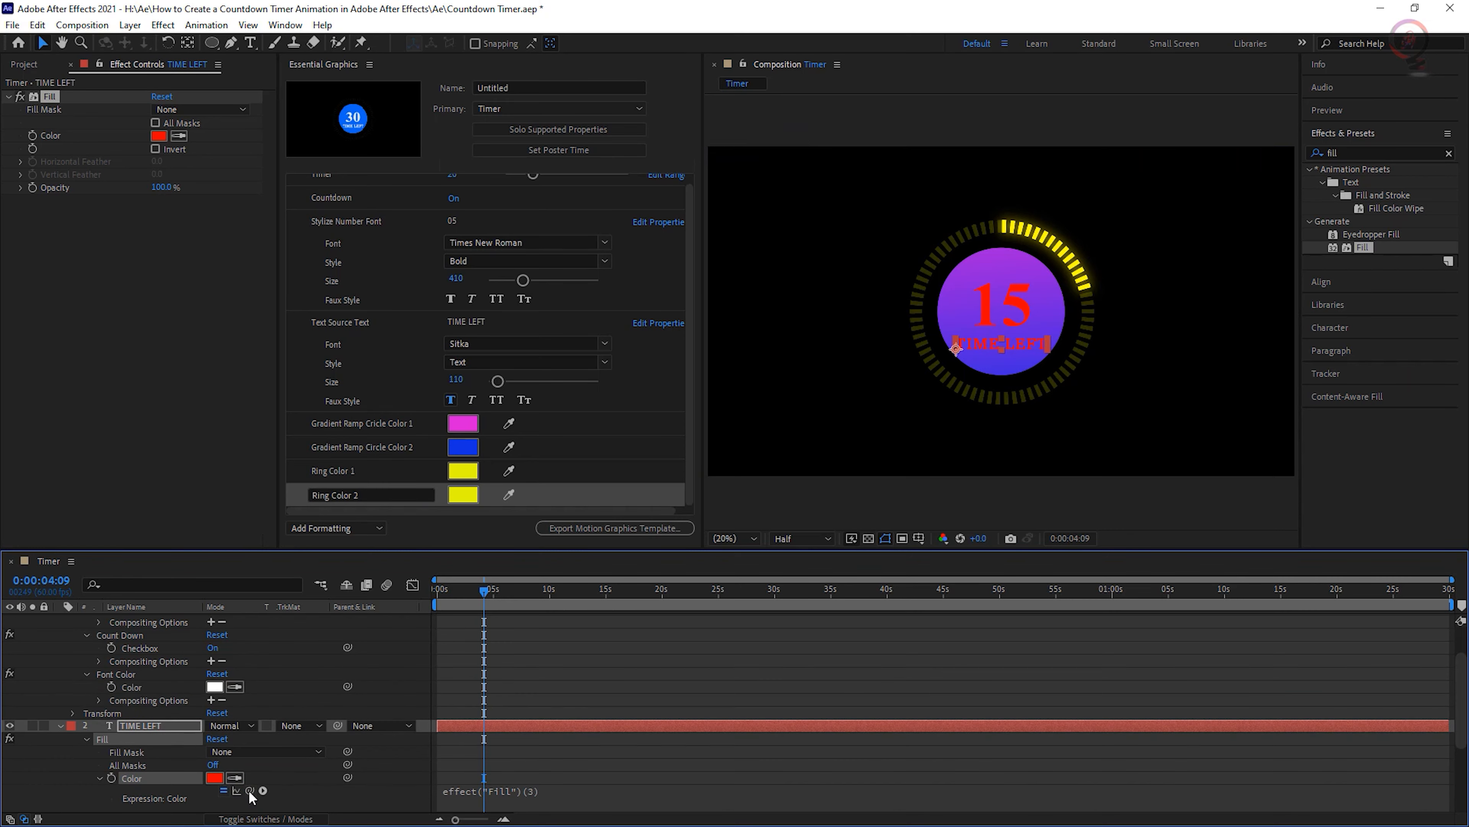
drag(249, 791, 152, 685)
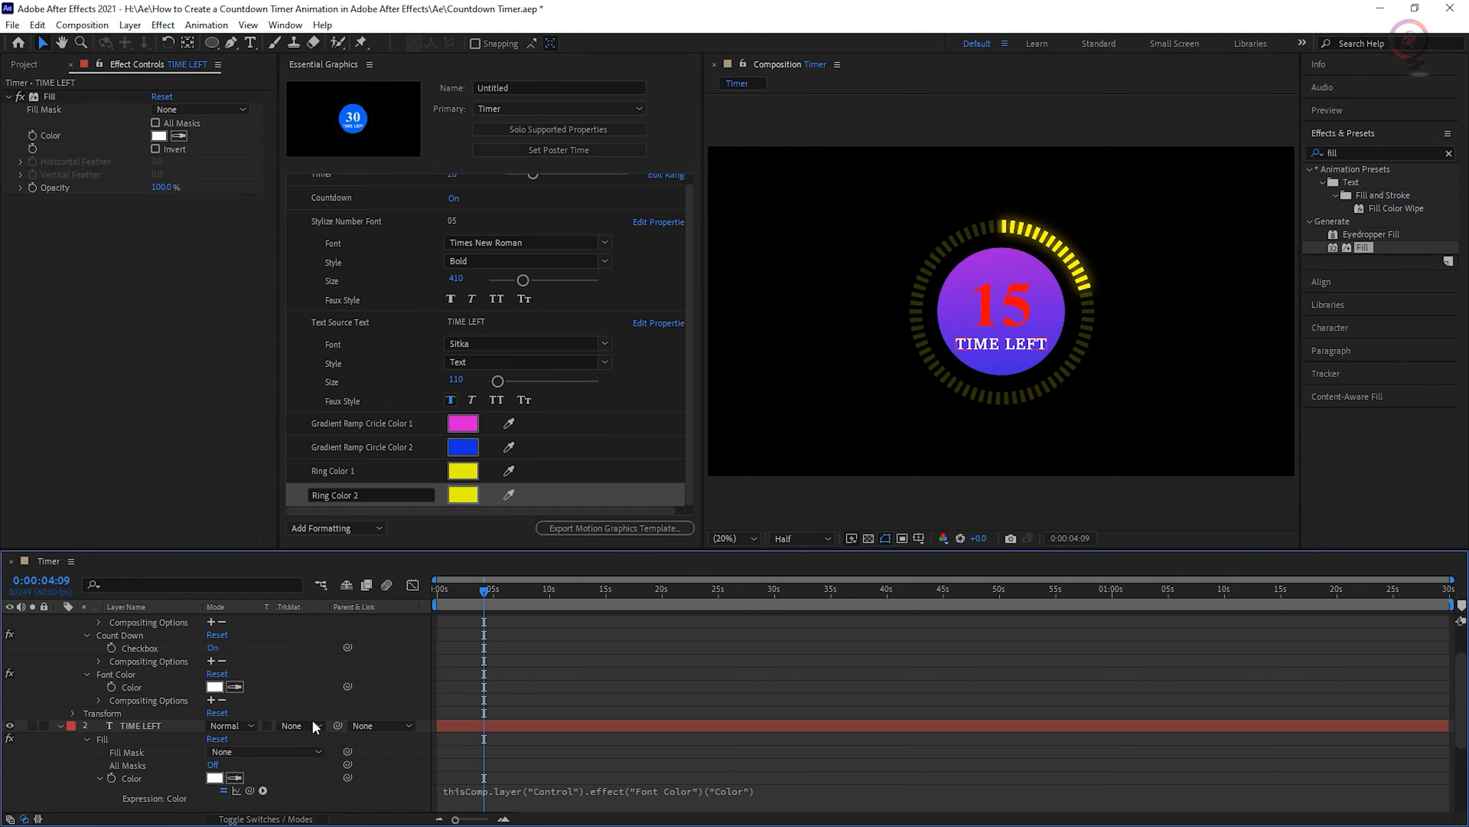
Add an expression to the 05 layer's Fill Color that links it to the Control layer's Font Color.
scroll(75, 752, down, 5)
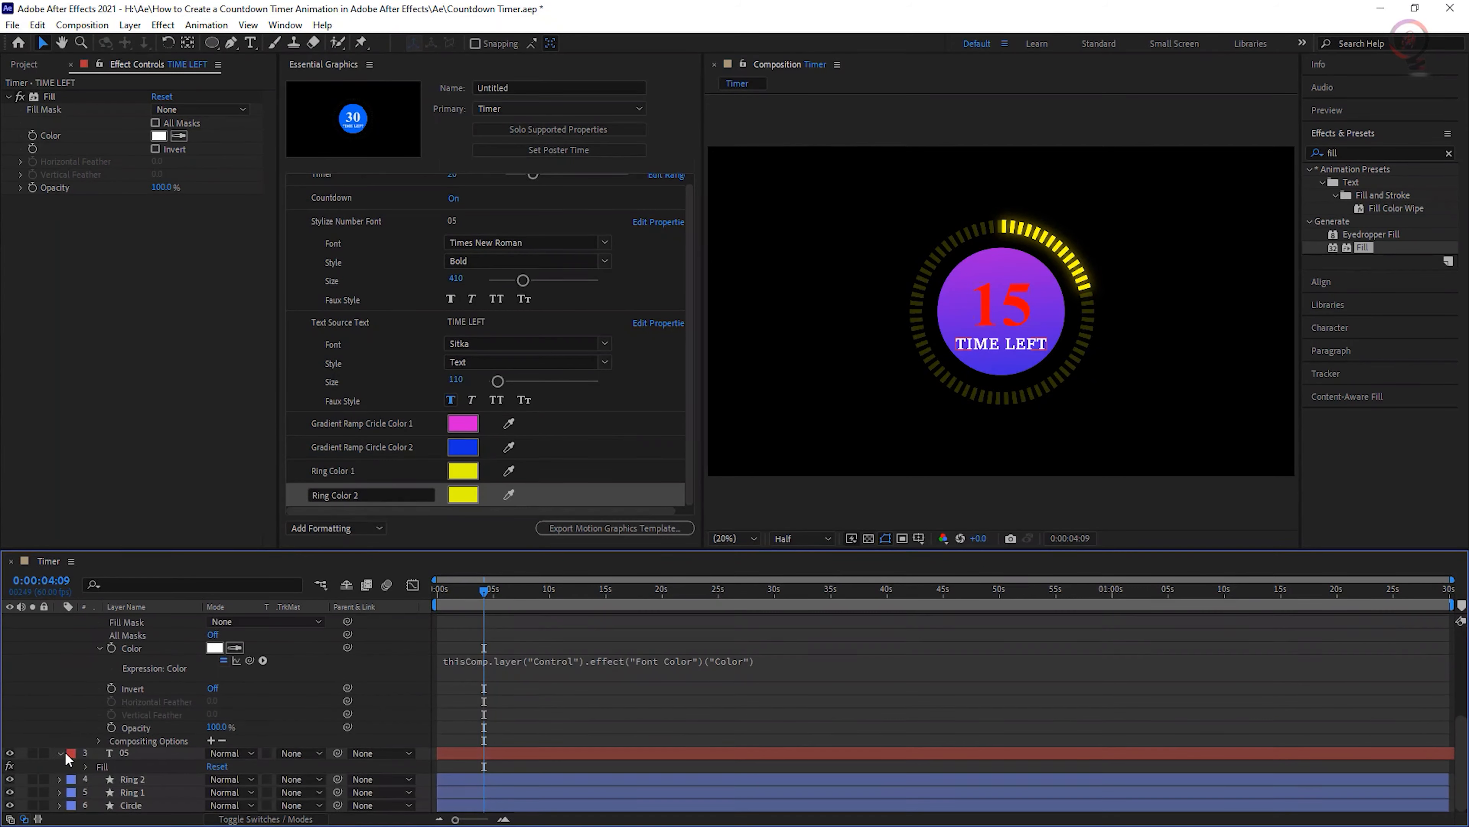
click(86, 765)
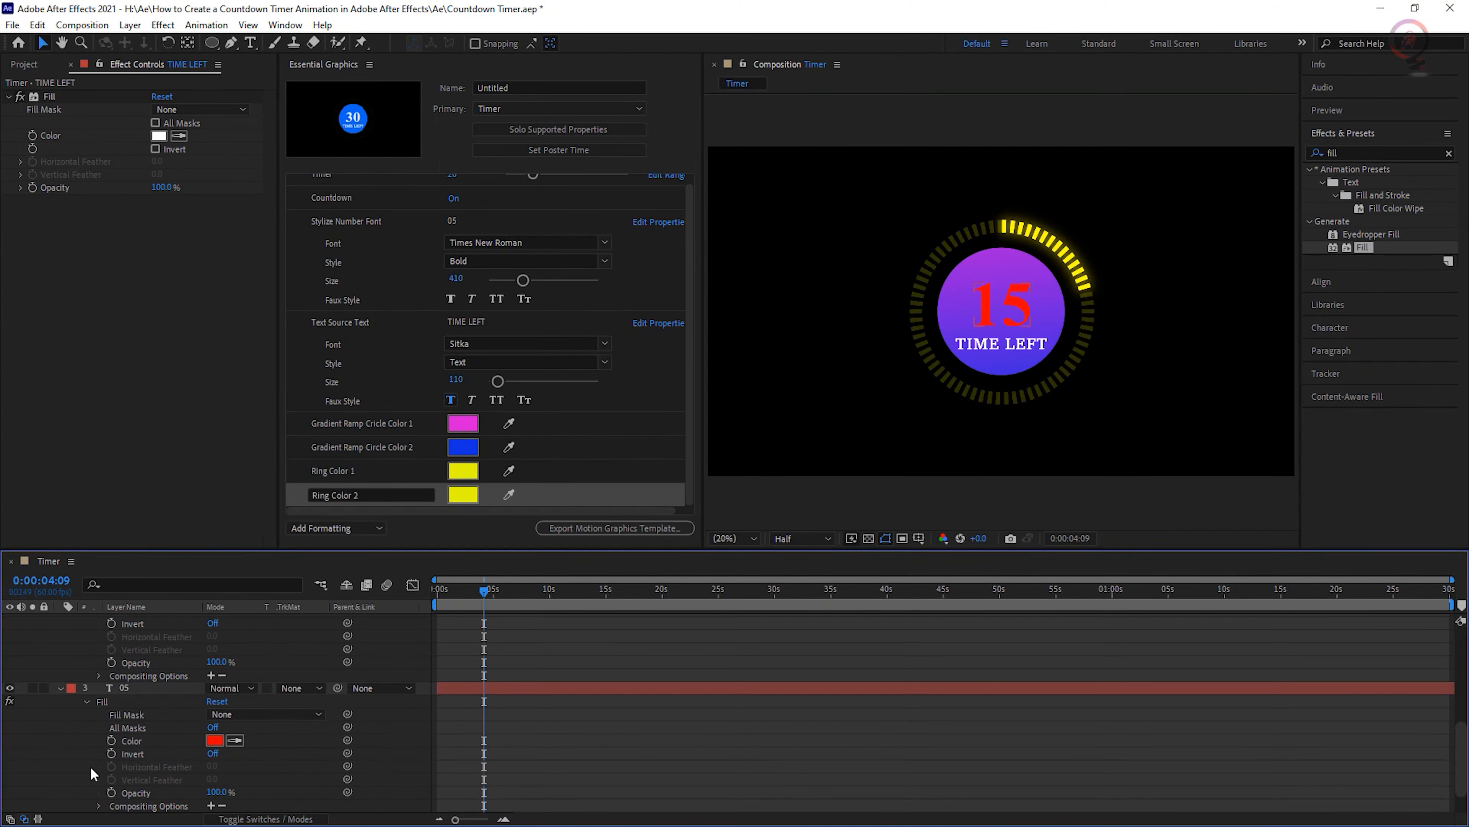
alt+click(111, 740)
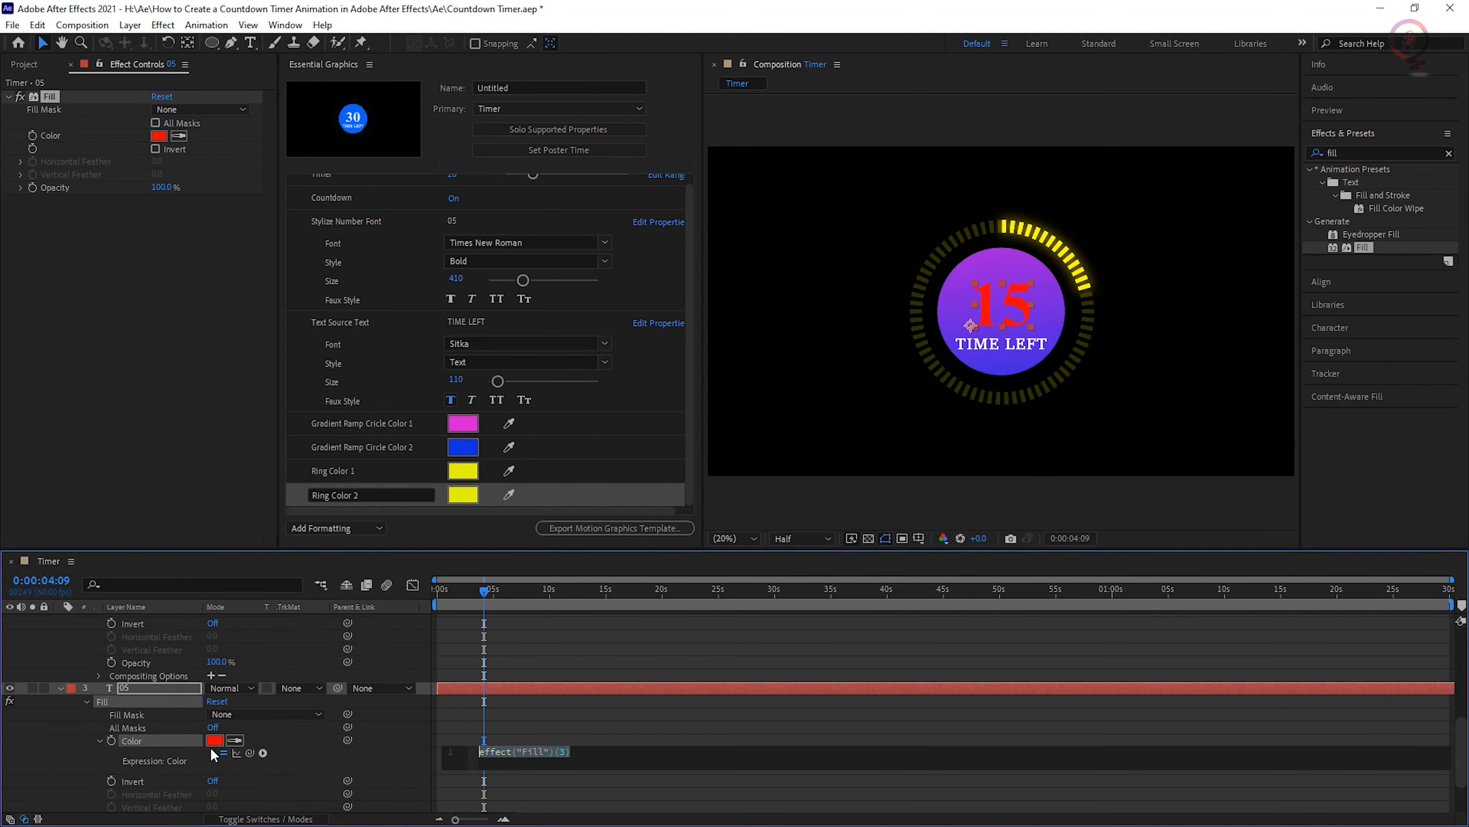
drag(248, 753, 144, 648)
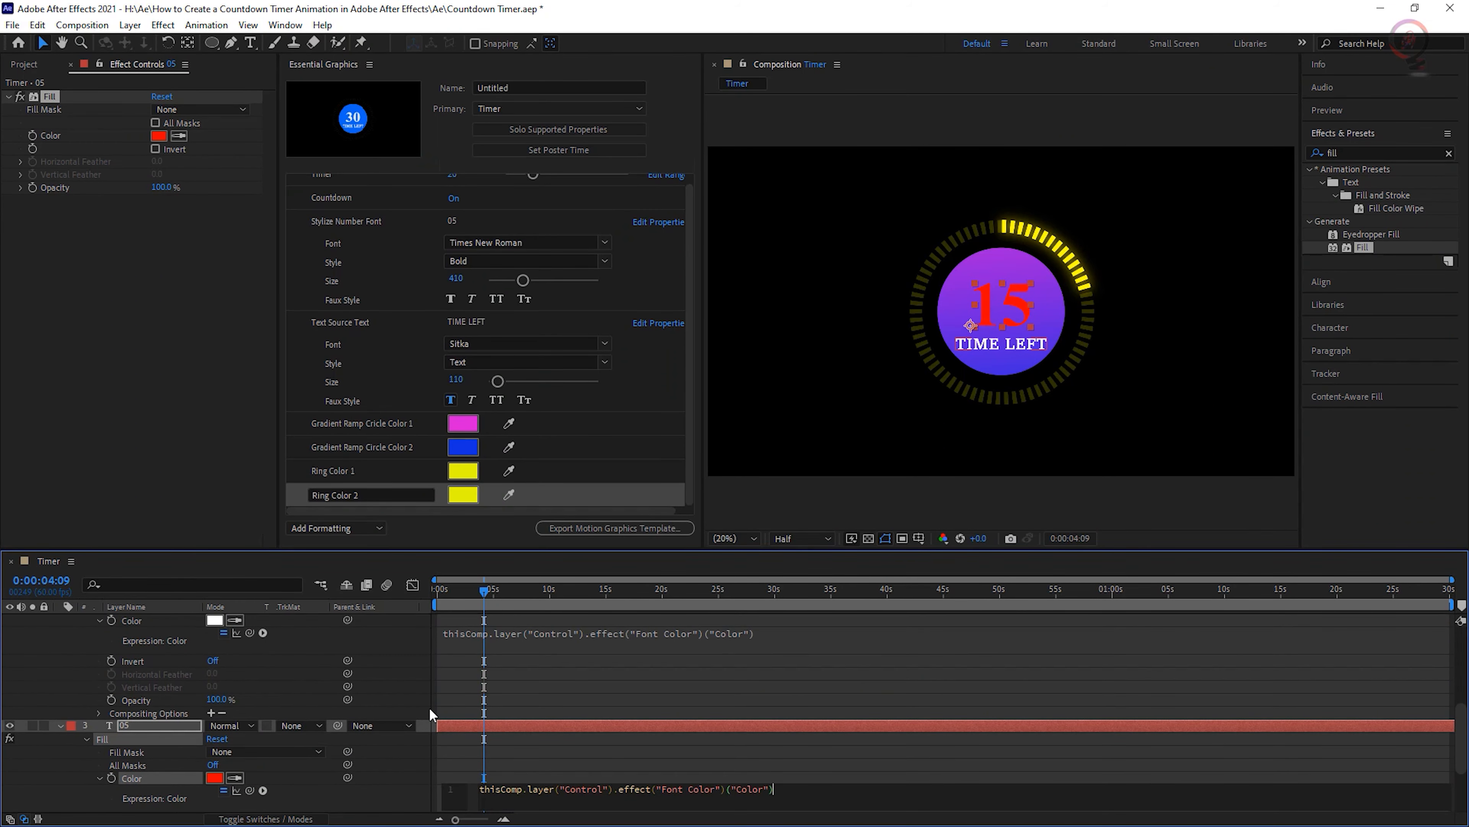
scroll(746, 747, down, 4)
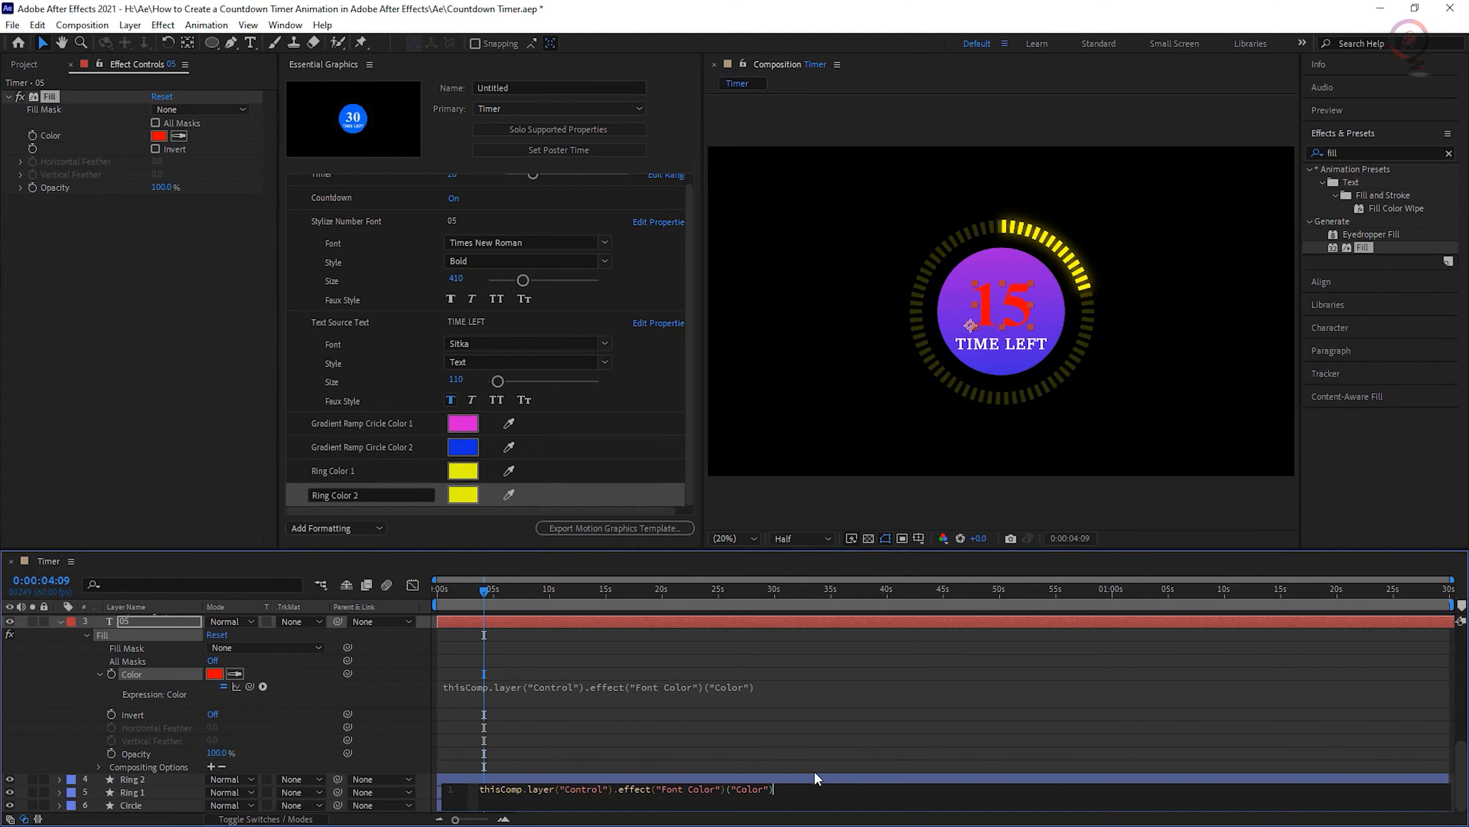
click(790, 759)
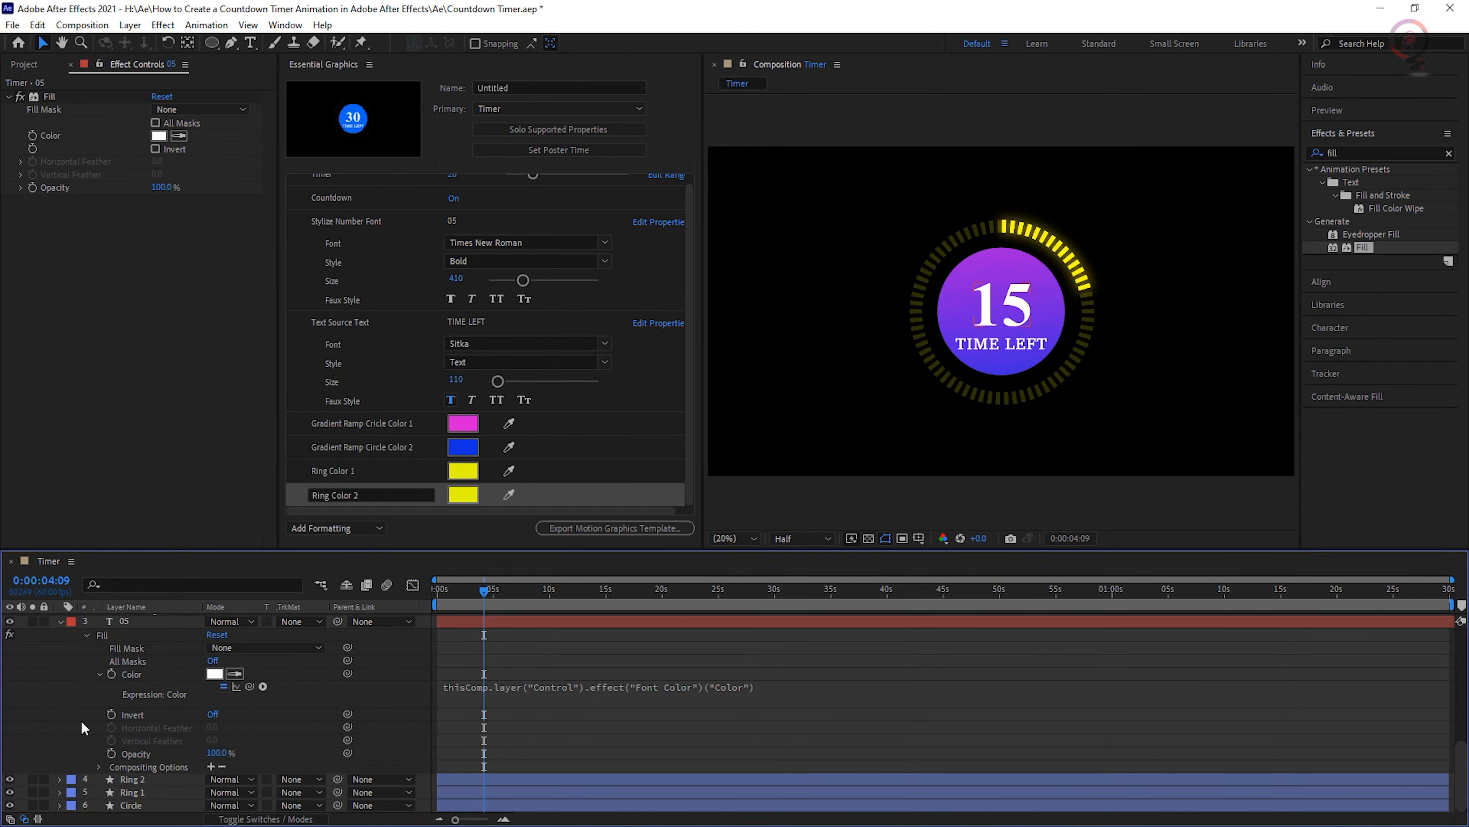
Add the Control layer's Font Color property to the Essential Graphics template beneath Ring Color 2.
scroll(80, 720, up, 10)
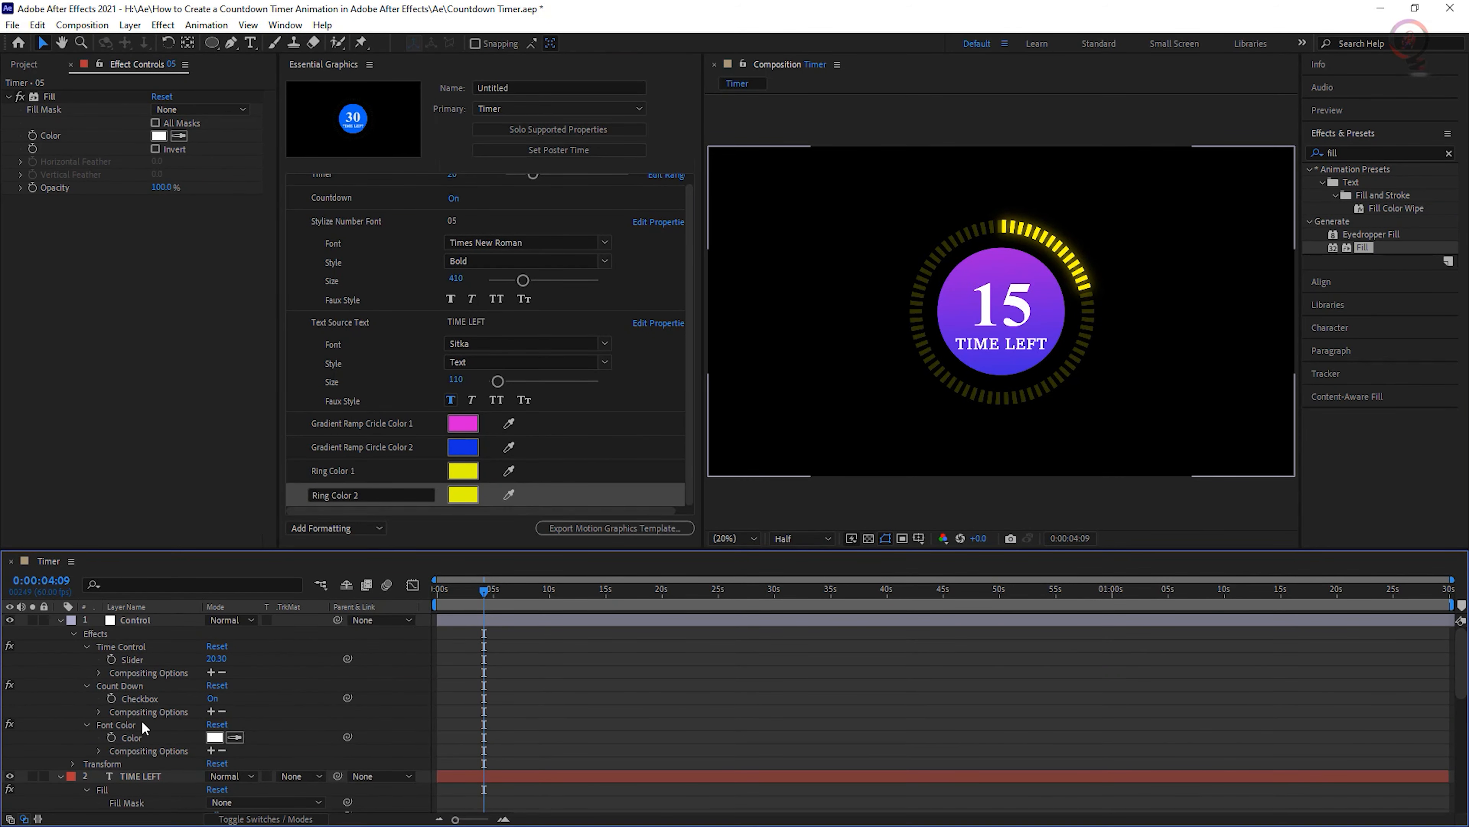
click(128, 725)
click(144, 738)
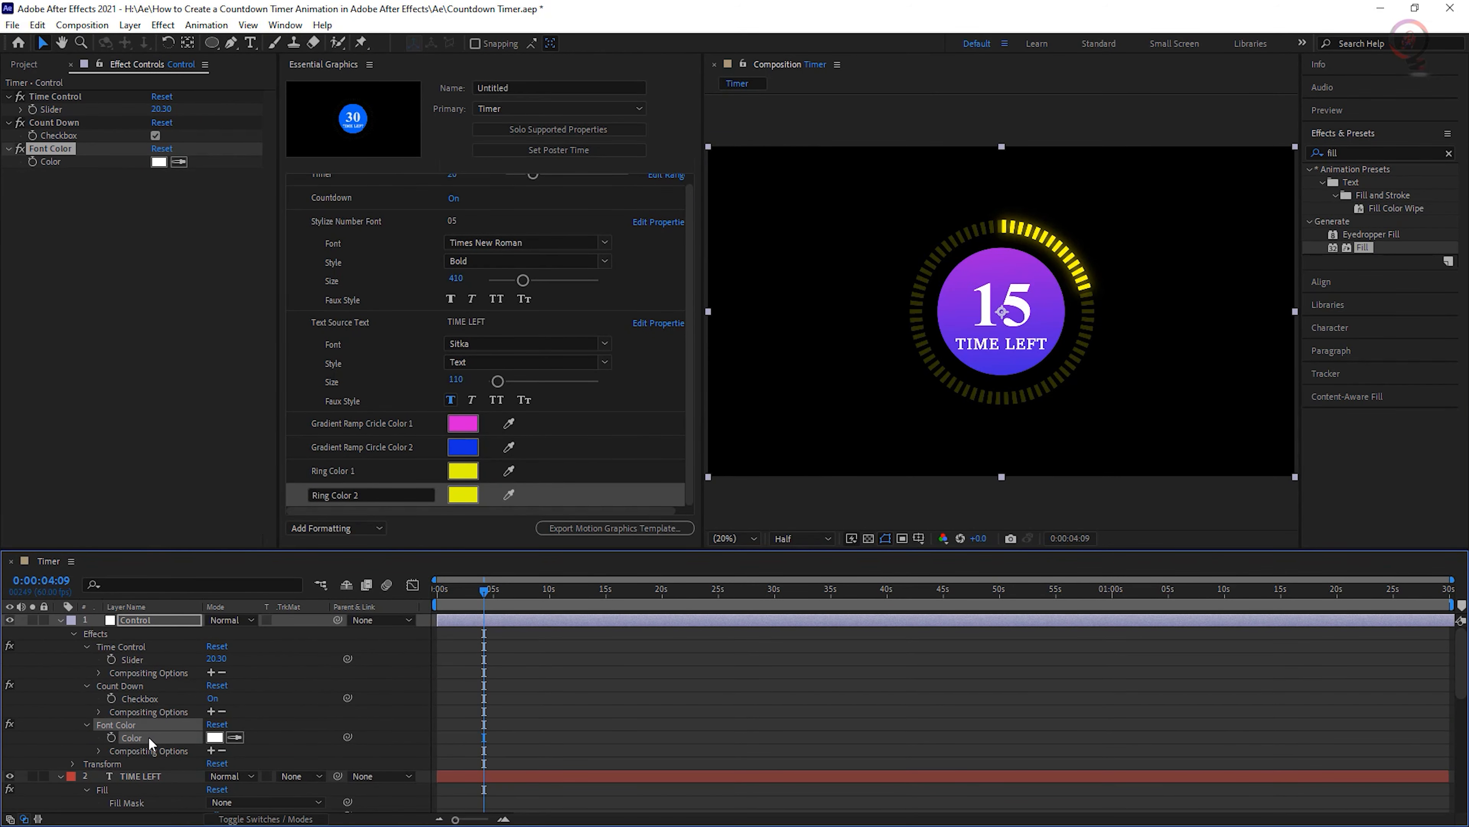
drag(145, 739, 438, 504)
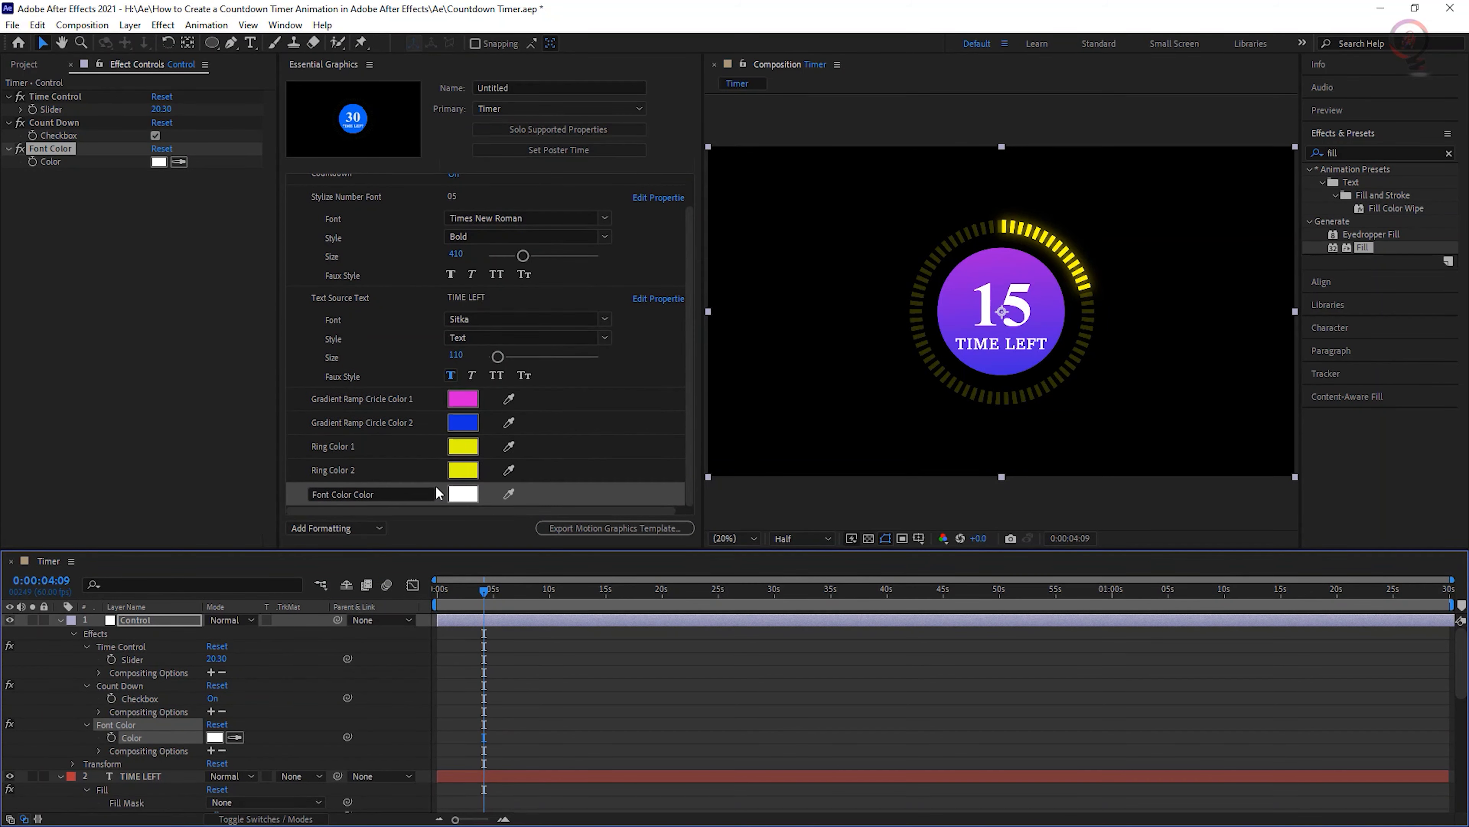
Rename the newly added template color property to "Font Color".
click(401, 494)
key(BackSpace)
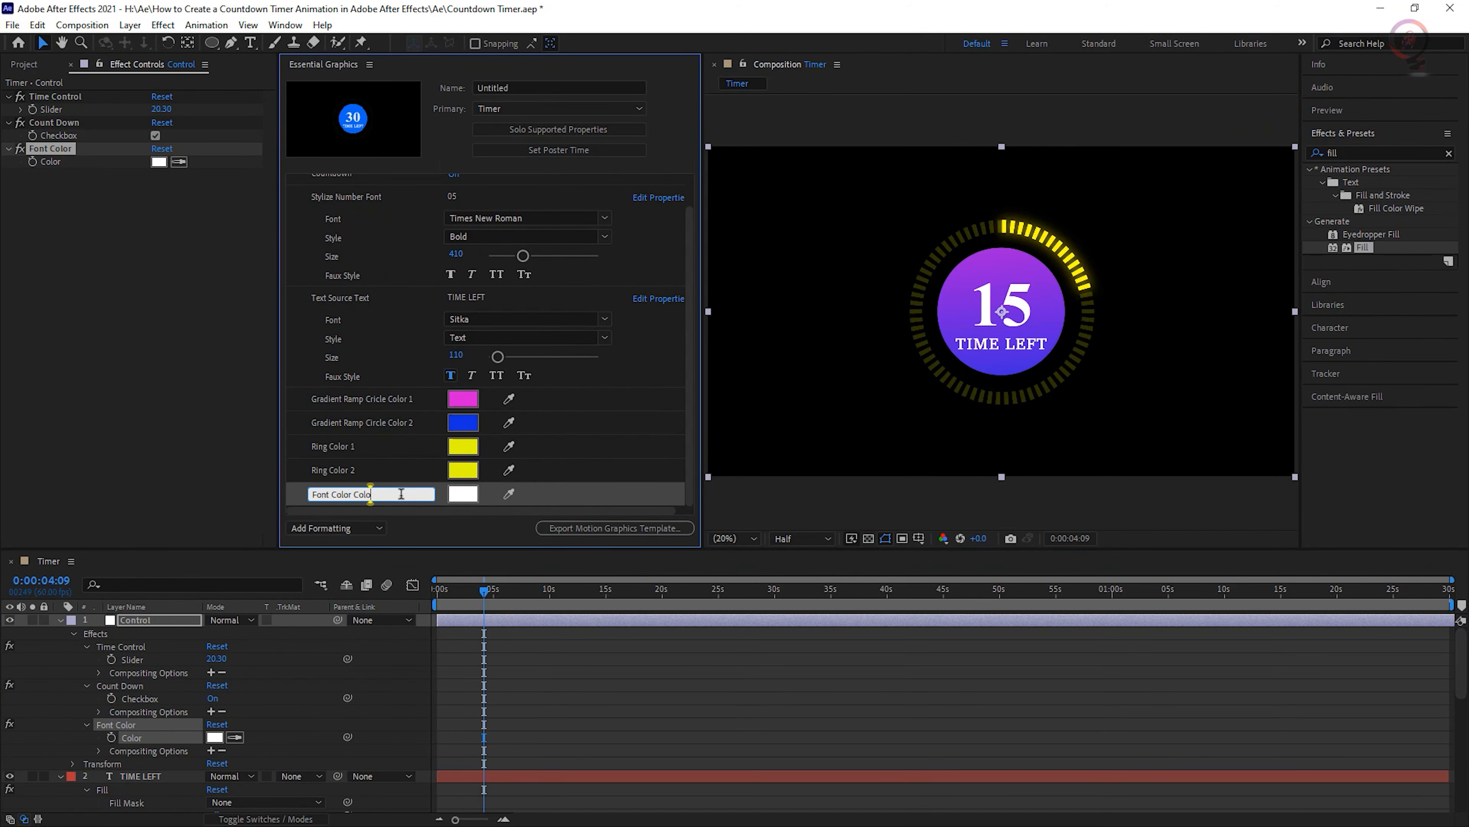
key(BackSpace)
key(BackSpace)
key(BackSpace)
key(BackSpace)
key(BackSpace)
key(BackSpace)
key(BackSpace)
key(BackSpace)
key(BackSpace)
text(ol)
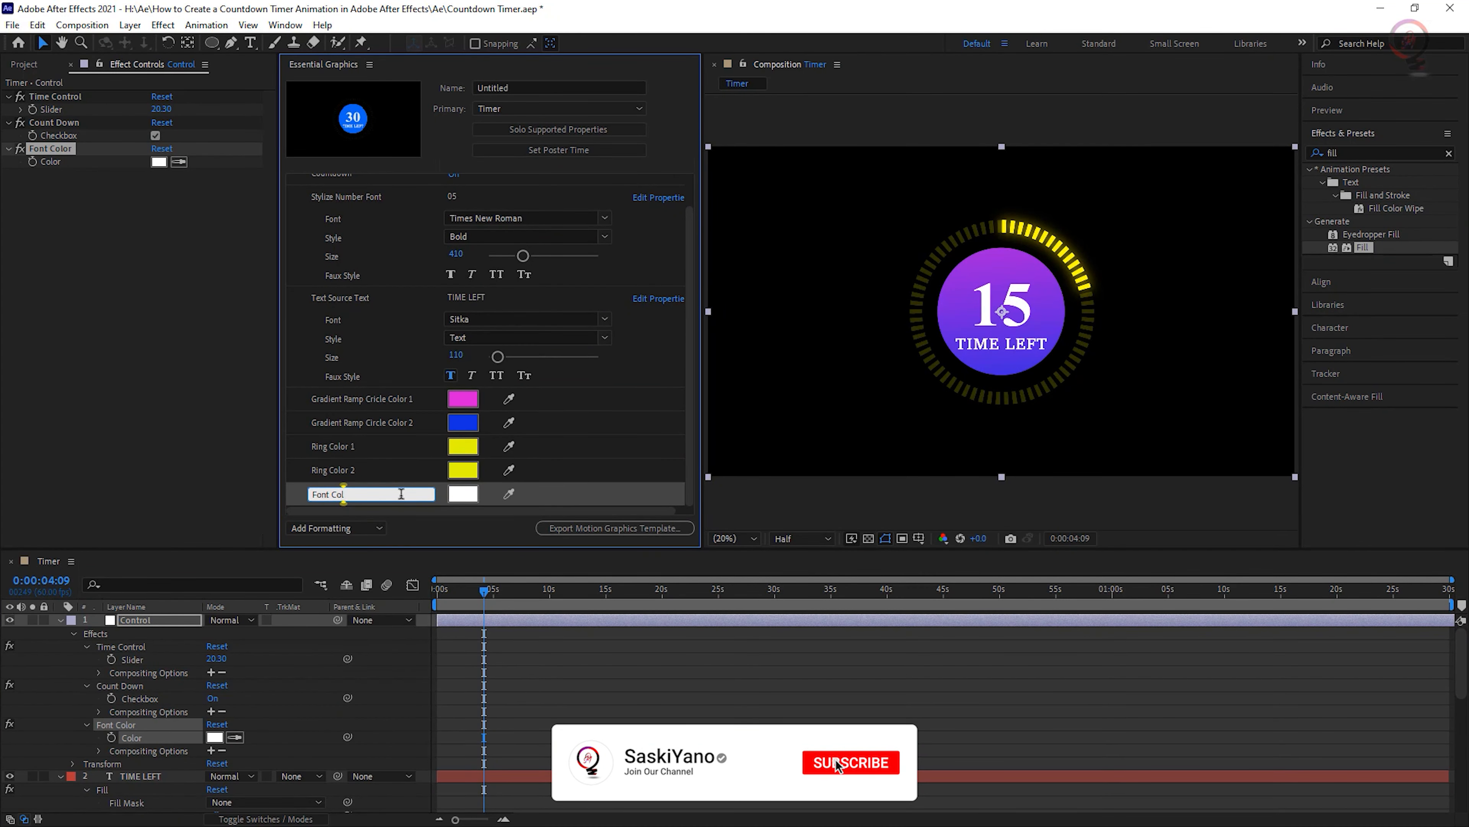
text(or)
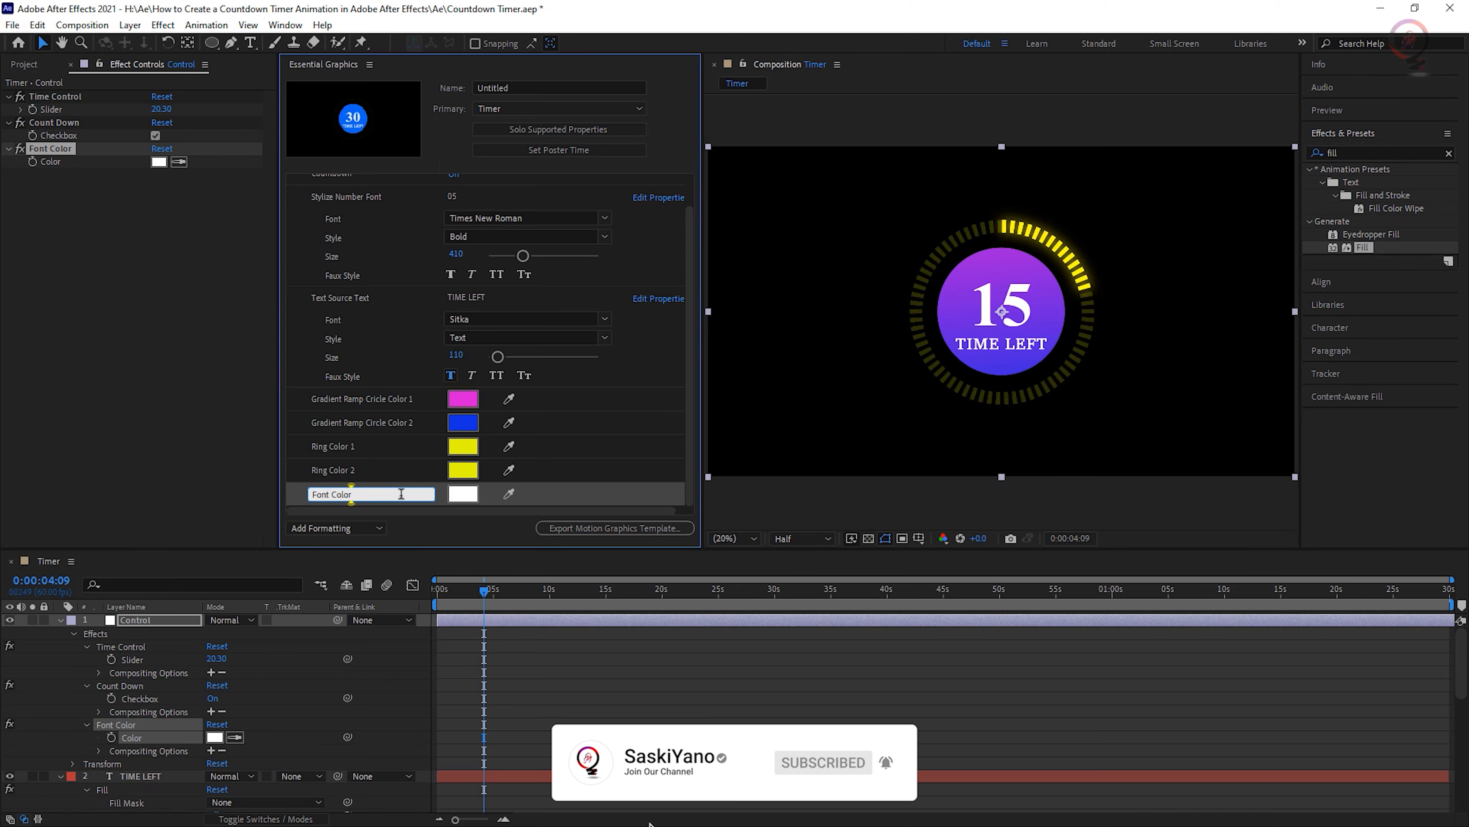
key(Return)
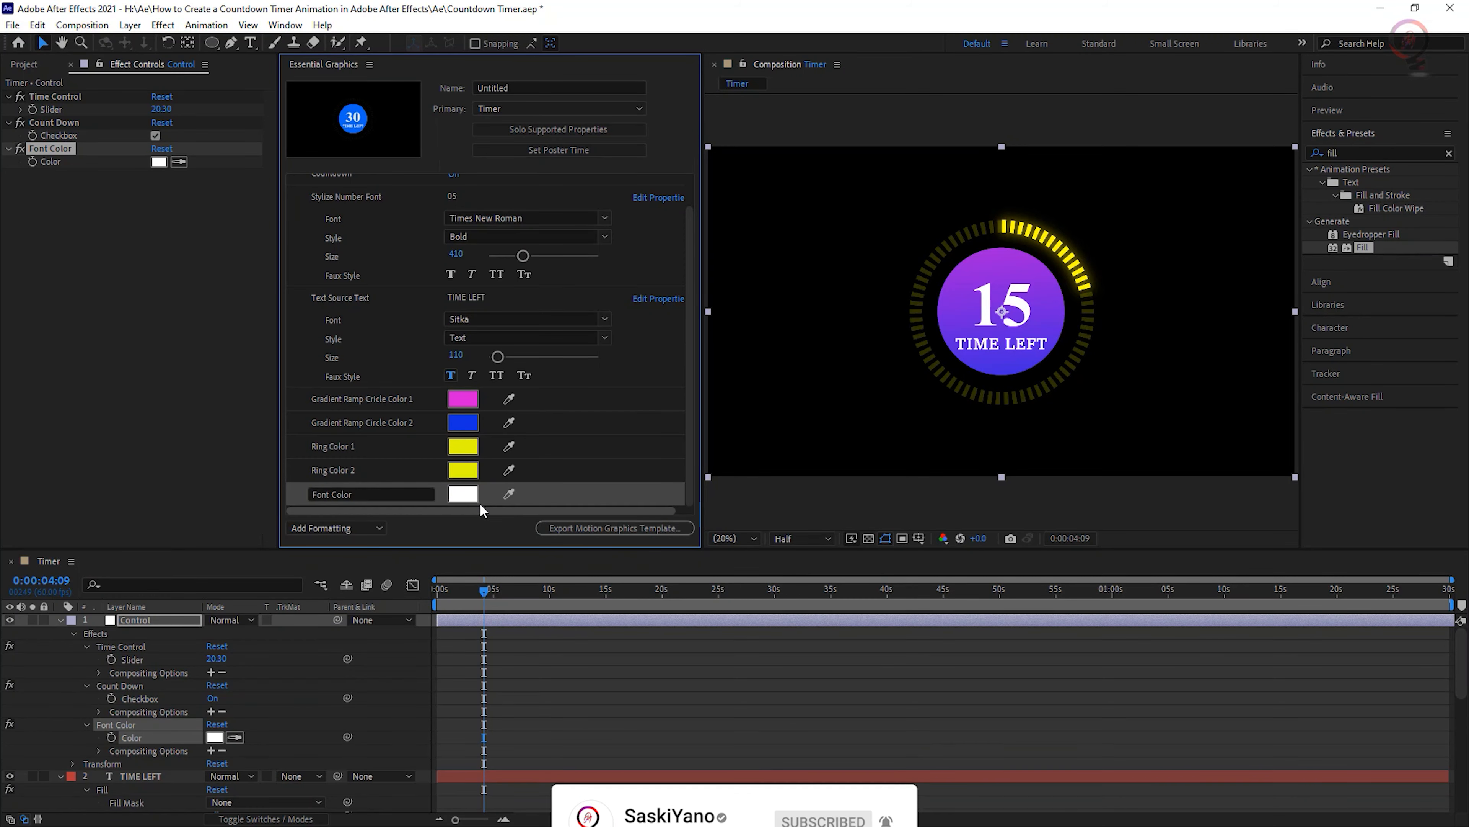
Test the template's Font Color control by sampling the ring's yellow and setting it back to white.
click(509, 495)
click(471, 466)
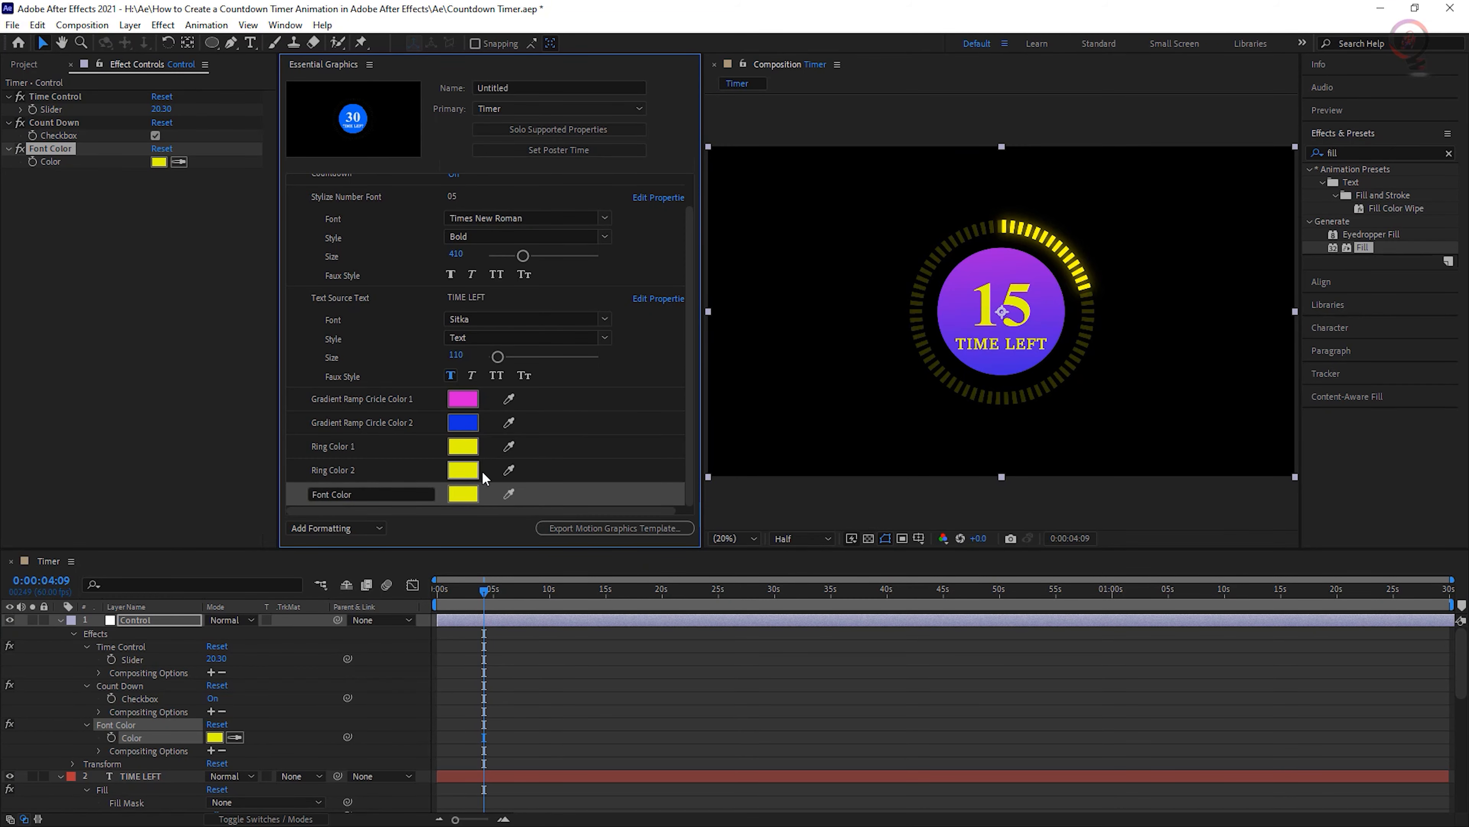
click(466, 494)
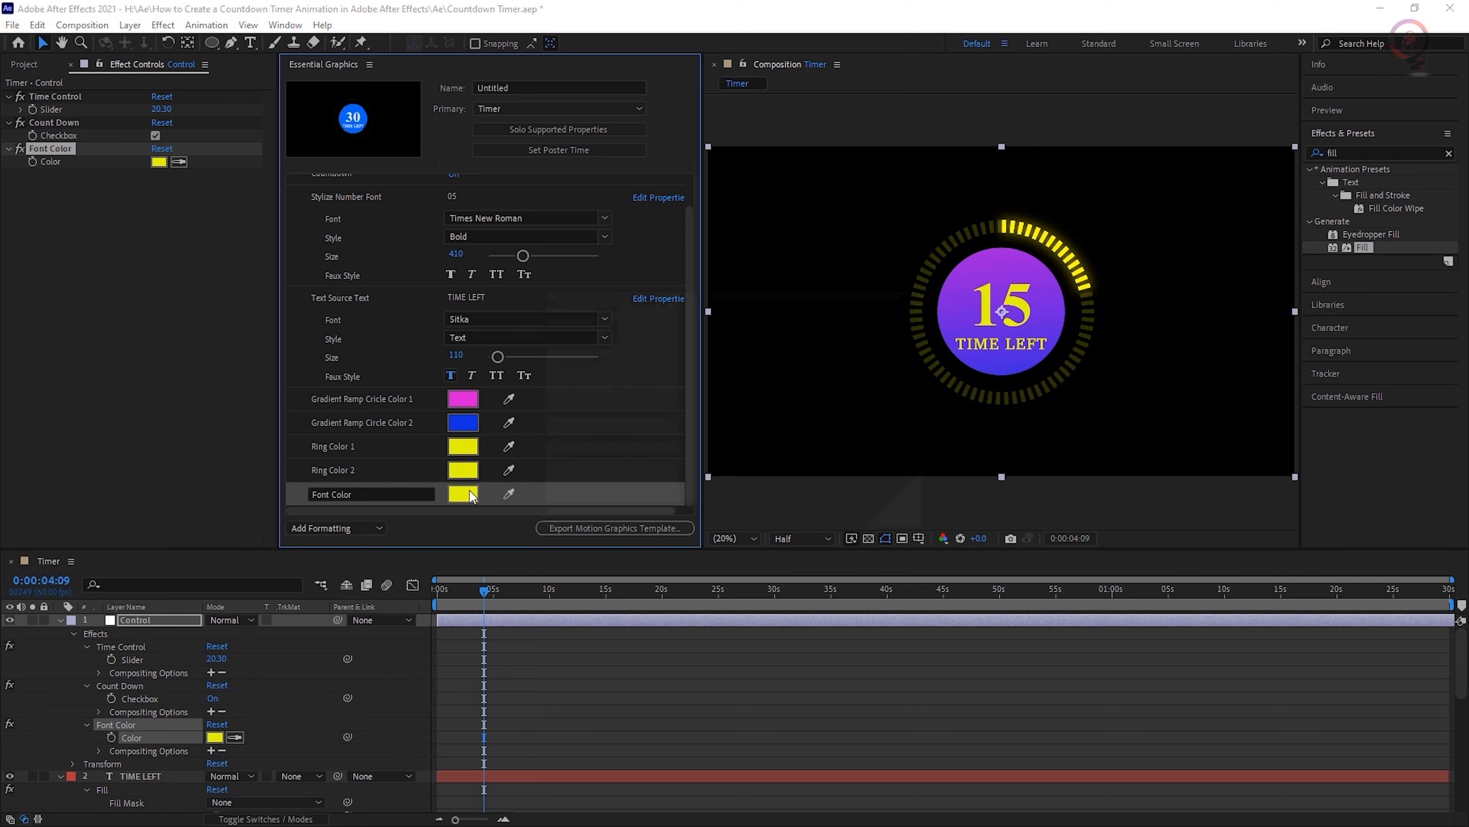
click(559, 327)
click(887, 327)
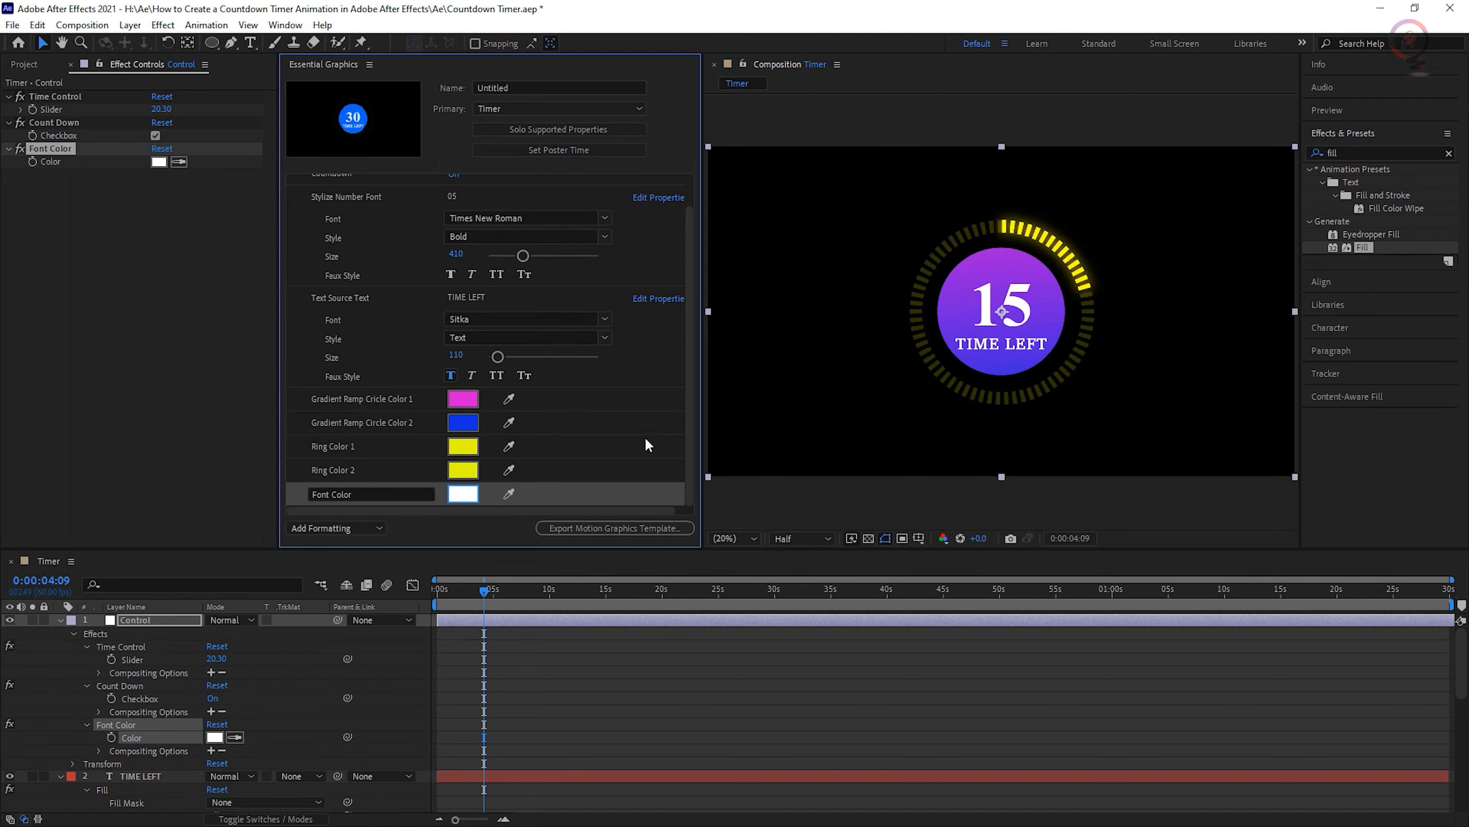
Give the Essential Graphics area slightly more height and collapse the Control, TIME LEFT and 05 layers.
drag(468, 549, 470, 567)
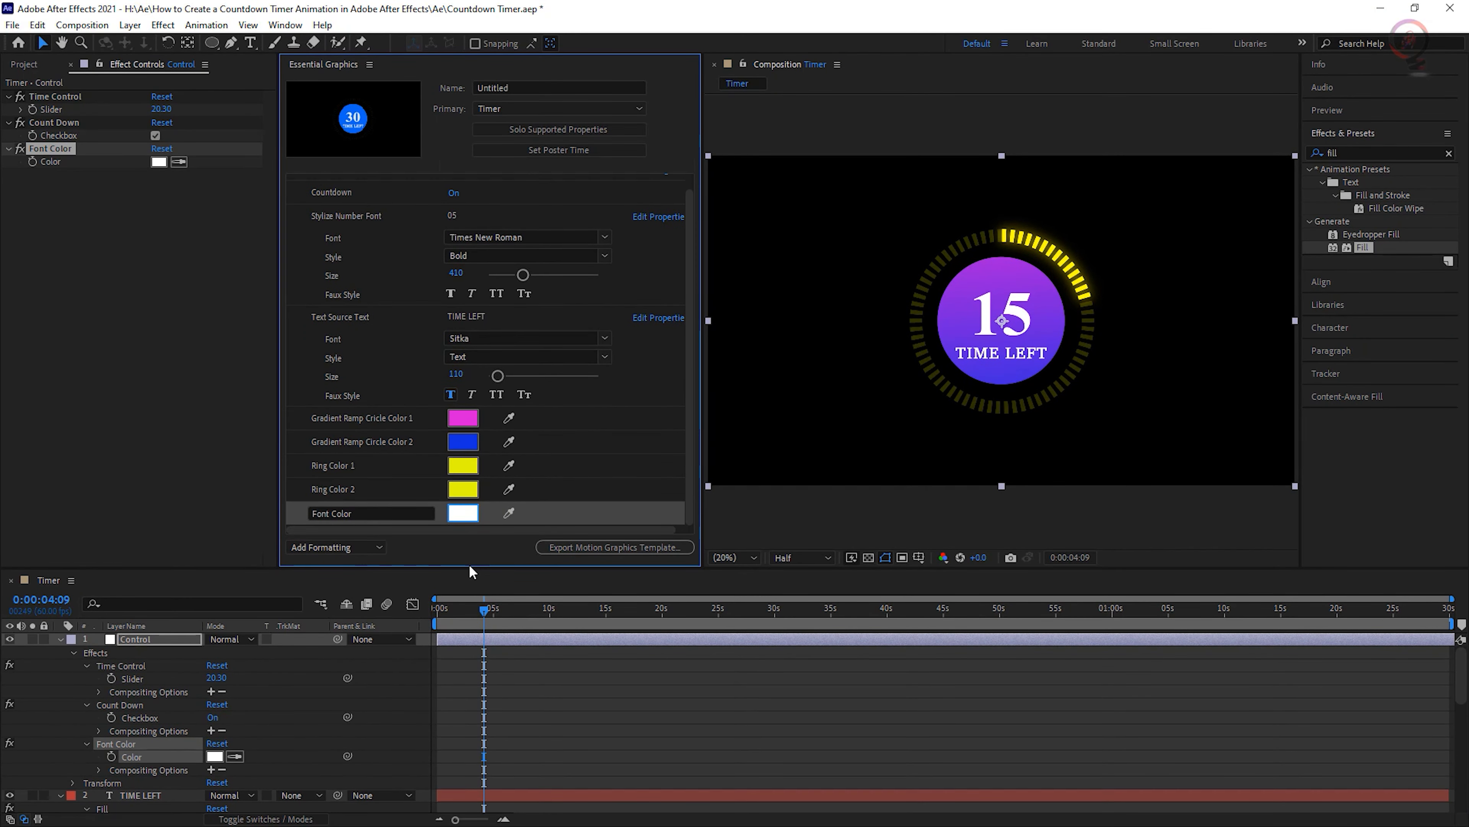
click(62, 644)
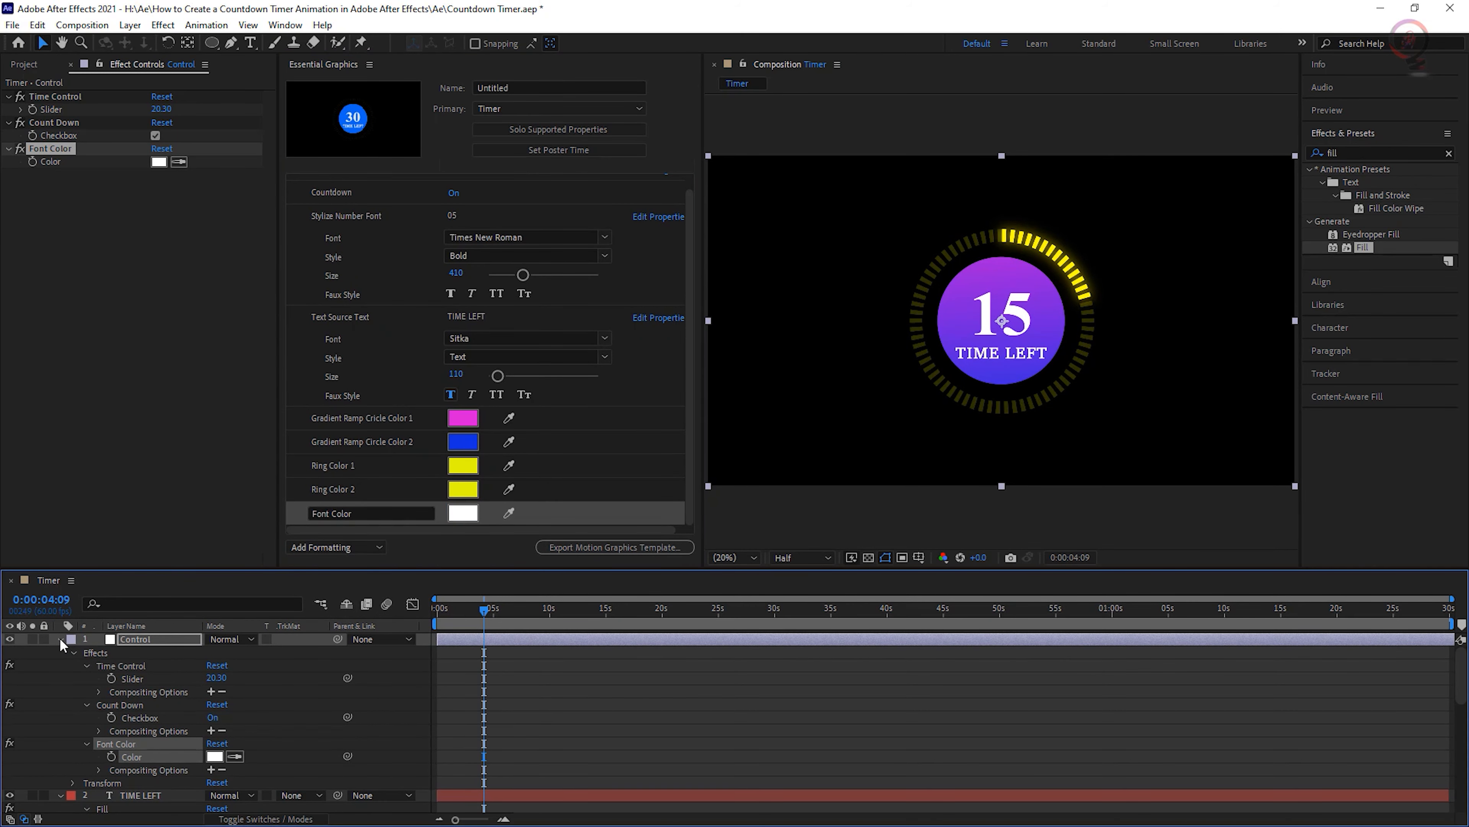
click(60, 640)
click(61, 652)
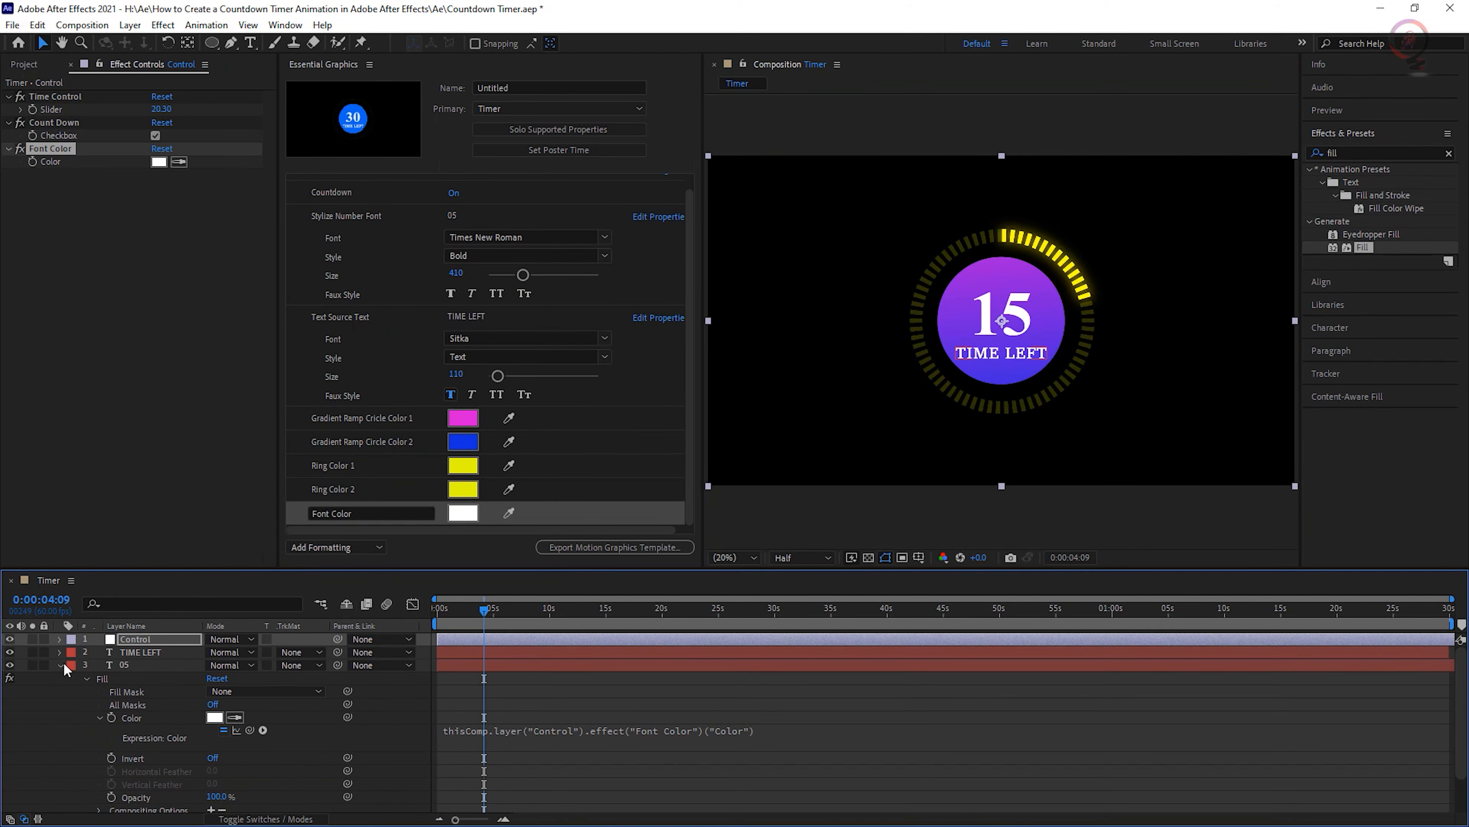
click(62, 664)
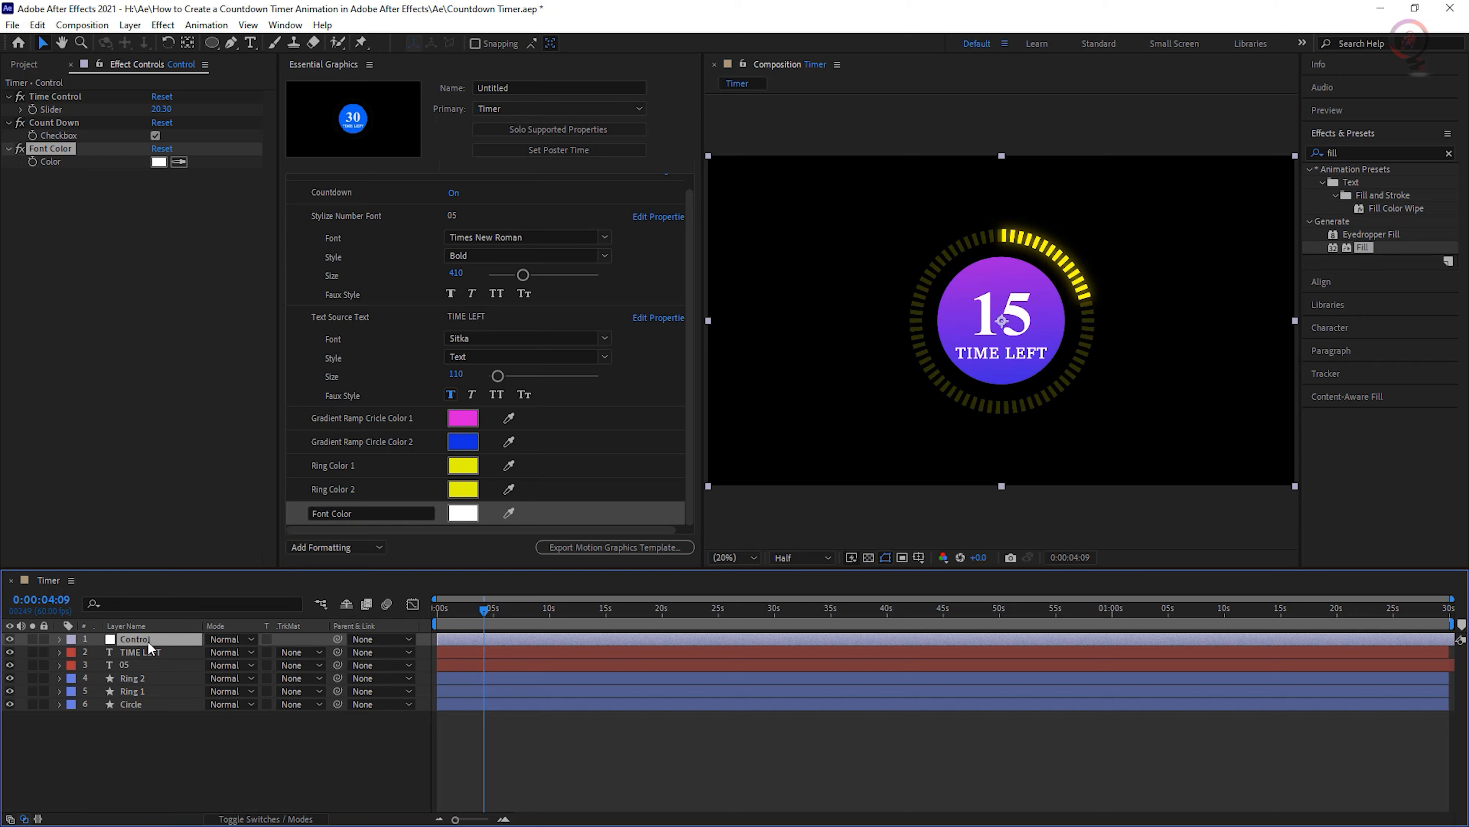
Search the effects for "slider" and apply a Slider Control to the Control layer.
click(1337, 152)
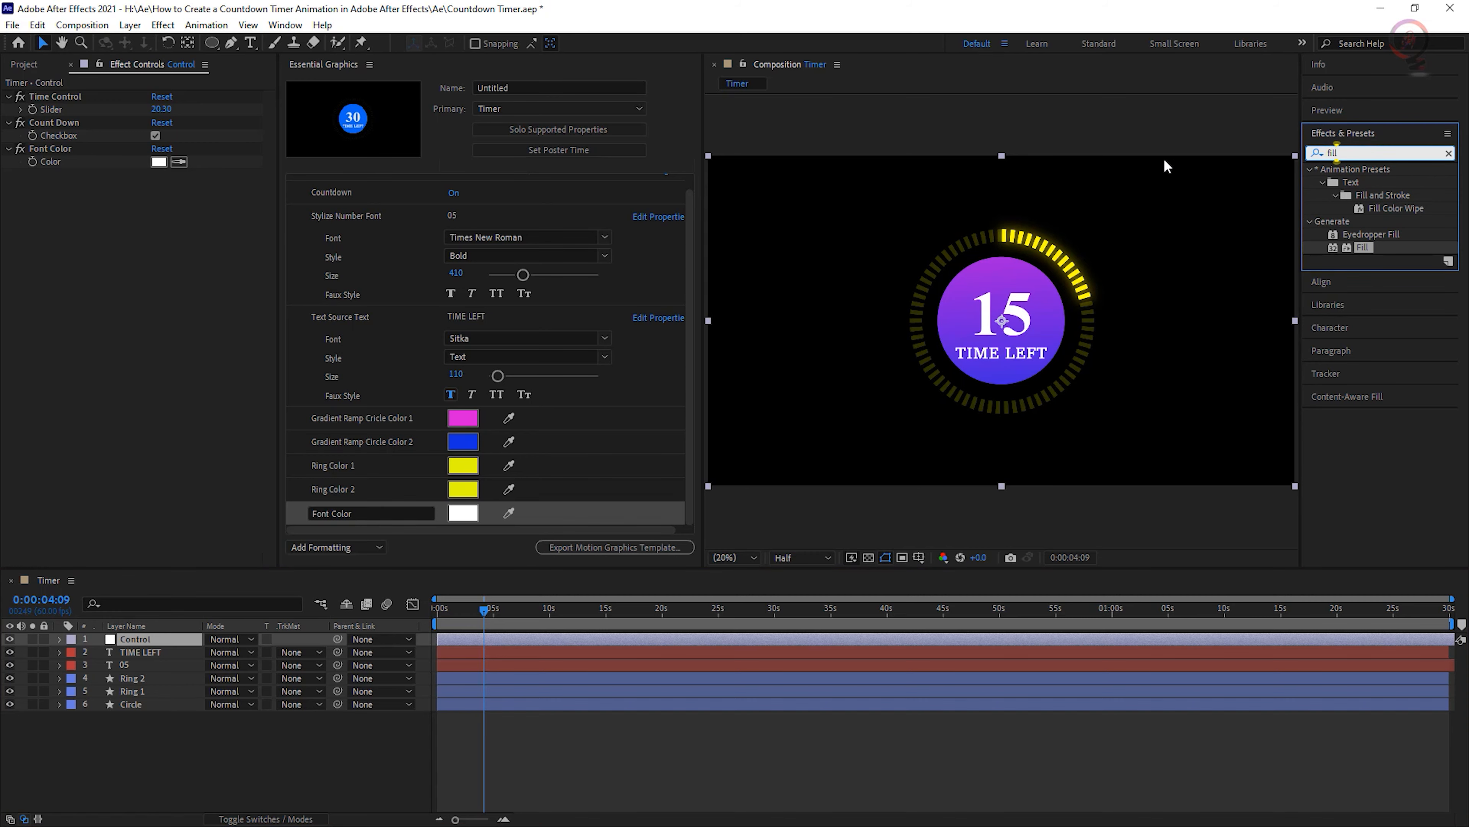
key(BackSpace)
key(BackSpace)
key(BackSpace)
text(sl)
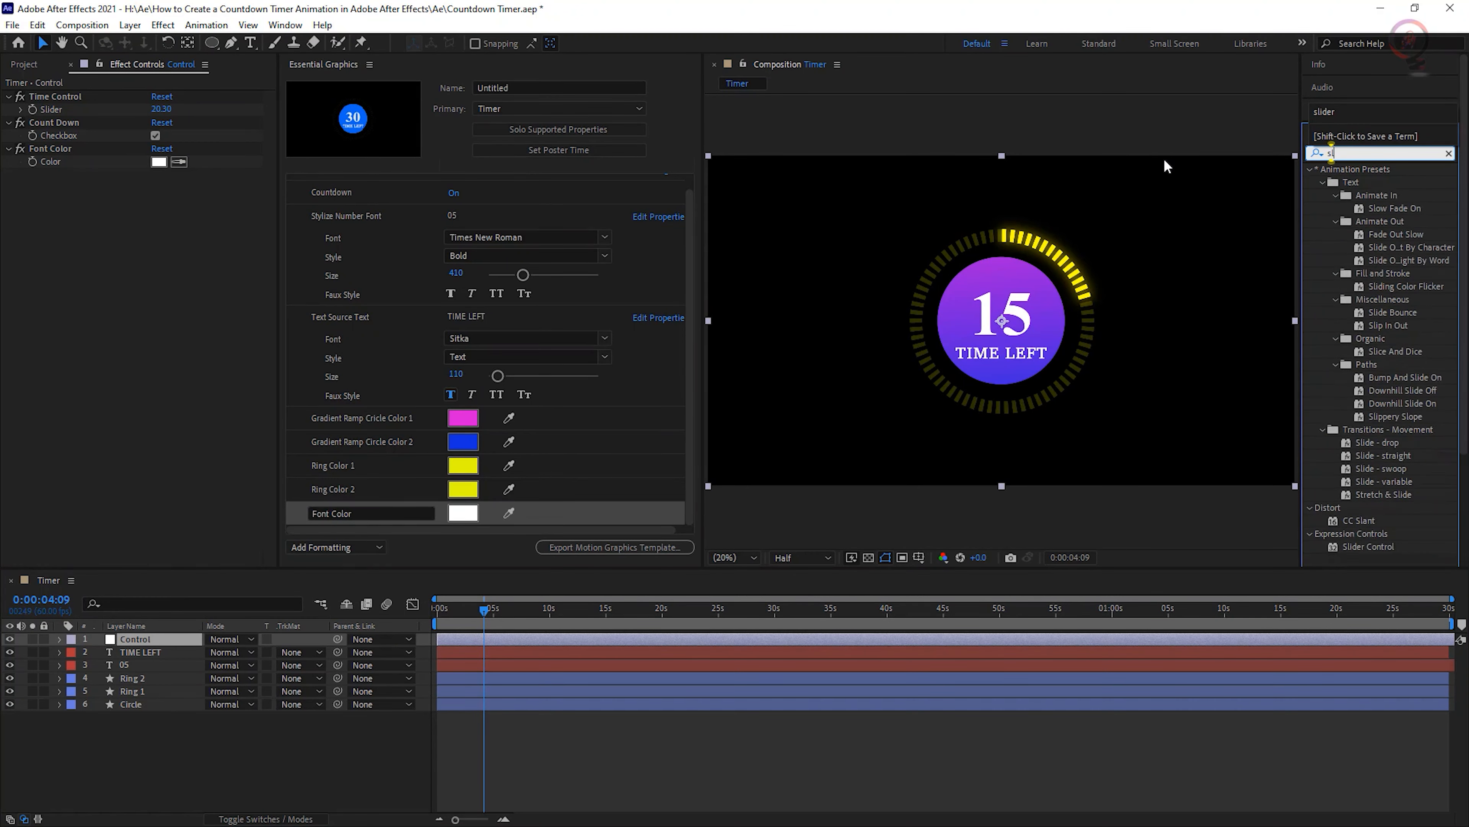
text(ider)
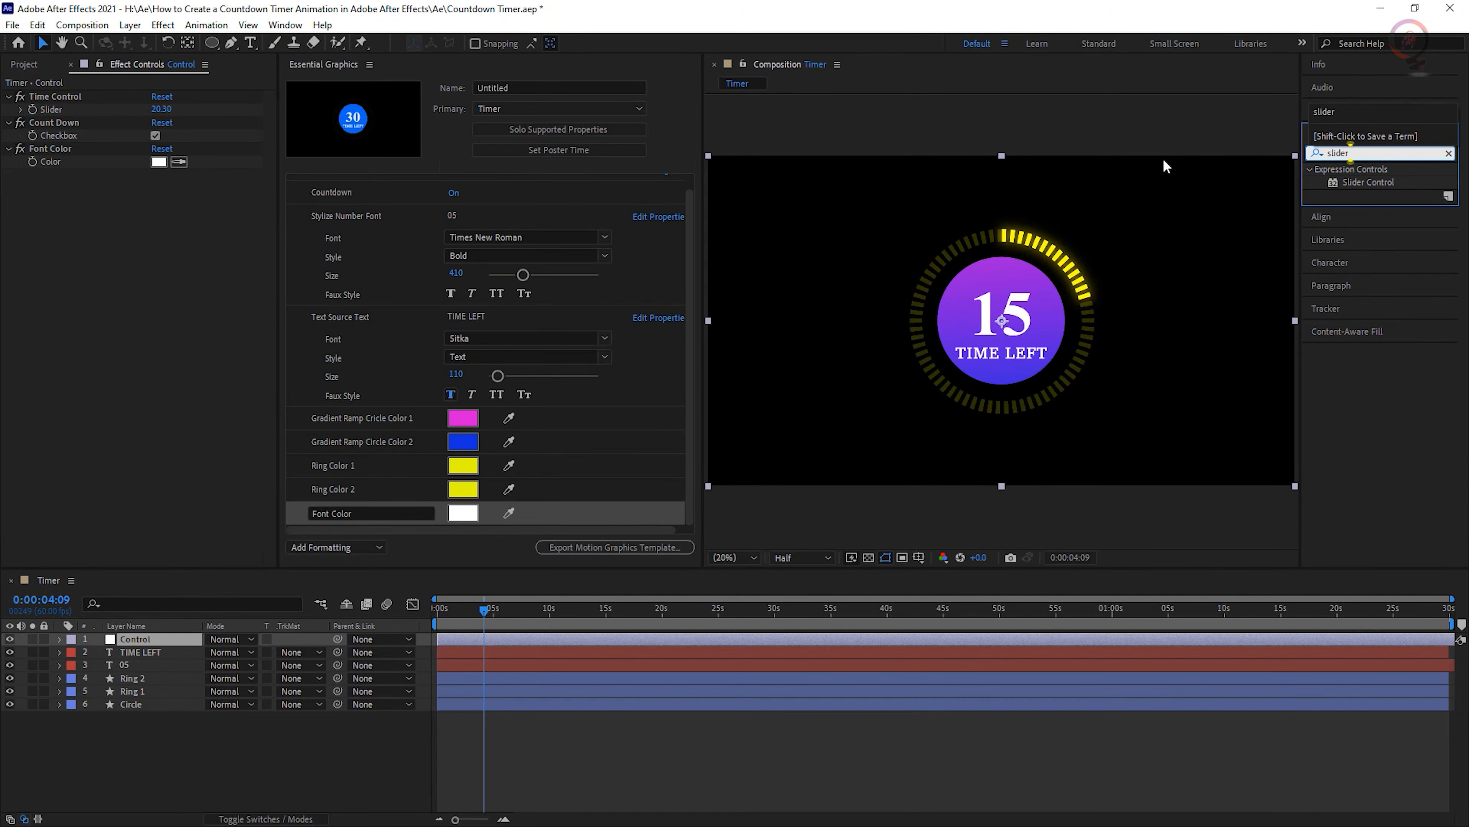
drag(1391, 182, 168, 647)
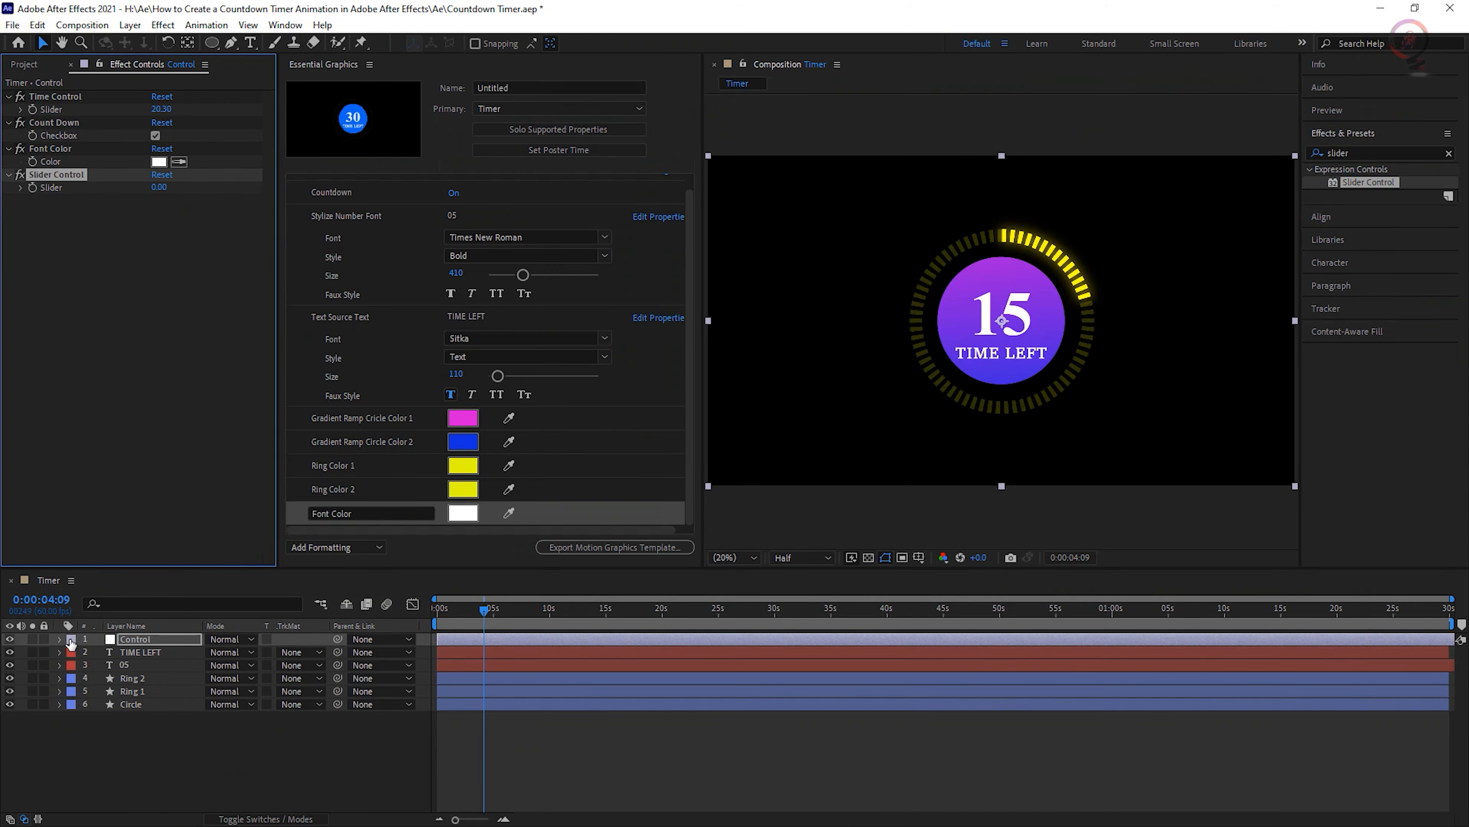
Rename the Control layer's new Slider Control effect to "Dash Width".
click(59, 640)
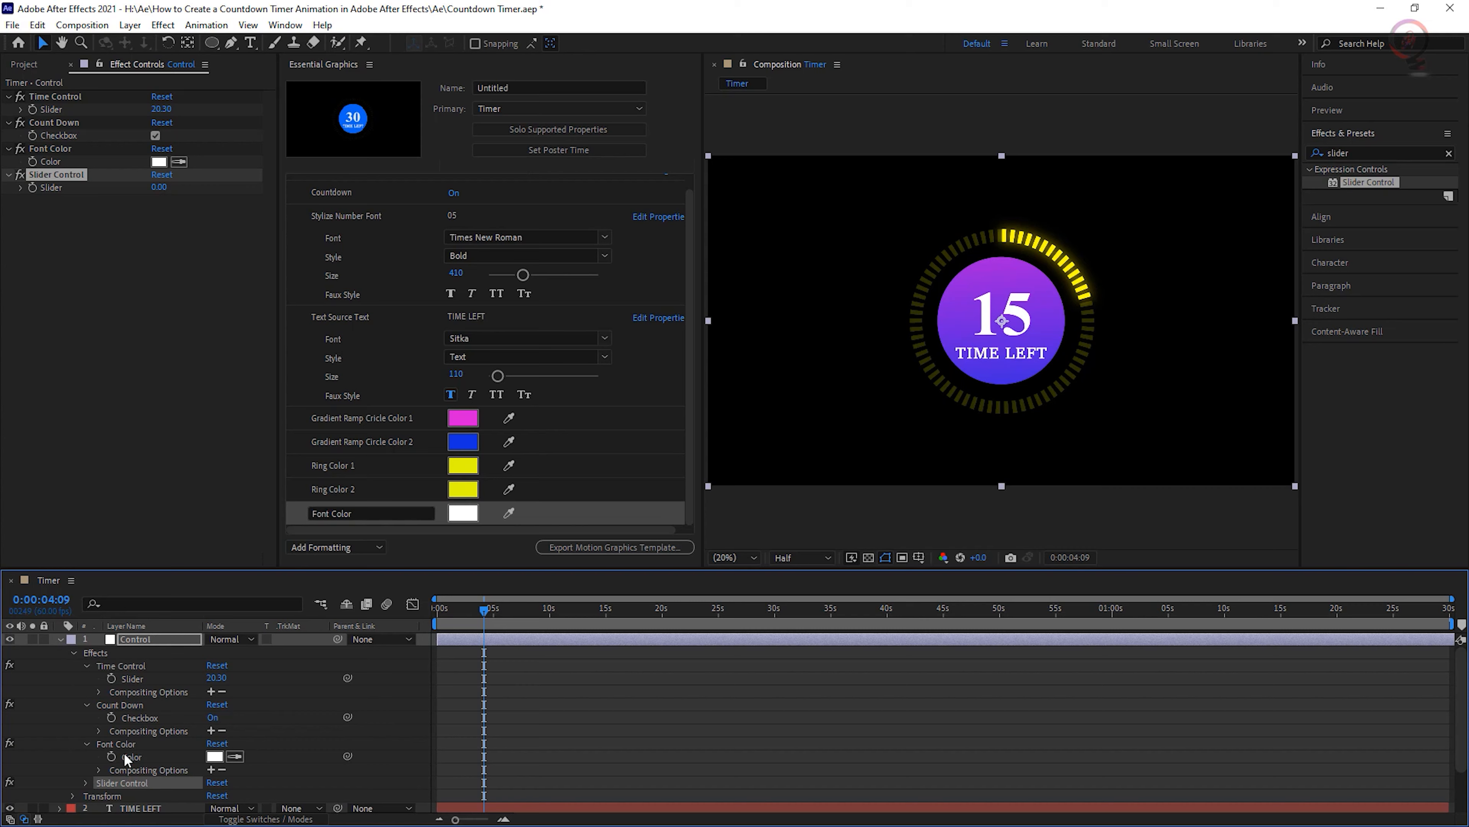
scroll(126, 752, down, 3)
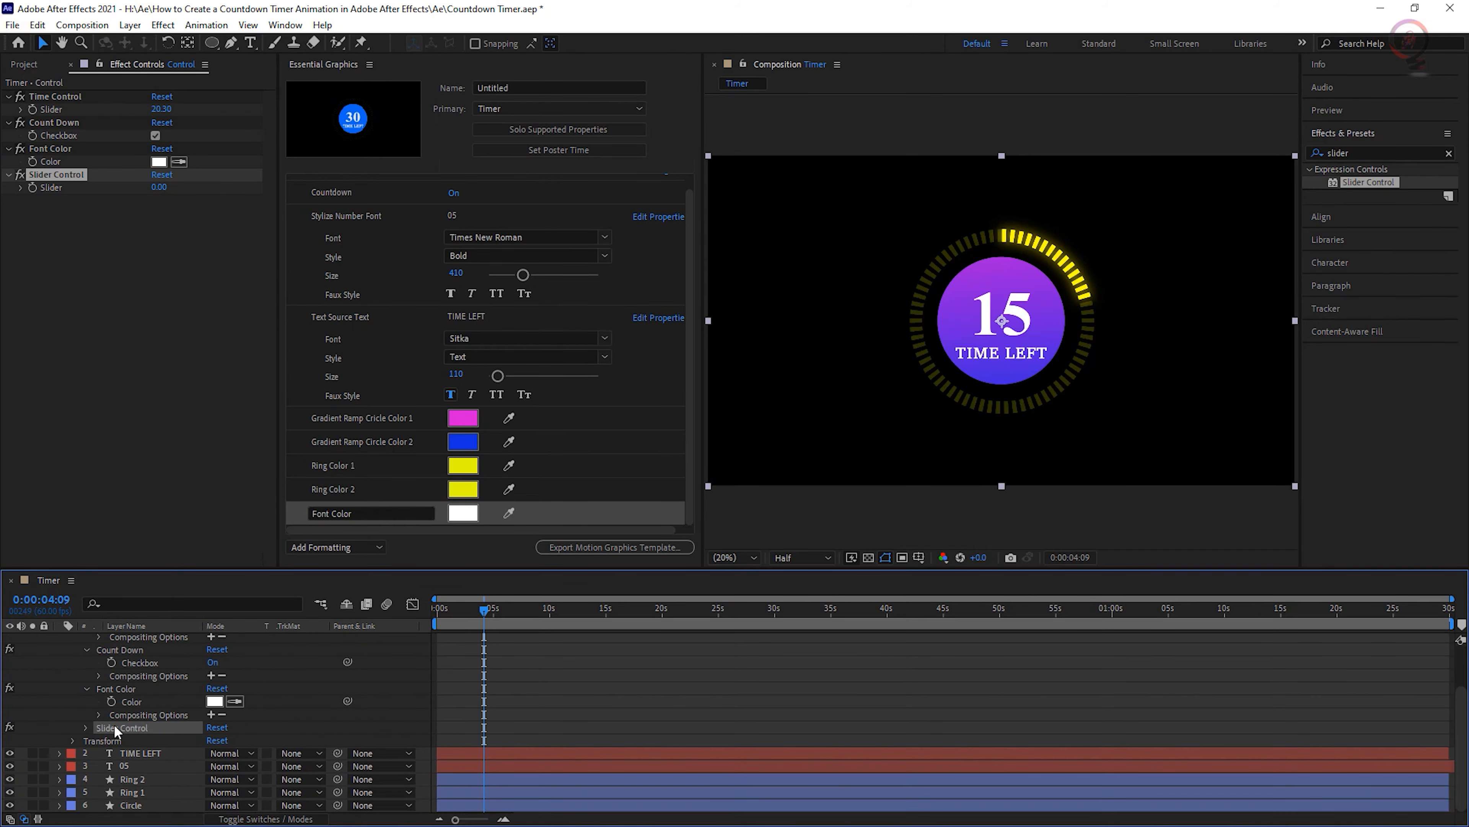
key(Return)
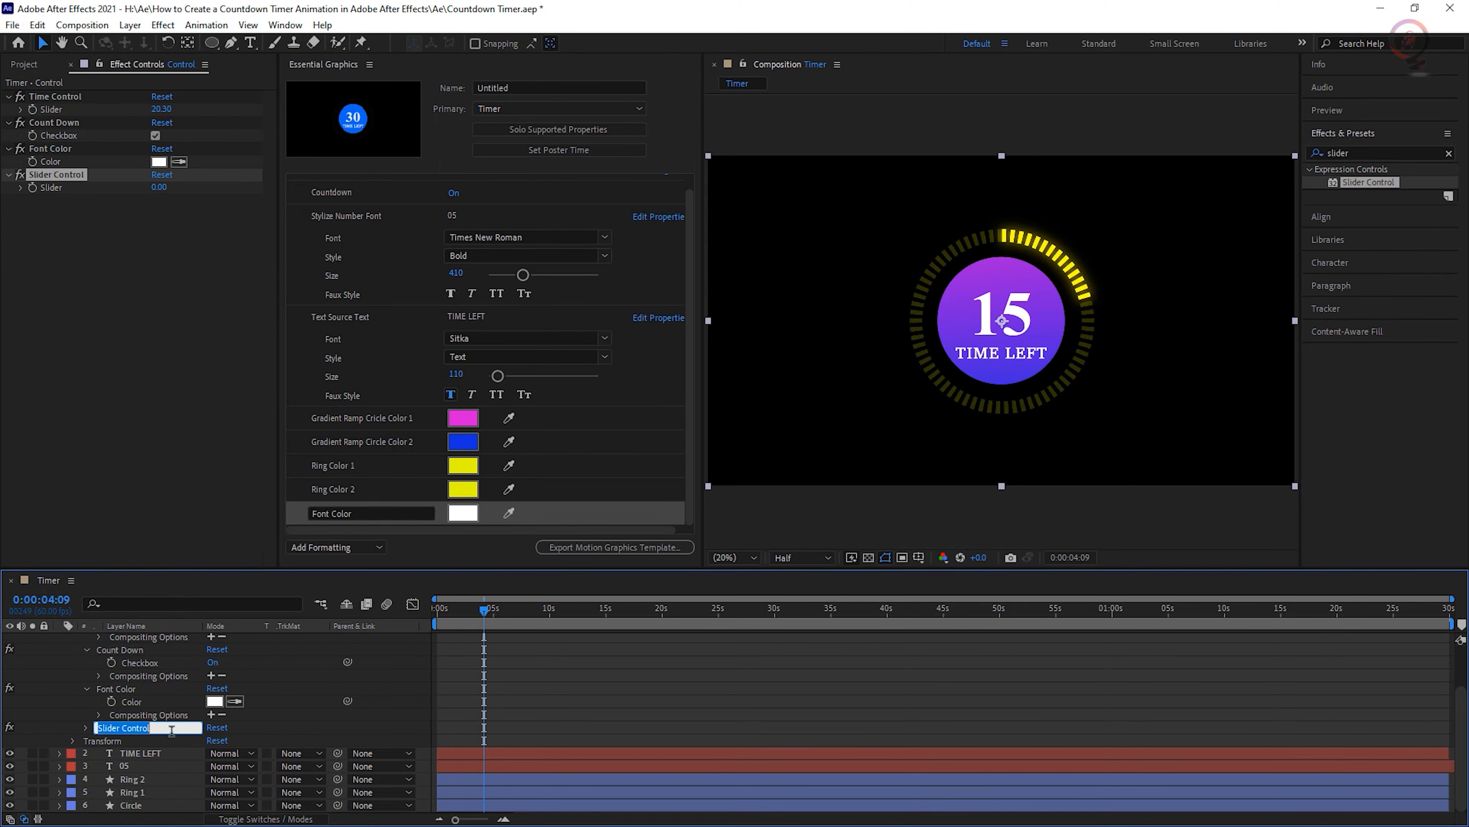
text(Dash Width)
key(Return)
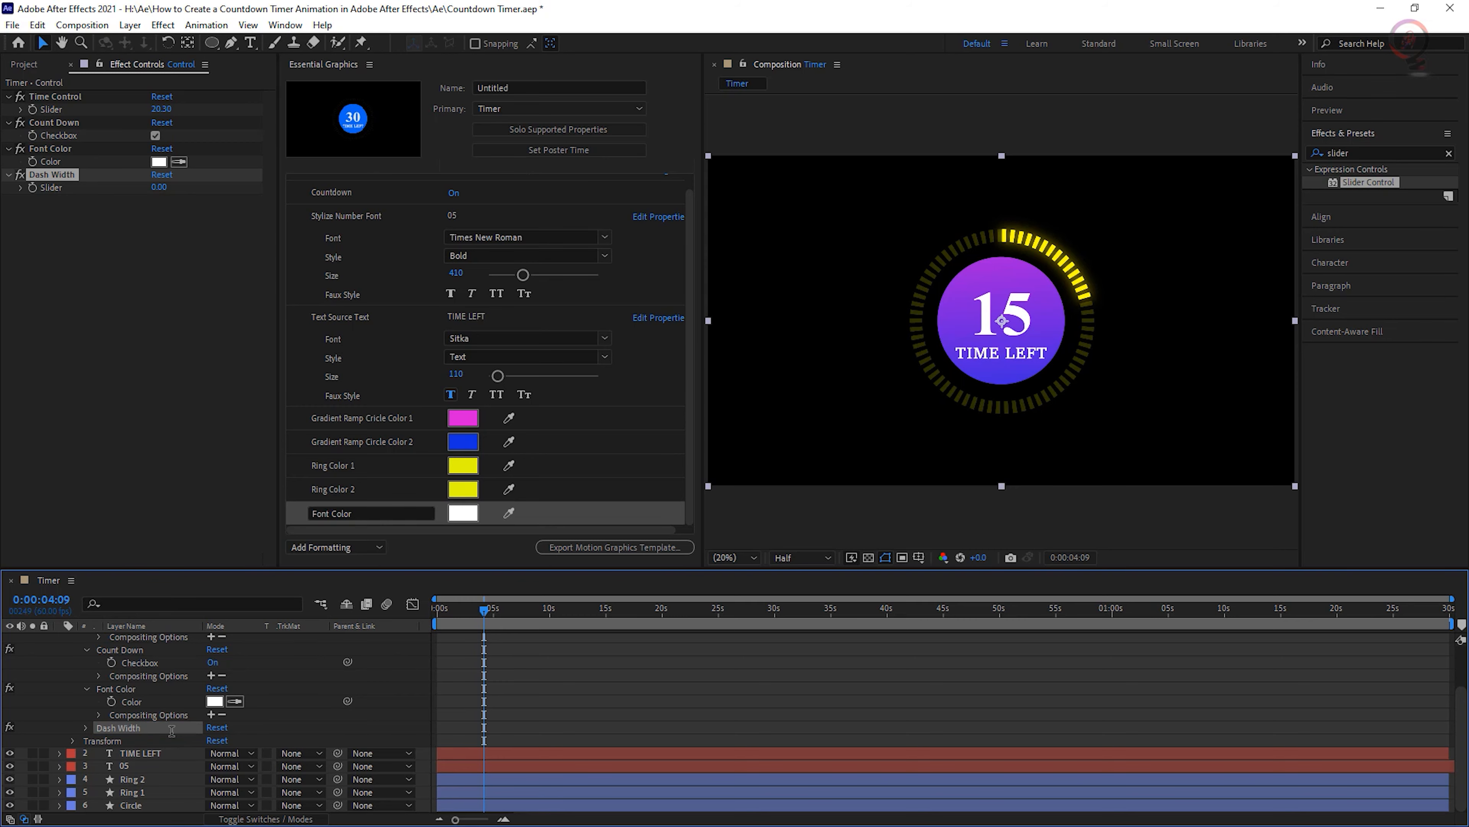
Expand the Dash Width effect and the Ring 2 layer, and enlarge the timeline area's height.
click(85, 728)
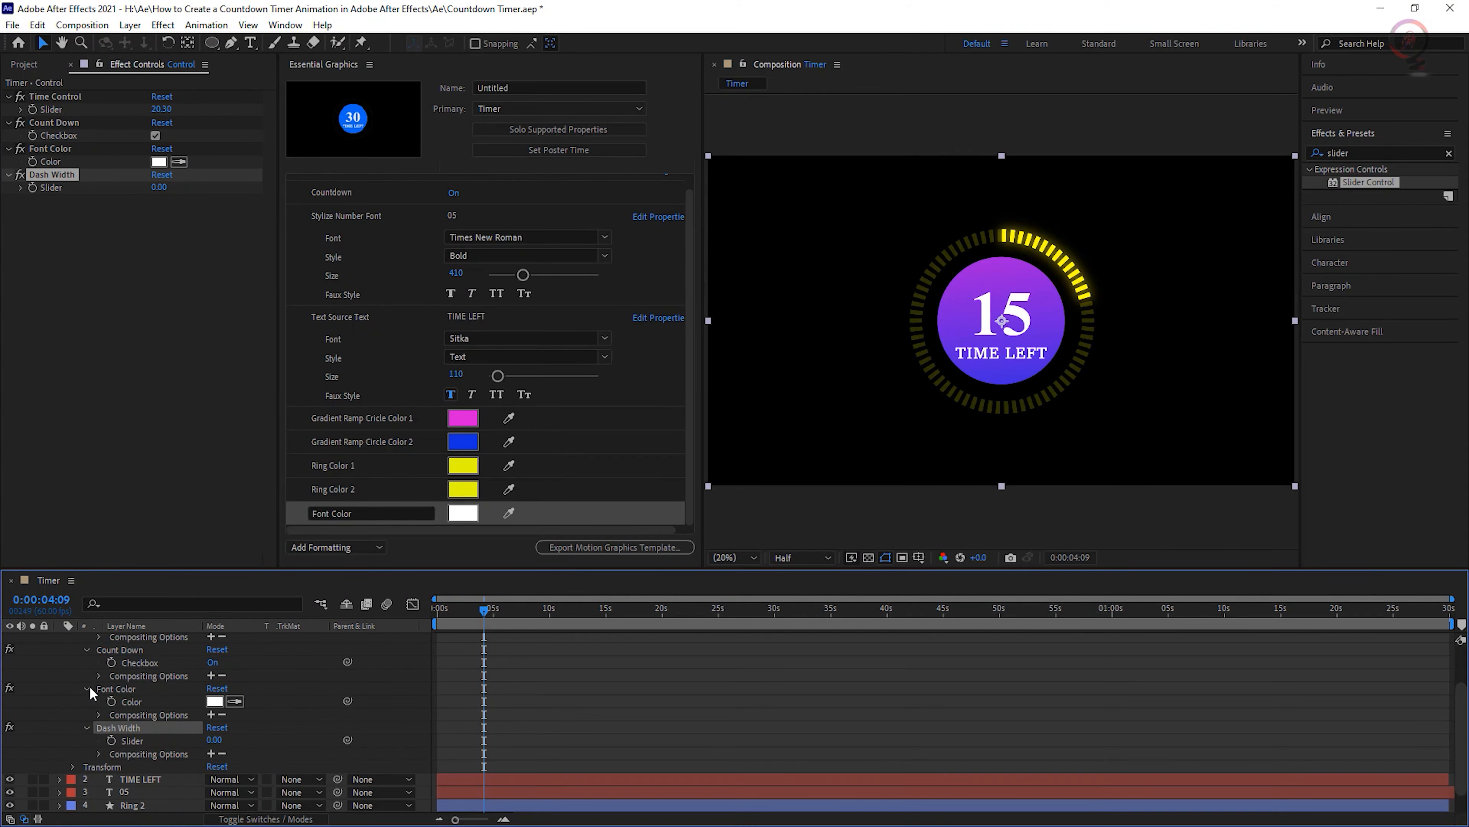
scroll(61, 697, down, 1)
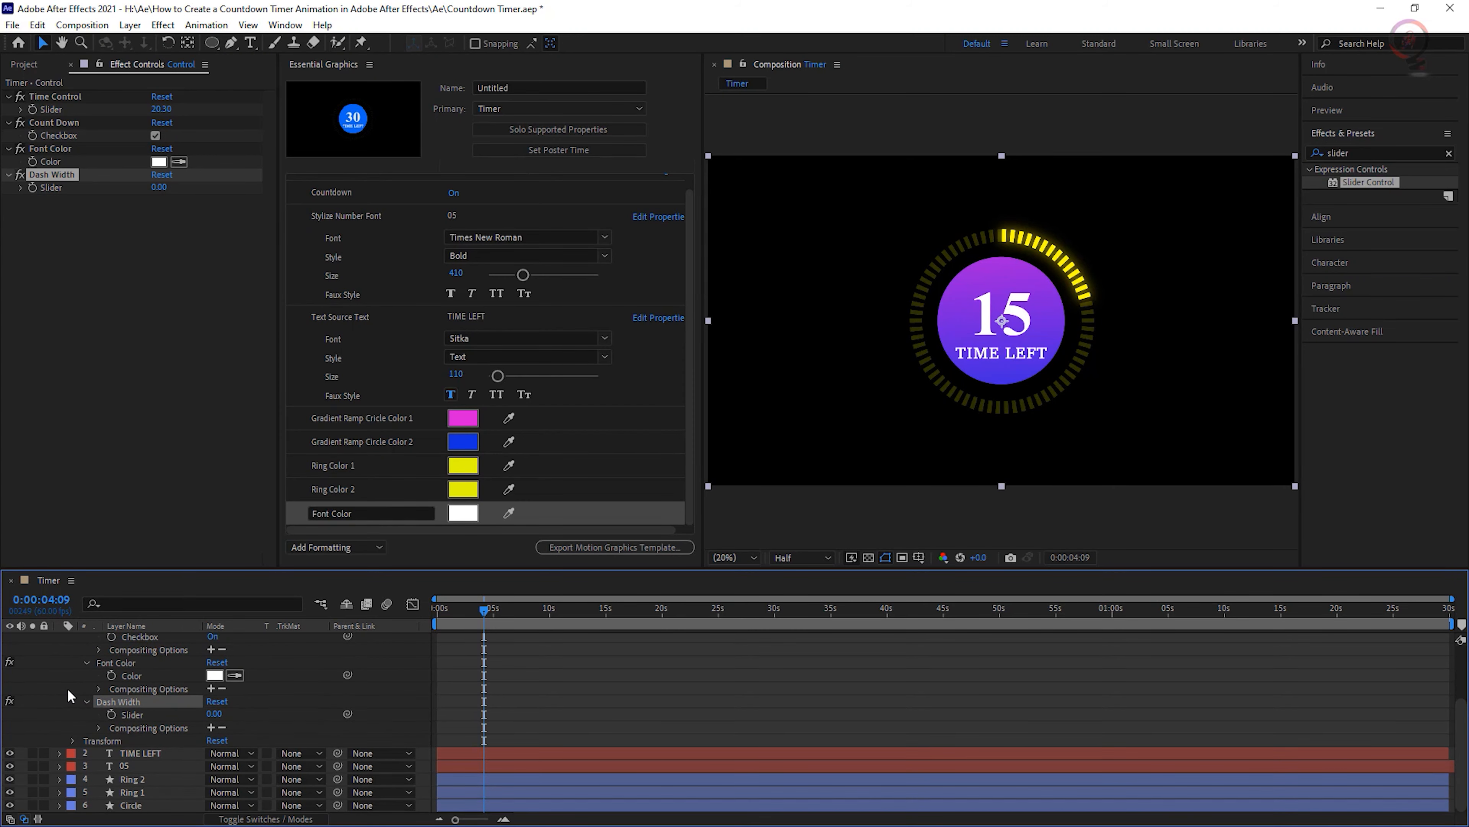
click(84, 779)
click(58, 778)
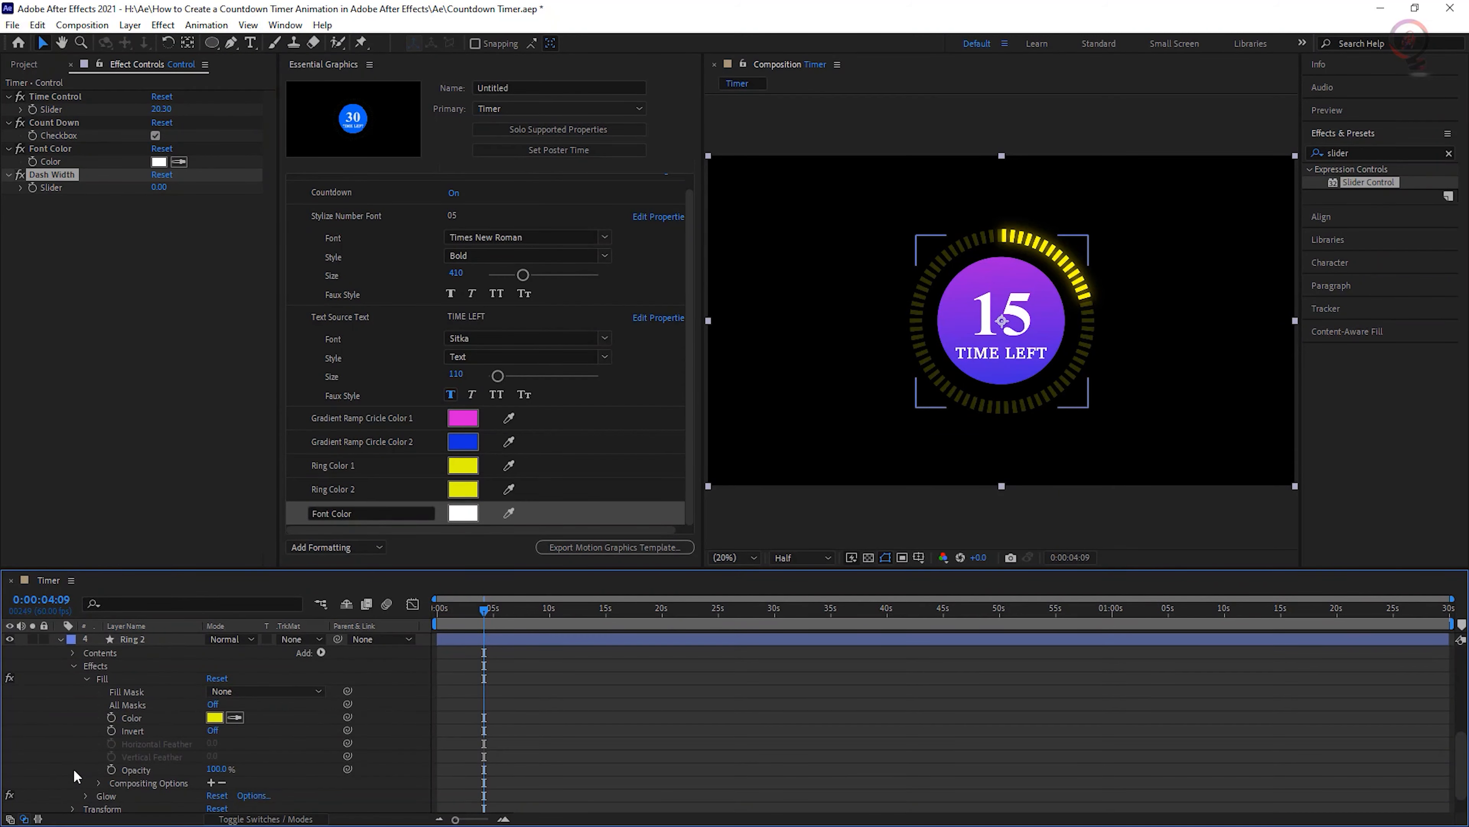
click(87, 676)
scroll(87, 675, up, 4)
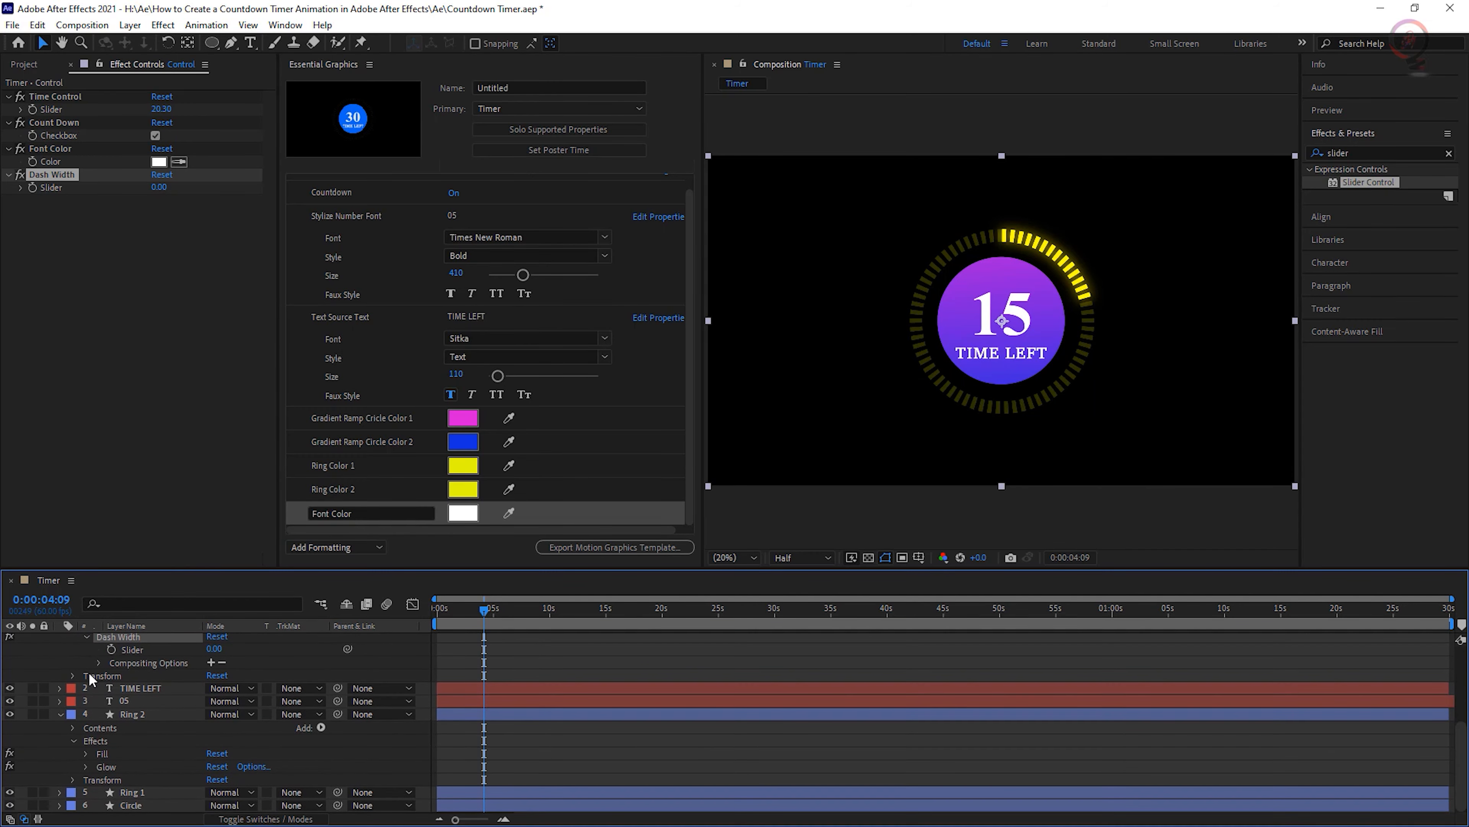
scroll(73, 709, up, 2)
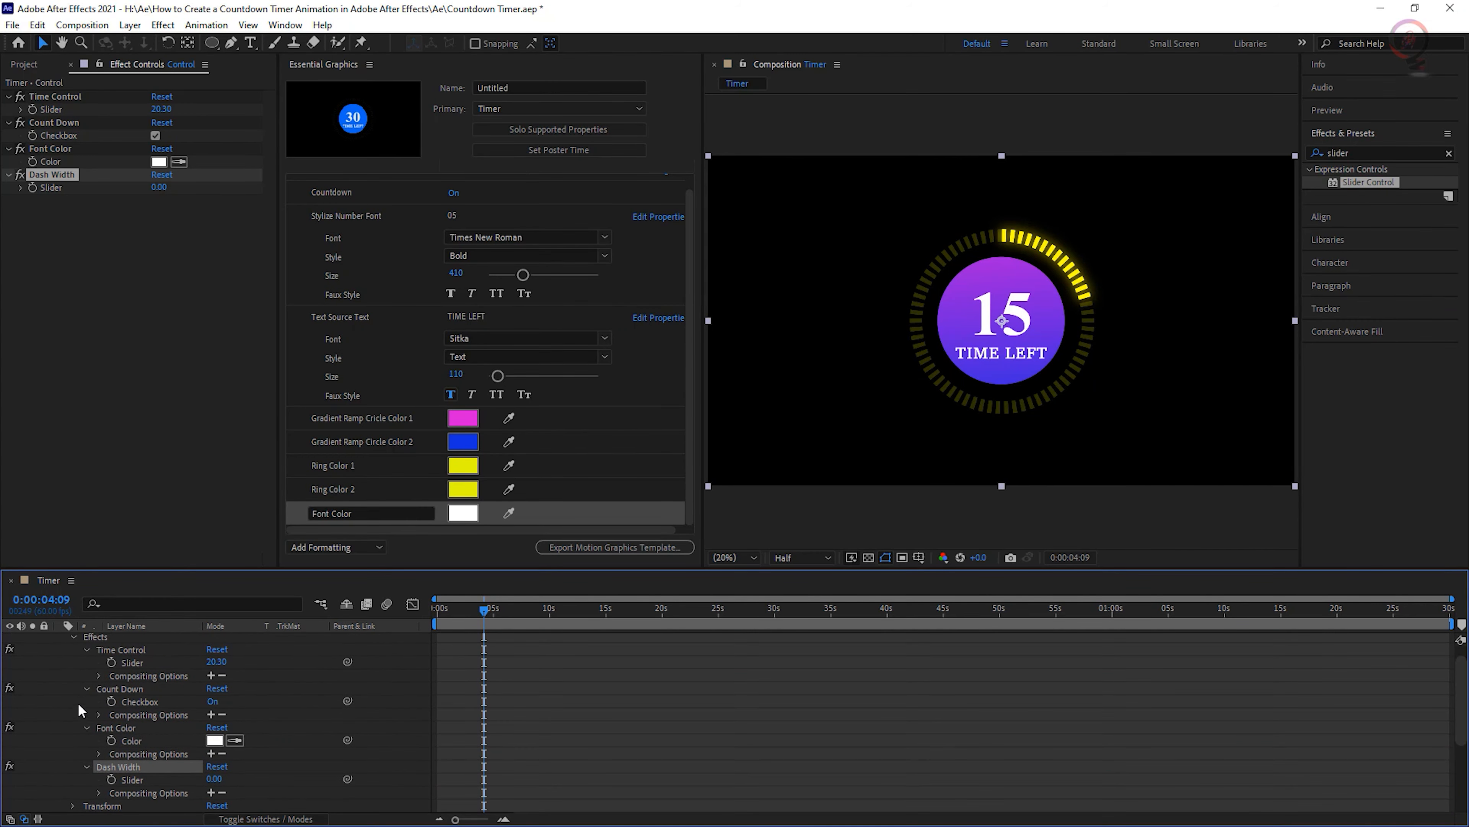
drag(168, 576, 179, 432)
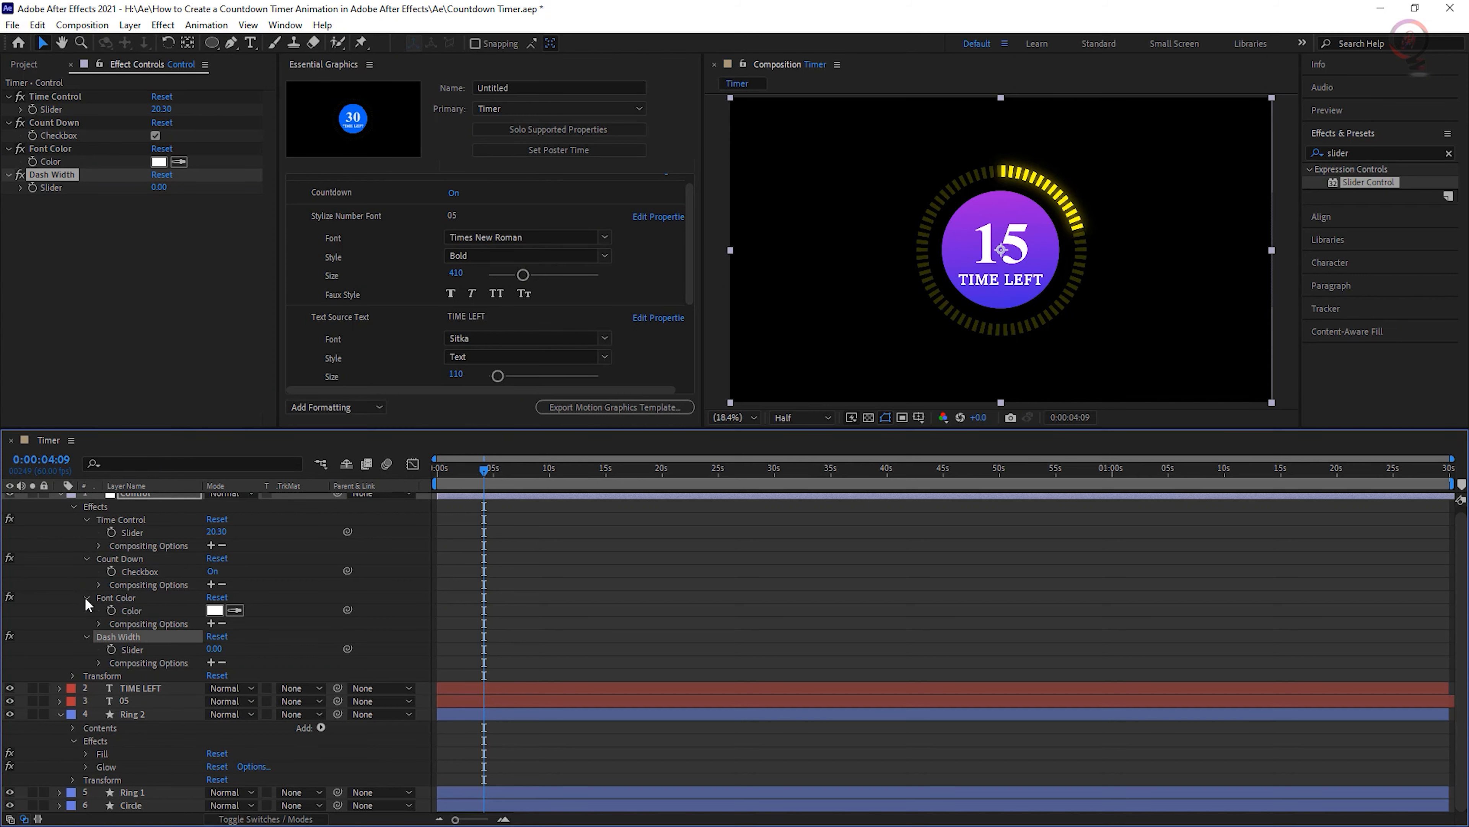
Collapse Ring 2's effects and reveal the Dashes settings of its Ellipse 1 stroke.
click(75, 740)
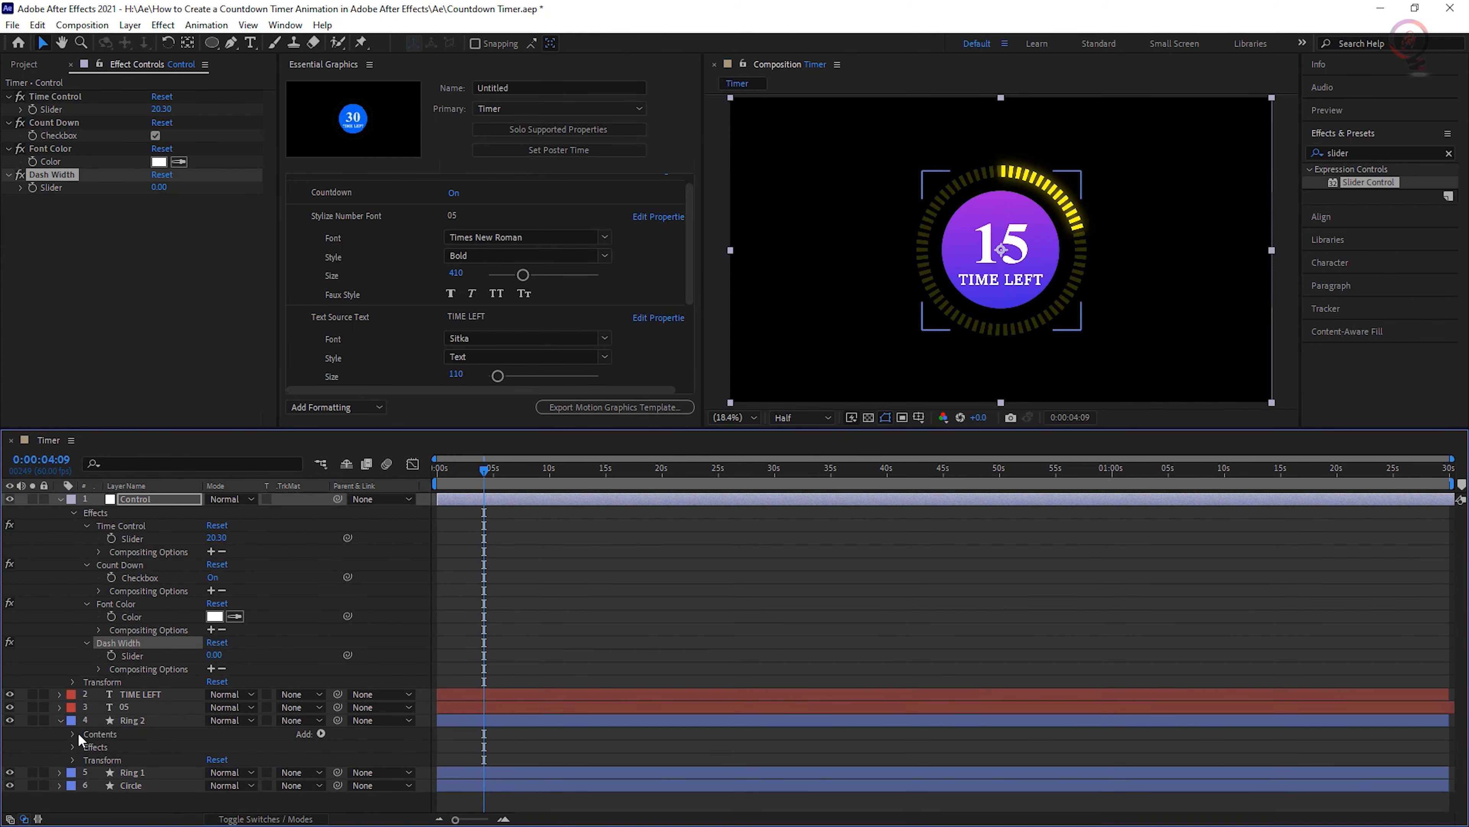
click(72, 733)
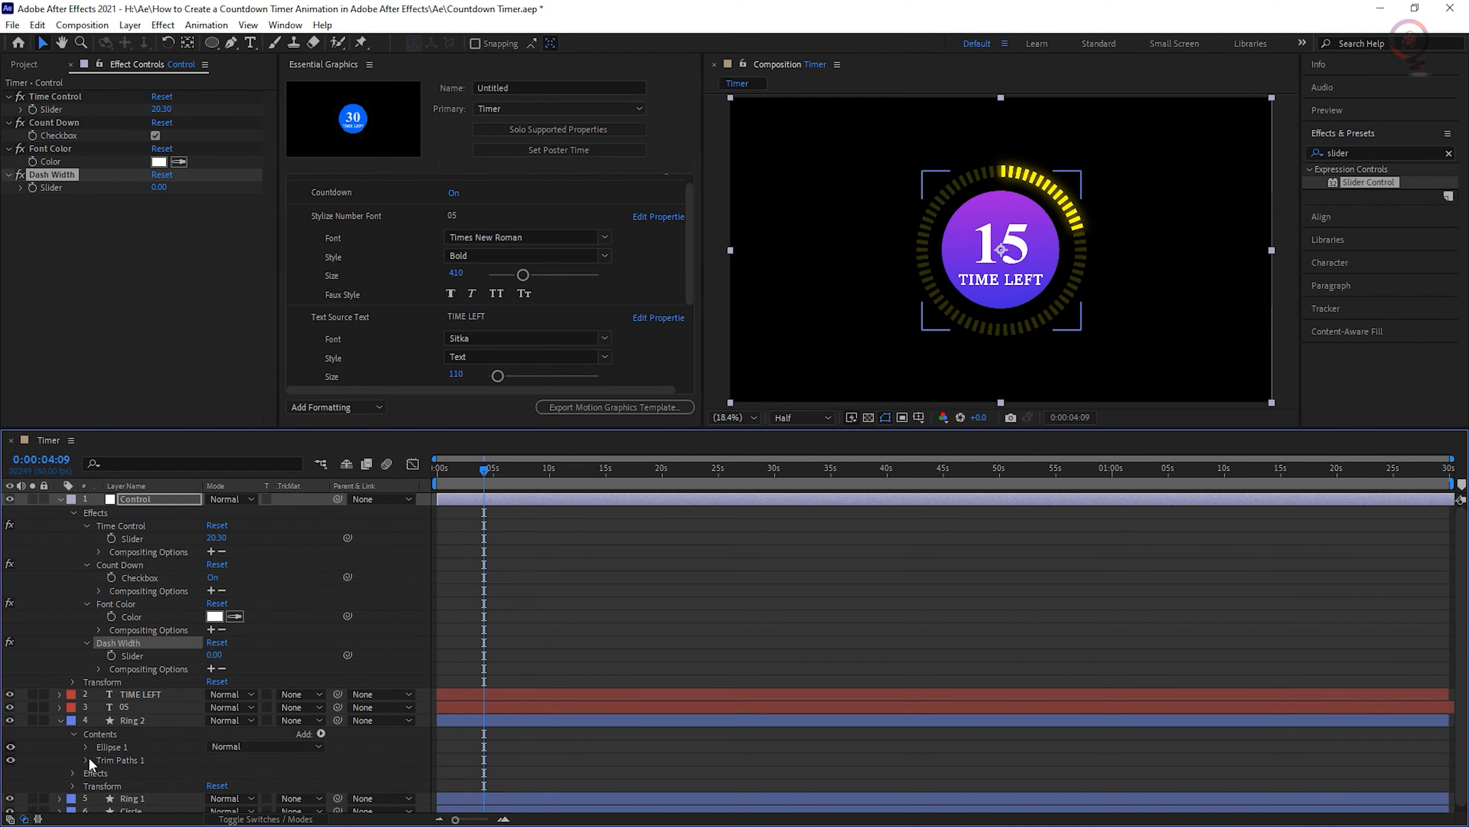
click(87, 744)
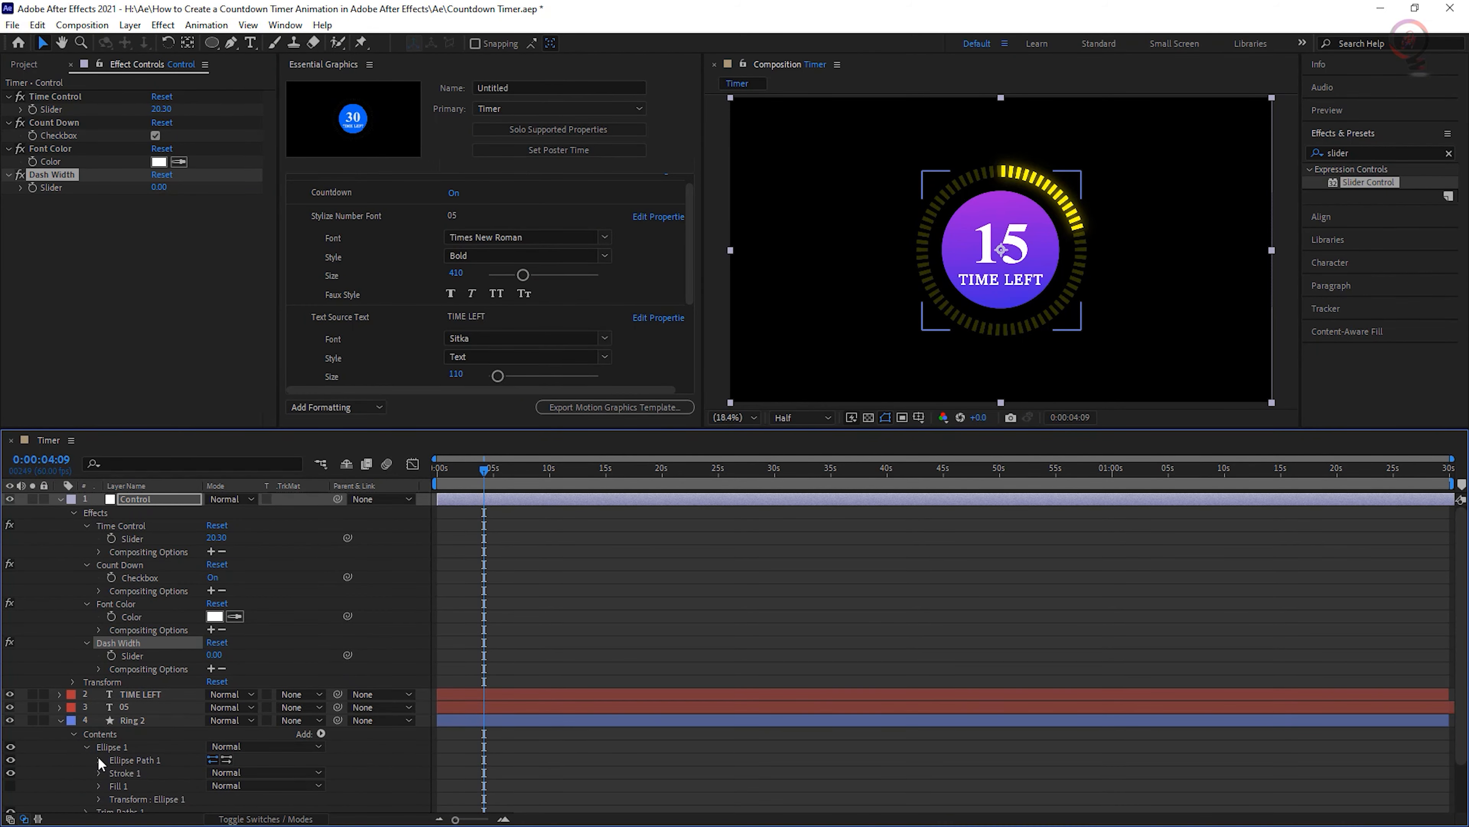
scroll(102, 735, down, 2)
click(99, 716)
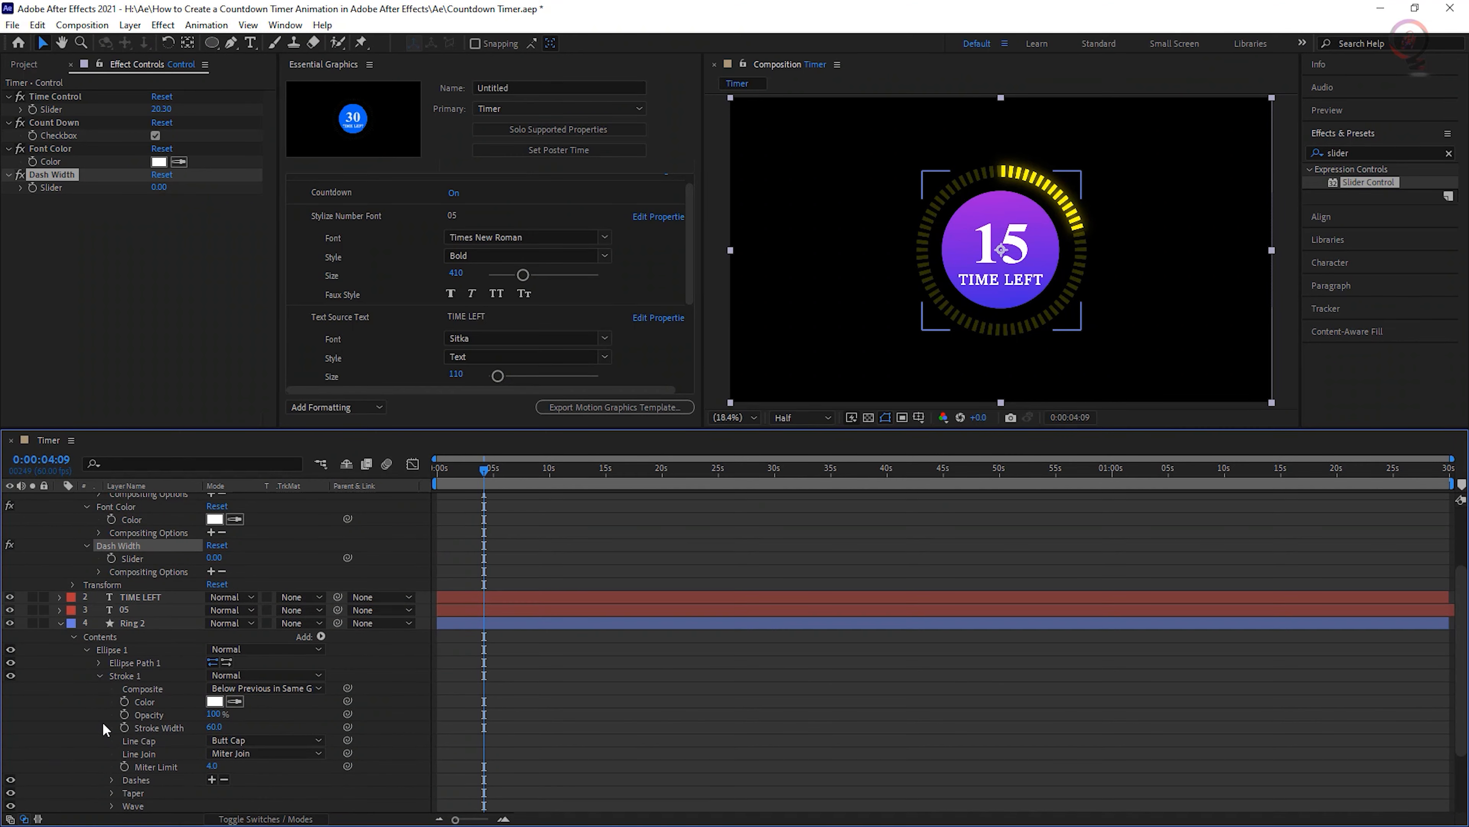
scroll(104, 712, down, 3)
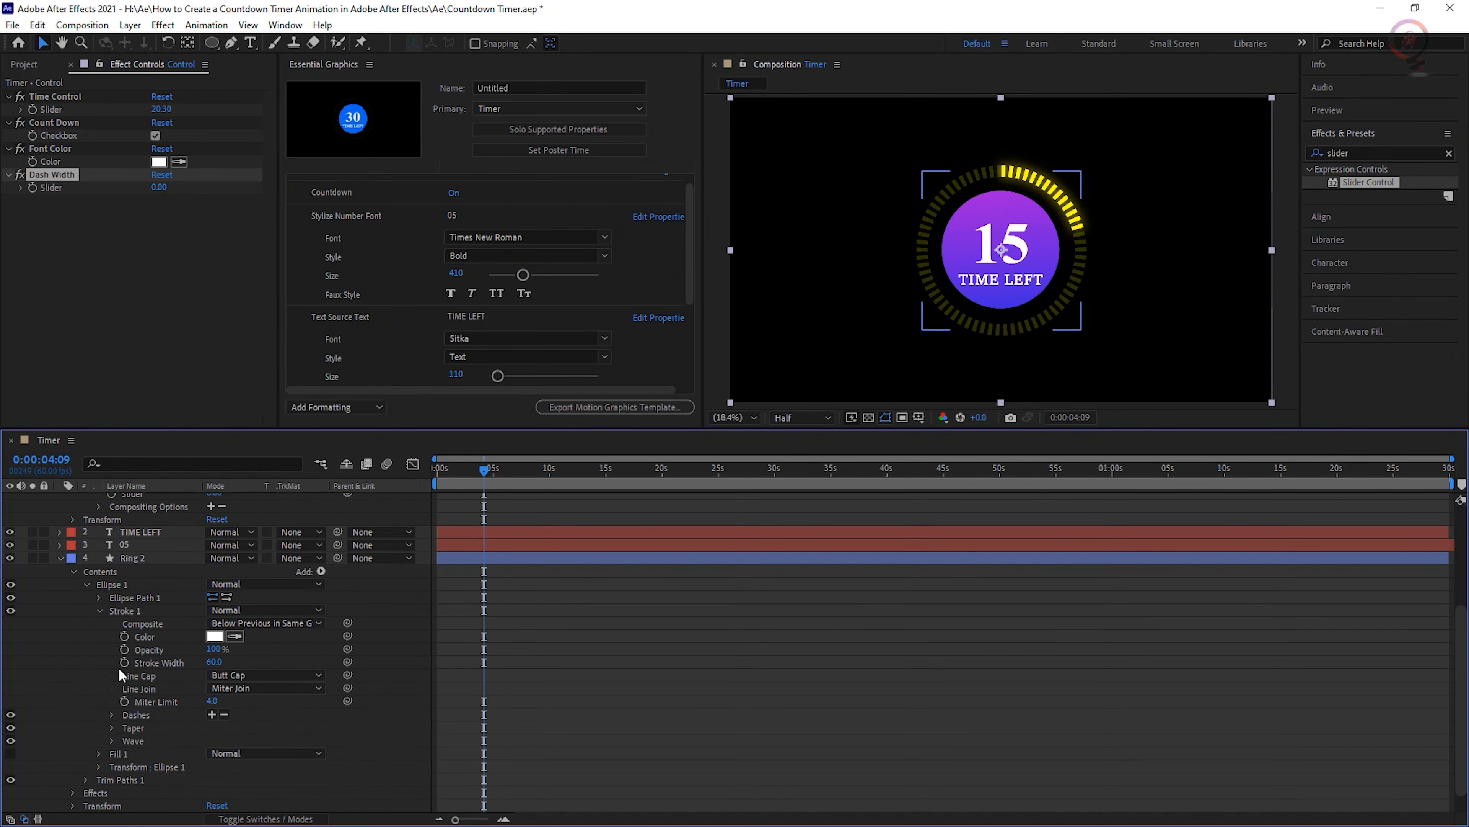
click(112, 715)
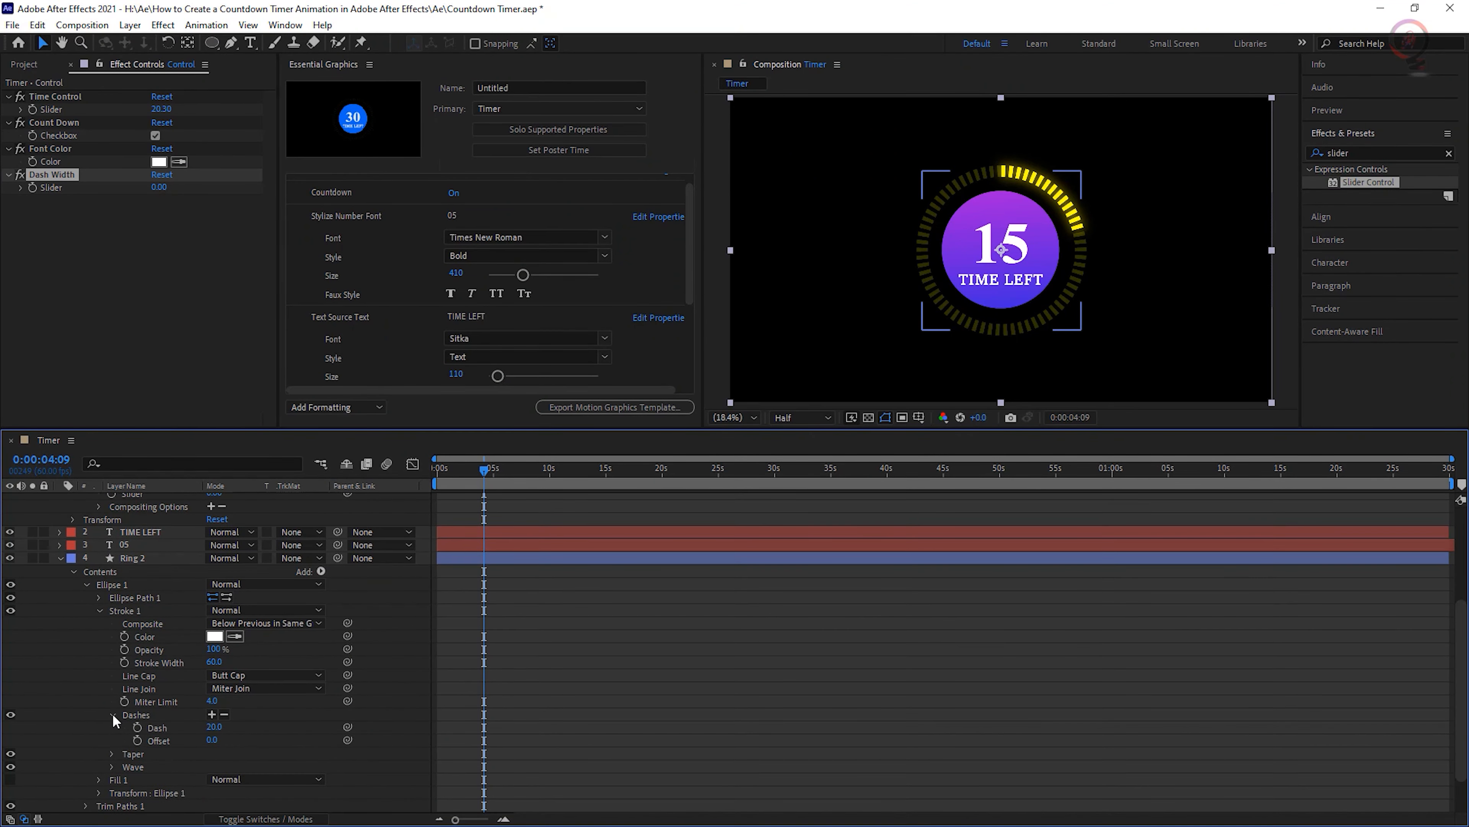
Link Ring 2's stroke Dash to the Control layer's Dash Width slider with an expression, and collapse Ring 2.
alt+click(139, 728)
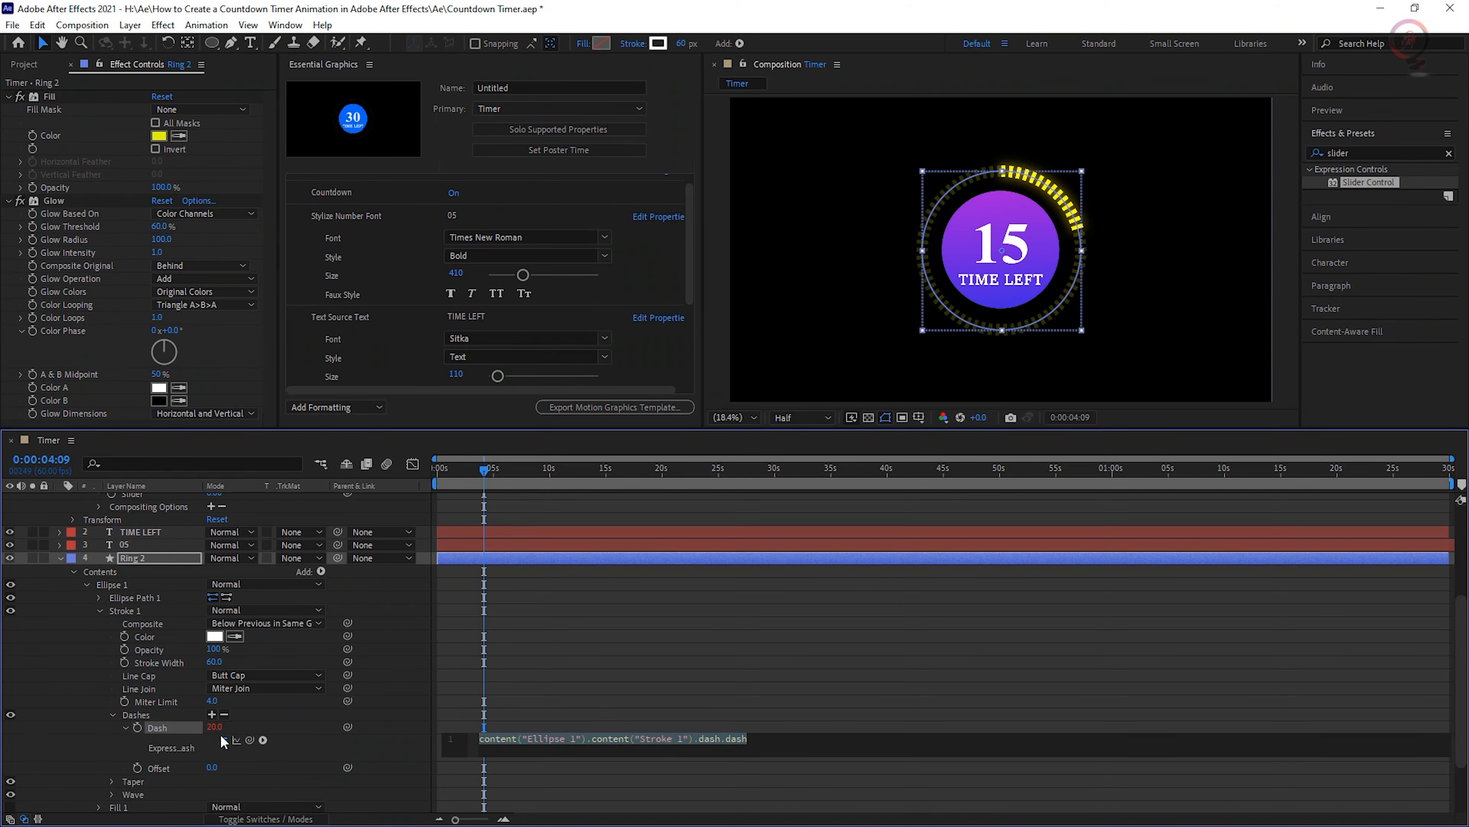
drag(251, 739, 147, 527)
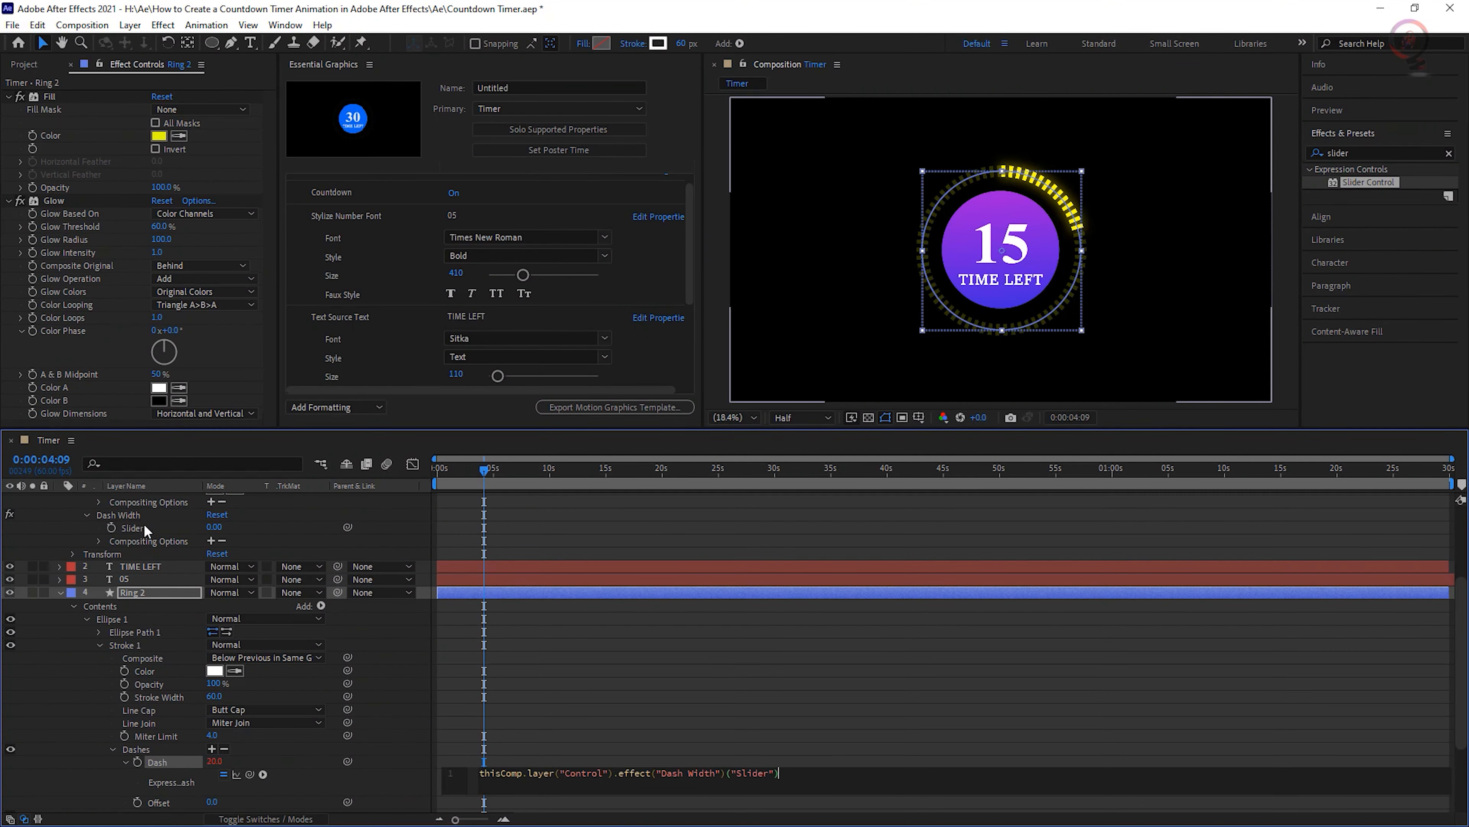
click(829, 760)
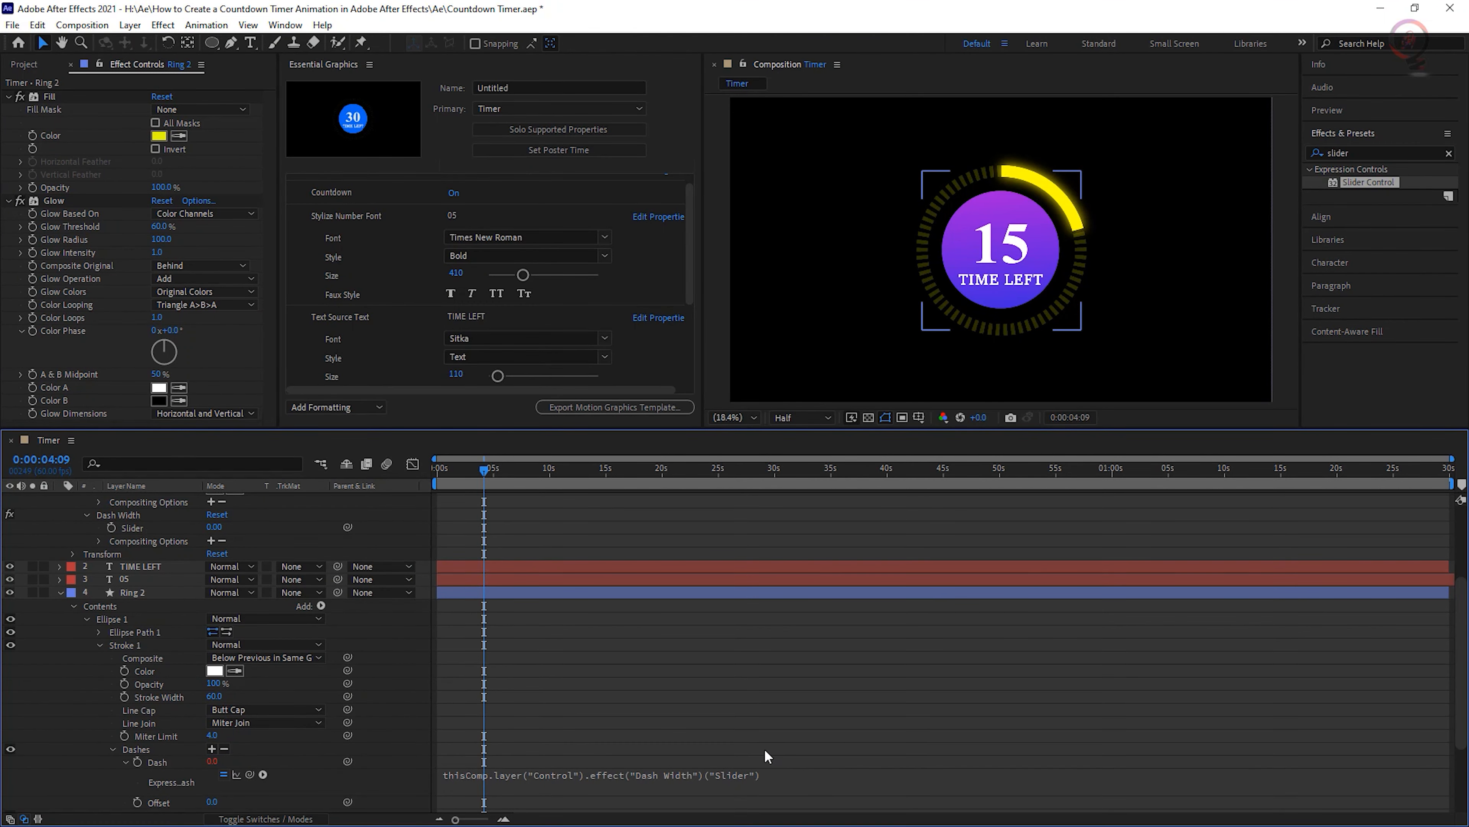
click(61, 594)
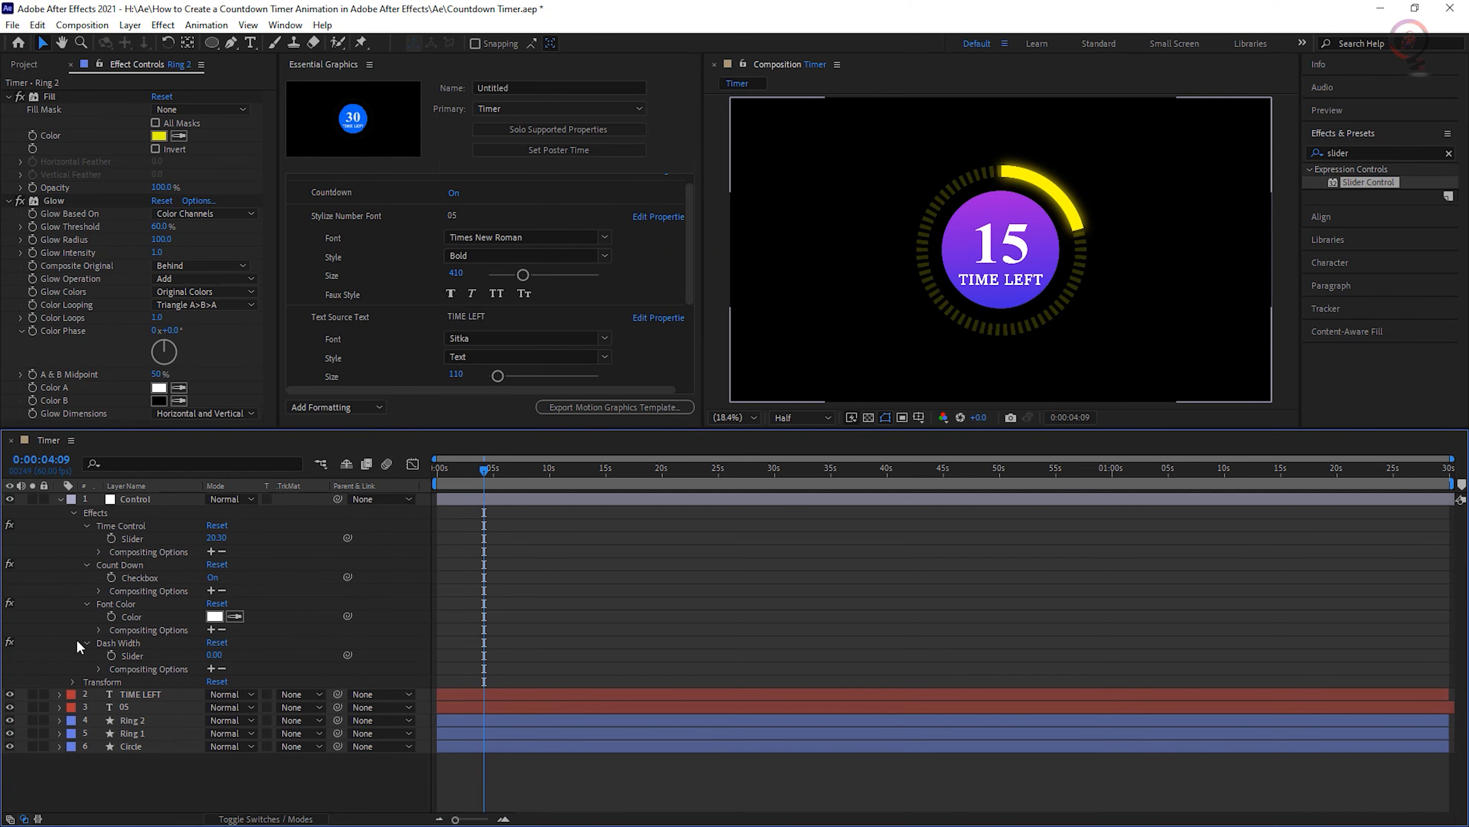
Expand the Ring 1 layer, collapse its effects and reveal the Dashes settings of its Ellipse 1 stroke.
click(59, 733)
scroll(60, 734, down, 3)
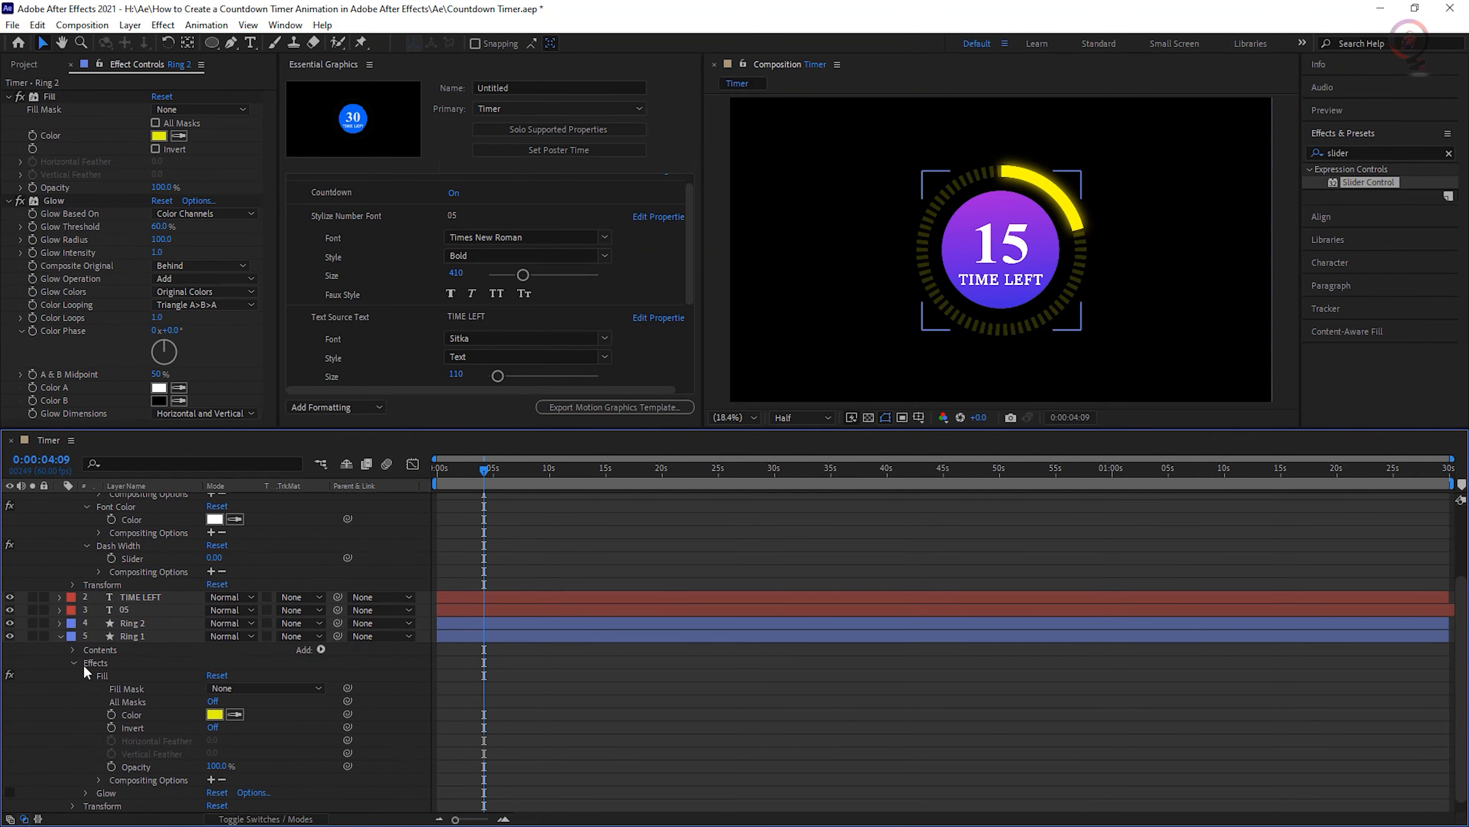
click(72, 662)
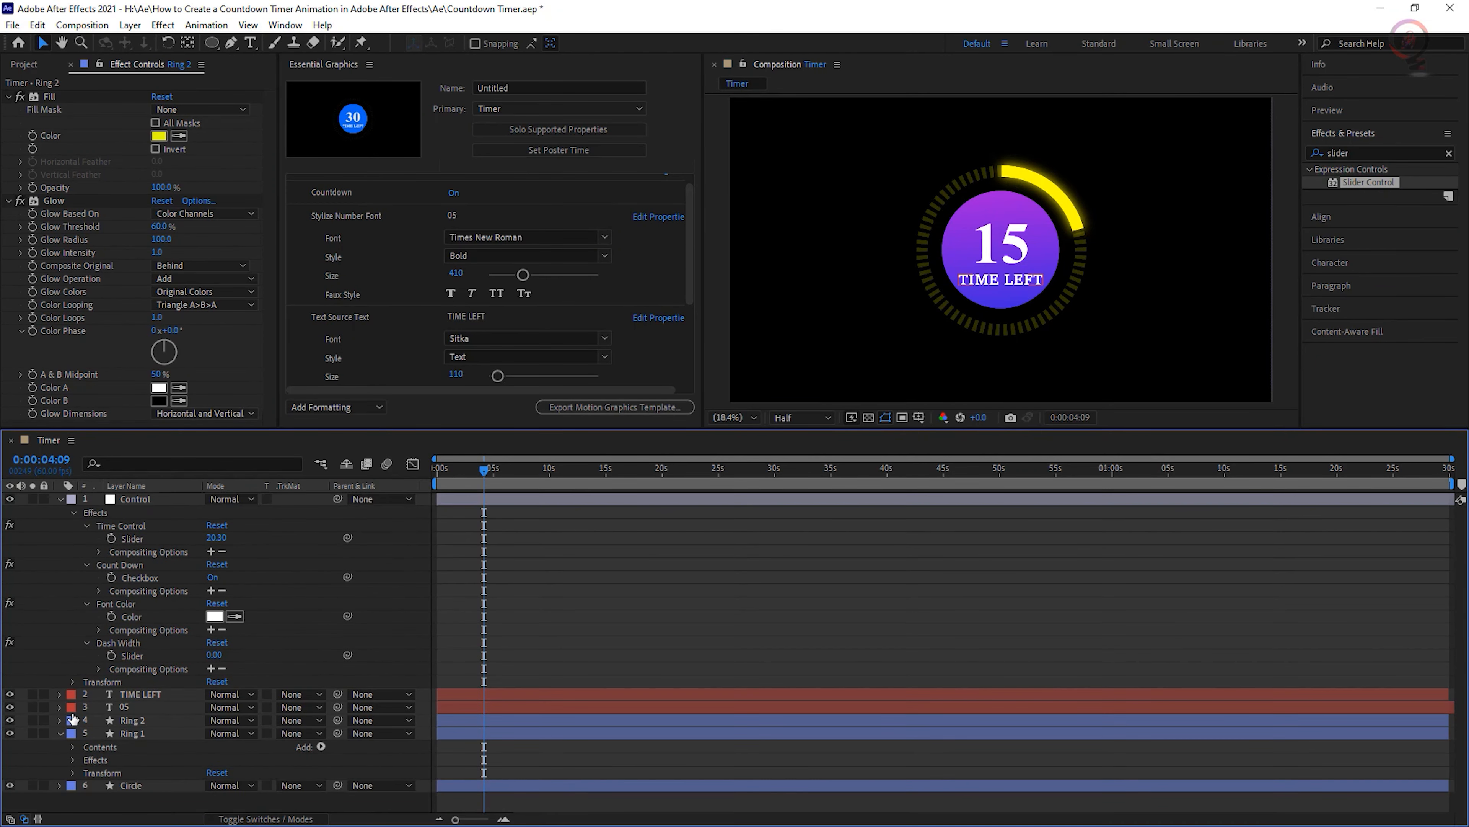
click(70, 743)
click(86, 757)
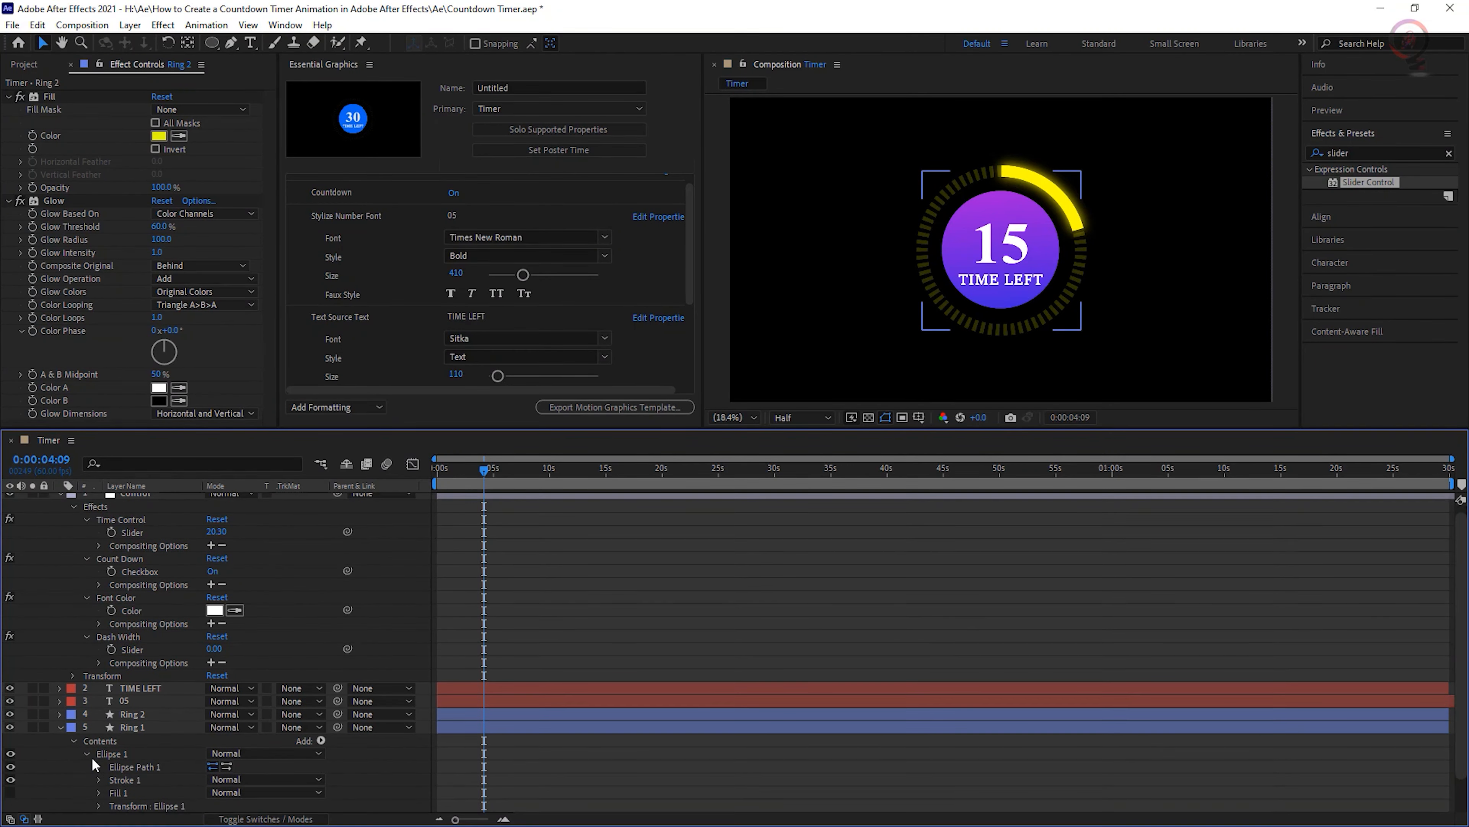
scroll(95, 752, down, 2)
click(99, 740)
scroll(99, 740, down, 4)
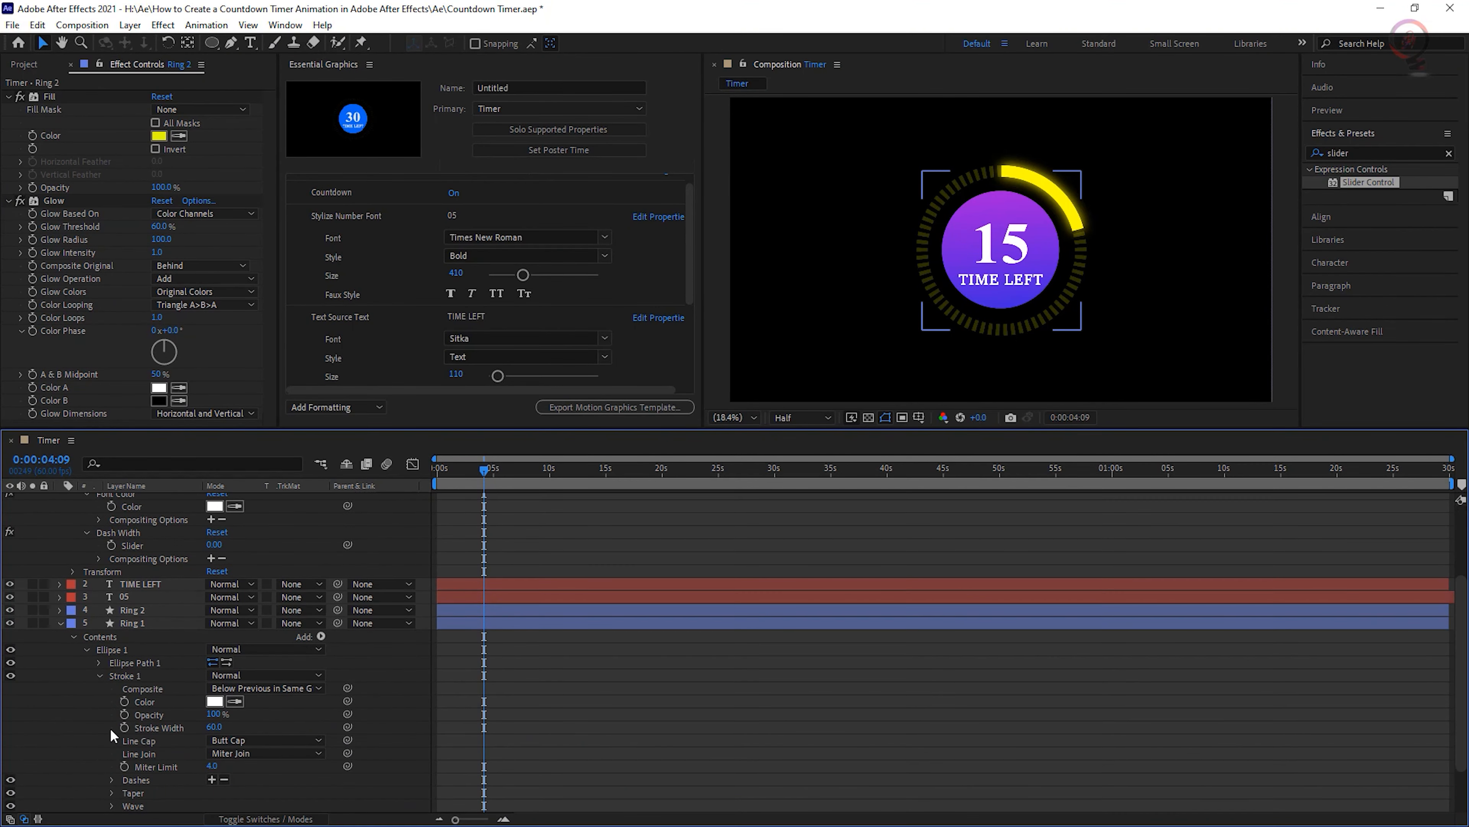
click(110, 714)
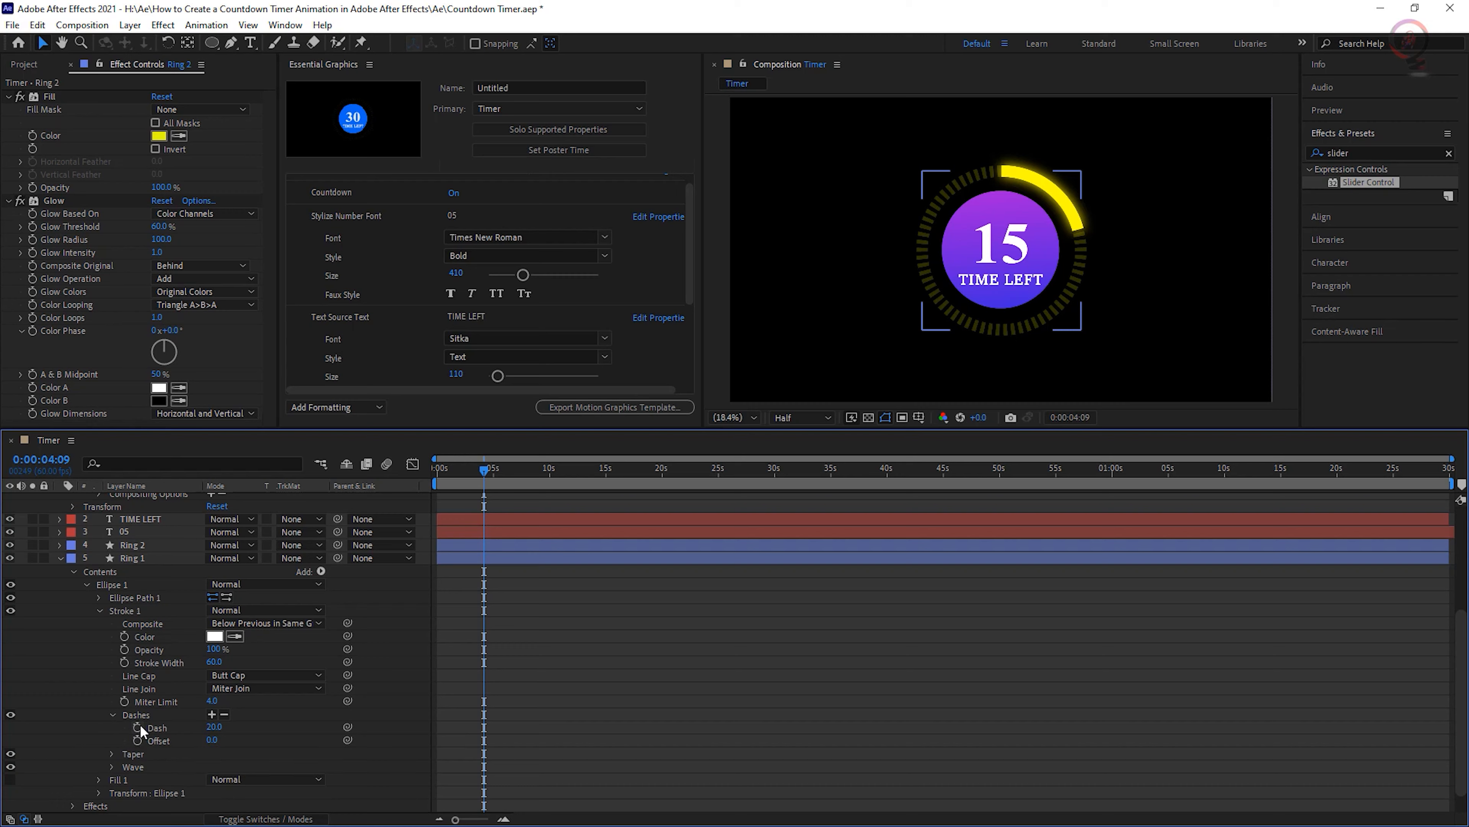
Link Ring 1's stroke Dash to the Control layer's Dash Width slider with an expression.
alt+click(140, 727)
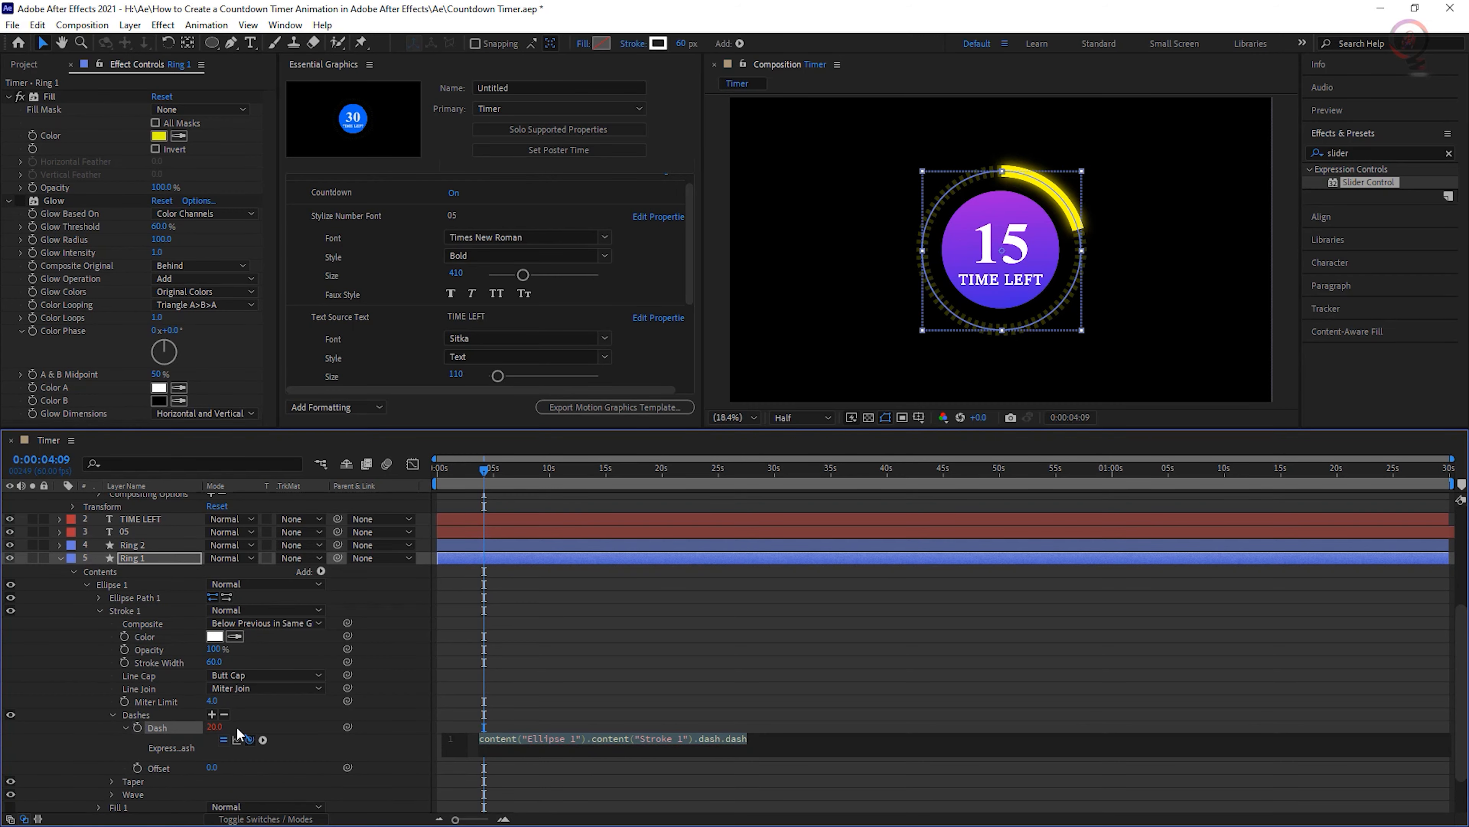
drag(250, 740, 149, 509)
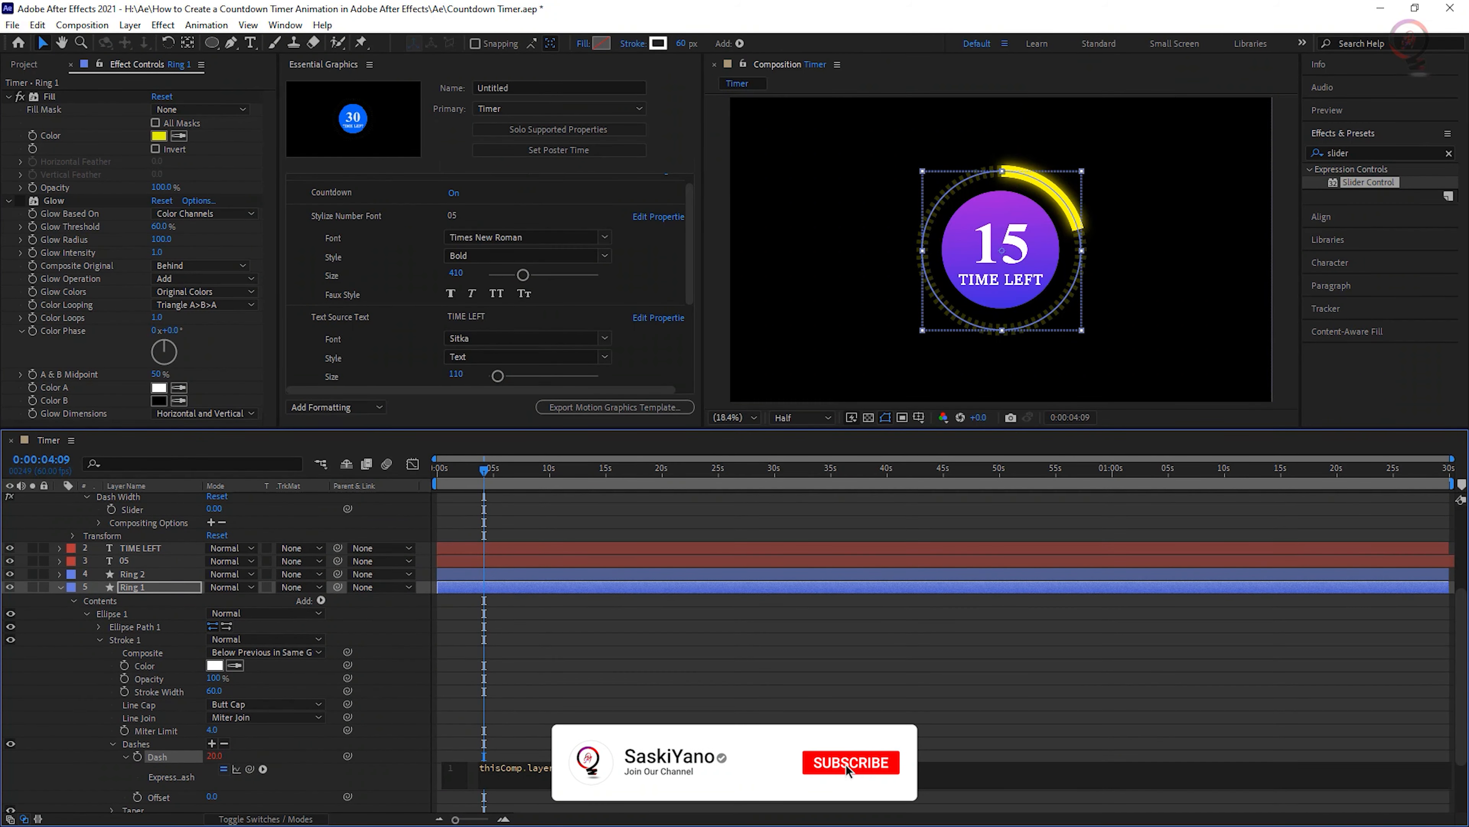
click(715, 797)
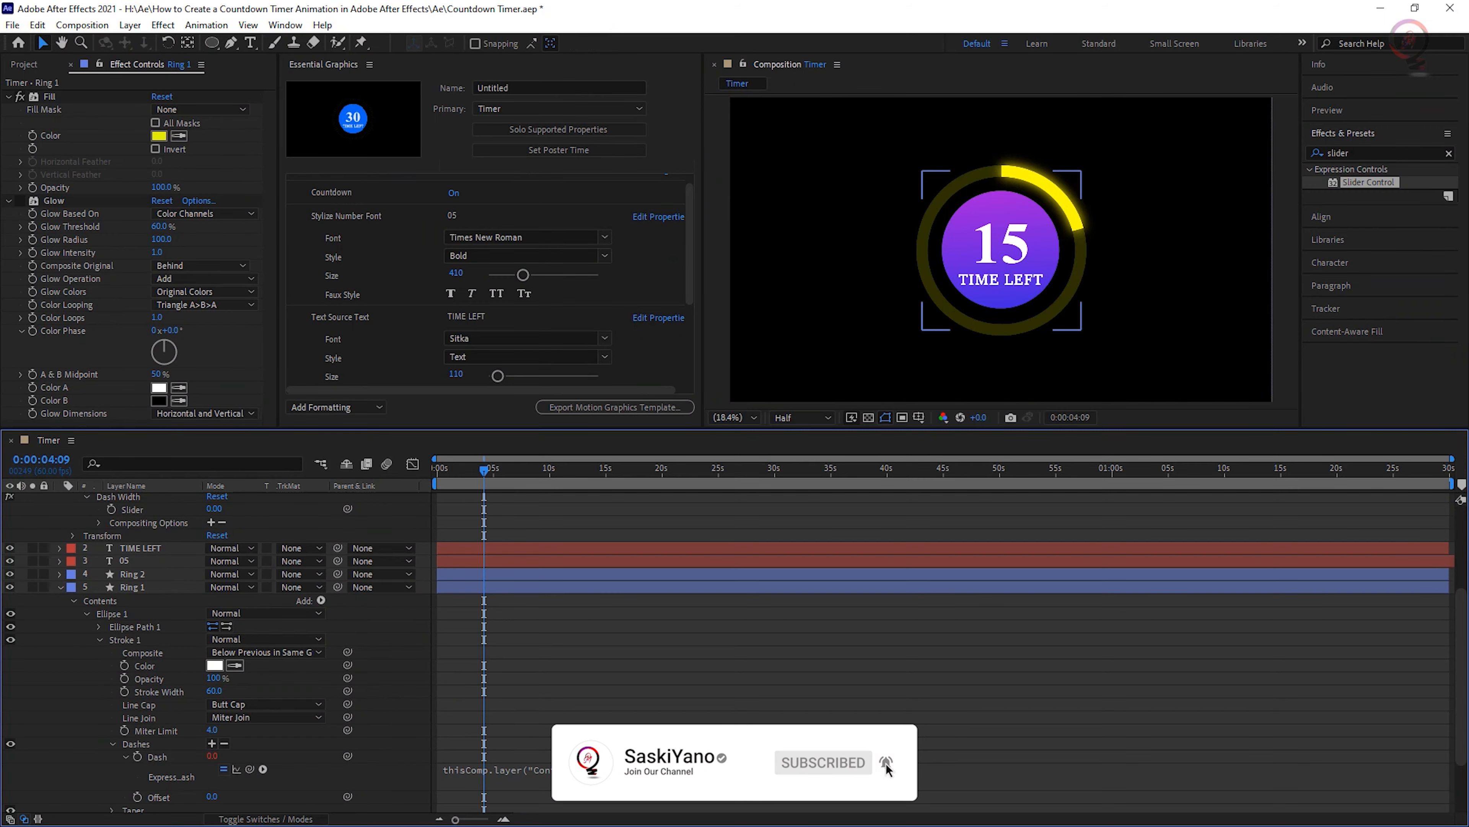
Give the Essential Graphics area more height and add the Control layer's Dash Width slider to the template.
scroll(170, 652, up, 3)
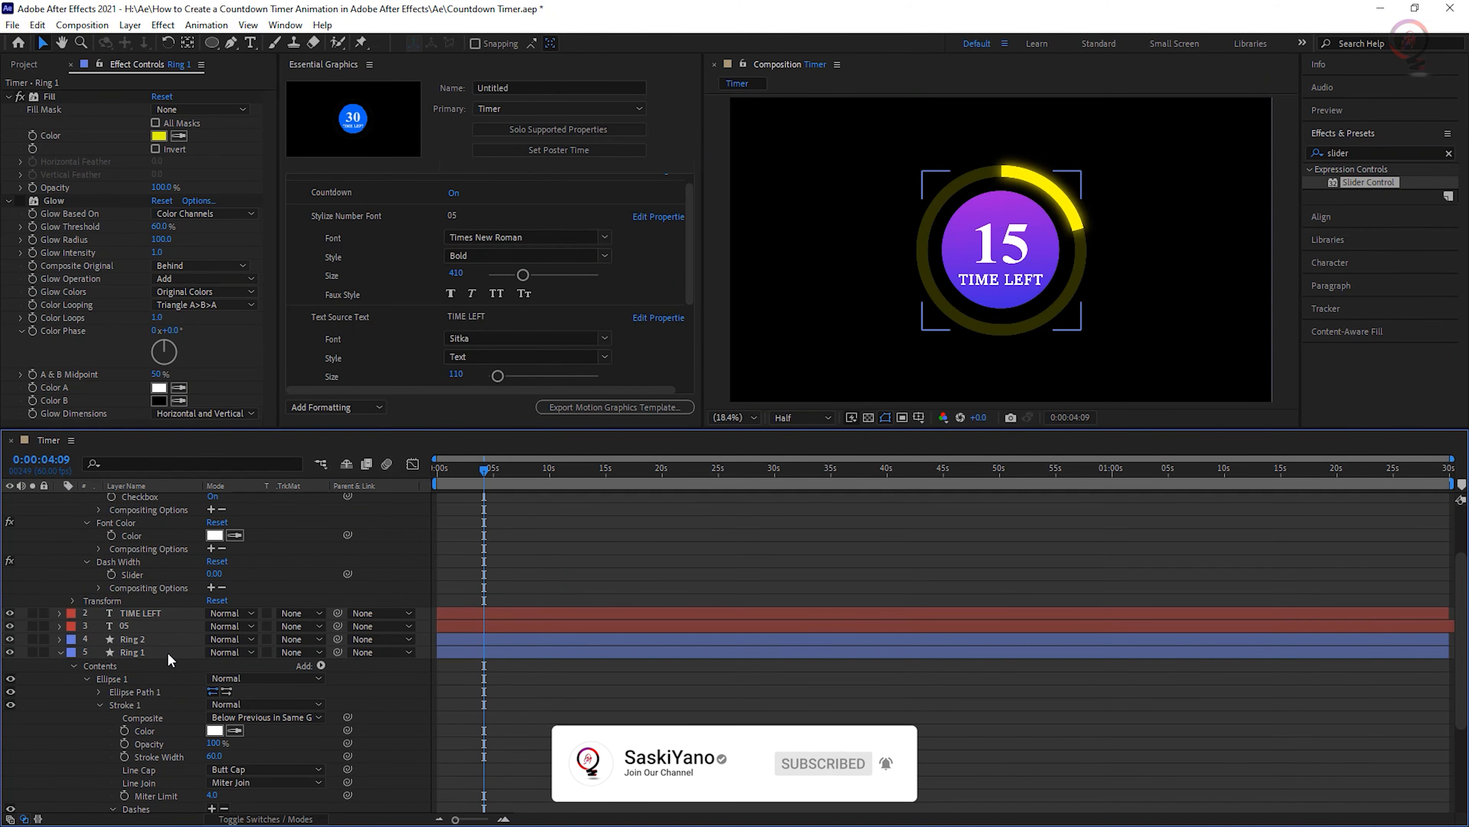
scroll(167, 650, up, 3)
scroll(165, 648, up, 1)
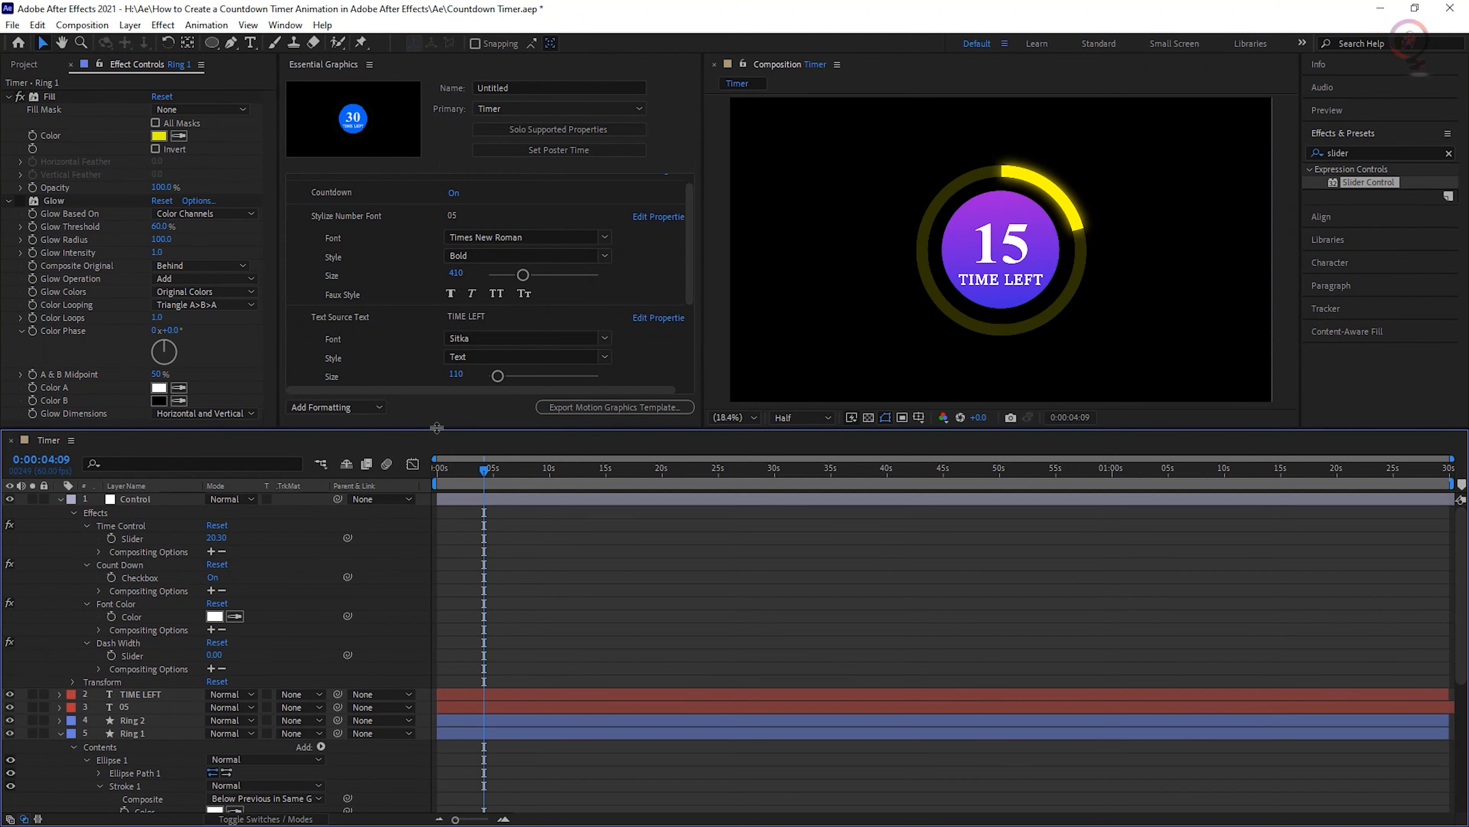
drag(437, 430, 436, 558)
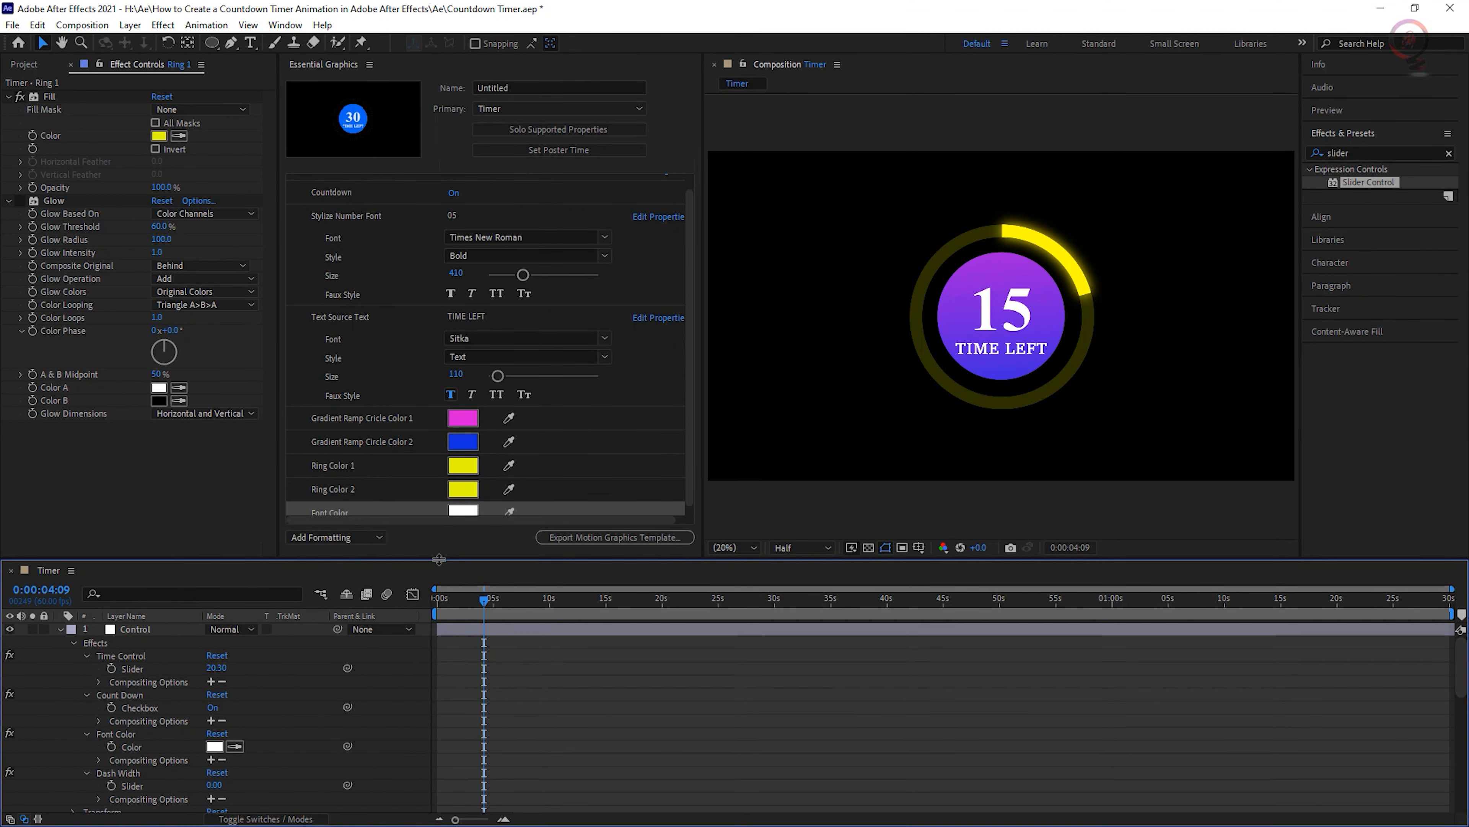
click(136, 774)
drag(141, 786, 379, 519)
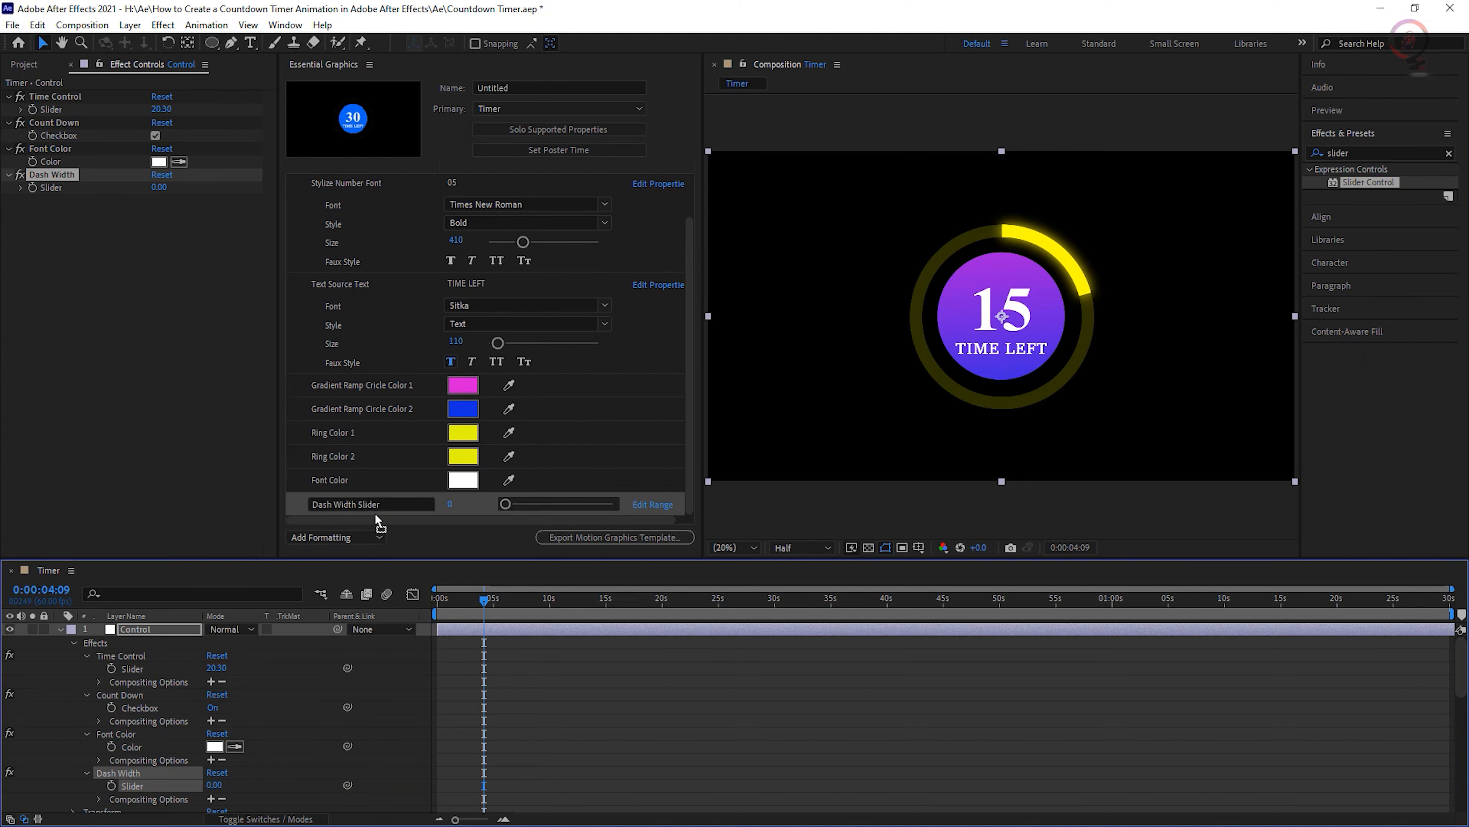
Rename the template's new slider control to "Dash Width".
click(379, 503)
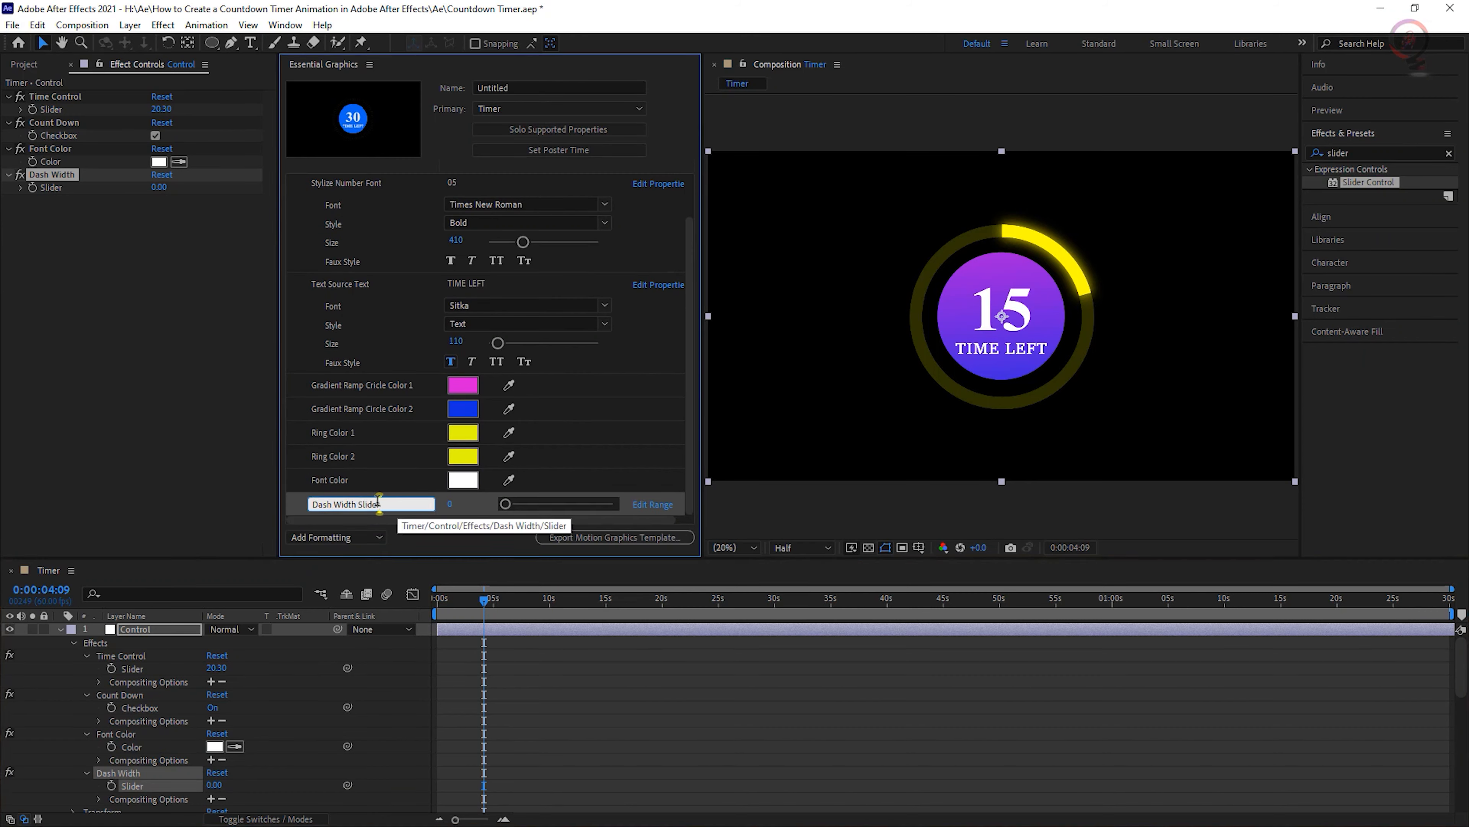
key(BackSpace)
key(BackSpace)
key(BackSpace)
key(BackSpace)
key(BackSpace)
key(BackSpace)
key(BackSpace)
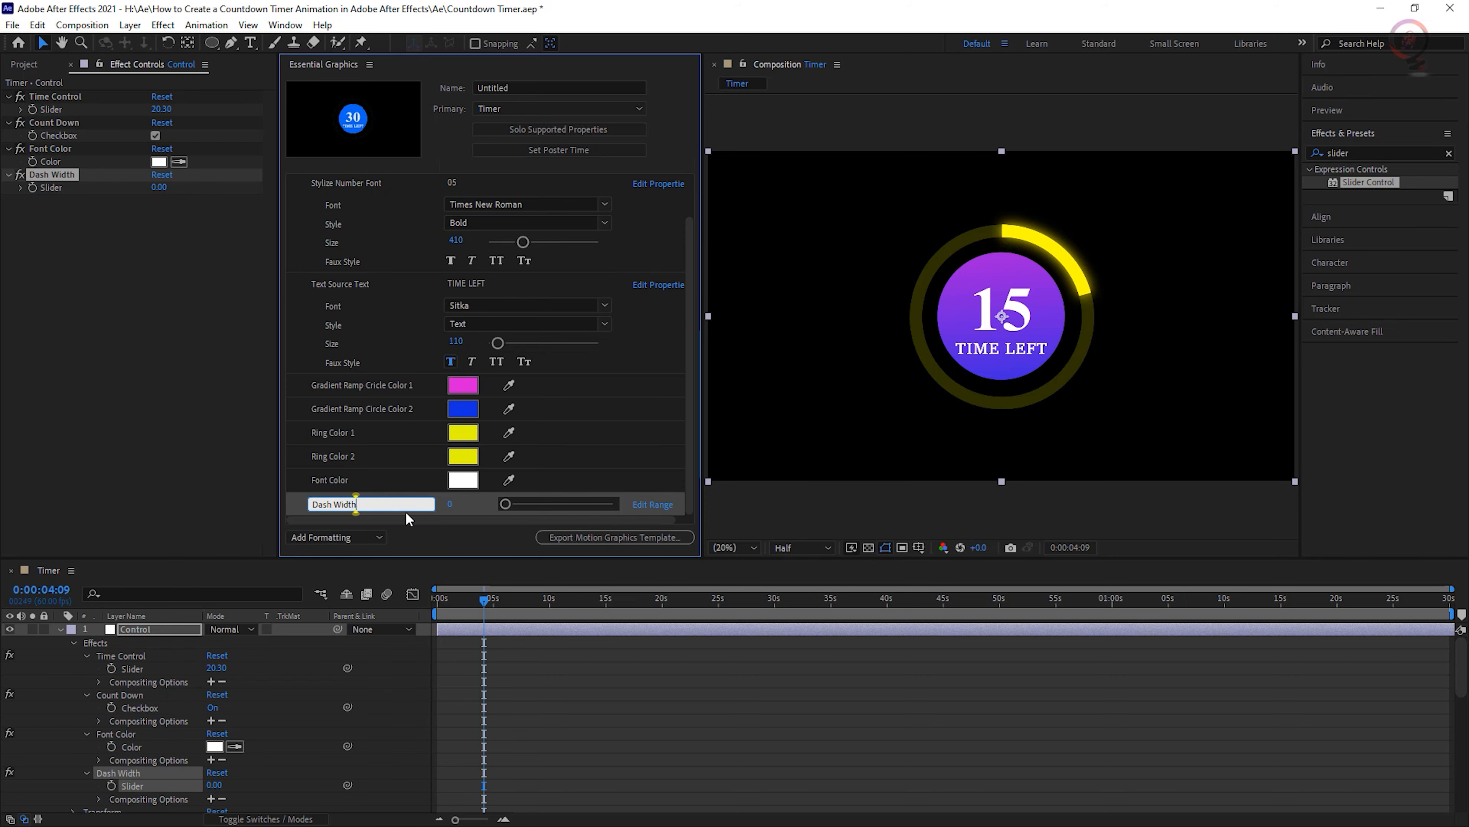
Test the template's Dash Width control with different slider positions and set it to 20.
click(518, 505)
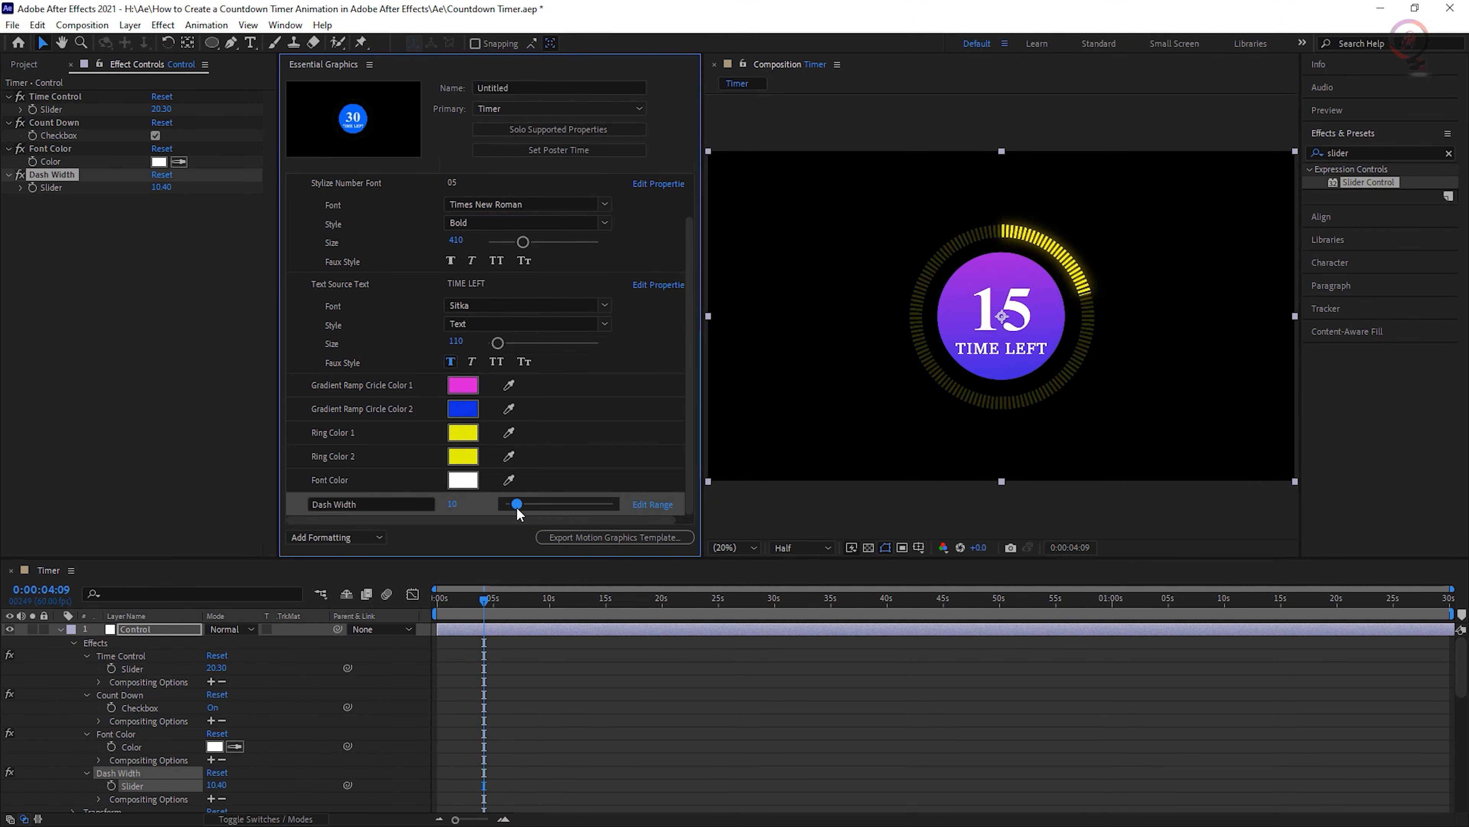
drag(520, 506, 528, 505)
mouse_move(527, 511)
mouse_down()
mouse_move(586, 514)
mouse_move(517, 514)
mouse_up()
click(455, 503)
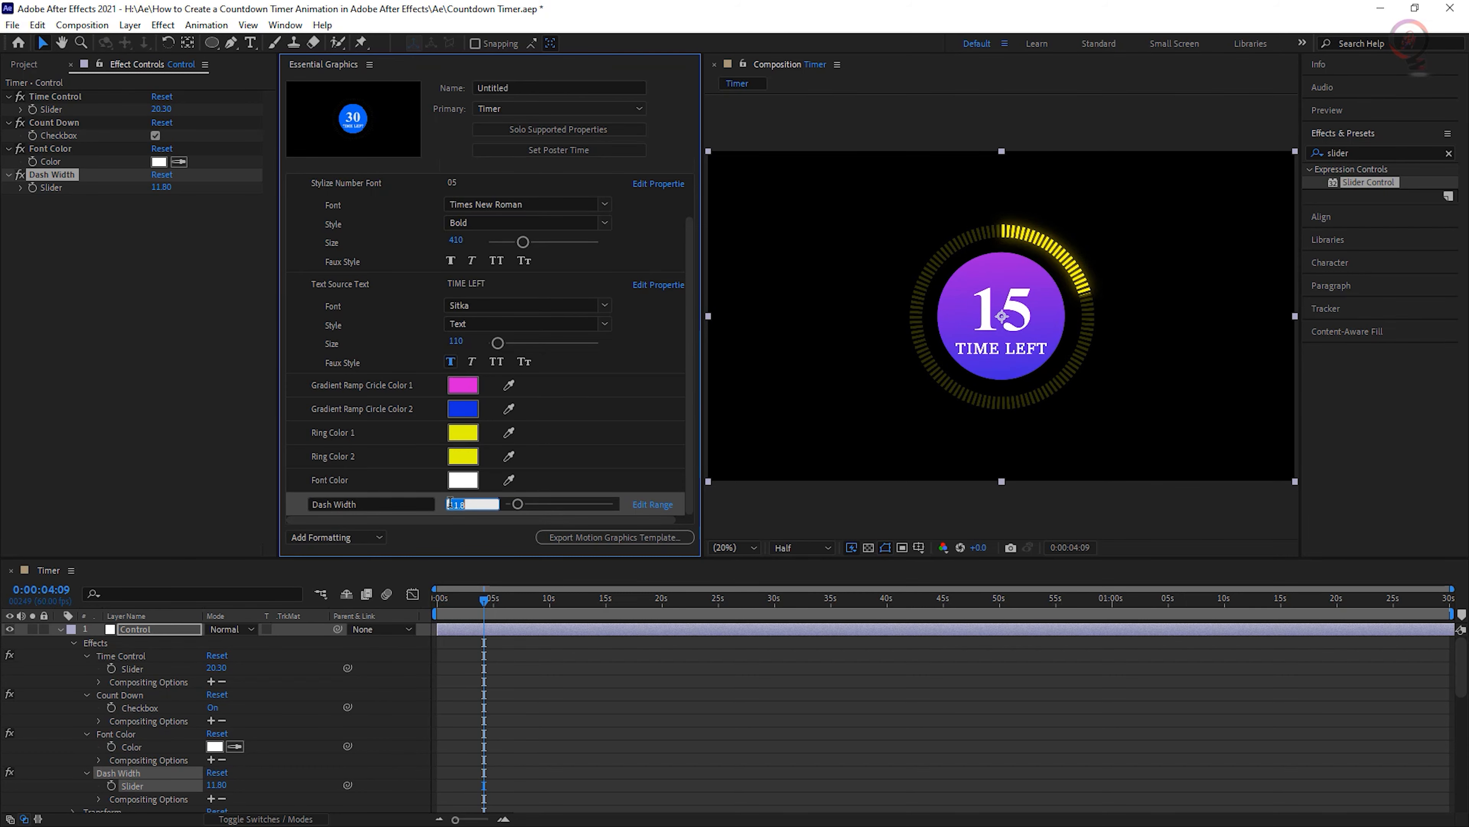
text(20)
key(Return)
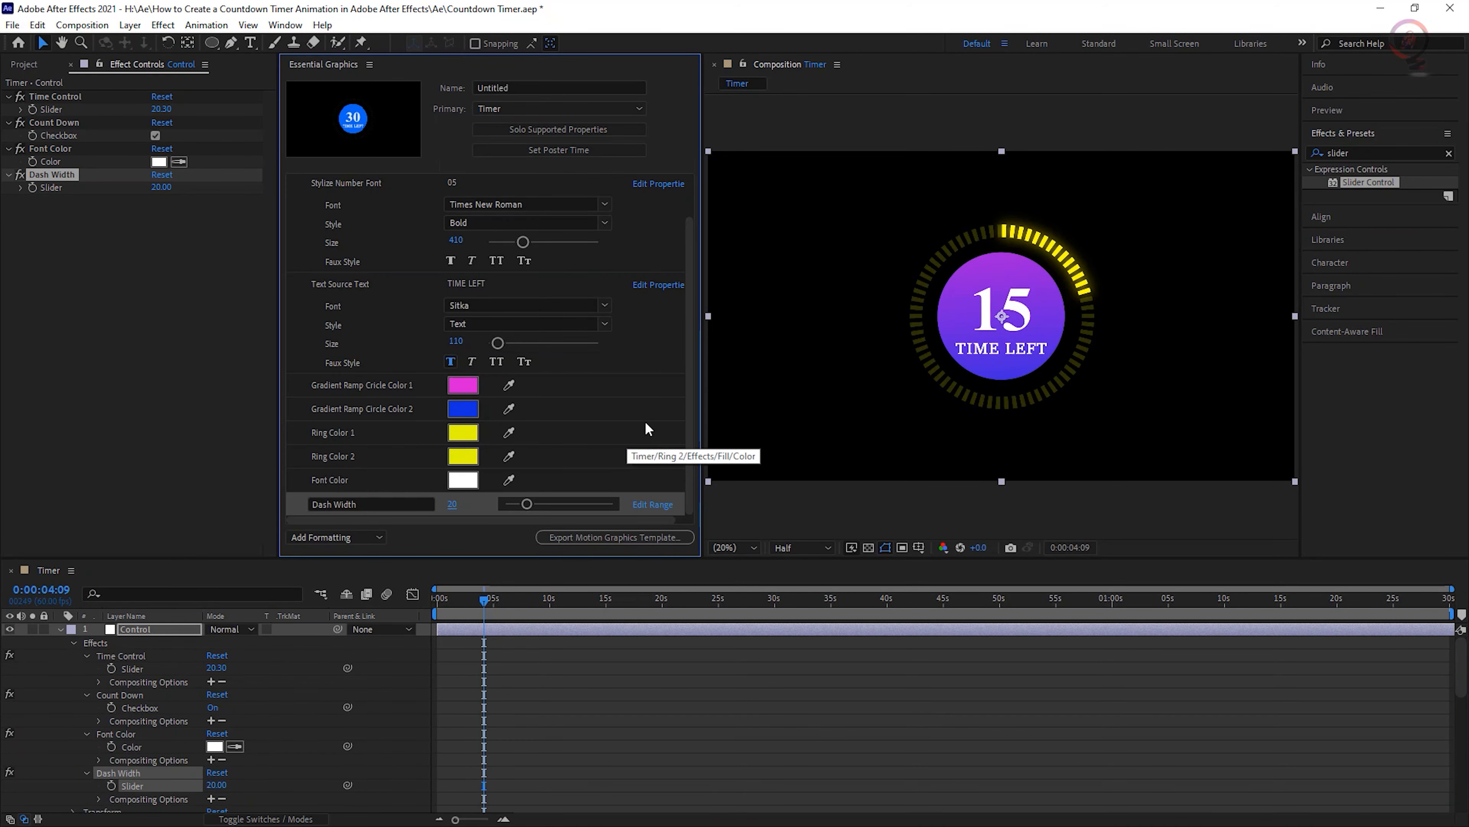
Save the project and collapse the Control layer.
key(ctrl+s)
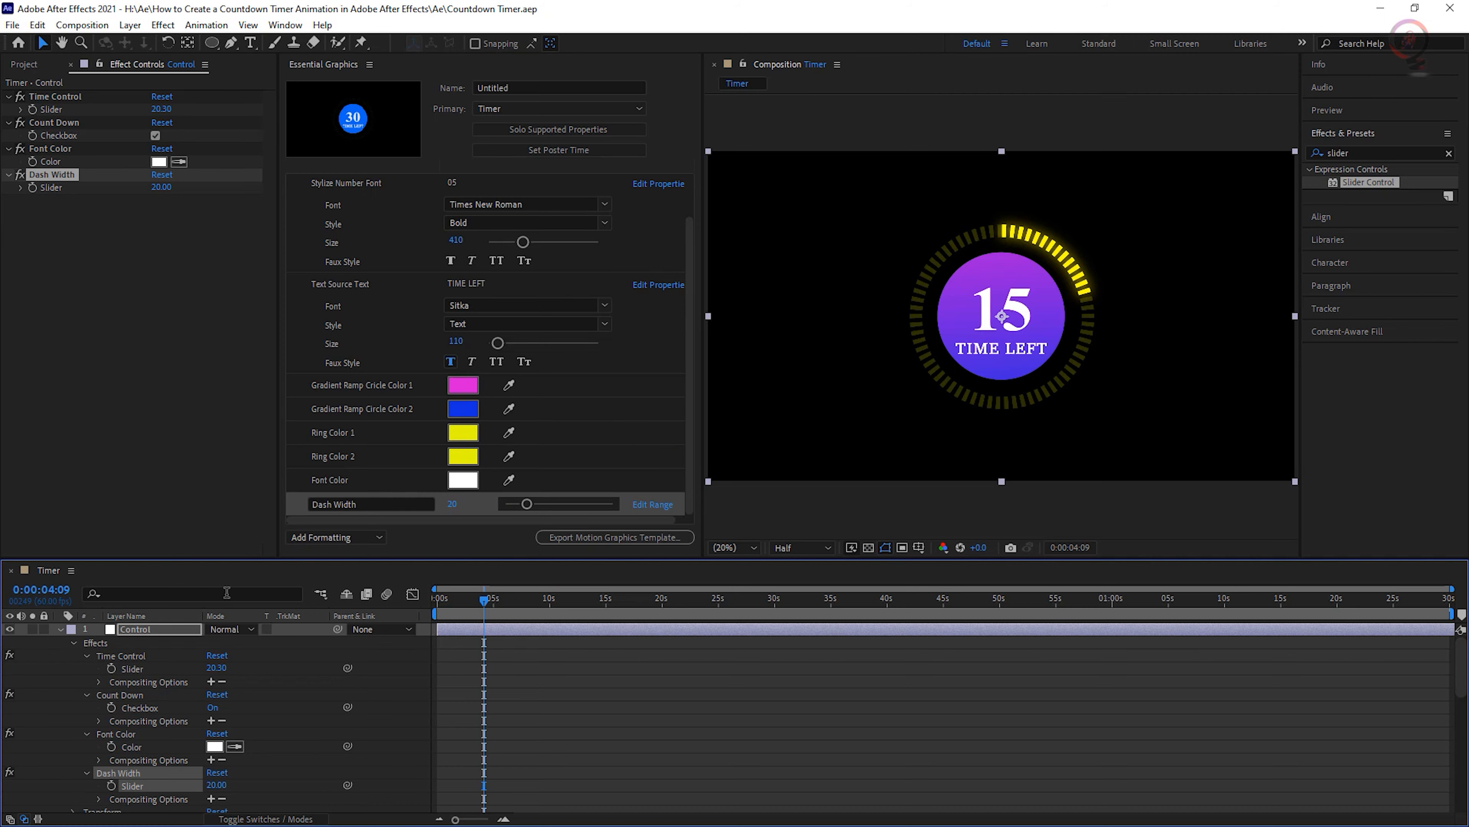
click(58, 629)
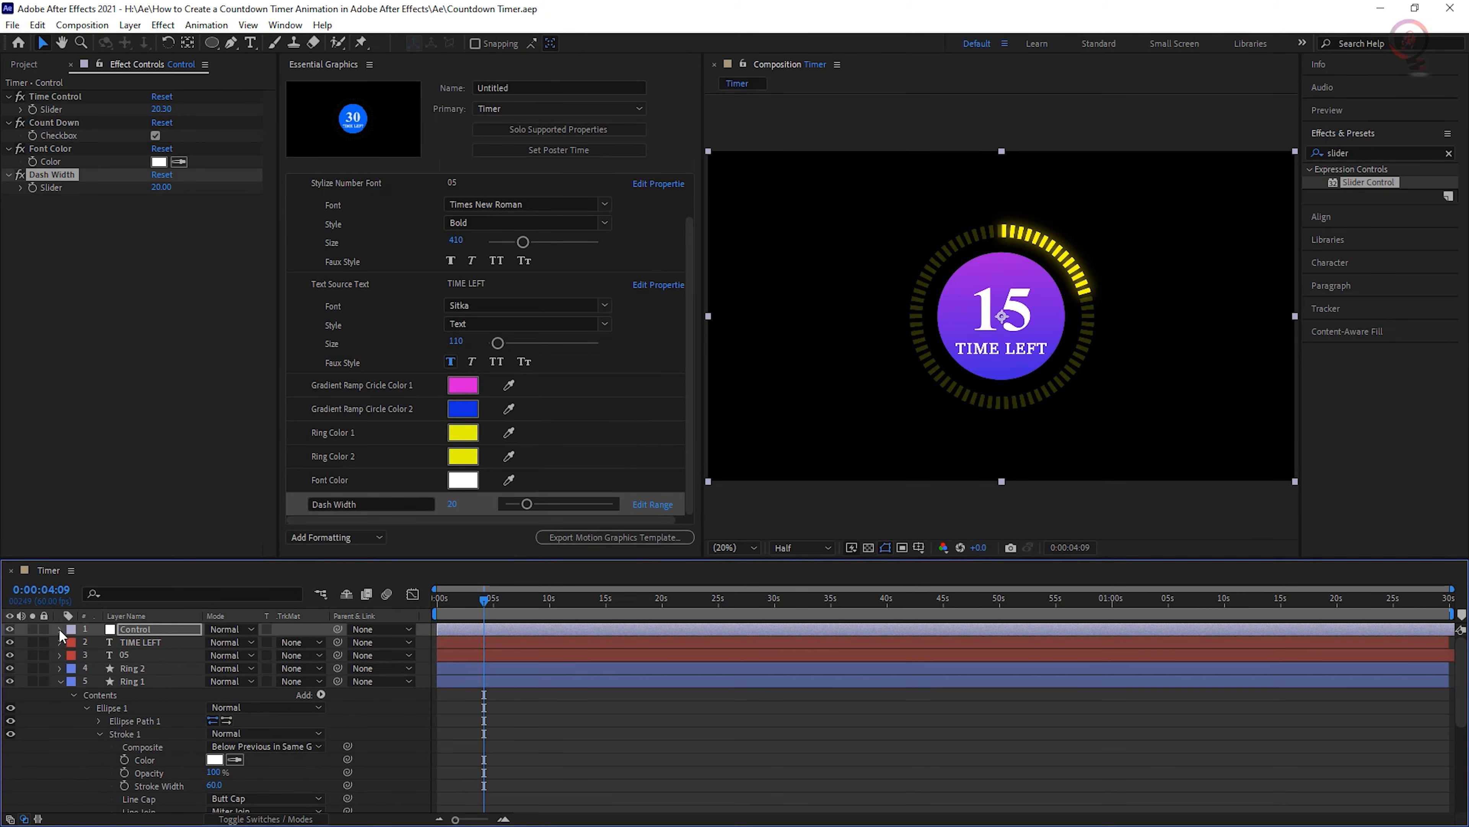
Give the Essential Graphics area more height and add a control group named "TIME CONTROLS" to the template.
click(60, 681)
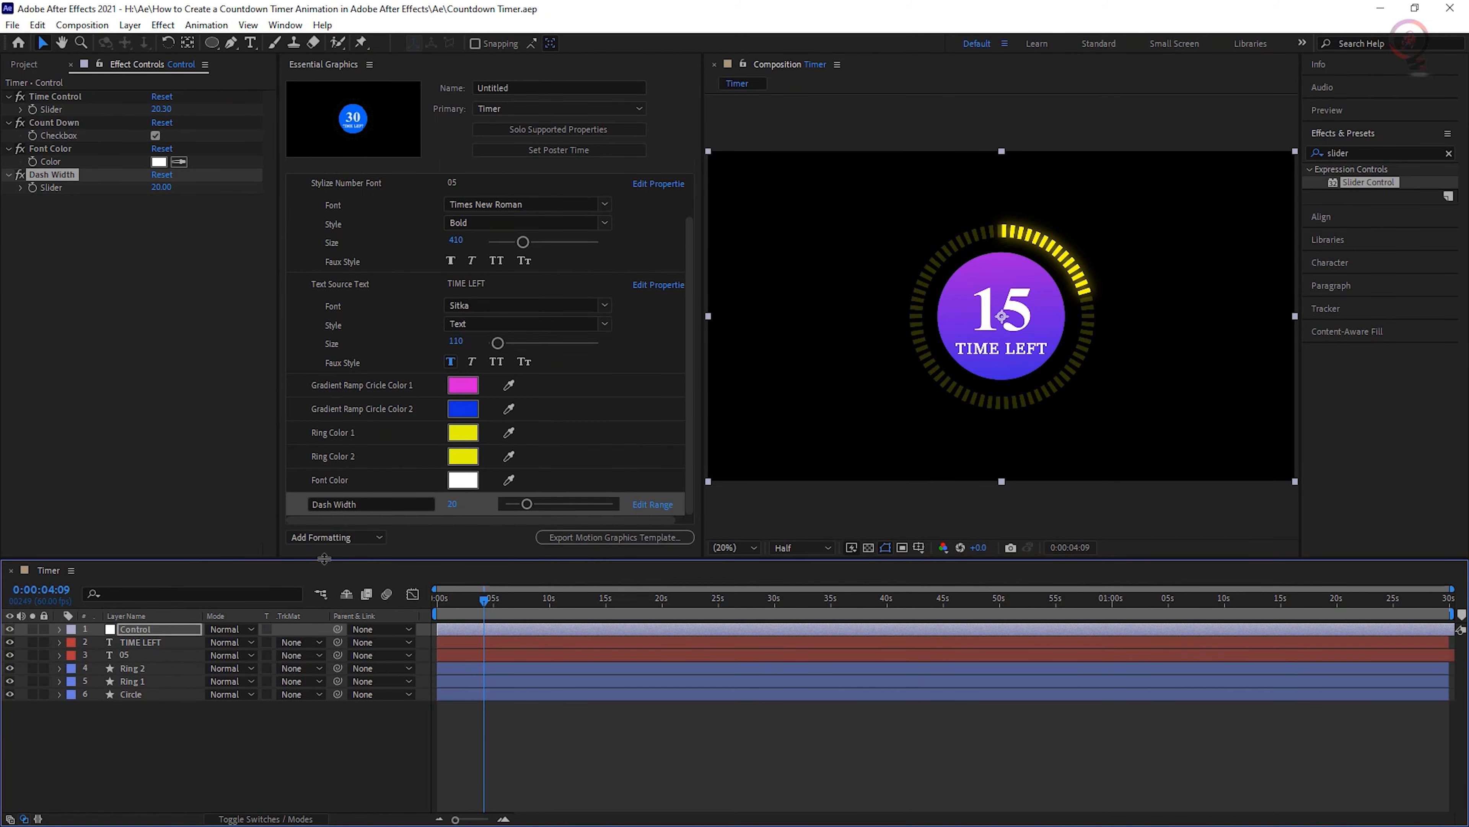
drag(326, 559, 326, 624)
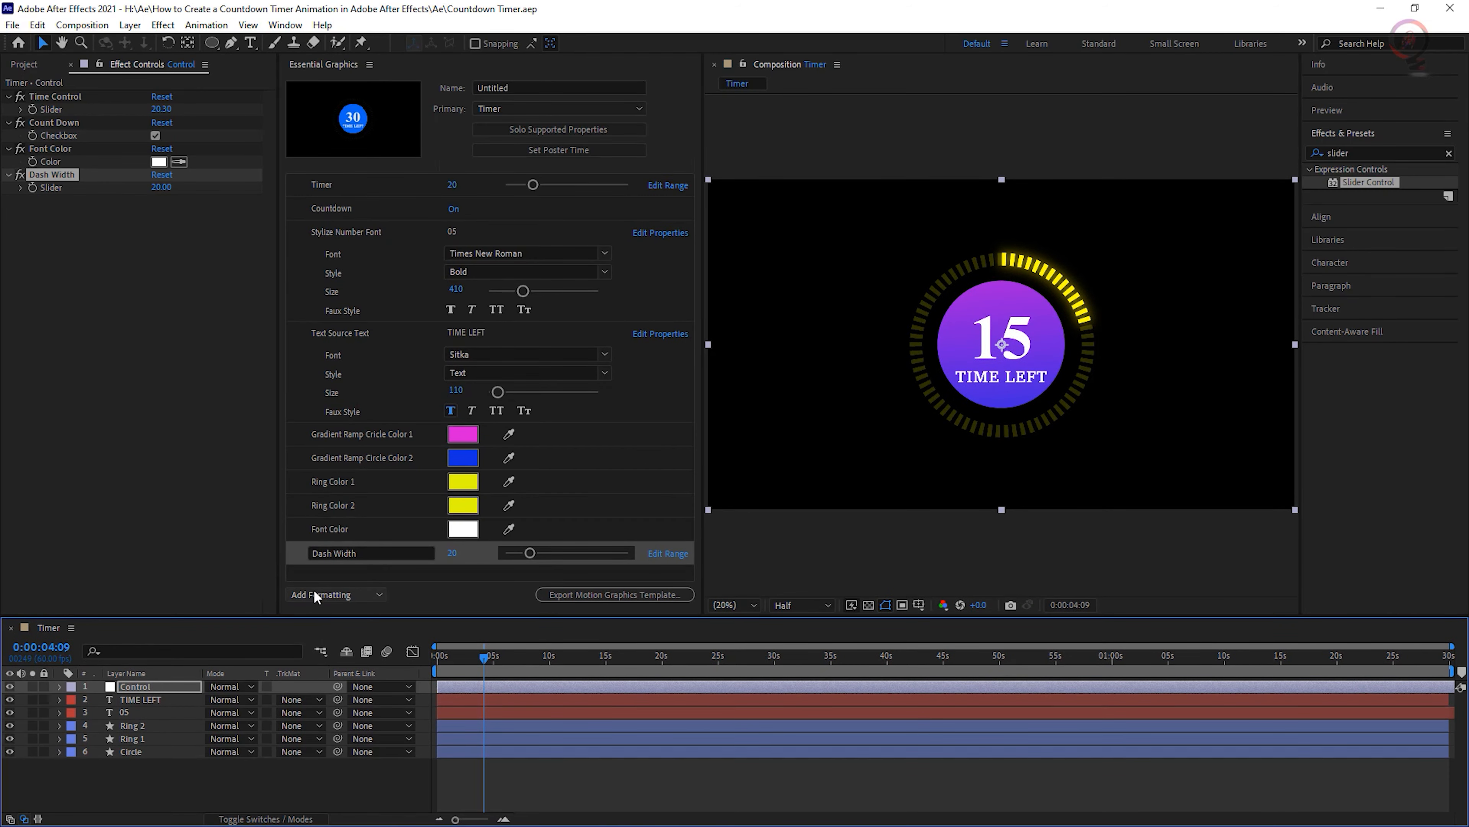
click(380, 593)
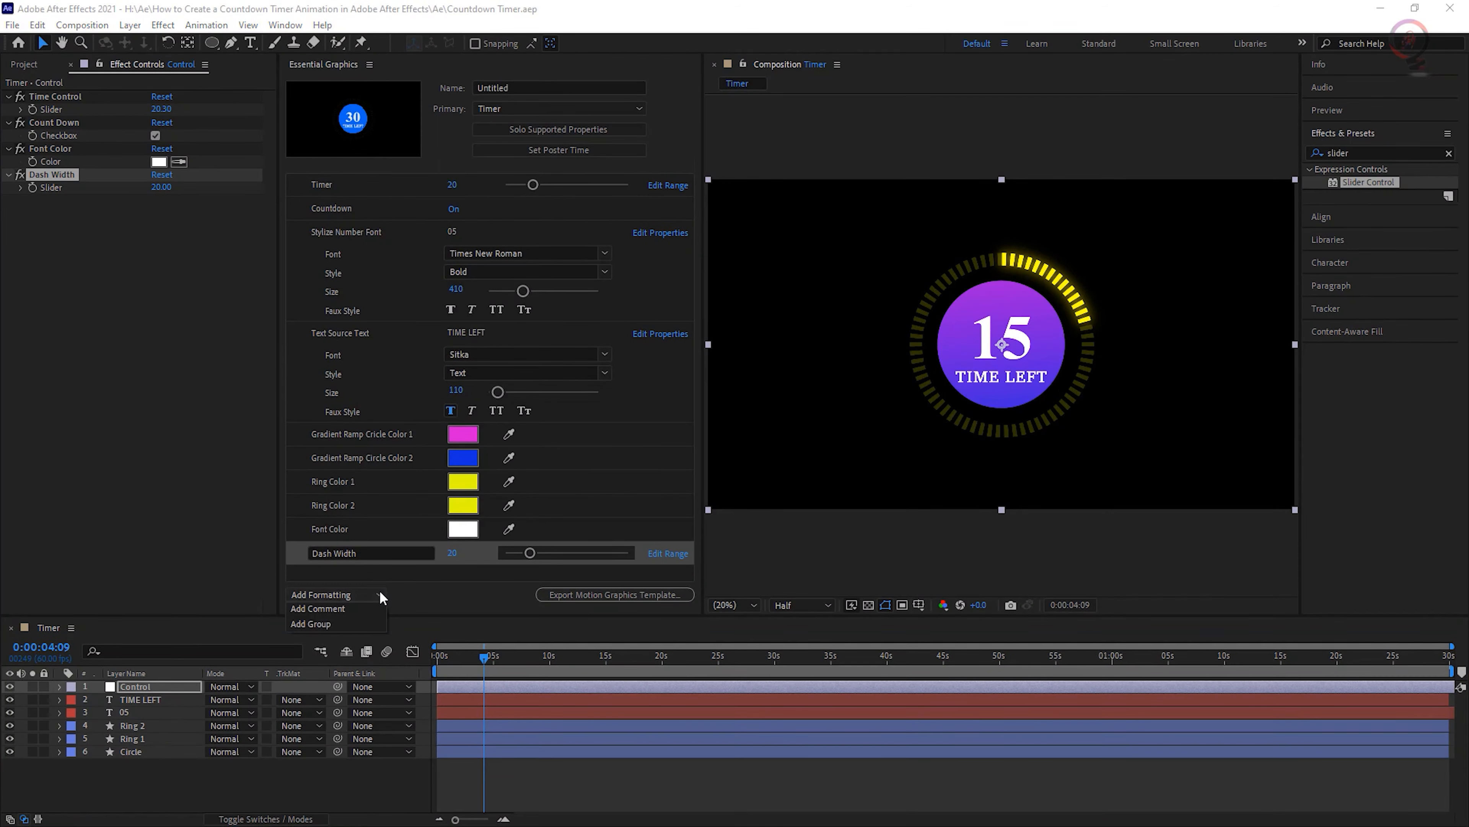
click(342, 623)
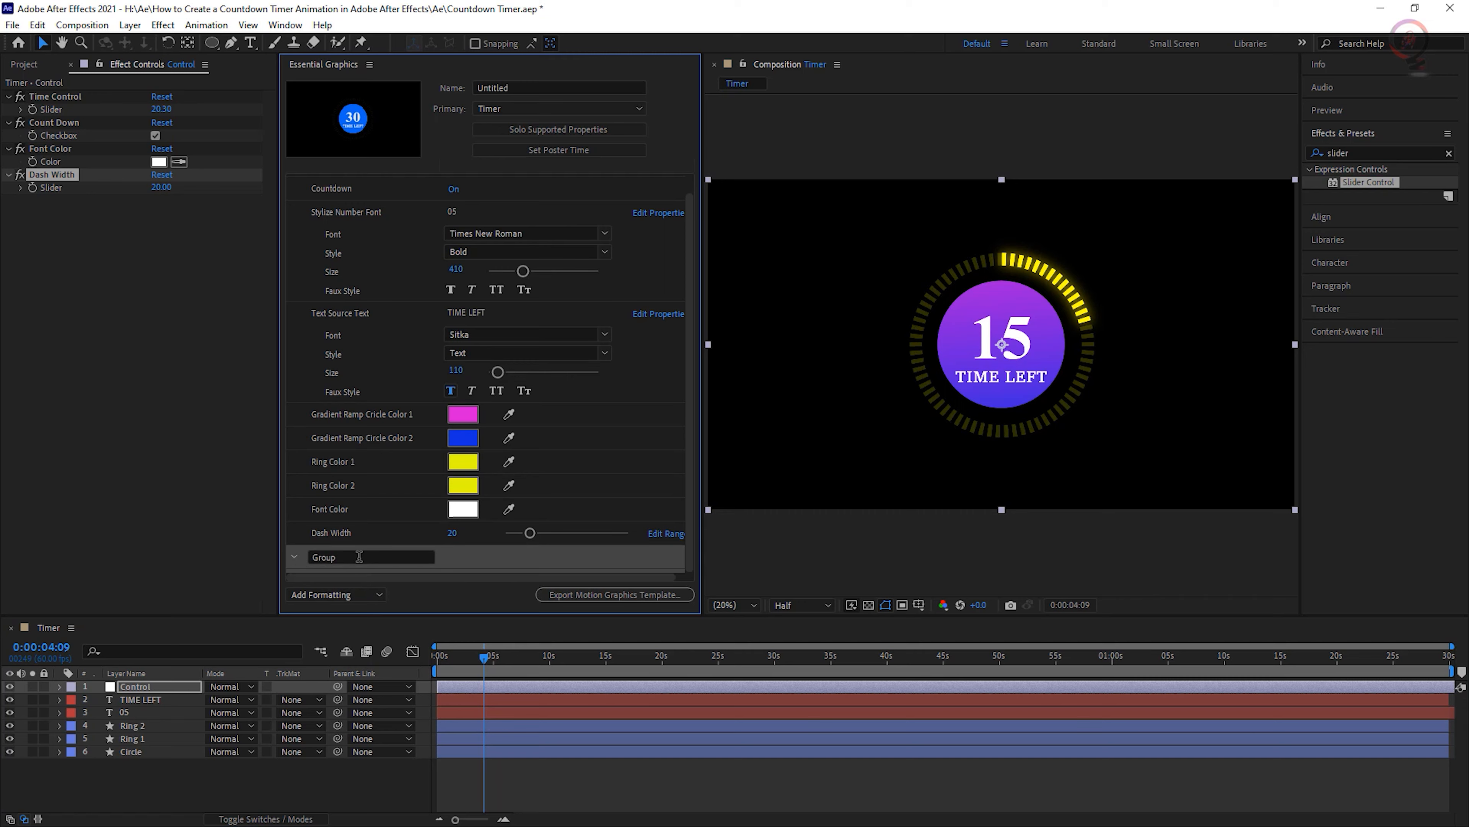
key(BackSpace)
key(BackSpace)
key(BackSpace)
key(BackSpace)
key(BackSpace)
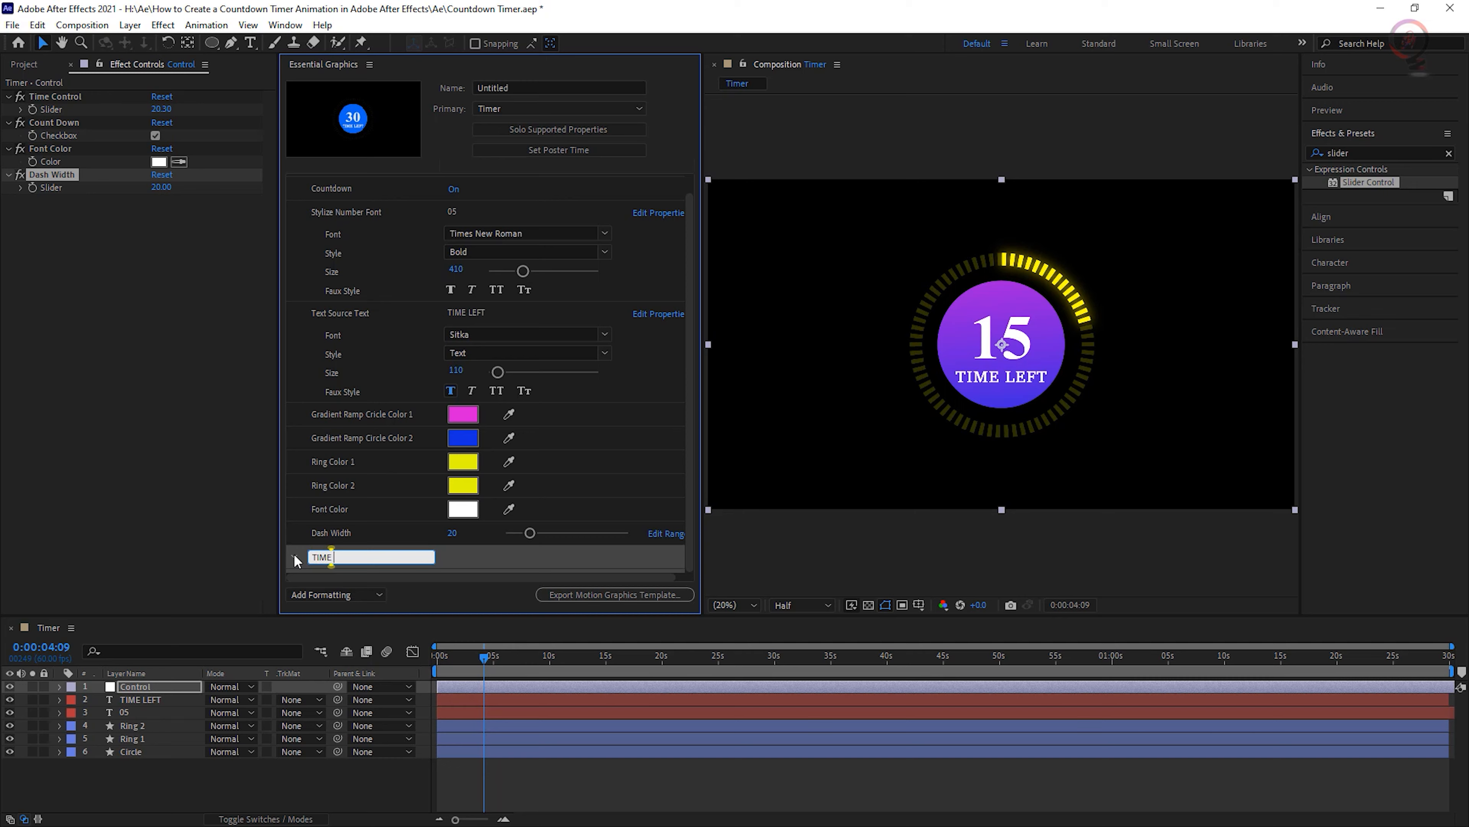
text(TIME CONTROLS)
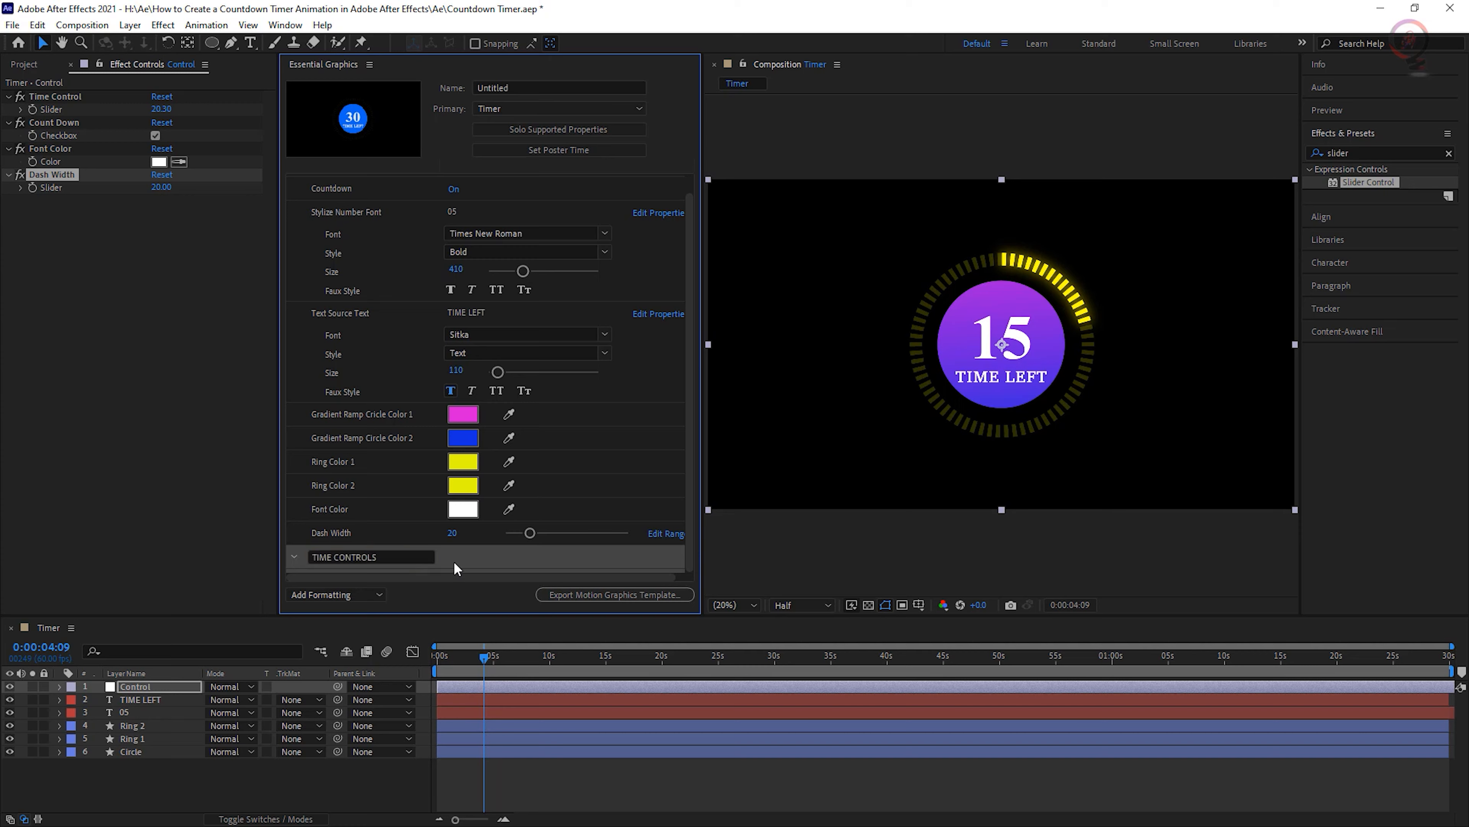
Move the TIME CONTROLS group to the start of the control list and nest the Timer, Countdown and Dash Width controls in it.
drag(453, 560, 436, 182)
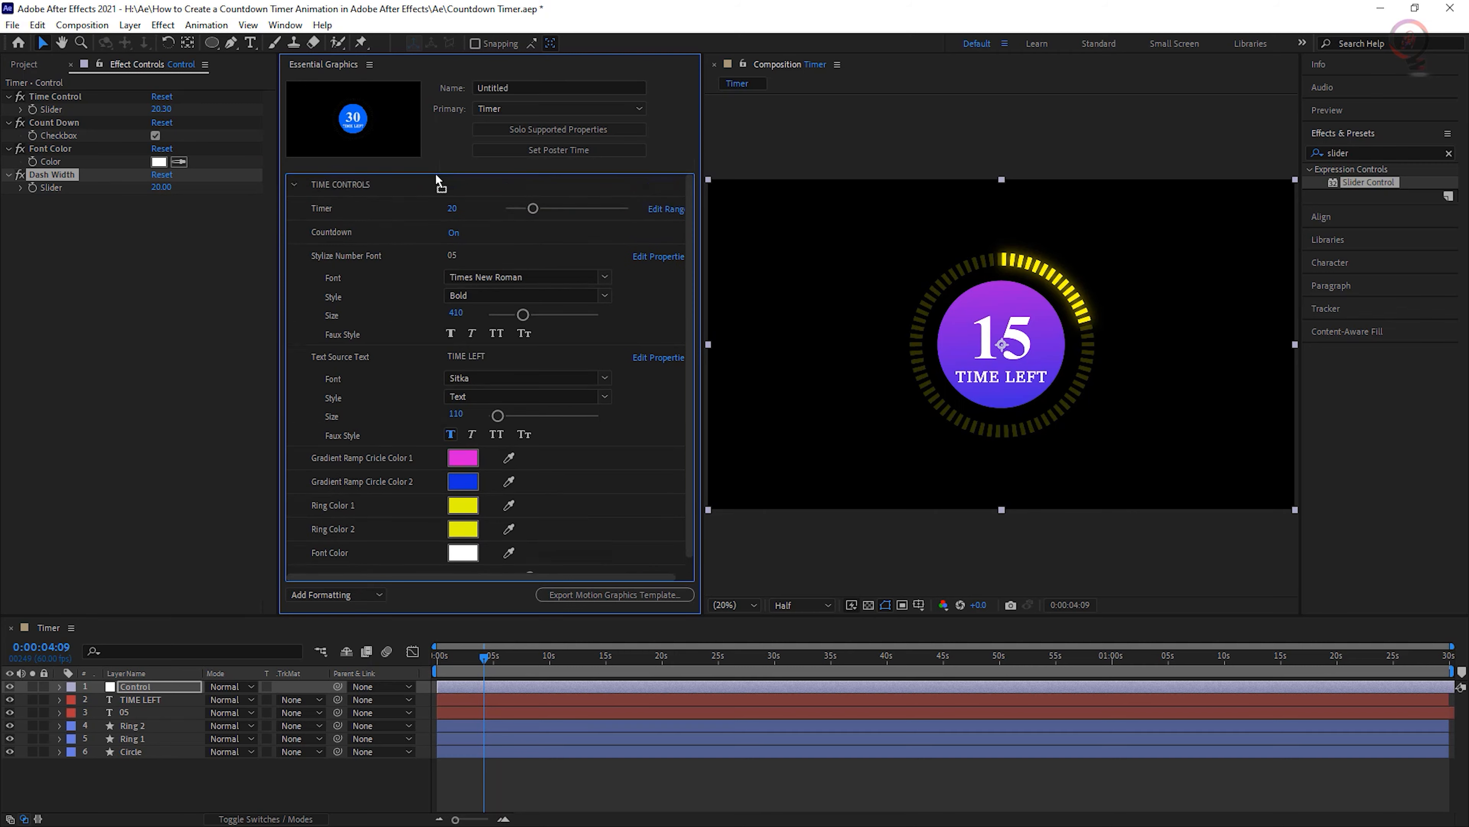
drag(357, 213, 298, 184)
click(294, 184)
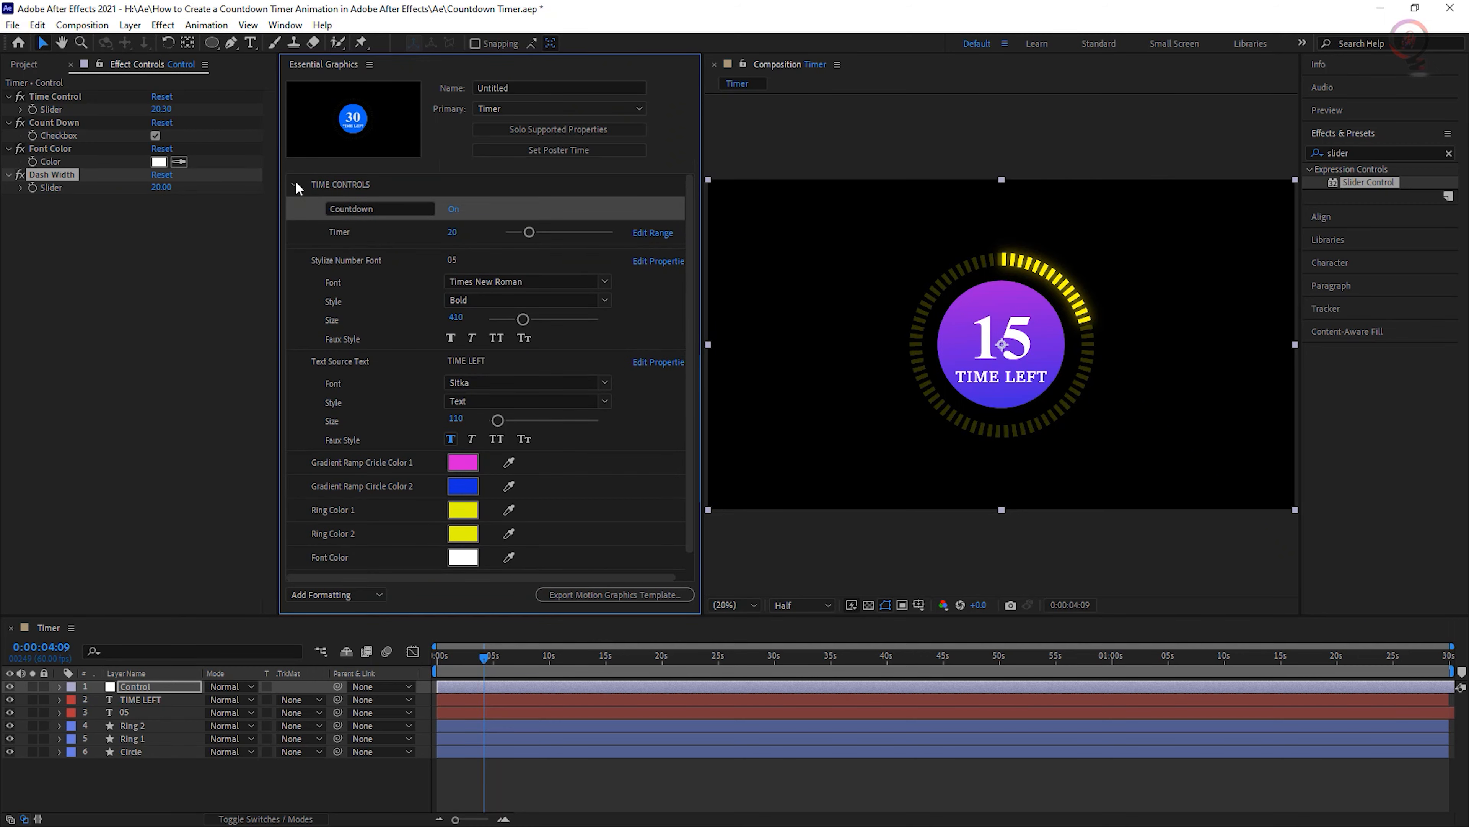
click(295, 185)
drag(388, 539, 370, 184)
click(295, 184)
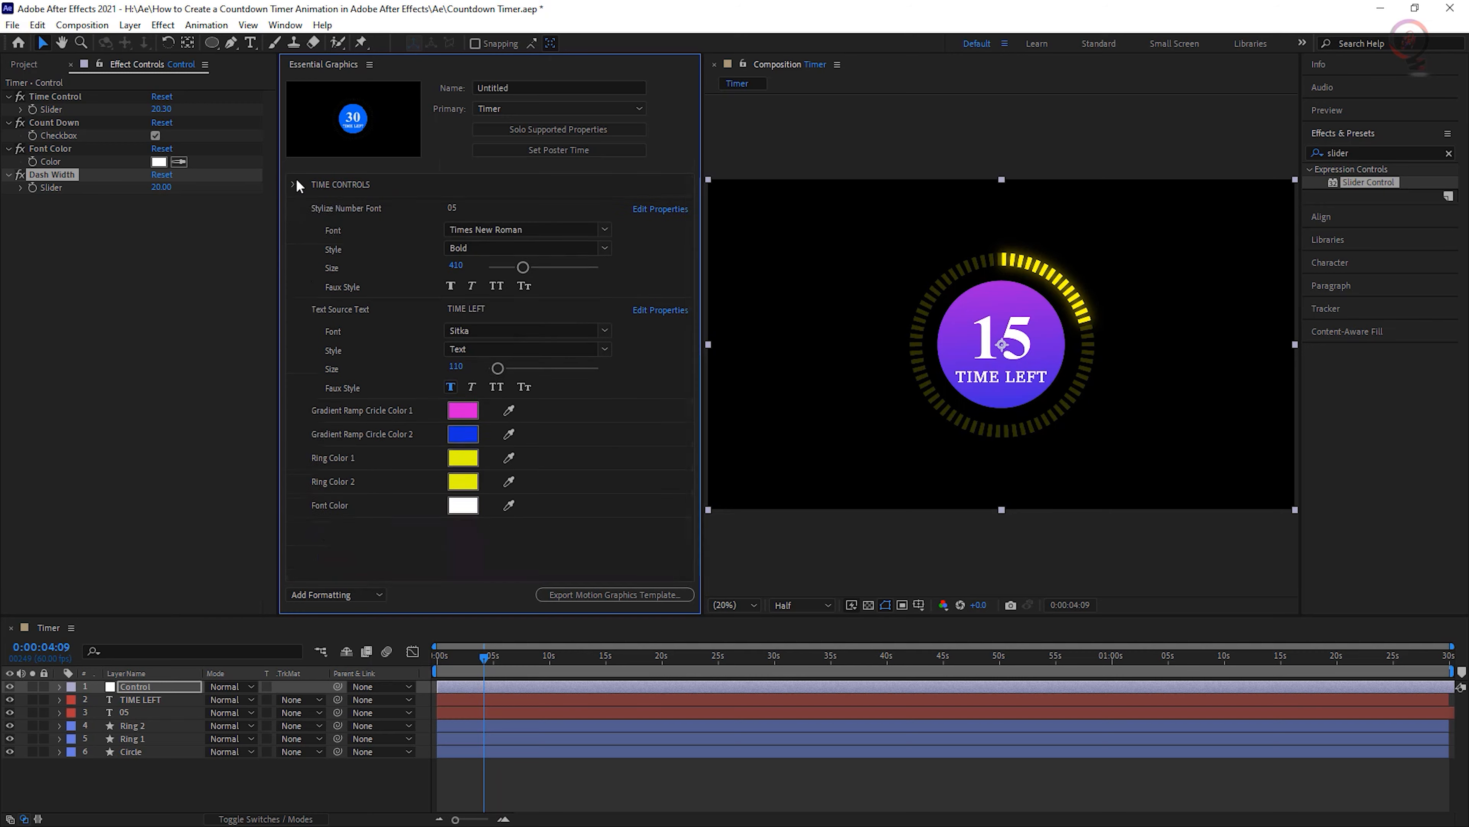
Add another control group to the template and name it "FONT CONTROLS".
click(378, 602)
click(364, 624)
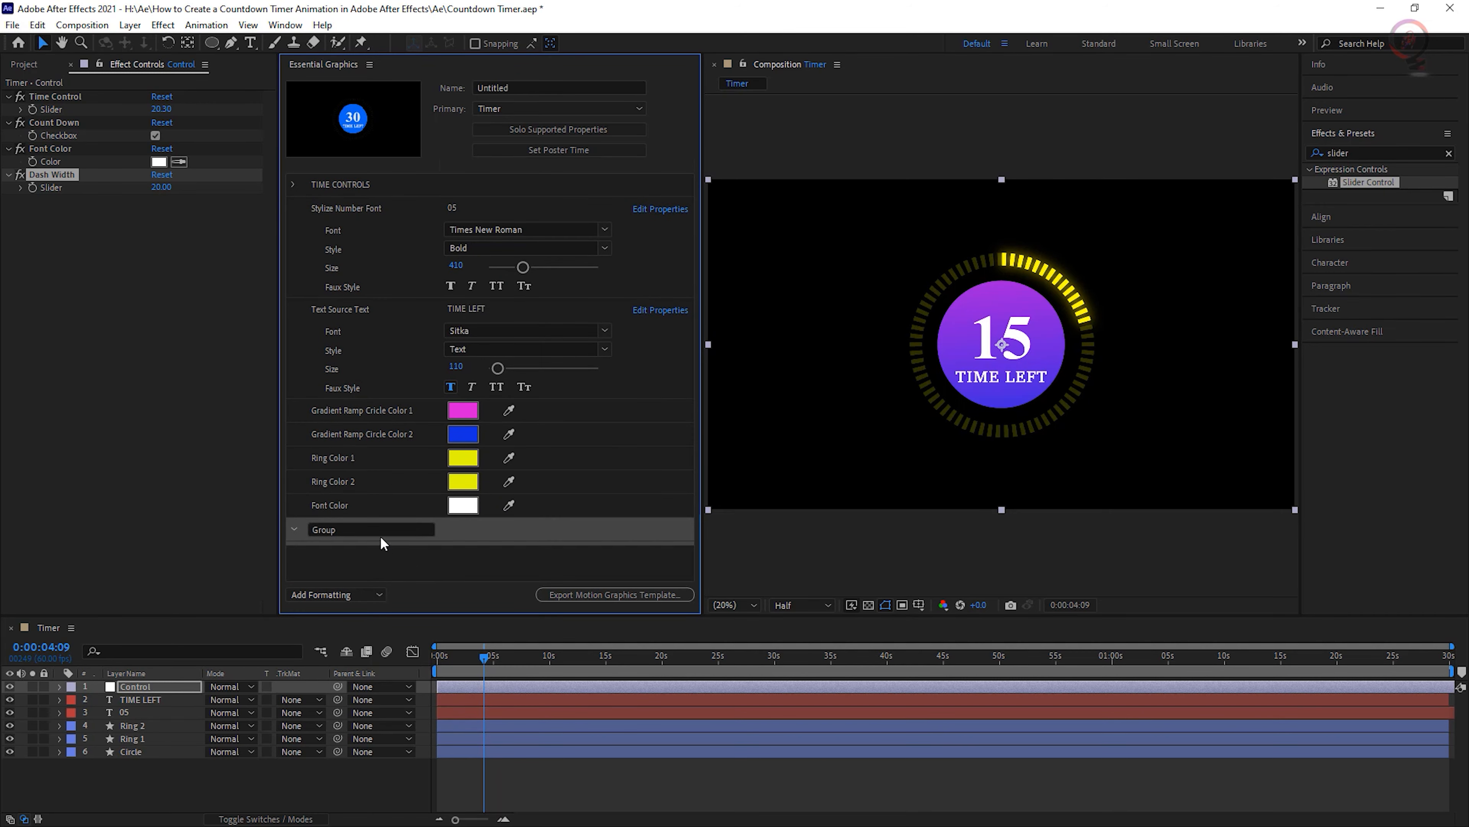
click(379, 523)
key(BackSpace)
key(BackSpace)
key(BackSpace)
key(BackSpace)
key(BackSpace)
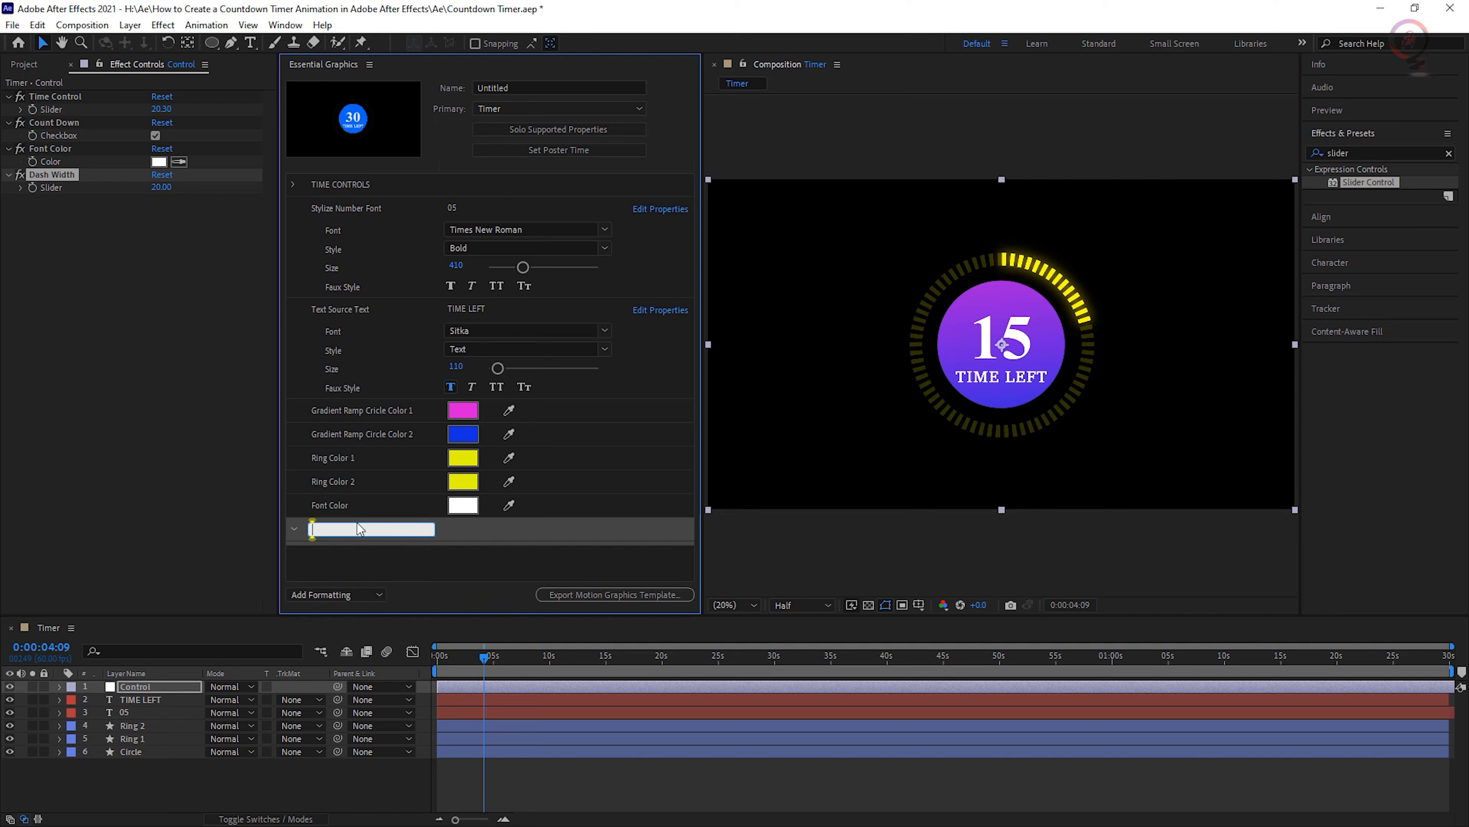
text(FONT CO)
text(LOROLS)
key(Return)
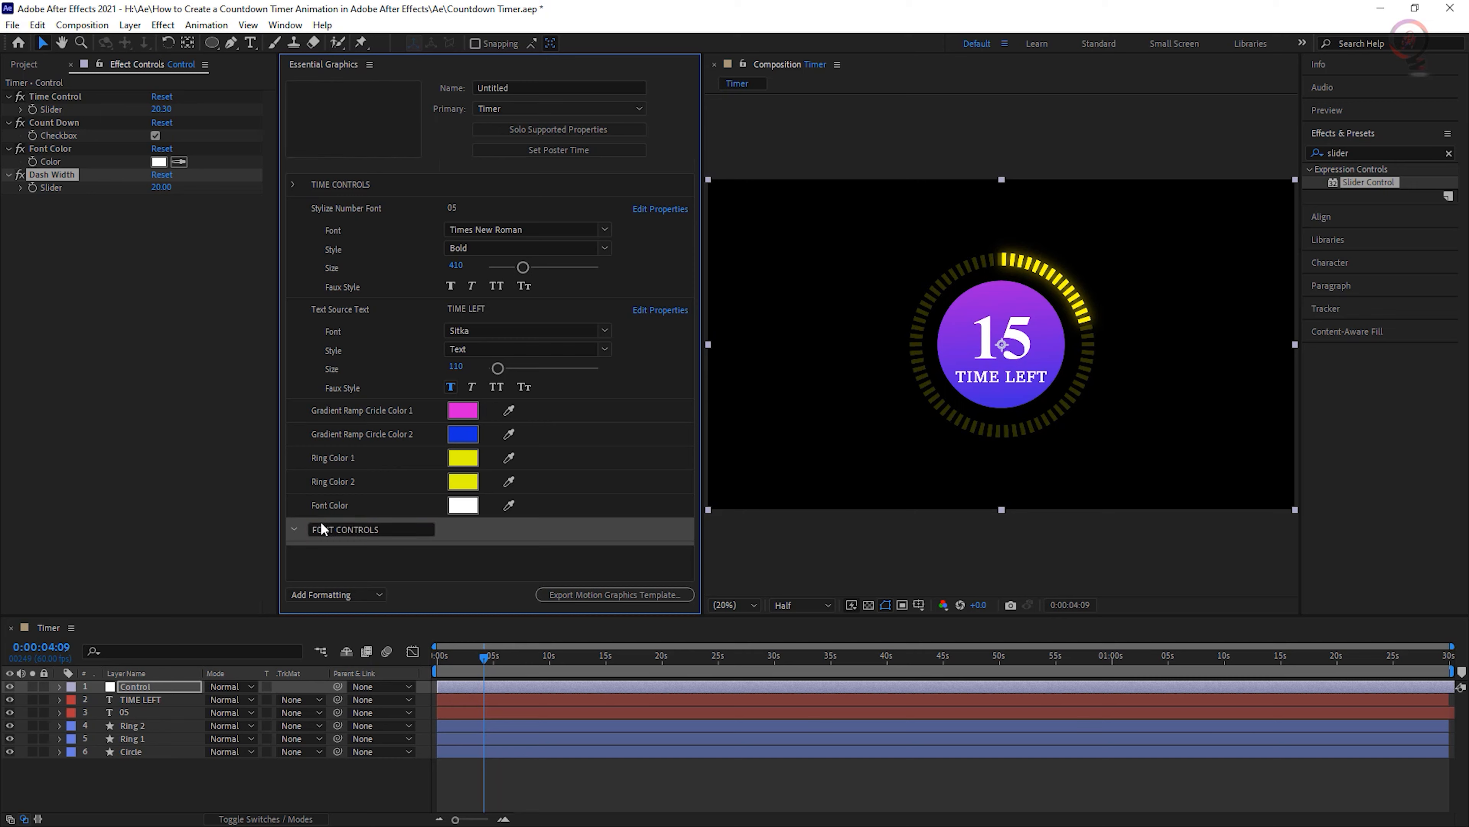
Place the FONT CONTROLS group directly below TIME CONTROLS and nest the Stylize Number Font and Text Source Text controls in it.
drag(446, 538, 306, 204)
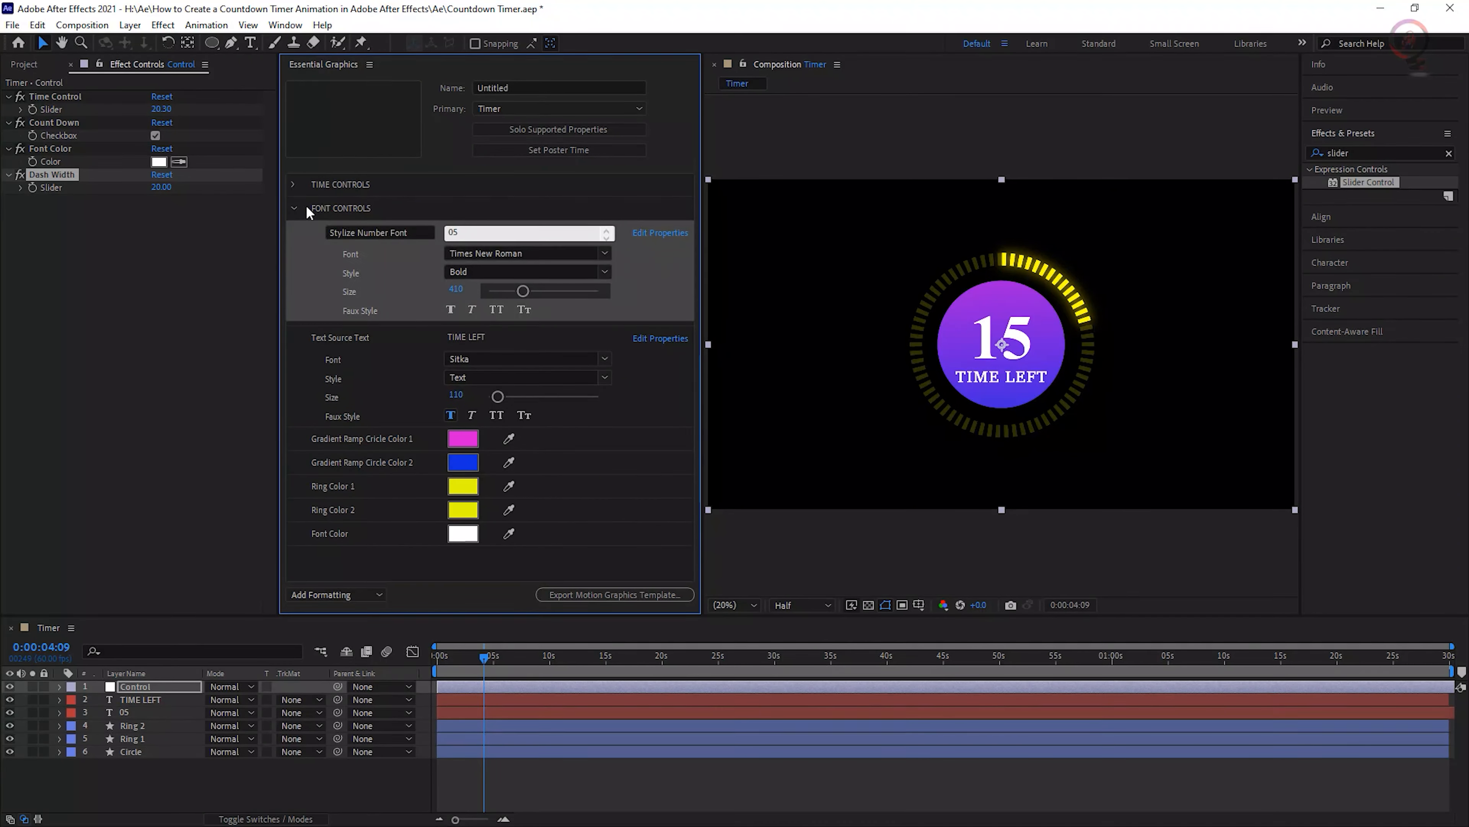
click(294, 208)
drag(383, 239, 306, 213)
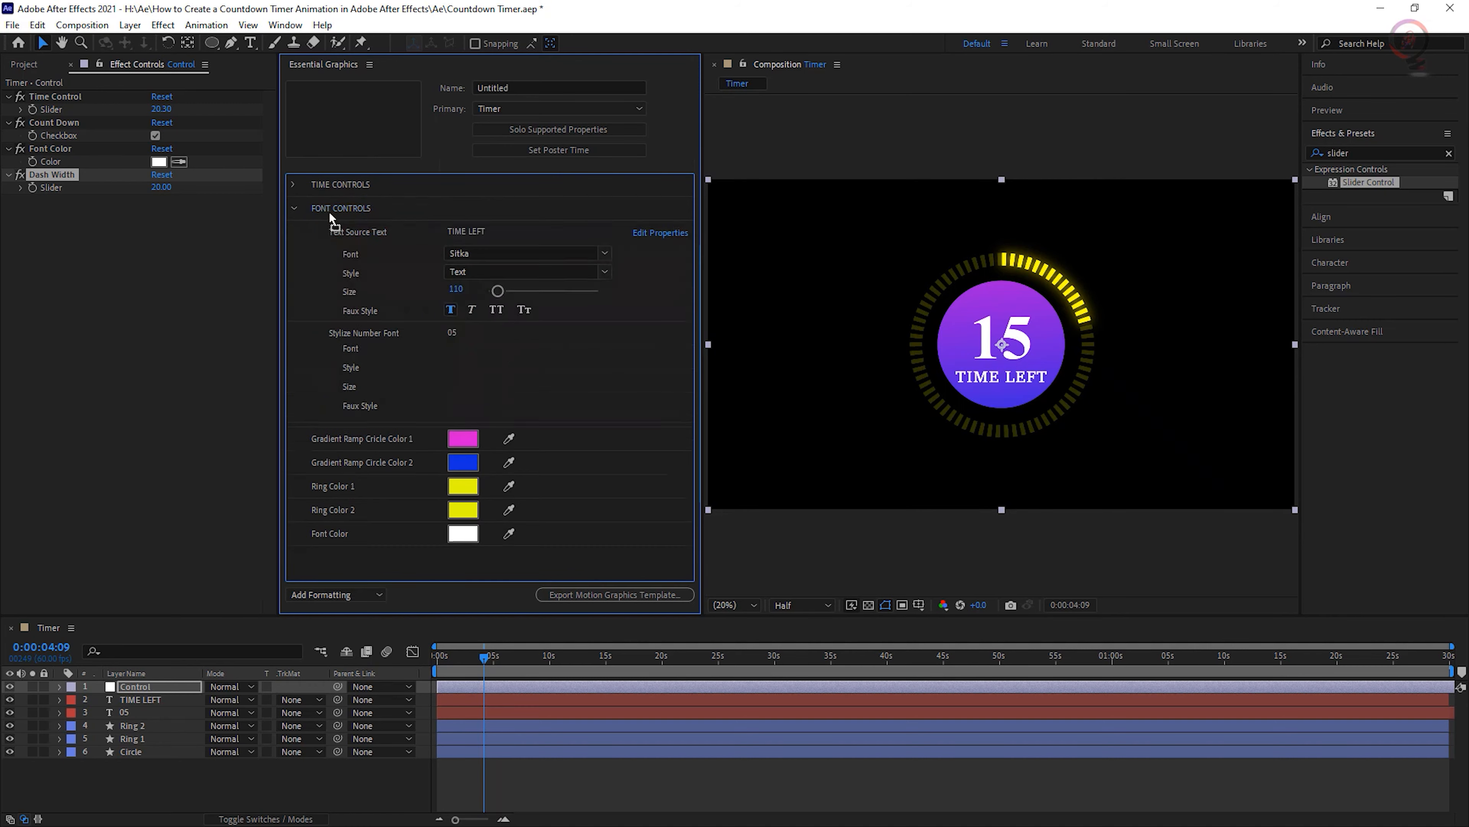
click(294, 209)
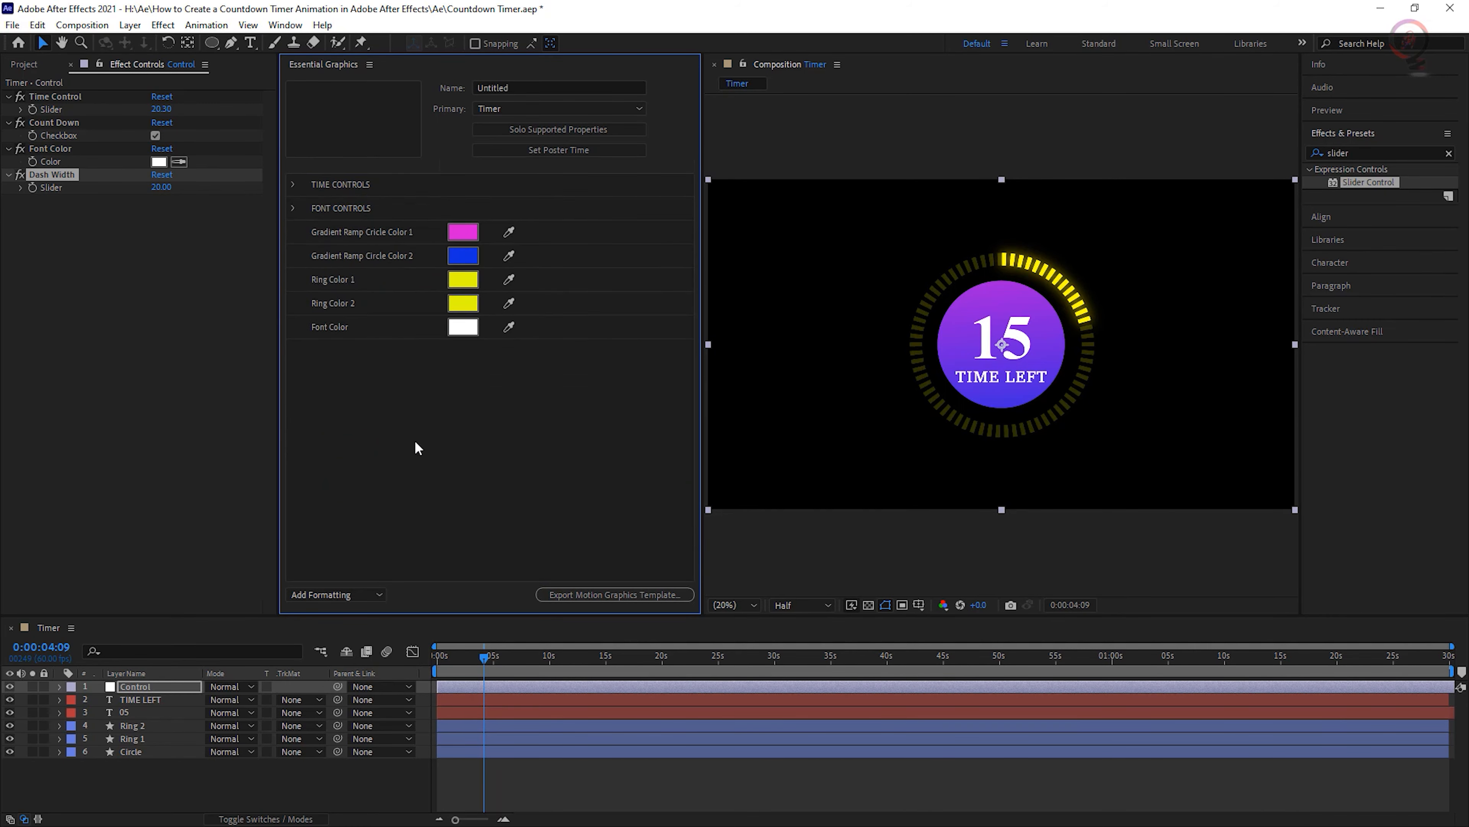
Add a third control group to the template and name it "COLOR CONTROLS".
click(349, 595)
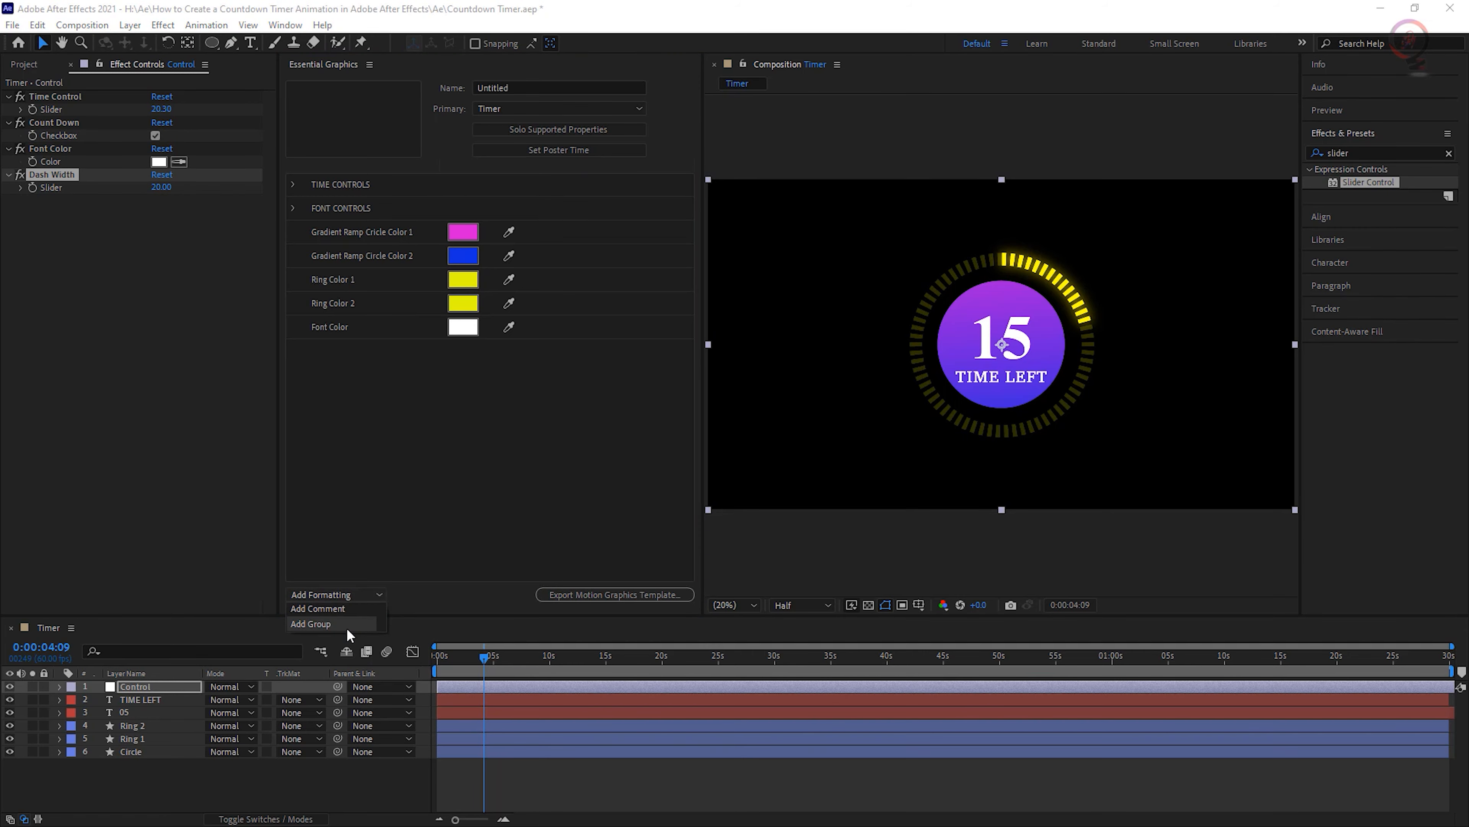
click(338, 610)
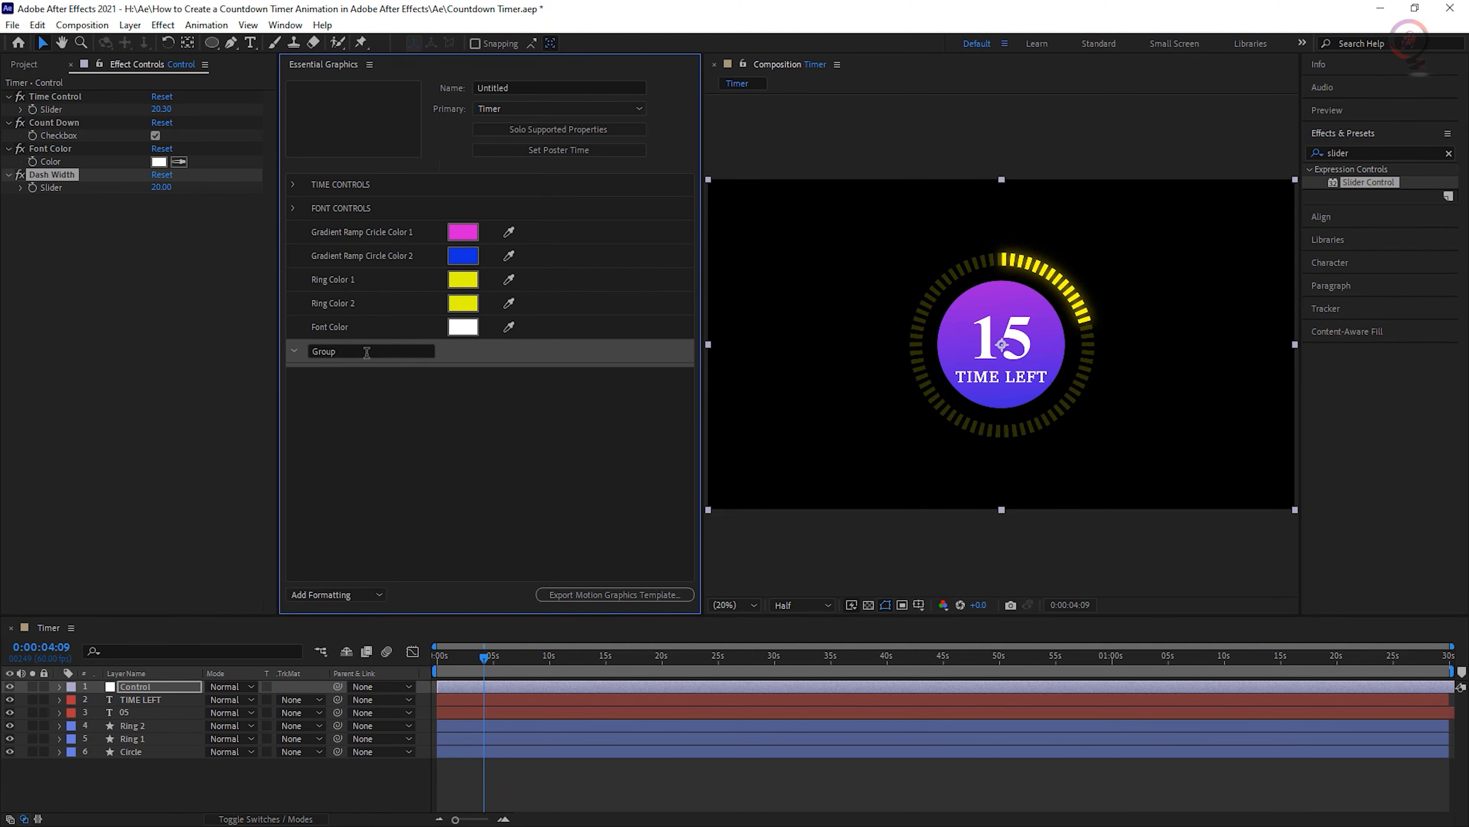
click(366, 352)
key(BackSpace)
key(BackSpace)
key(BackSpace)
key(BackSpace)
key(BackSpace)
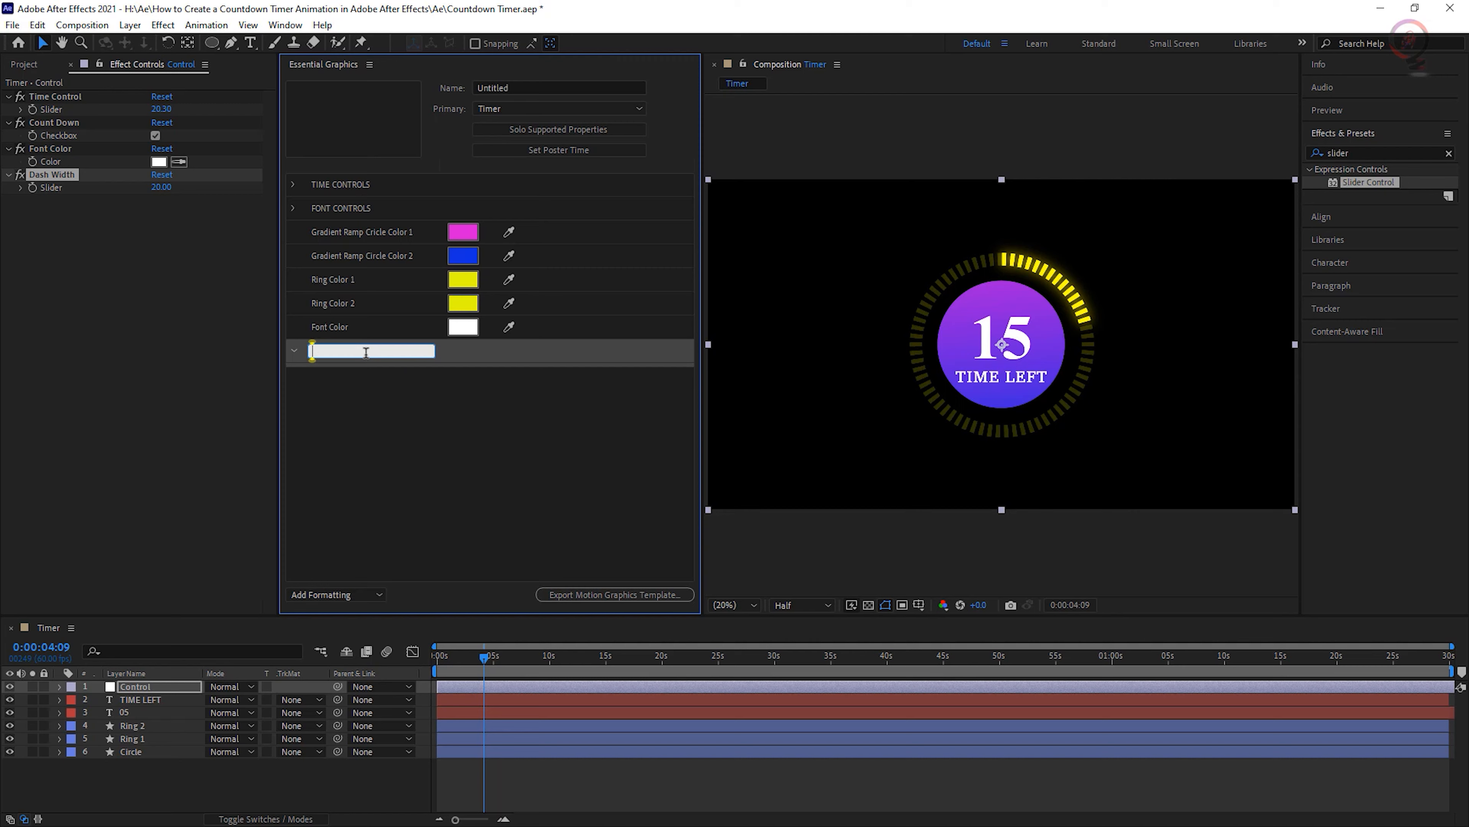
text(COLOR CONTROLS)
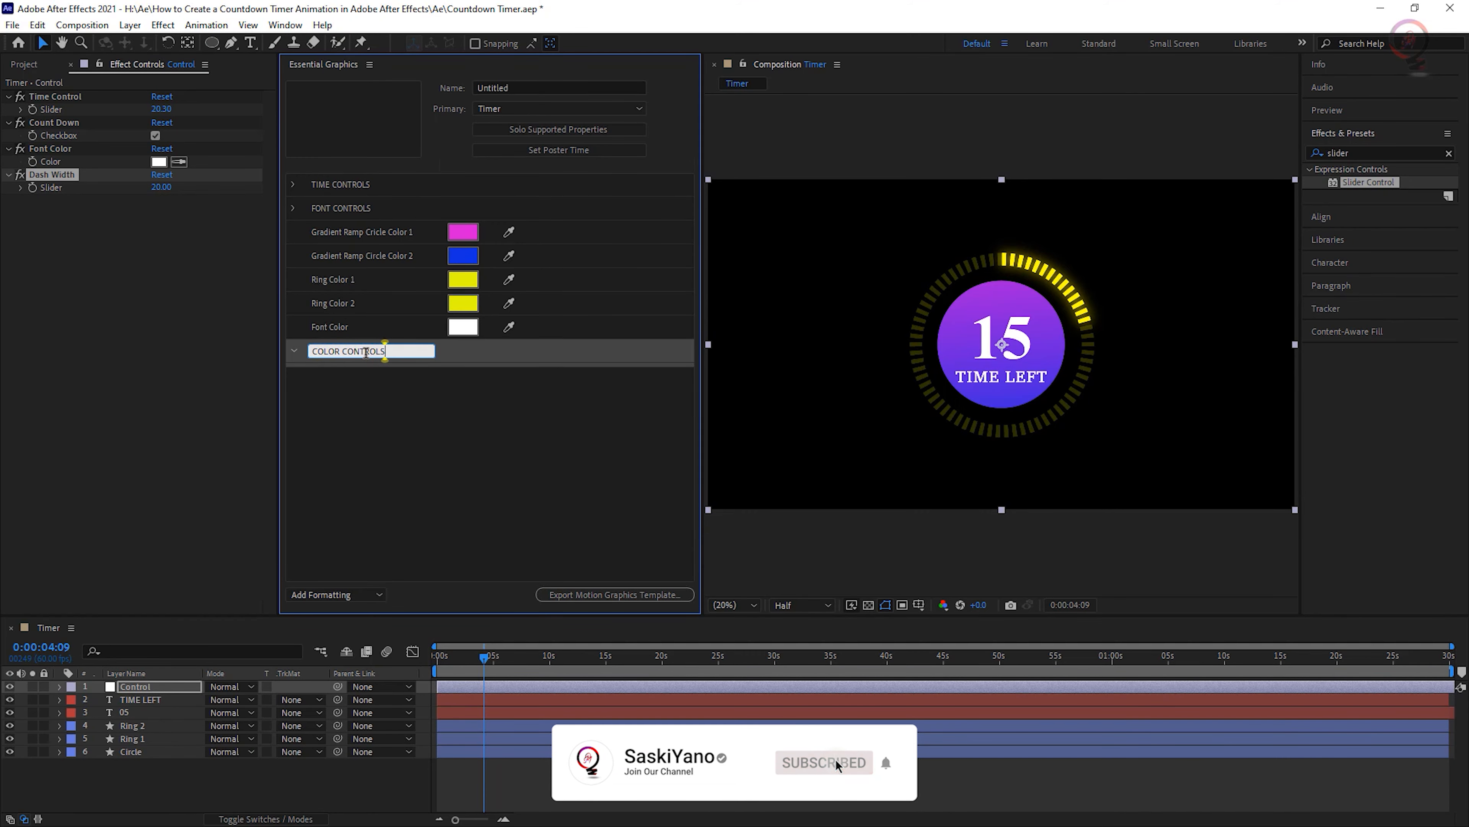
key(Return)
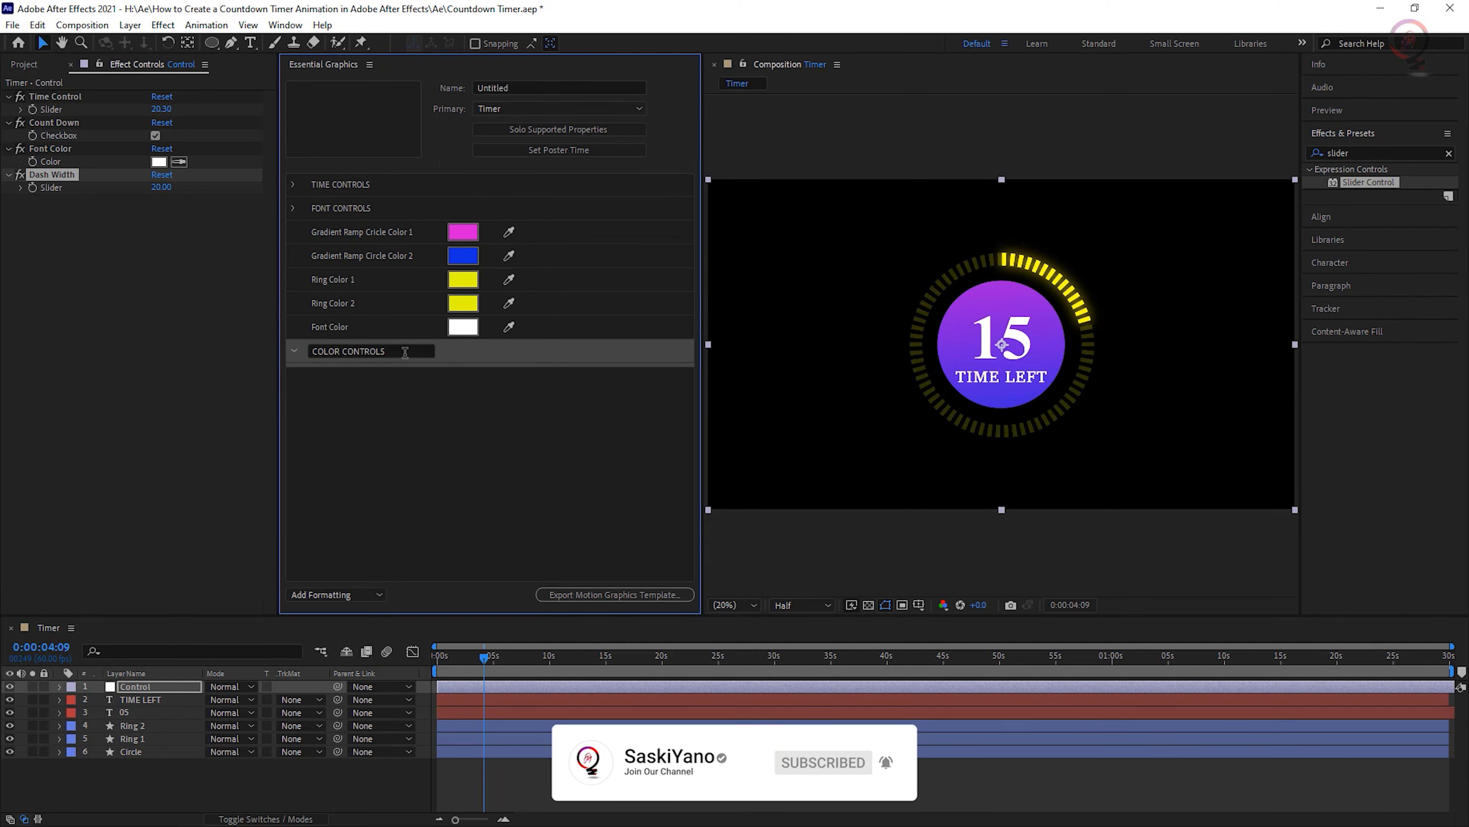
Place COLOR CONTROLS below FONT CONTROLS and nest both gradient ramp circle colors, both ring colors and the Font Color control in it.
drag(463, 359, 410, 230)
click(404, 262)
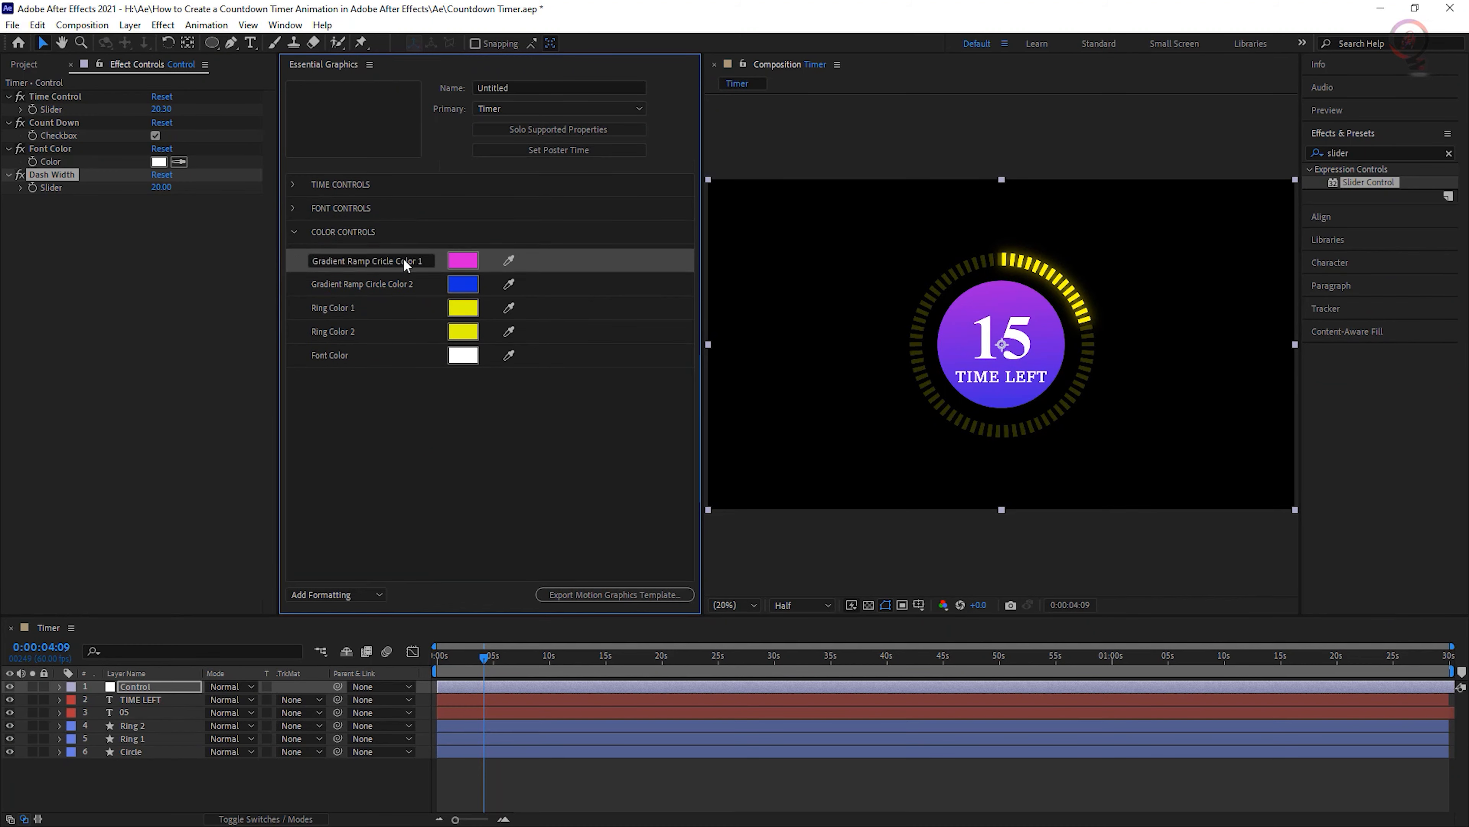
click(407, 349)
drag(429, 265, 528, 243)
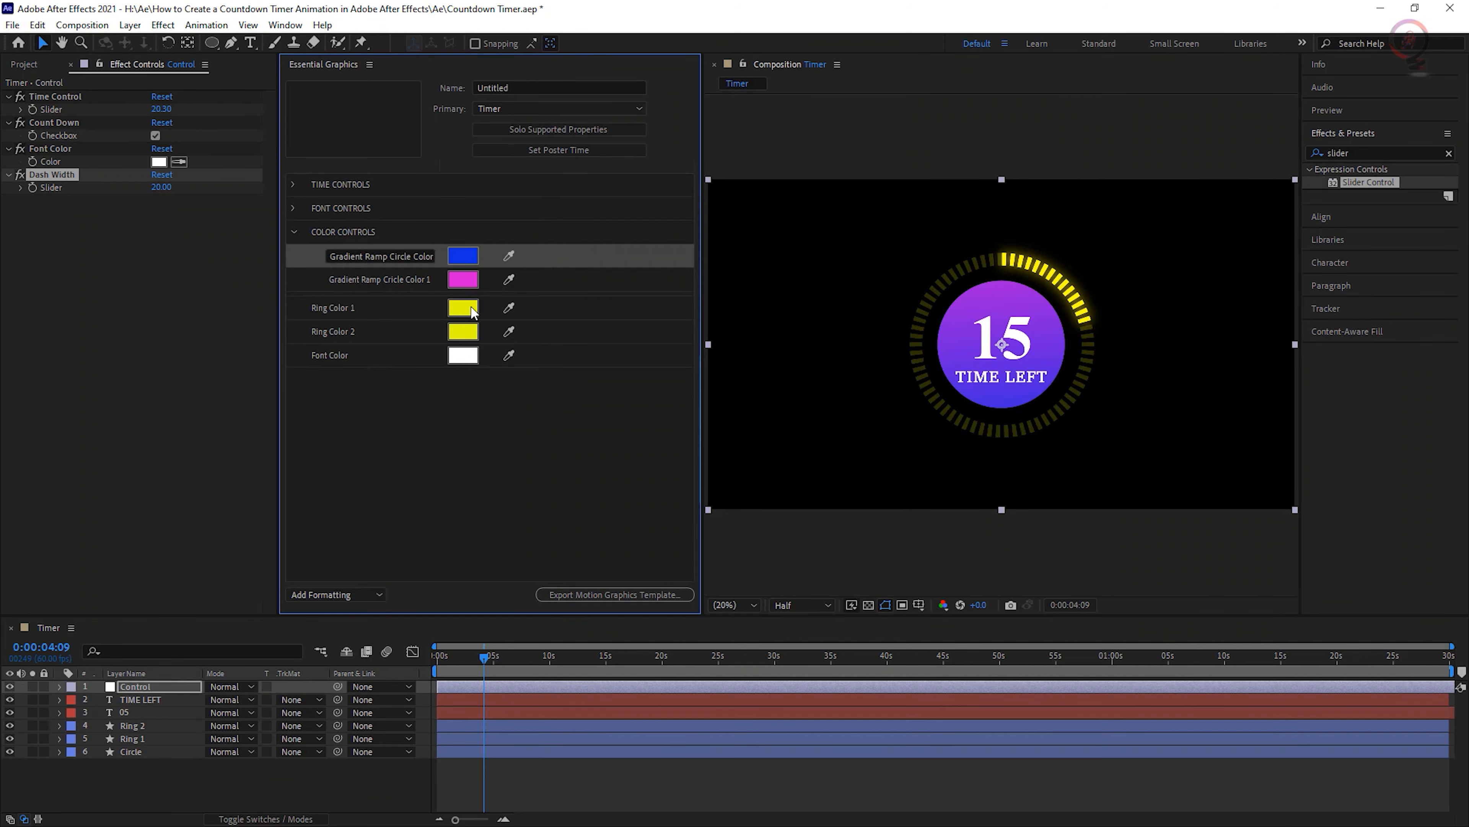
drag(410, 313, 403, 243)
drag(386, 355, 322, 240)
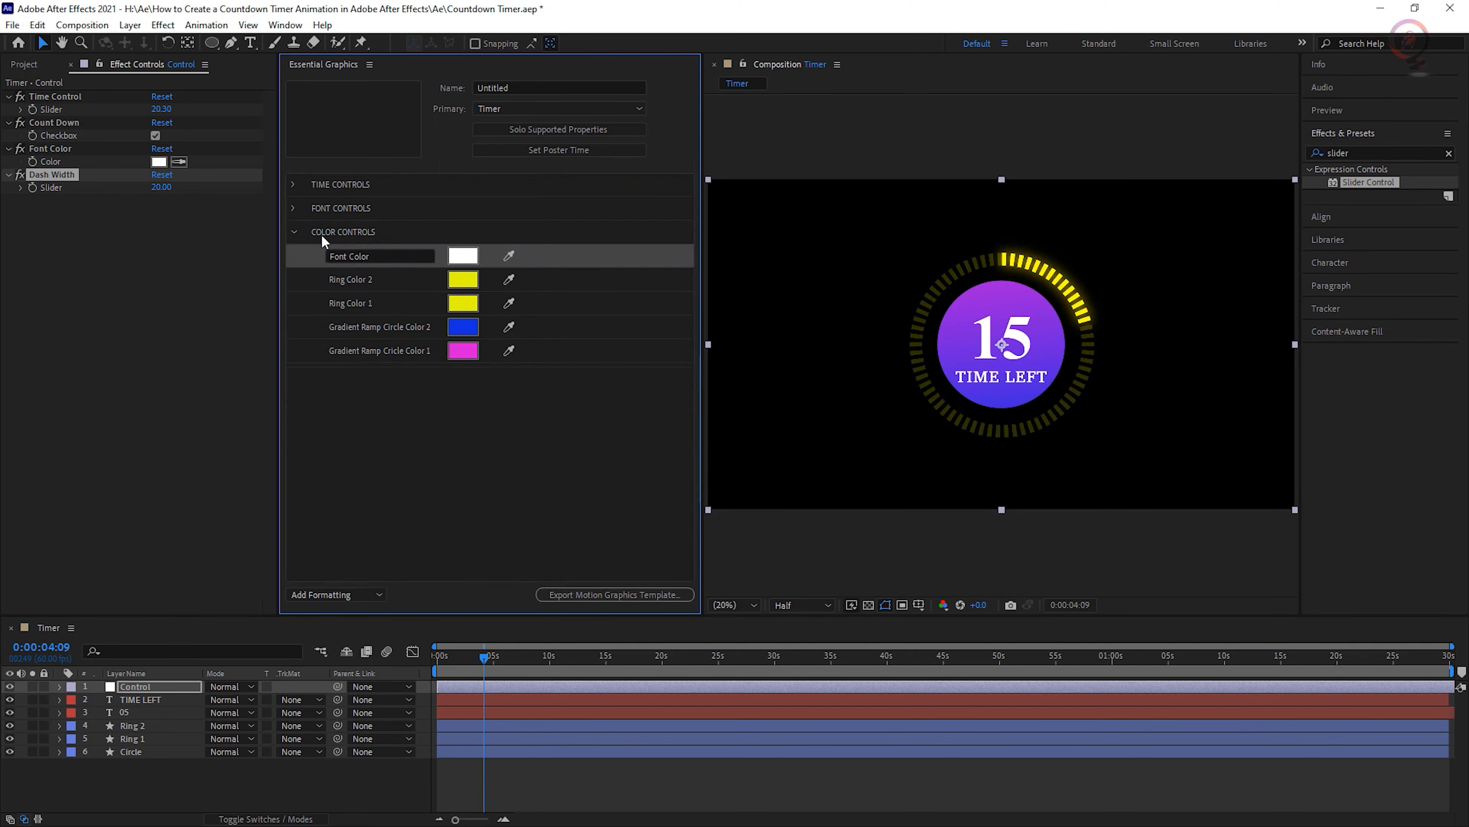
click(294, 233)
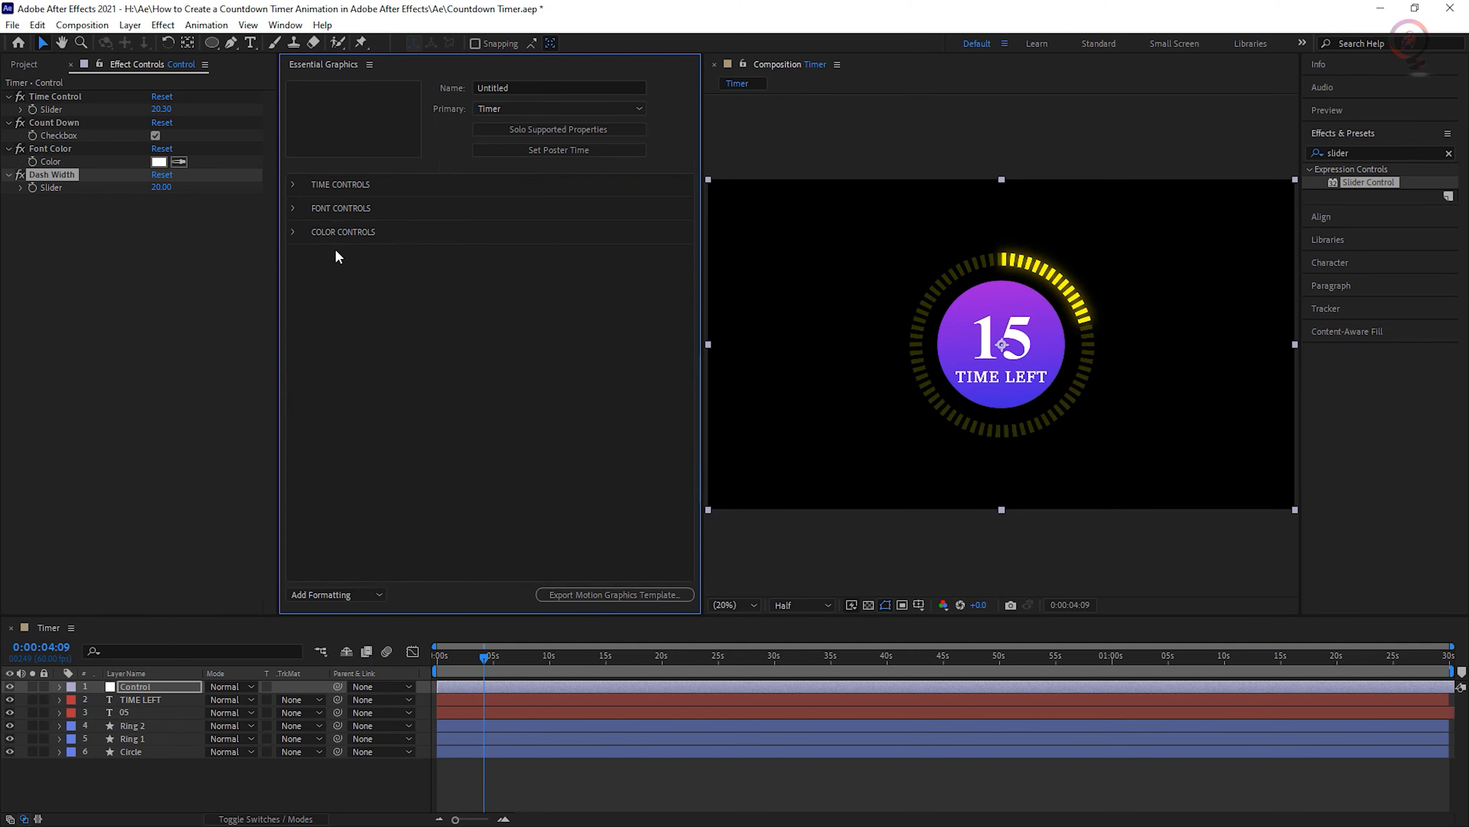
Expand the time, font and color control groups to review the controls inside each, and collapse them again.
click(294, 184)
click(293, 293)
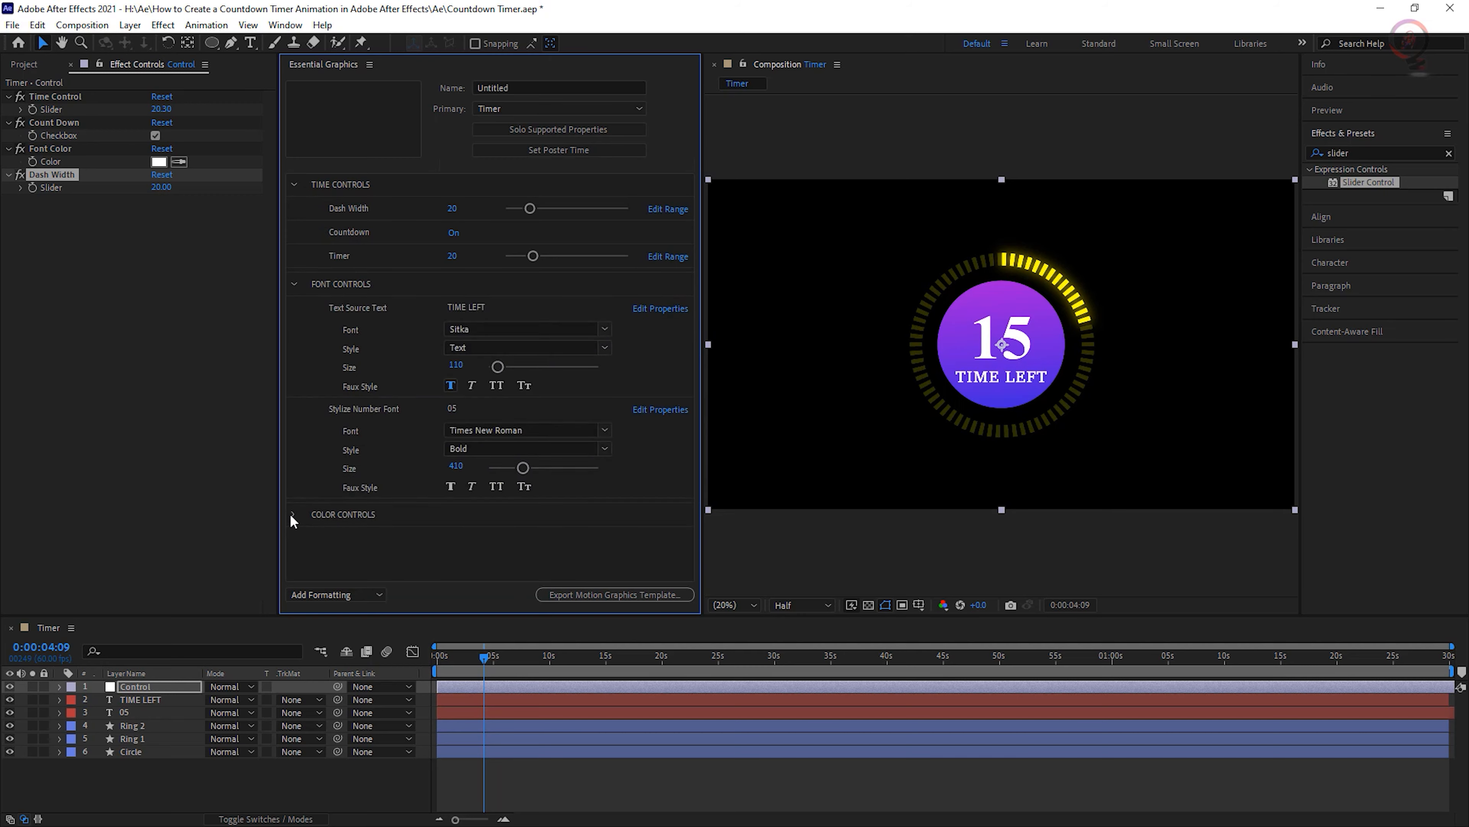
click(292, 515)
scroll(316, 472, down, 2)
scroll(319, 428, up, 2)
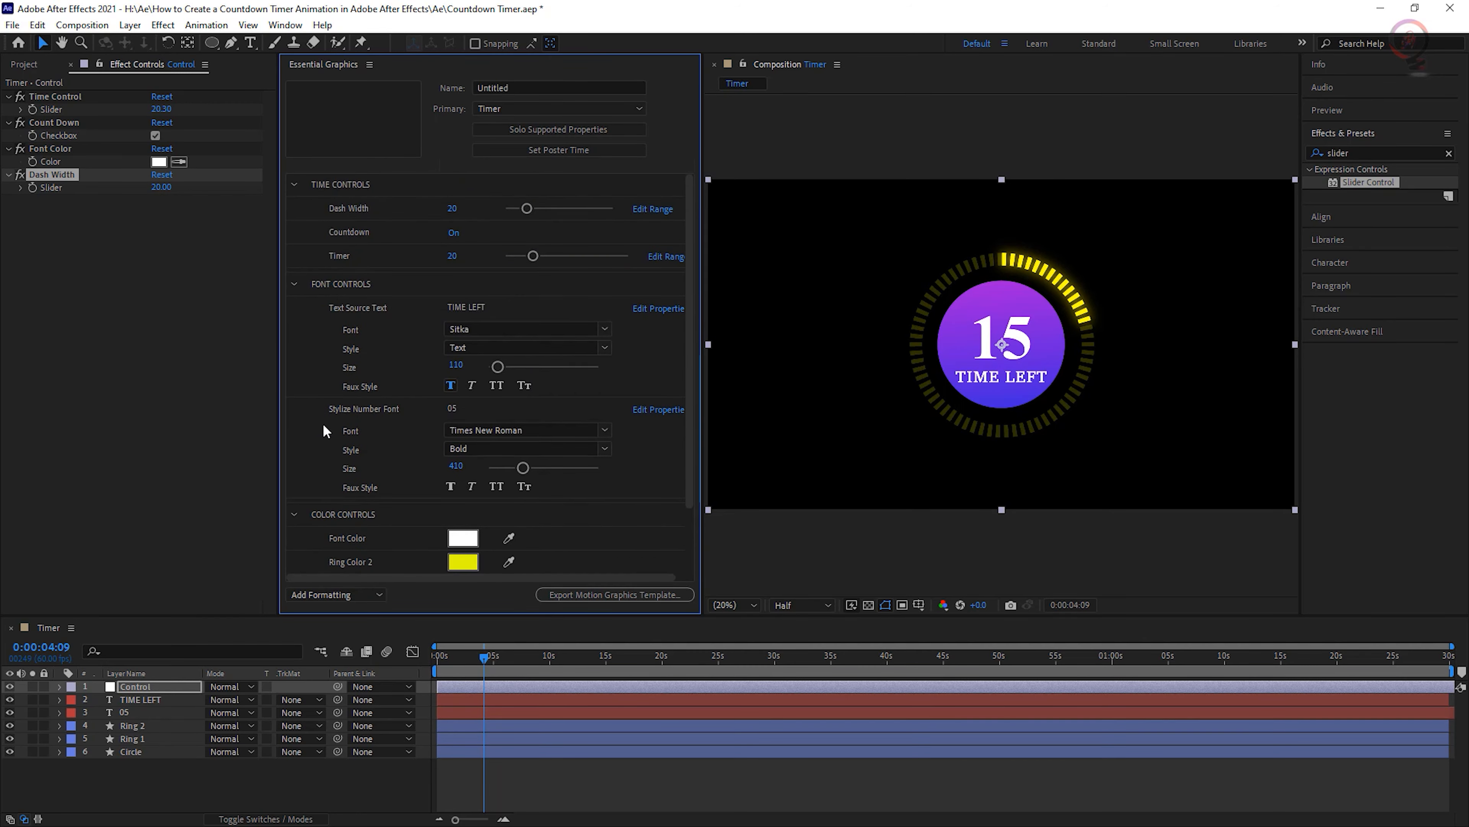
click(298, 185)
click(298, 207)
click(299, 232)
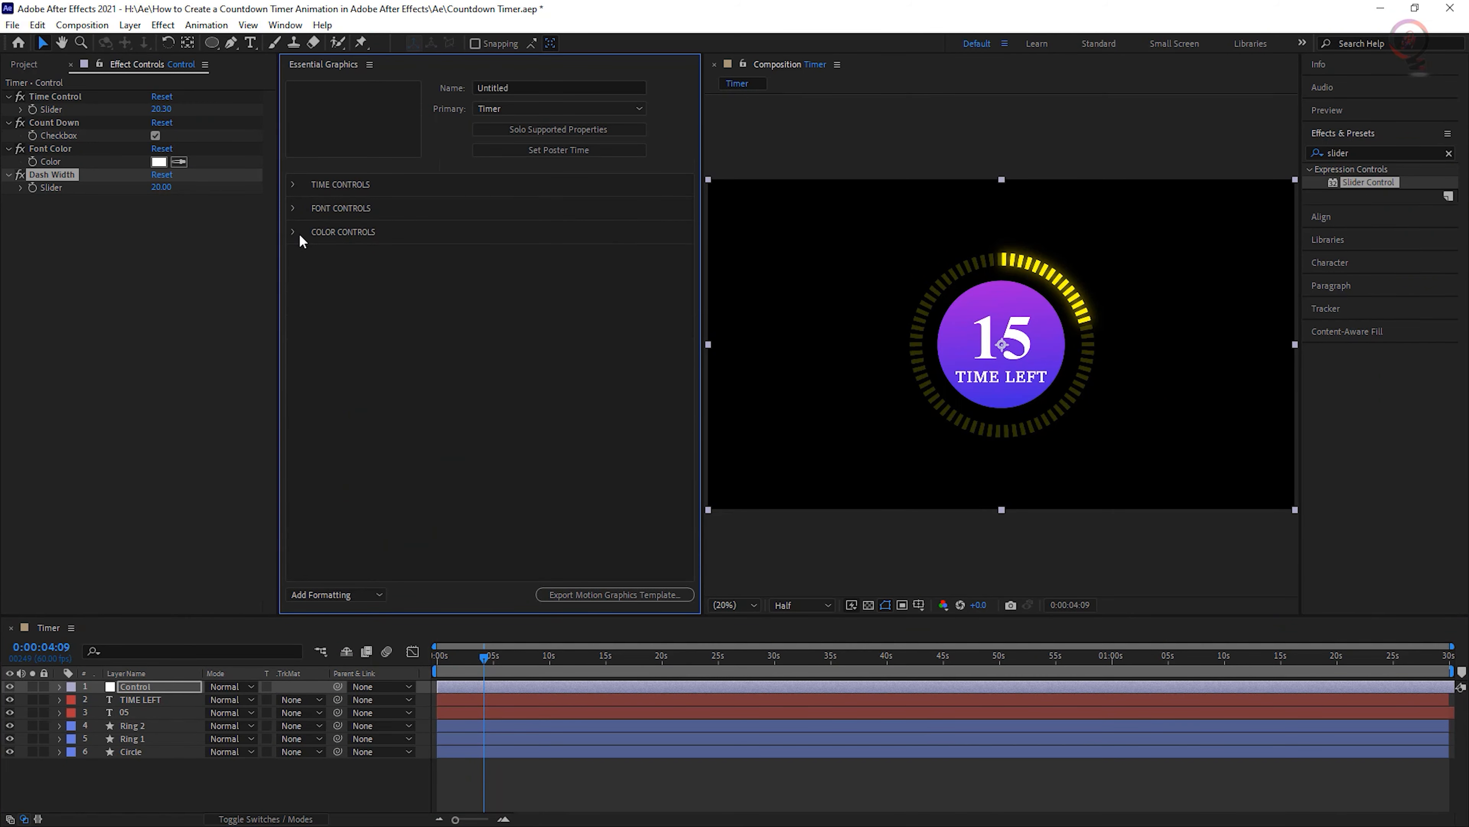
Name the motion graphics template "MD_Timer".
click(498, 89)
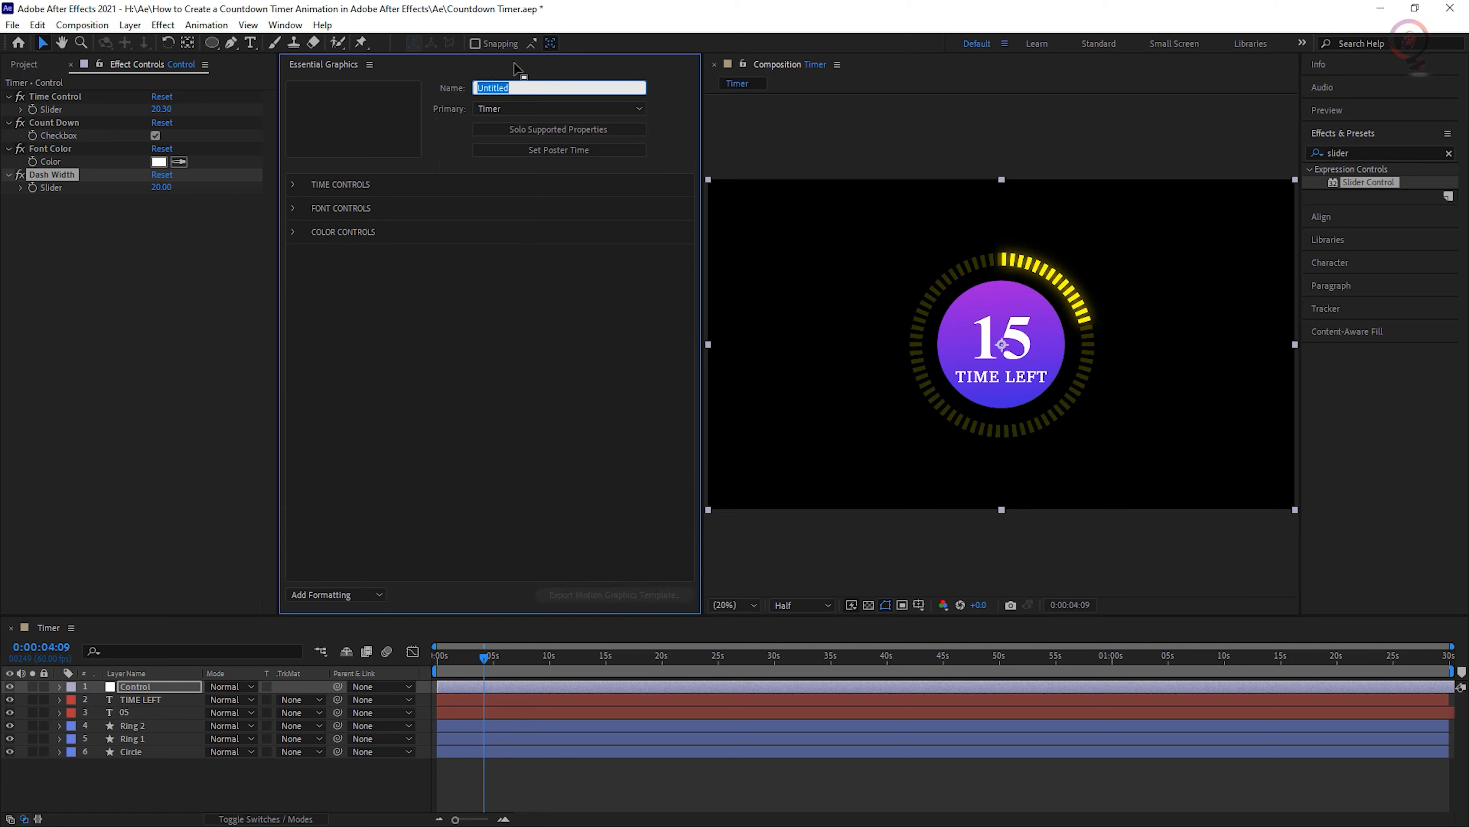
text(MD_Timer)
click(672, 143)
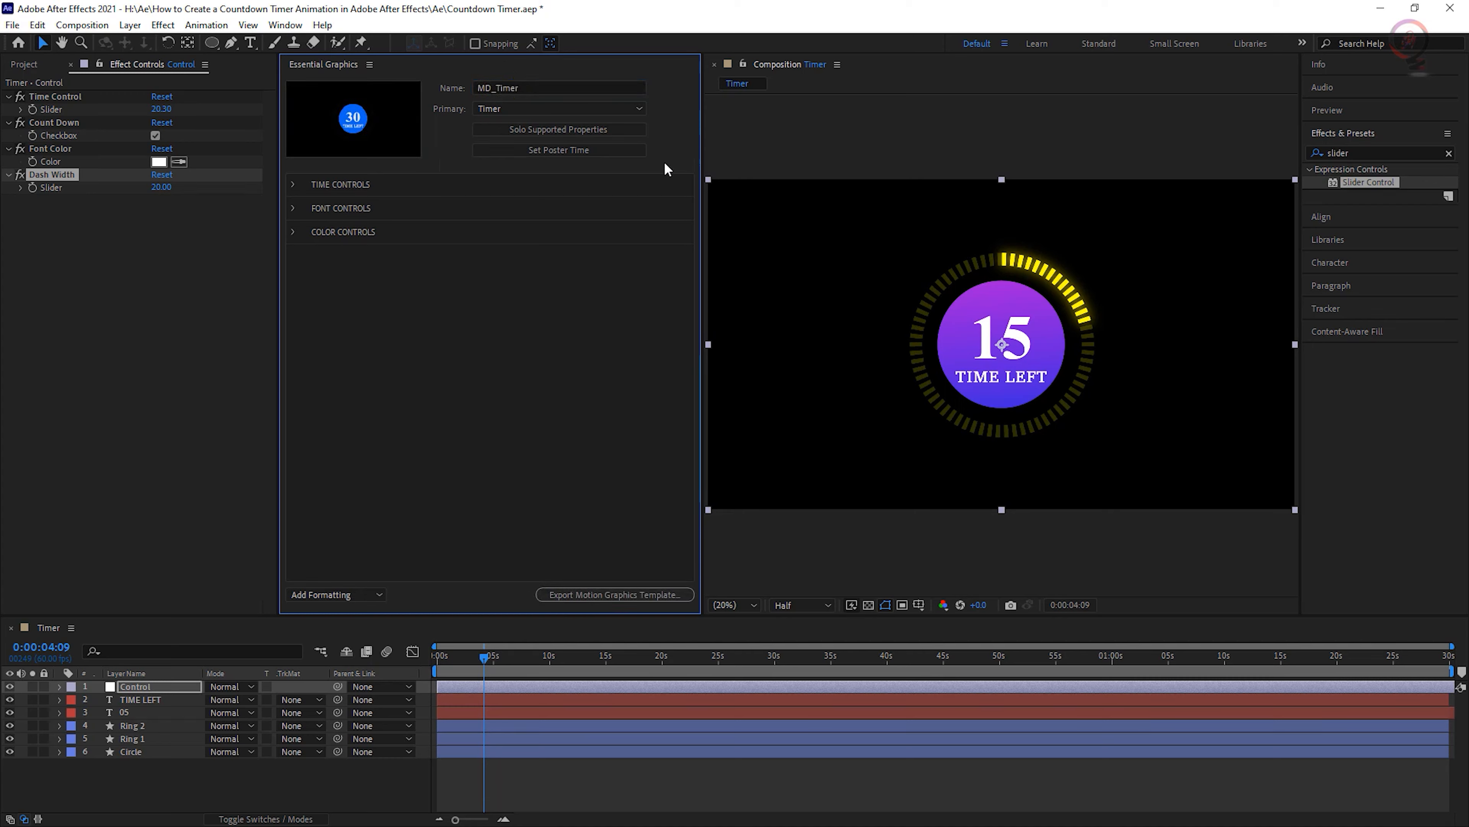
Set the template's poster time to the frame at 0:00:09:11 and reveal the composition's supported properties.
drag(488, 665, 538, 662)
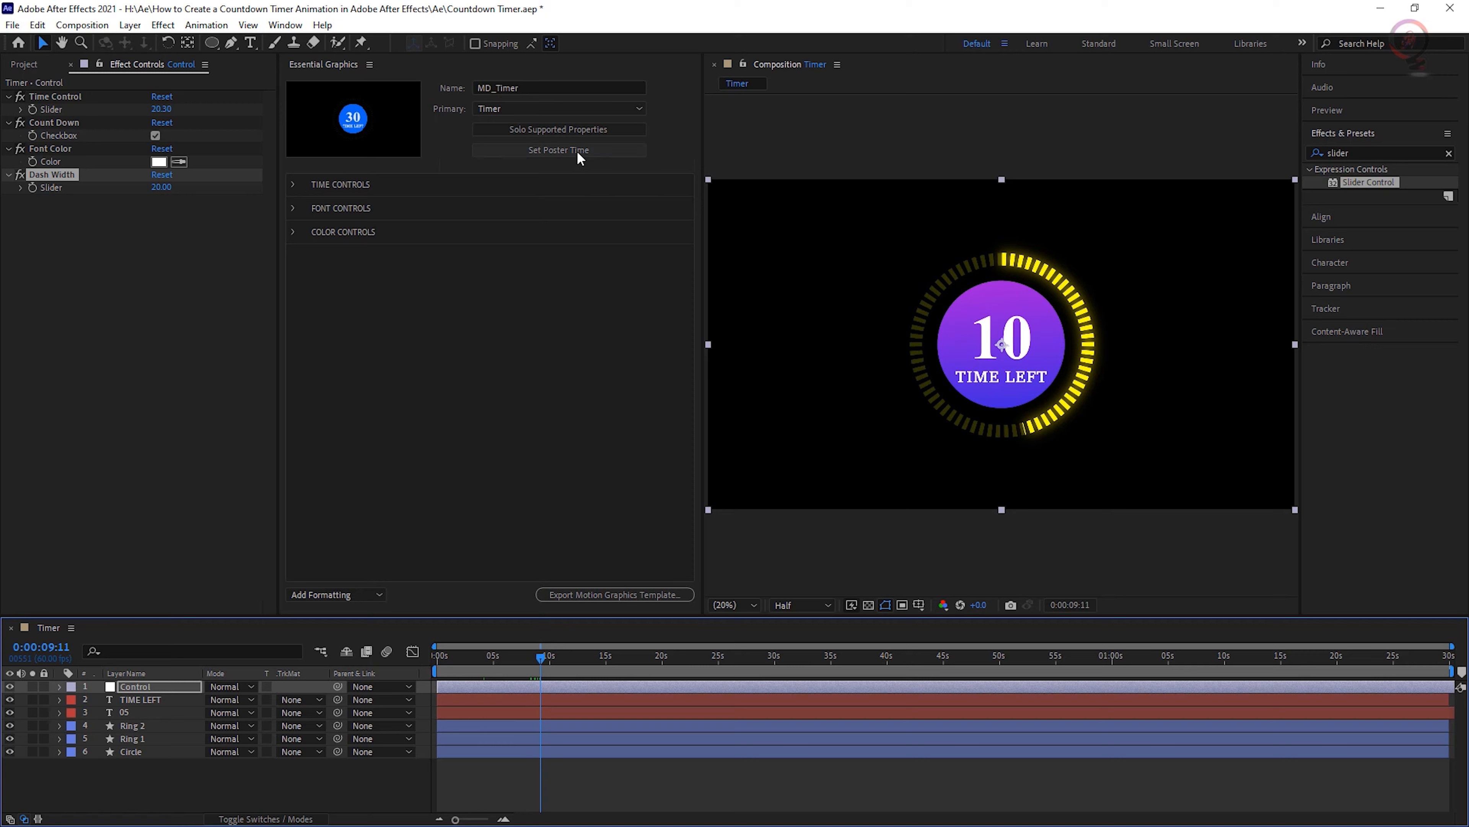
click(533, 130)
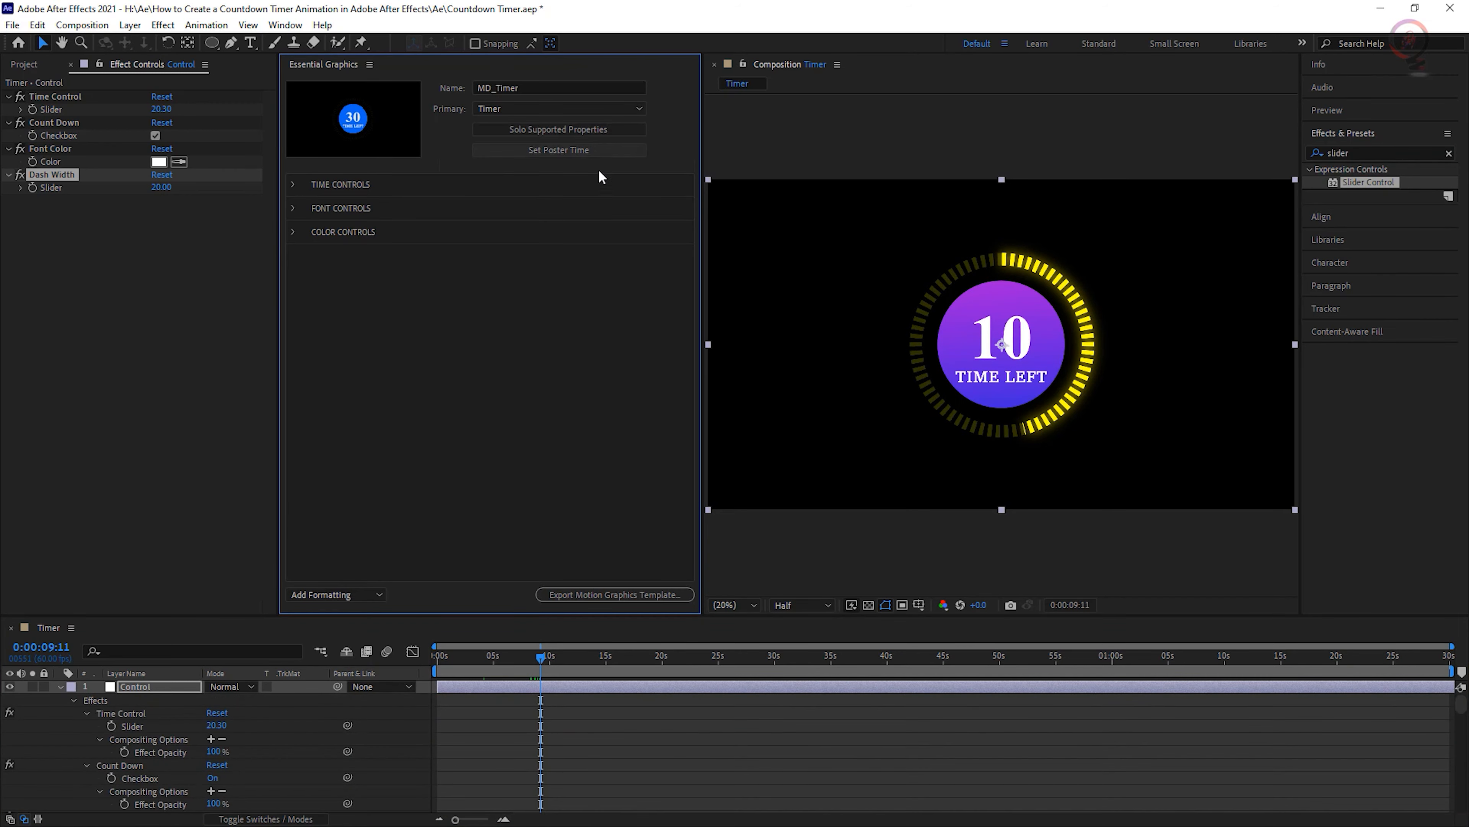
click(601, 150)
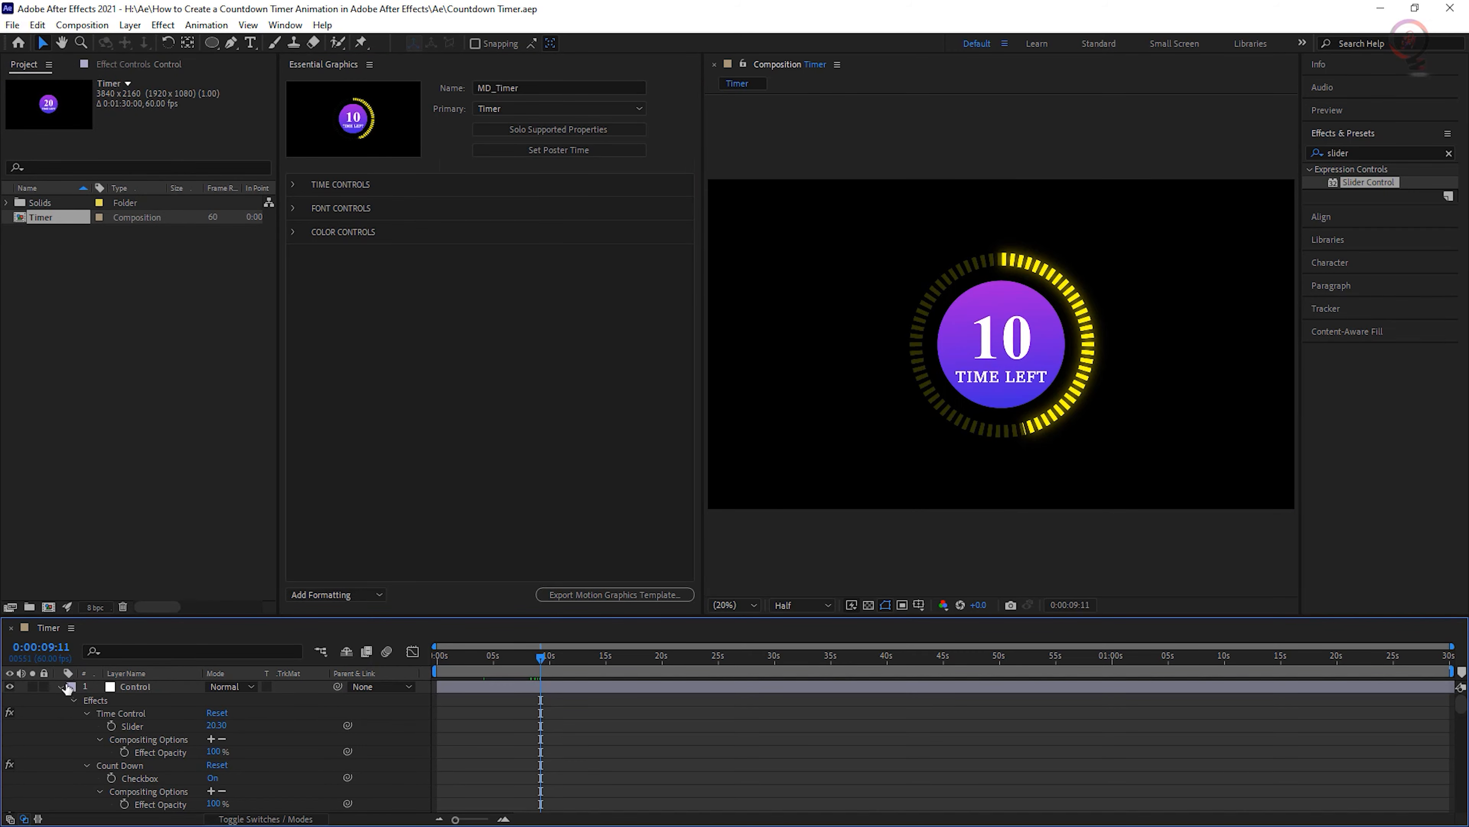
Collapse the expanded properties of all the Timer composition's layers.
click(60, 687)
click(59, 699)
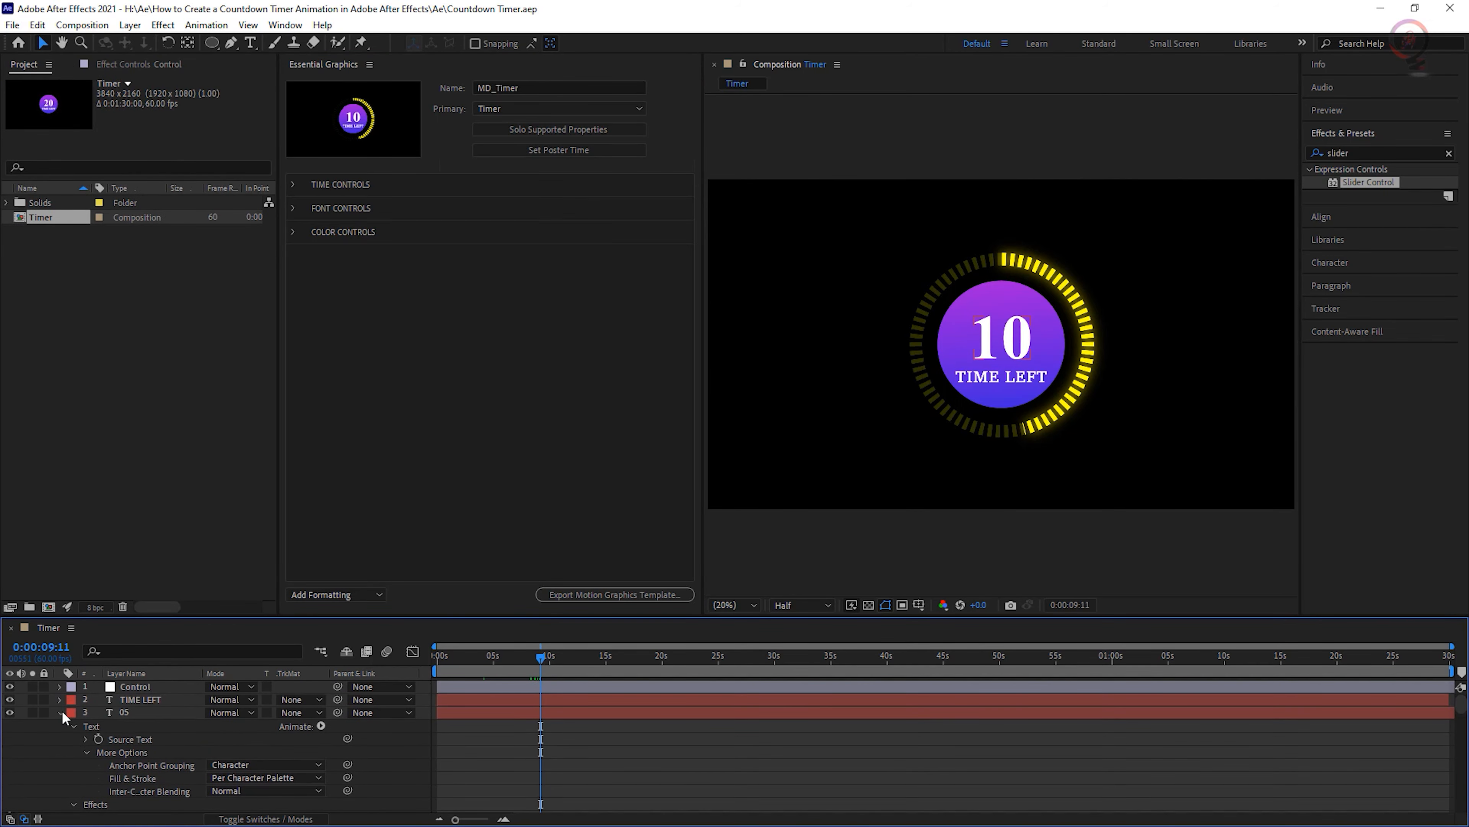
click(62, 713)
click(62, 725)
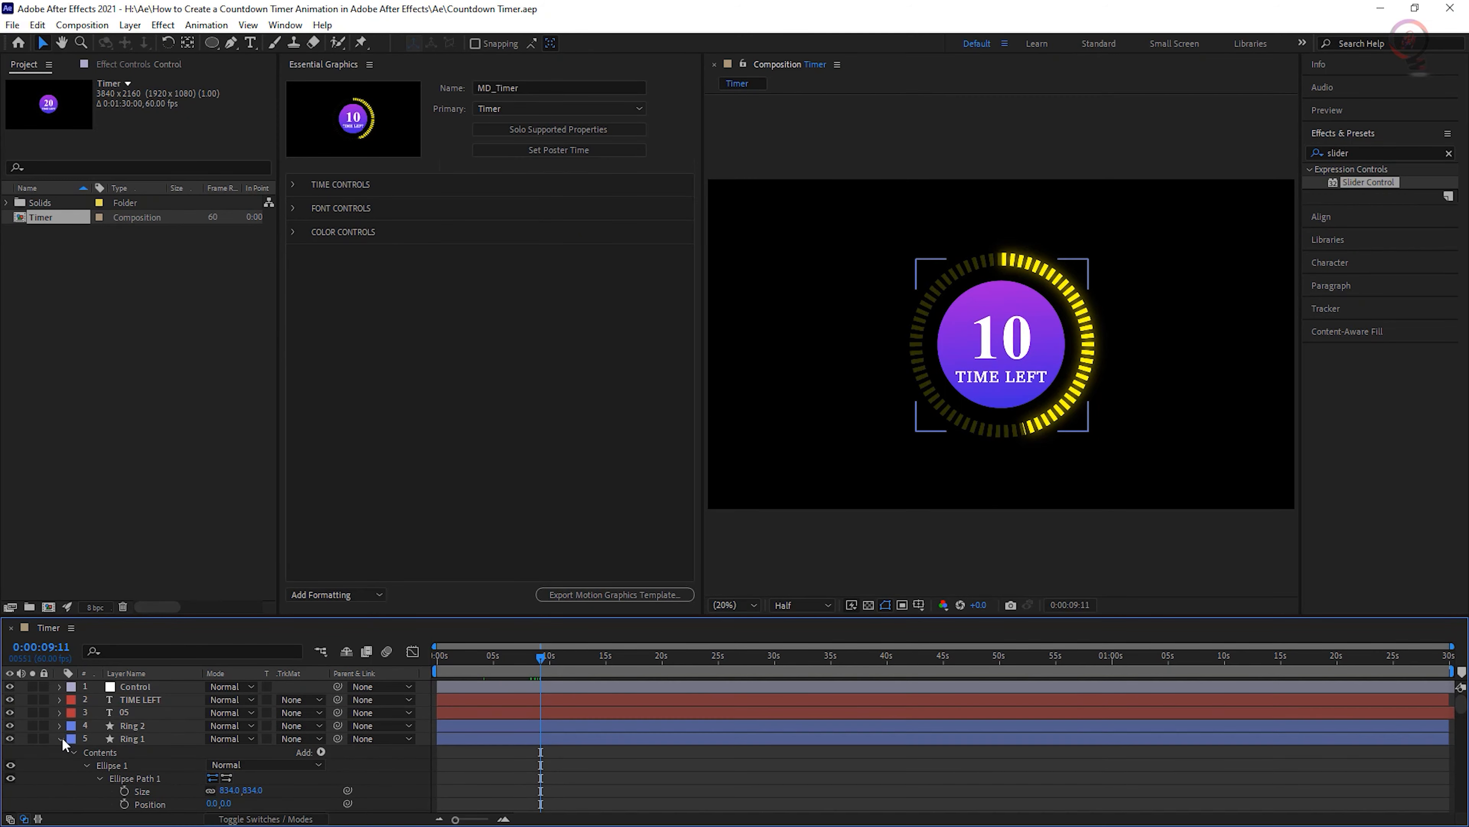
click(62, 738)
click(59, 753)
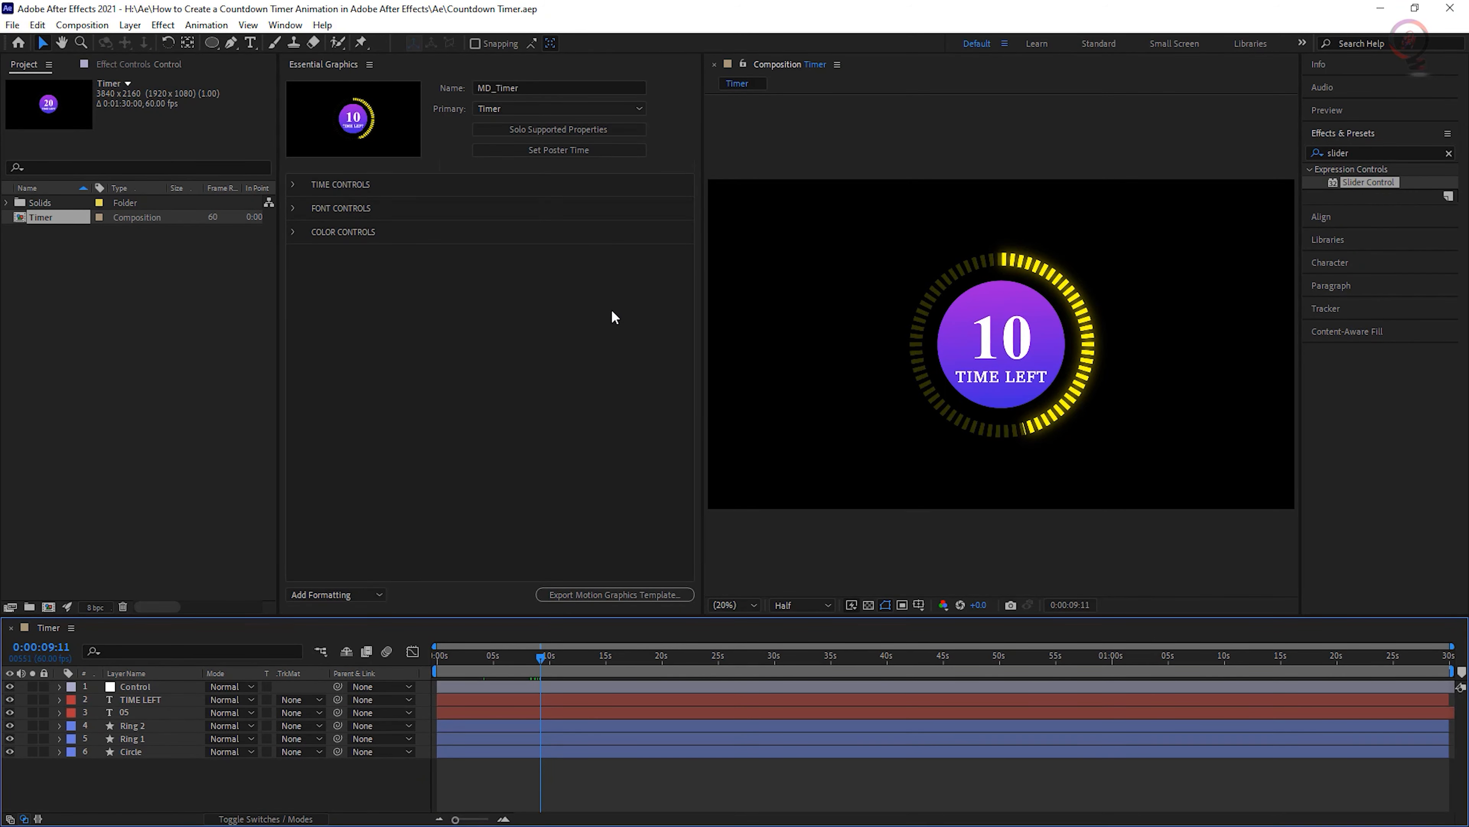
Export the MD_Timer motion graphics template to the Local Templates Folder.
click(584, 458)
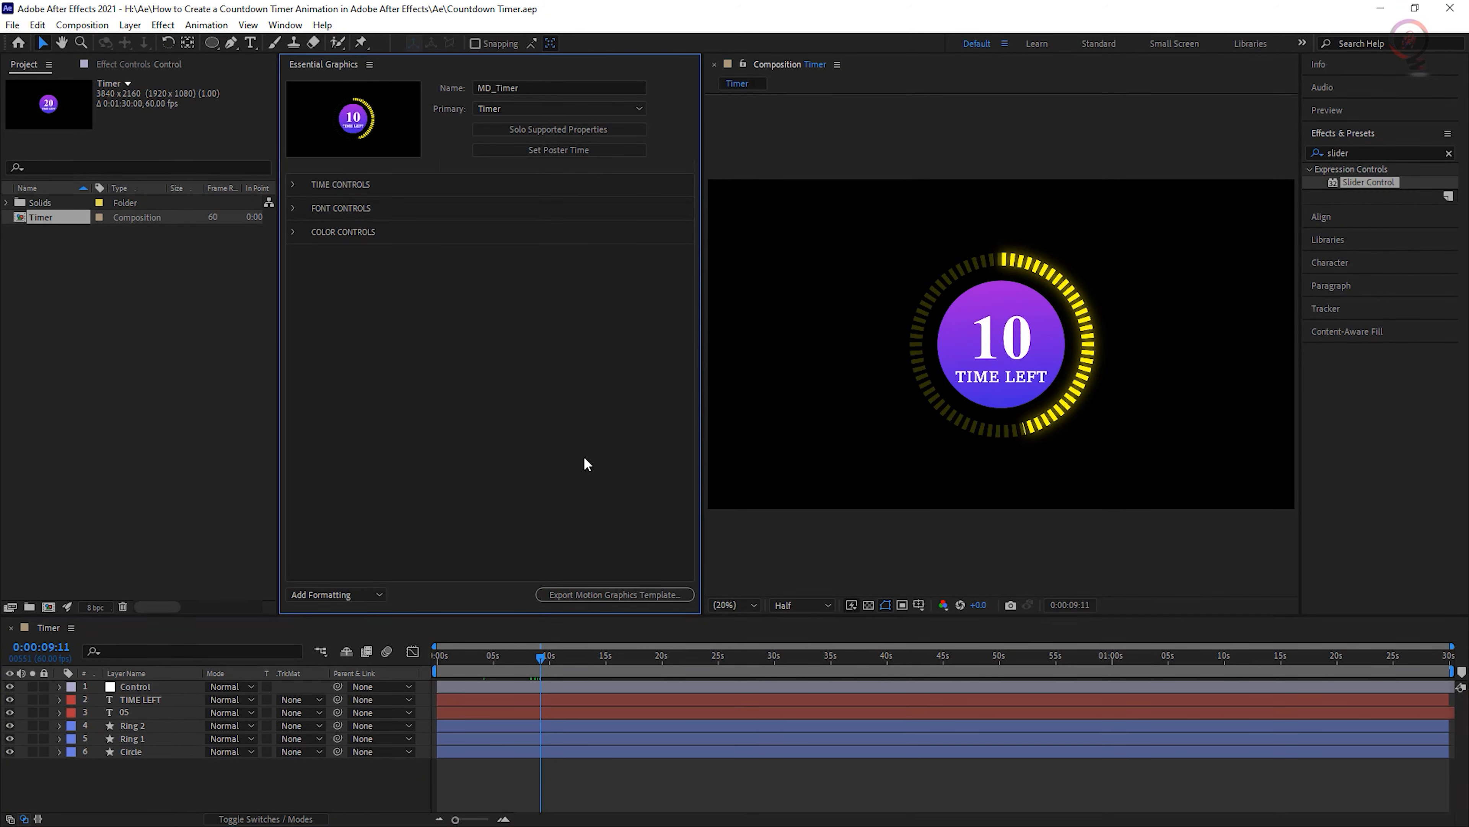
click(659, 592)
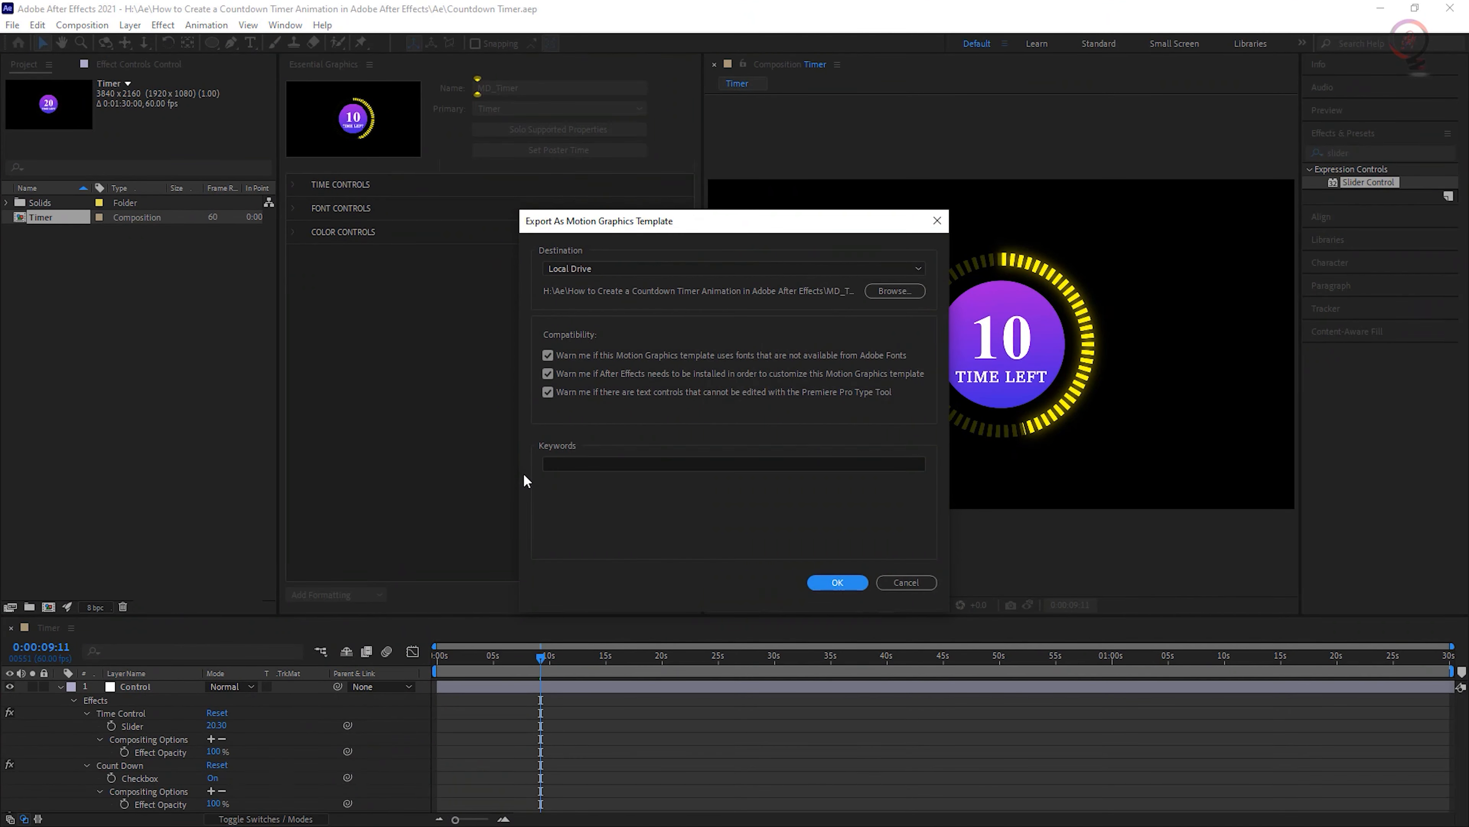
click(555, 269)
click(557, 283)
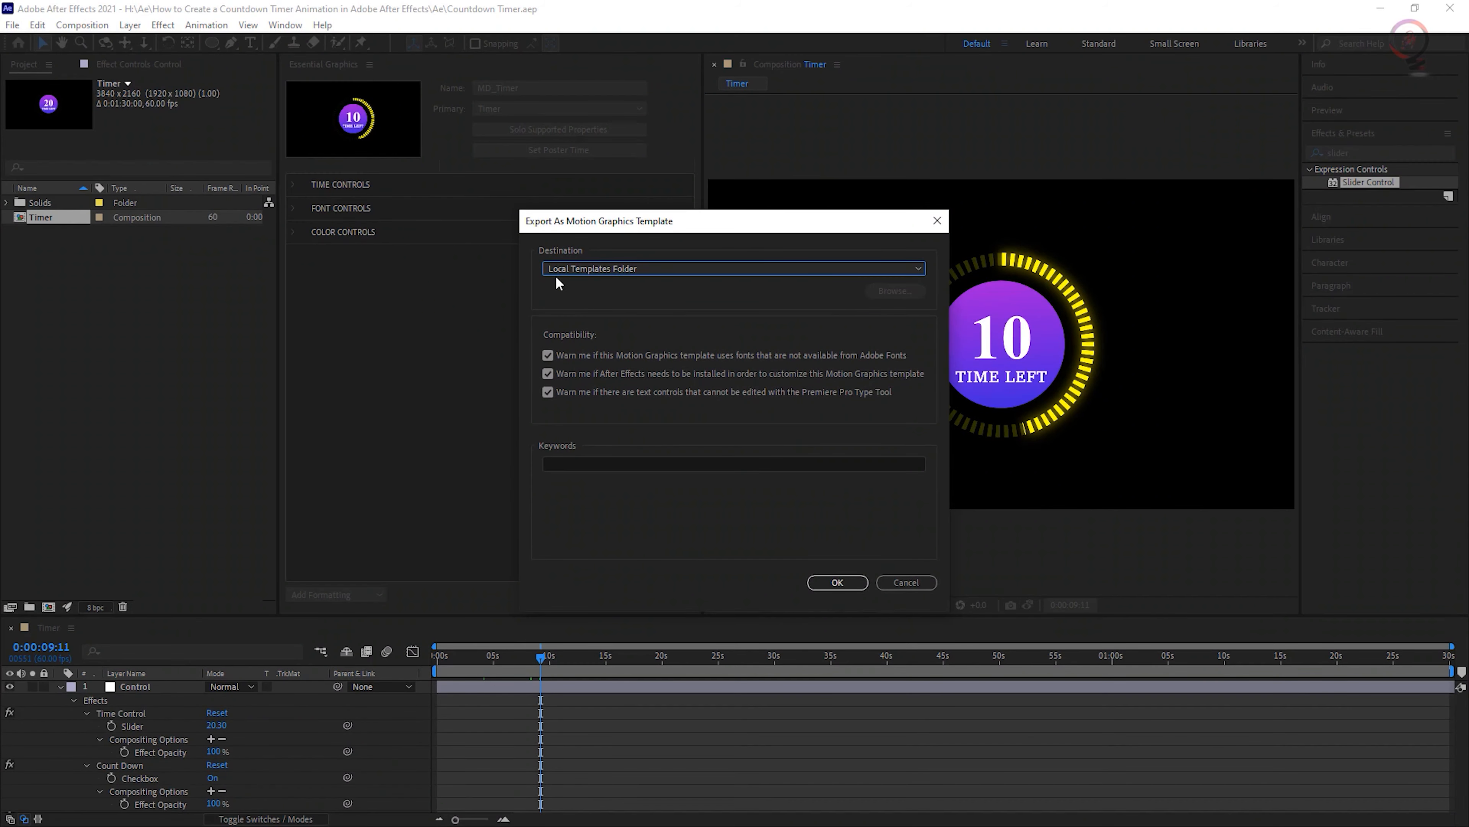
click(842, 582)
click(812, 481)
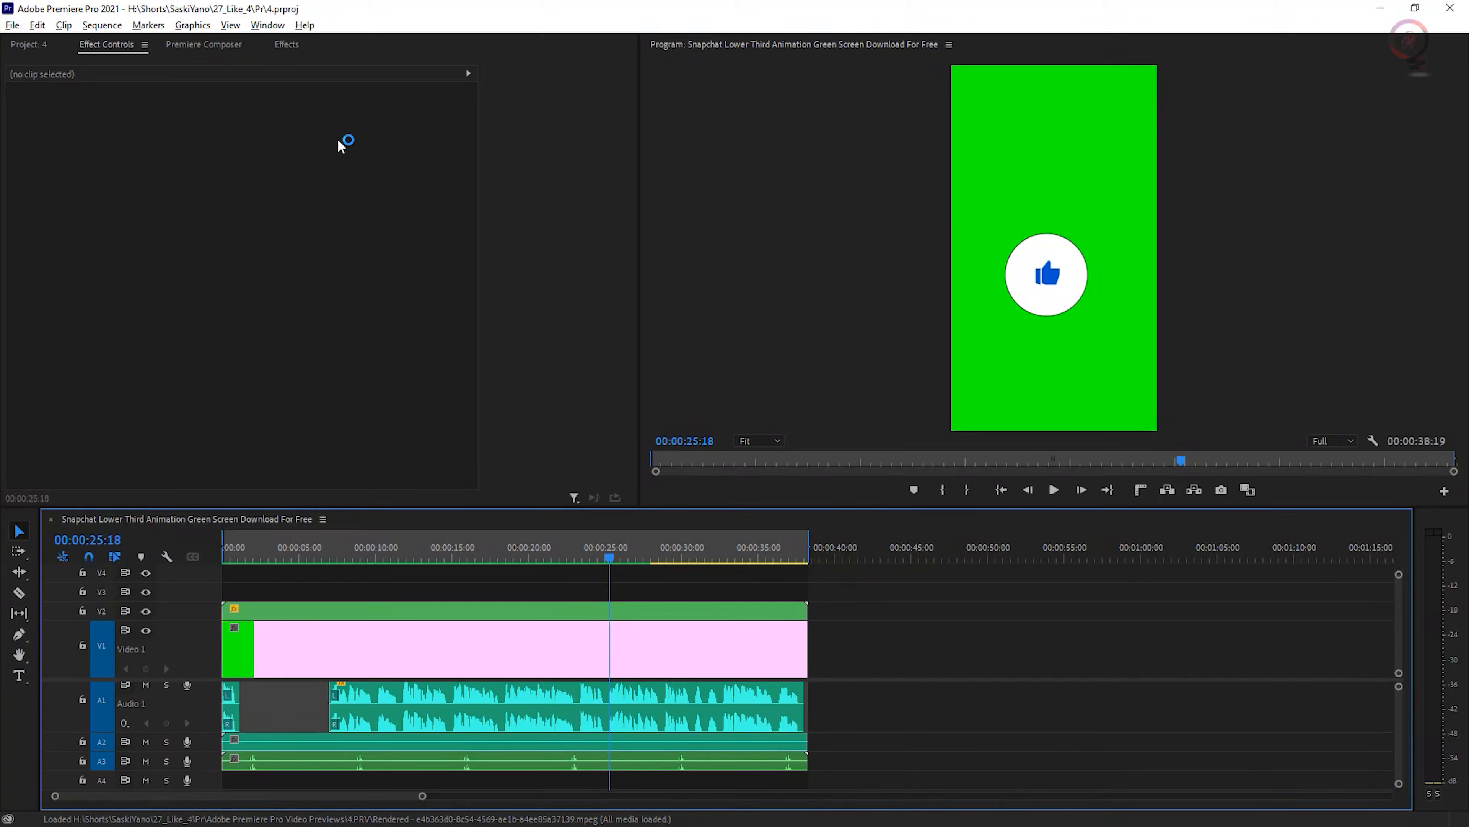
Switch to Premiere Pro, show the Essential Graphics templates, and place the MD_Timer template on video track V3.
click(267, 25)
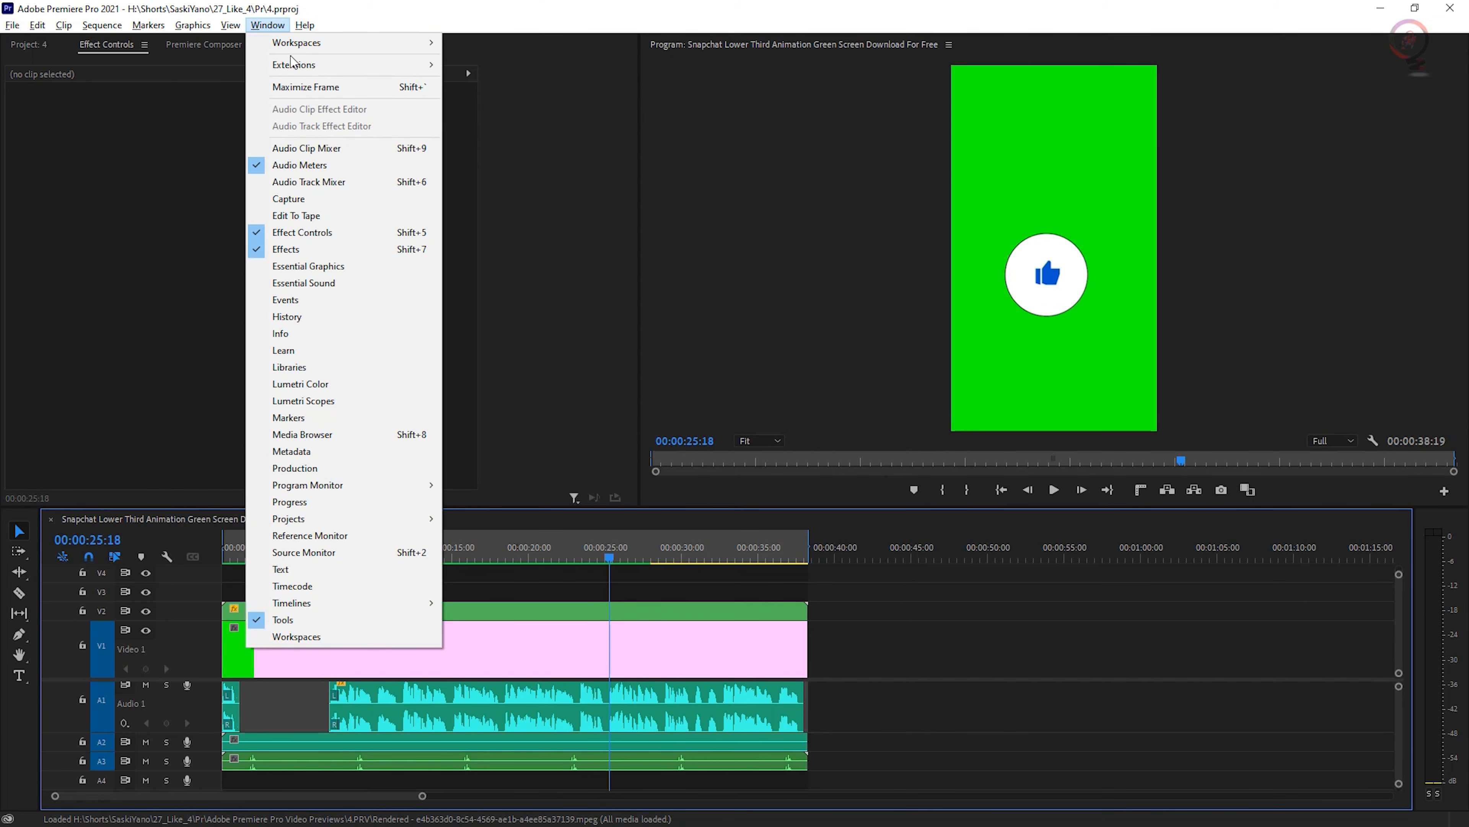
click(362, 267)
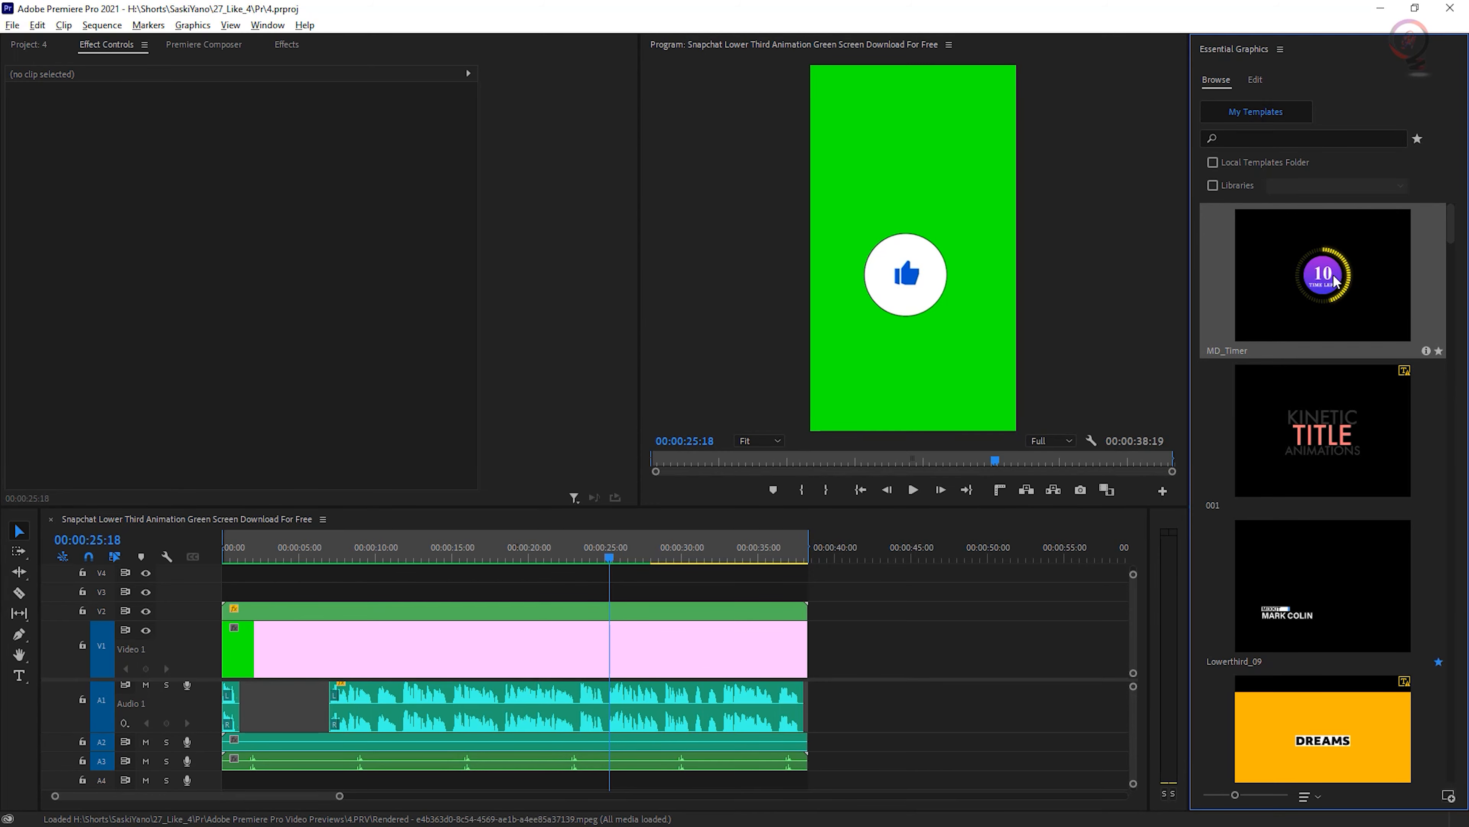
drag(1334, 281, 694, 590)
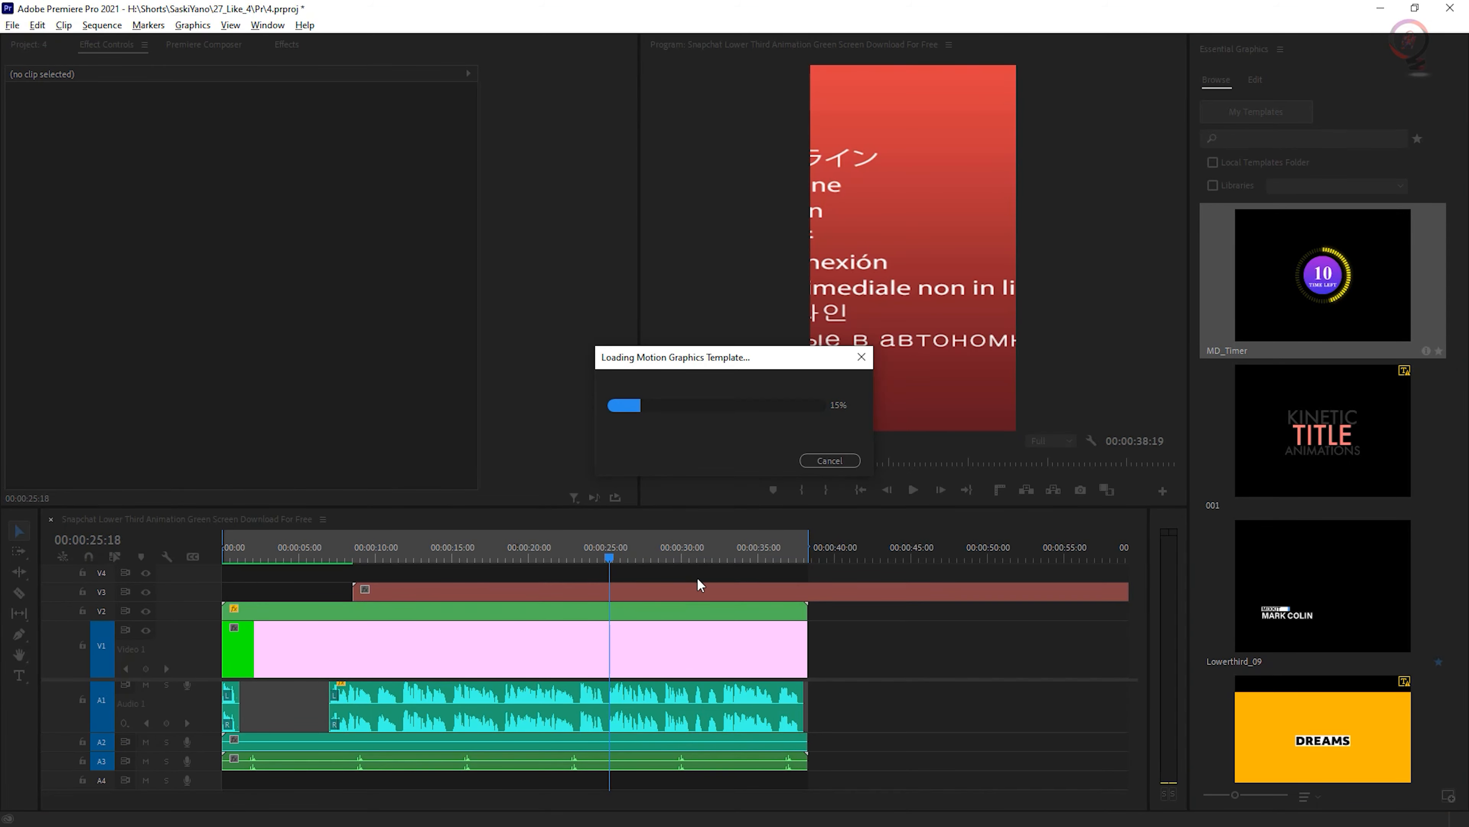
Scale the MD_Timer clip to the frame size and hide video track V2.
right_click(701, 596)
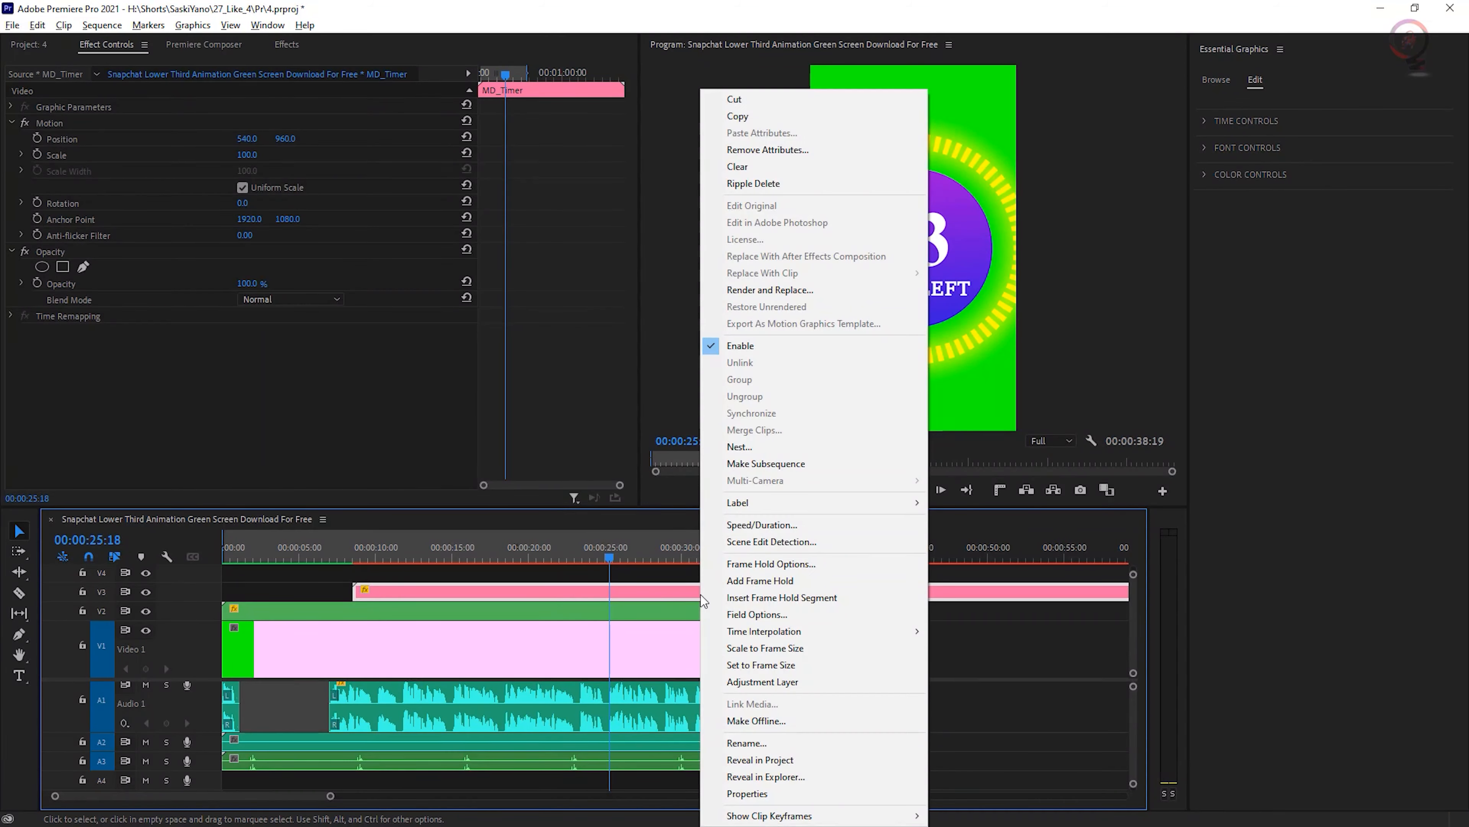
click(772, 655)
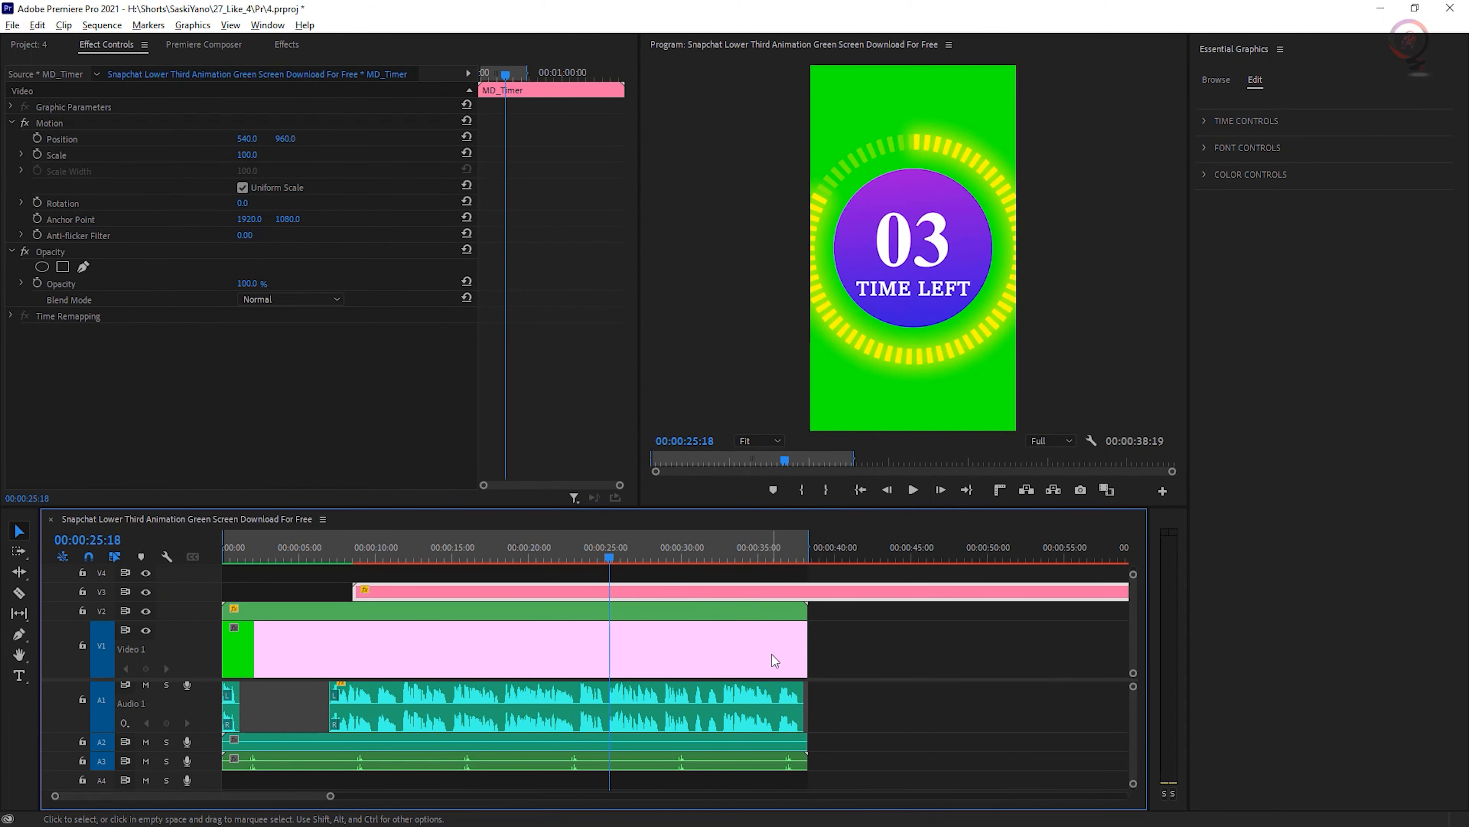
key(ctrl+z)
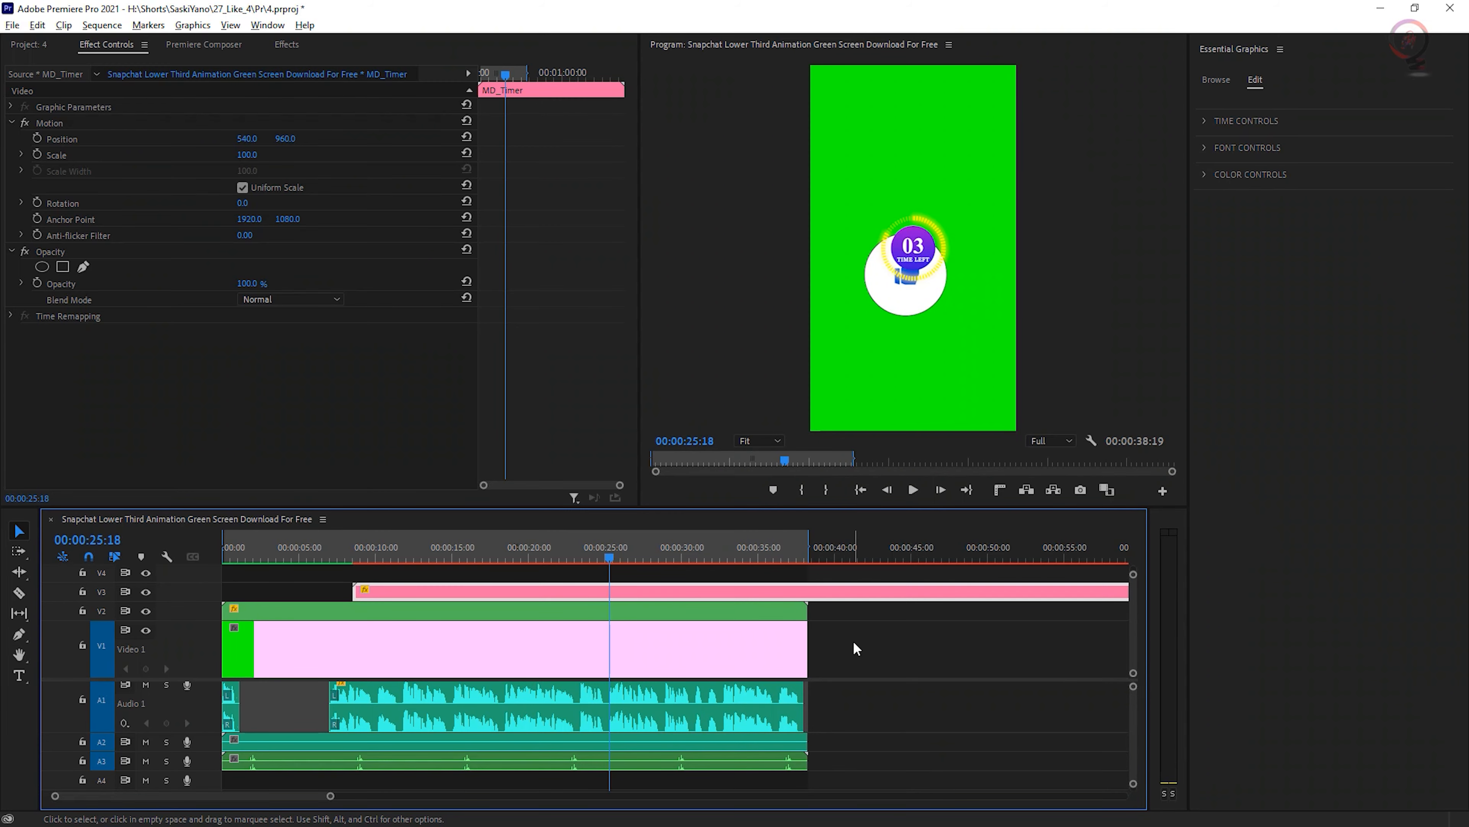
click(146, 611)
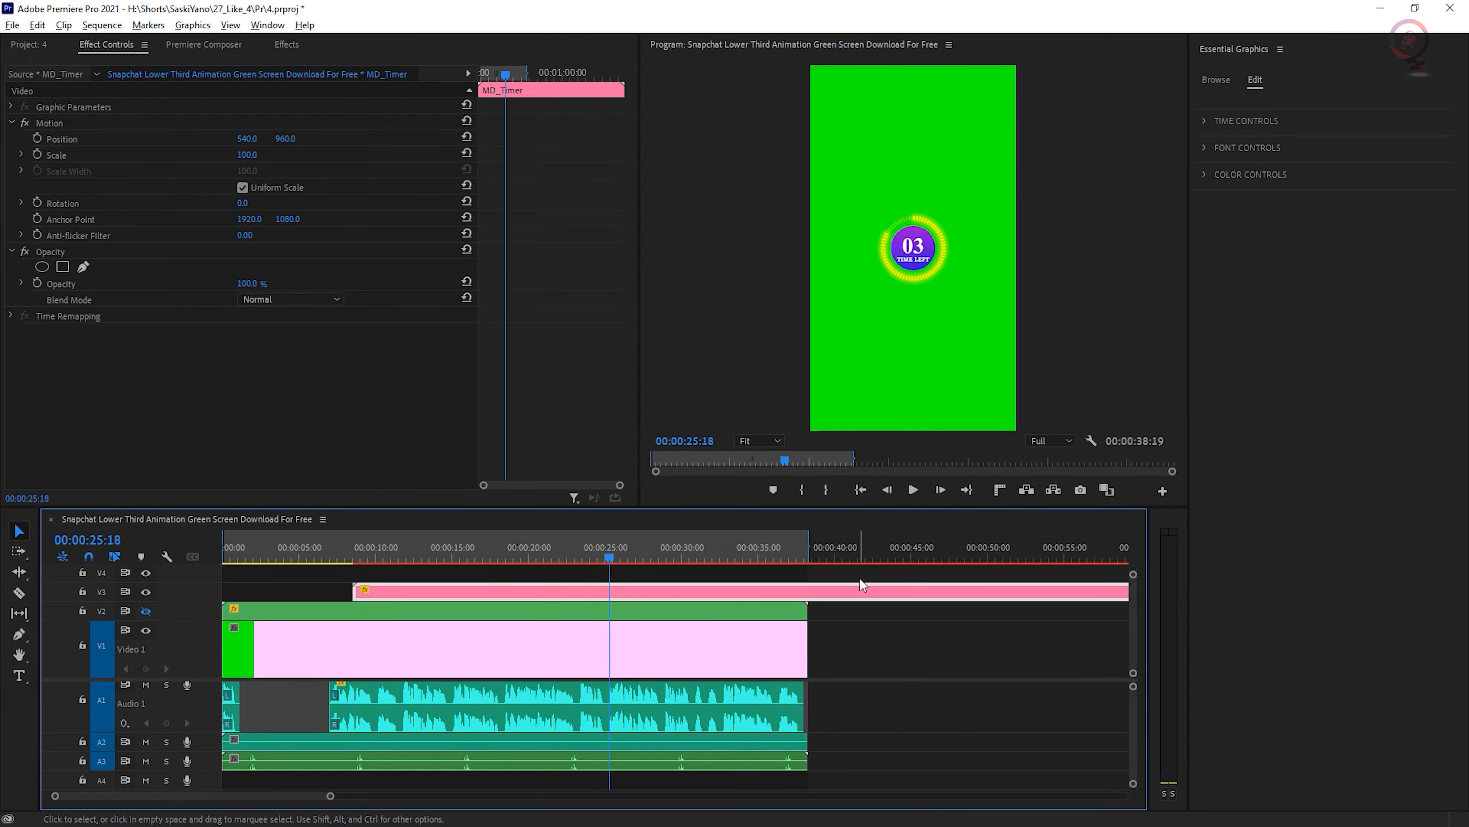
Set the clip's Timer value to 10 with Countdown enabled, and check the timer at 00:00:13:45.
click(1206, 121)
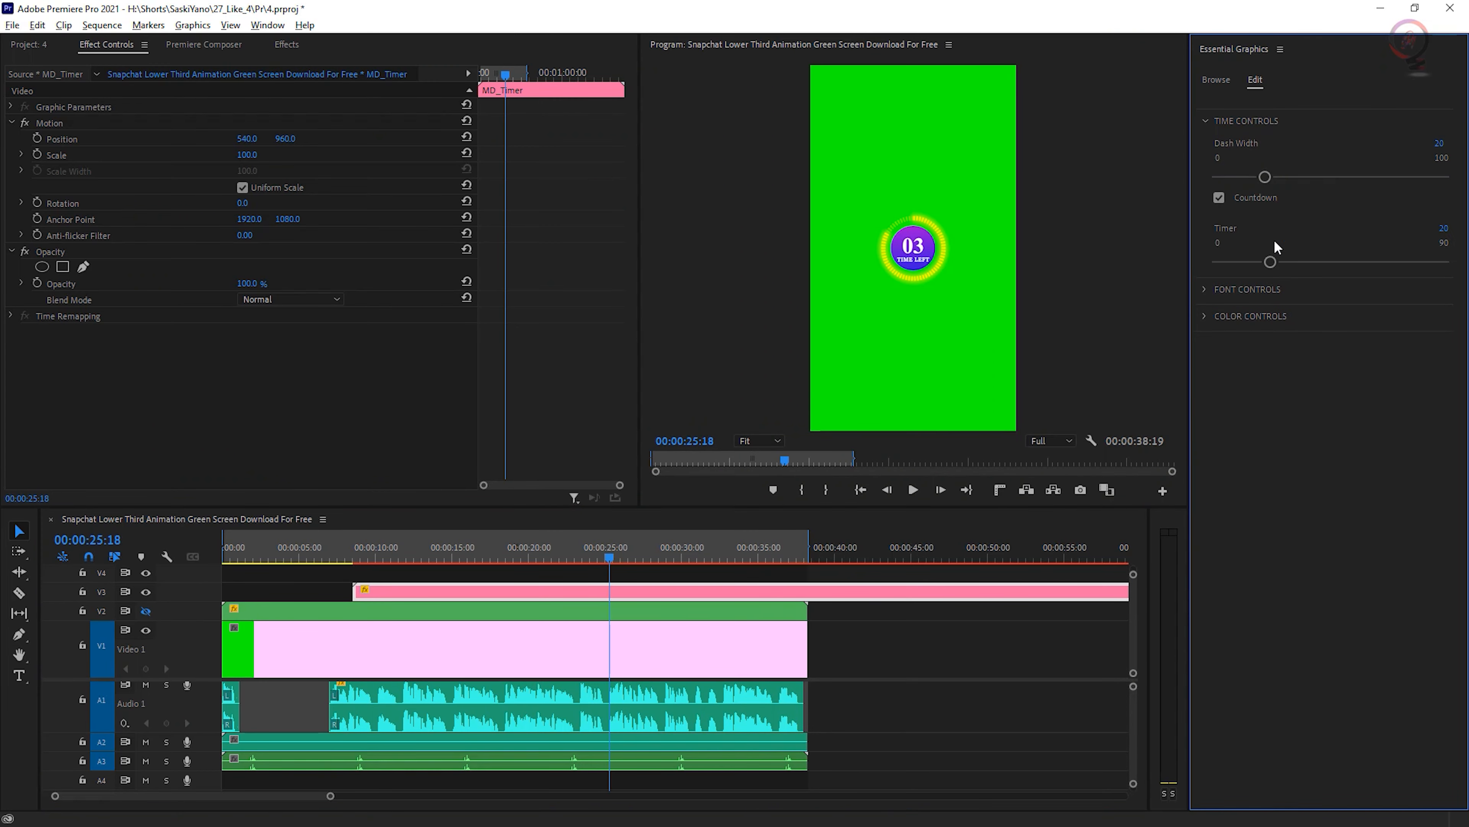
drag(1270, 262, 1244, 261)
click(1219, 197)
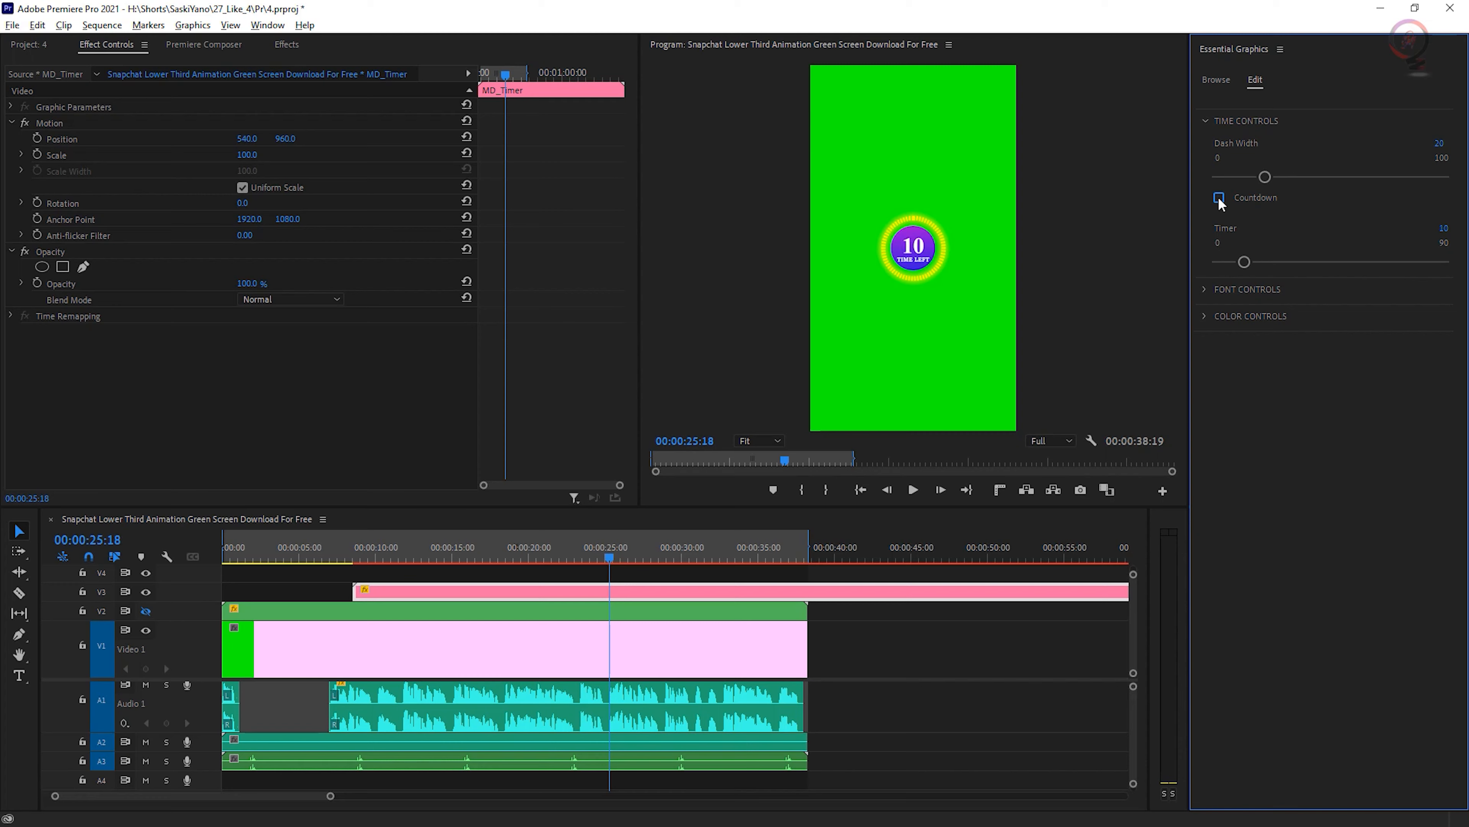
click(1218, 198)
drag(610, 558, 433, 557)
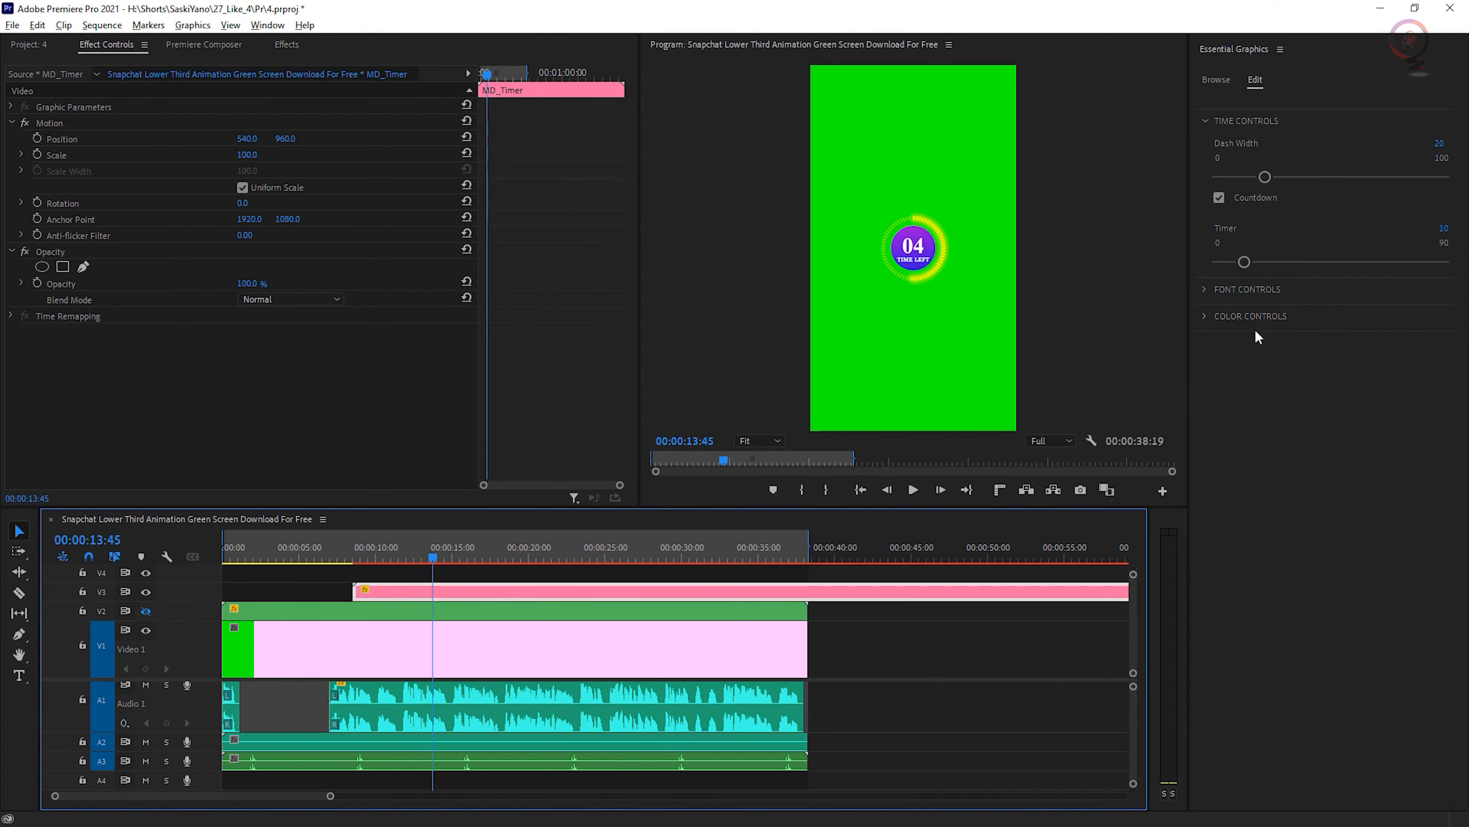
Expand the font controls and examine the font choices for the label text.
click(1243, 289)
click(1443, 386)
click(1443, 386)
Change Gradient Ramp Circle Color 1 to crimson and Gradient Ramp Circle Color 2 to dark red in the color controls.
click(1215, 631)
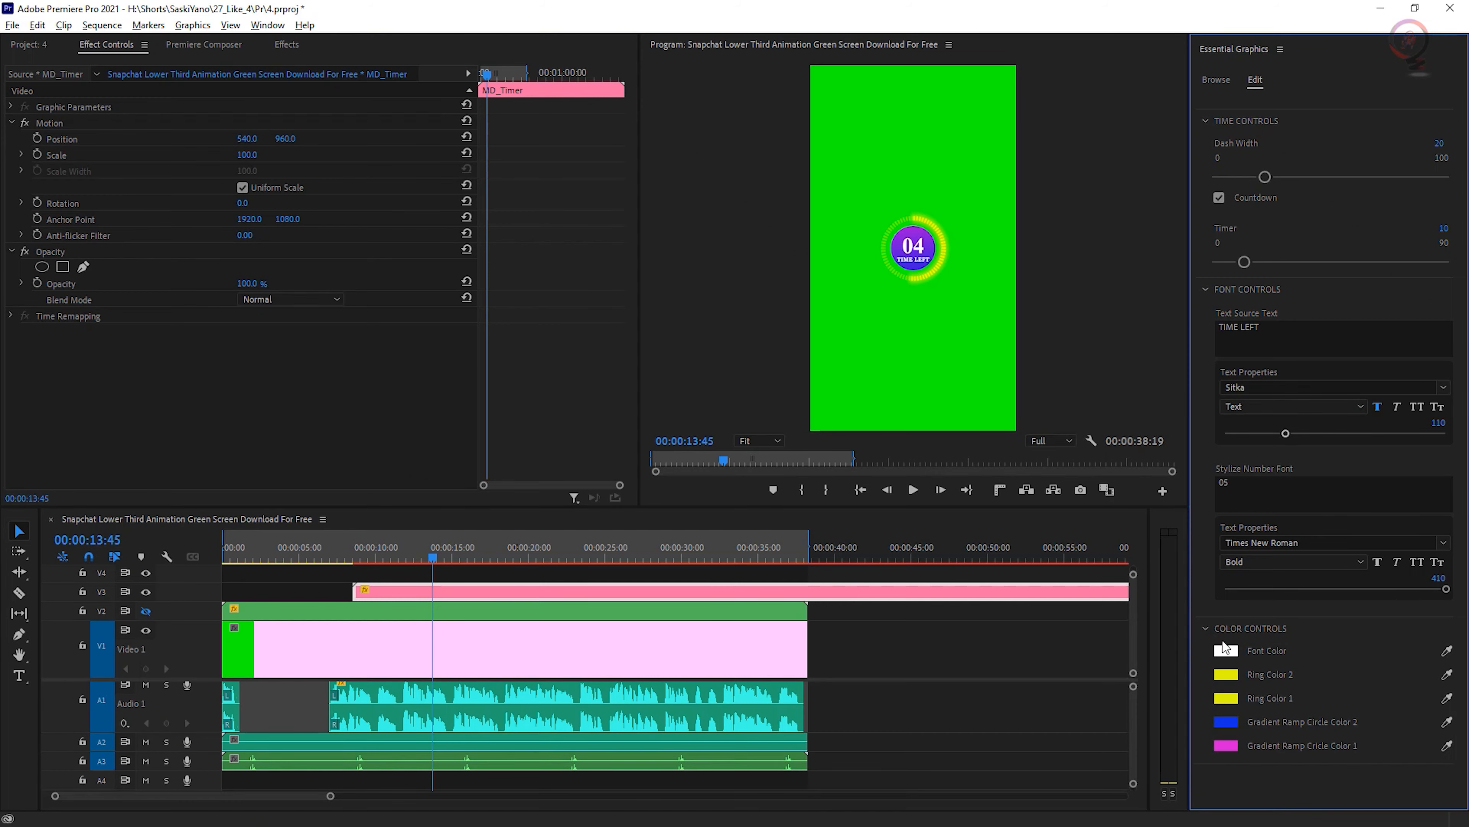
click(1226, 746)
click(765, 493)
click(867, 333)
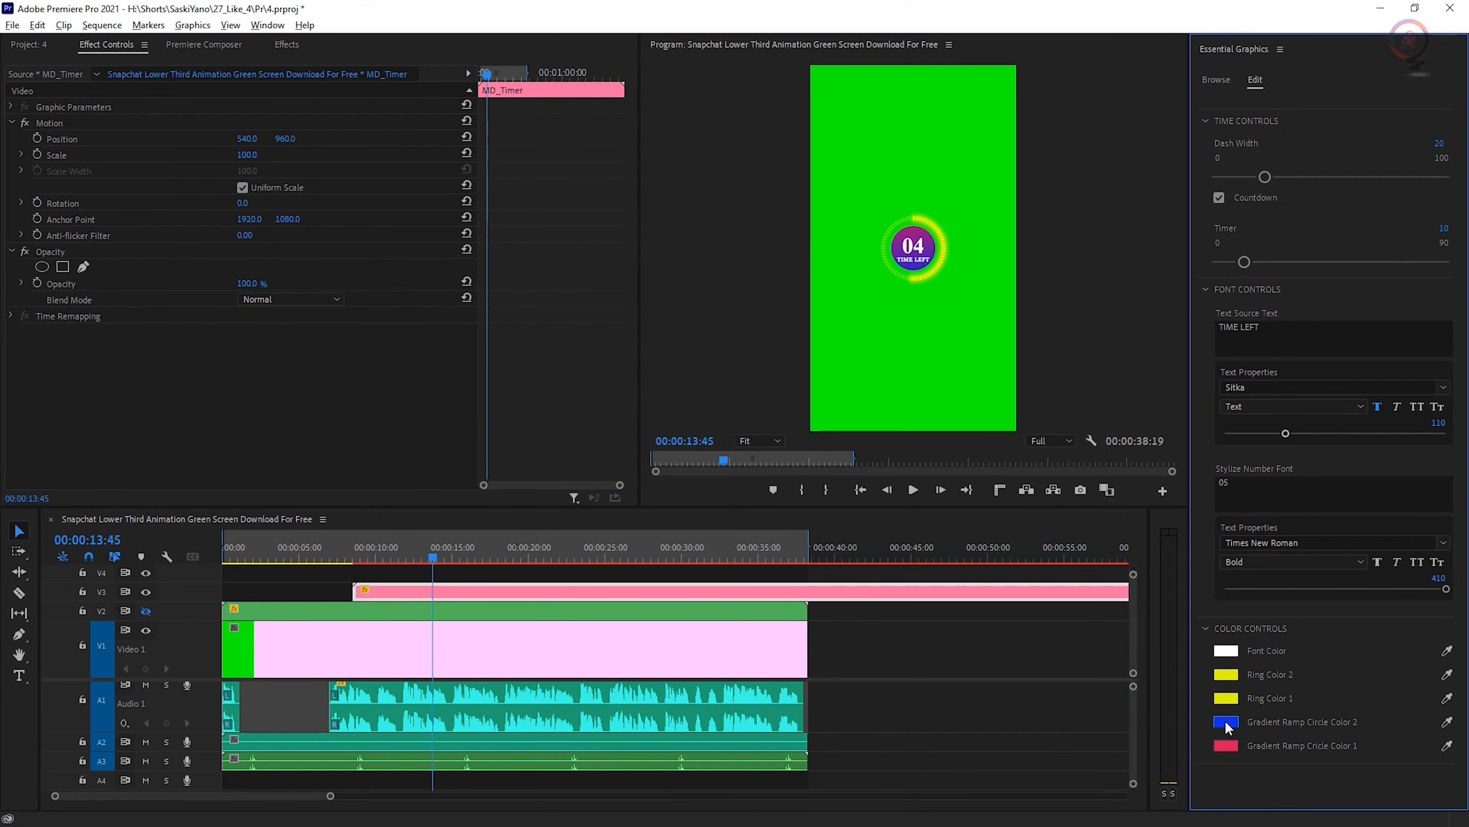
click(1226, 721)
click(730, 343)
click(877, 313)
Change Ring Color 1 to cyan and Ring Color 2 to magenta.
click(1226, 698)
click(765, 422)
click(889, 313)
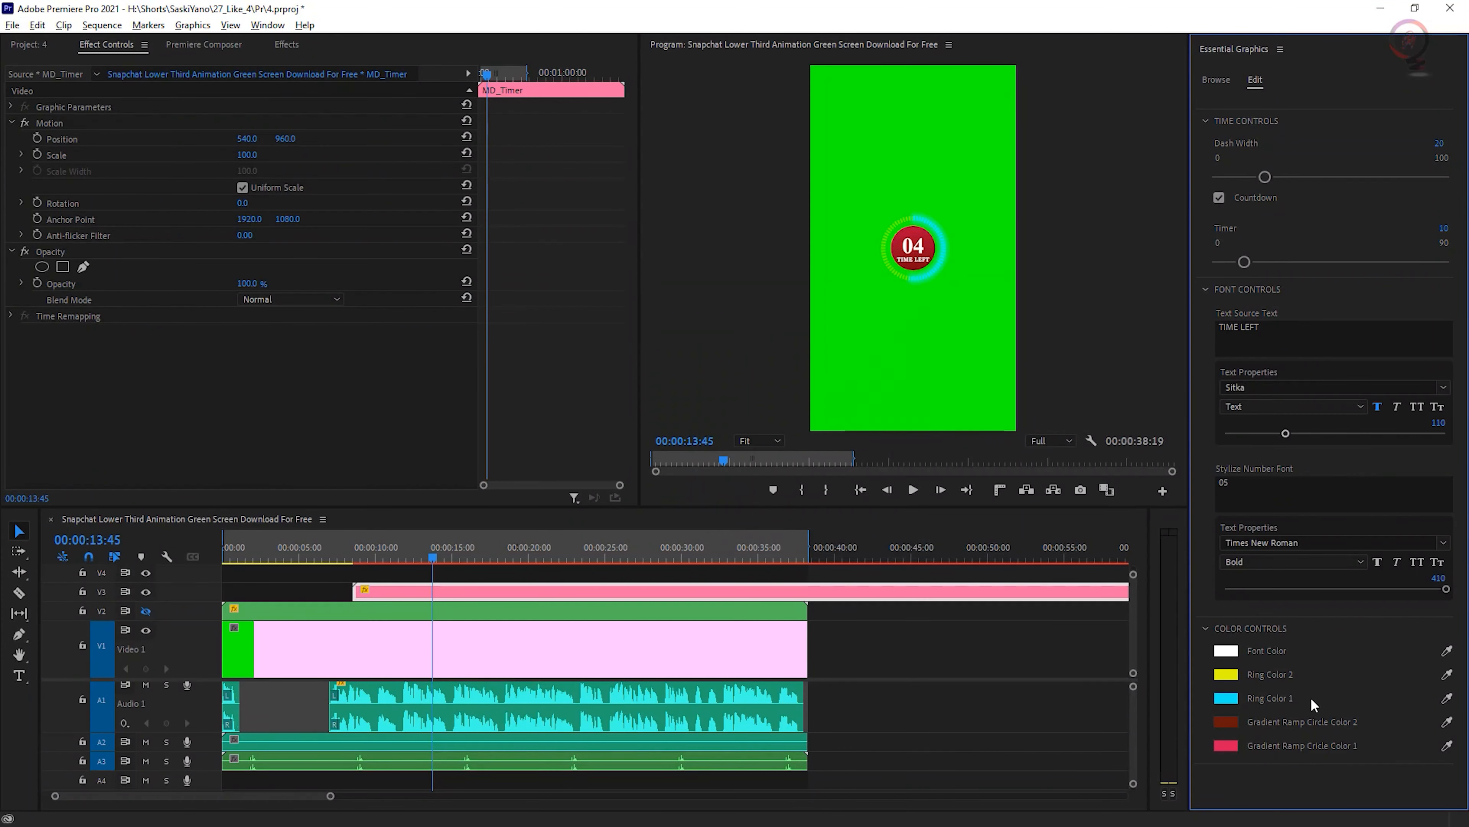
click(1227, 674)
click(765, 464)
click(770, 477)
click(890, 313)
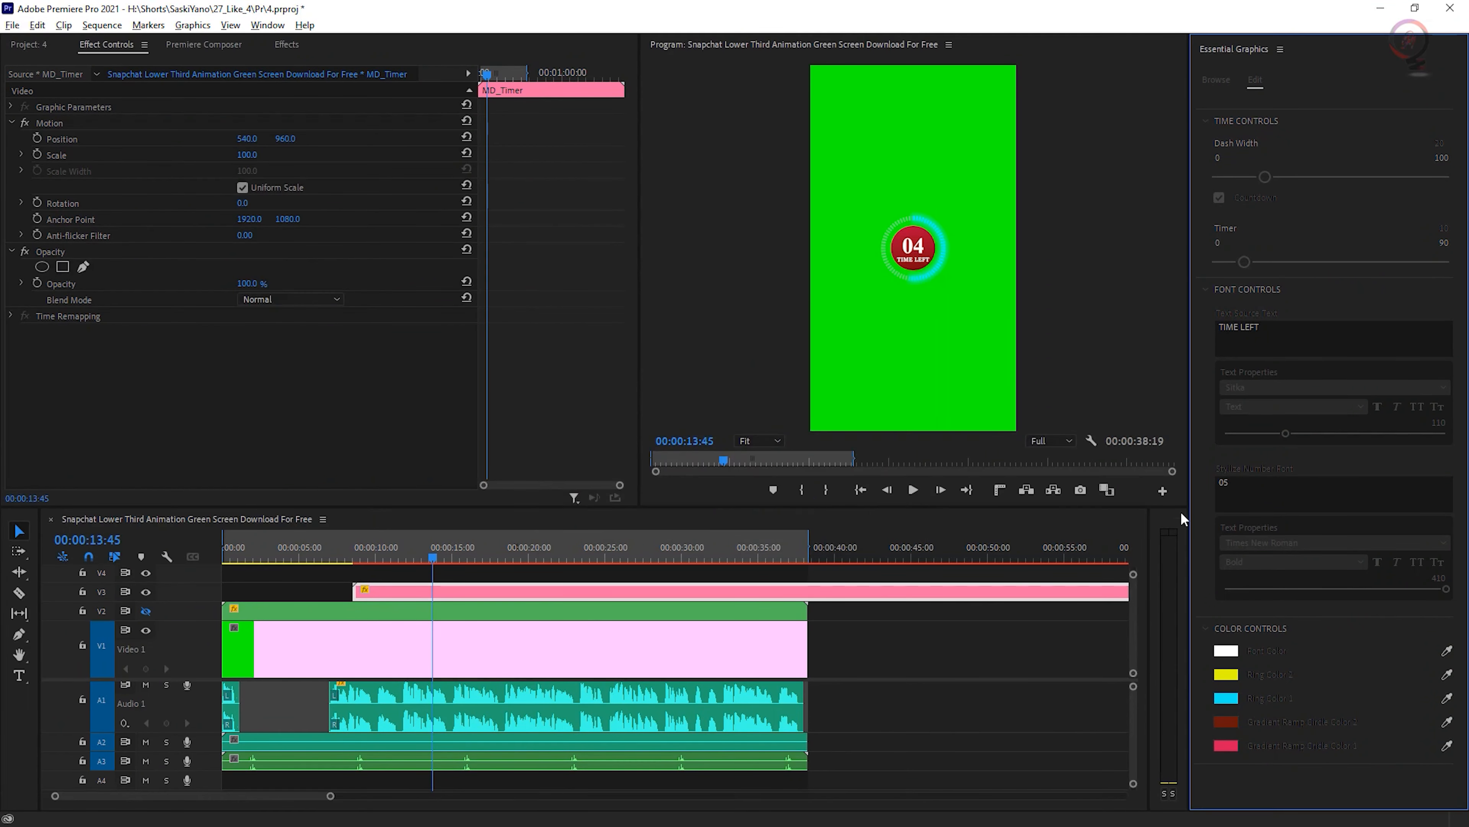
Change the timer's Font Color to red and check the countdown at 00:00:16:33.
click(1226, 650)
click(766, 476)
click(890, 314)
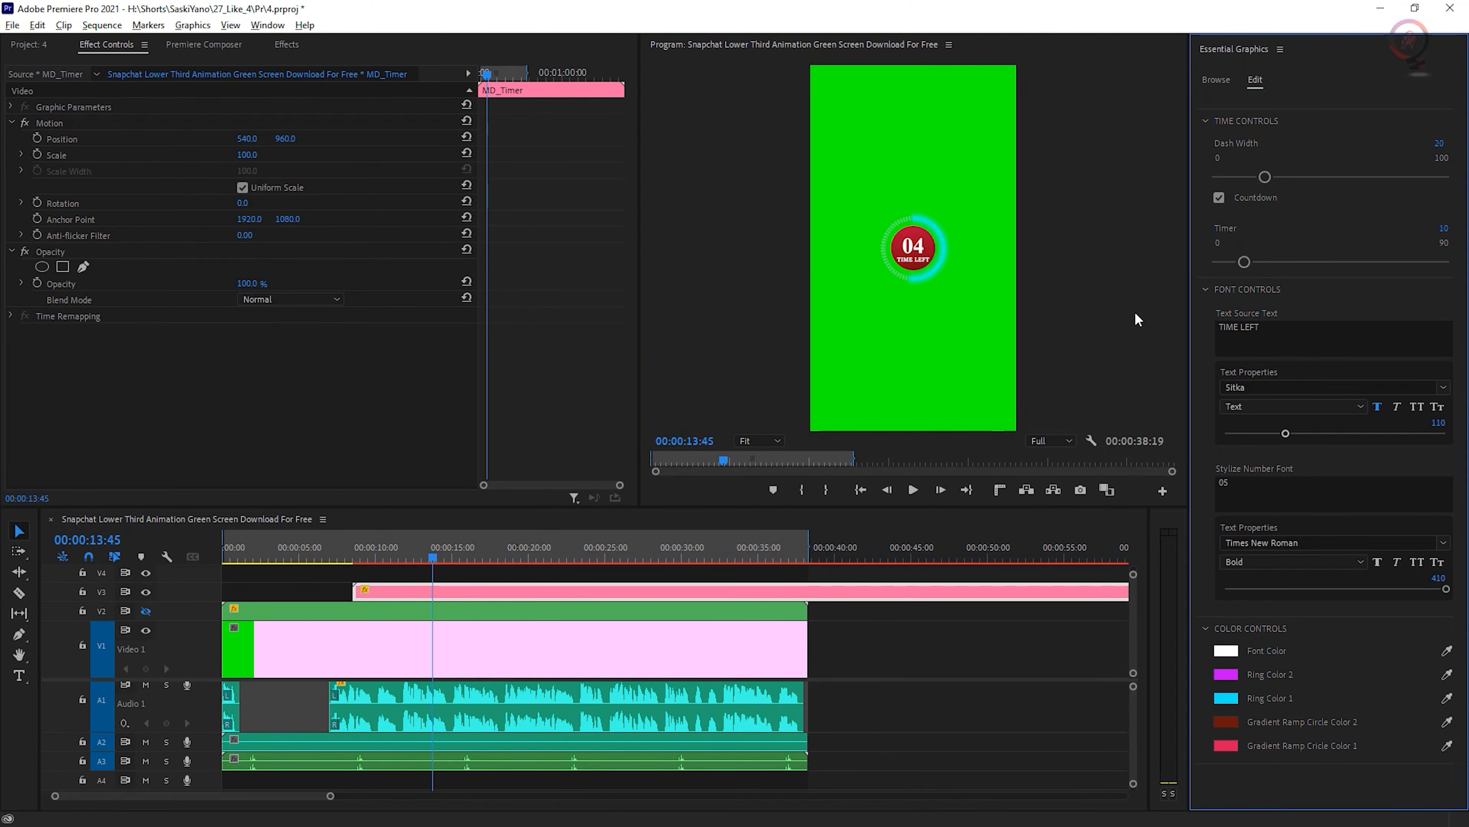
click(1226, 650)
click(889, 314)
drag(387, 557, 475, 558)
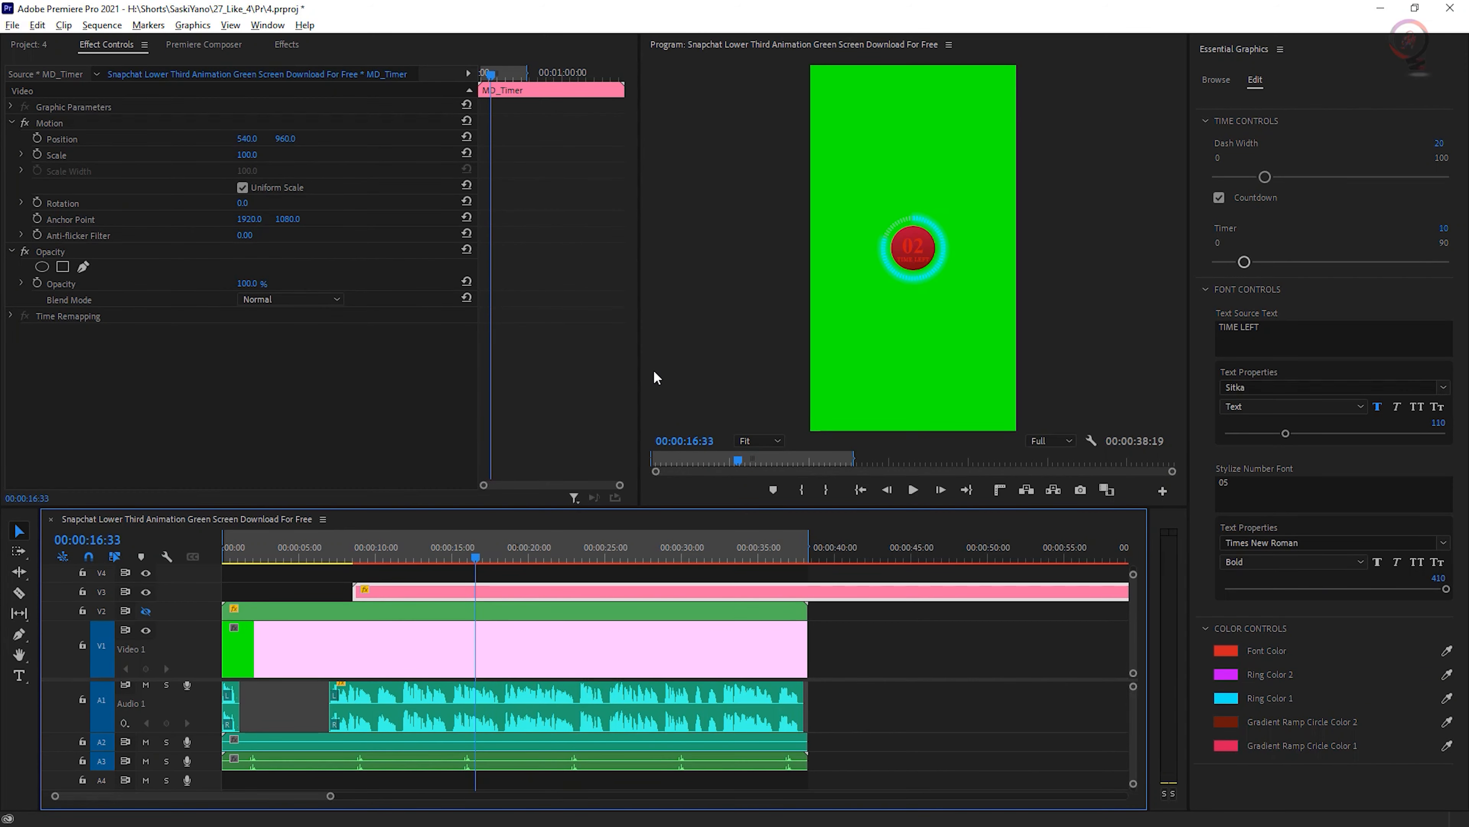
Hide video track V1, then enlarge the MD_Timer clip to about 208% scale and adjust its position in the frame.
click(146, 630)
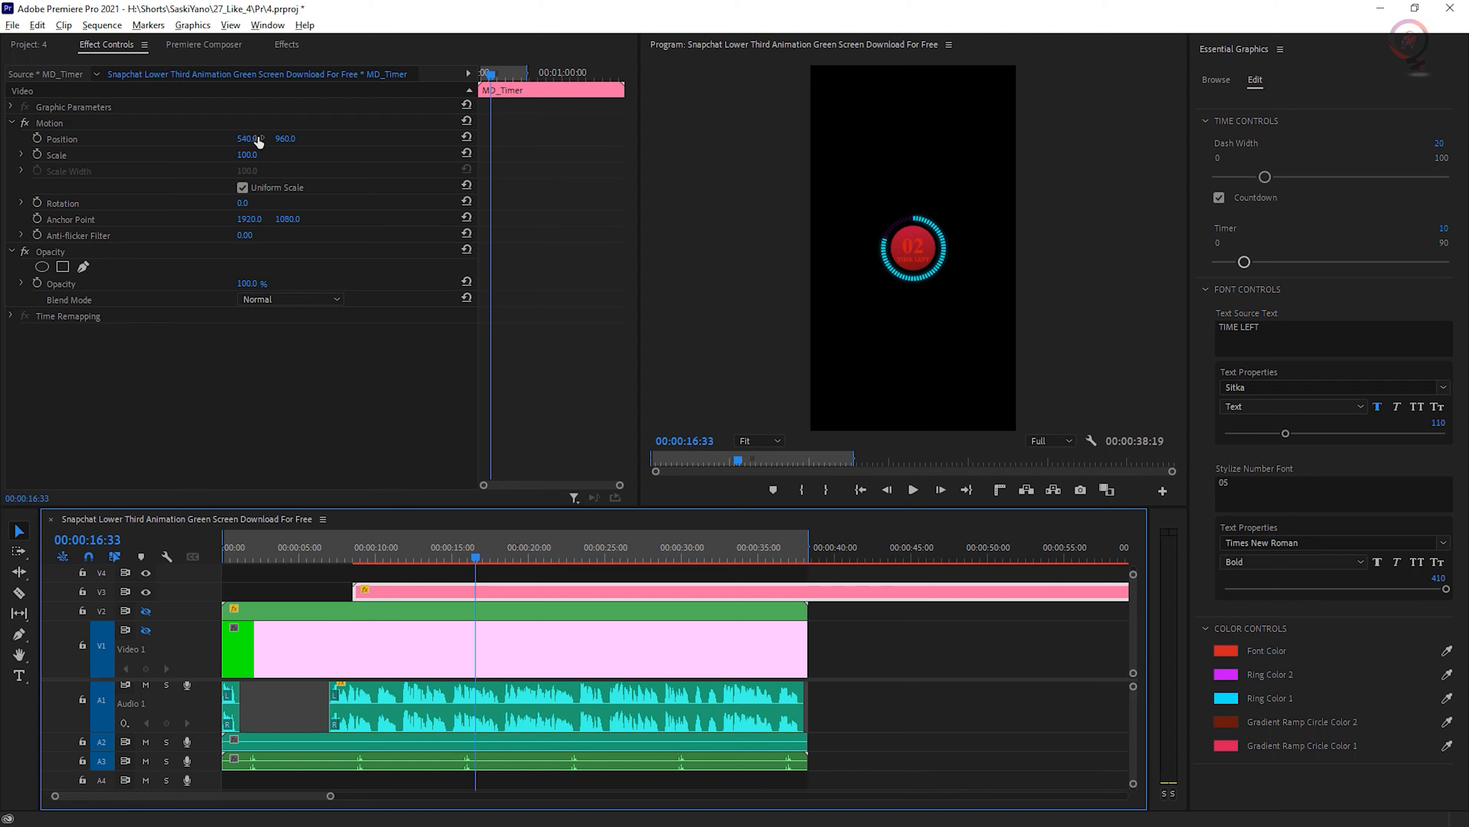
drag(259, 142, 623, 153)
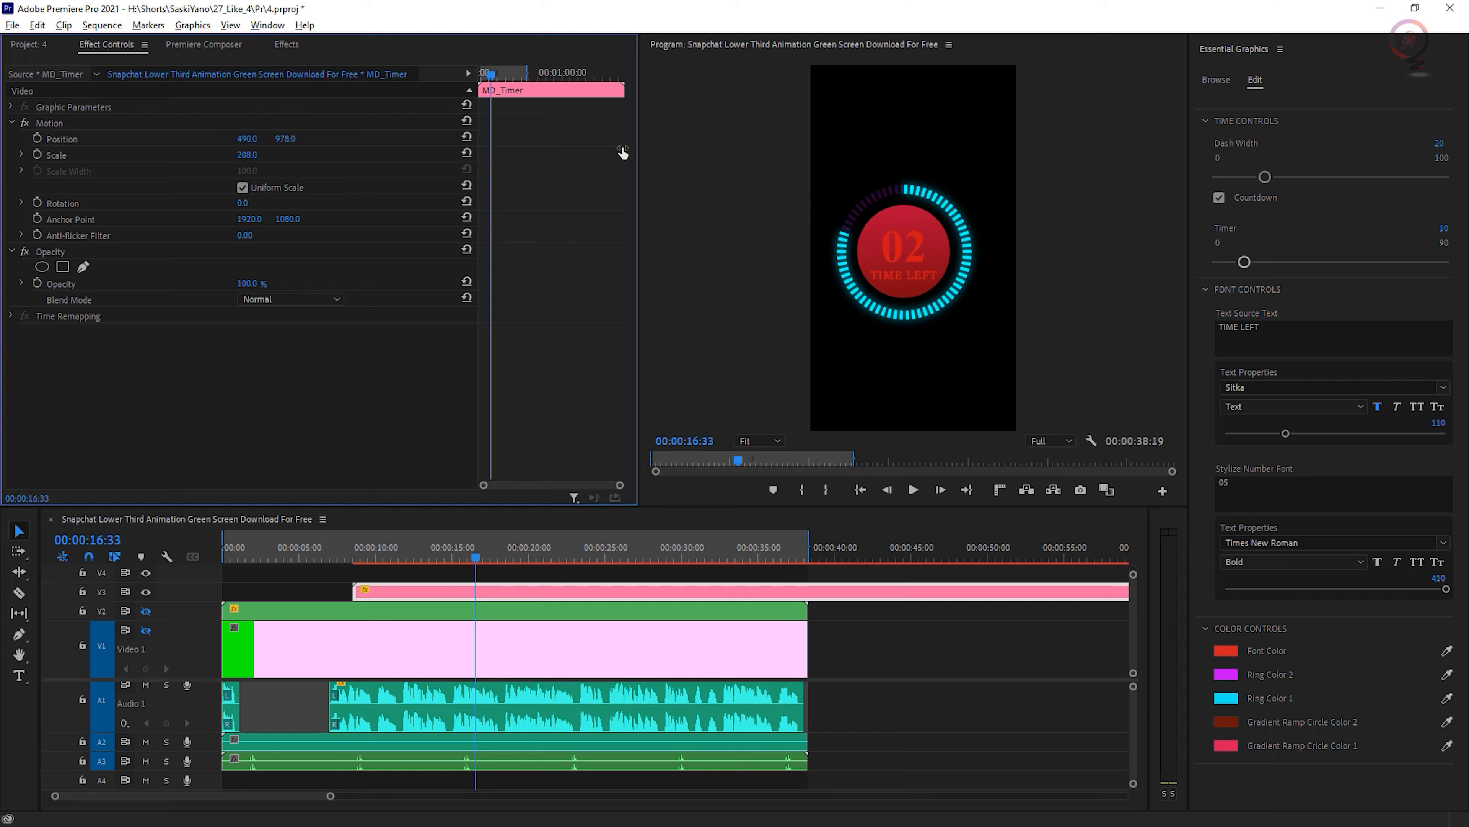
drag(248, 140, 305, 140)
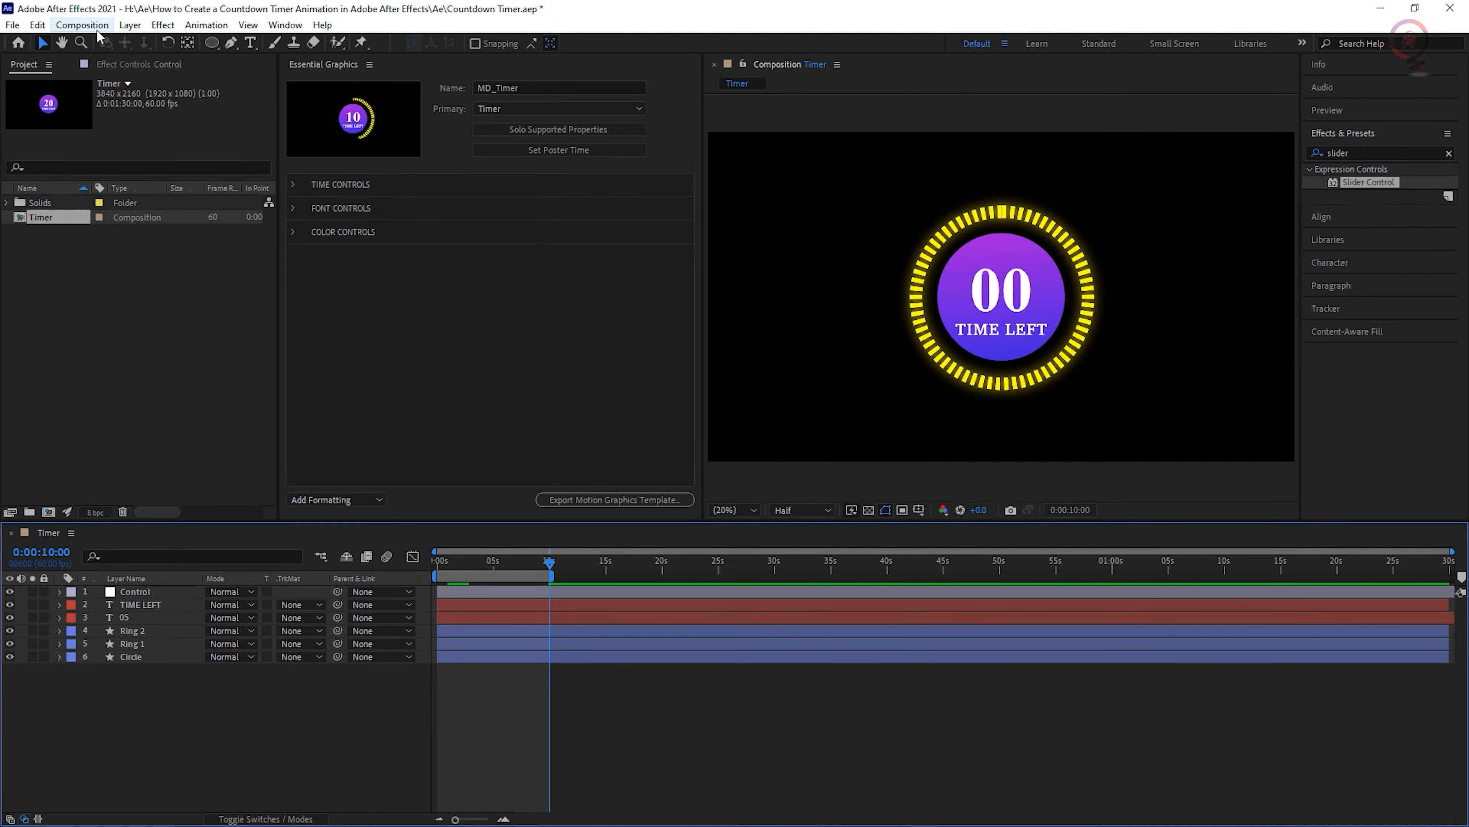
Switch back to After Effects and add the Timer composition to the Adobe Media Encoder queue.
click(82, 25)
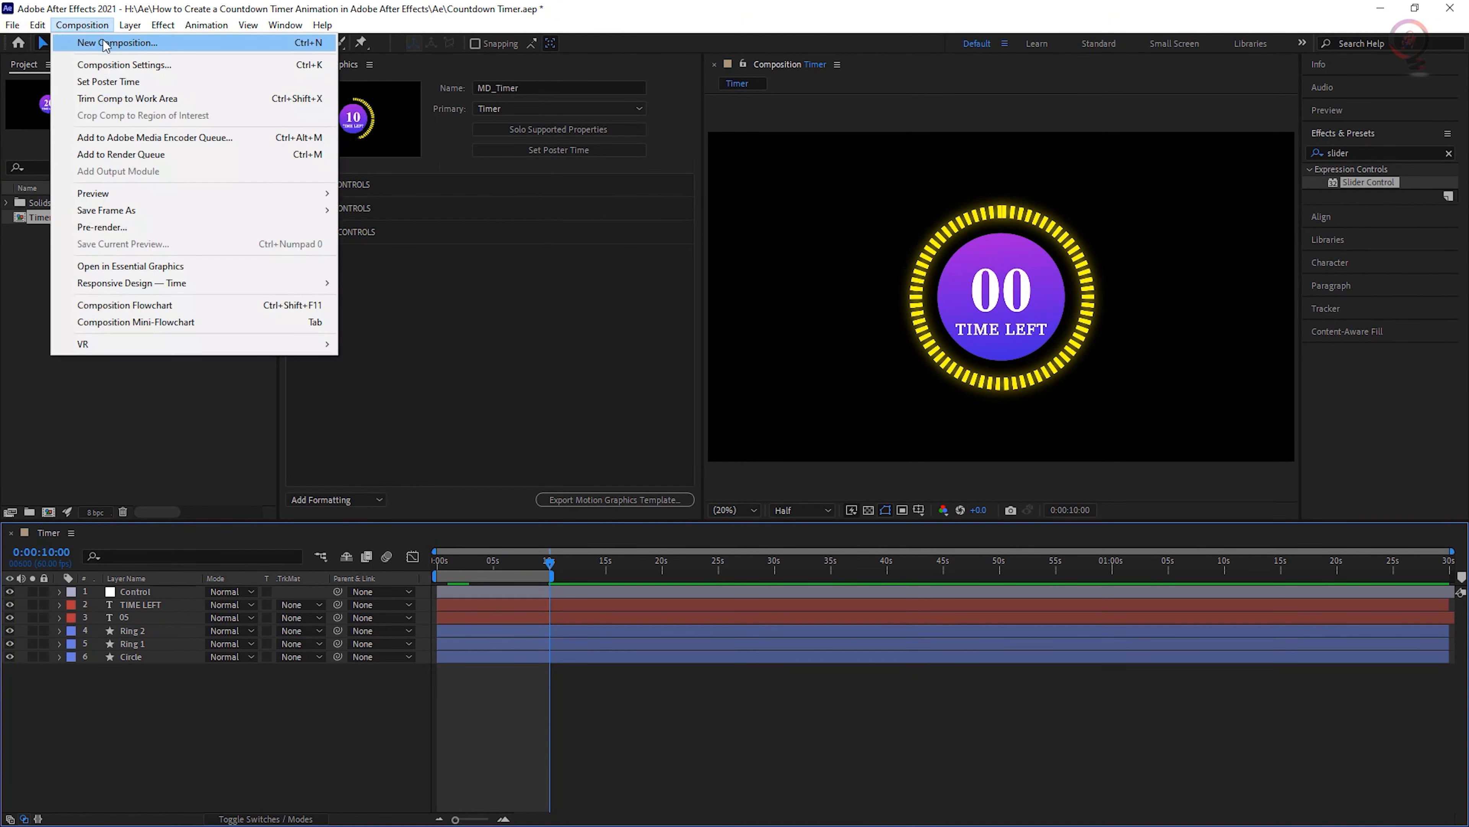
click(249, 140)
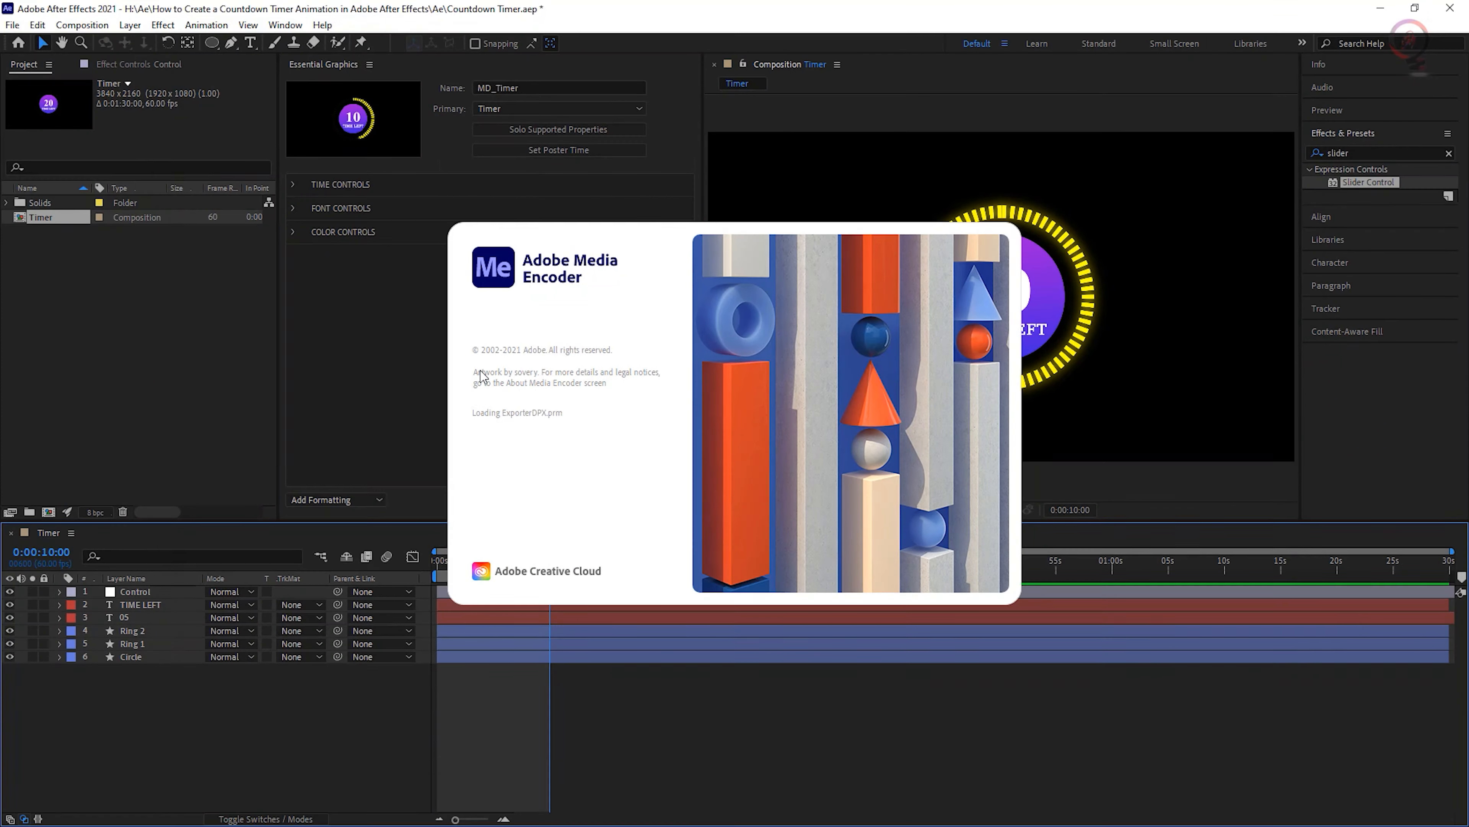